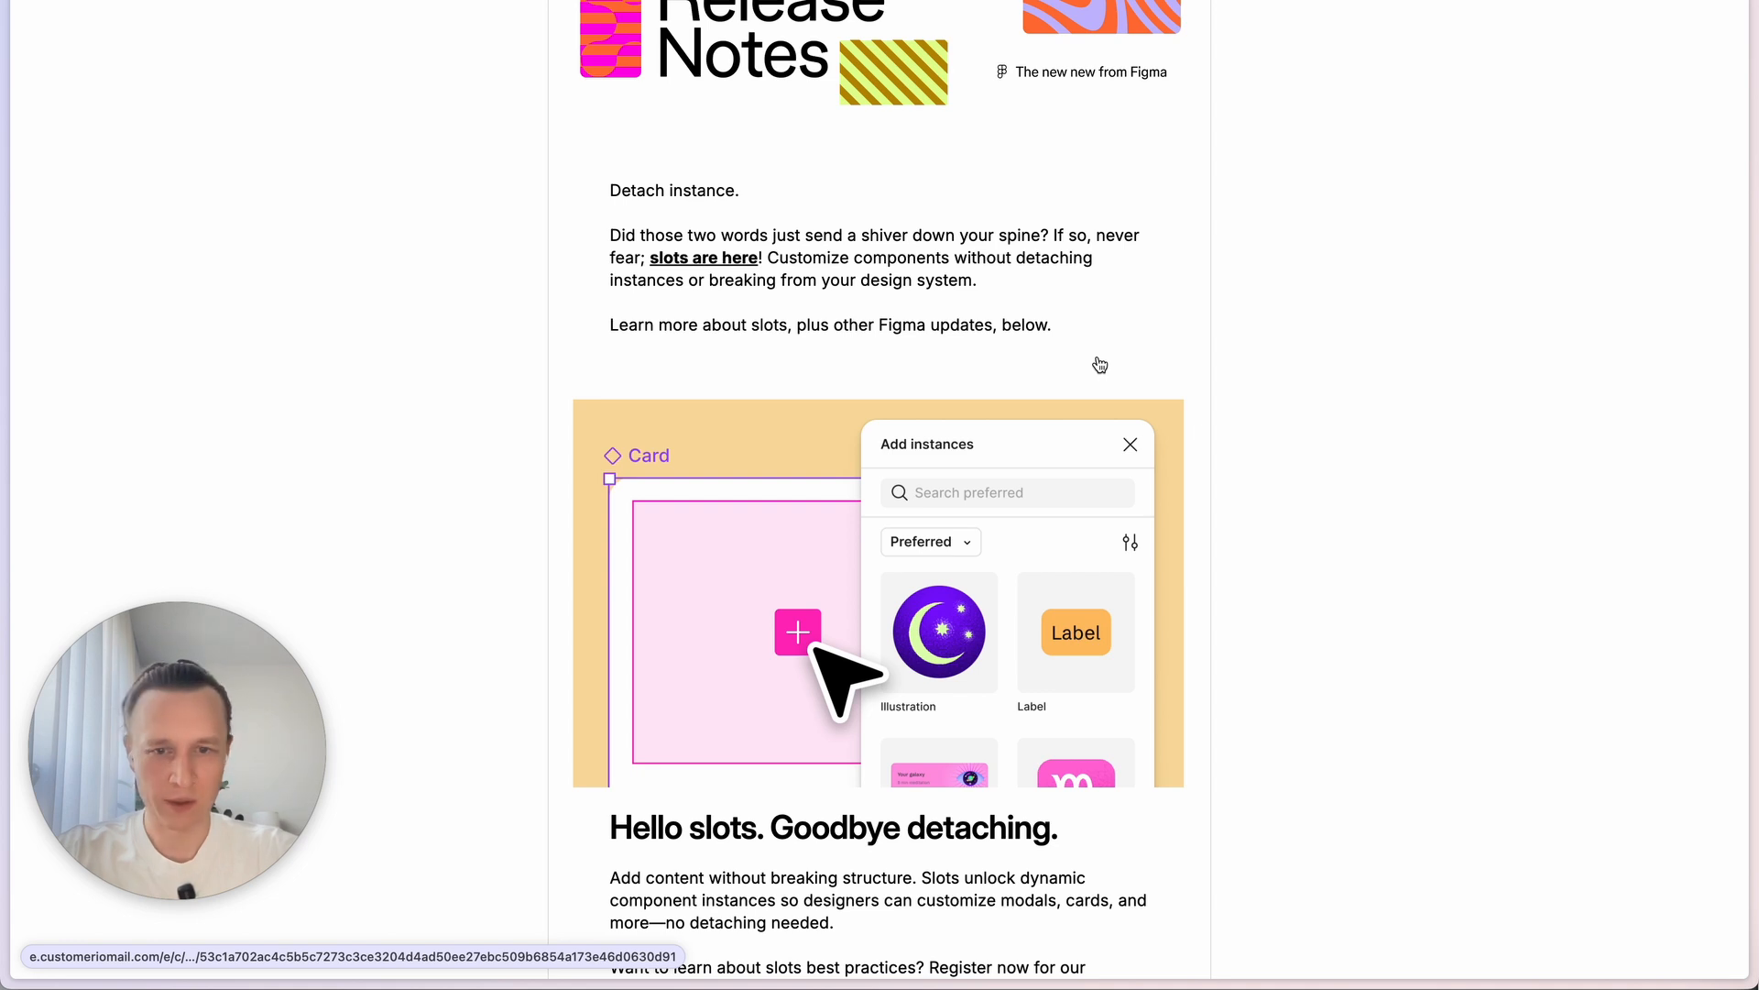
# Step: Review the Release Notes newsletter's header, feature sections and overall layout in the browser
pyautogui.scroll(-20, 1099, 364)
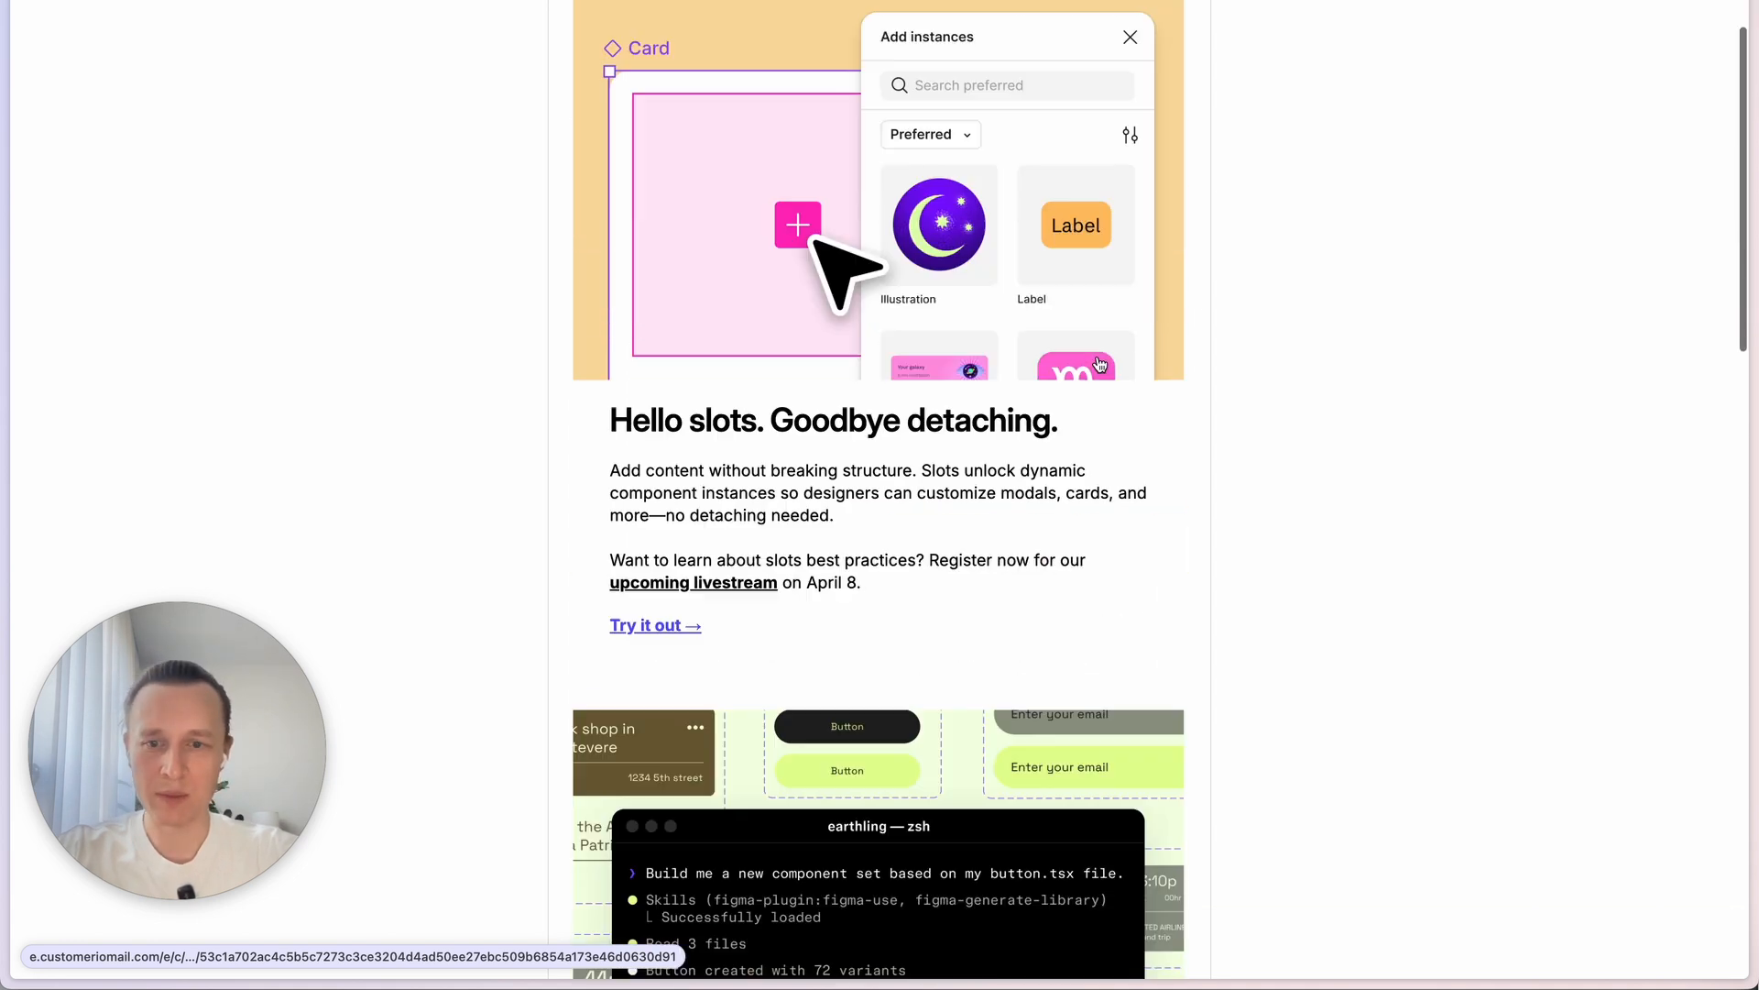
pyautogui.scroll(10, 1100, 364)
pyautogui.scroll(3, 1099, 364)
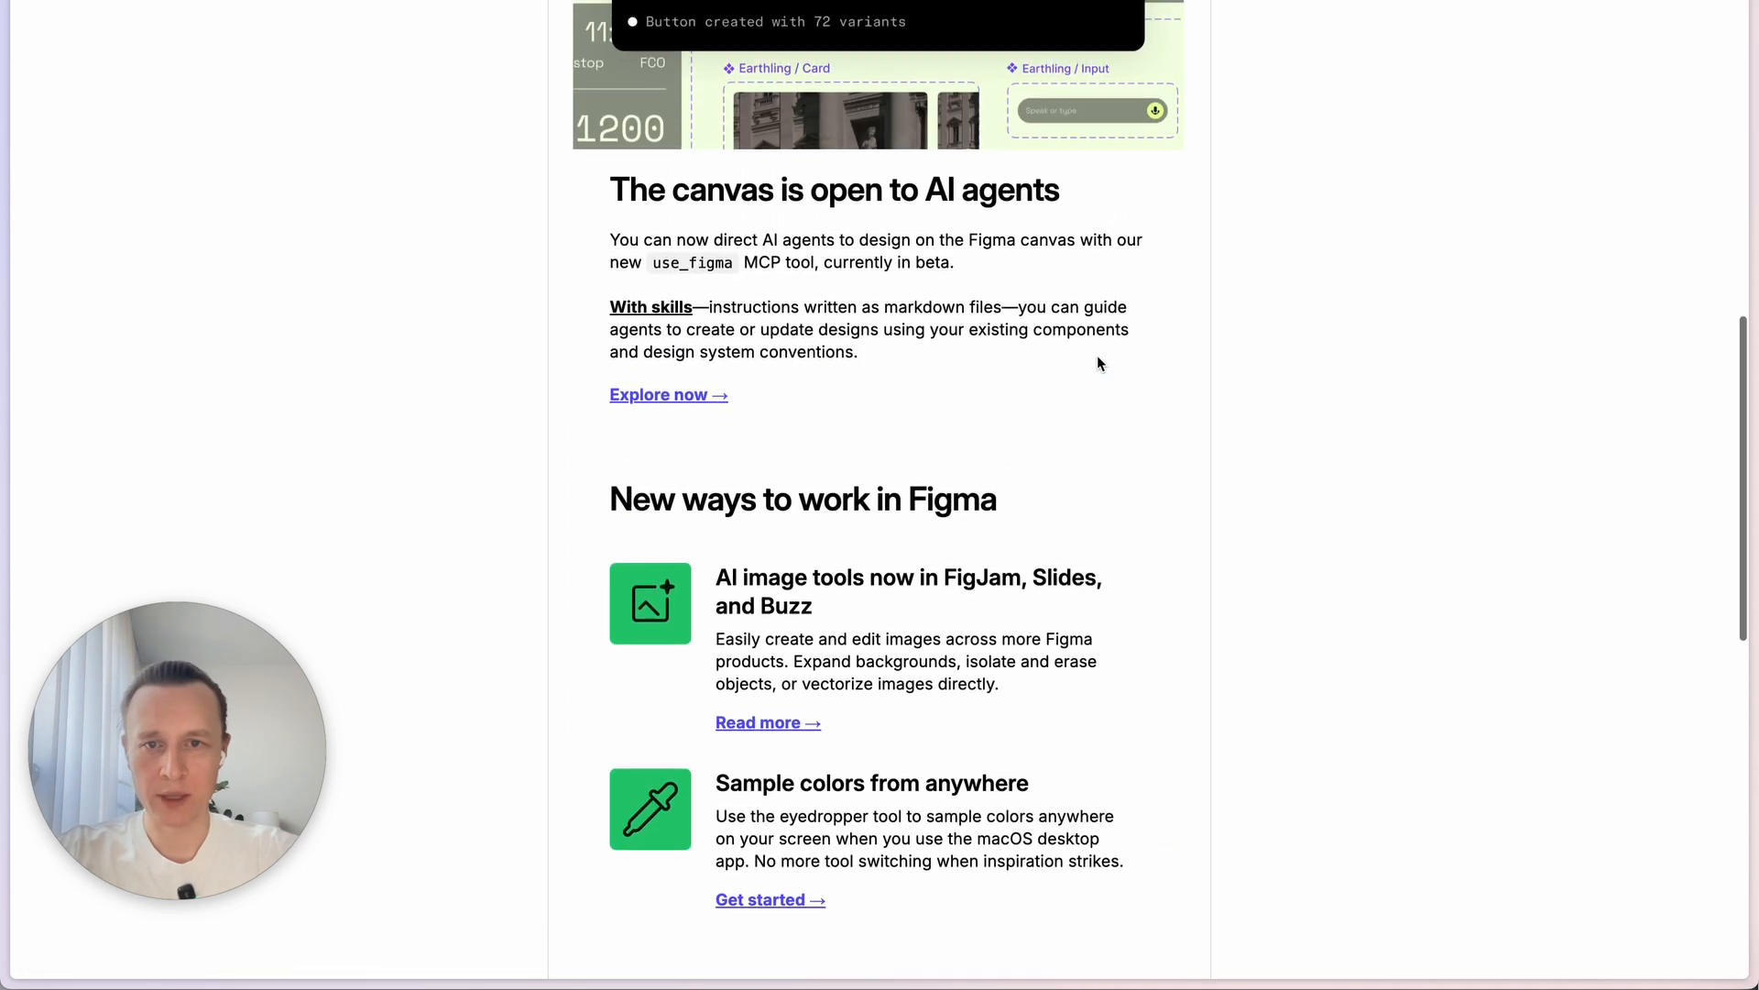
pyautogui.scroll(-1, 1097, 363)
pyautogui.scroll(15, 1097, 364)
pyautogui.scroll(-1, 1097, 355)
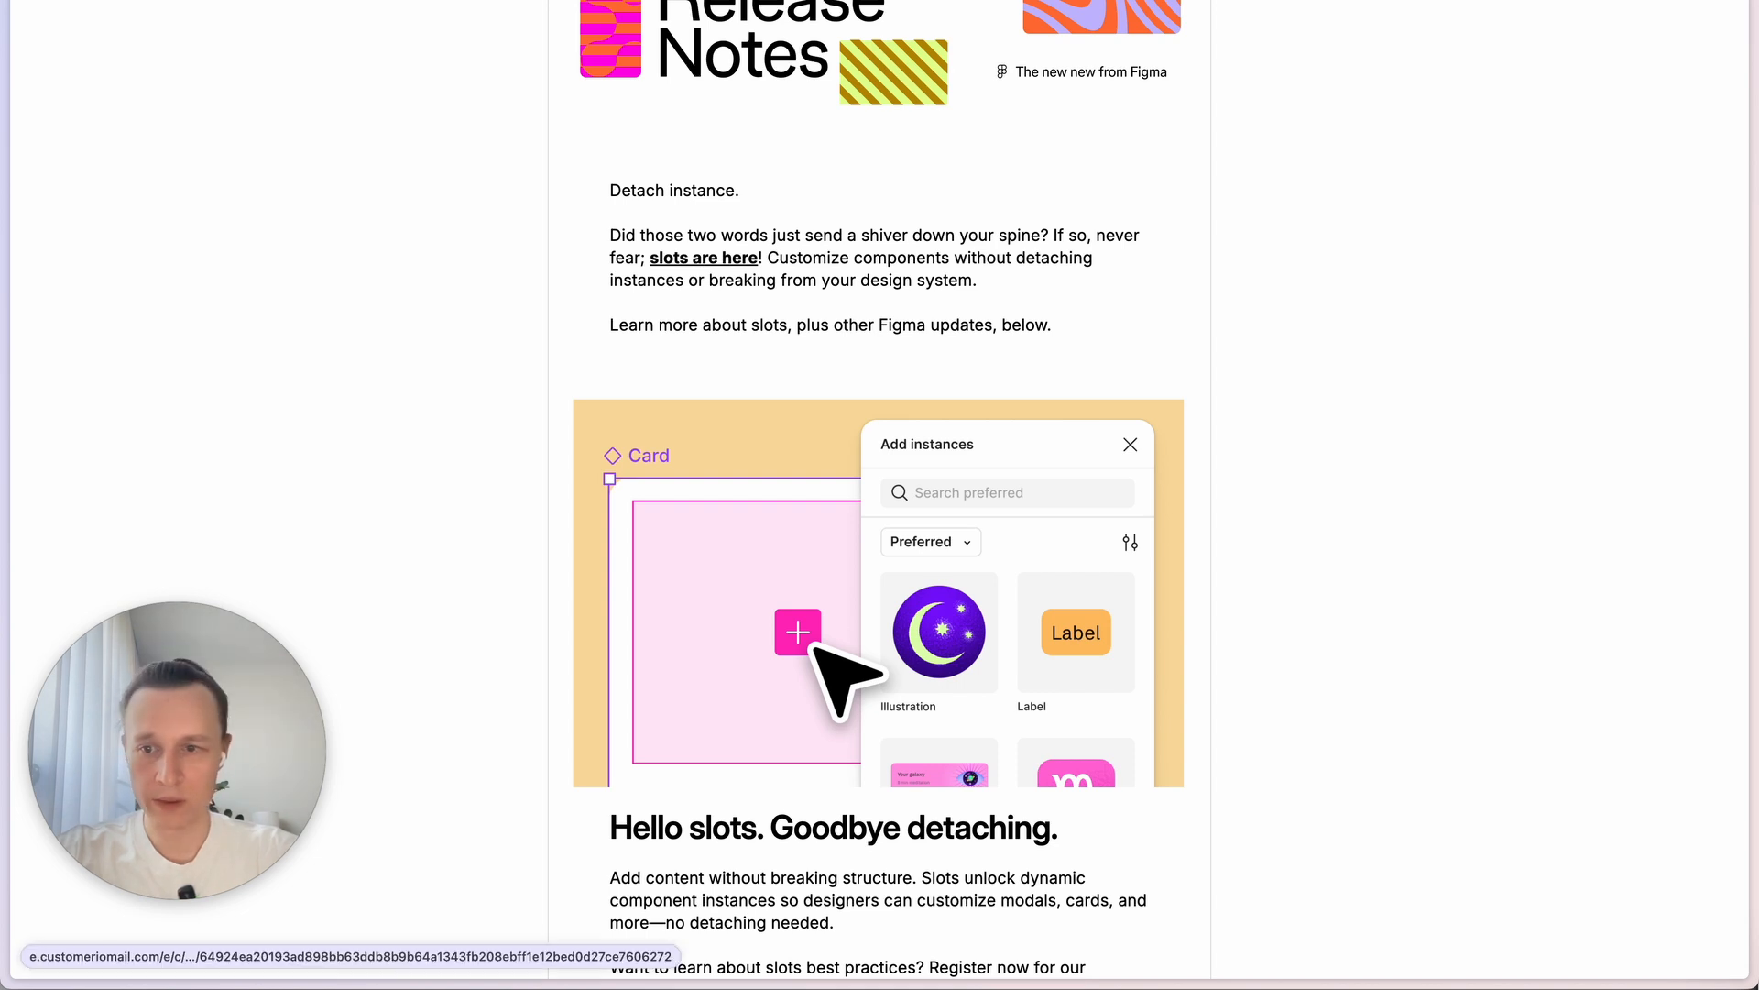
pyautogui.scroll(-1, 883, 490)
pyautogui.scroll(1, 884, 489)
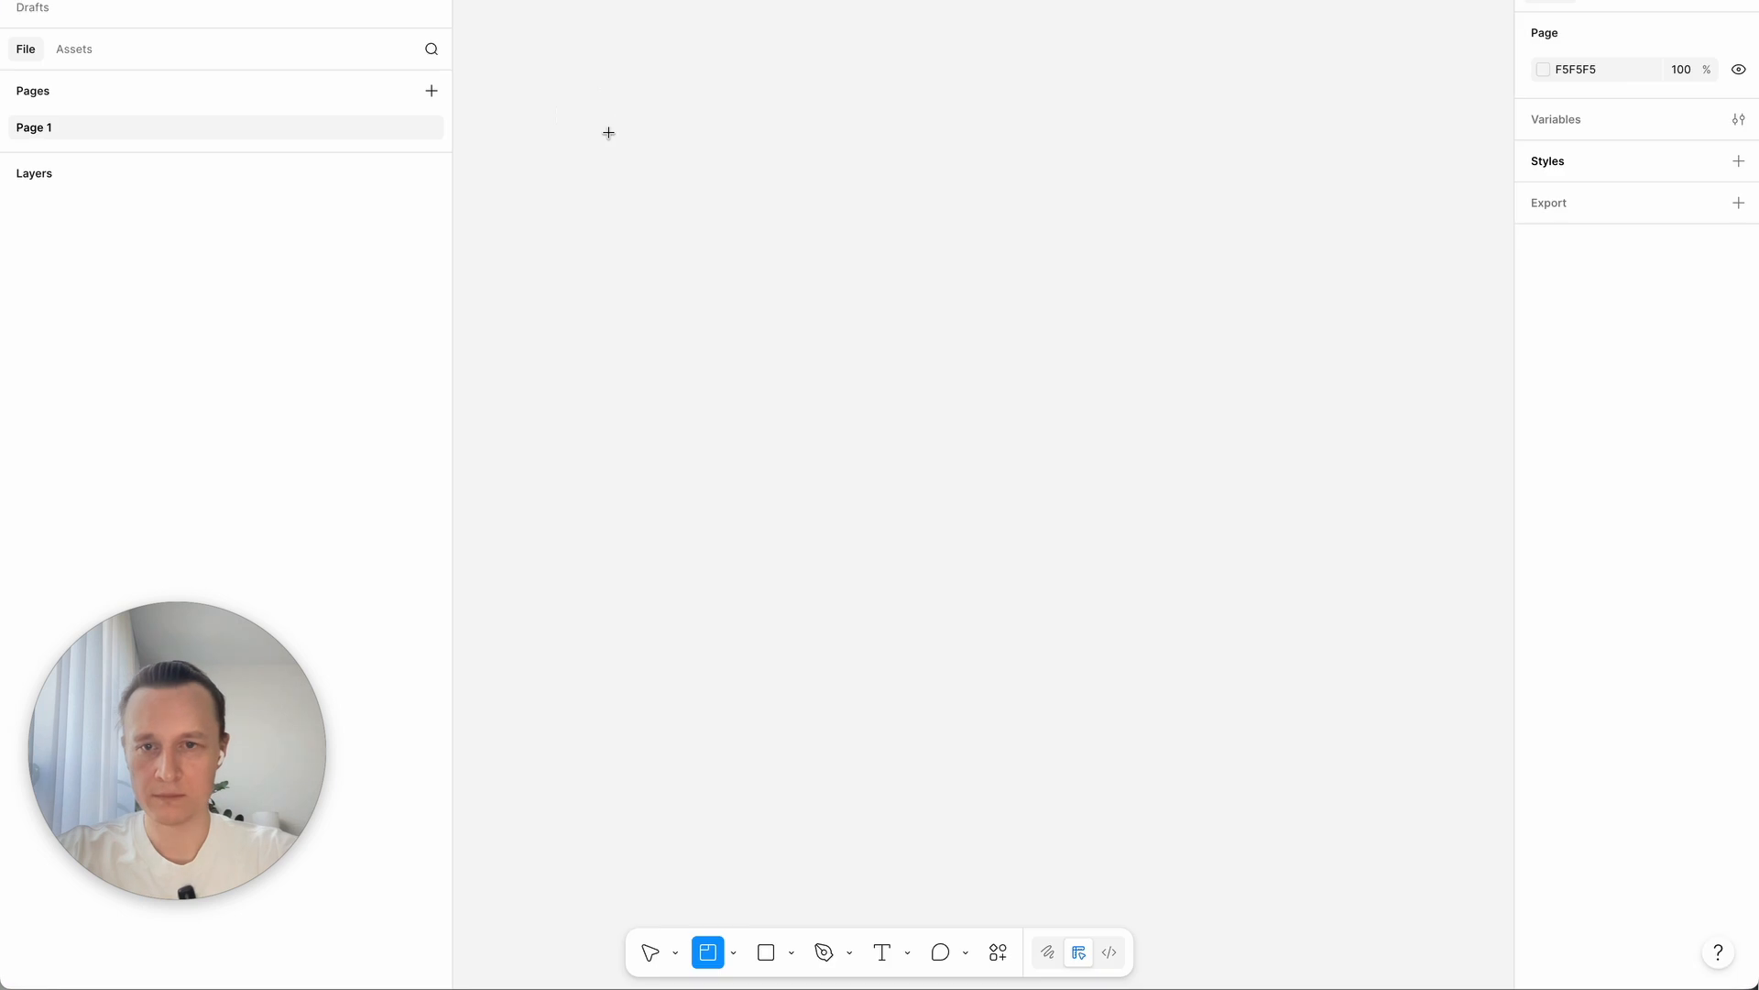
# Step: Draw a section about 2134 × 1899 on the empty canvas
pyautogui.moveTo(590, 117); pyautogui.dragTo(1366, 806)
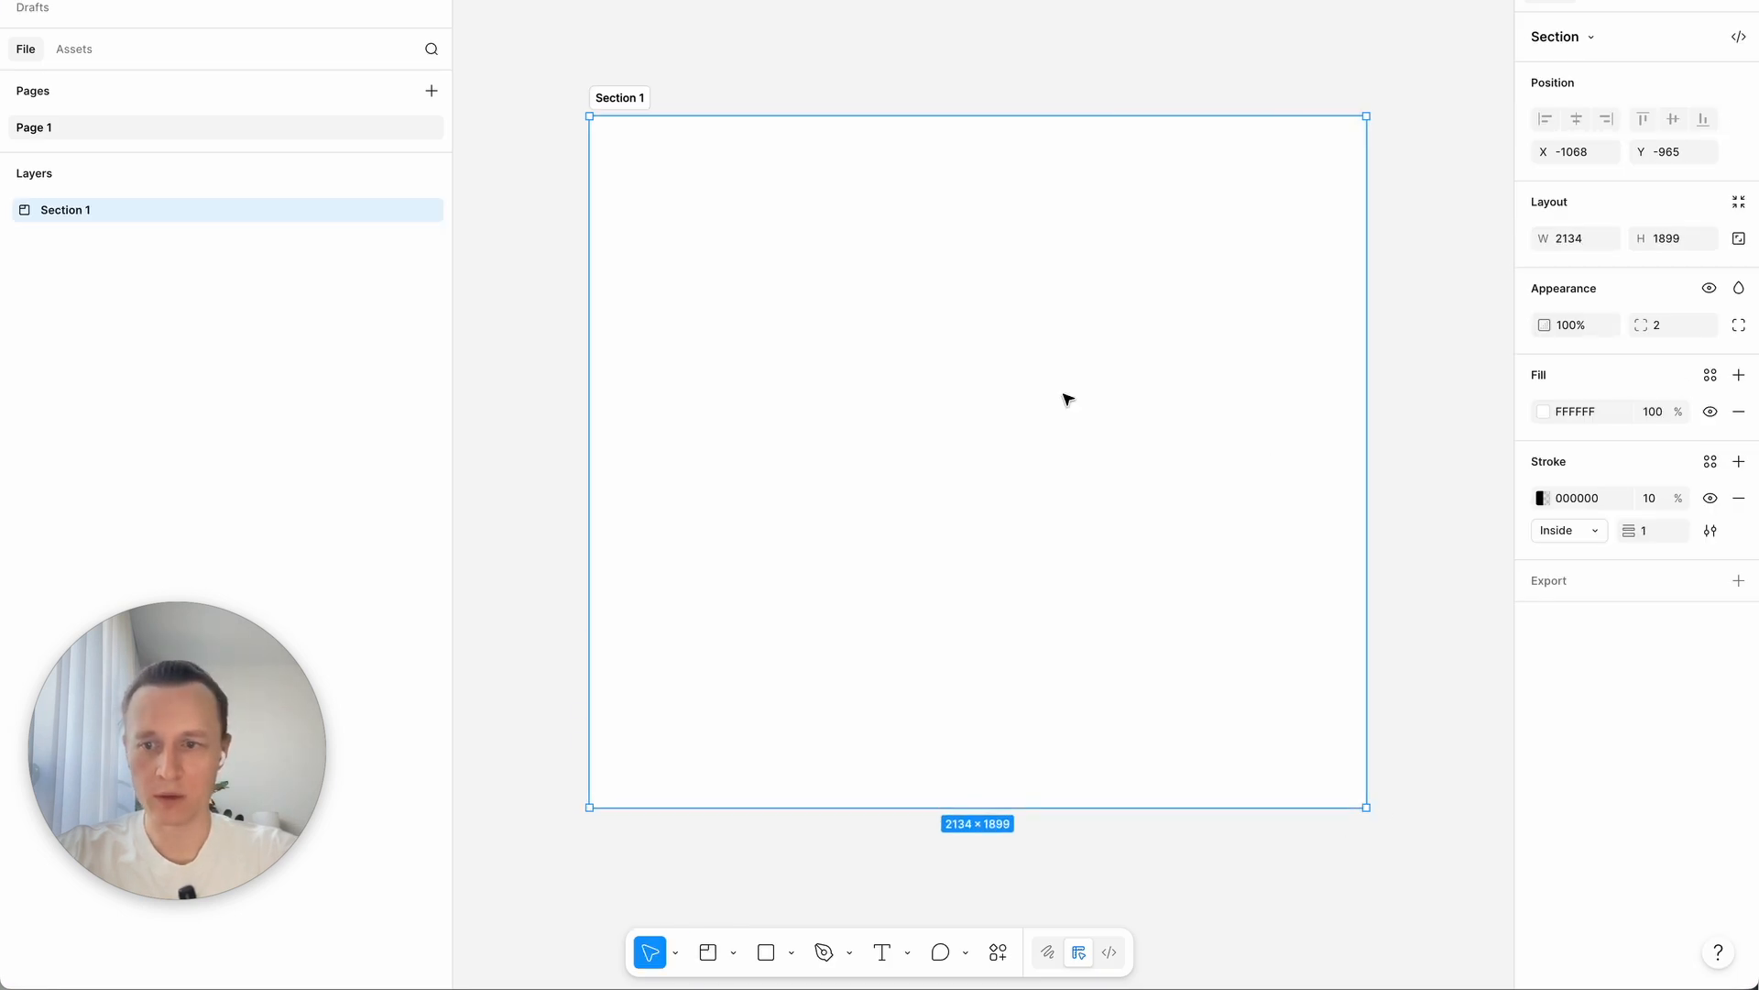
pyautogui.scroll(2, 1068, 399)
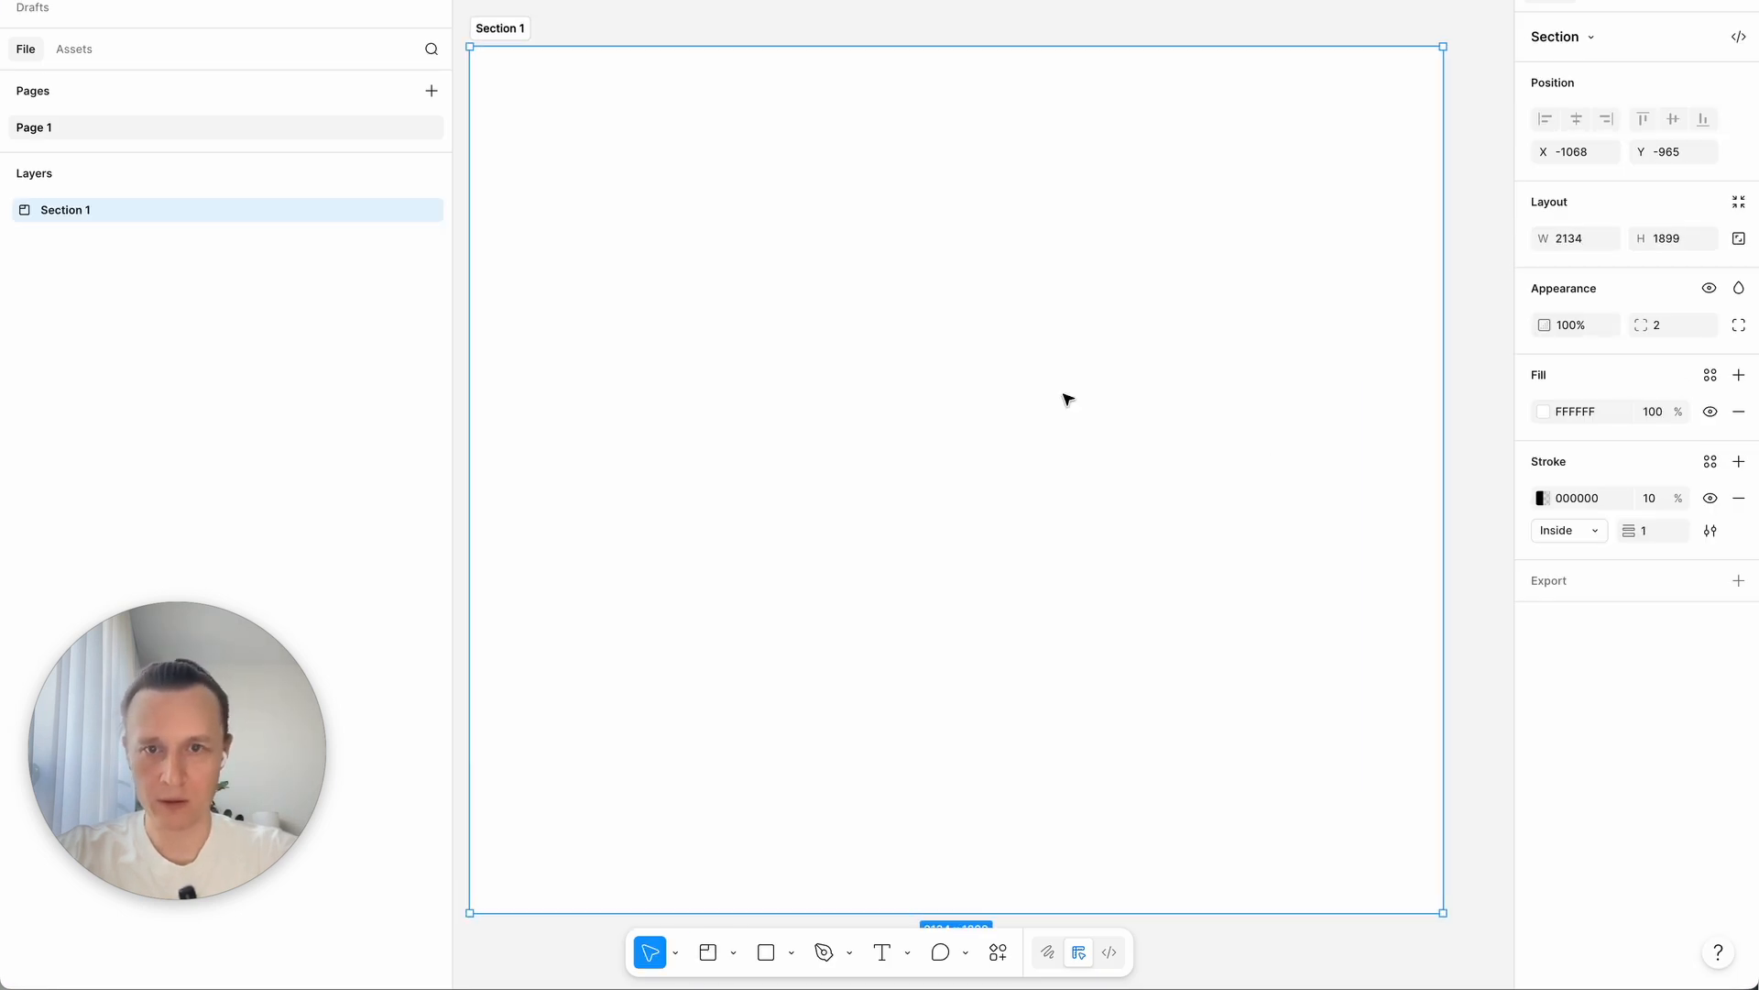
pyautogui.press('Escape')
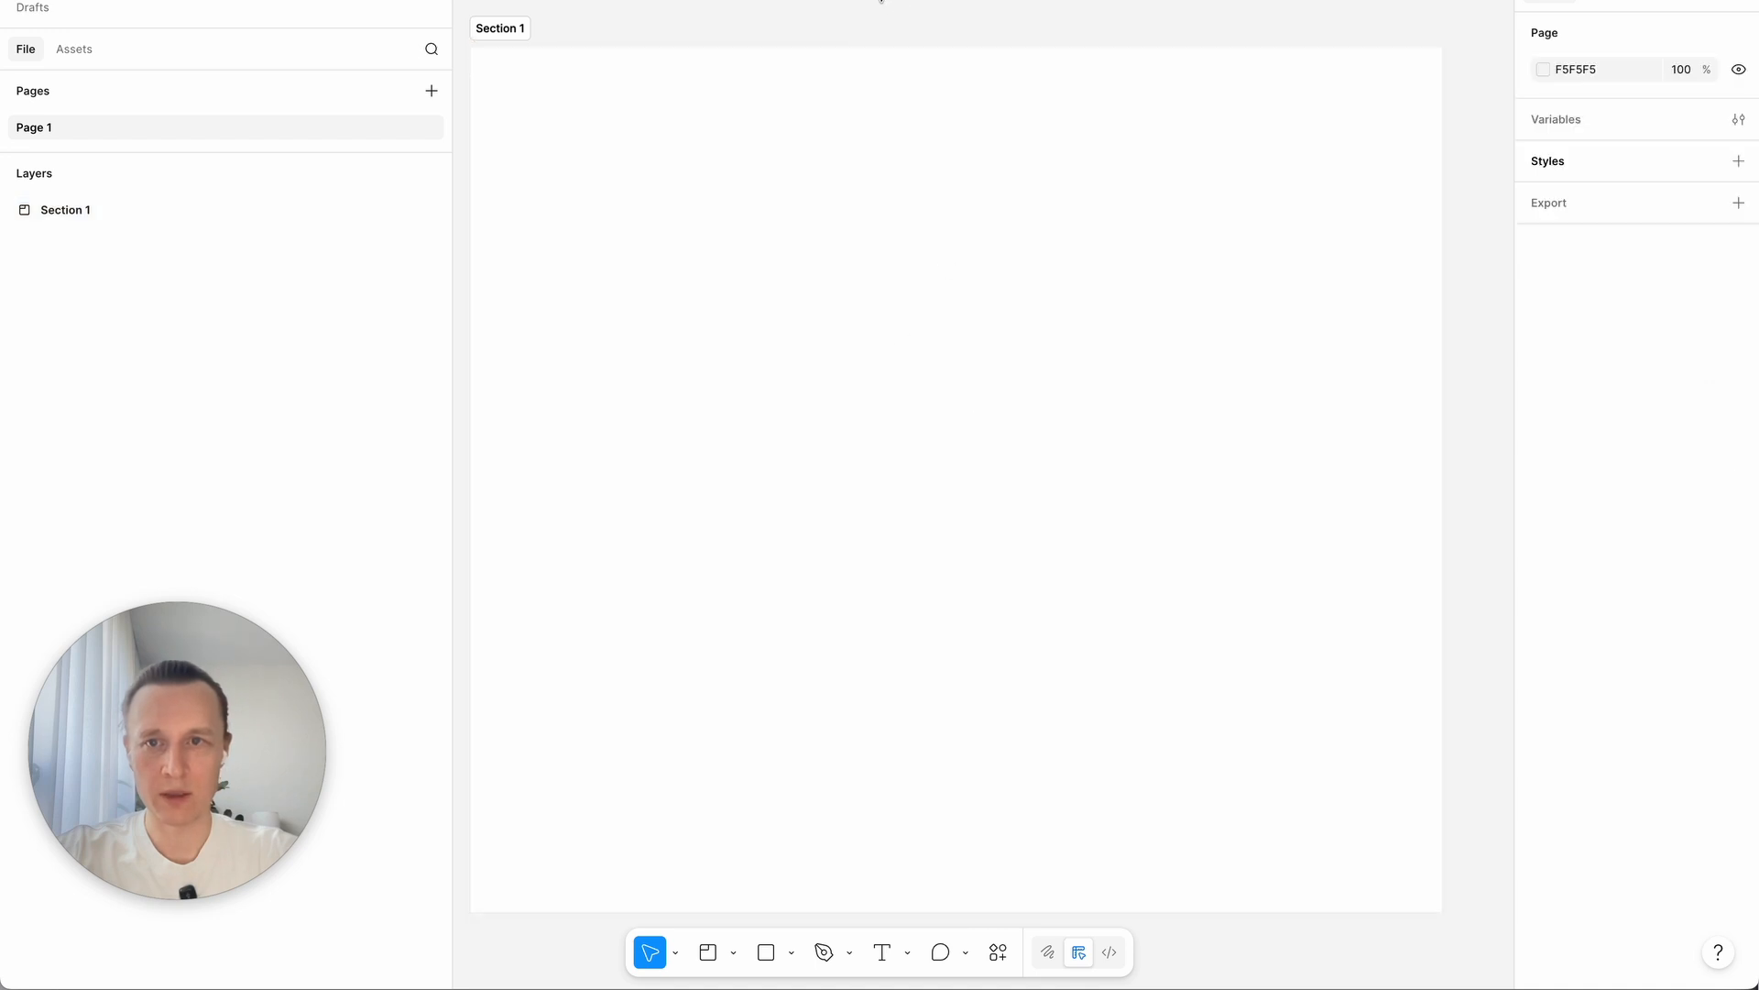
# Step: Place a frame inside the section and enlarge it to about 252 × 170
pyautogui.click(898, 368)
pyautogui.press('f')
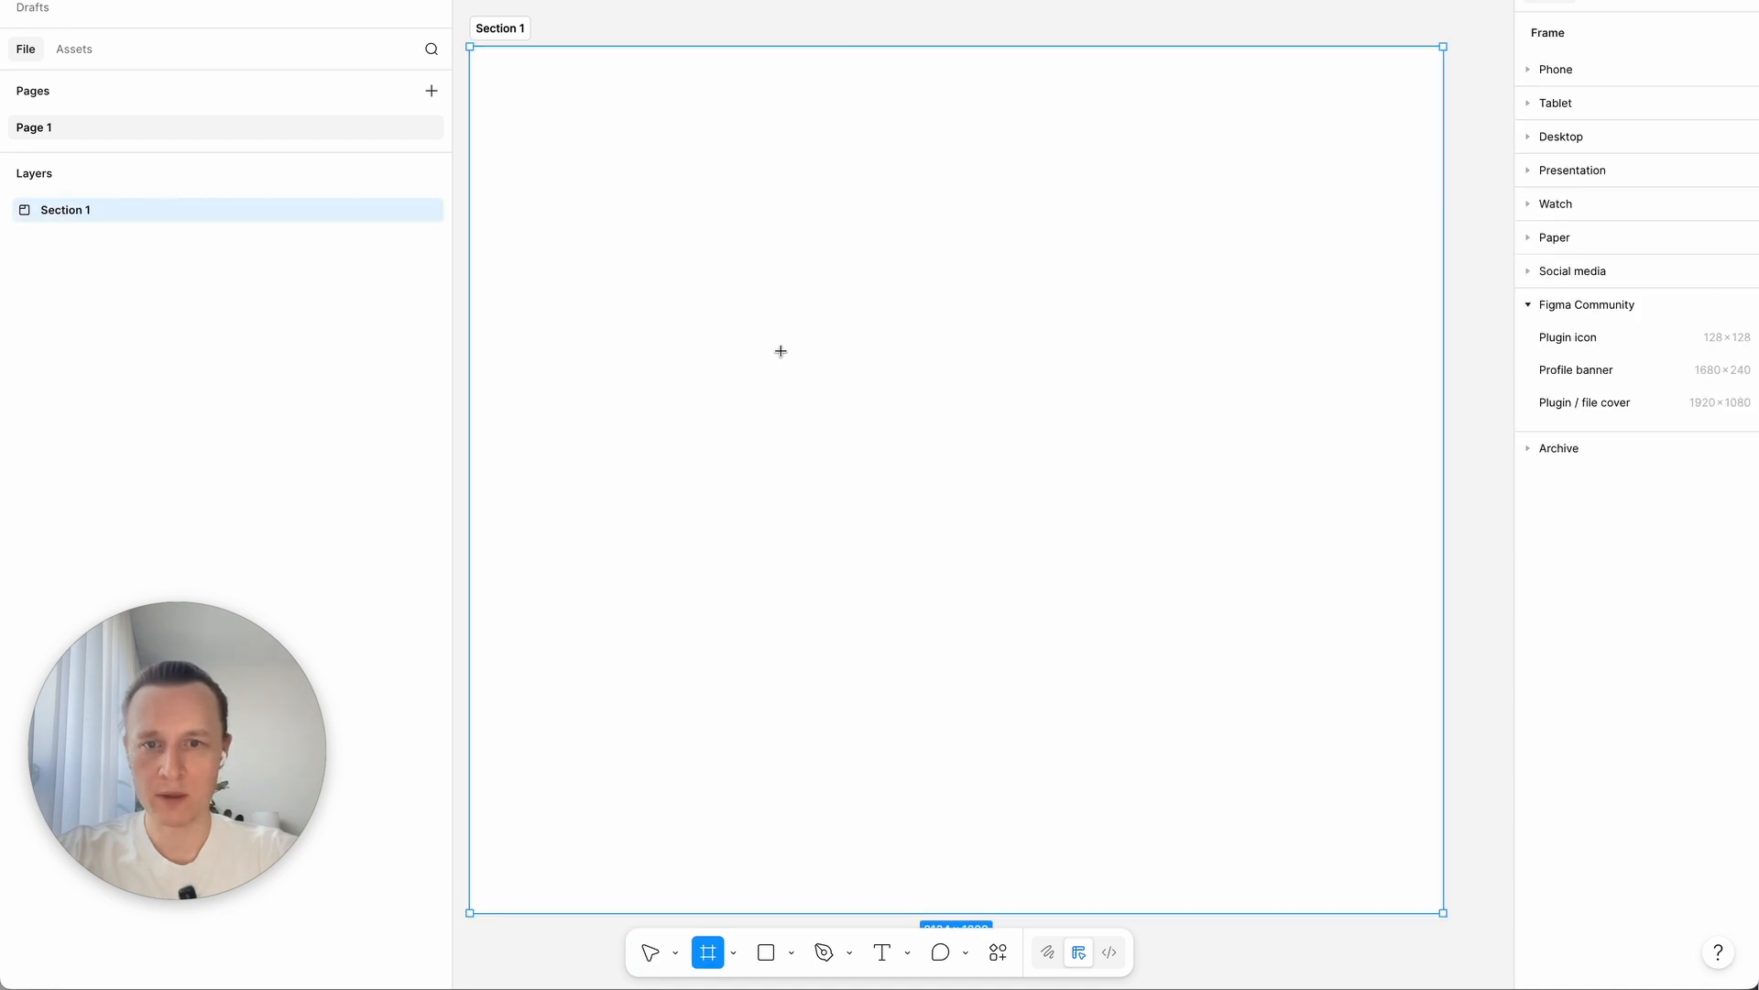
pyautogui.click(781, 350)
pyautogui.scroll(3, 816, 393)
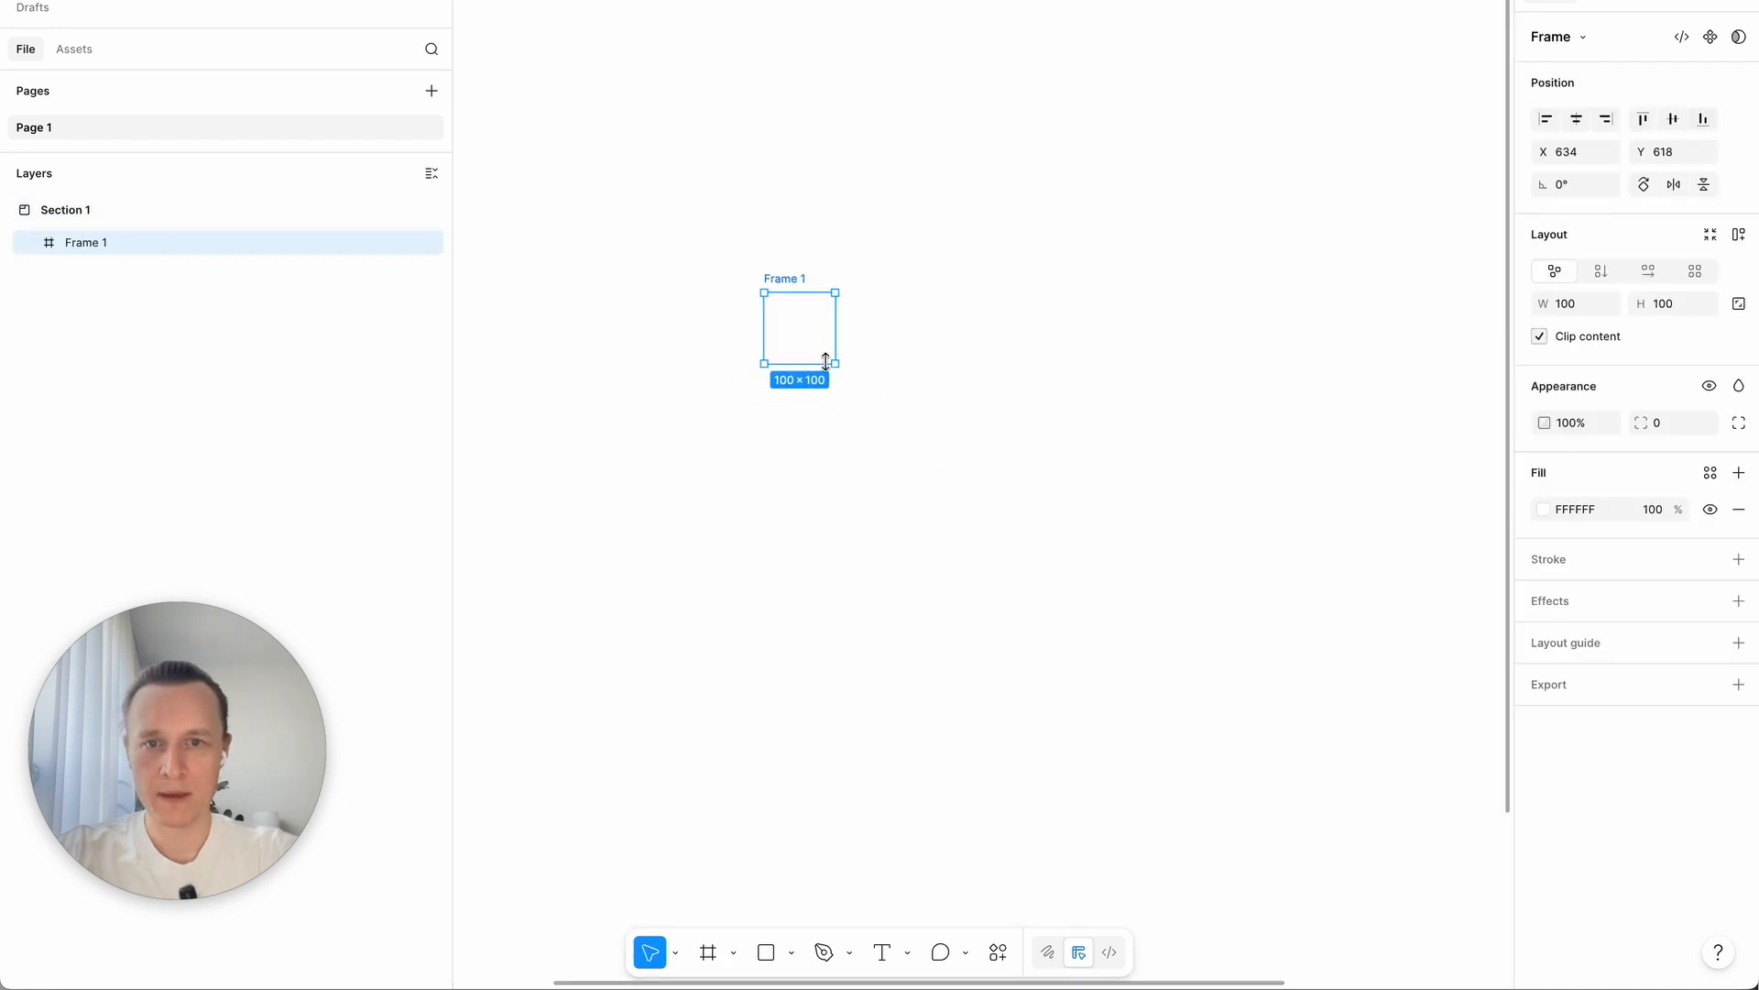
pyautogui.moveTo(833, 362); pyautogui.dragTo(943, 413)
# Step: Give the frame a grey B4B4B4 stroke and a corner radius of 24
pyautogui.click(1736, 560)
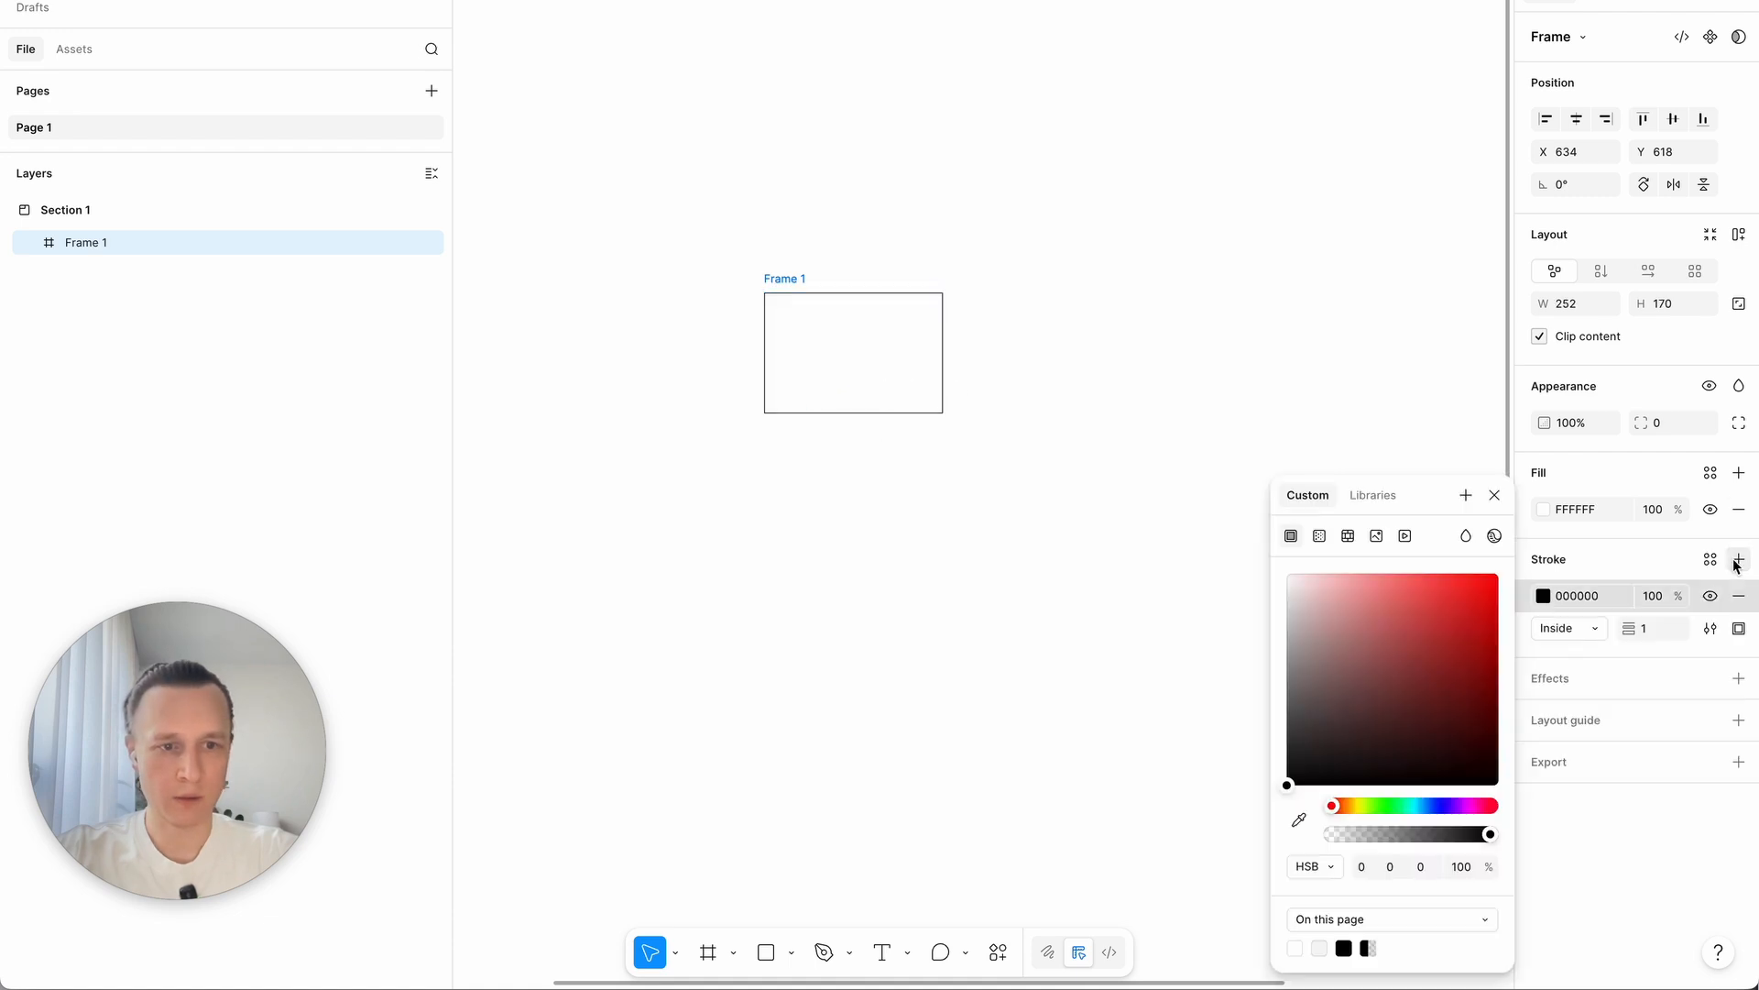
pyautogui.moveTo(1374, 632); pyautogui.dragTo(1257, 641)
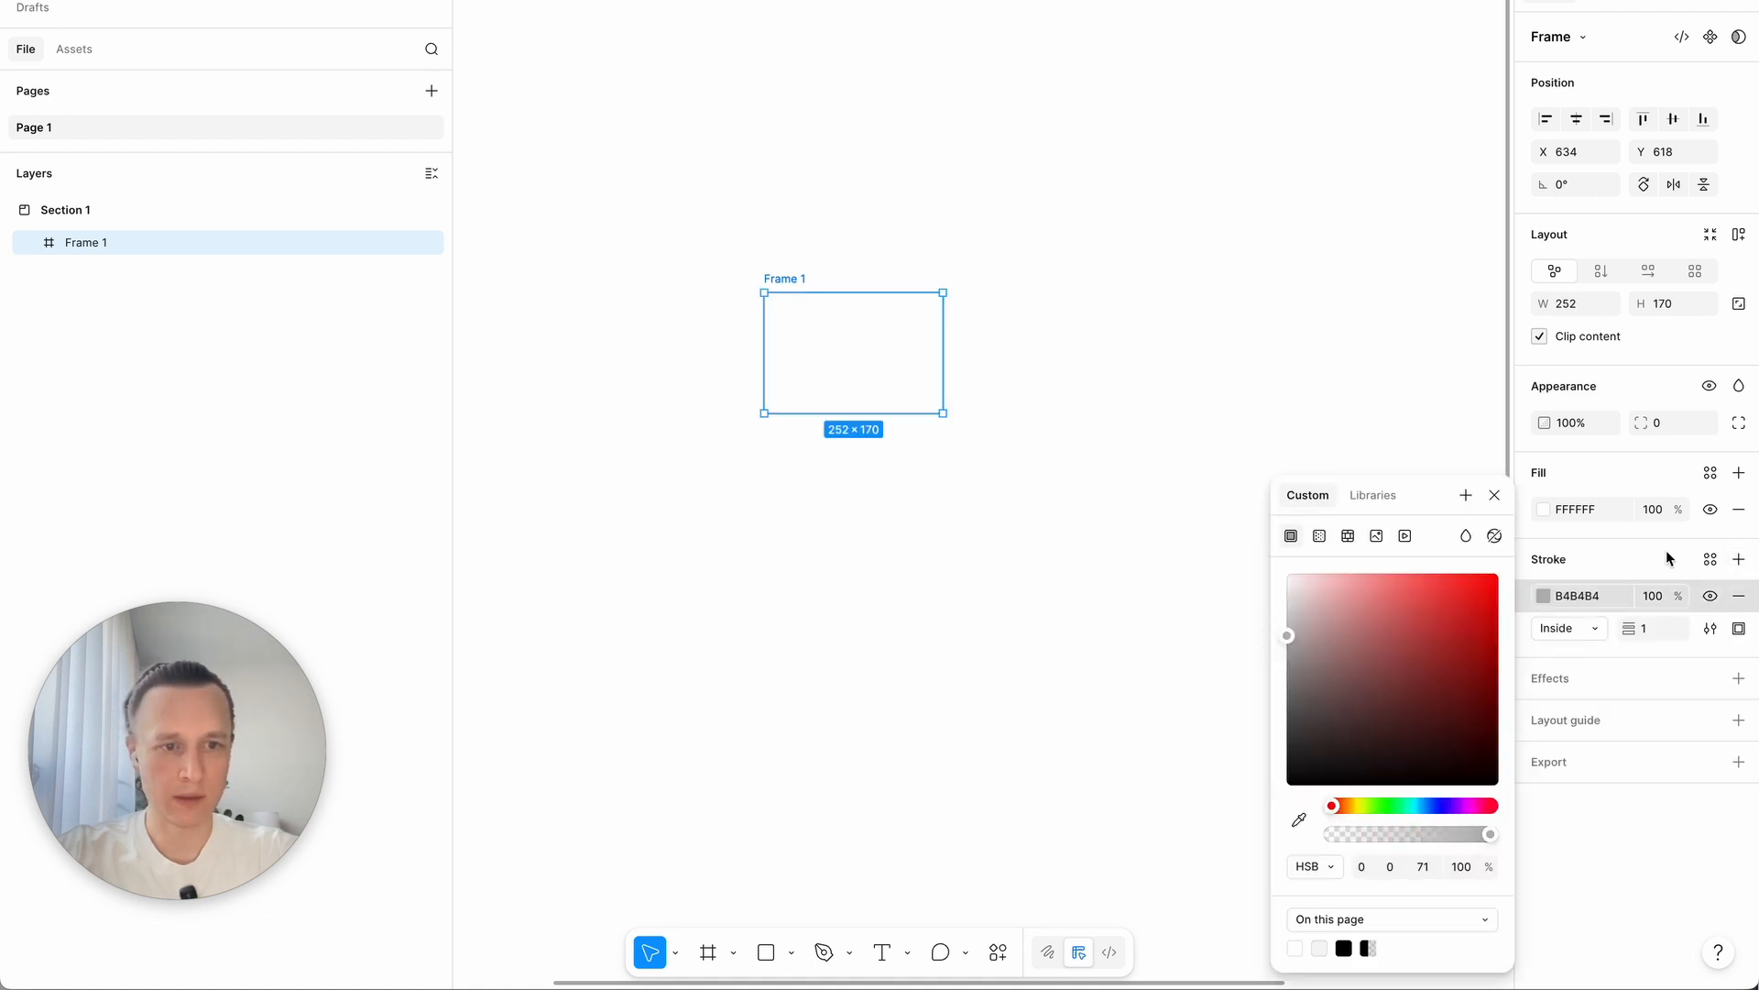
pyautogui.click(1666, 426)
pyautogui.write('24')
pyautogui.press('Return')
pyautogui.click(1136, 376)
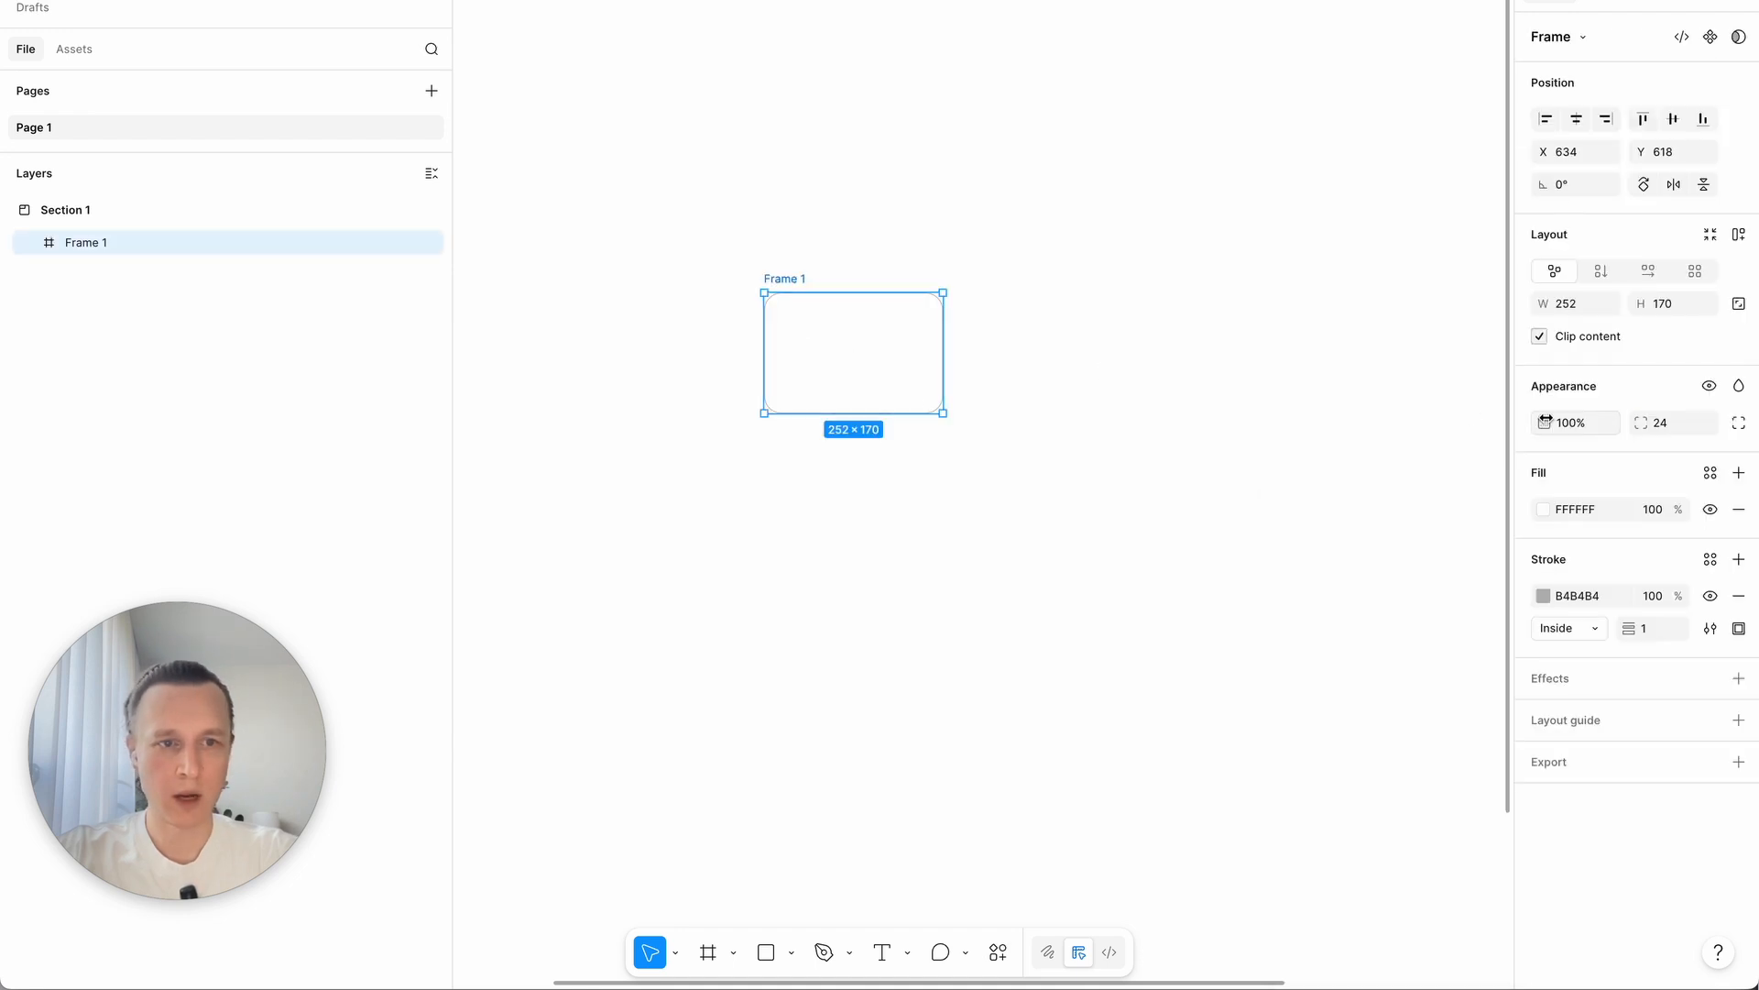
# Step: Apply auto layout to the frame and set its width to 640
pyautogui.click(1738, 234)
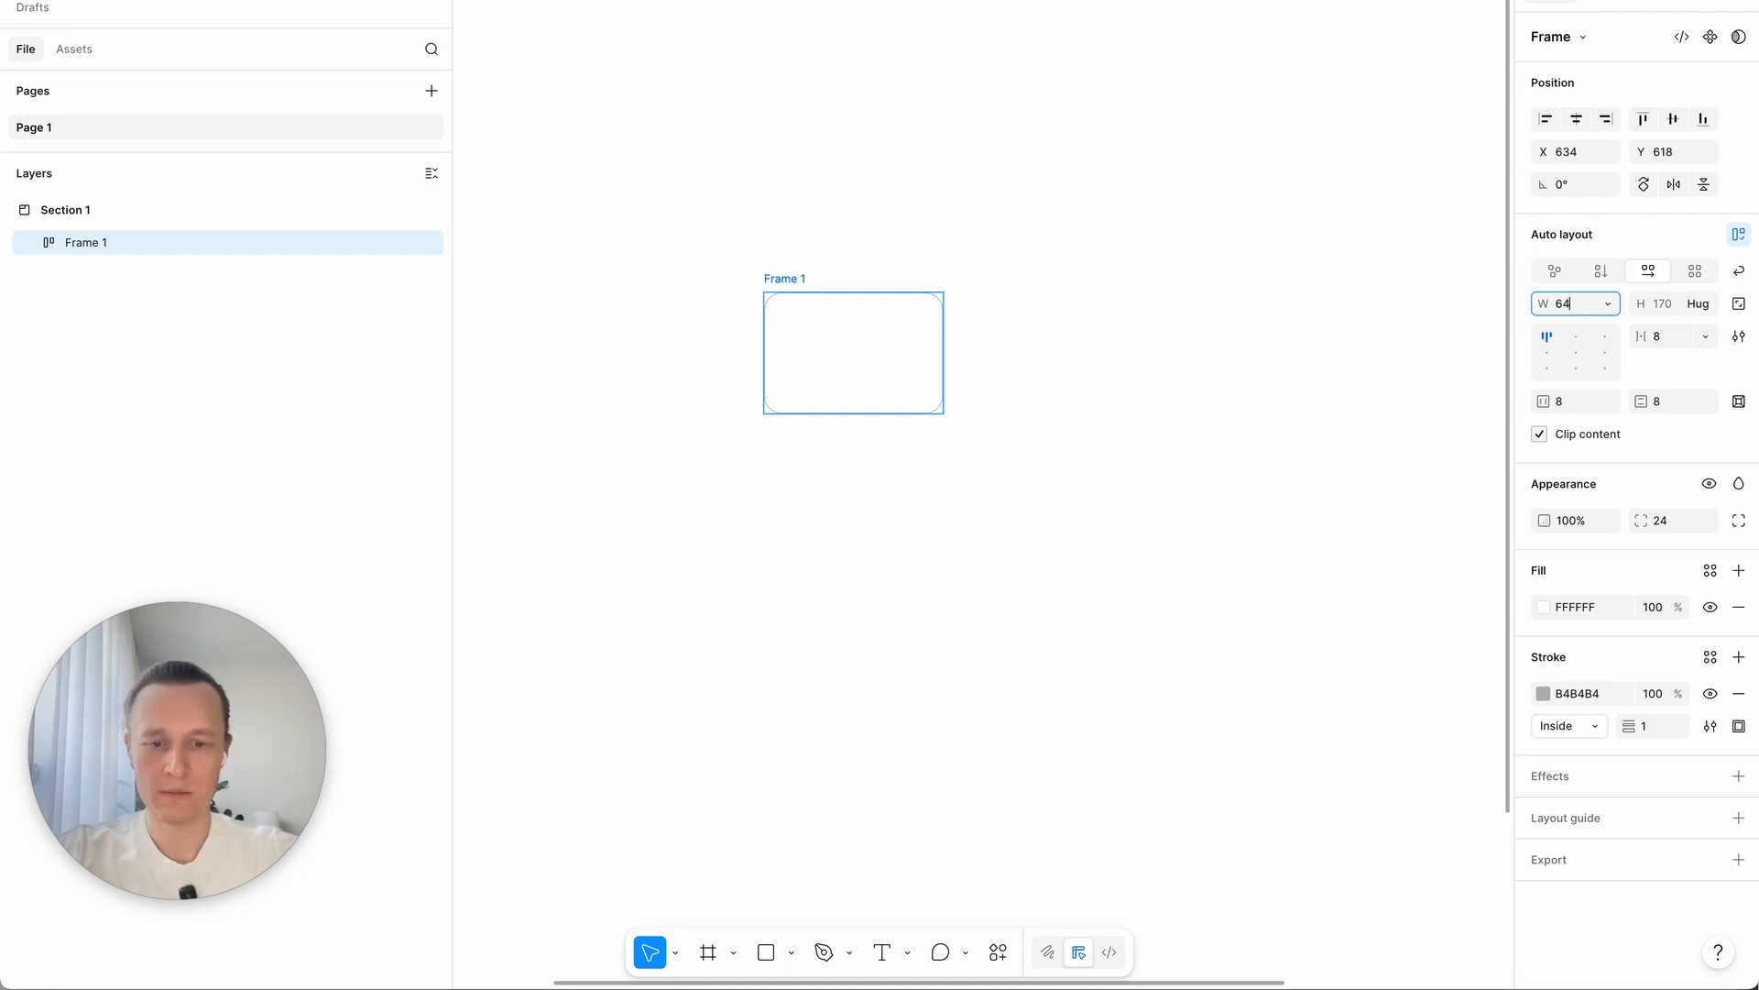
pyautogui.press('Return')
pyautogui.click(1198, 495)
# Step: Rename the rounded frame as Email
pyautogui.click(1060, 338)
pyautogui.hotkey('ctrl', 'r')
pyautogui.write('Ema')
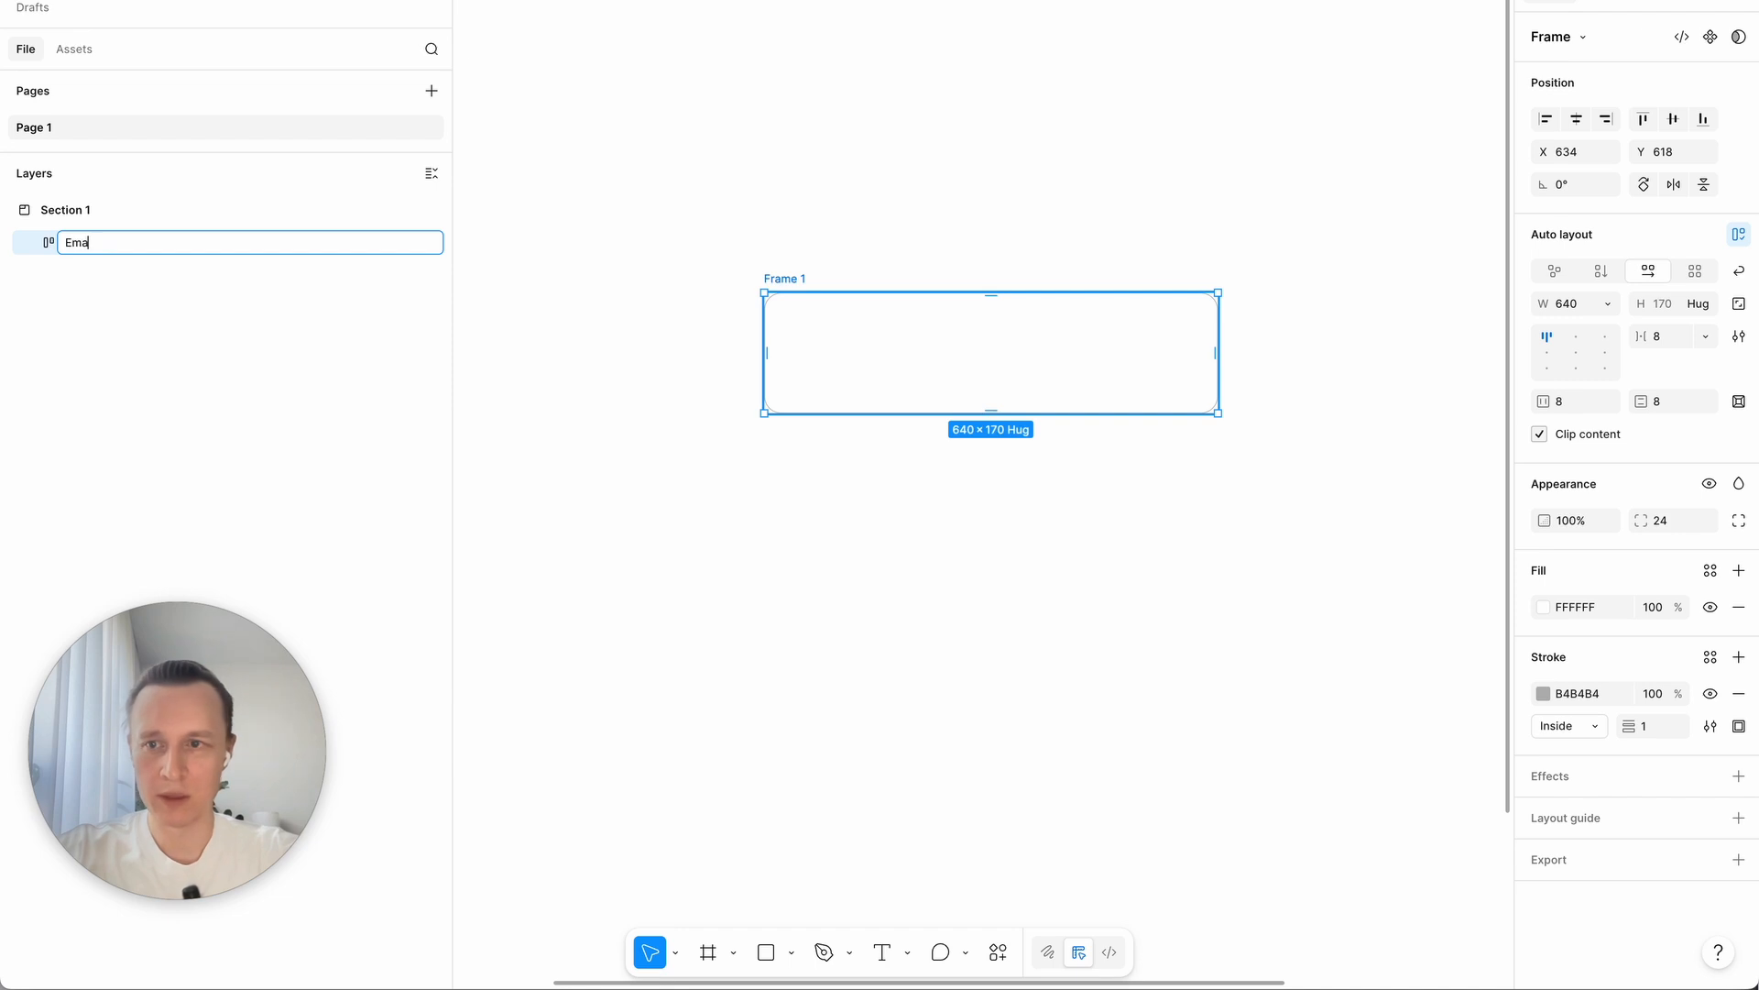
pyautogui.write('il')
pyautogui.press('Return')
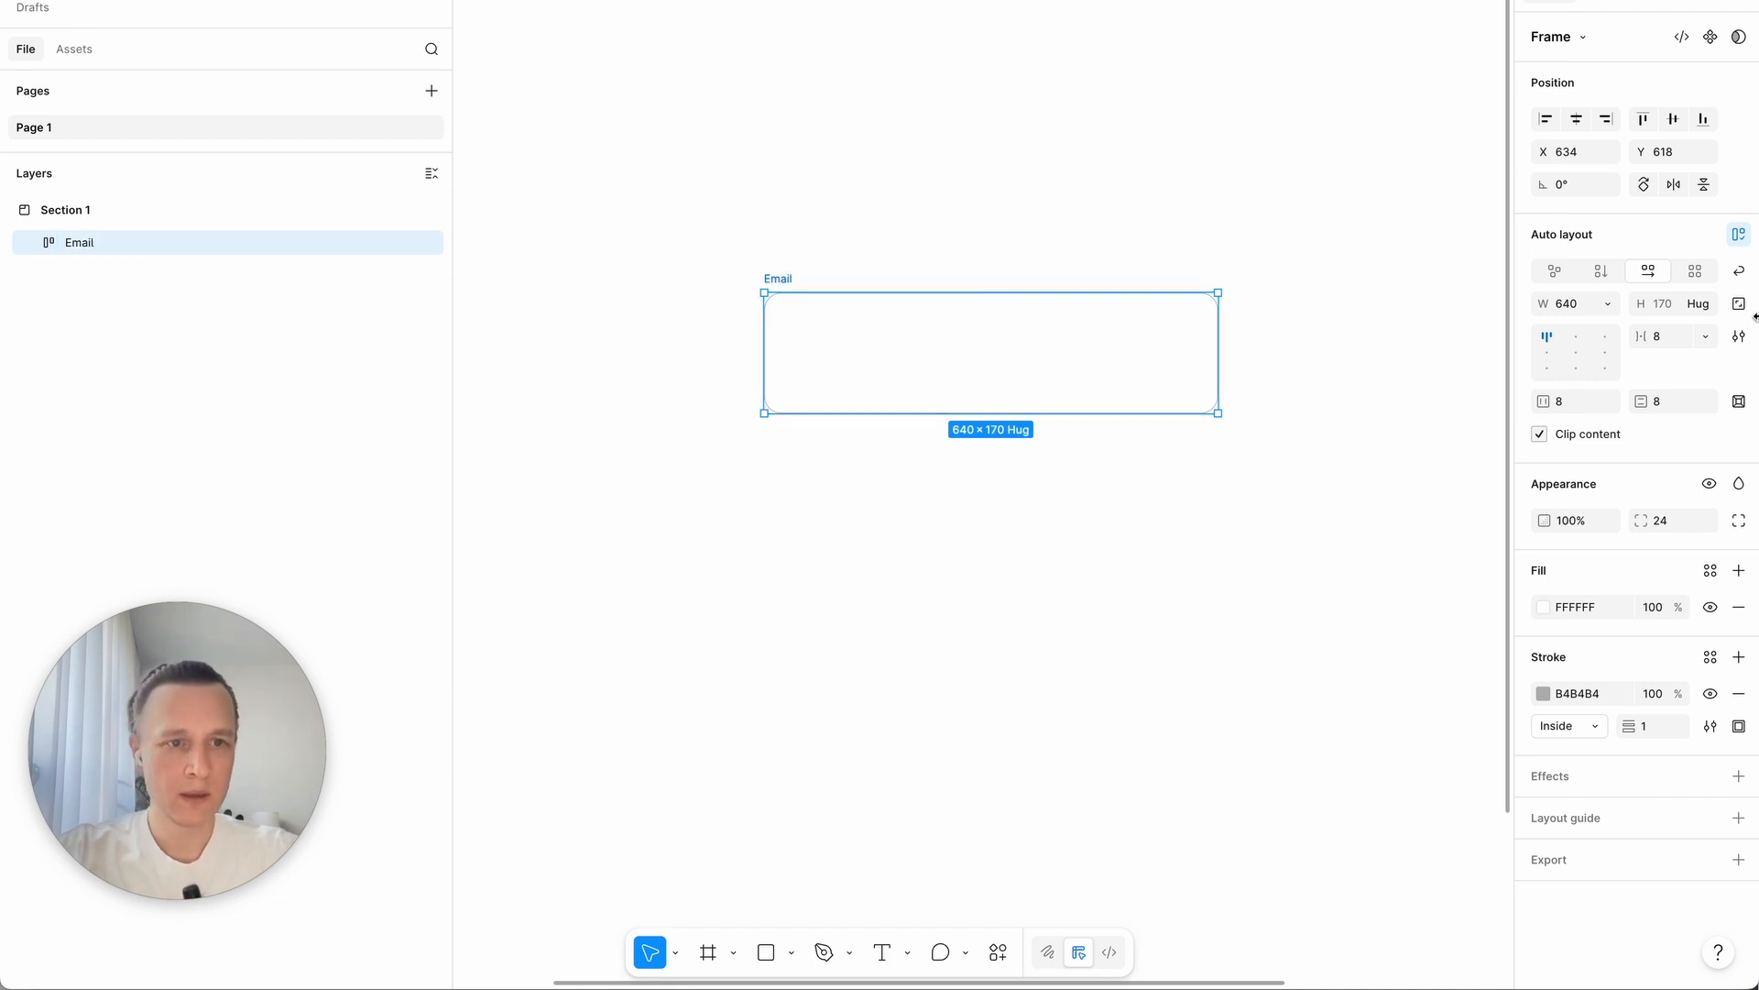
# Step: Set the Email frame's auto layout gap and its horizontal and vertical padding to 0
pyautogui.click(1681, 342)
pyautogui.write('0')
pyautogui.click(1576, 401)
pyautogui.press('BackSpace')
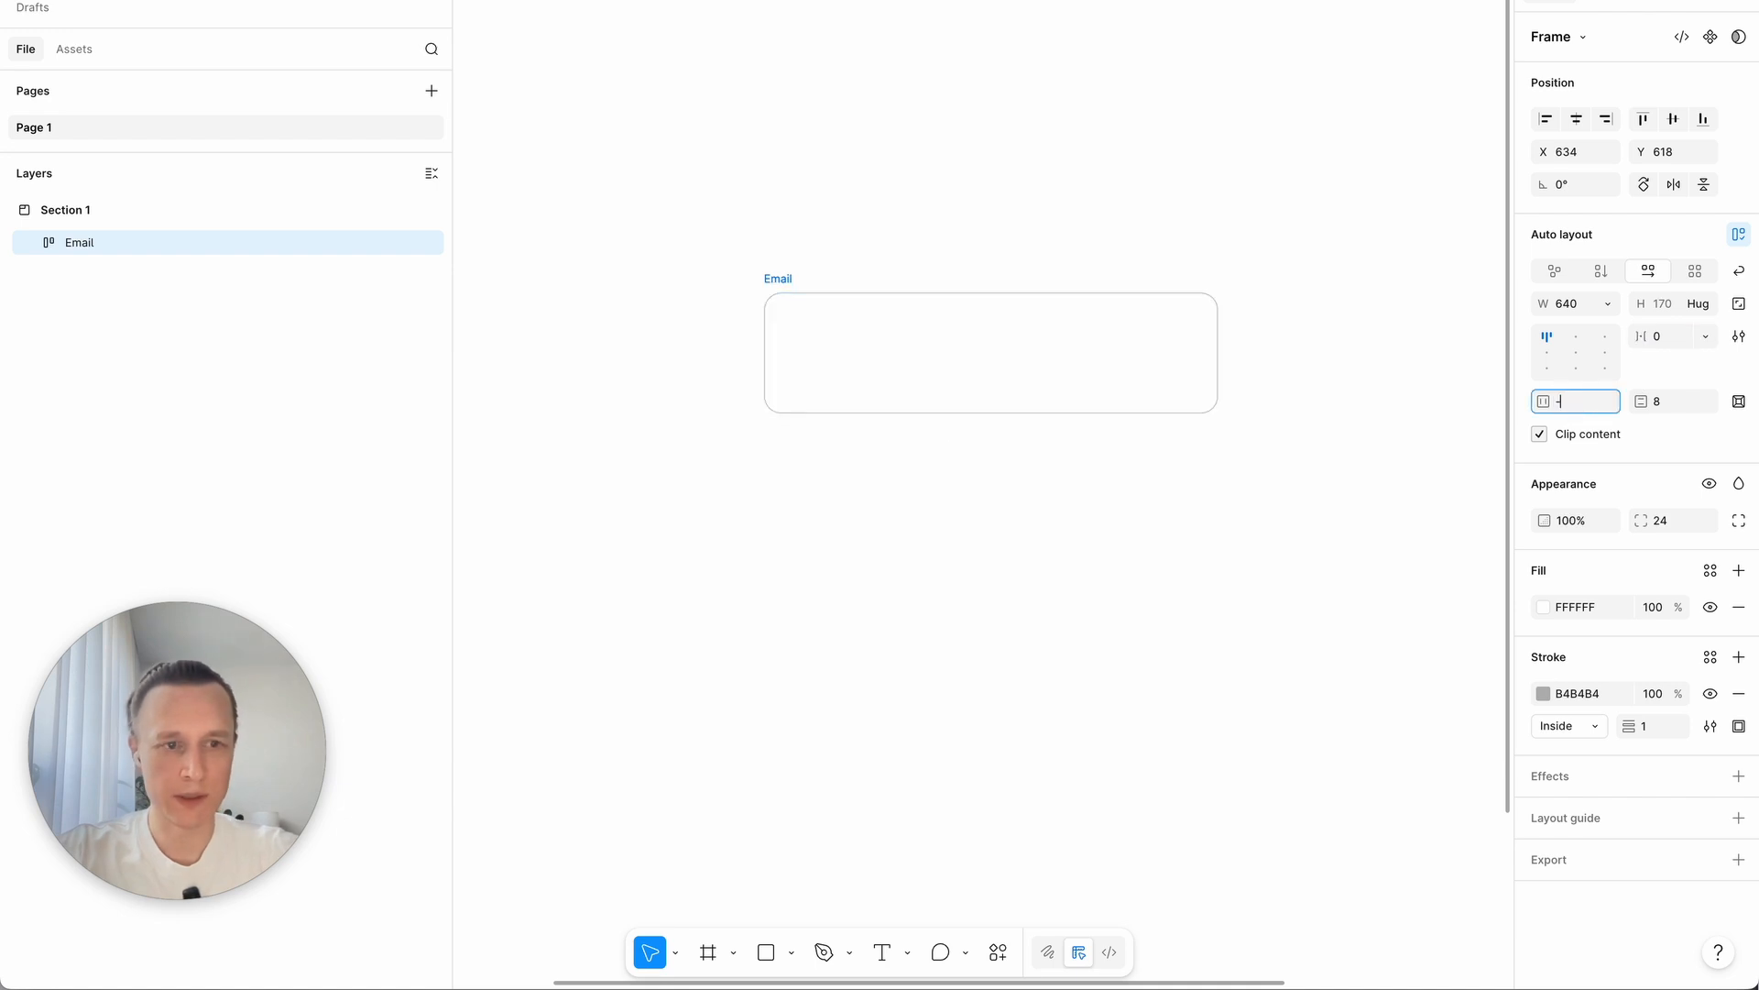
pyautogui.click(1678, 399)
pyautogui.write('0')
pyautogui.press('Return')
pyautogui.click(1091, 381)
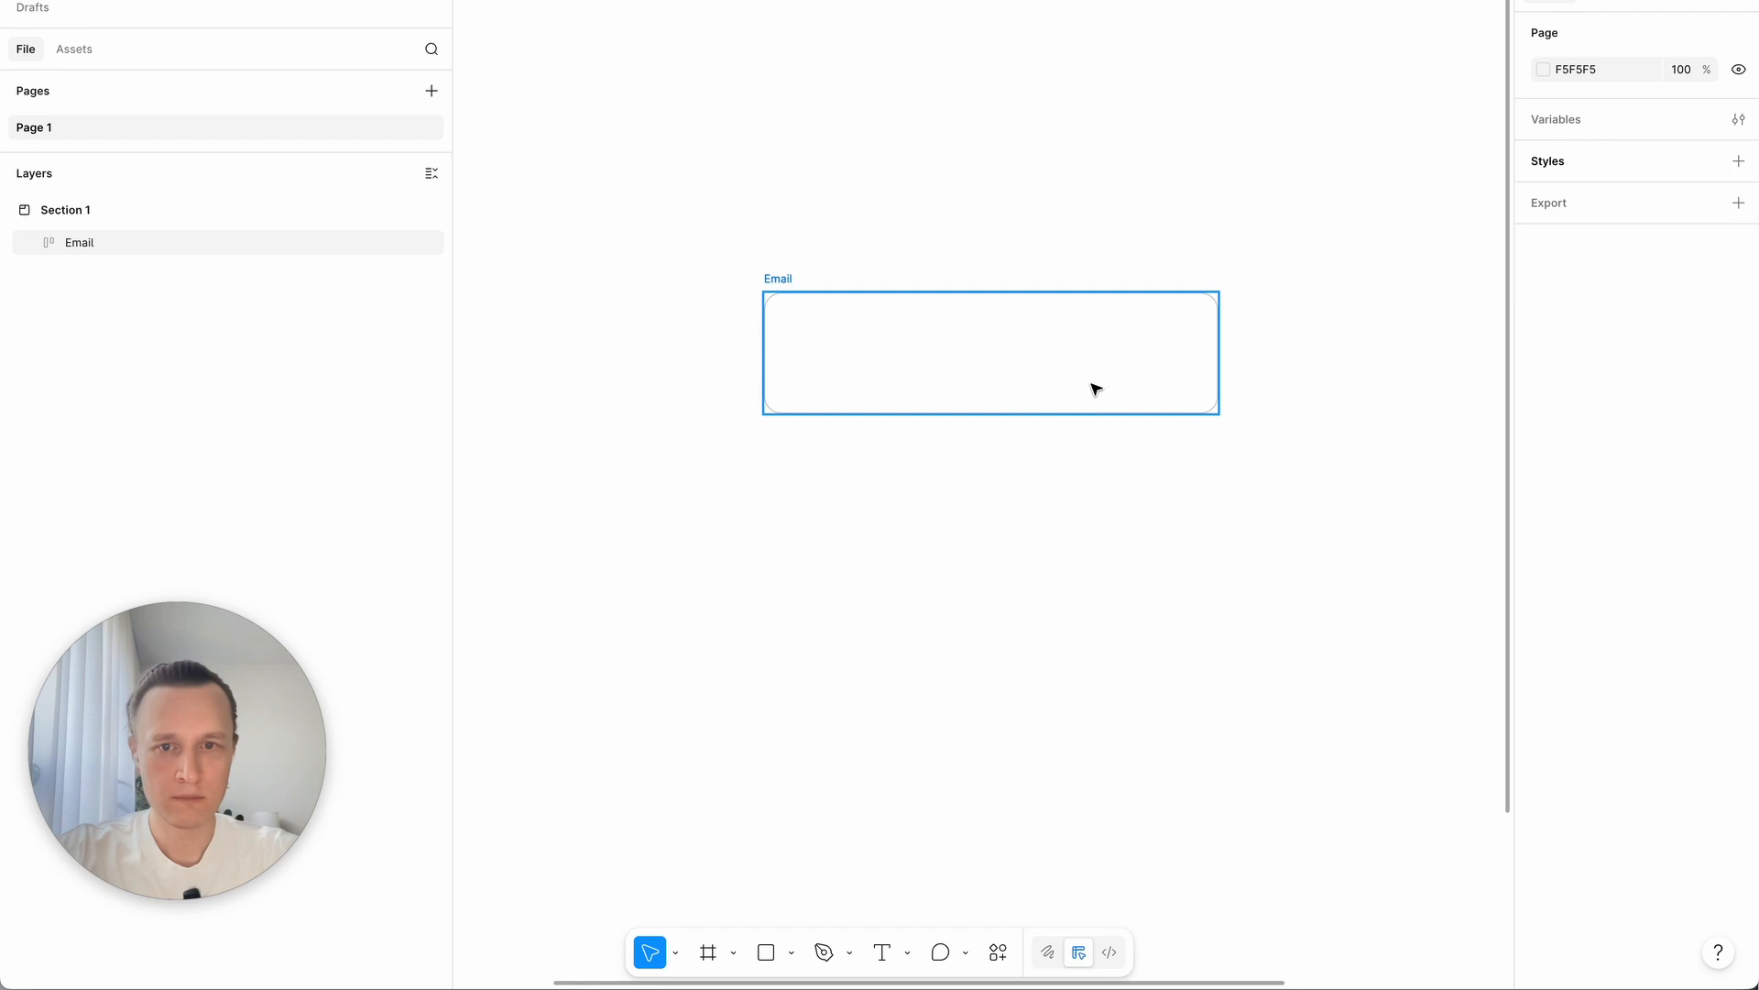
# Step: Move the 100 × 100 rectangle from above the section into the Email frame
pyautogui.scroll(-2, 1095, 411)
pyautogui.click(1084, 596)
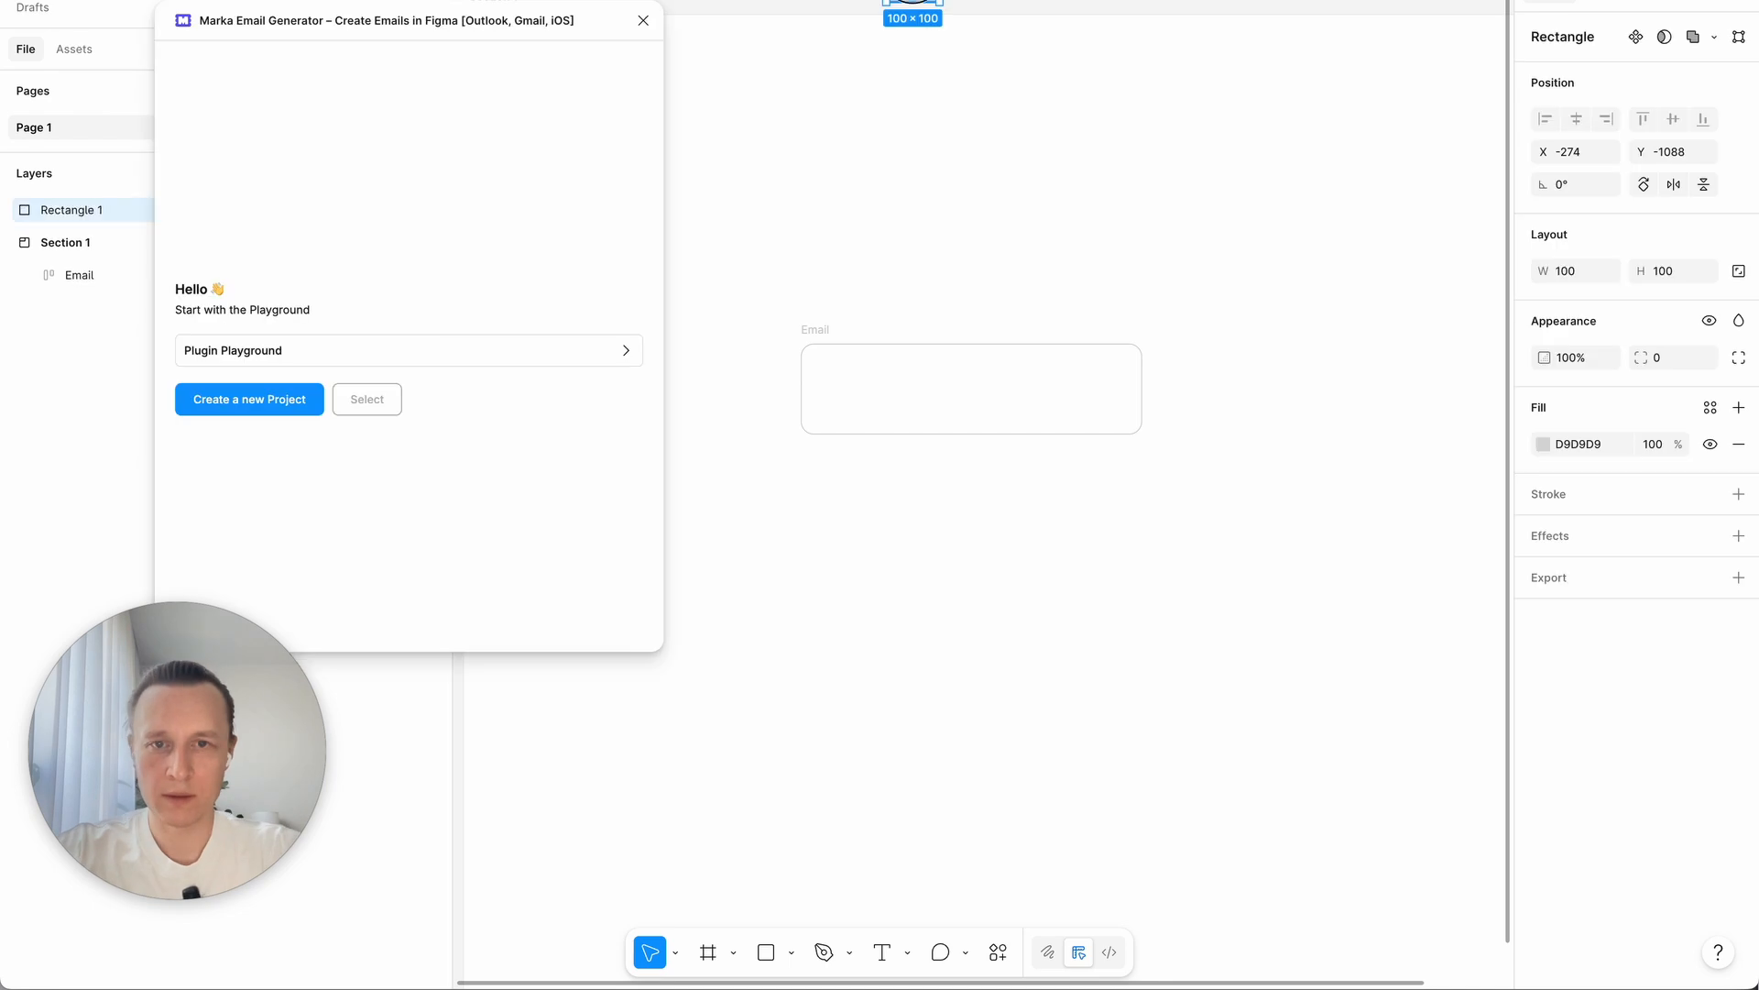
pyautogui.moveTo(733, 385); pyautogui.dragTo(910, 389)
# Step: Preview the Email frame in the Marka Email Generator plugin, and close the plugin
pyautogui.click(815, 332)
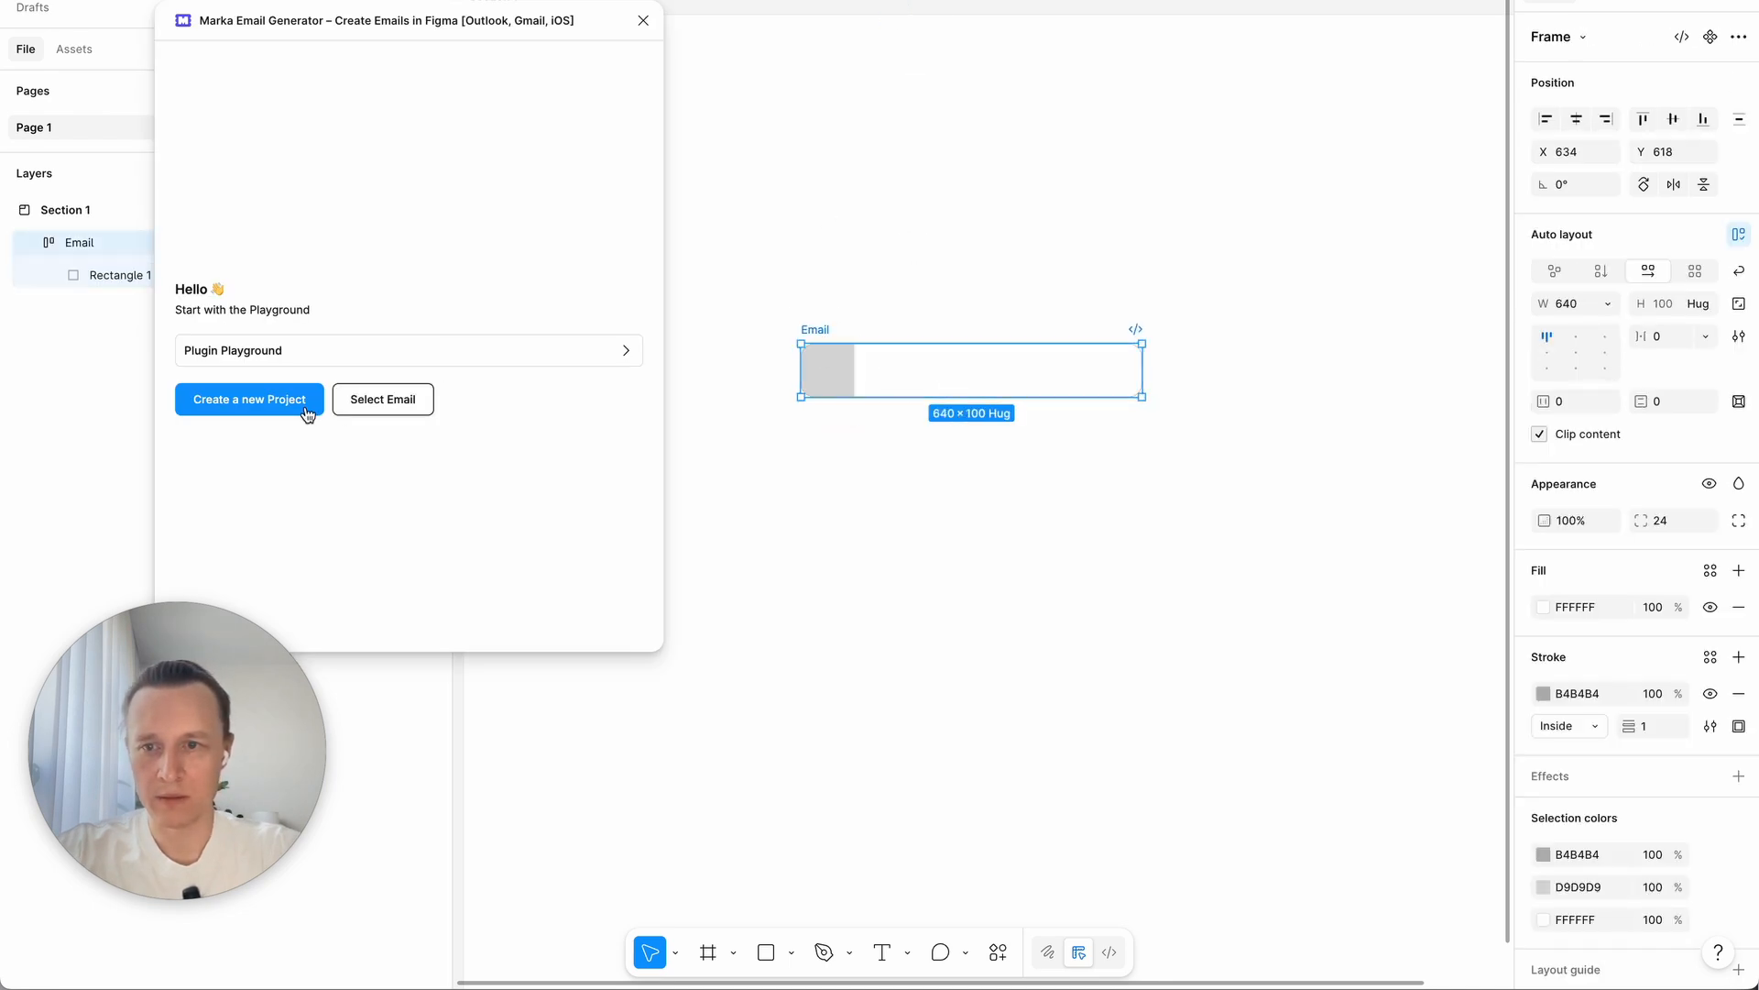
pyautogui.click(355, 406)
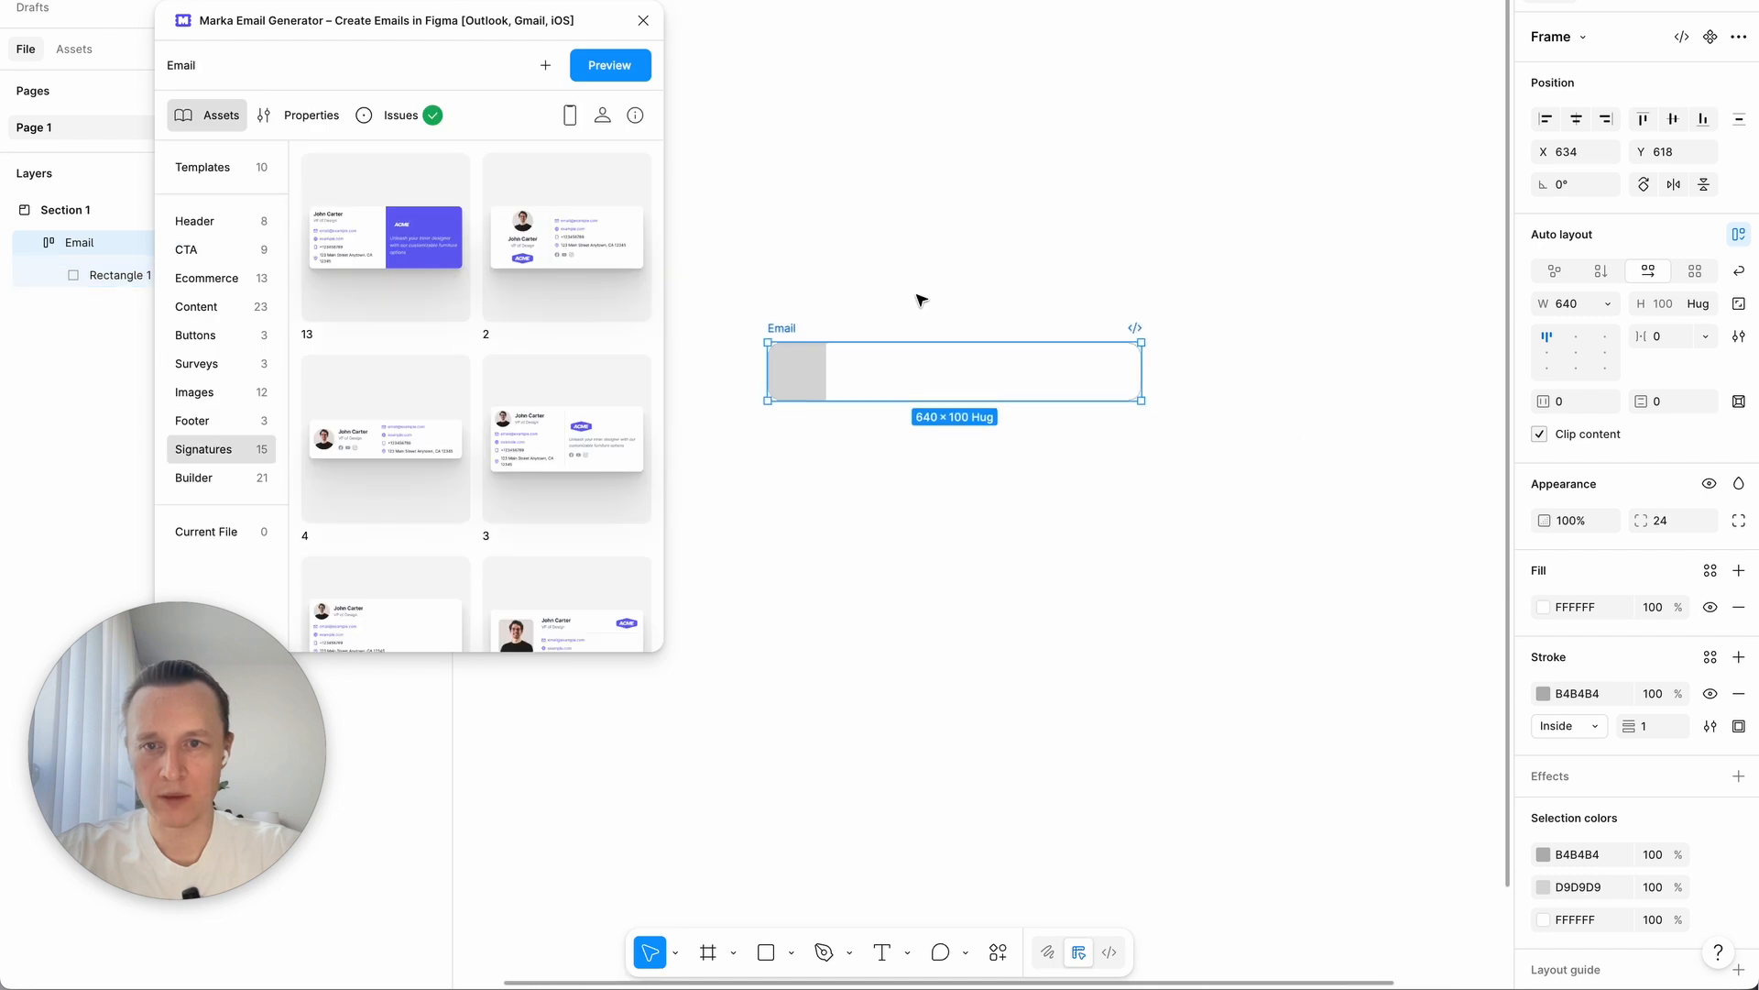
pyautogui.click(636, 72)
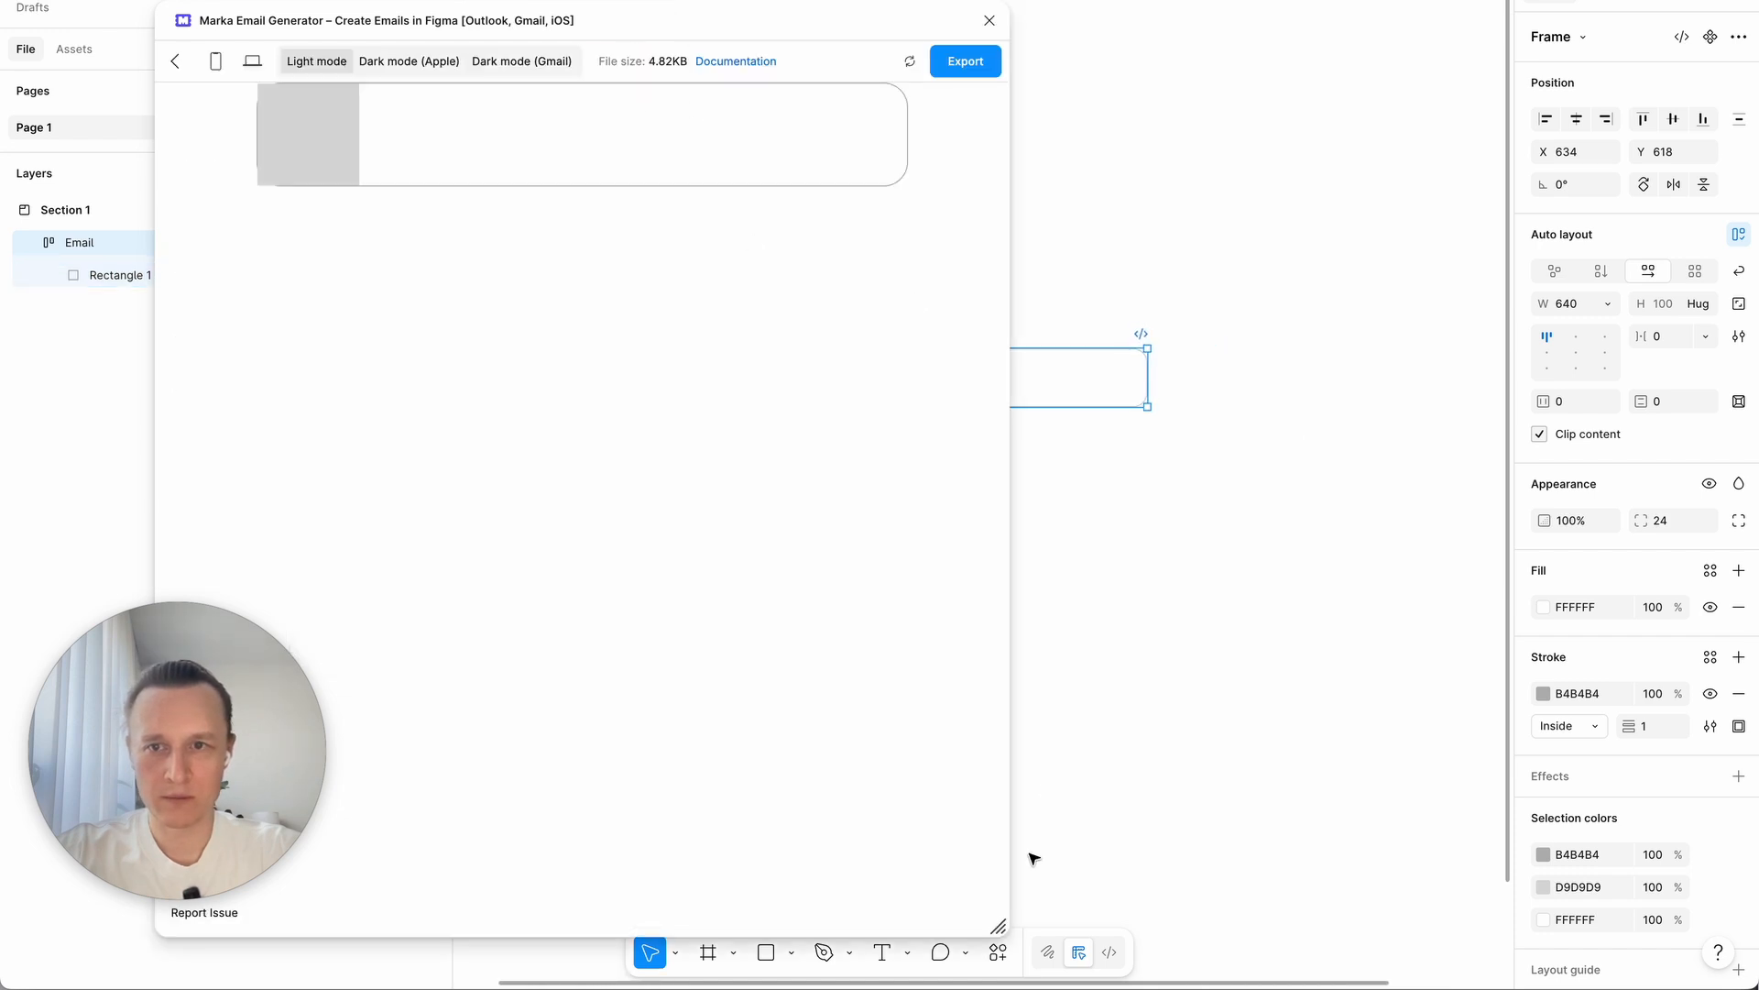
pyautogui.moveTo(999, 926); pyautogui.dragTo(838, 862)
pyautogui.click(825, 21)
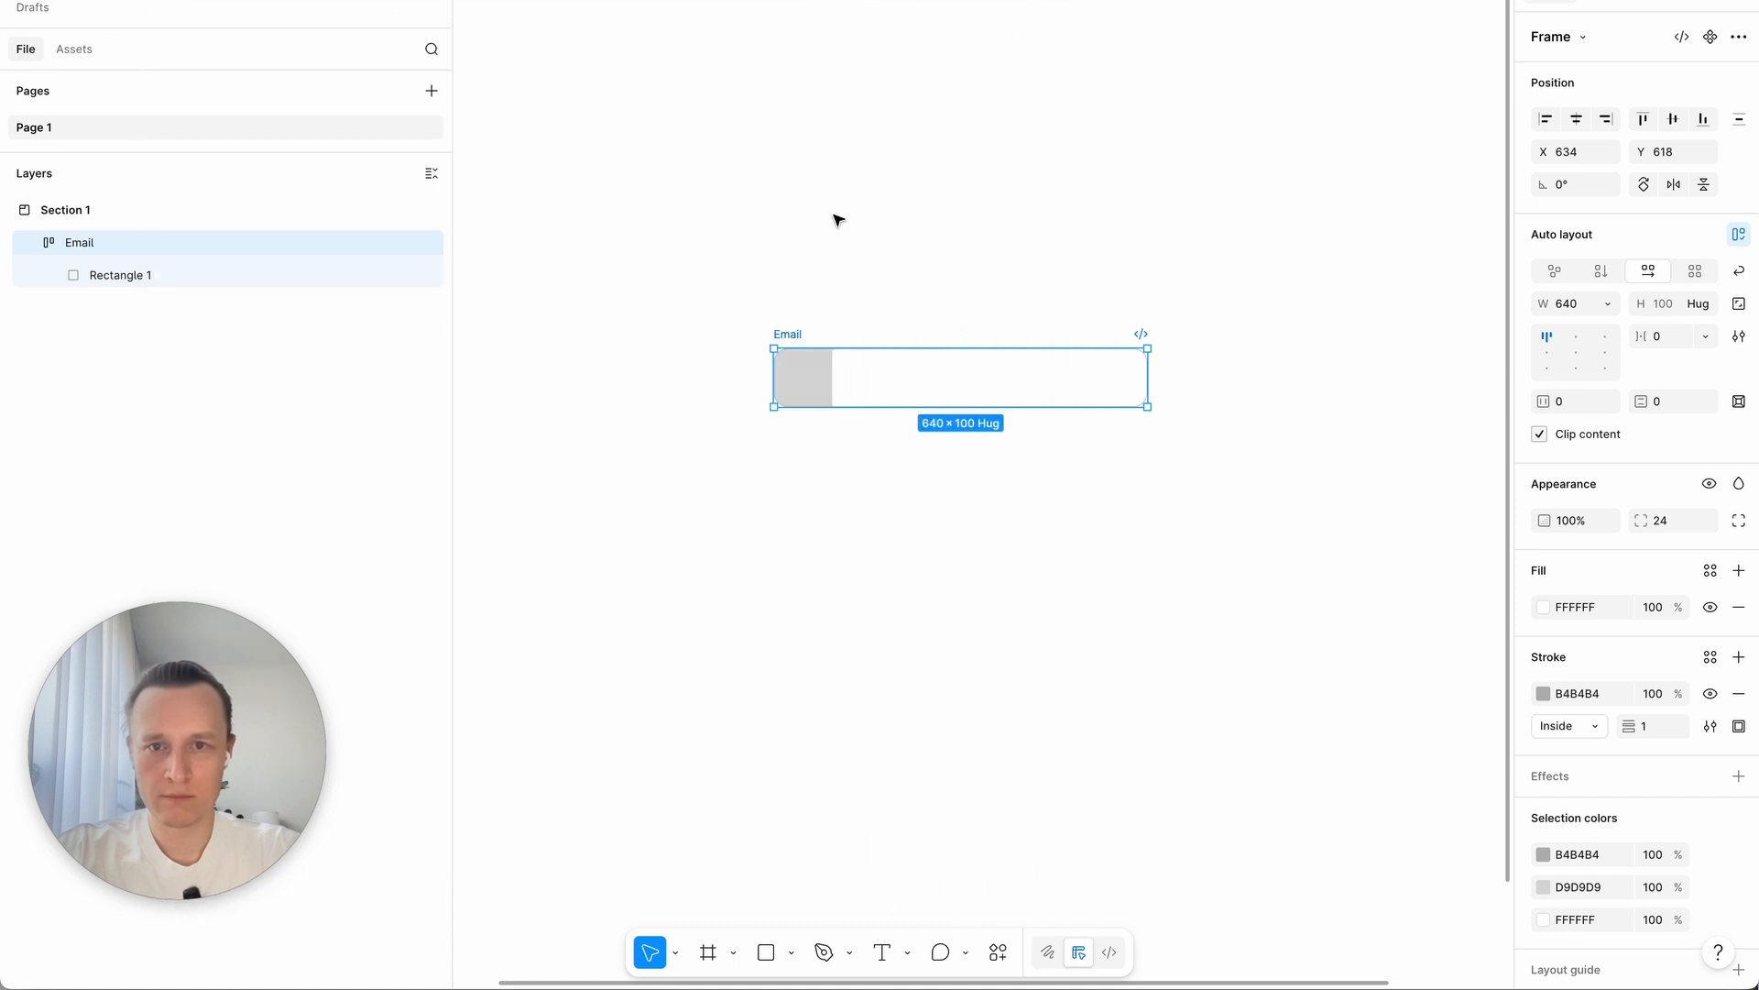
# Step: Delete the grey rectangle from the Email frame
pyautogui.click(799, 373)
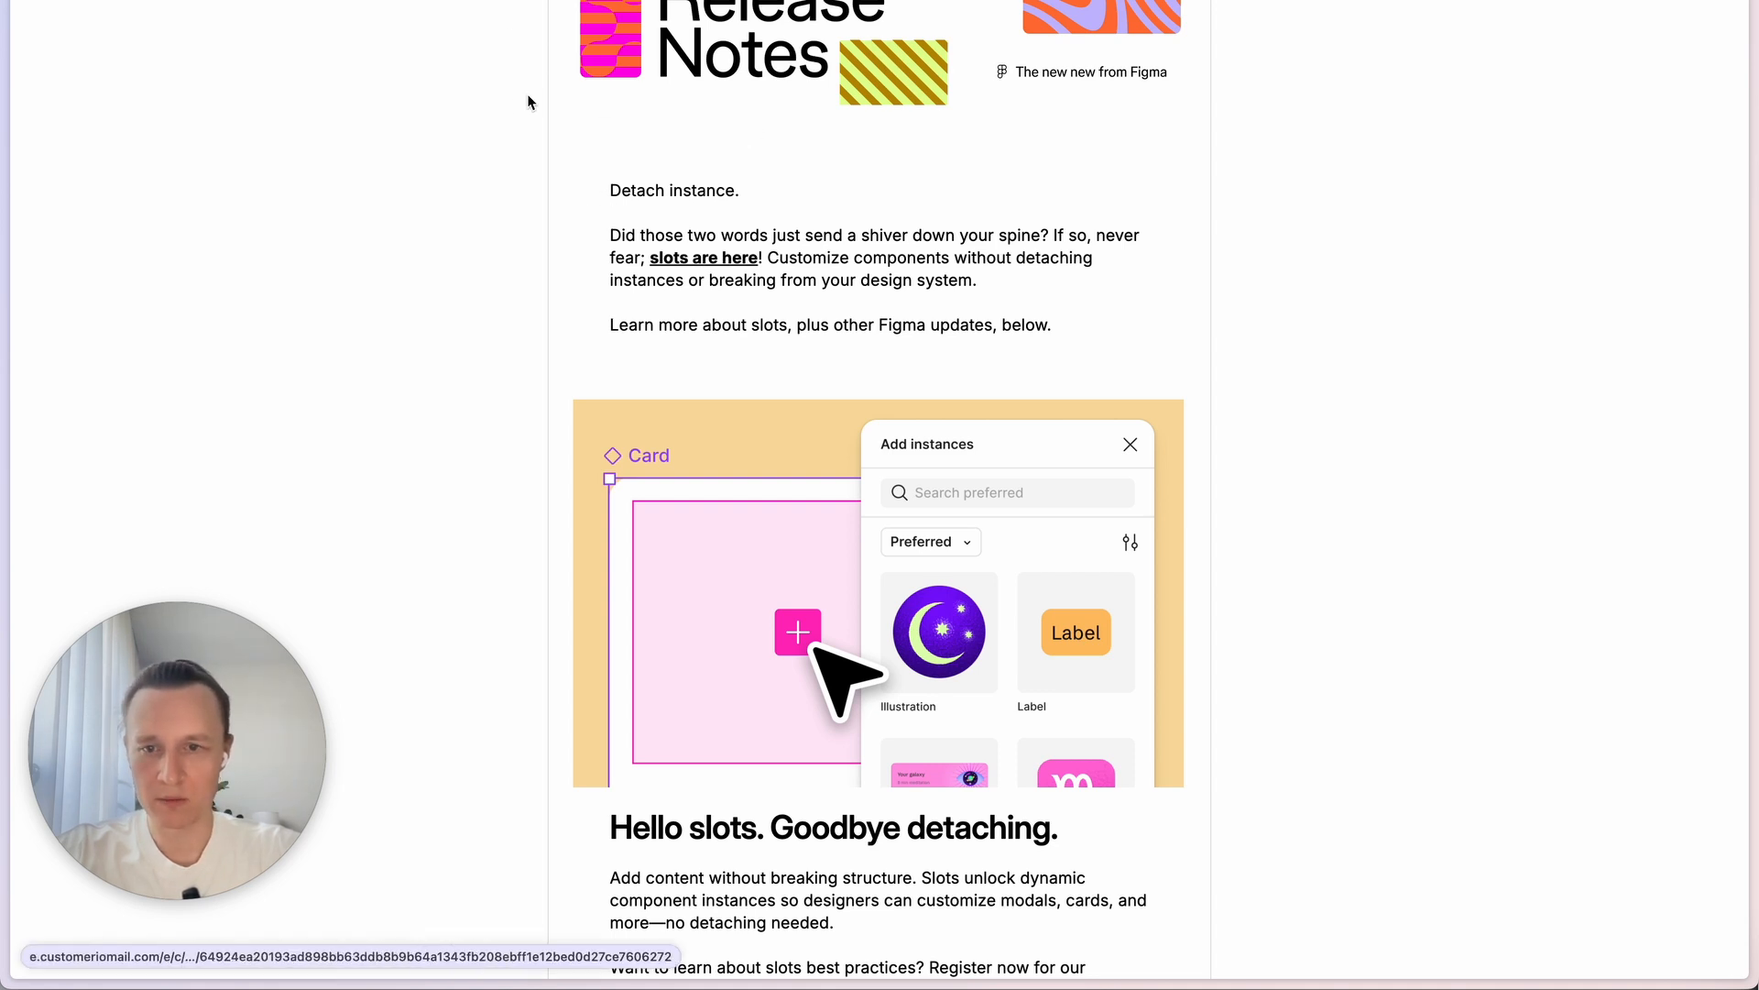
pyautogui.press('super+Tab')
pyautogui.click(800, 401)
pyautogui.click(805, 381)
pyautogui.press('BackSpace')
# Step: Draw a frame about 872 × 680 below the Email frame and set its width to 680
pyautogui.click(797, 529)
pyautogui.moveTo(786, 475)
pyautogui.mouseDown()
pyautogui.moveTo(876, 530)
pyautogui.moveTo(747, 472)
pyautogui.moveTo(1280, 833)
pyautogui.mouseUp()
pyautogui.press('f')
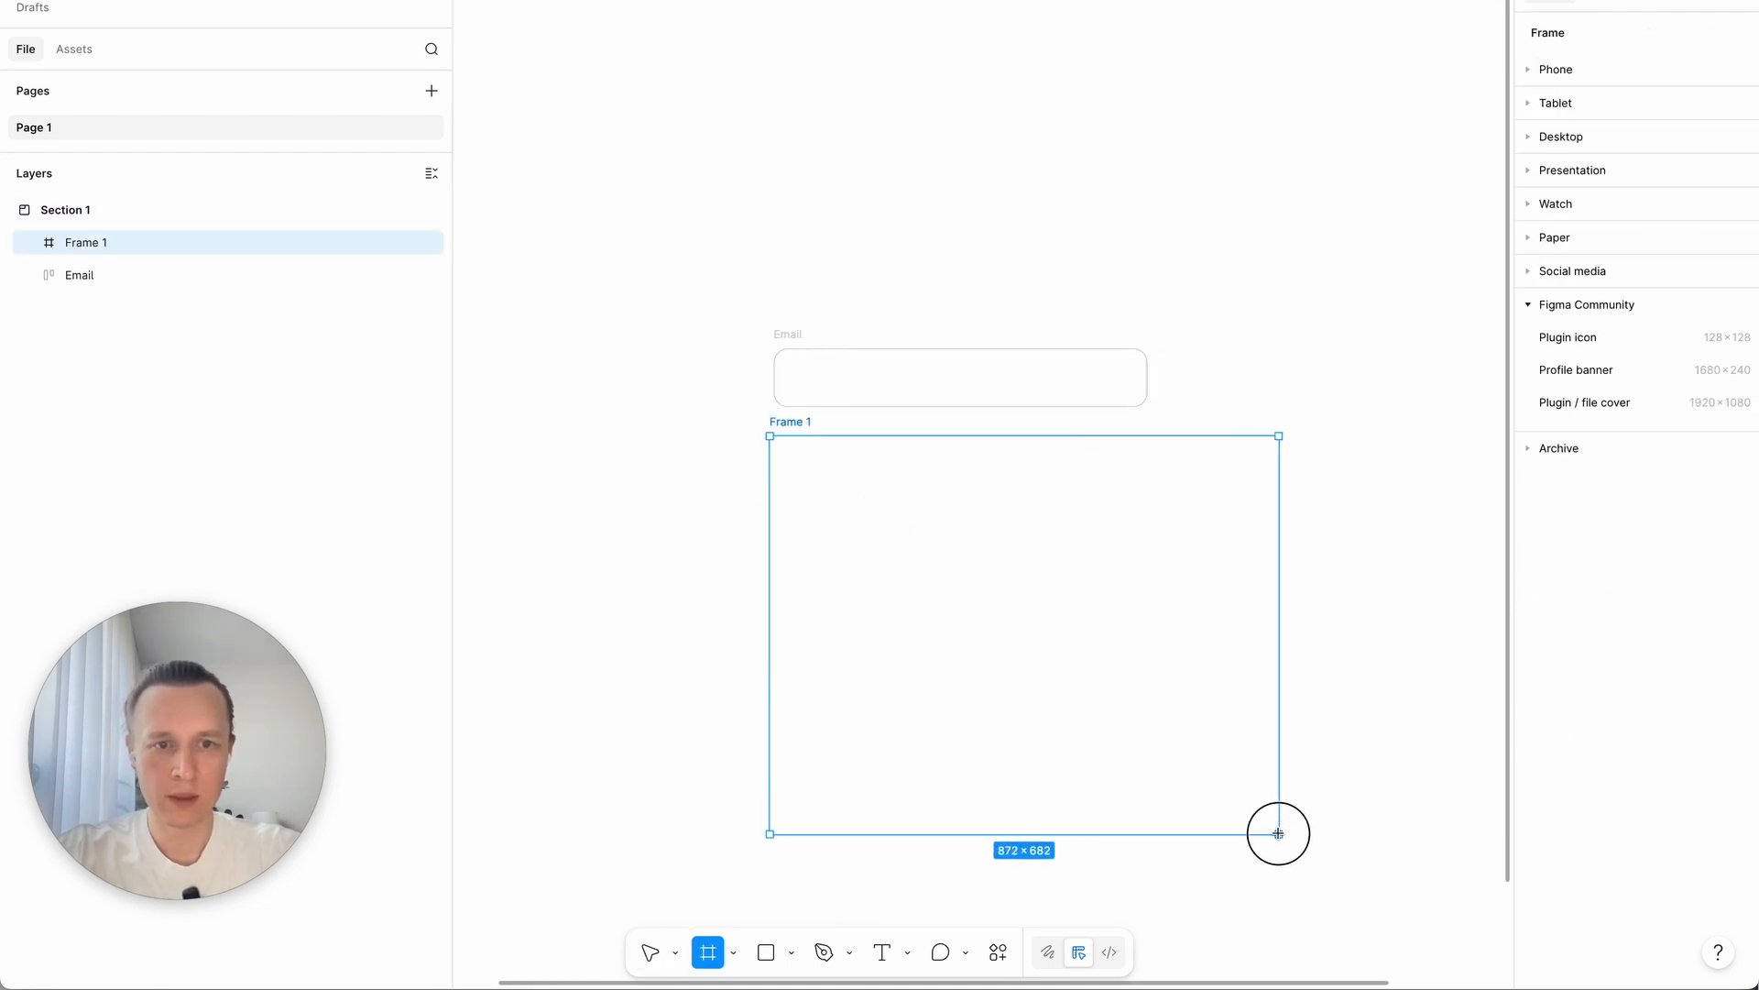
pyautogui.scroll(-4, 1132, 553)
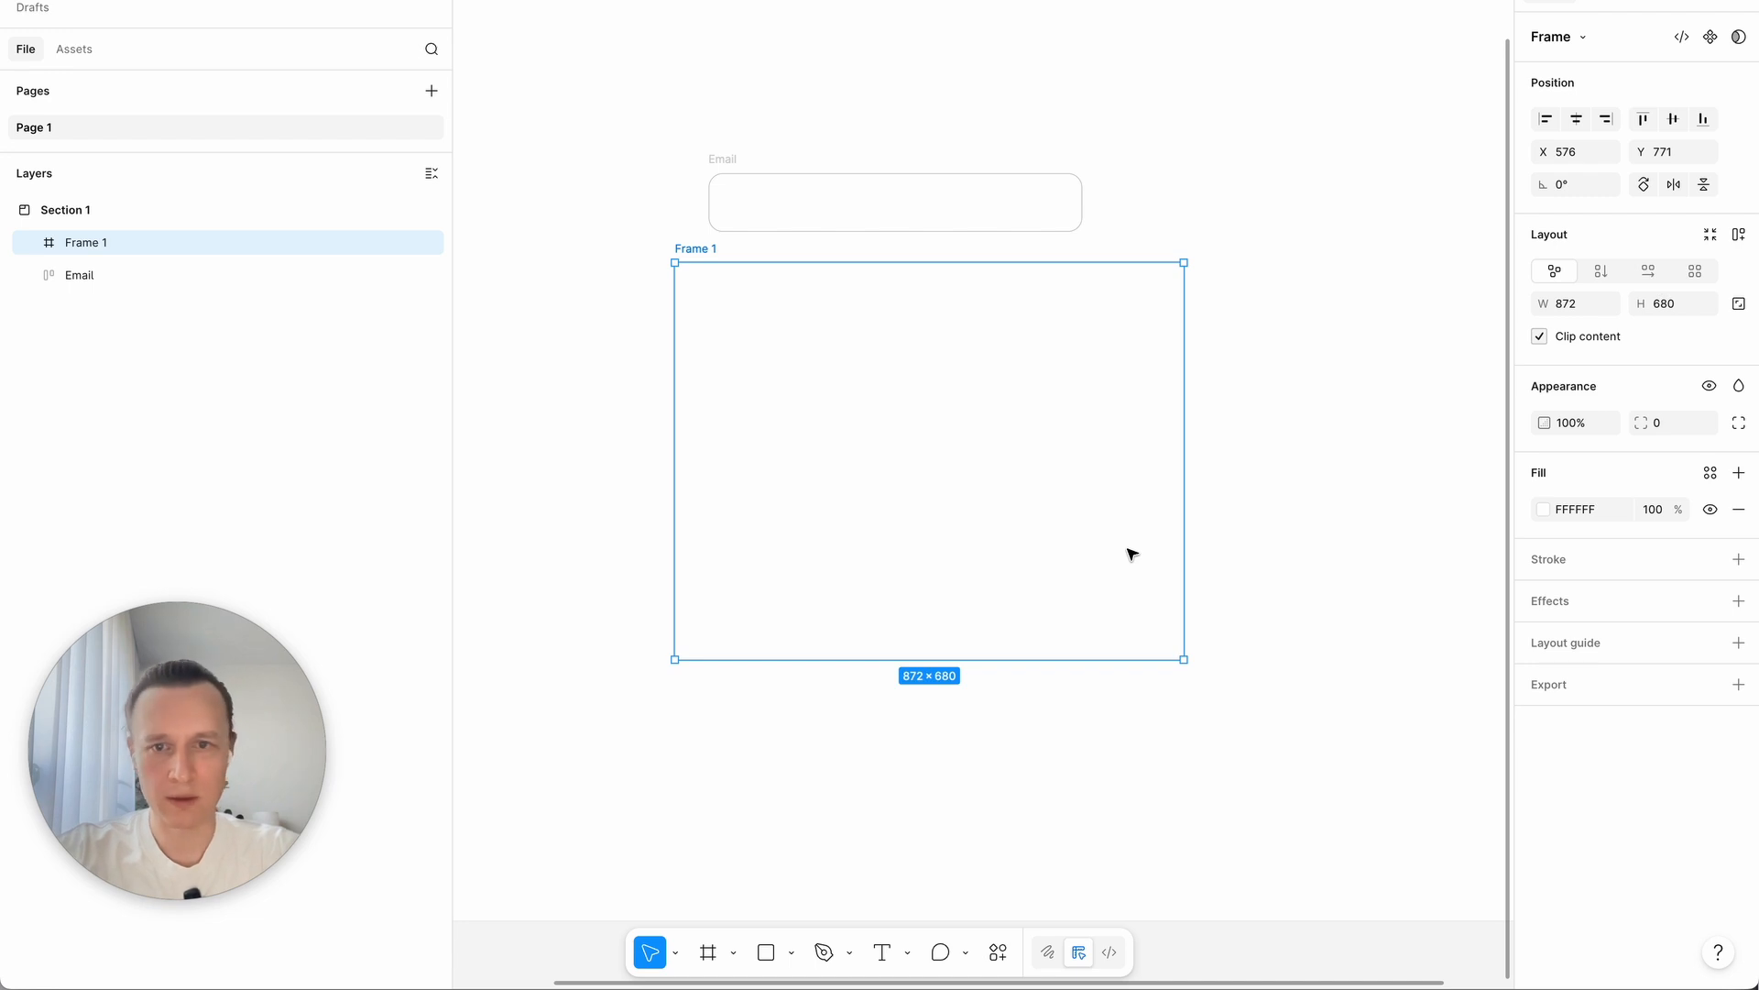
pyautogui.click(1586, 311)
pyautogui.write('680')
pyautogui.press('Return')
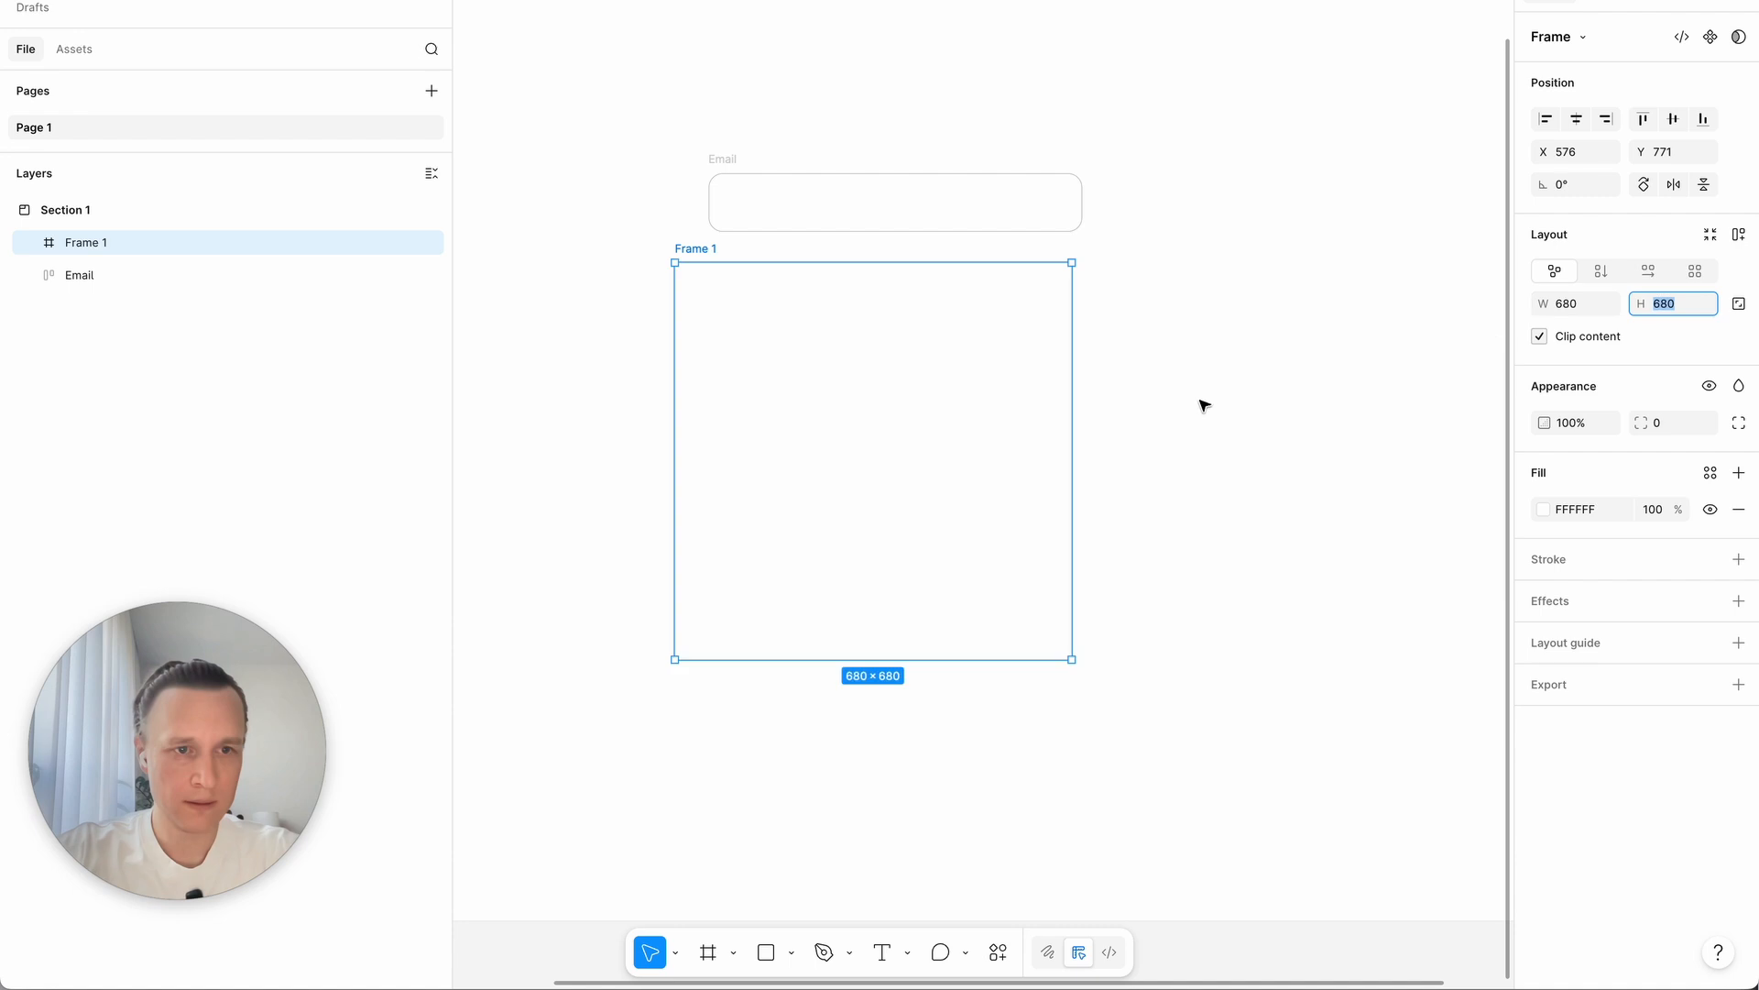
# Step: Rename the new frame as Wrapper and shift it slightly to sit centred beneath the Email frame
pyautogui.moveTo(883, 464); pyautogui.dragTo(907, 473)
pyautogui.hotkey('ctrl', 'r')
pyautogui.write('Wrapper')
pyautogui.press('Return')
pyautogui.moveTo(864, 514); pyautogui.dragTo(855, 519)
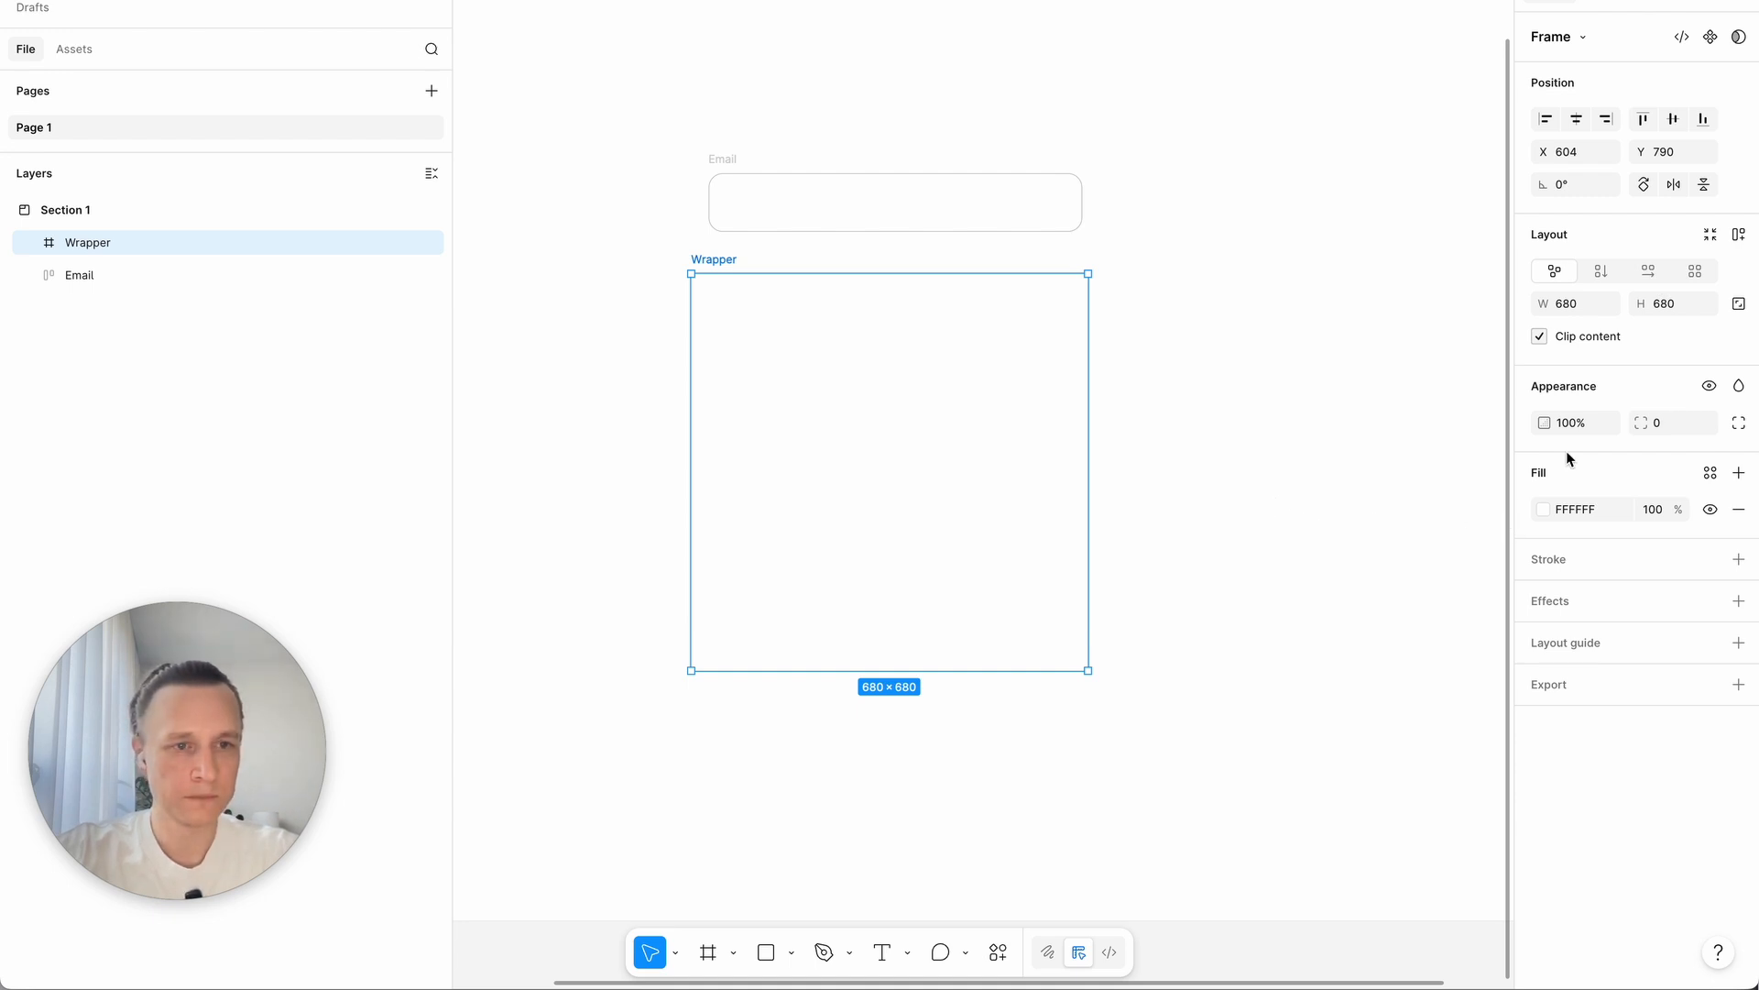
# Step: Apply auto layout to the Wrapper frame with a gap of 24 and horizontal and vertical padding of 24
pyautogui.click(1739, 235)
pyautogui.click(1661, 337)
pyautogui.write('24')
pyautogui.press('Tab')
pyautogui.click(1591, 399)
pyautogui.write('24')
pyautogui.press('Tab')
pyautogui.write('24')
pyautogui.press('Return')
# Step: Nest the Email frame inside the Wrapper frame and select the Wrapper
pyautogui.moveTo(923, 459); pyautogui.dragTo(922, 479)
pyautogui.moveTo(889, 223); pyautogui.dragTo(892, 444)
pyautogui.click(773, 260)
pyautogui.click(735, 268)
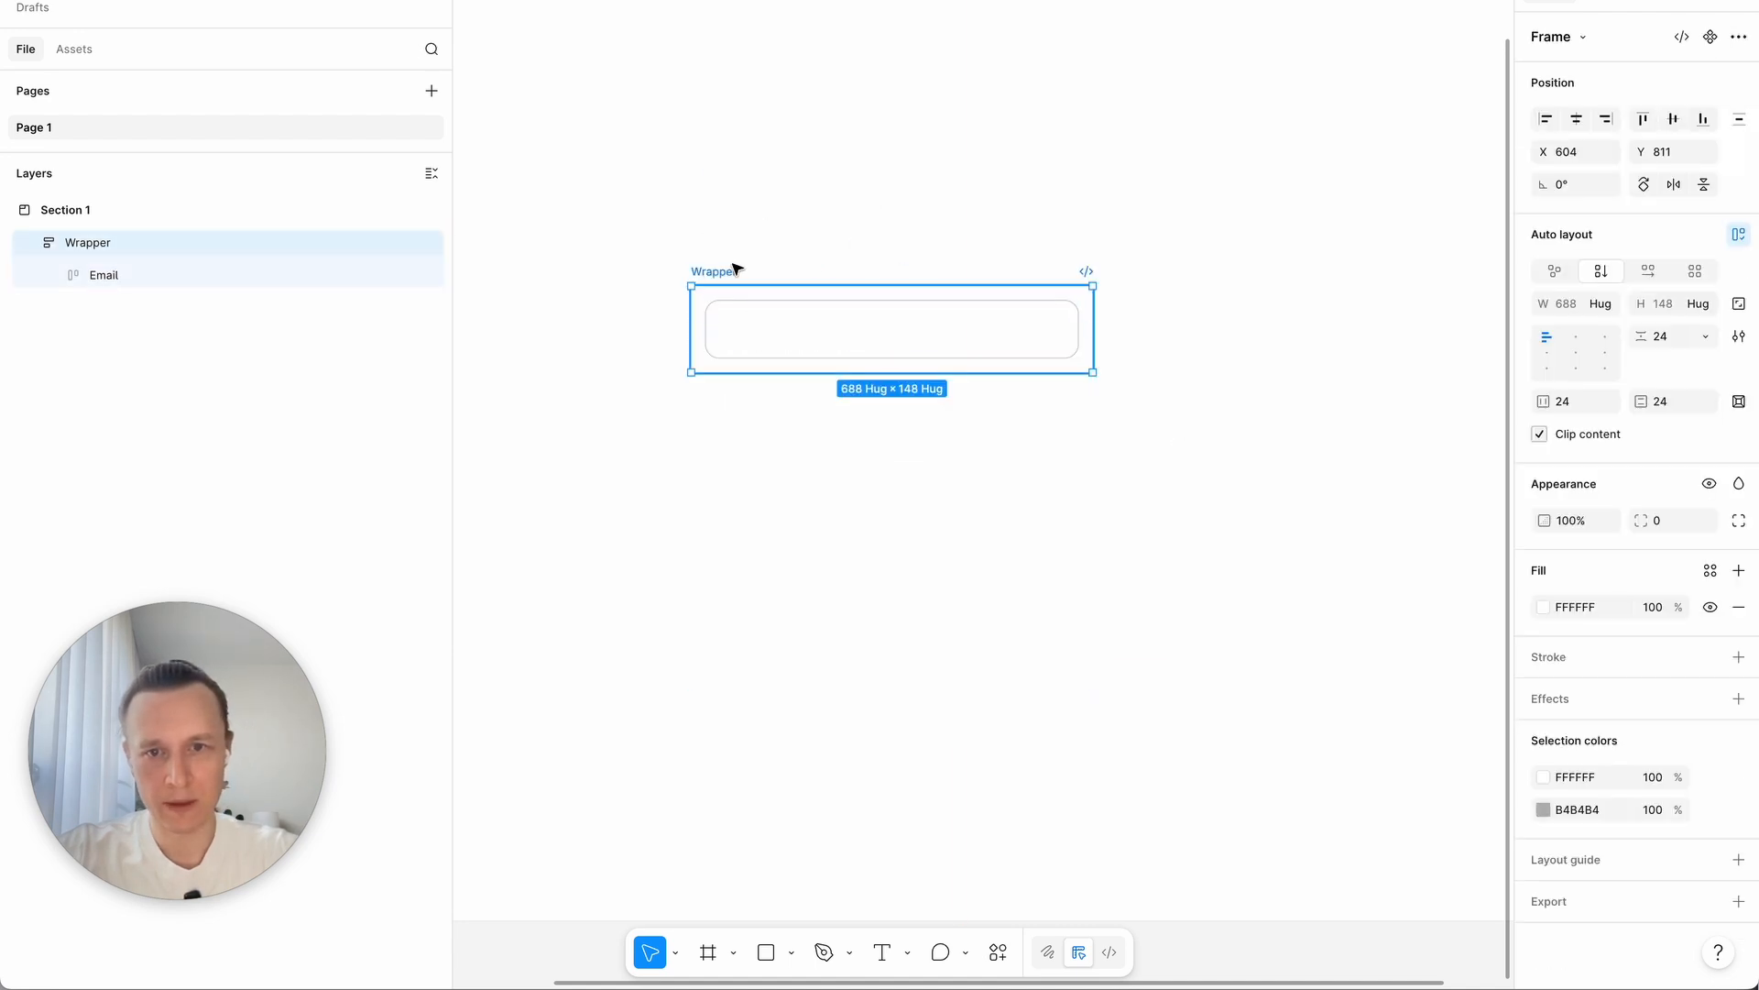
# Step: Preview the Wrapper frame in the Marka Email Generator plugin
pyautogui.scroll(2, 752, 305)
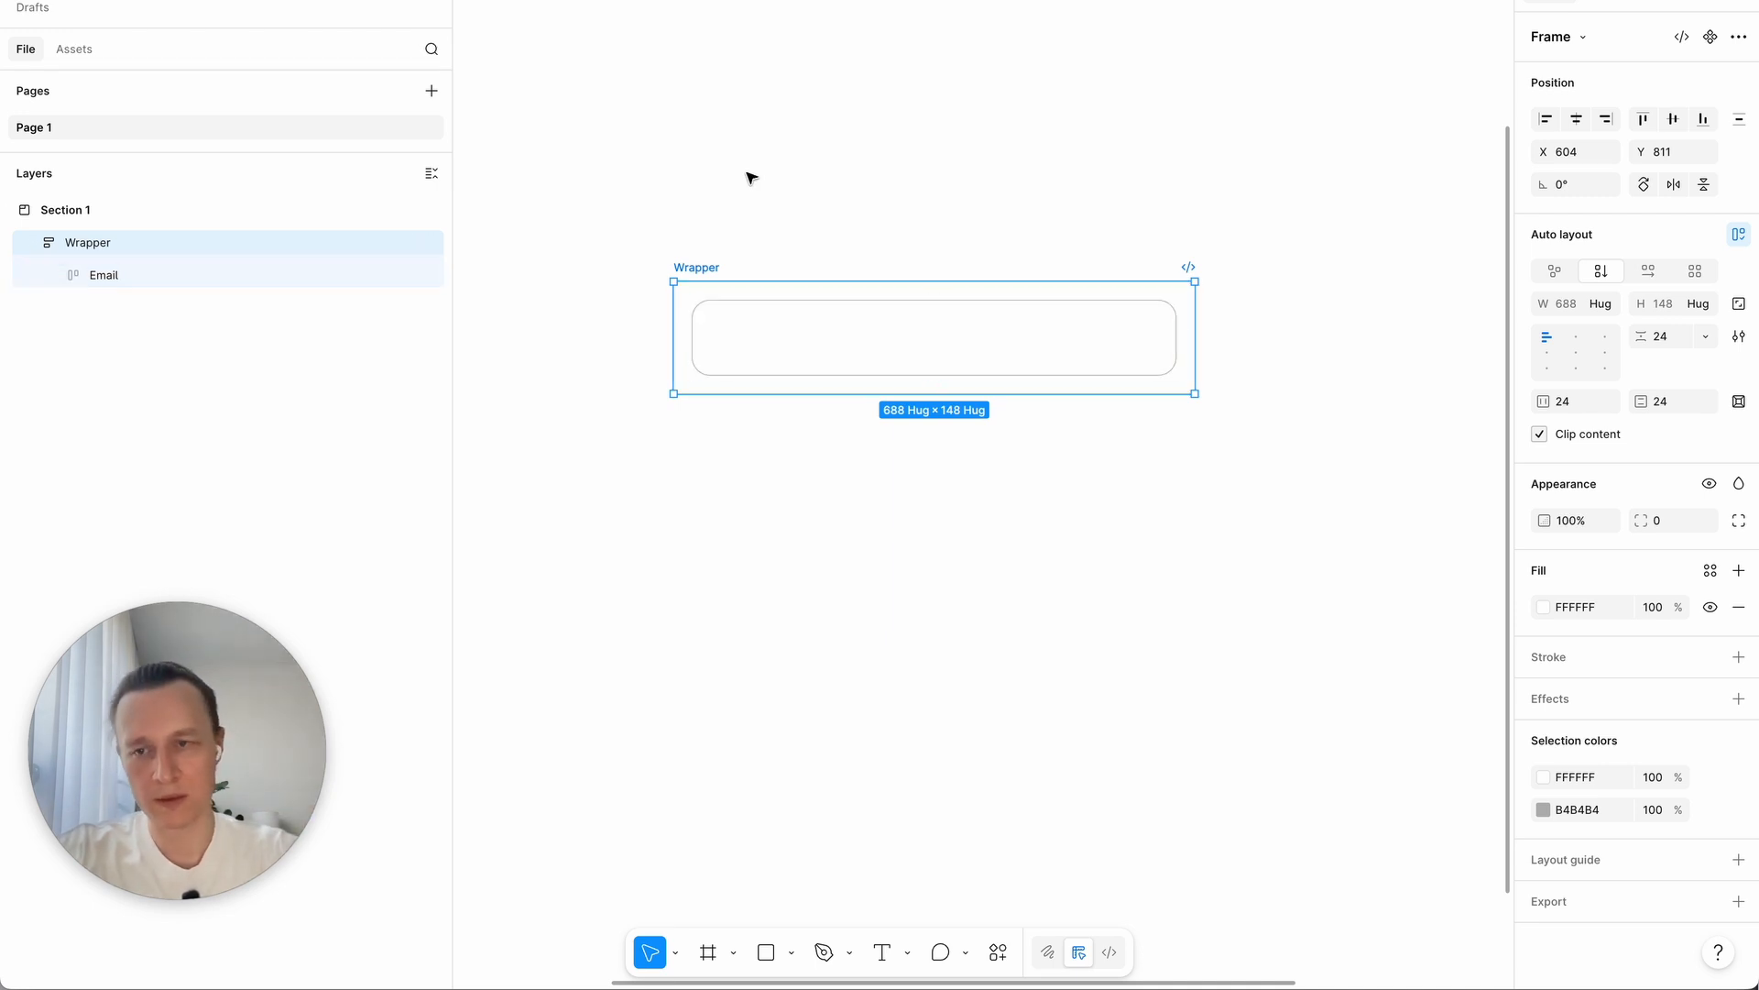
pyautogui.click(785, 165)
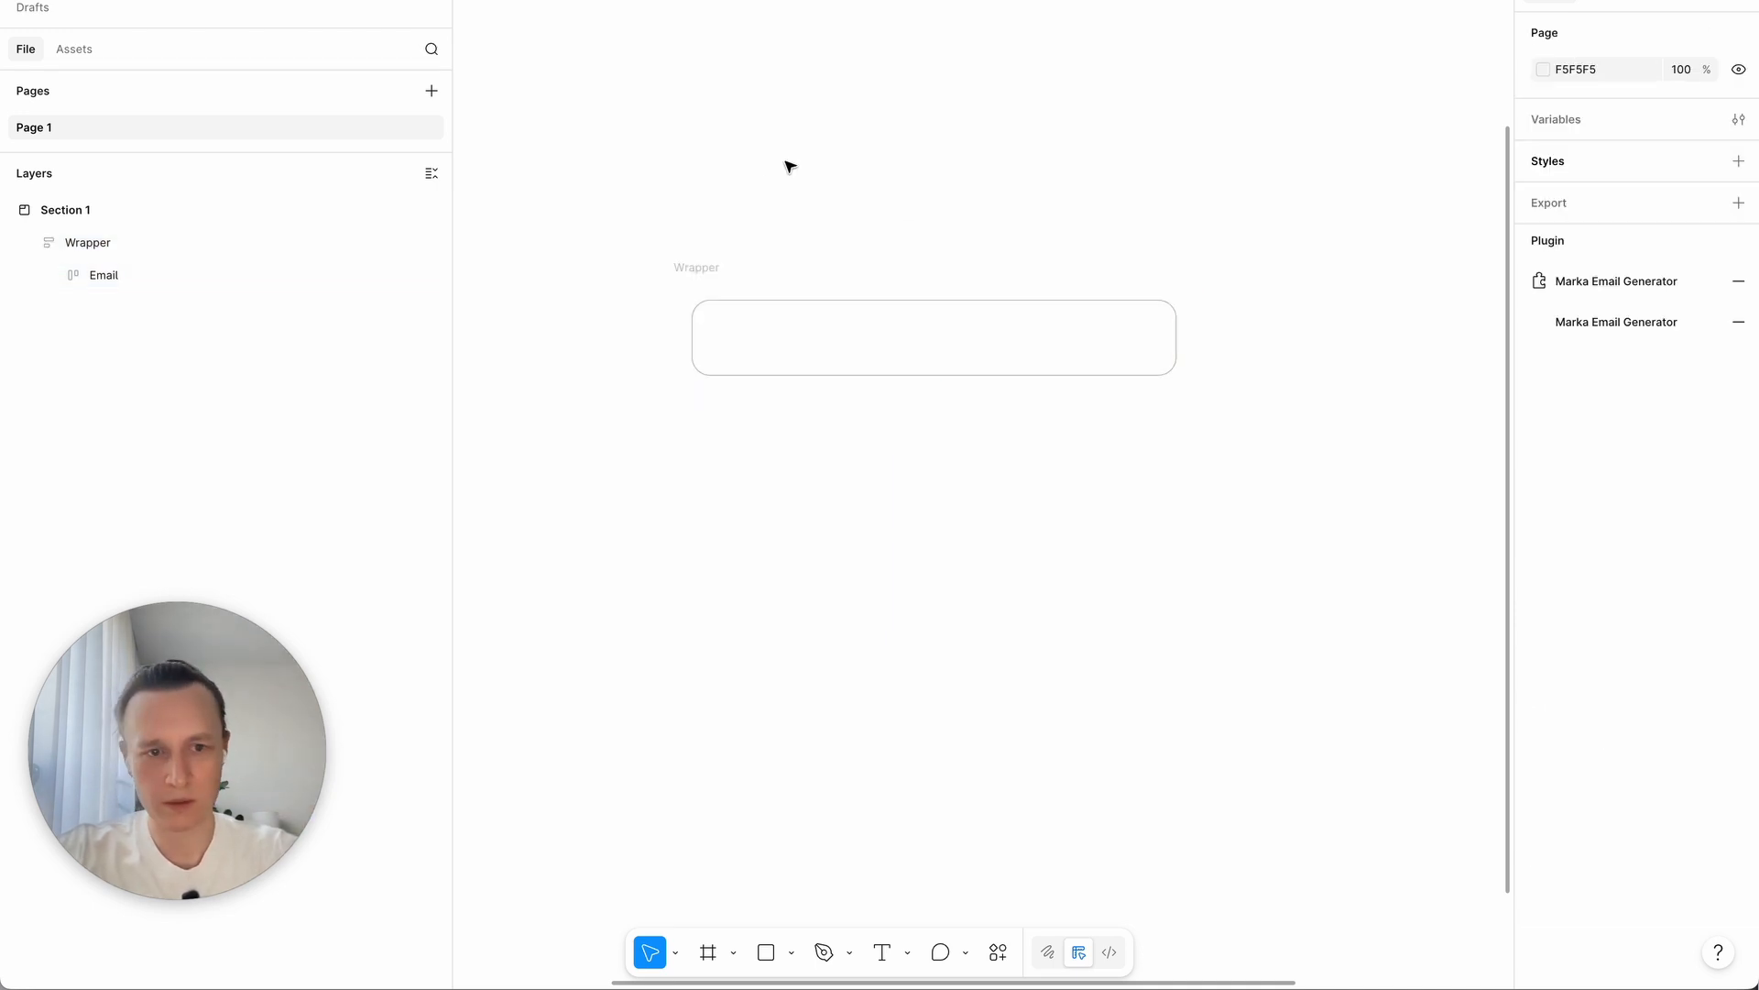
pyautogui.click(1587, 322)
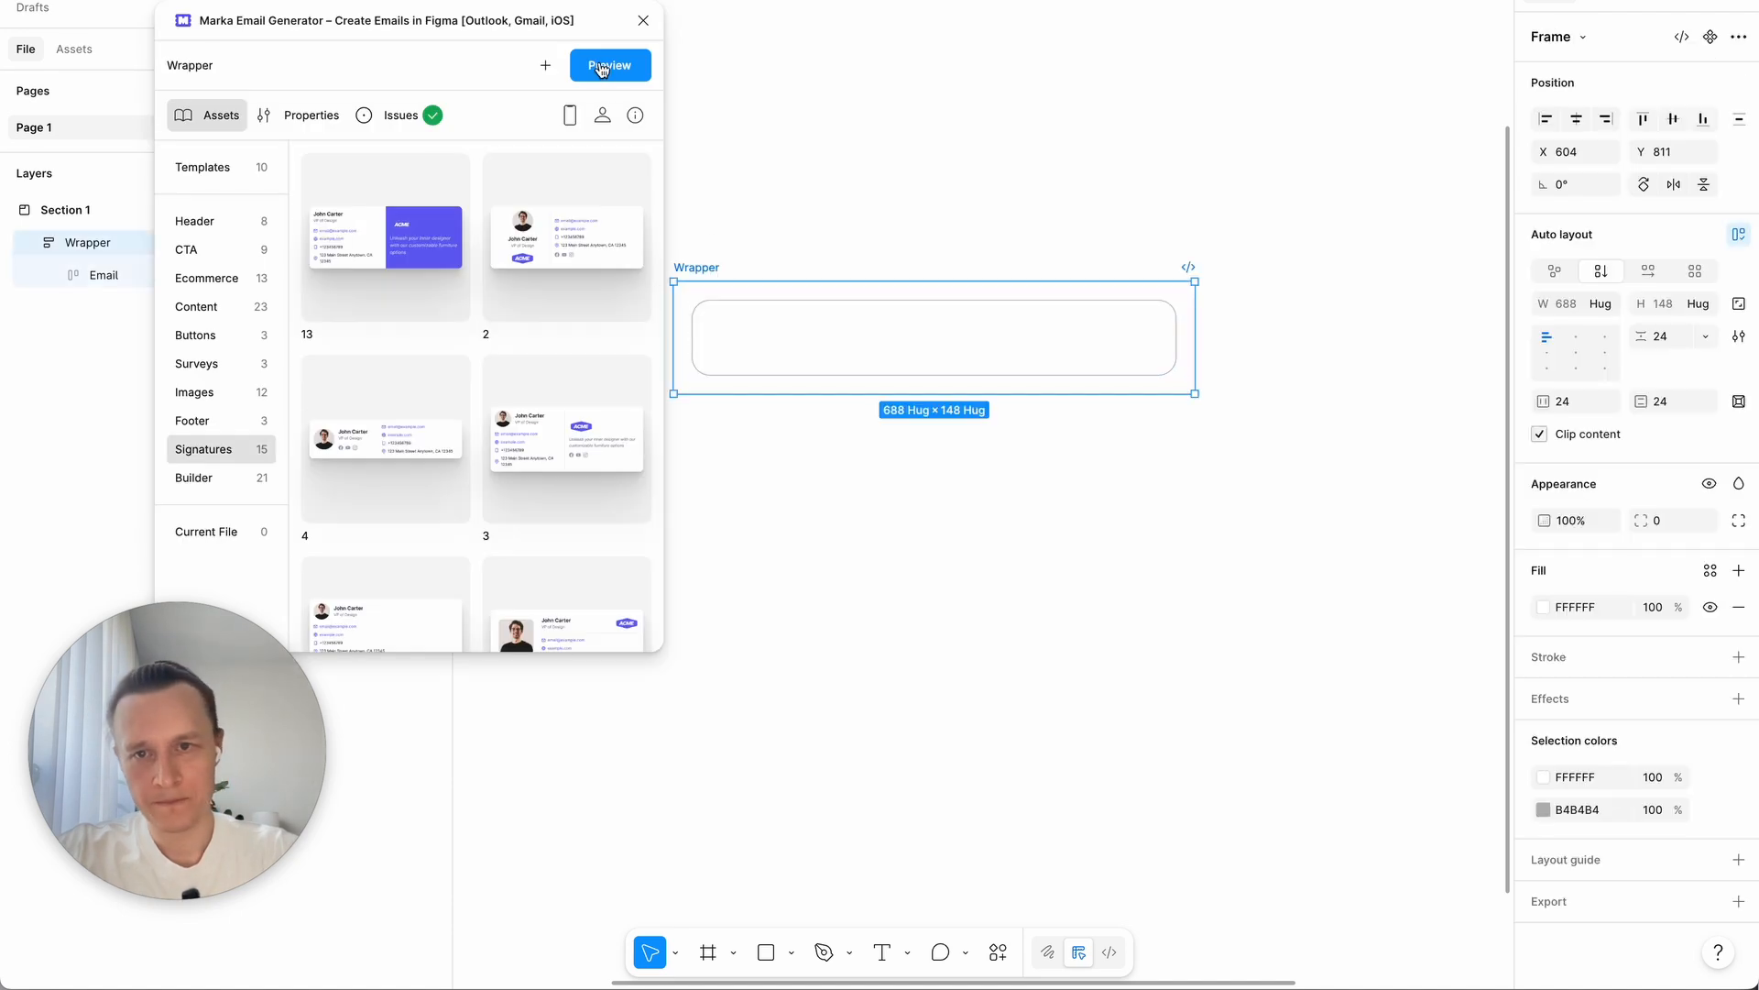
pyautogui.click(611, 64)
pyautogui.moveTo(1045, 868); pyautogui.dragTo(981, 882)
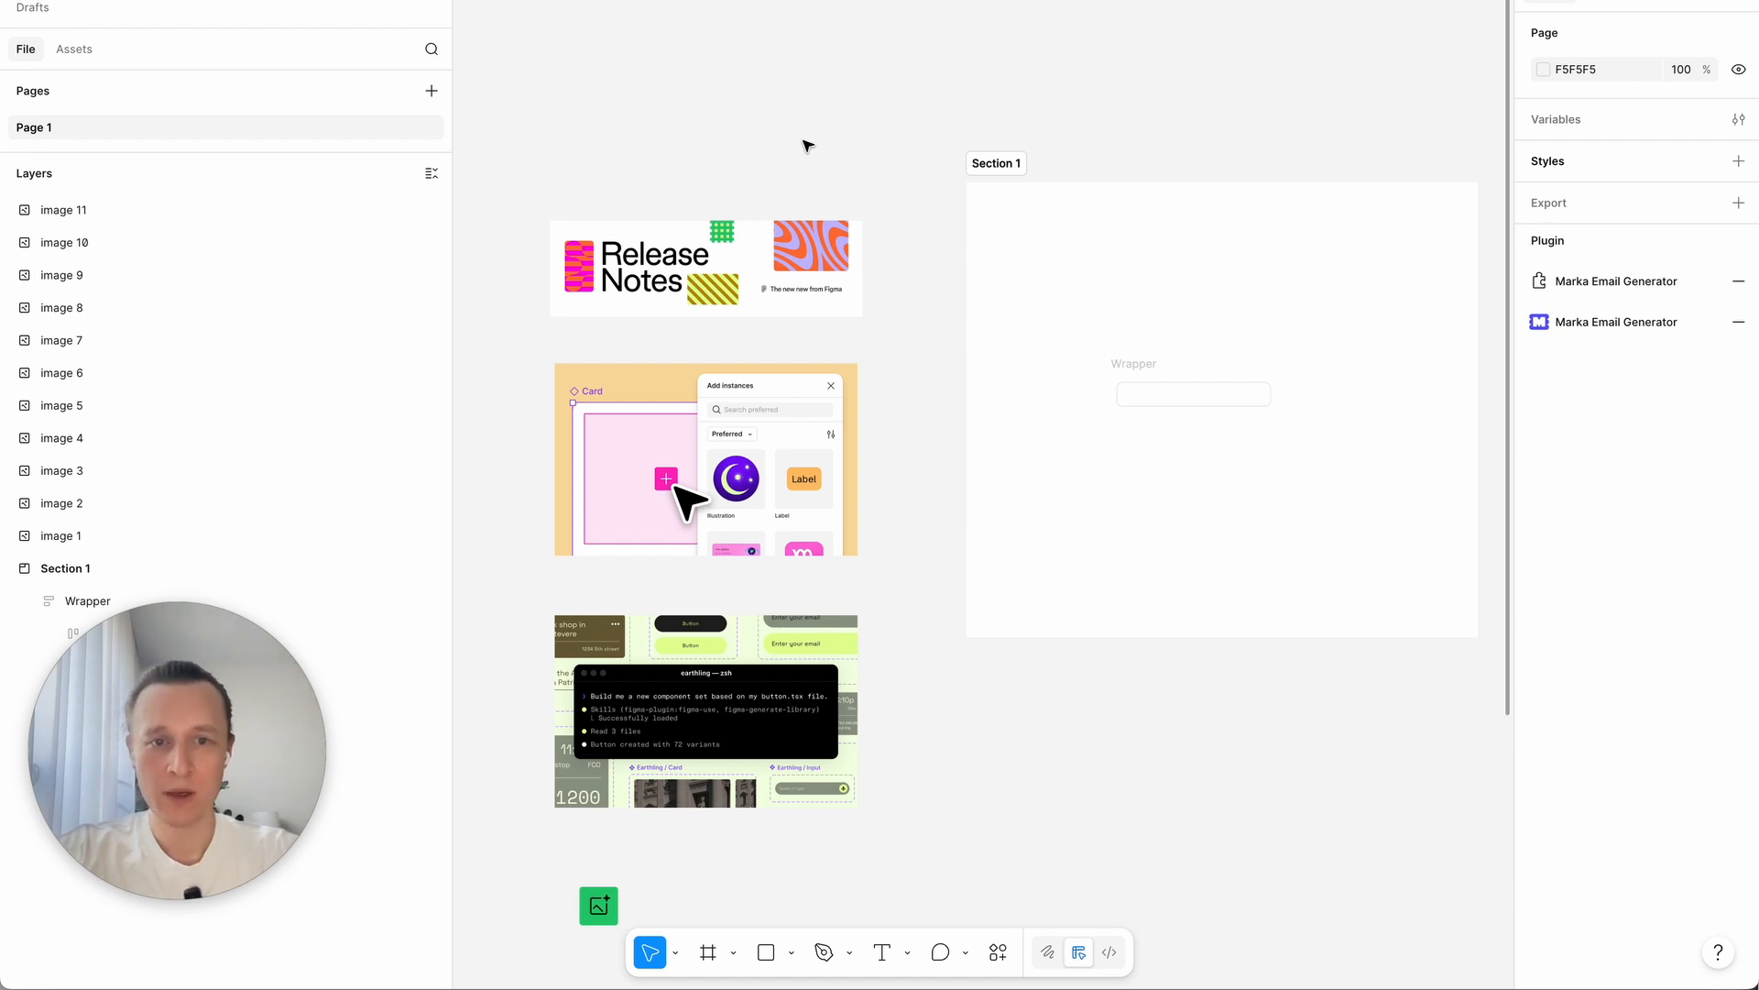
# Step: Check the imported newsletter images beside the section against the original email in the browser
pyautogui.hscroll(3, 806, 145)
pyautogui.scroll(-2, 805, 145)
pyautogui.click(1169, 396)
pyautogui.click(981, 282)
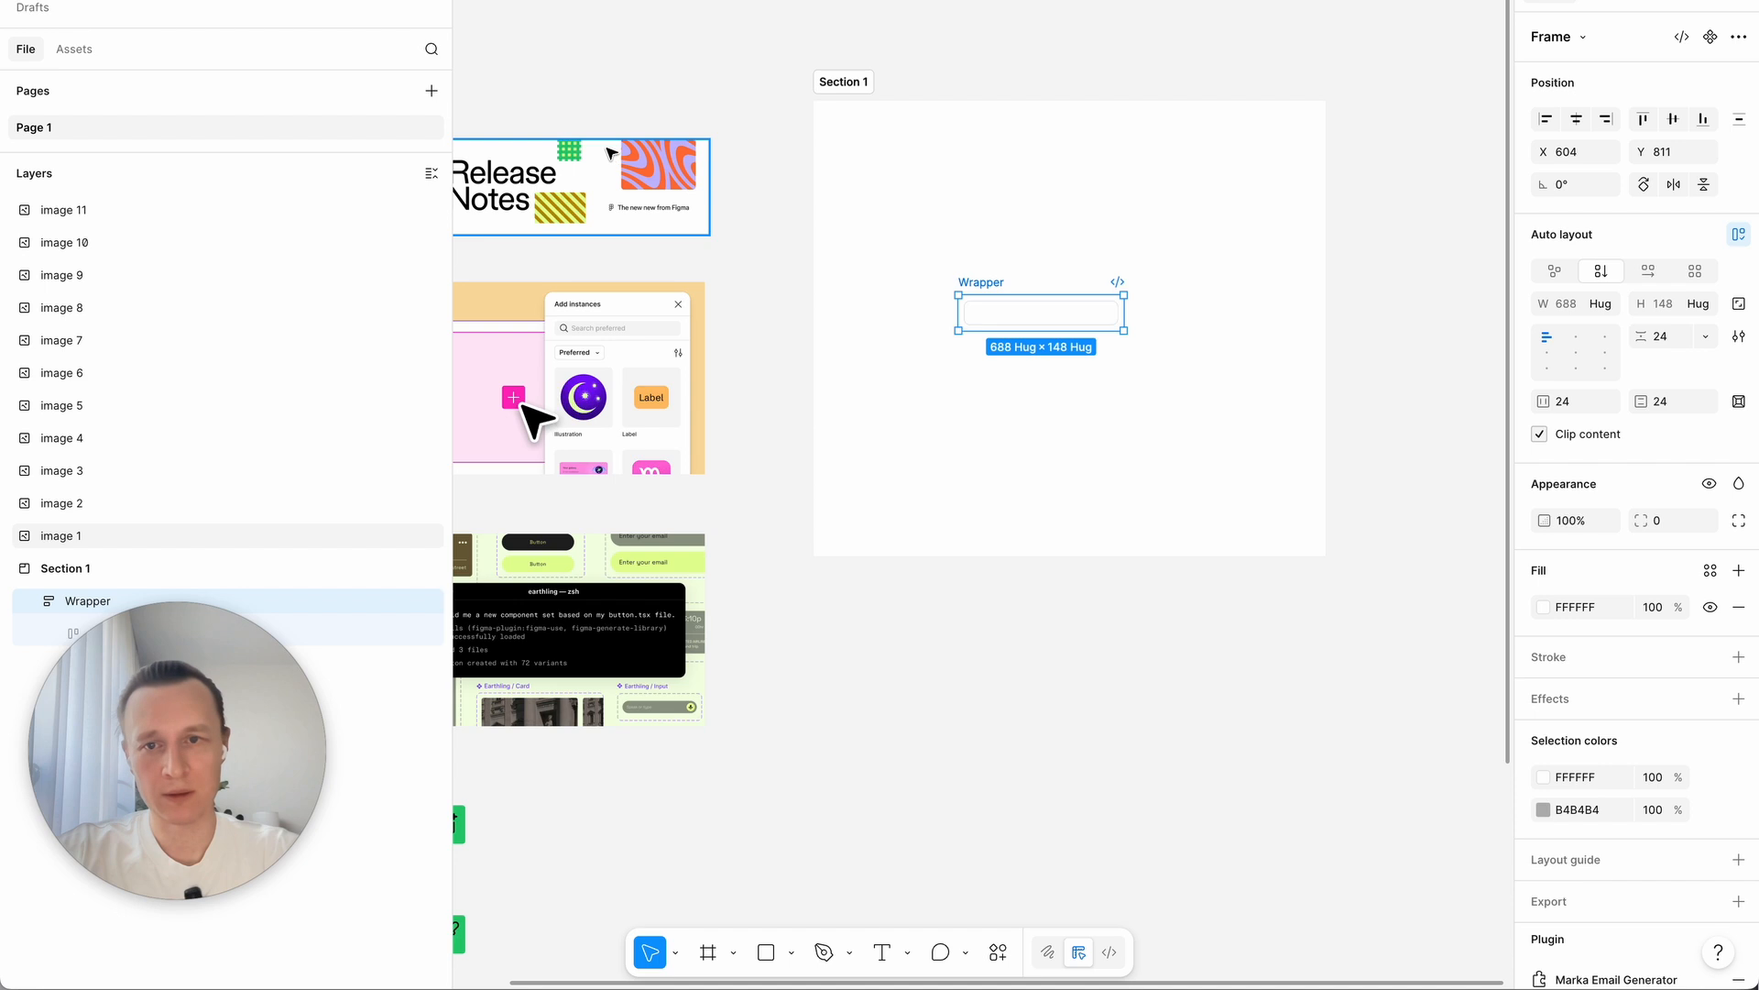
pyautogui.click(633, 187)
pyautogui.hscroll(-3, 754, 147)
pyautogui.scroll(-1, 754, 146)
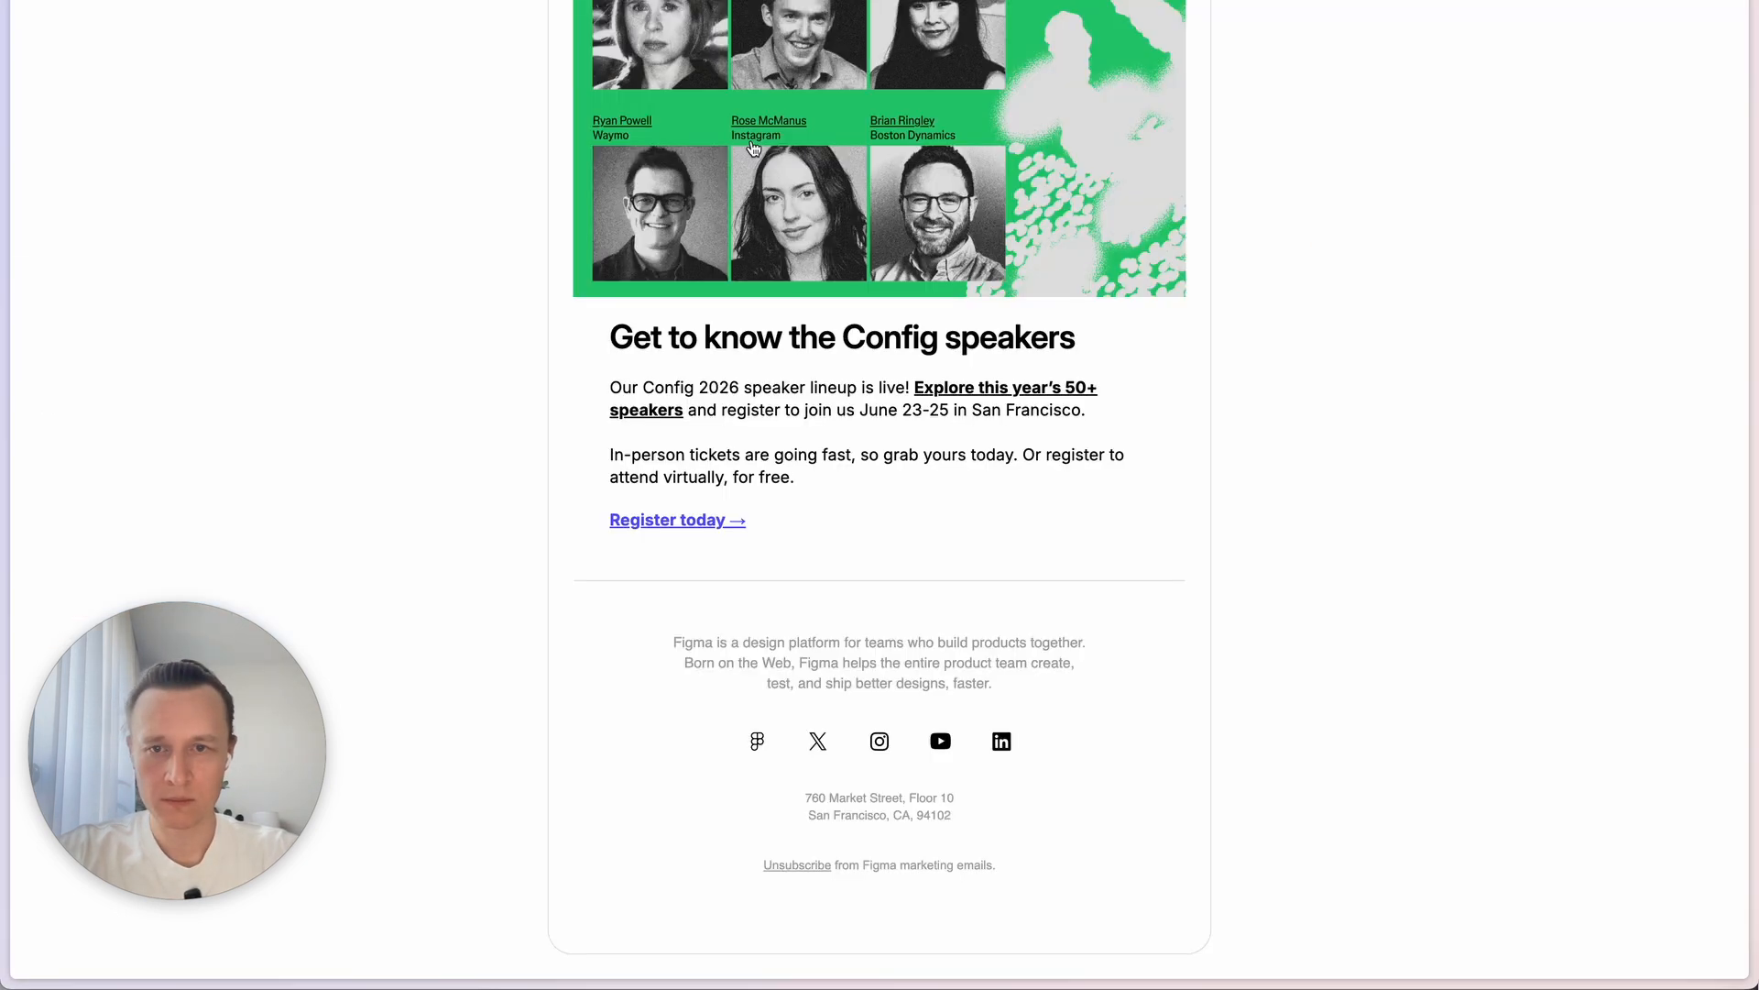
pyautogui.scroll(15, 765, 135)
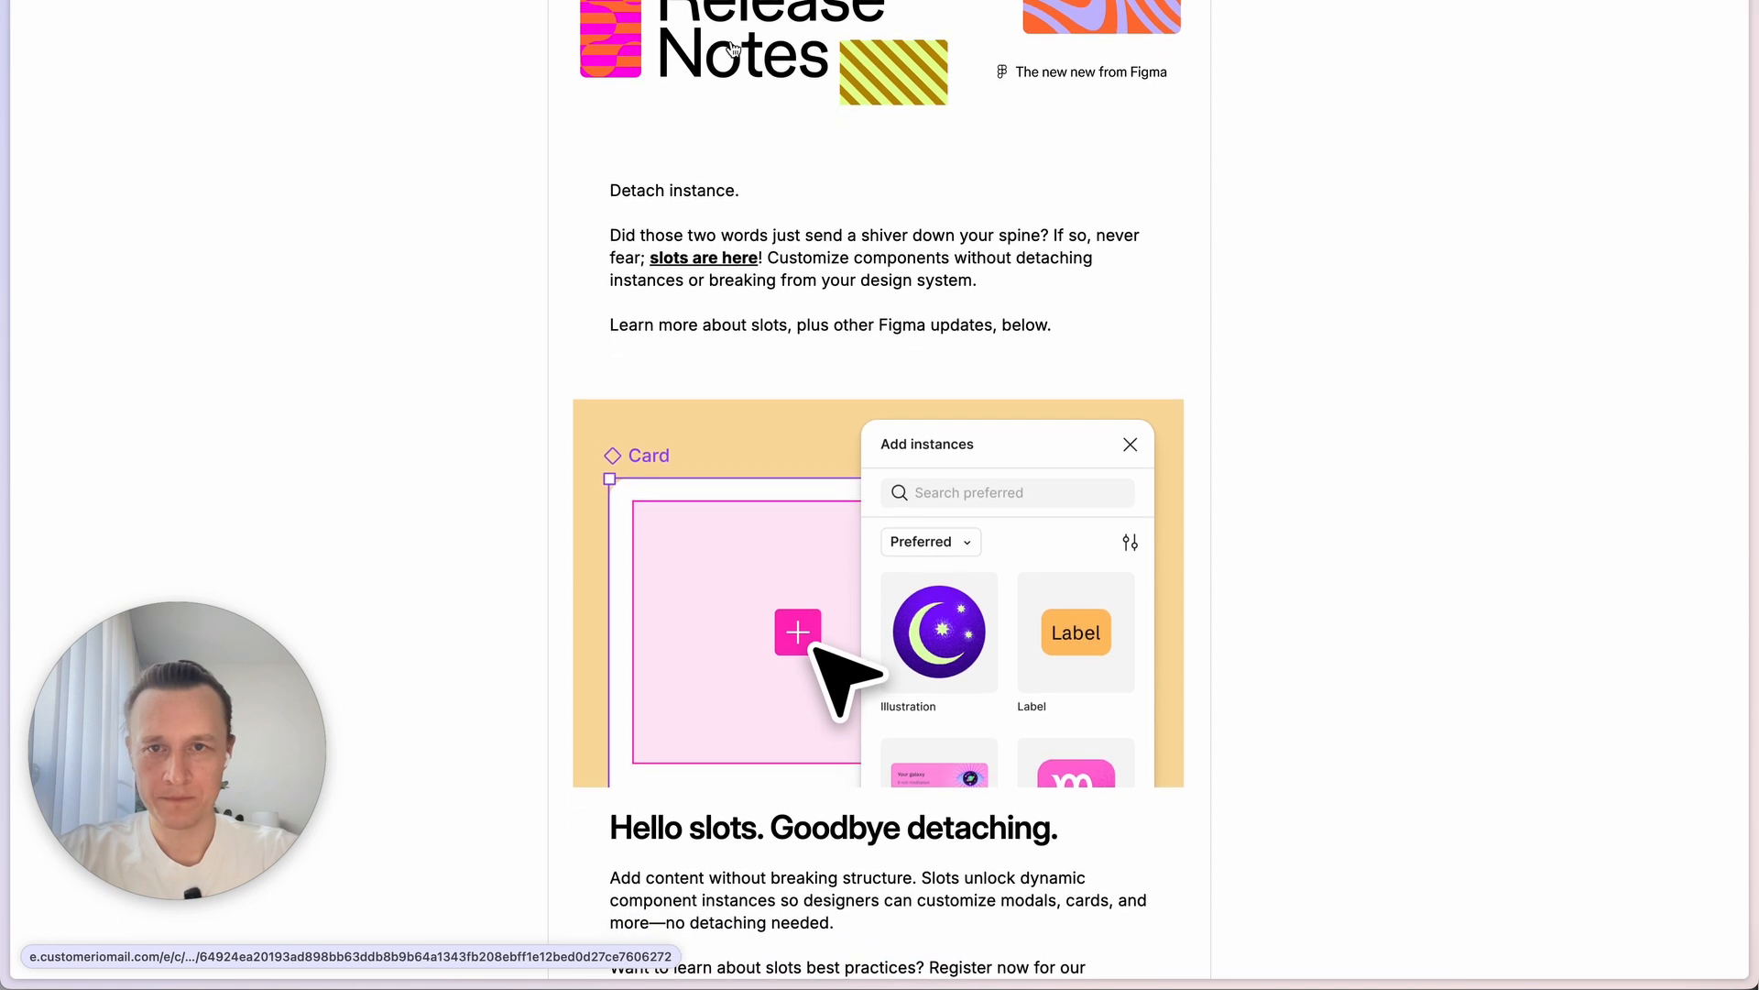
# Step: Paste the Release Notes banner image into the Email frame and set its width to Fill container
pyautogui.moveTo(611, 186); pyautogui.dragTo(1080, 326)
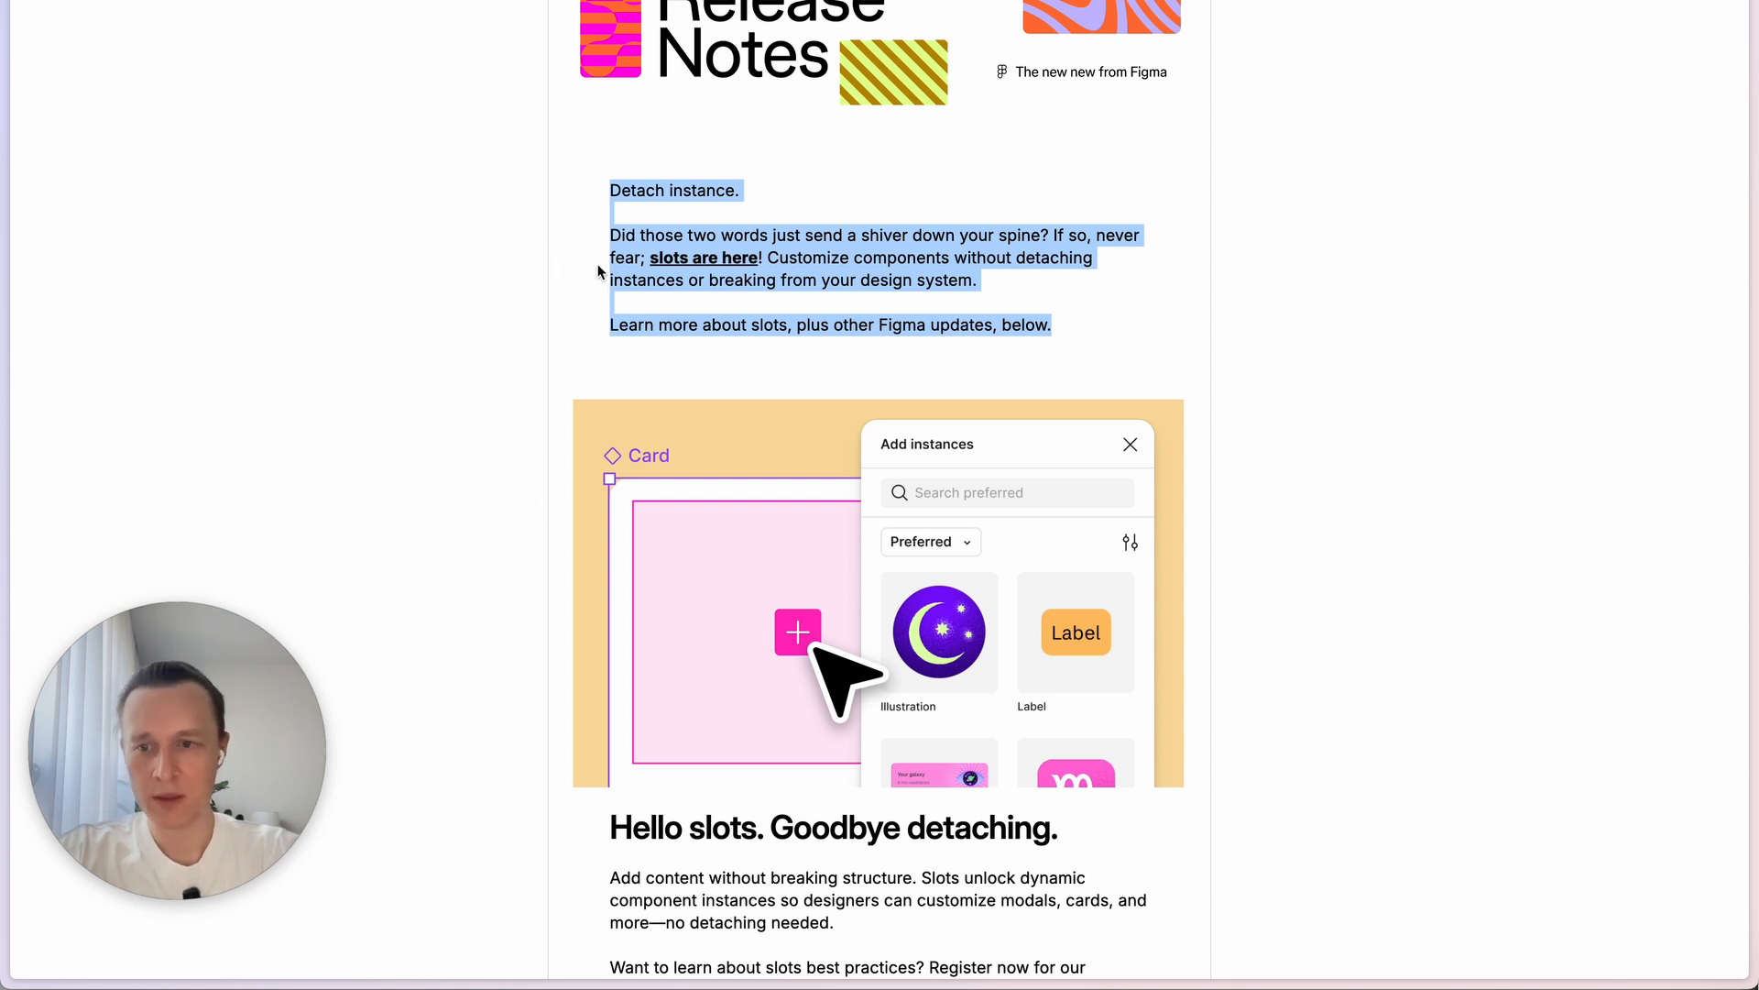
pyautogui.click(1090, 302)
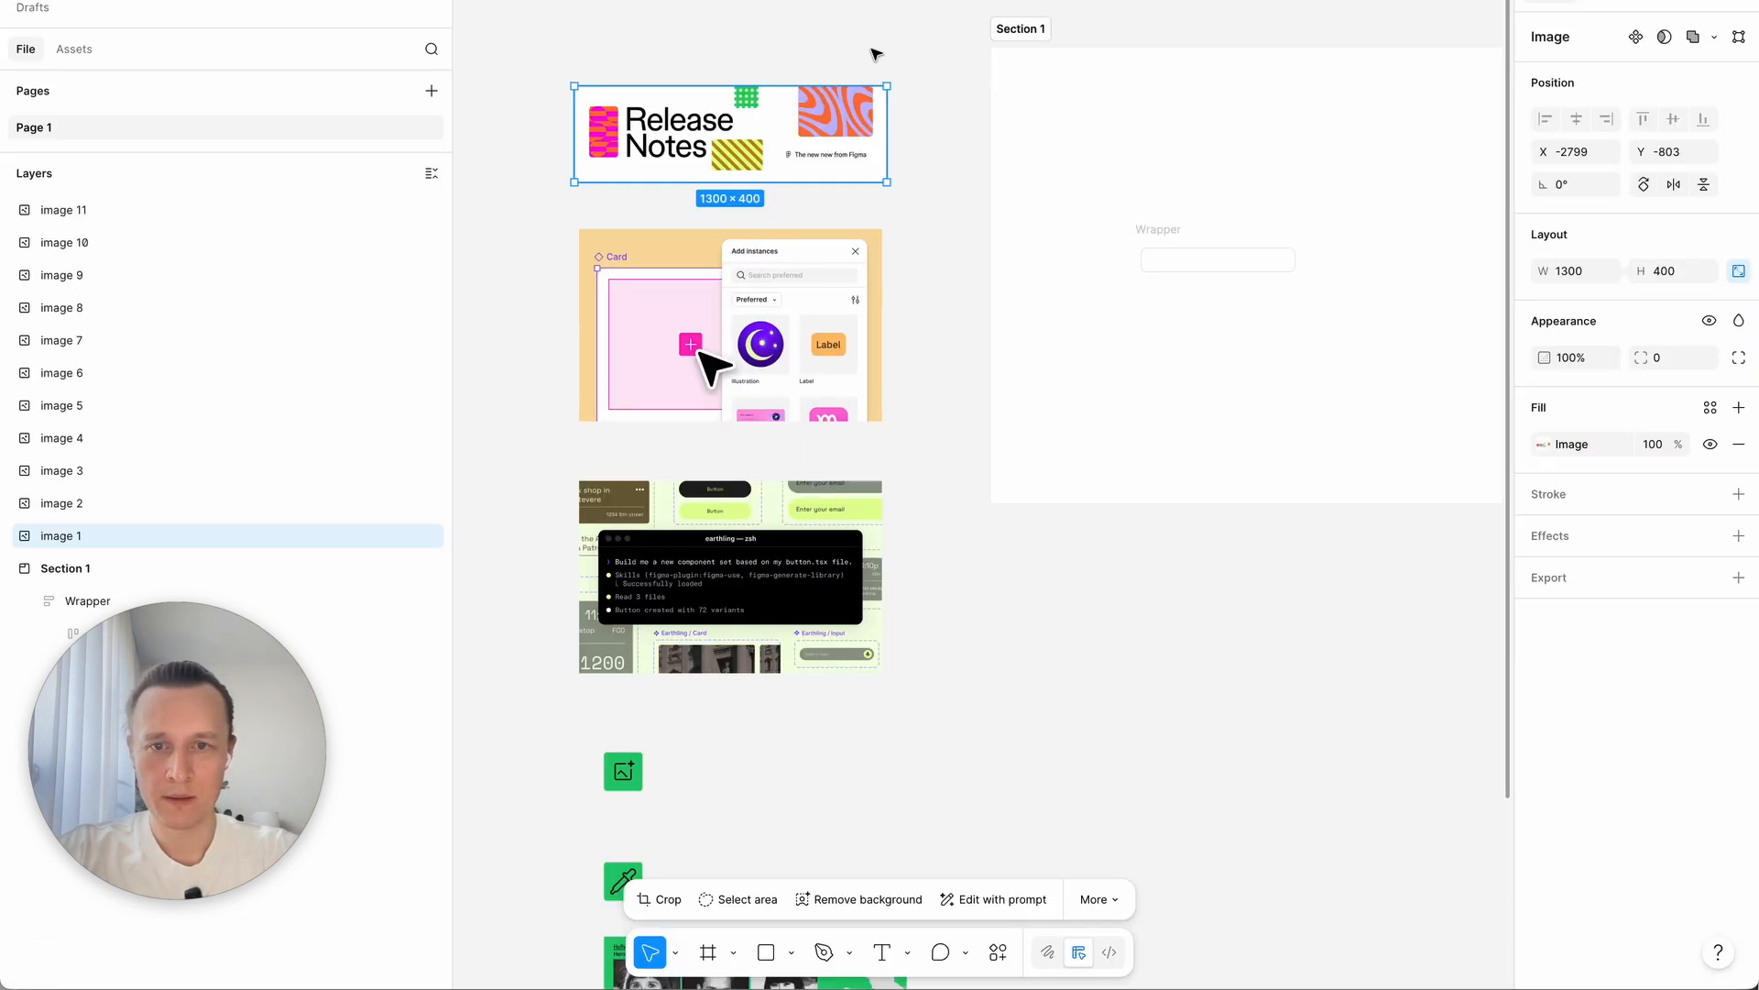
pyautogui.click(1173, 262)
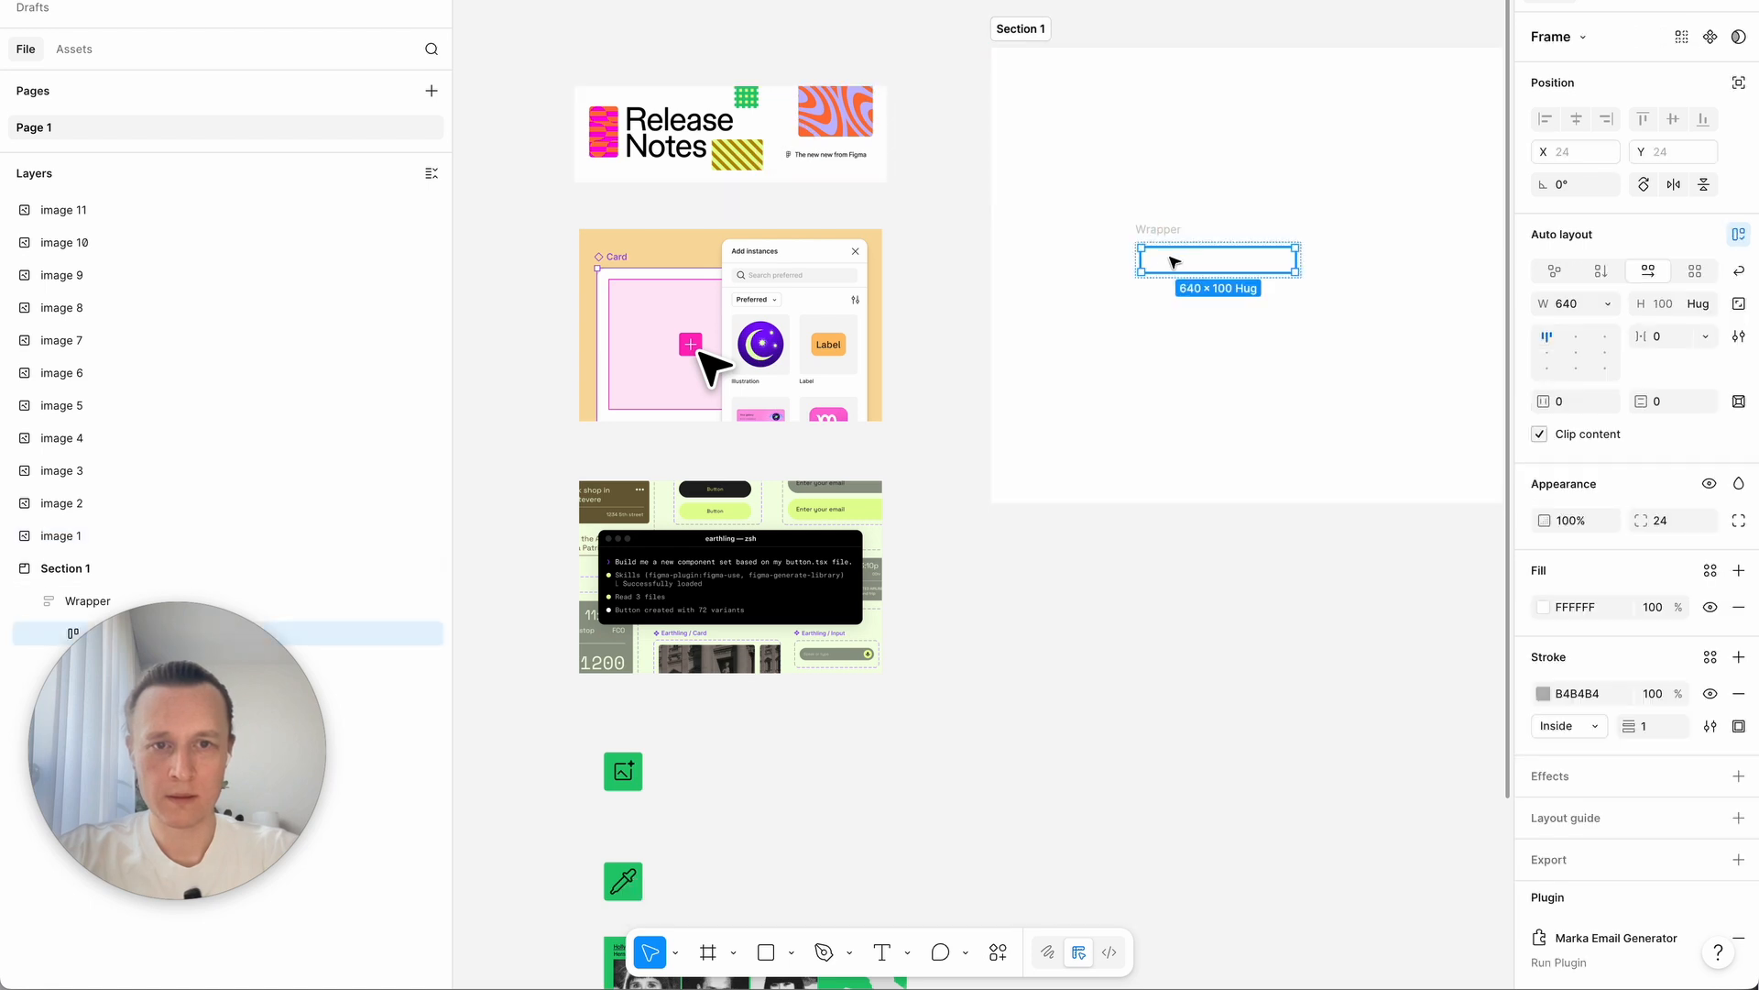
pyautogui.hotkey('ctrl', 'v')
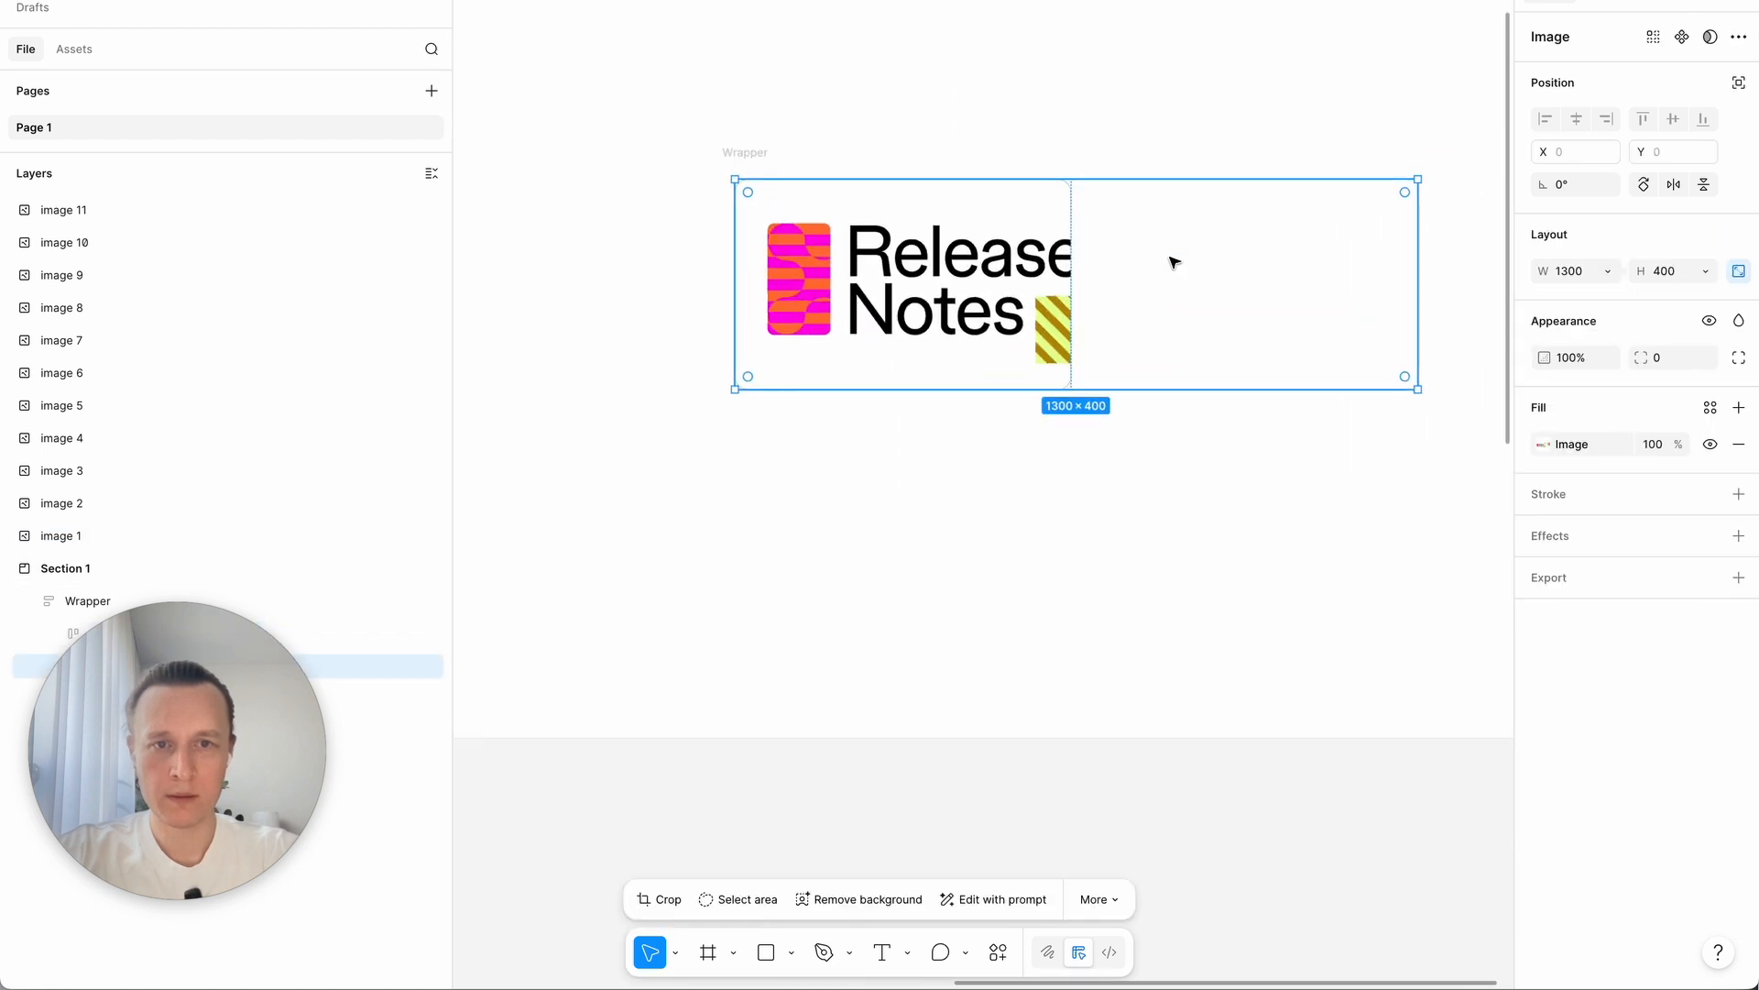
pyautogui.click(1610, 272)
pyautogui.click(1588, 299)
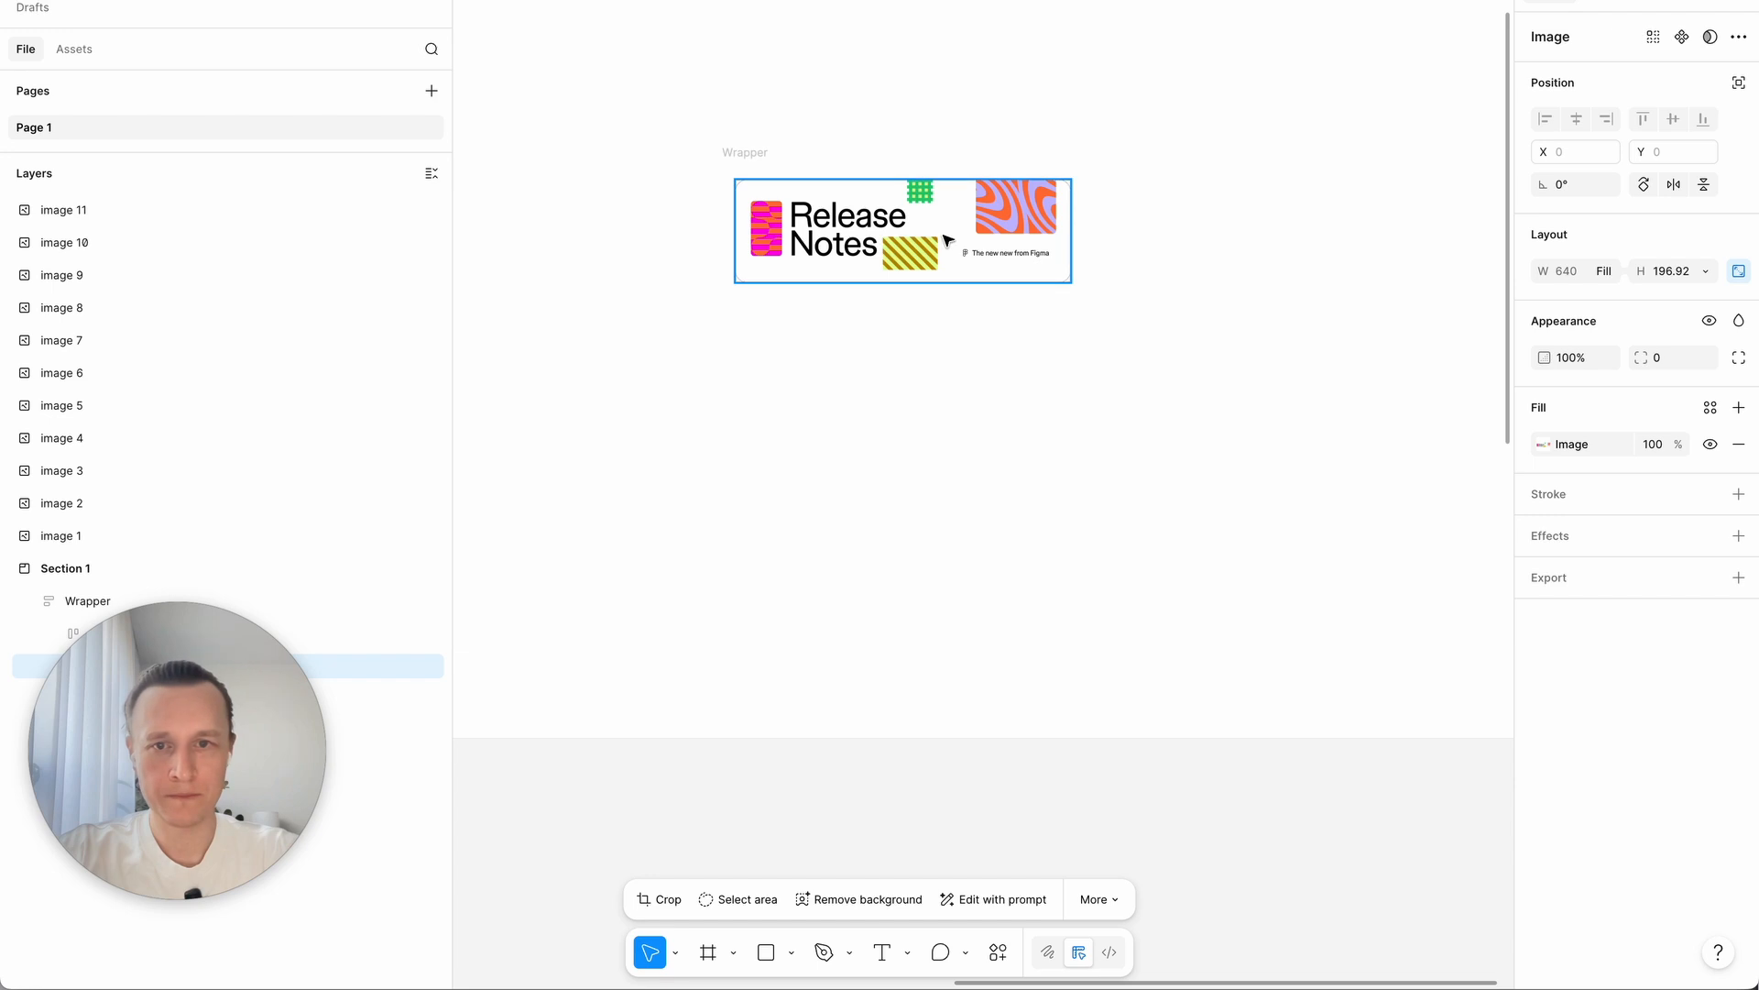
pyautogui.click(904, 381)
pyautogui.scroll(3, 904, 381)
pyautogui.click(937, 119)
pyautogui.scroll(2, 937, 119)
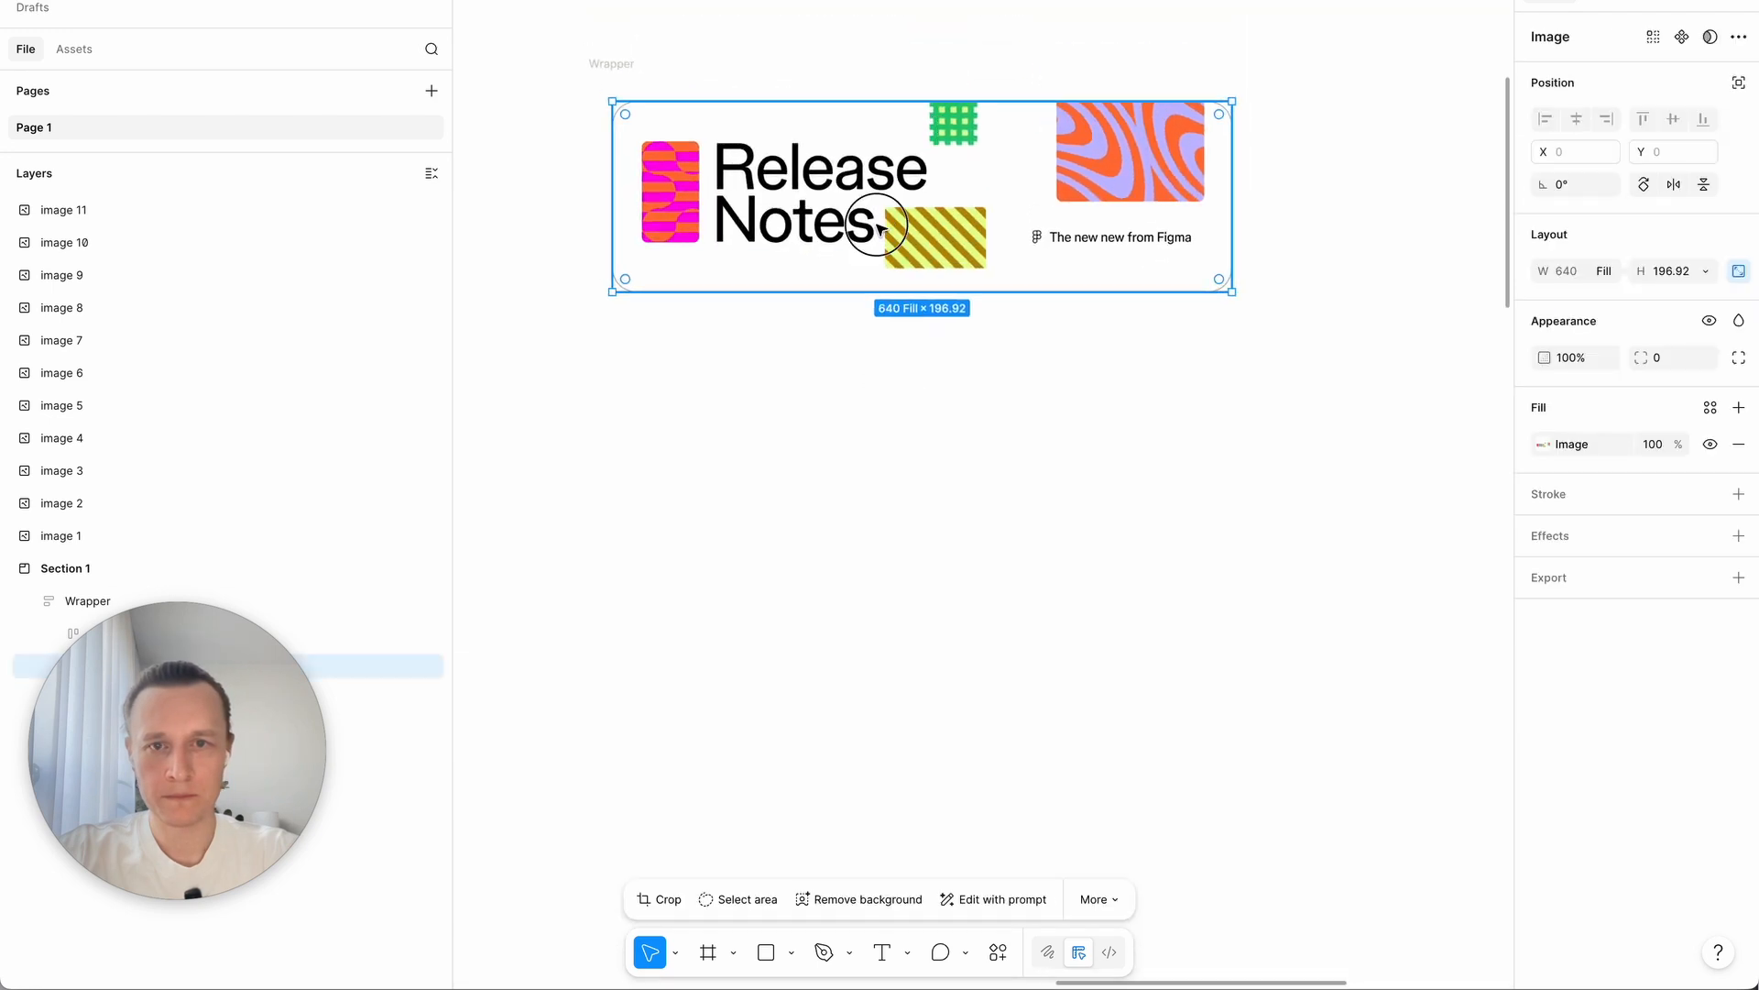
# Step: Set the Email frame's auto layout gap, horizontal padding and vertical padding to 24 each
pyautogui.doubleClick(877, 228)
pyautogui.click(633, 71)
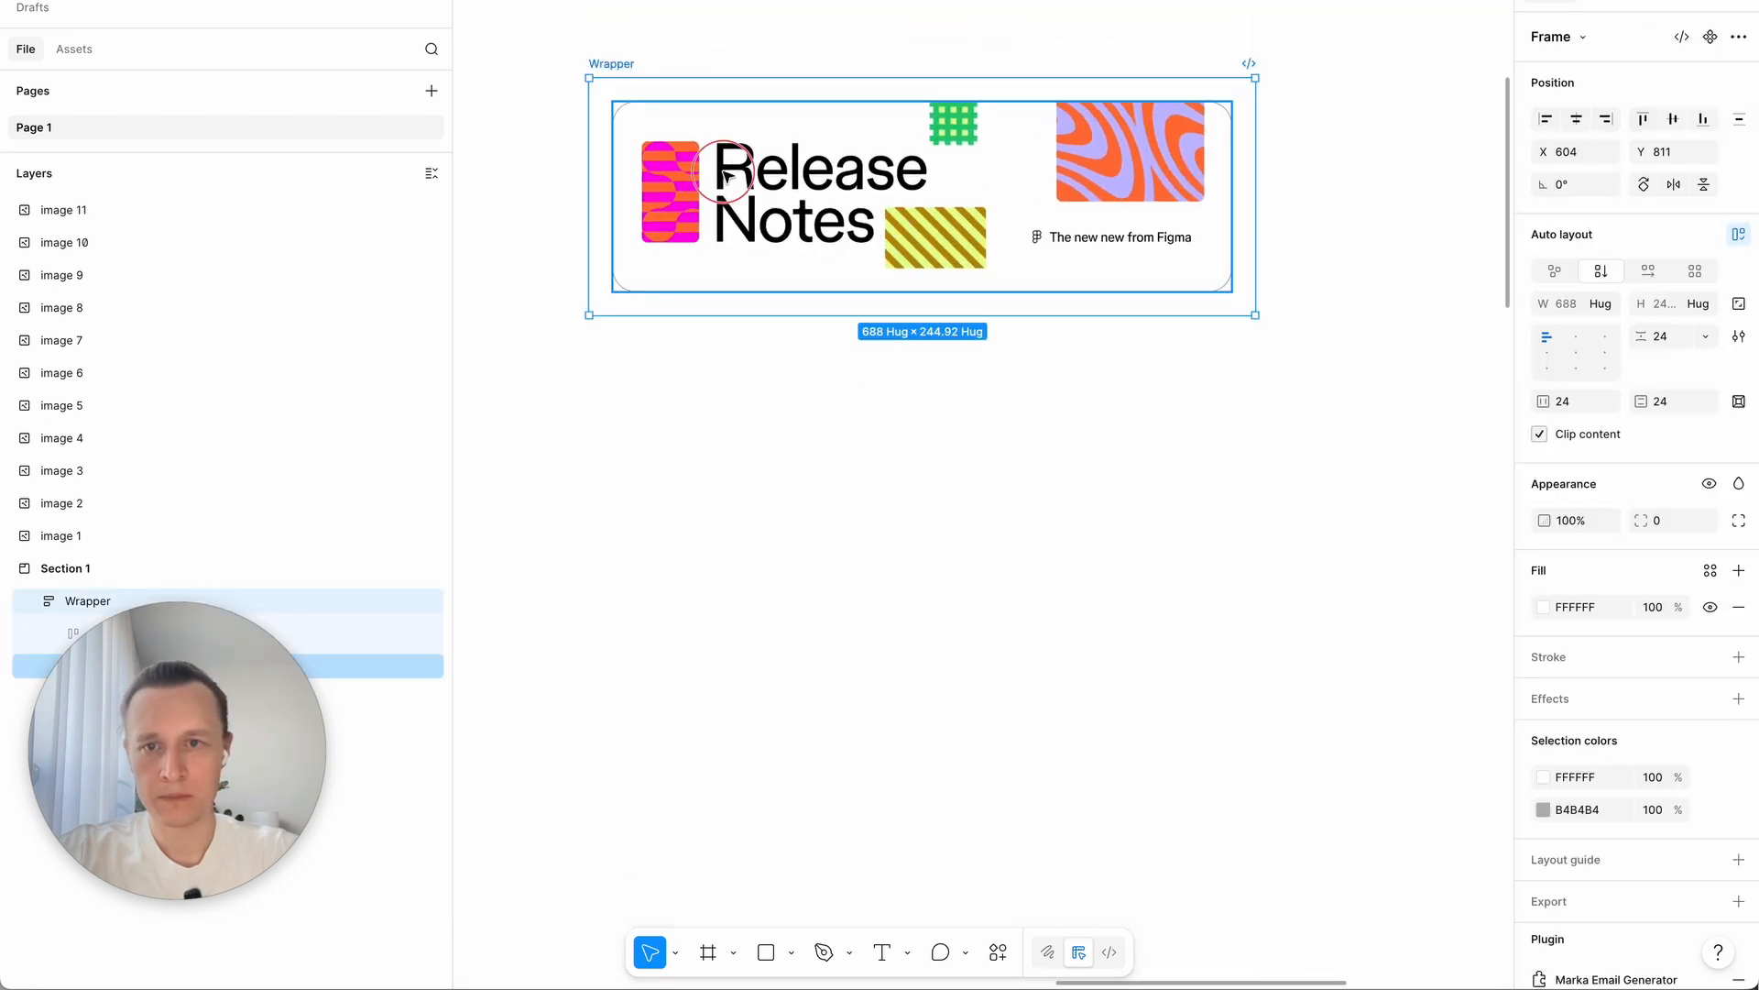
pyautogui.click(852, 240)
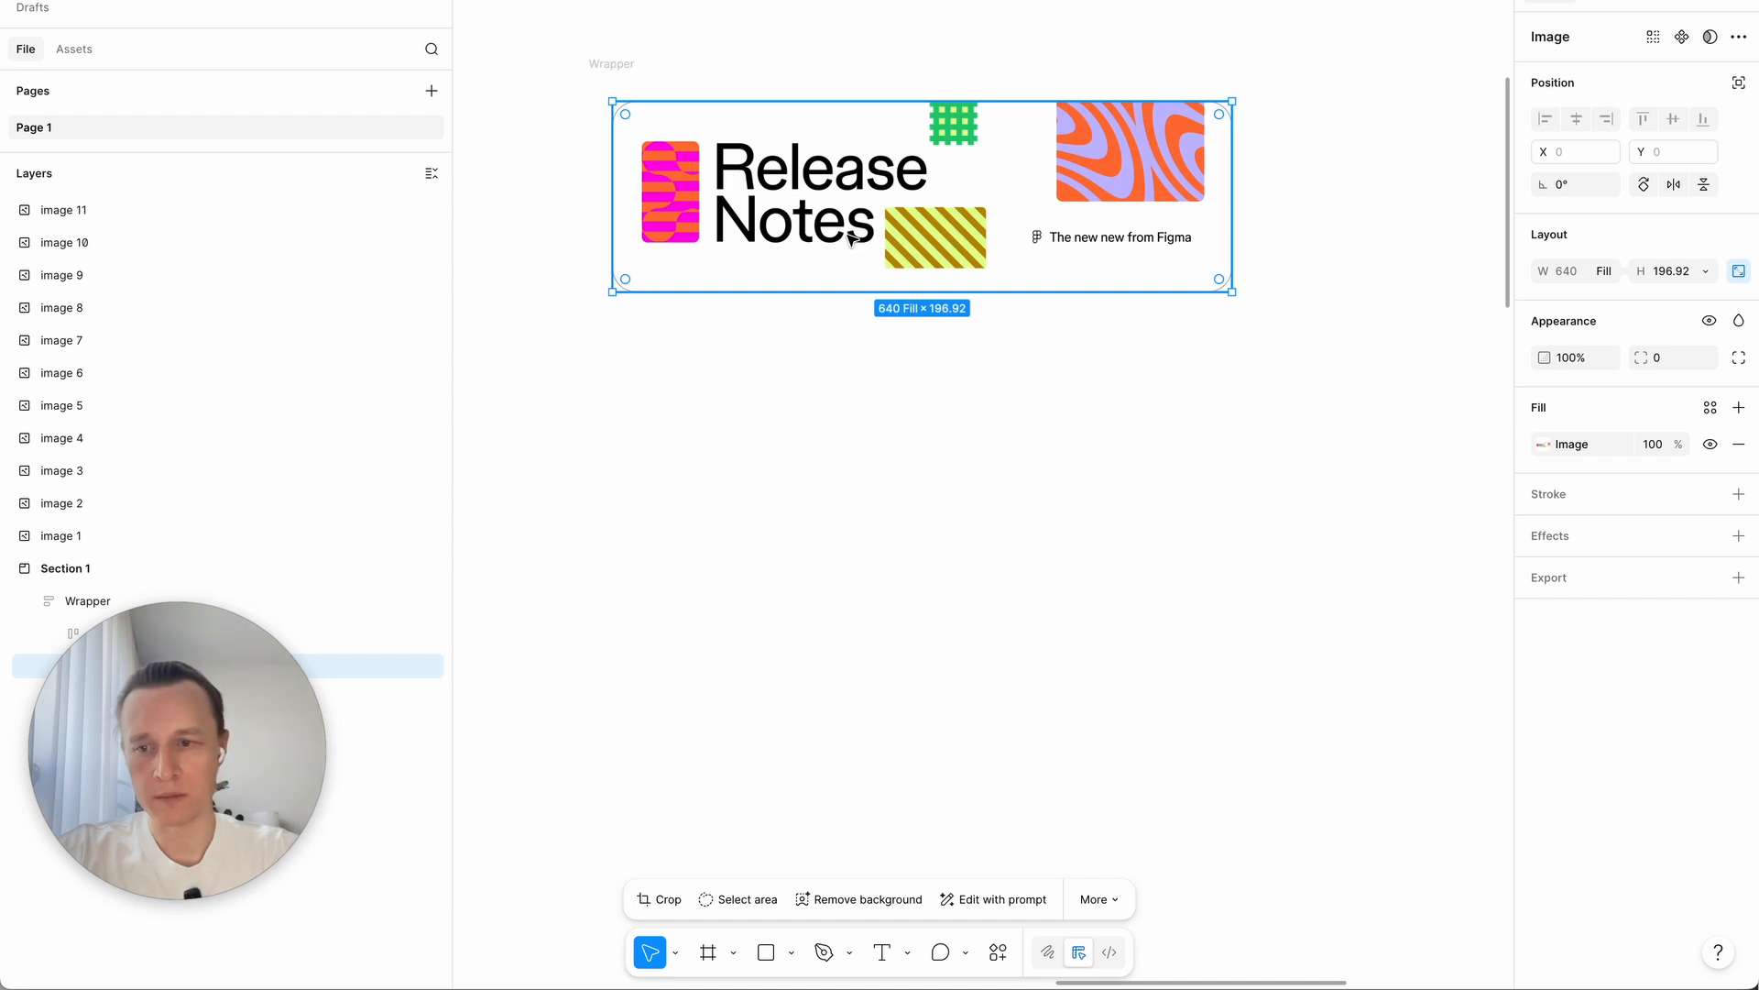
pyautogui.click(193, 676)
pyautogui.click(128, 634)
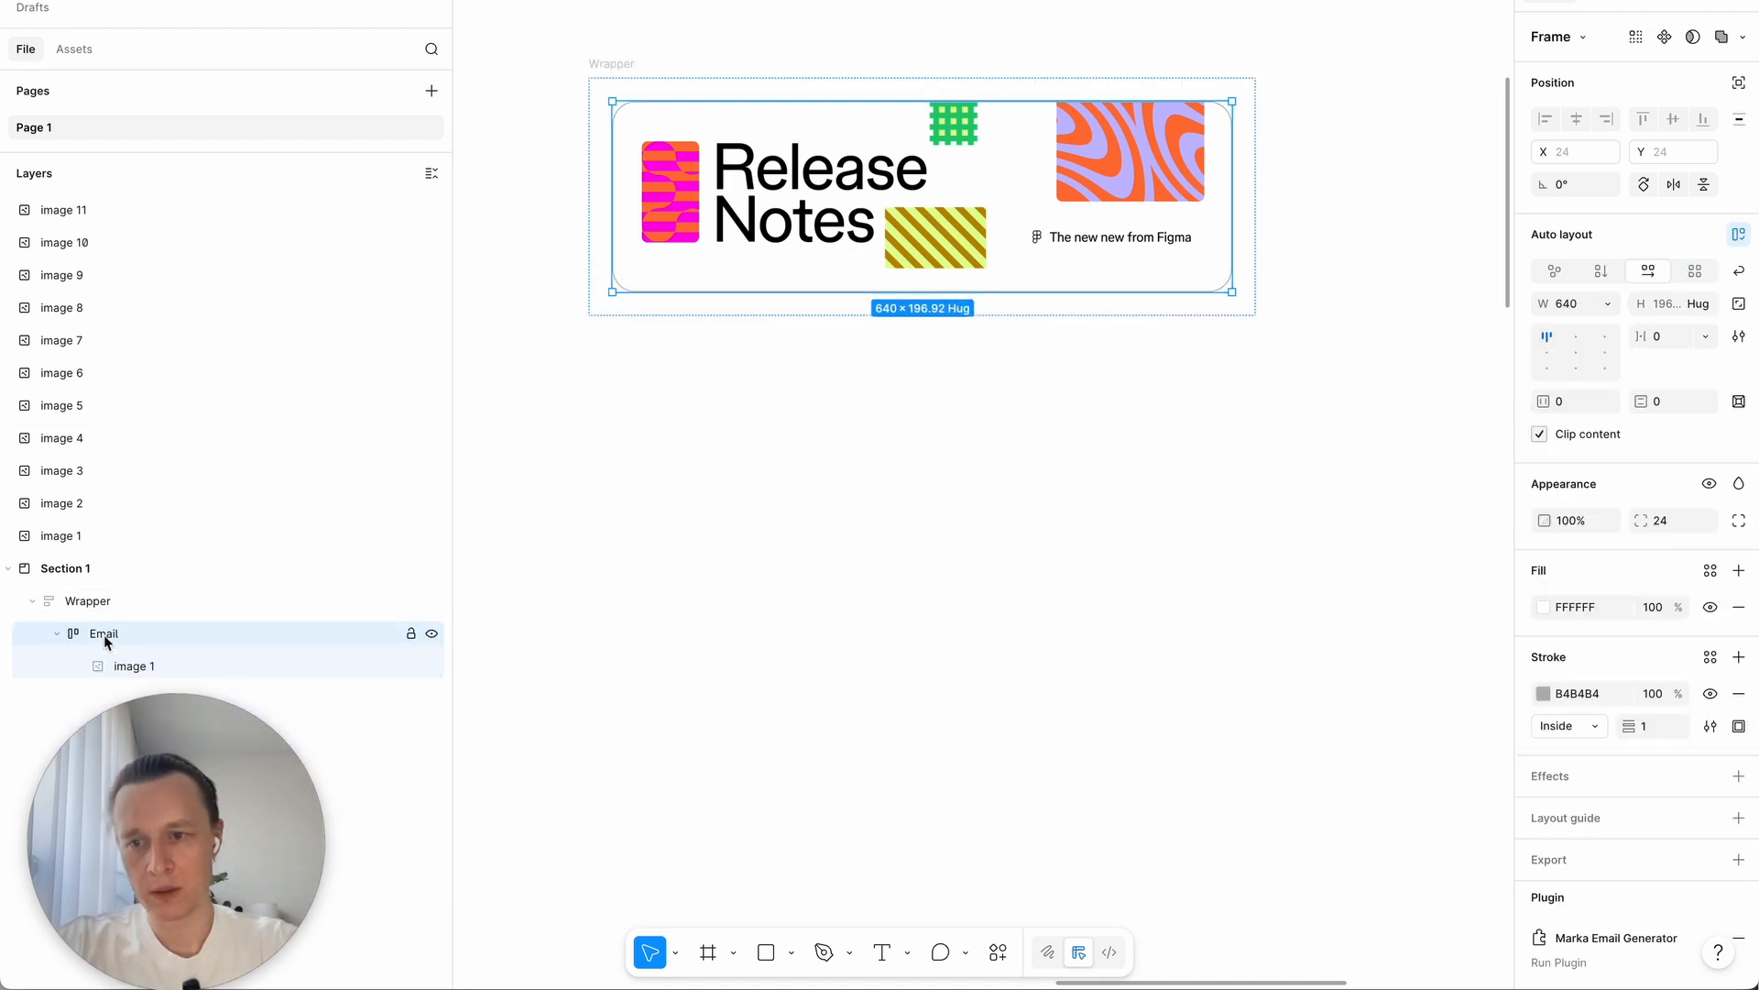
pyautogui.click(1679, 338)
pyautogui.write('24')
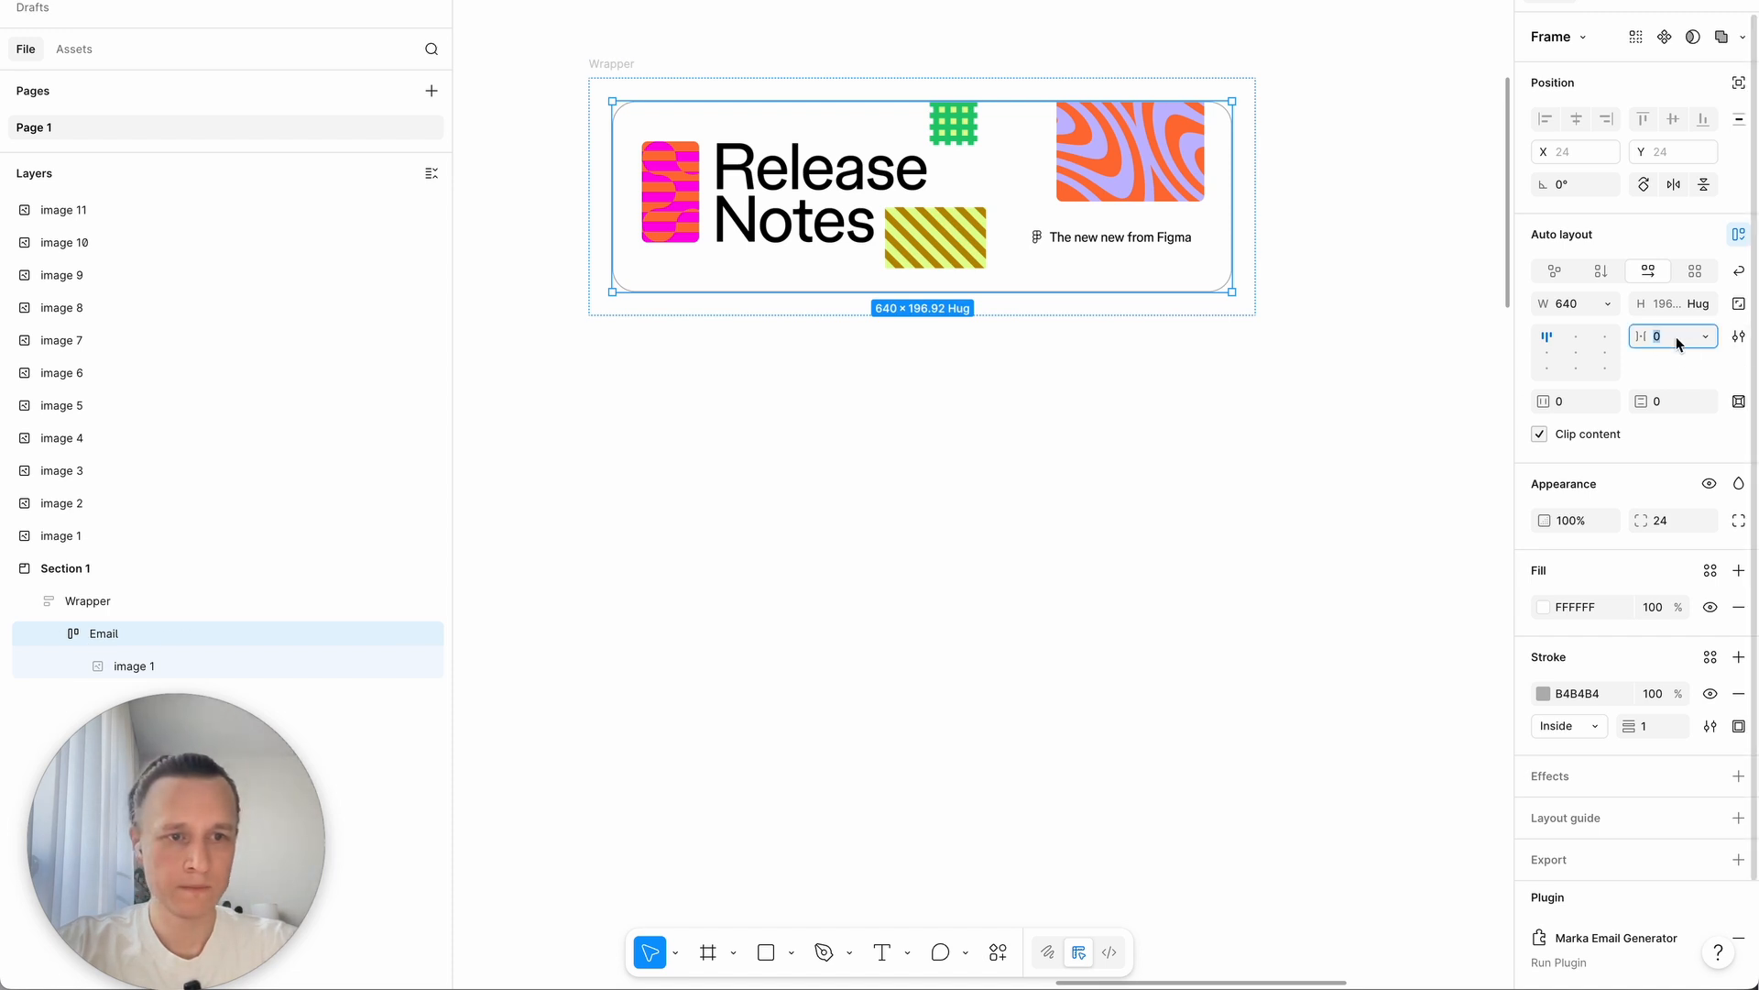
pyautogui.click(1571, 403)
pyautogui.write('24')
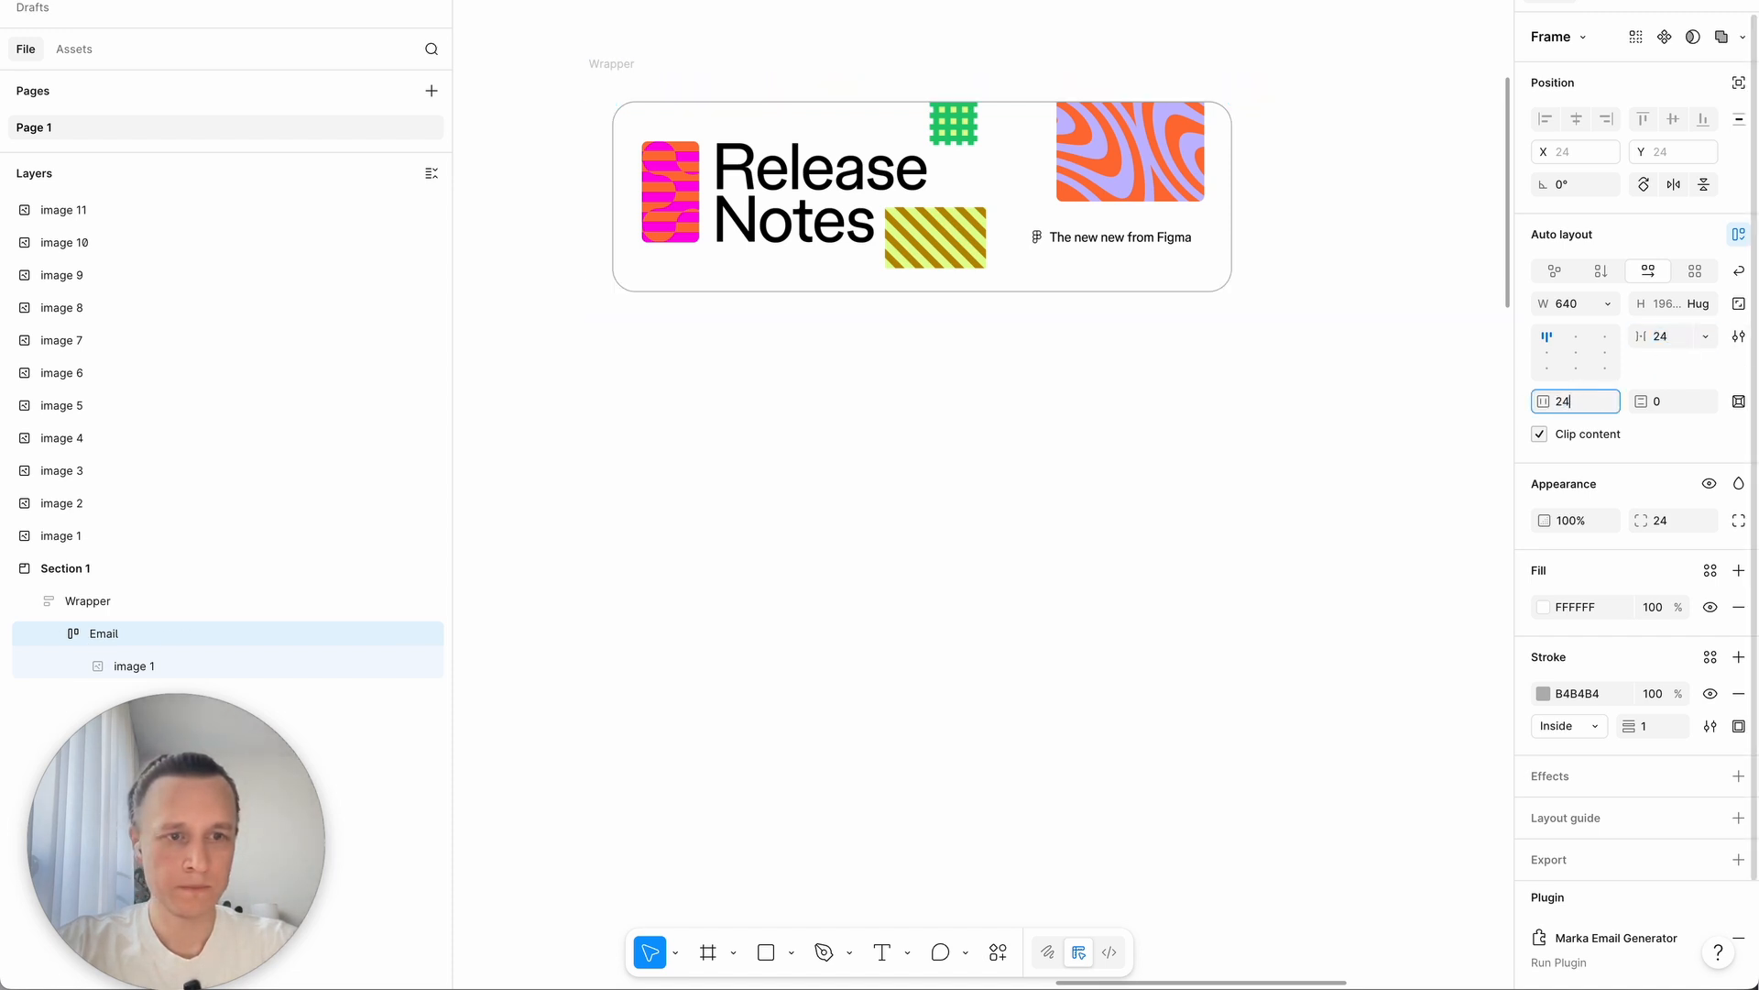
pyautogui.click(1676, 403)
pyautogui.write('24')
pyautogui.press('Return')
pyautogui.click(1001, 247)
pyautogui.click(856, 474)
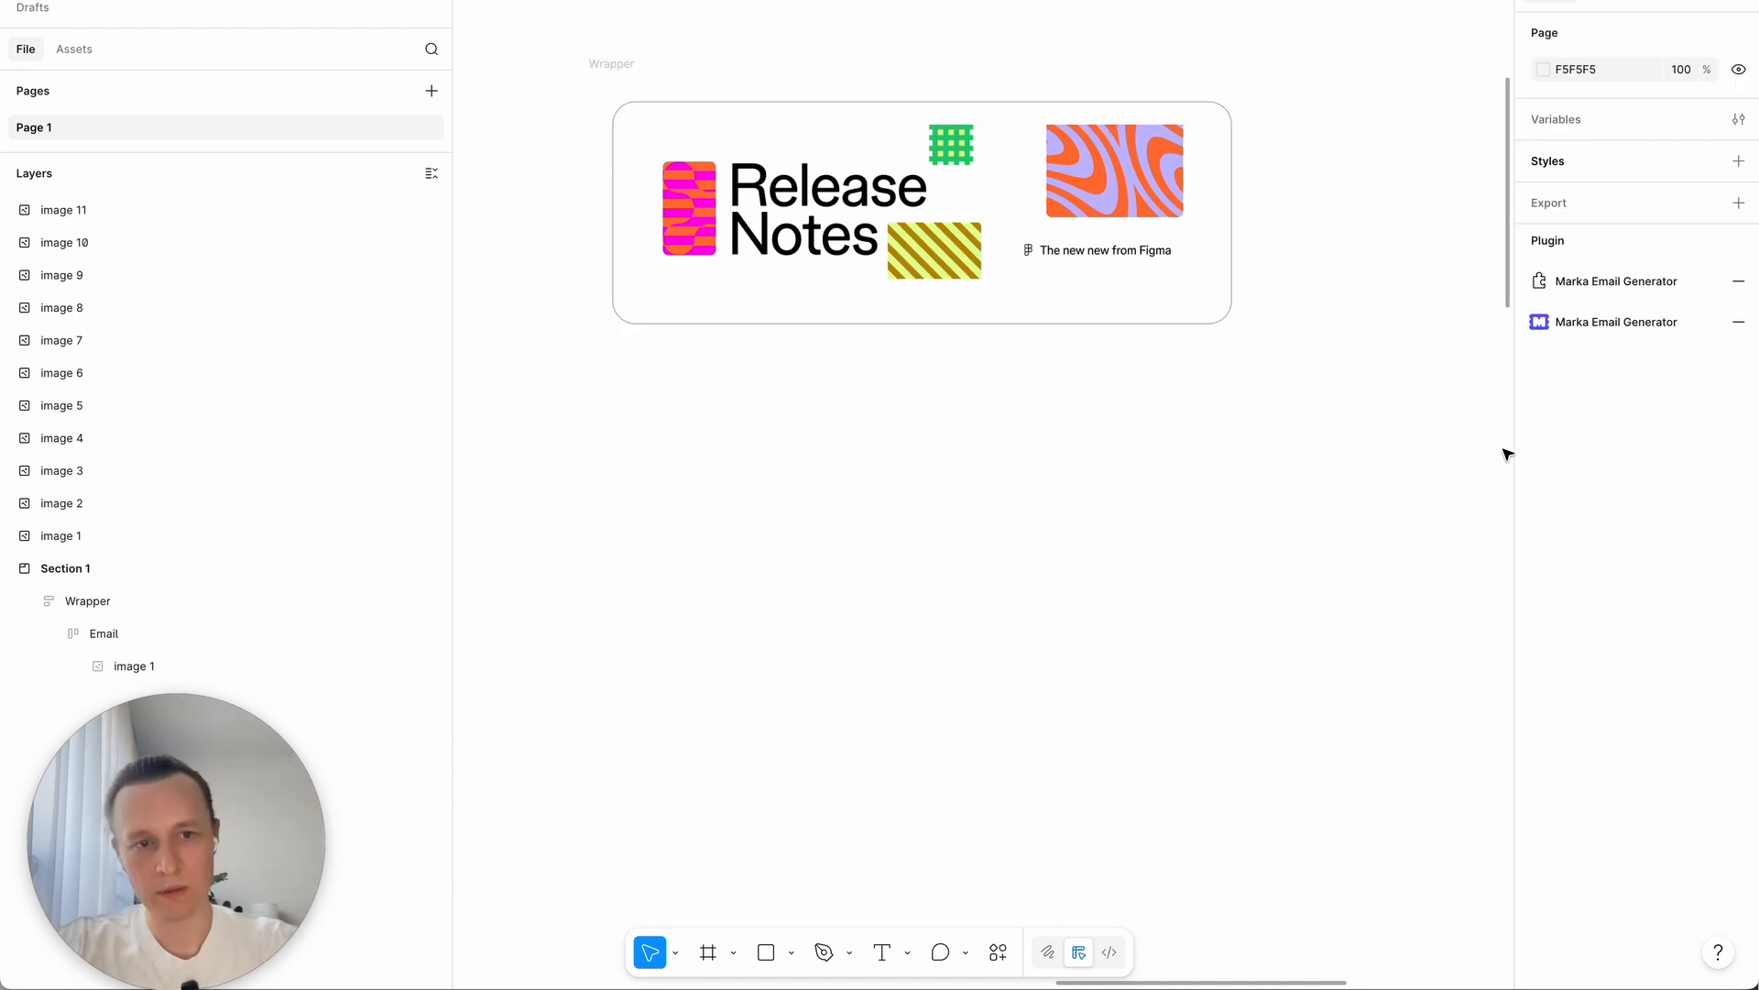
# Step: Preview the Wrapper frame in the Marka Email Generator plugin in Gmail dark mode and light mode, and close the plugin
pyautogui.click(1561, 324)
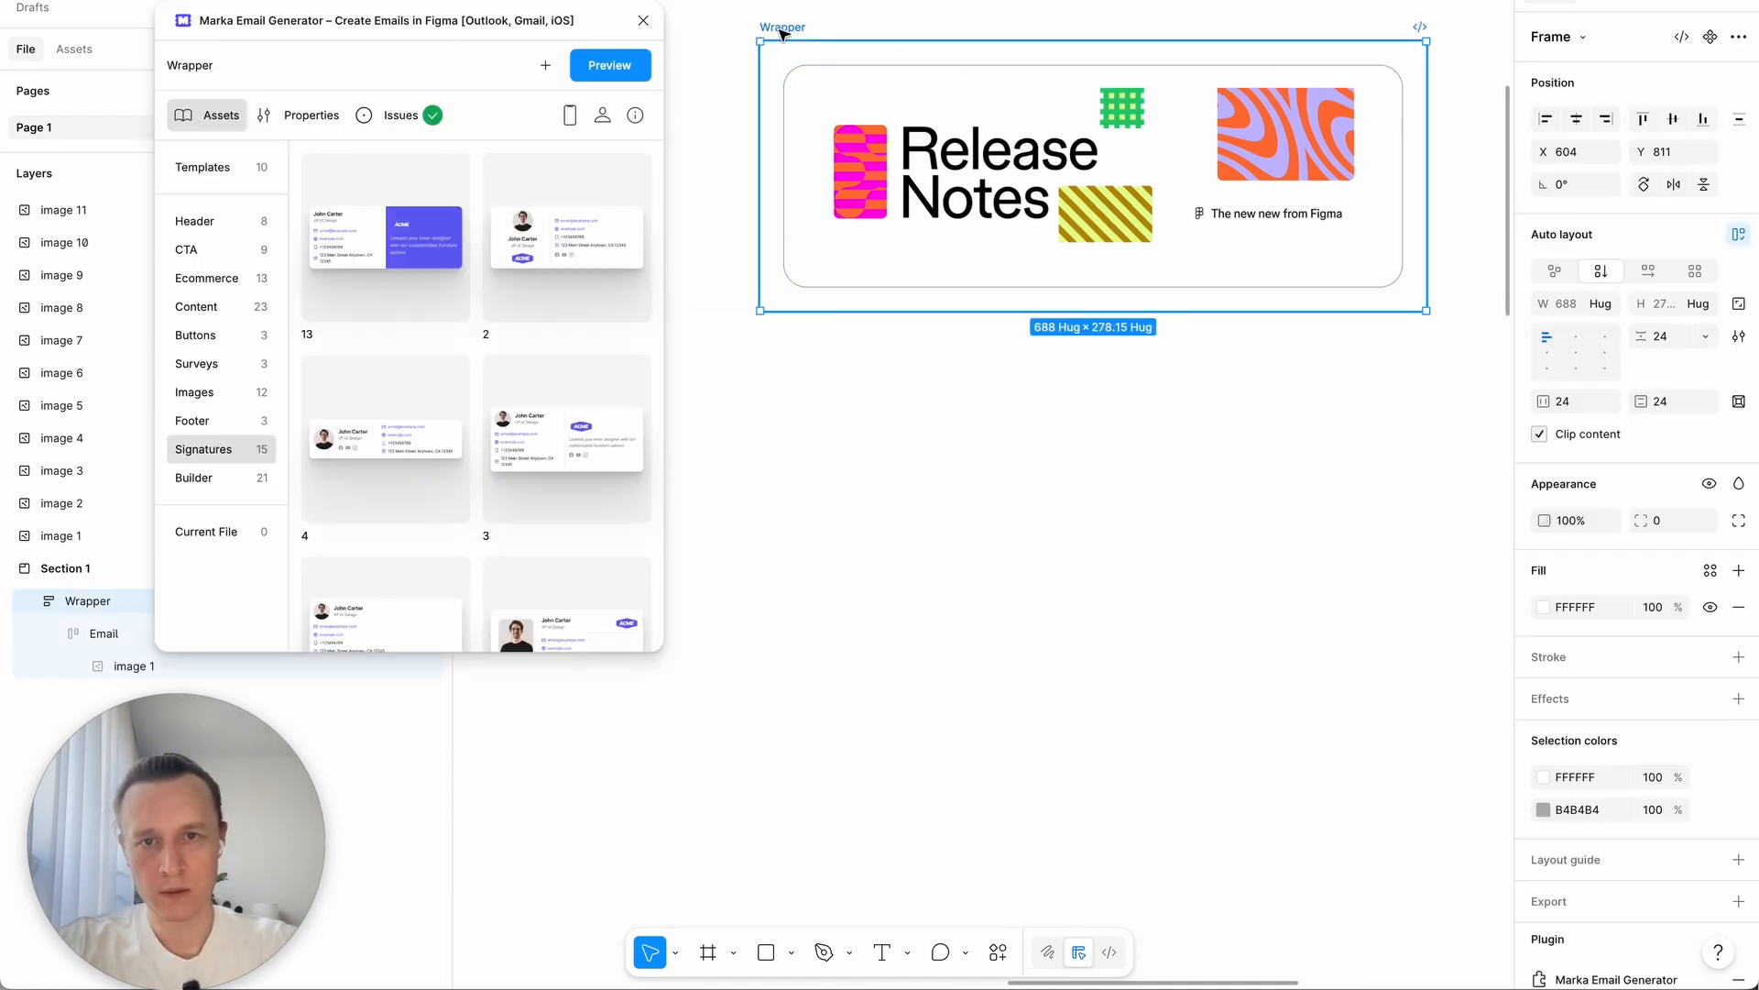
pyautogui.click(611, 65)
pyautogui.moveTo(1045, 880); pyautogui.dragTo(966, 844)
pyautogui.moveTo(770, 287); pyautogui.dragTo(713, 277)
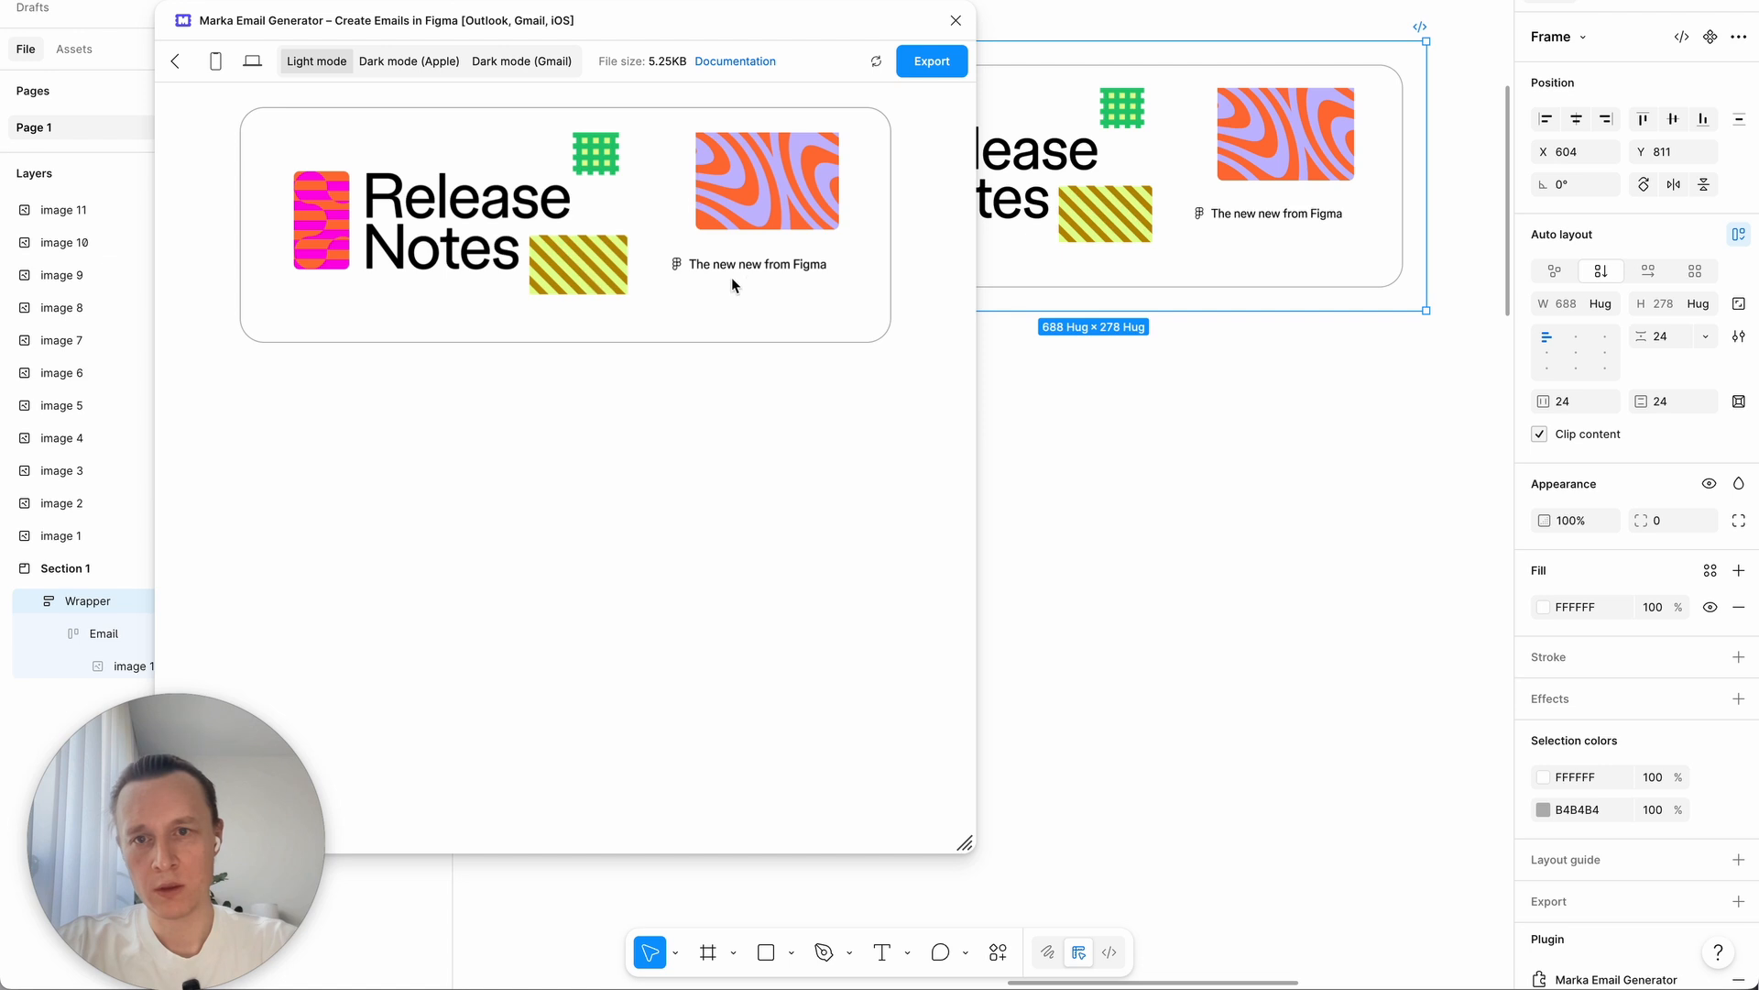
pyautogui.click(508, 62)
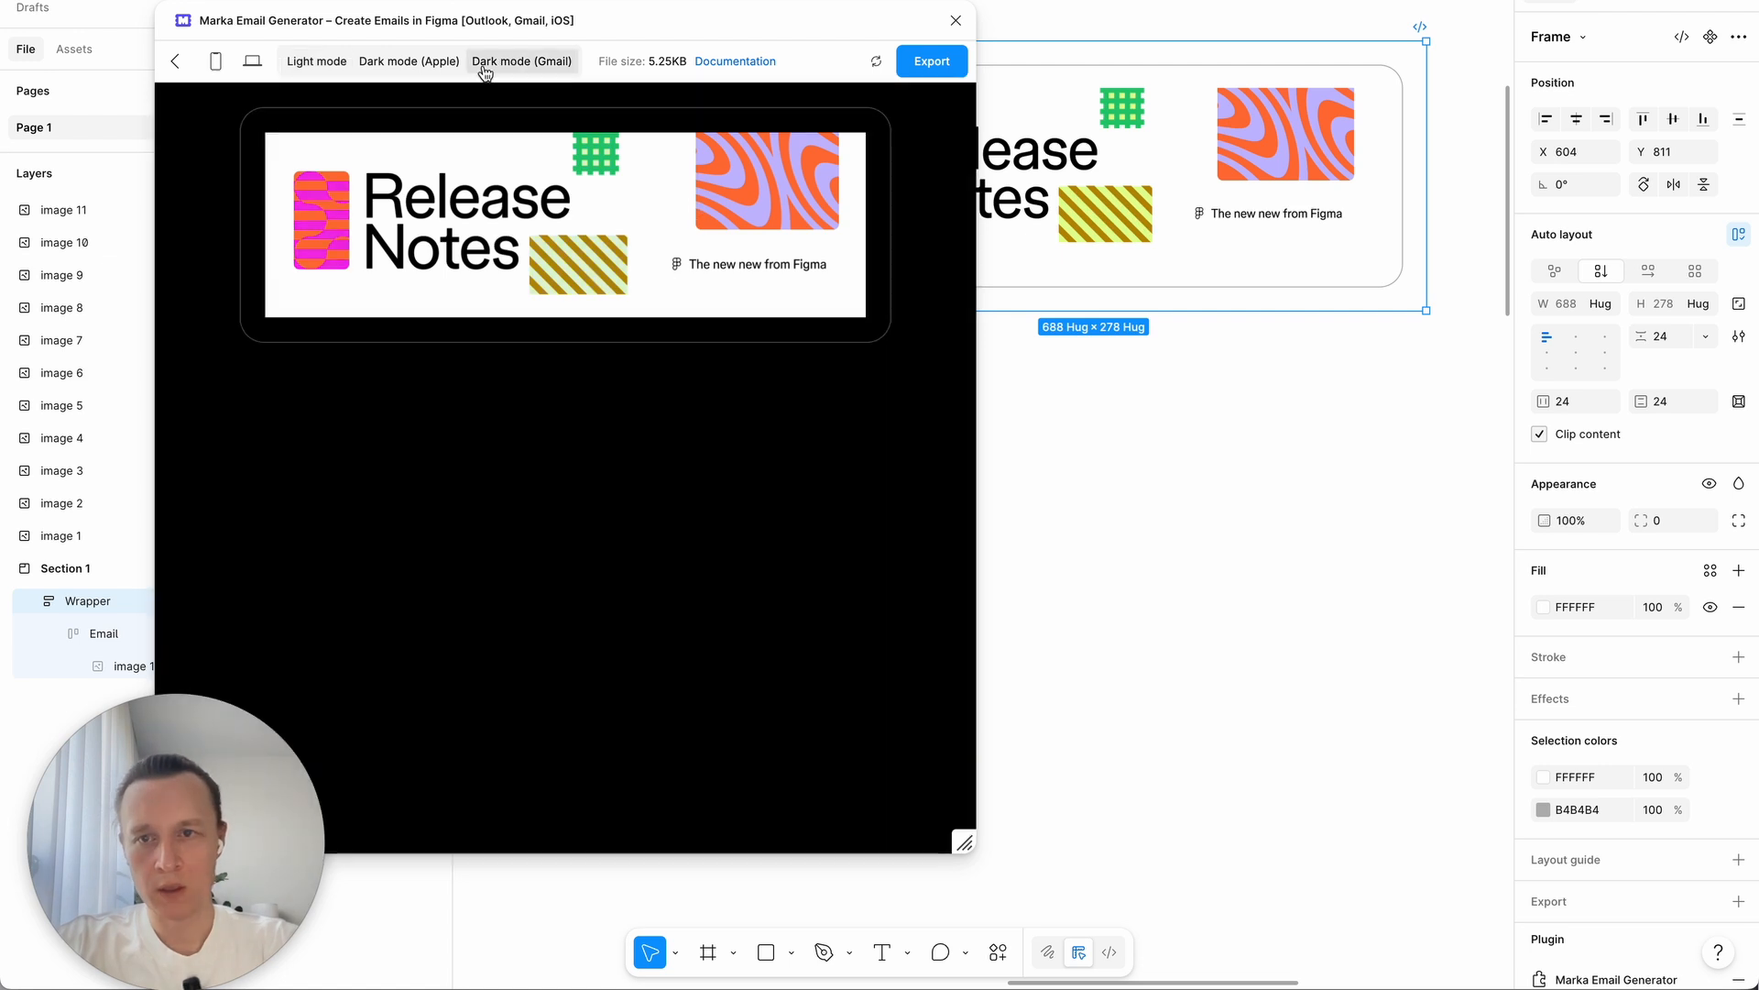
pyautogui.click(316, 62)
pyautogui.click(955, 20)
pyautogui.scroll(-10, 943, 514)
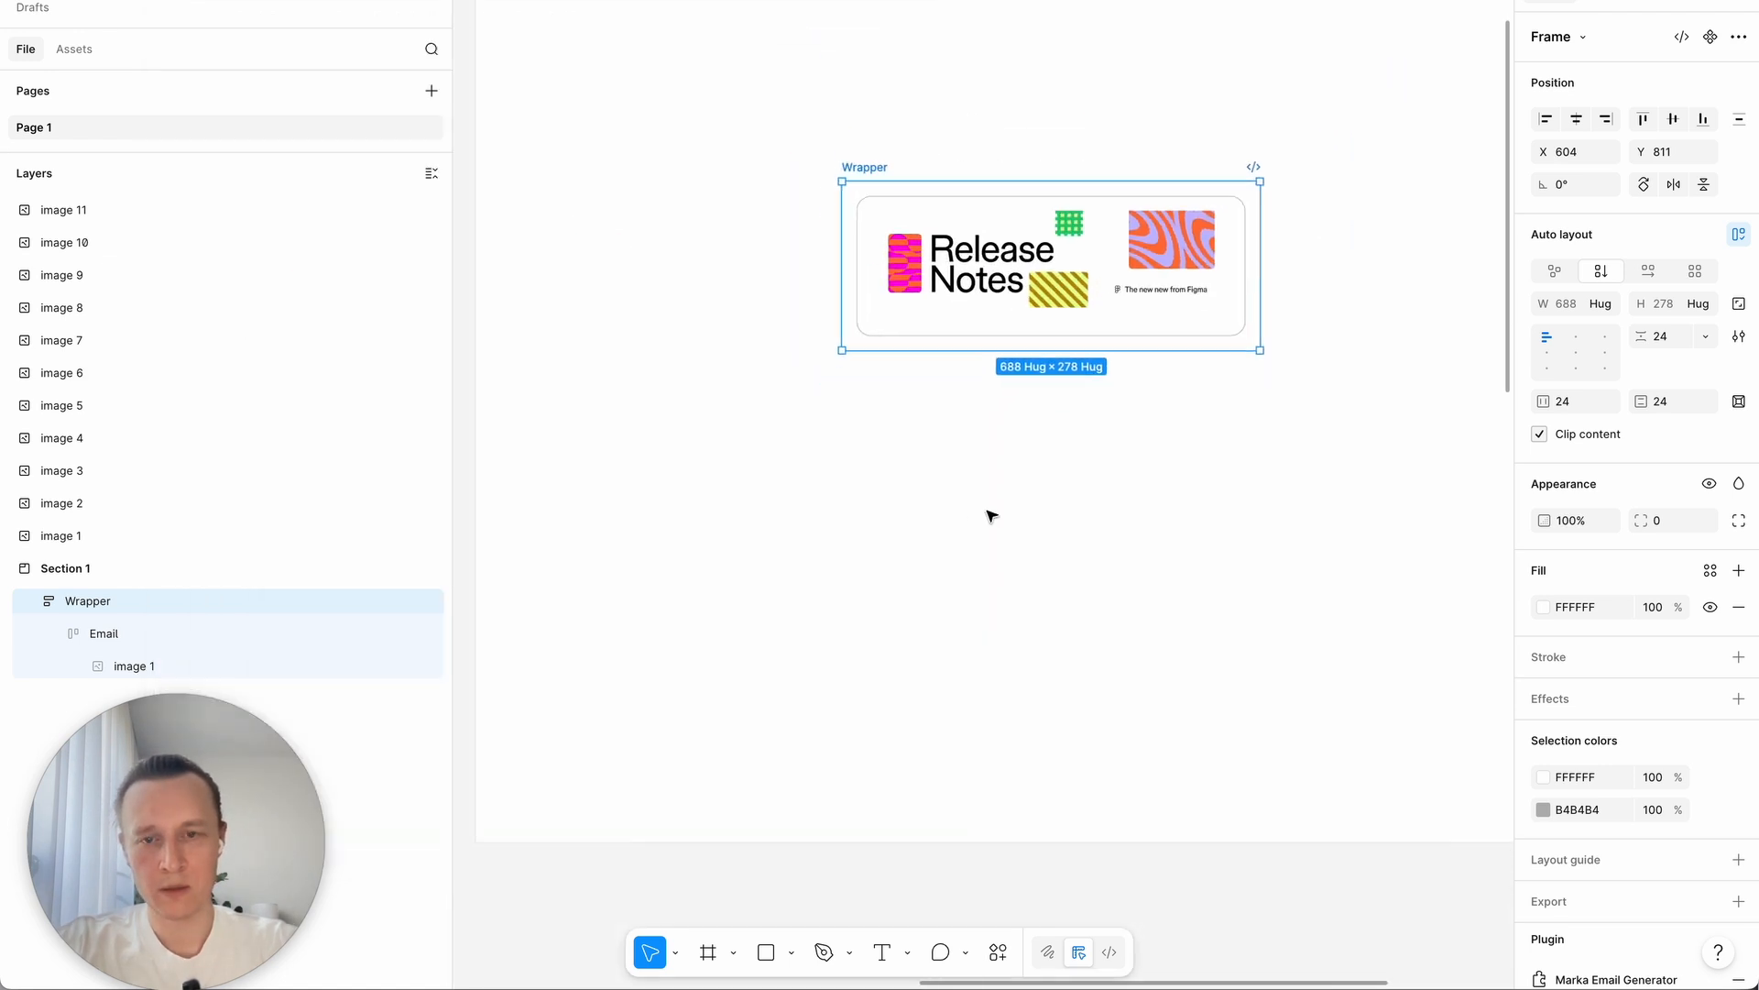
# Step: Copy the intro text from "Detach instance." to "Learn more about slots, plus other Figma updates, below." from the original email in the browser
pyautogui.click(1005, 506)
pyautogui.scroll(-2, 1005, 508)
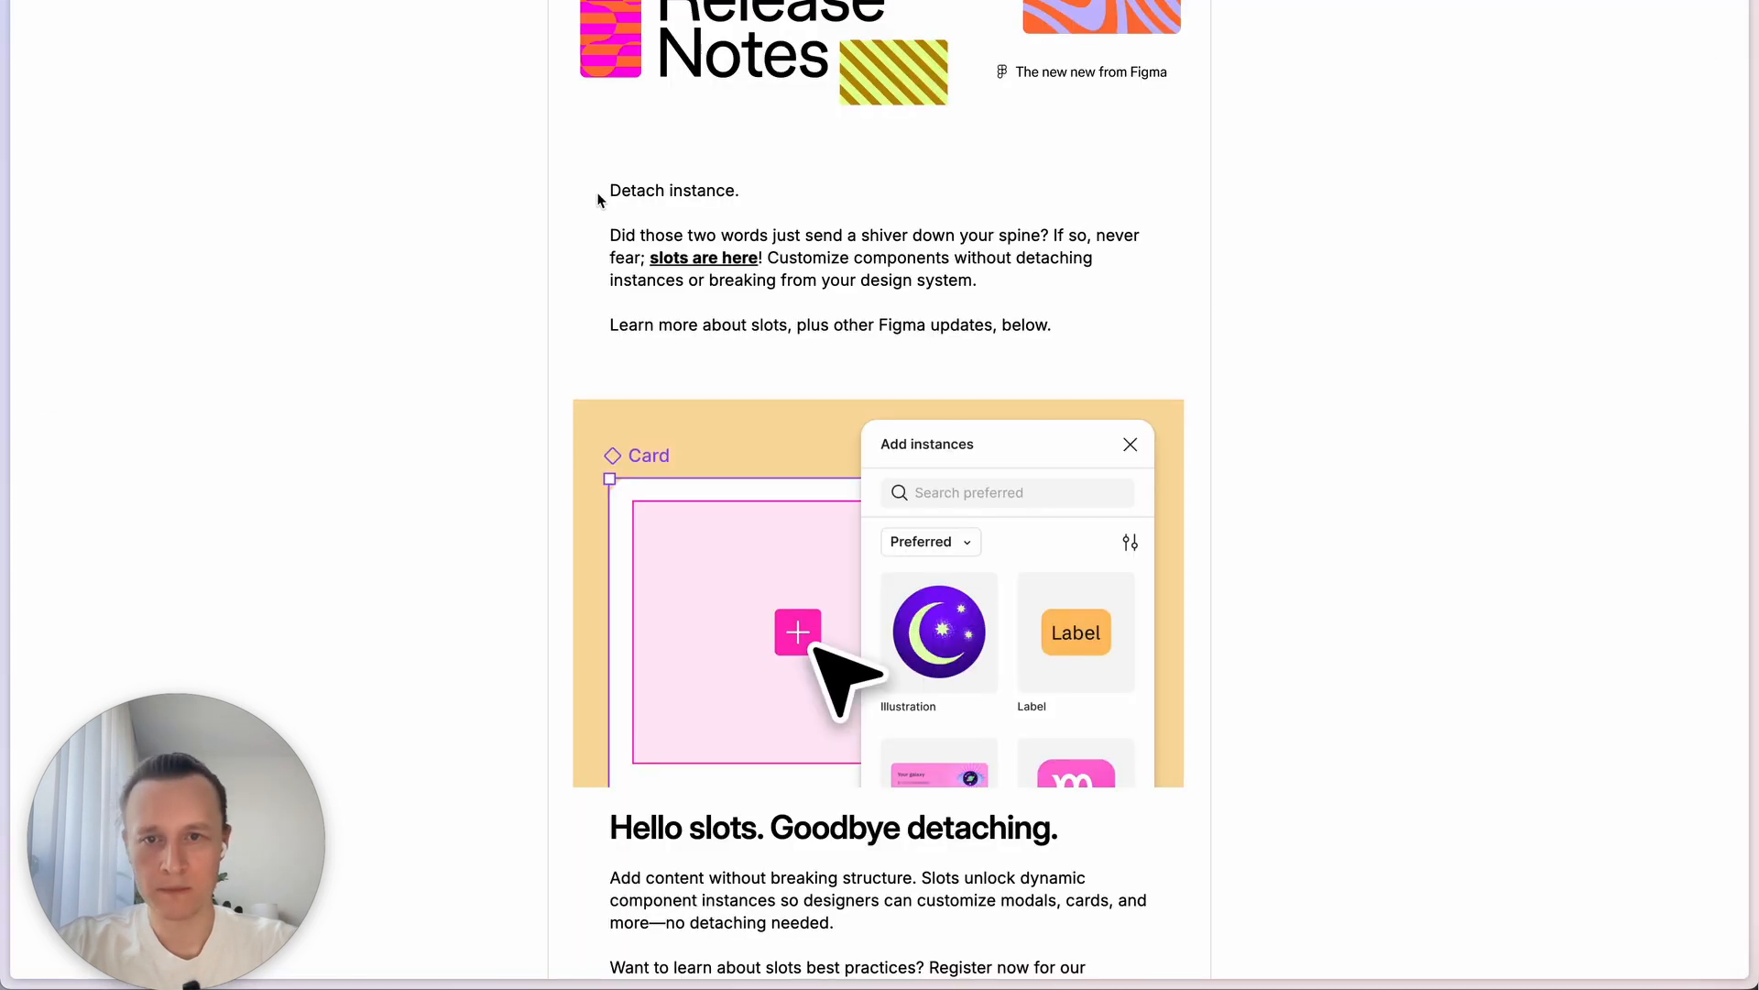
pyautogui.moveTo(606, 188); pyautogui.dragTo(1069, 332)
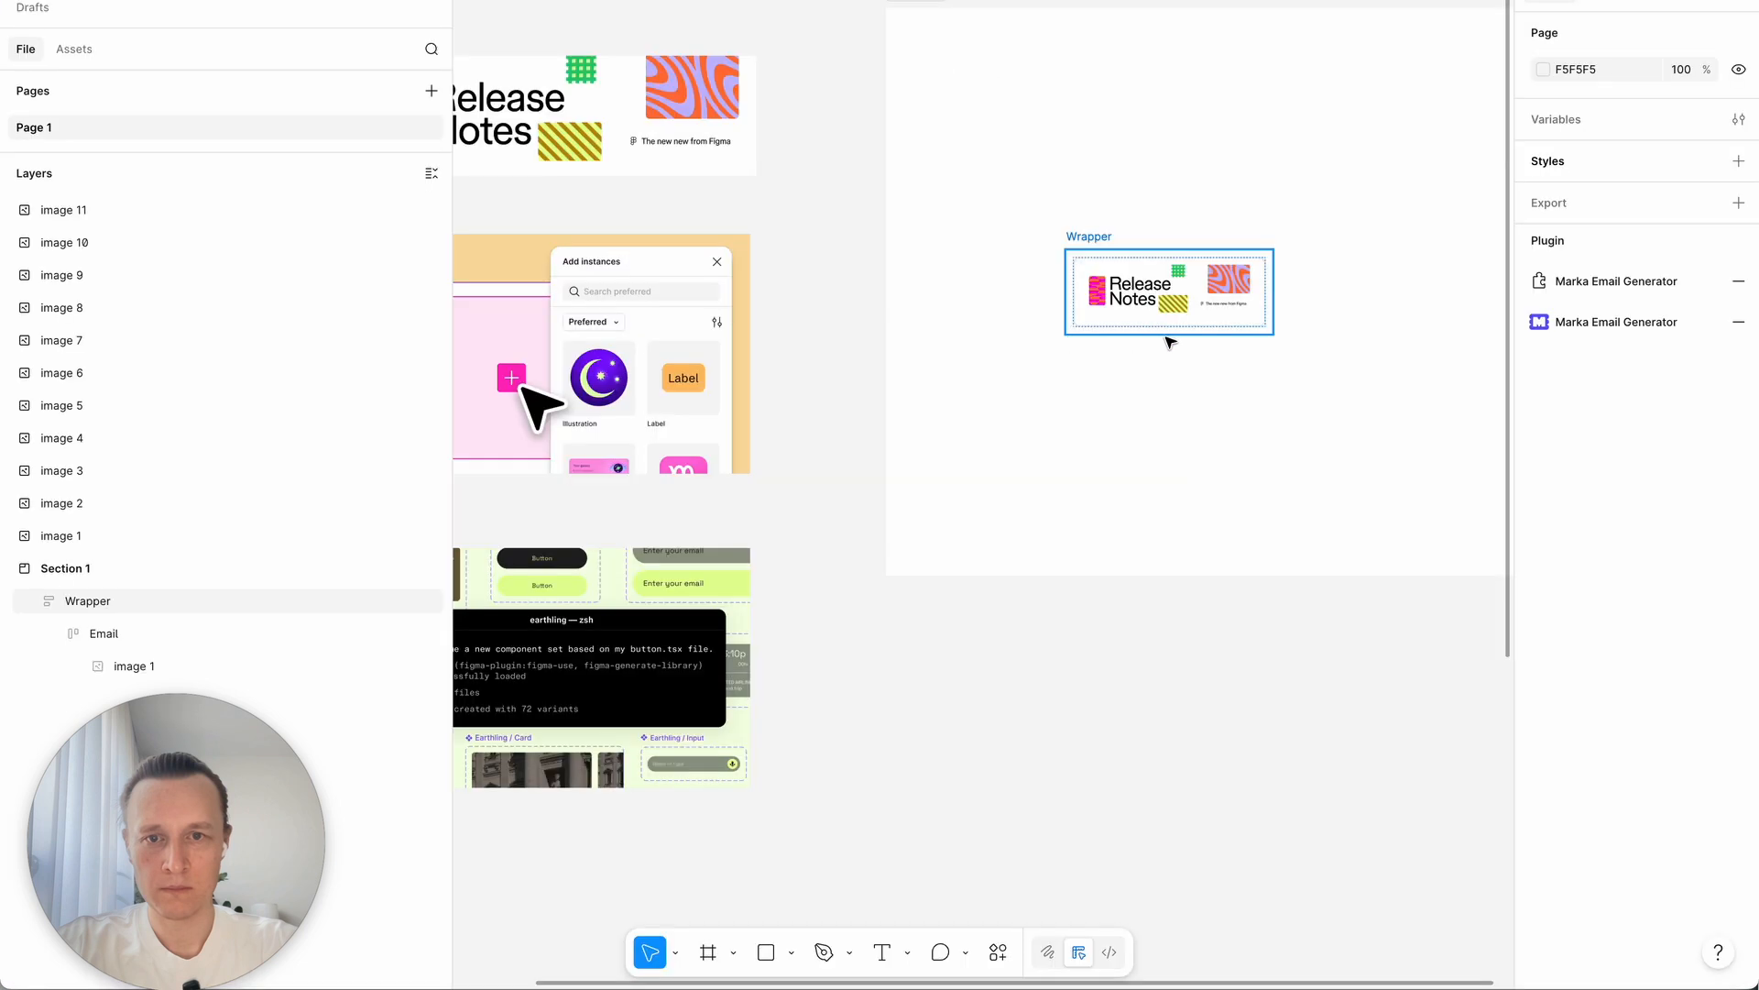
pyautogui.press('Return')
pyautogui.press('Return')
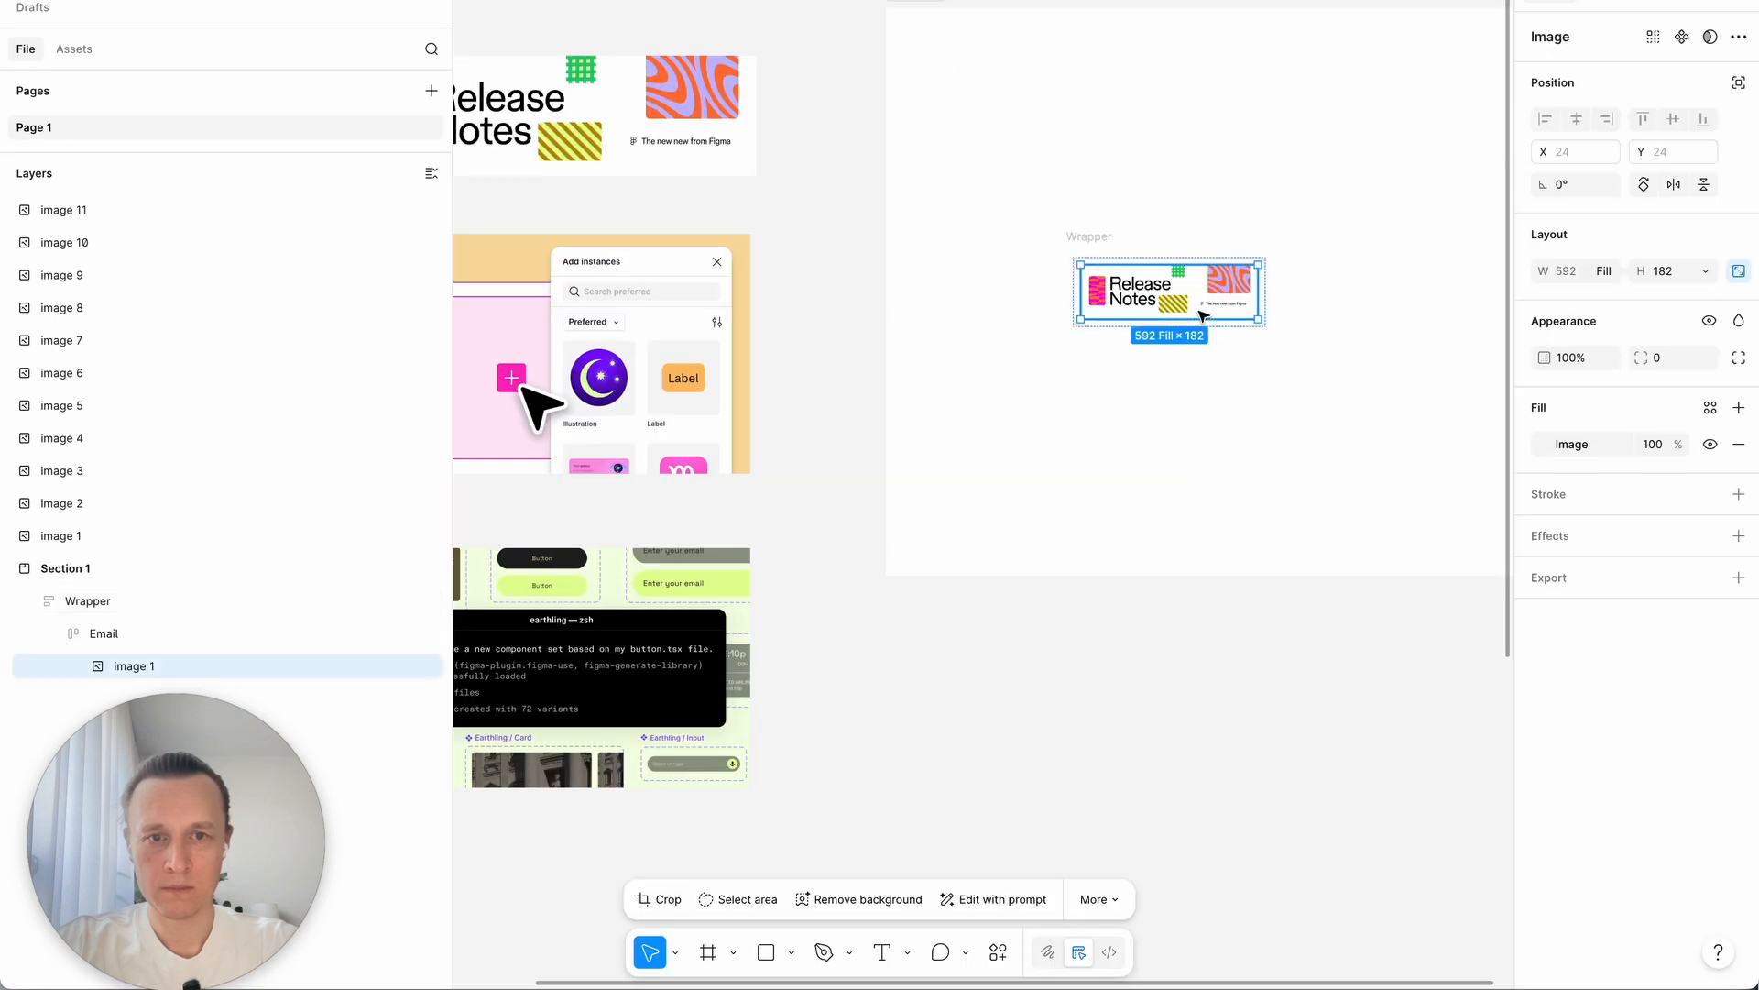
pyautogui.scroll(3, 1191, 316)
pyautogui.hotkey('shift', 'Return')
pyautogui.hotkey('ctrl', 'v')
pyautogui.hotkey('ctrl', 'z')
pyautogui.hotkey('ctrl', 'z')
pyautogui.hotkey('shift', 'Return')
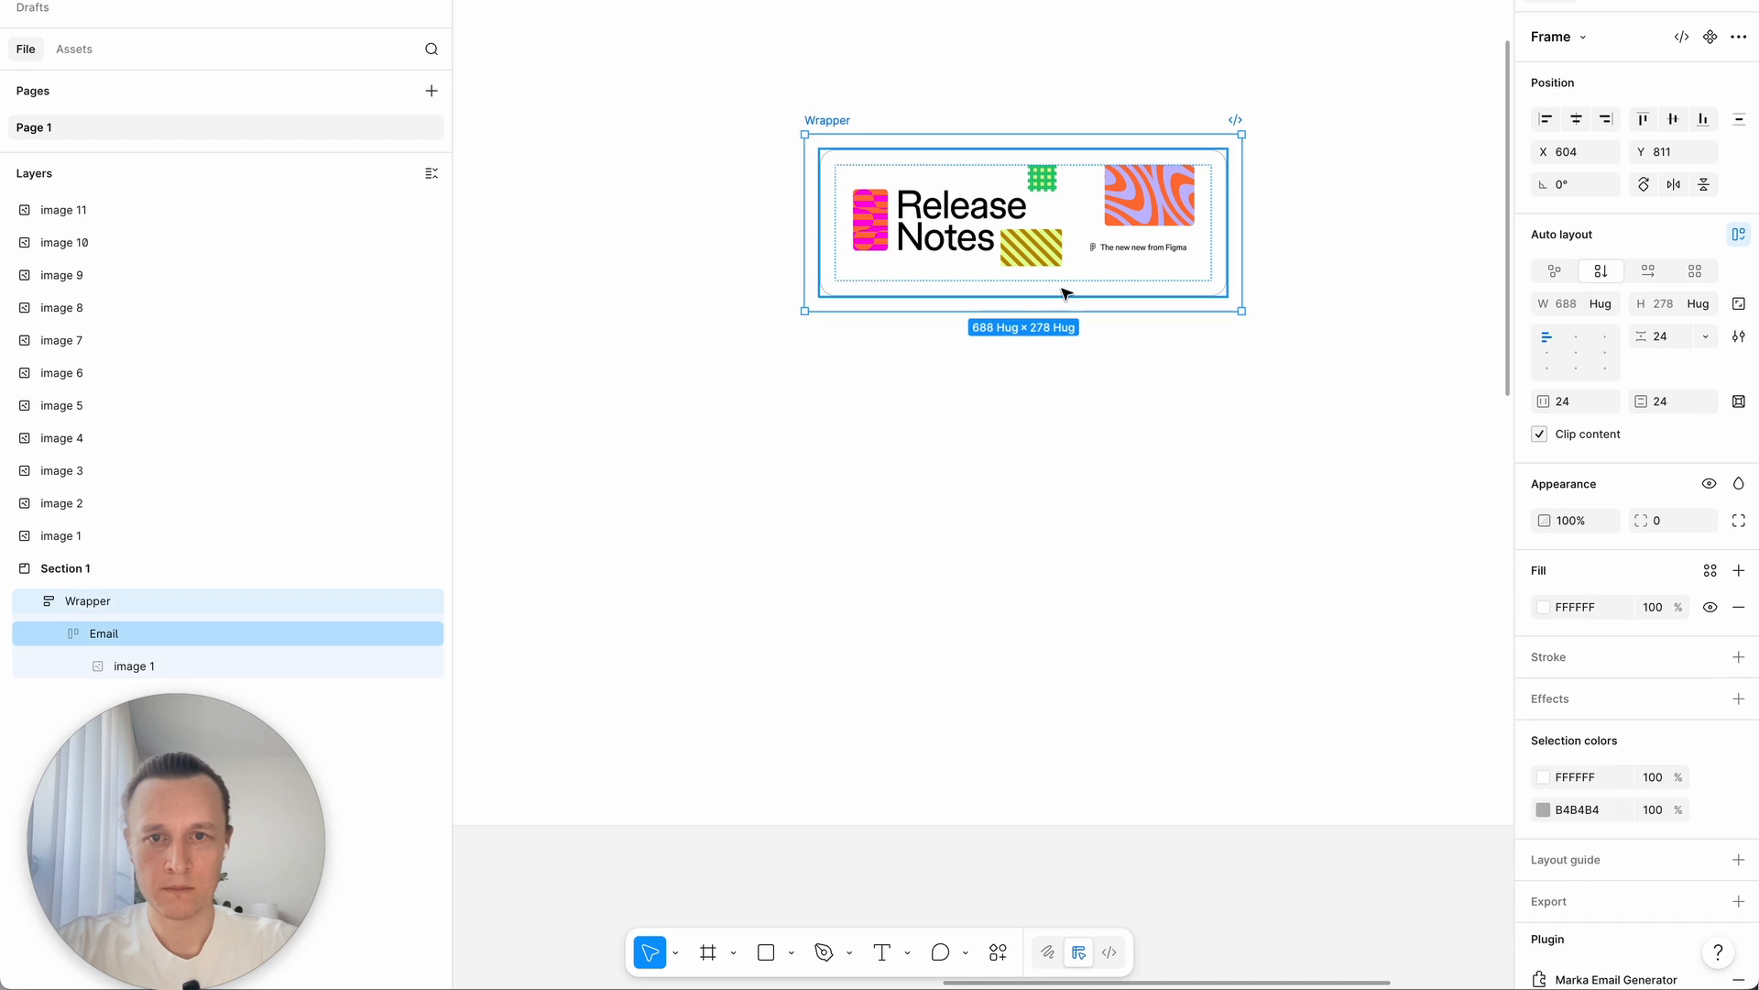
# Step: Paste the copied intro text into the Email frame and switch the frame's auto layout to vertical flow
pyautogui.click(185, 635)
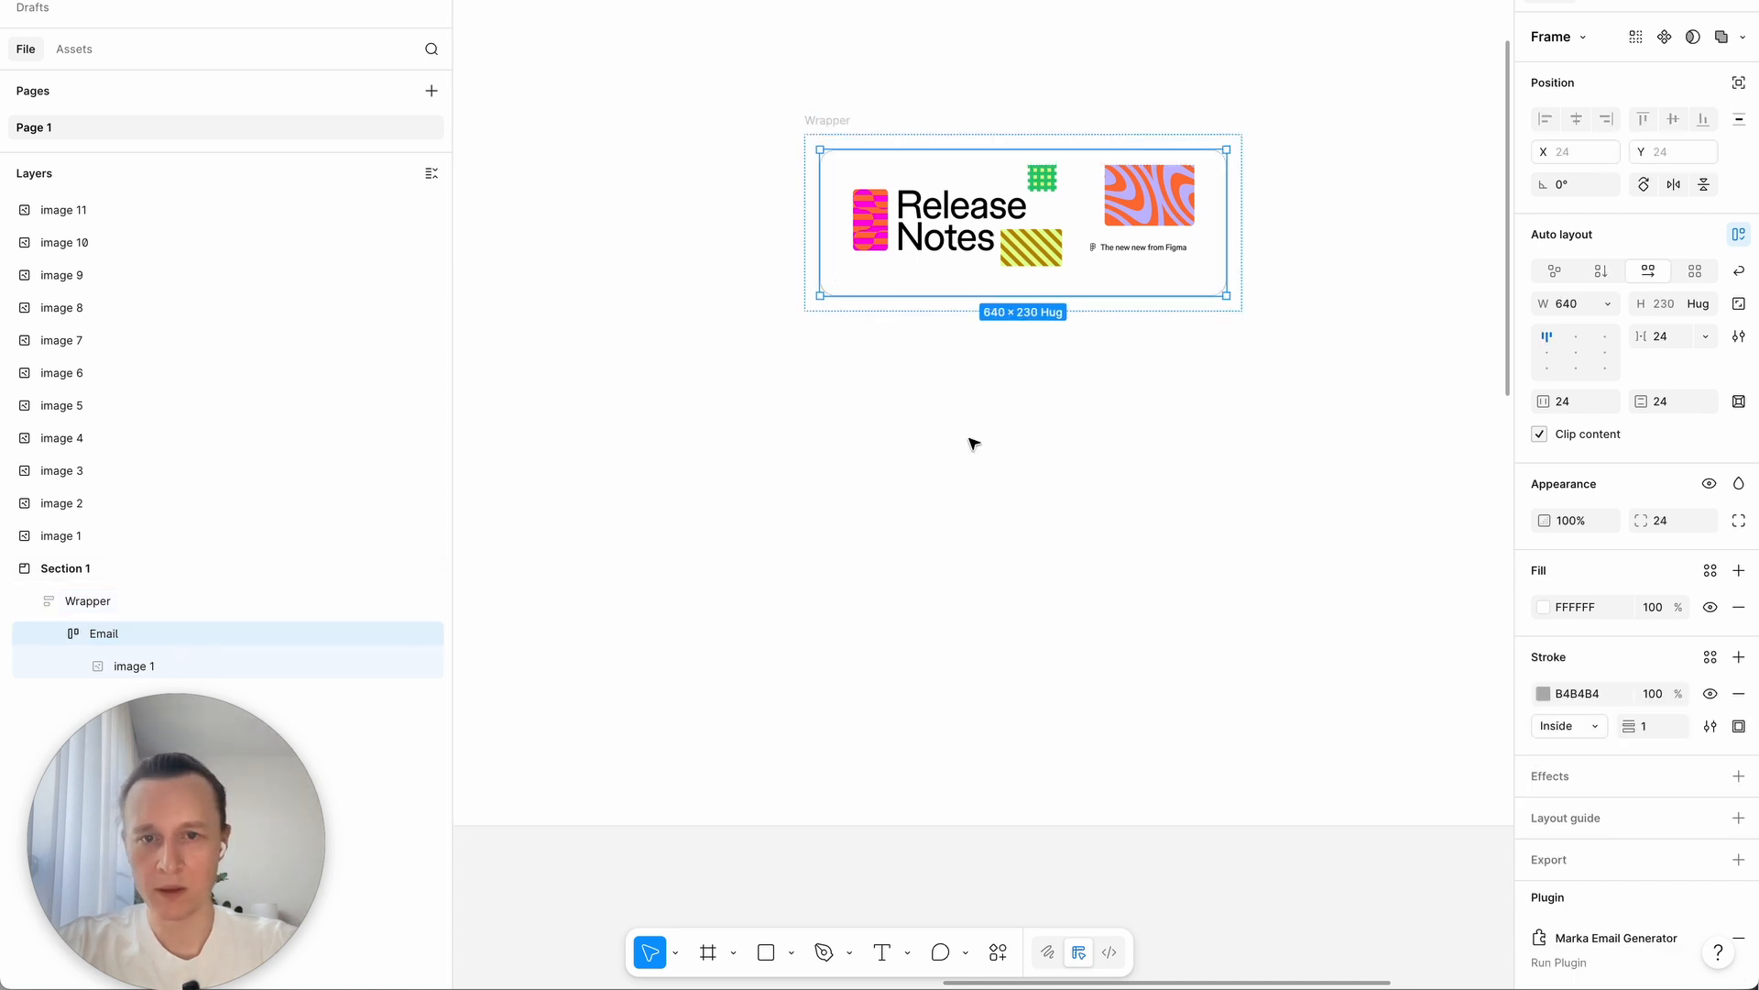
pyautogui.hotkey('ctrl', 'v')
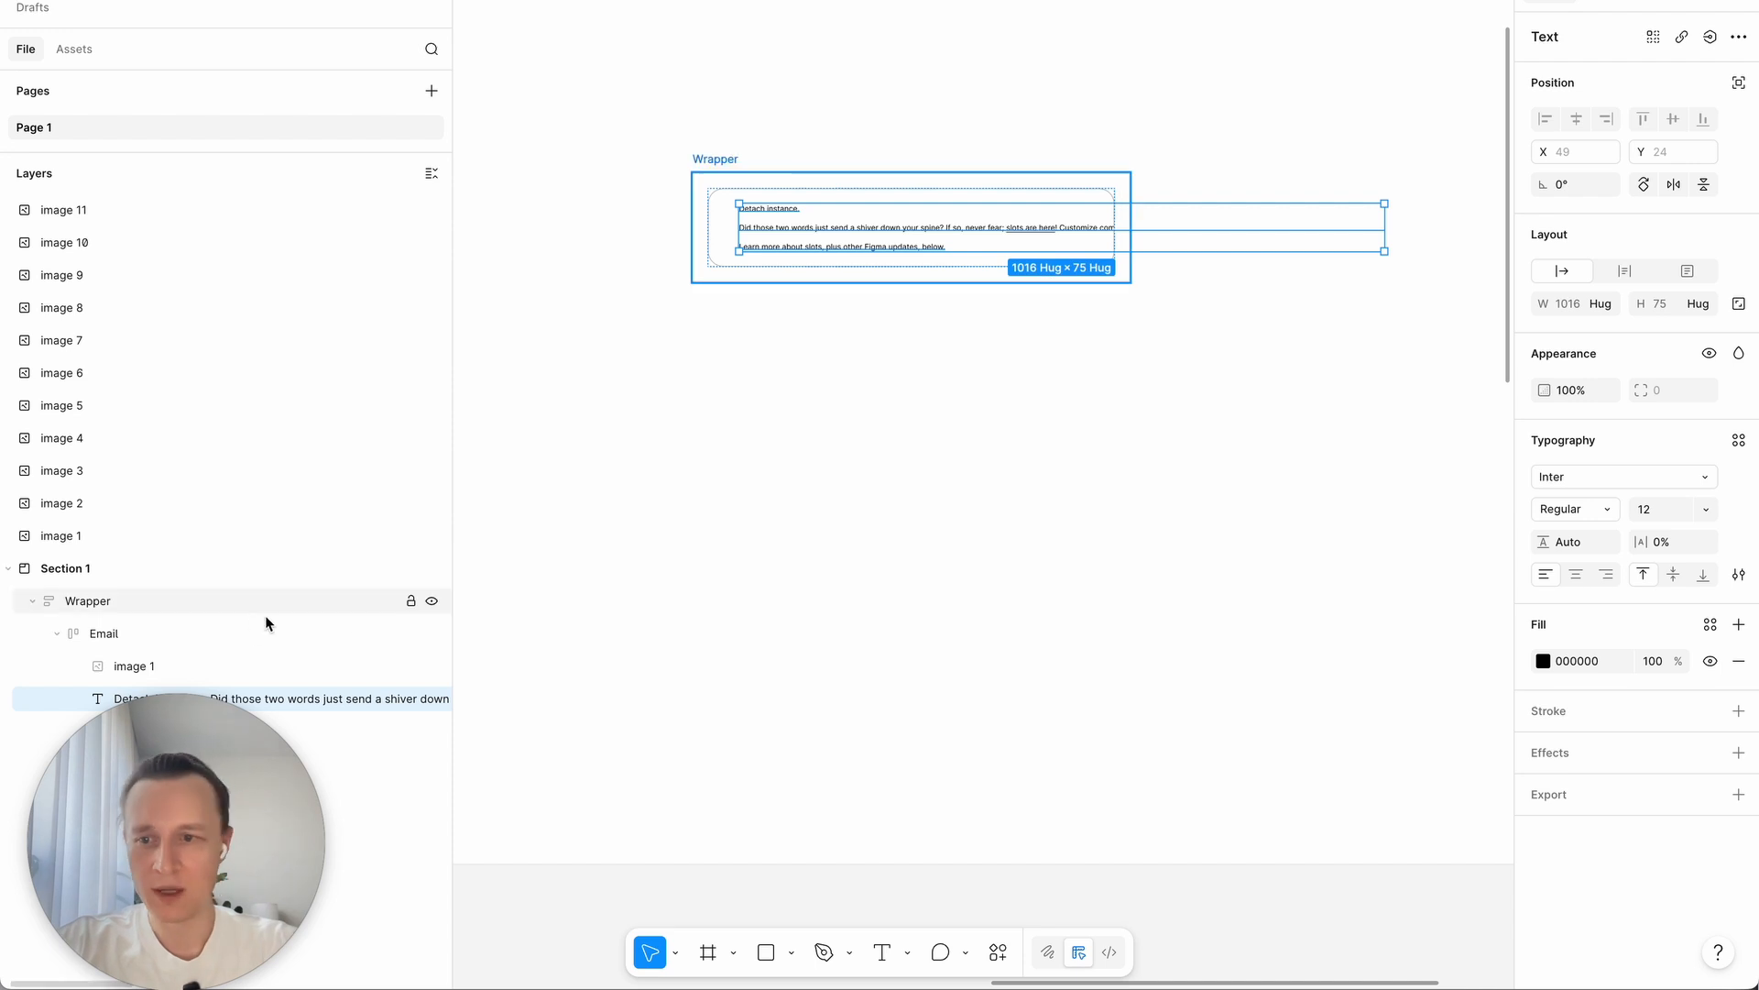
pyautogui.click(218, 632)
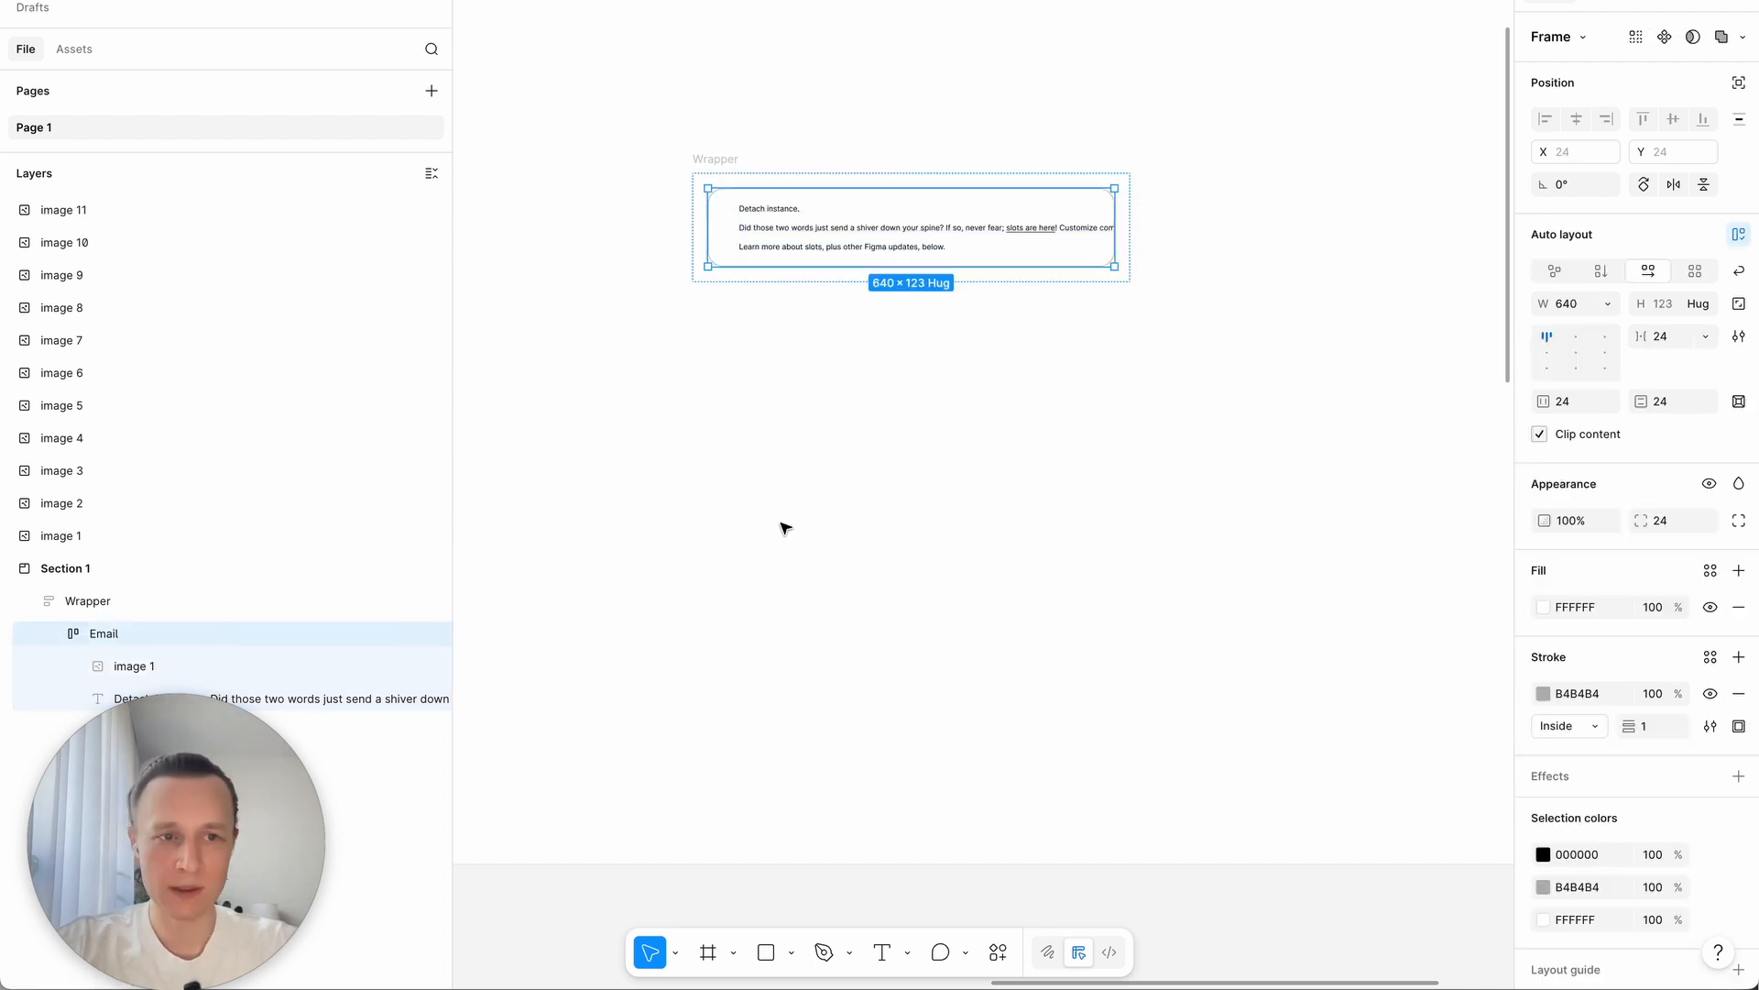
pyautogui.click(1609, 271)
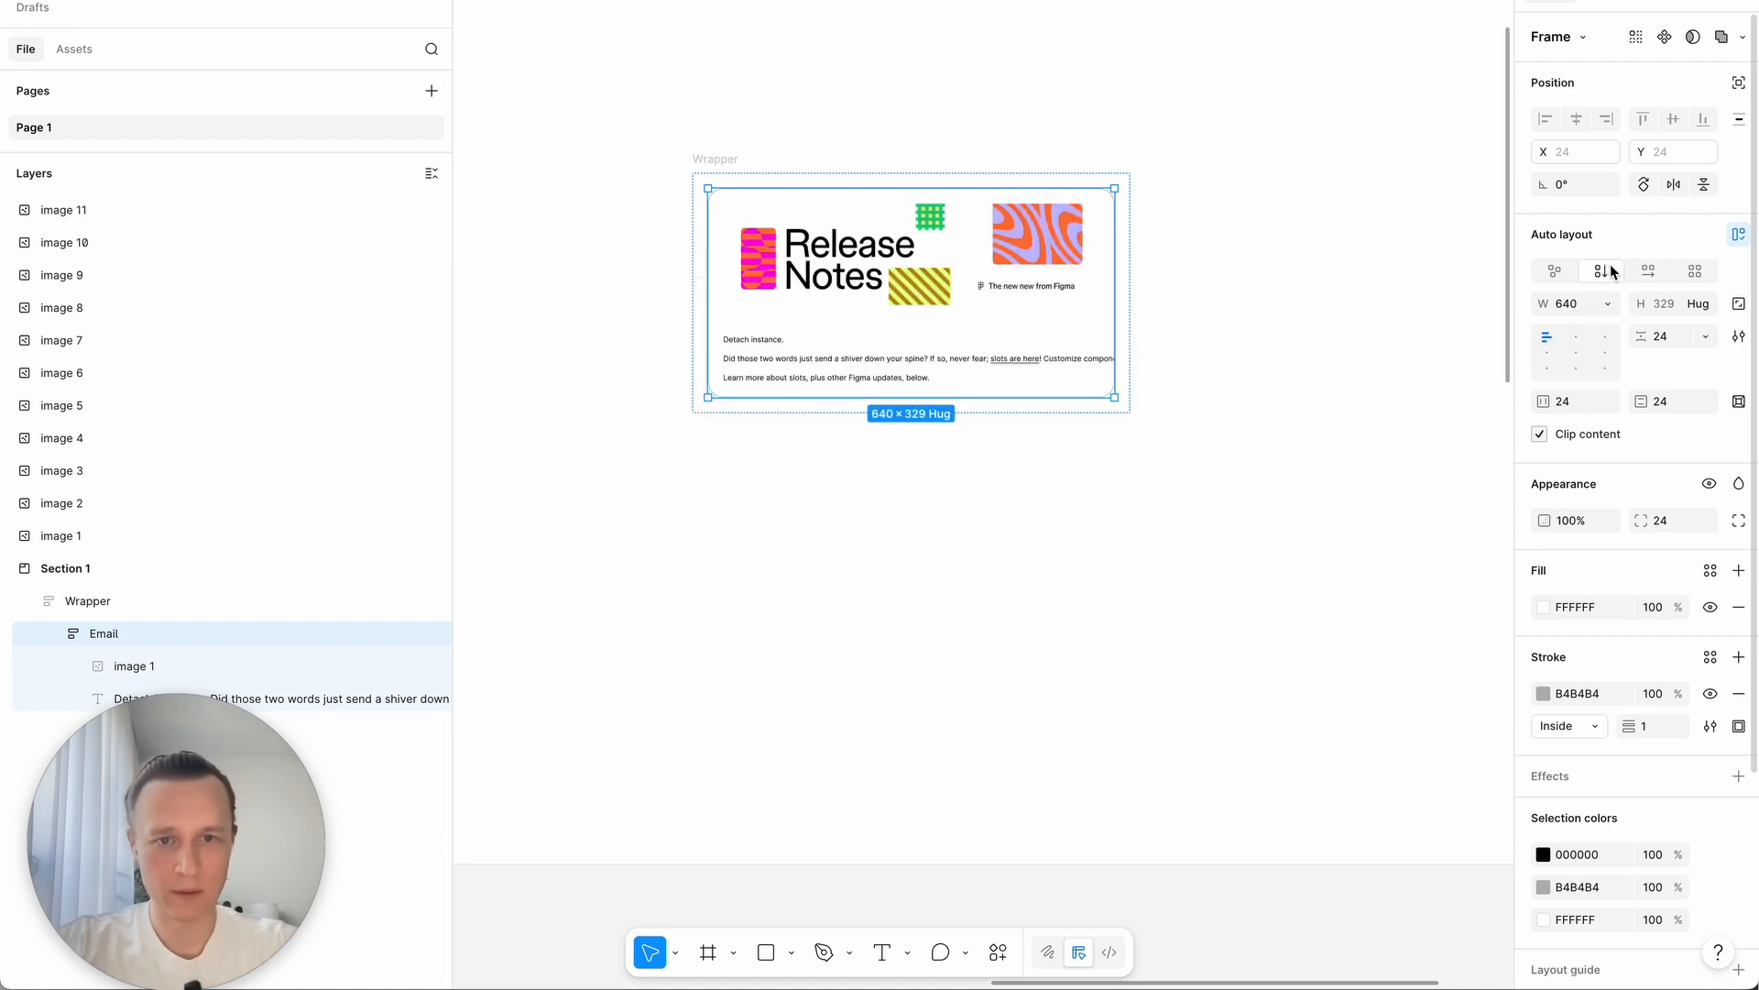
pyautogui.click(1009, 257)
pyautogui.scroll(3, 1009, 249)
pyautogui.press('Escape')
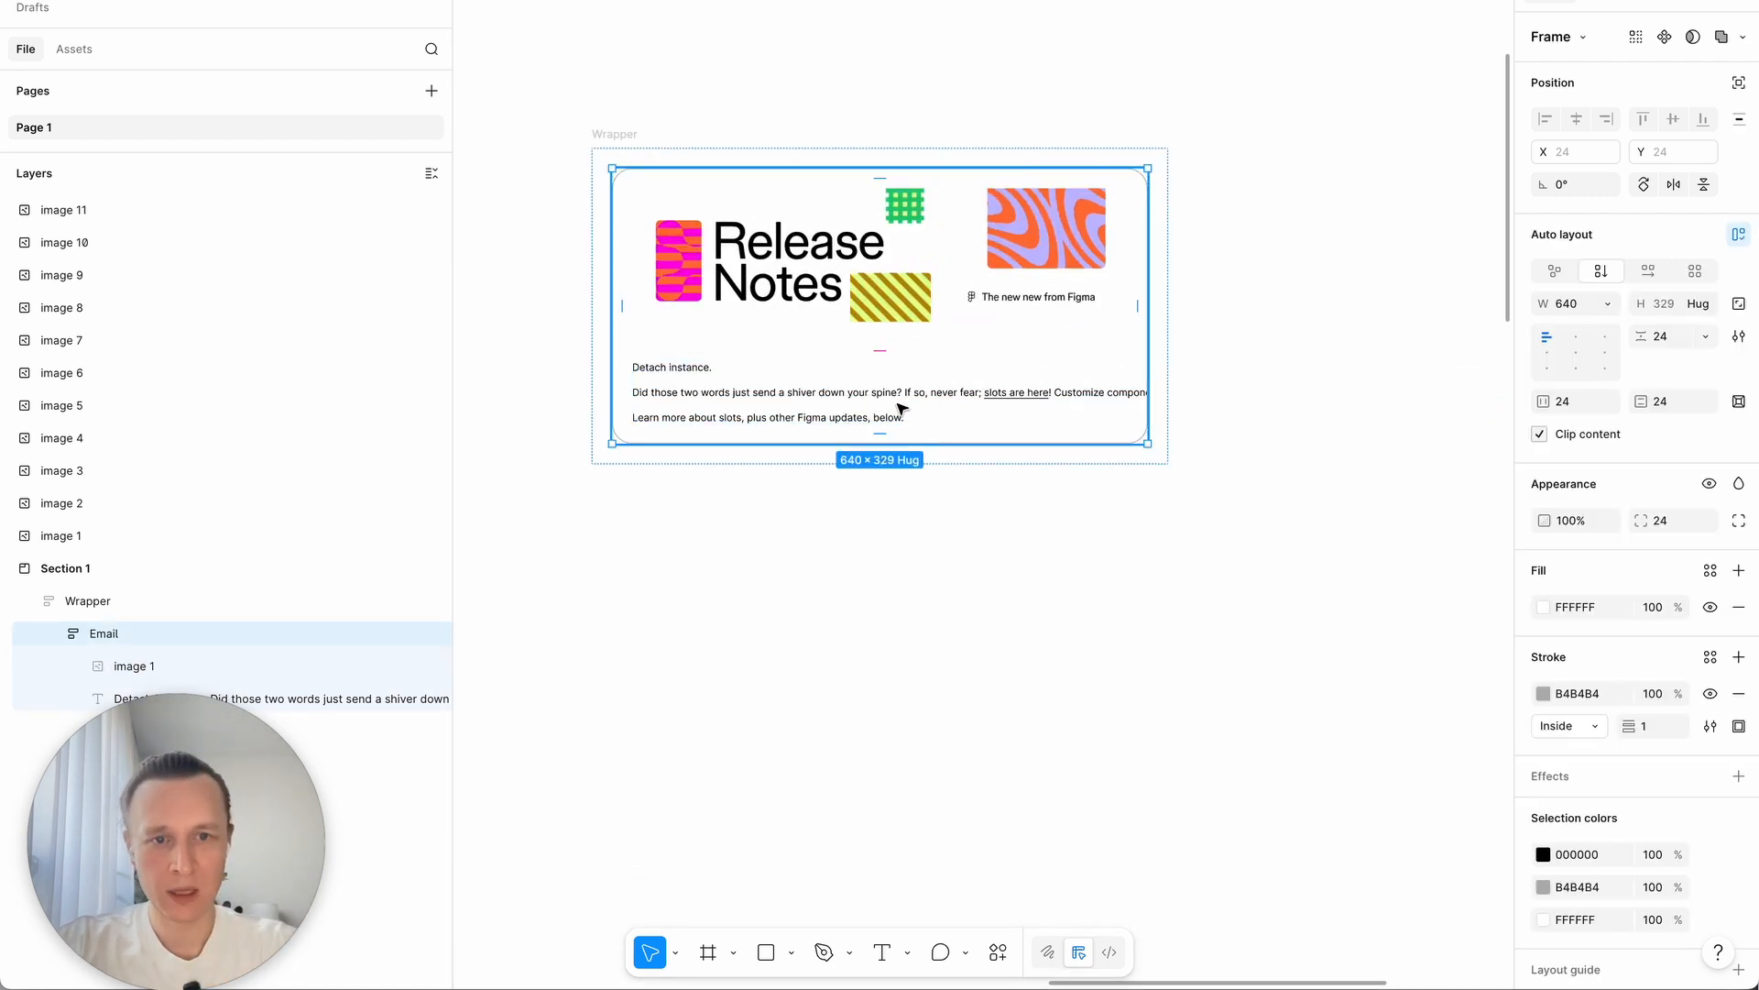
# Step: Set the intro text to Fill container width, font size 16 and line height 22, with "slots are here!" in bold
pyautogui.click(837, 393)
pyautogui.click(1611, 312)
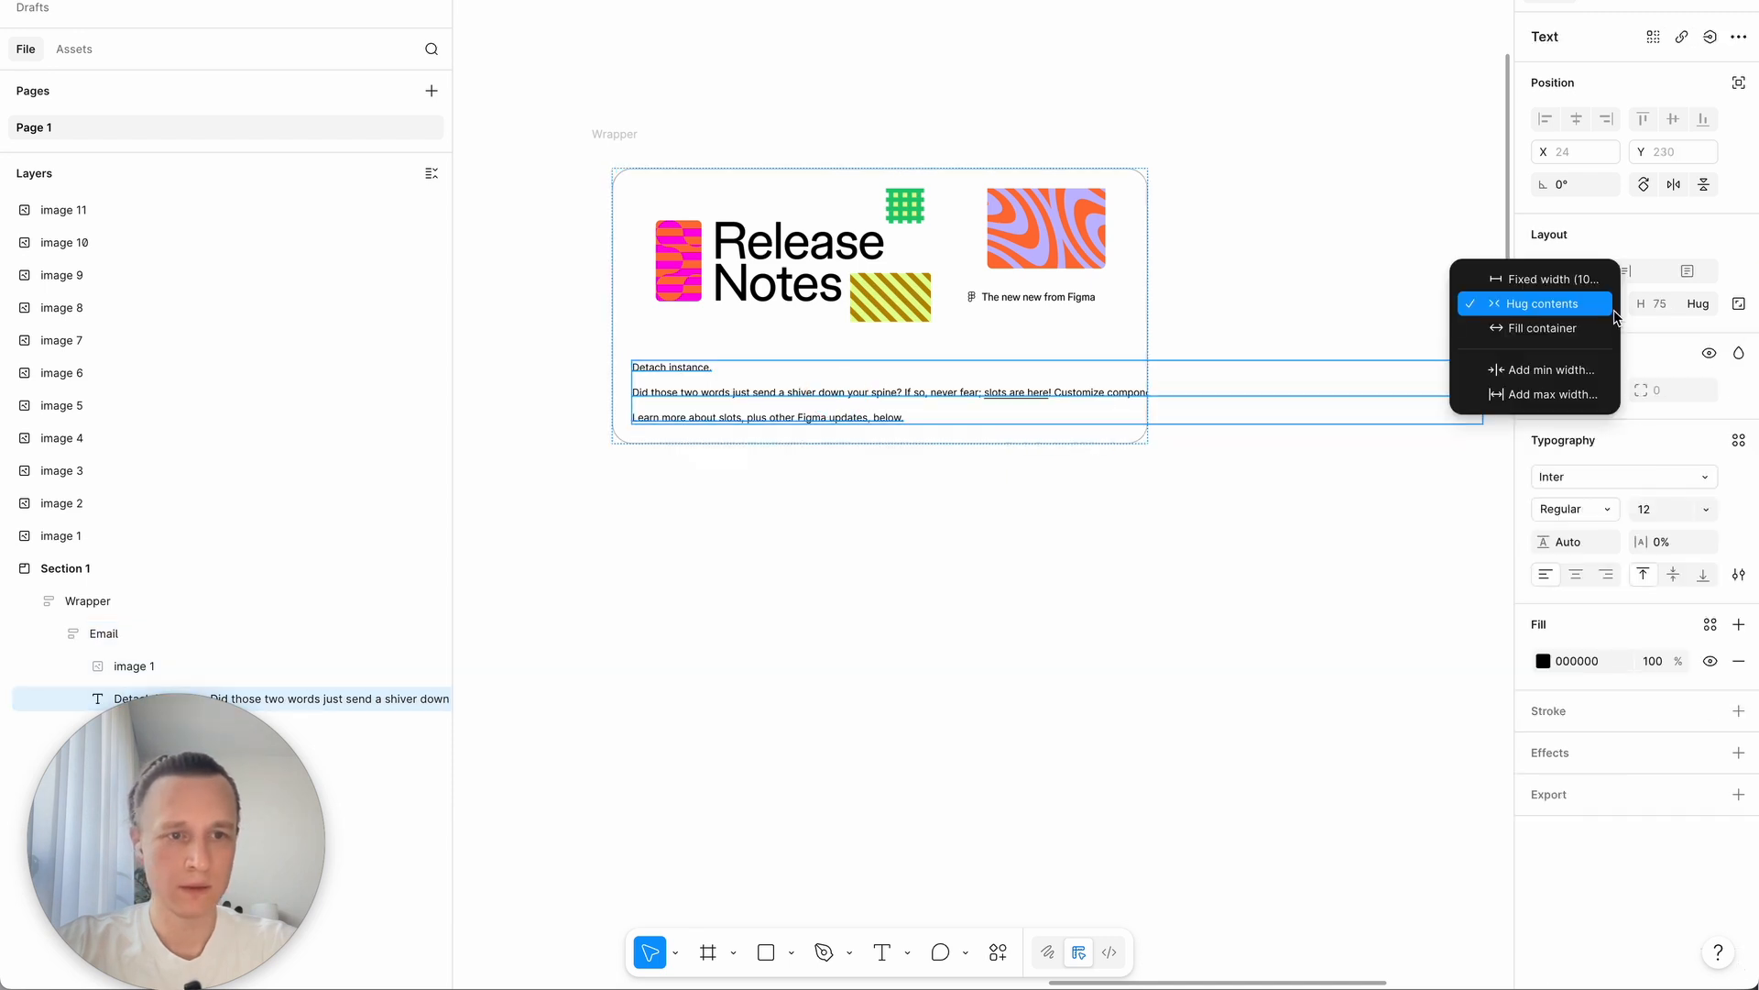
pyautogui.click(1599, 328)
pyautogui.click(1217, 522)
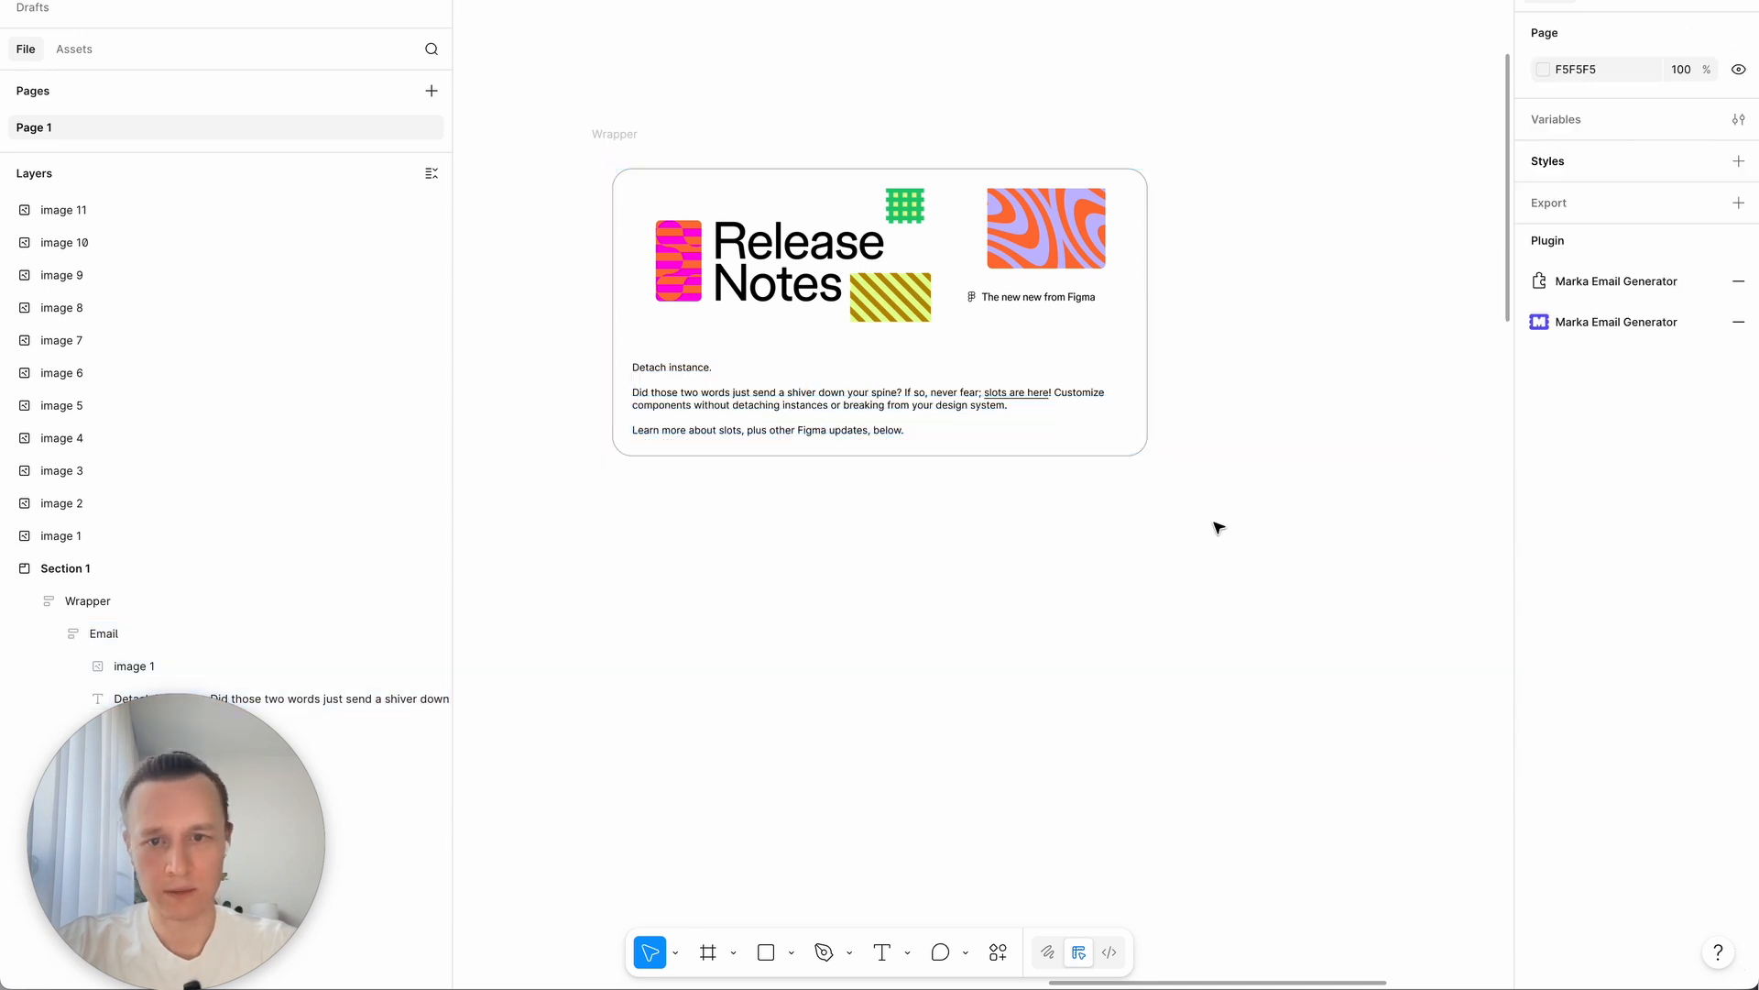
pyautogui.click(914, 418)
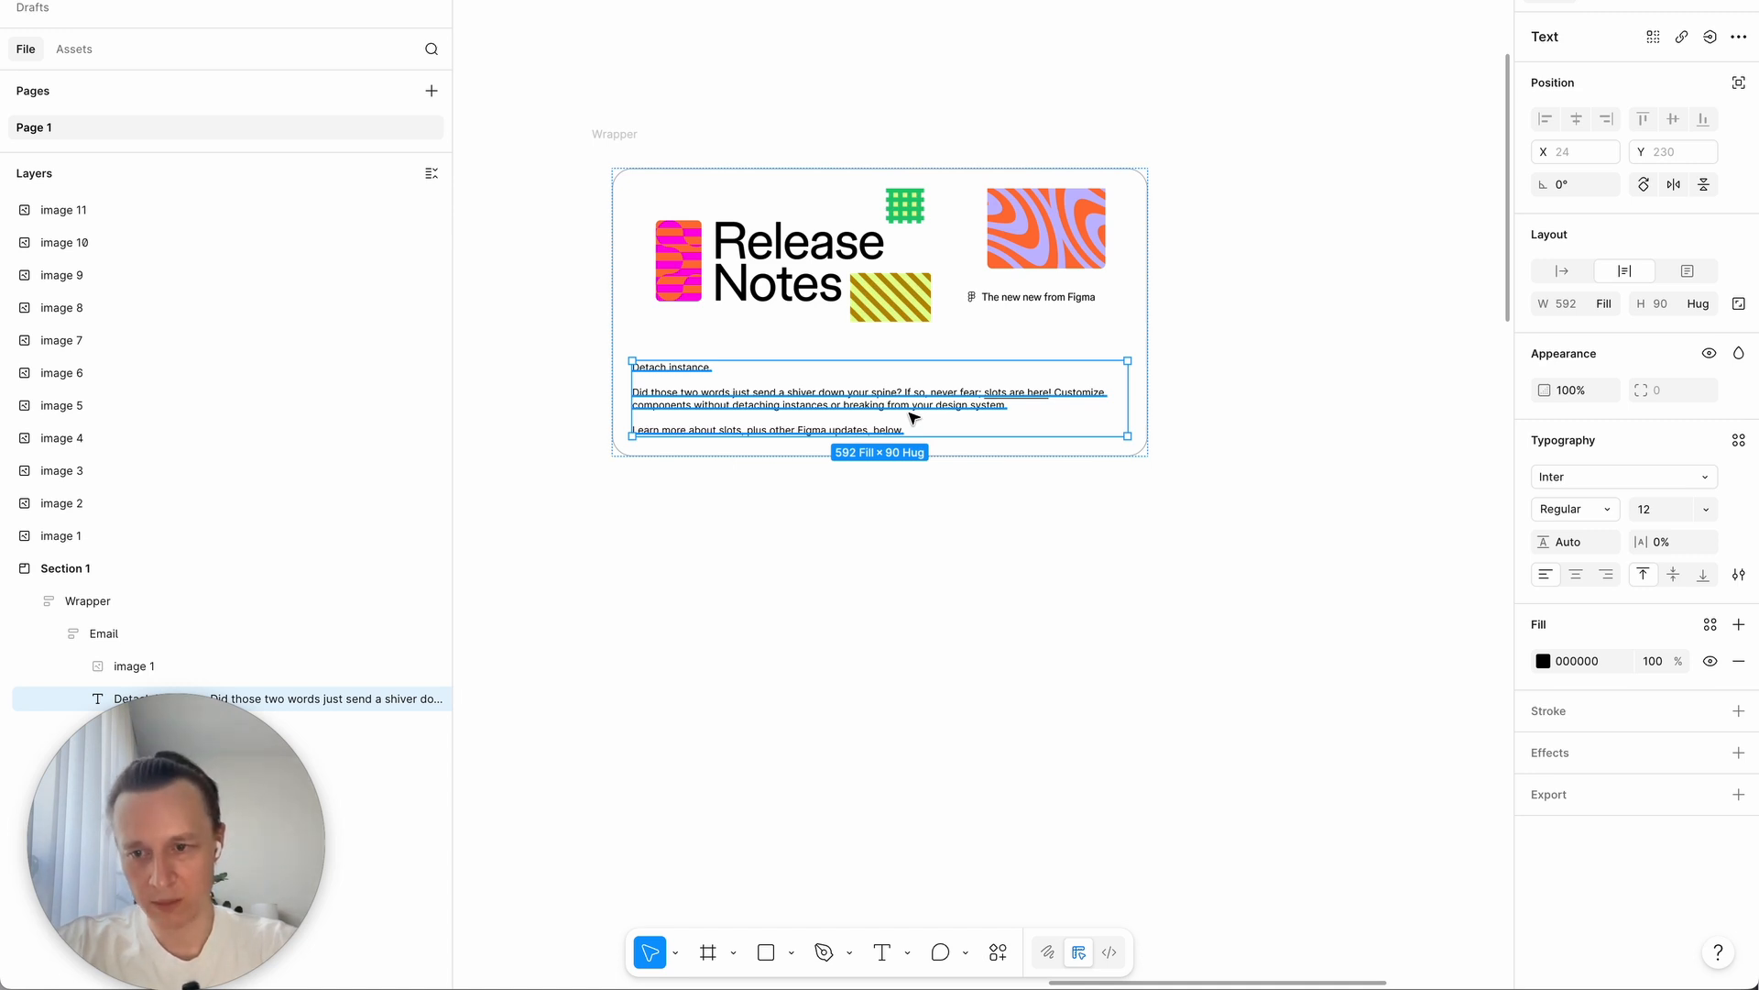
pyautogui.press('Escape')
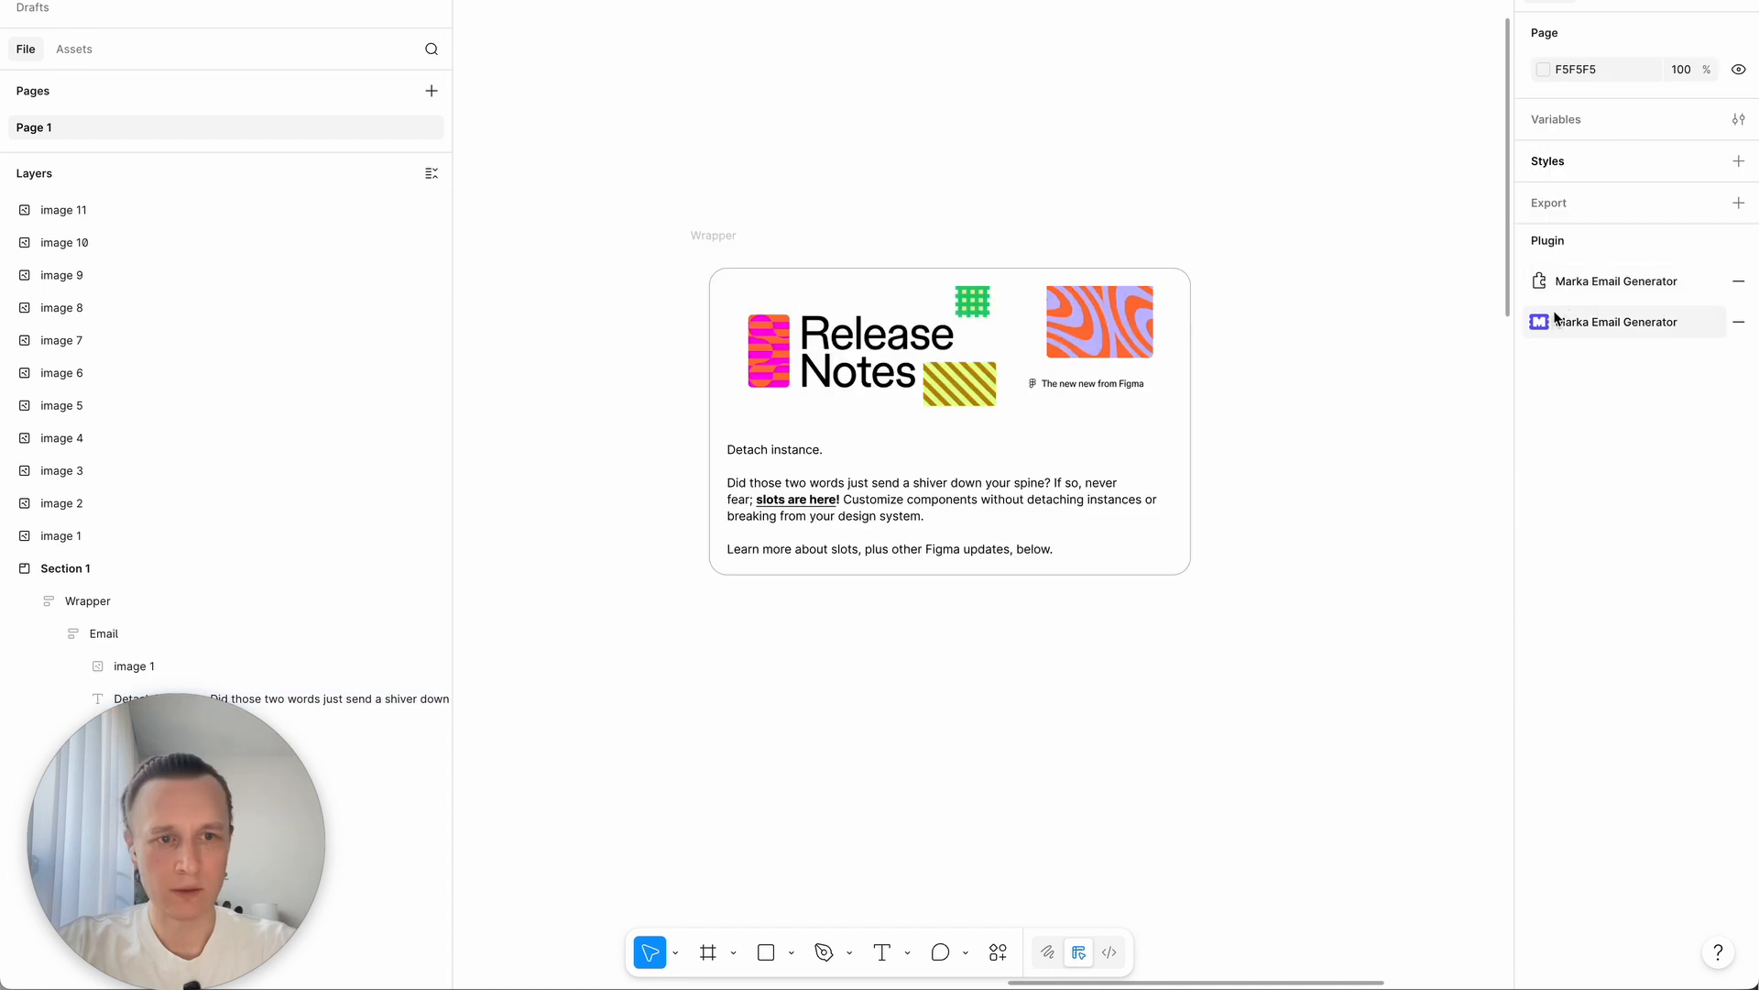
# Step: Preview the Wrapper frame with the banner and intro text in the Marka Email Generator plugin
pyautogui.click(1555, 318)
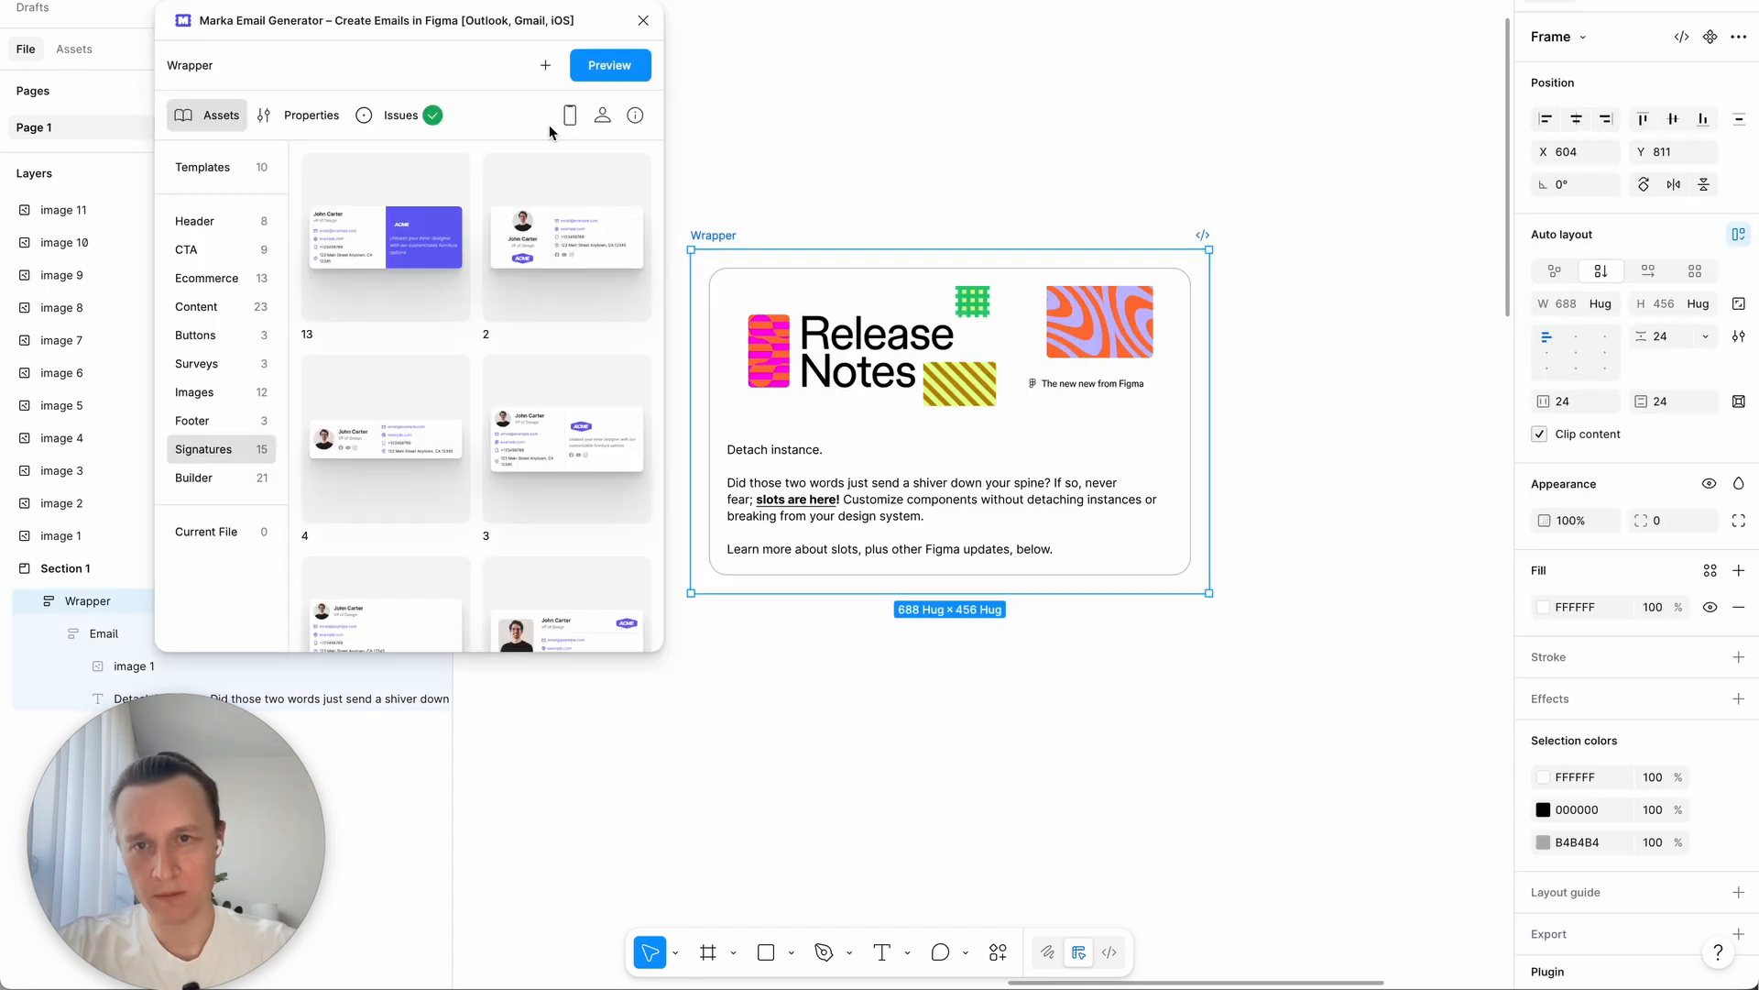
pyautogui.click(610, 65)
pyautogui.moveTo(1051, 849); pyautogui.dragTo(789, 880)
pyautogui.moveTo(910, 872); pyautogui.dragTo(985, 858)
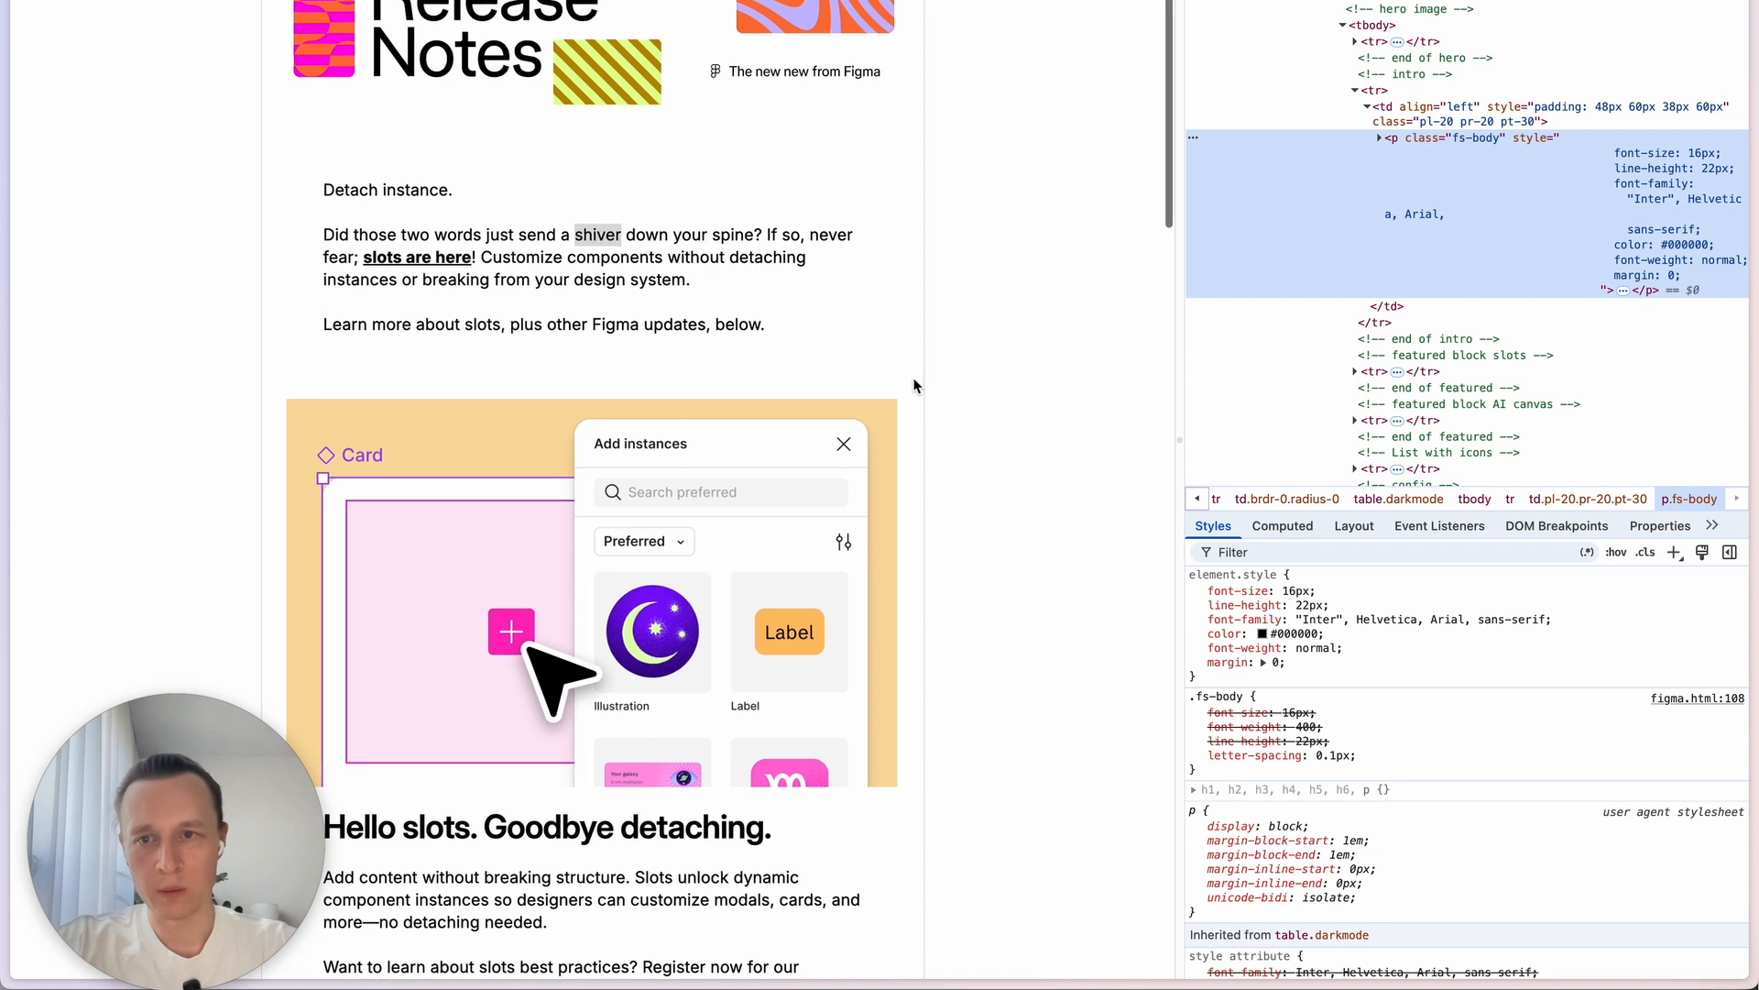
# Step: Check the intro paragraph's font styles in the browser's developer tools, return to Figma and close the plugin preview
pyautogui.scroll(-2, 415, 189)
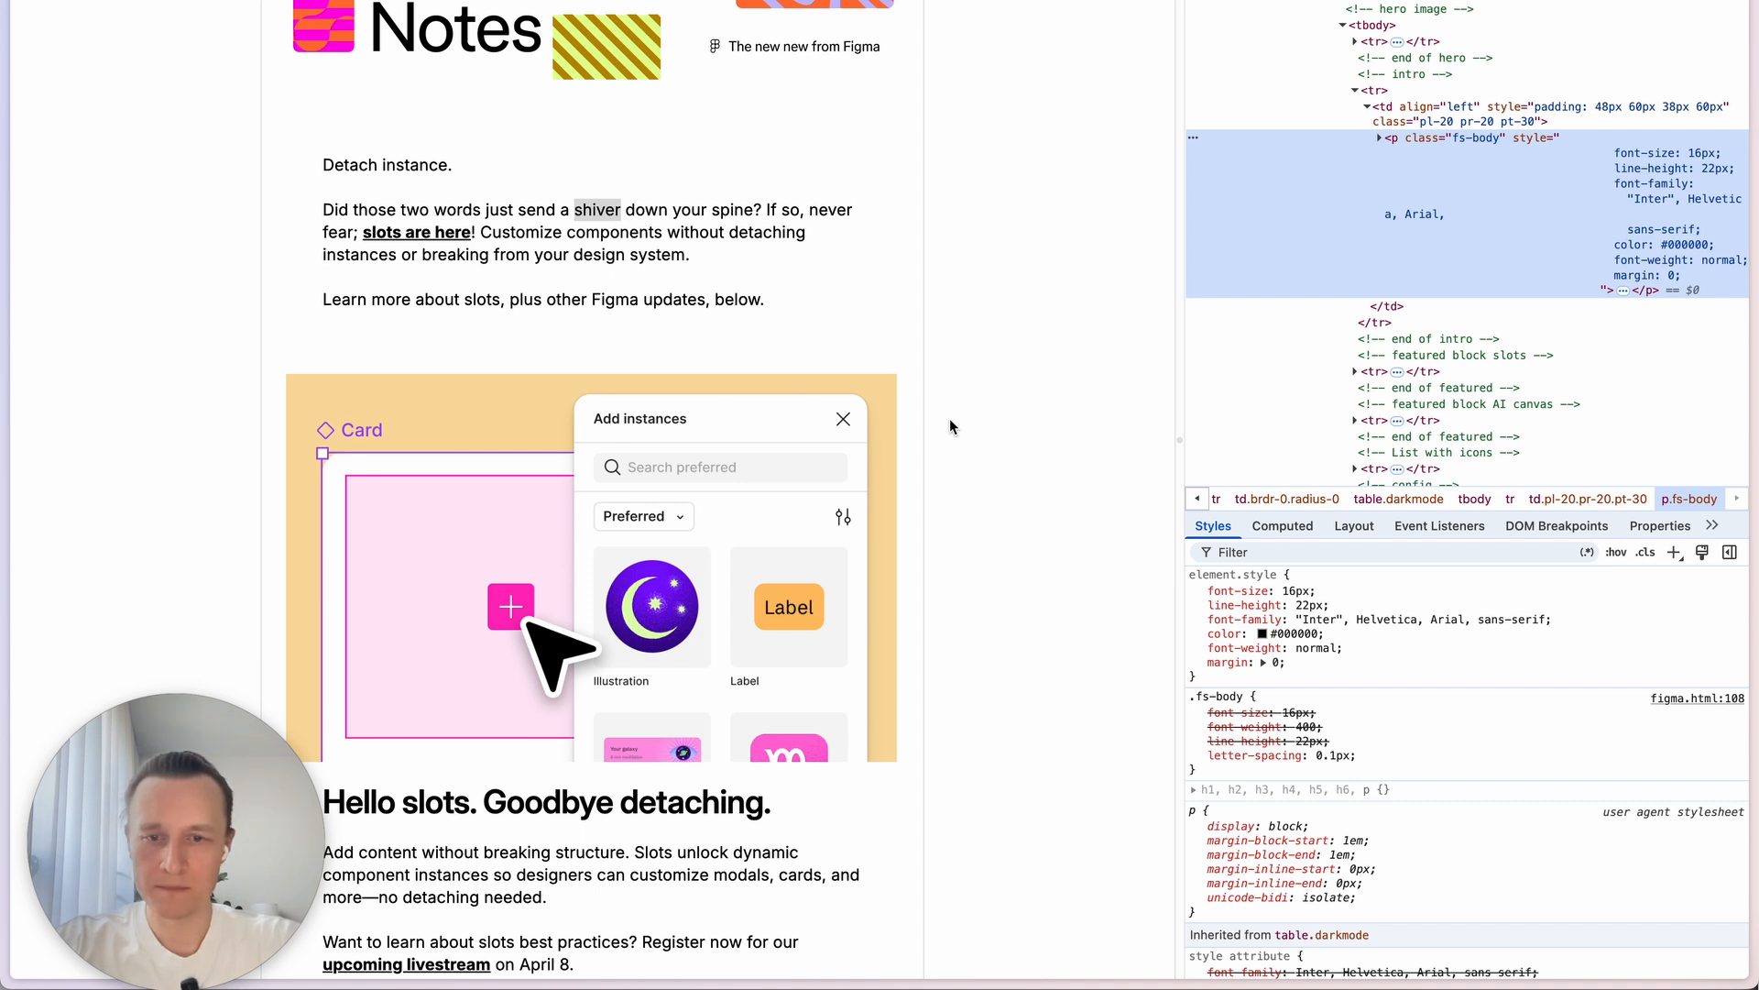
pyautogui.press('super+Tab')
pyautogui.click(972, 21)
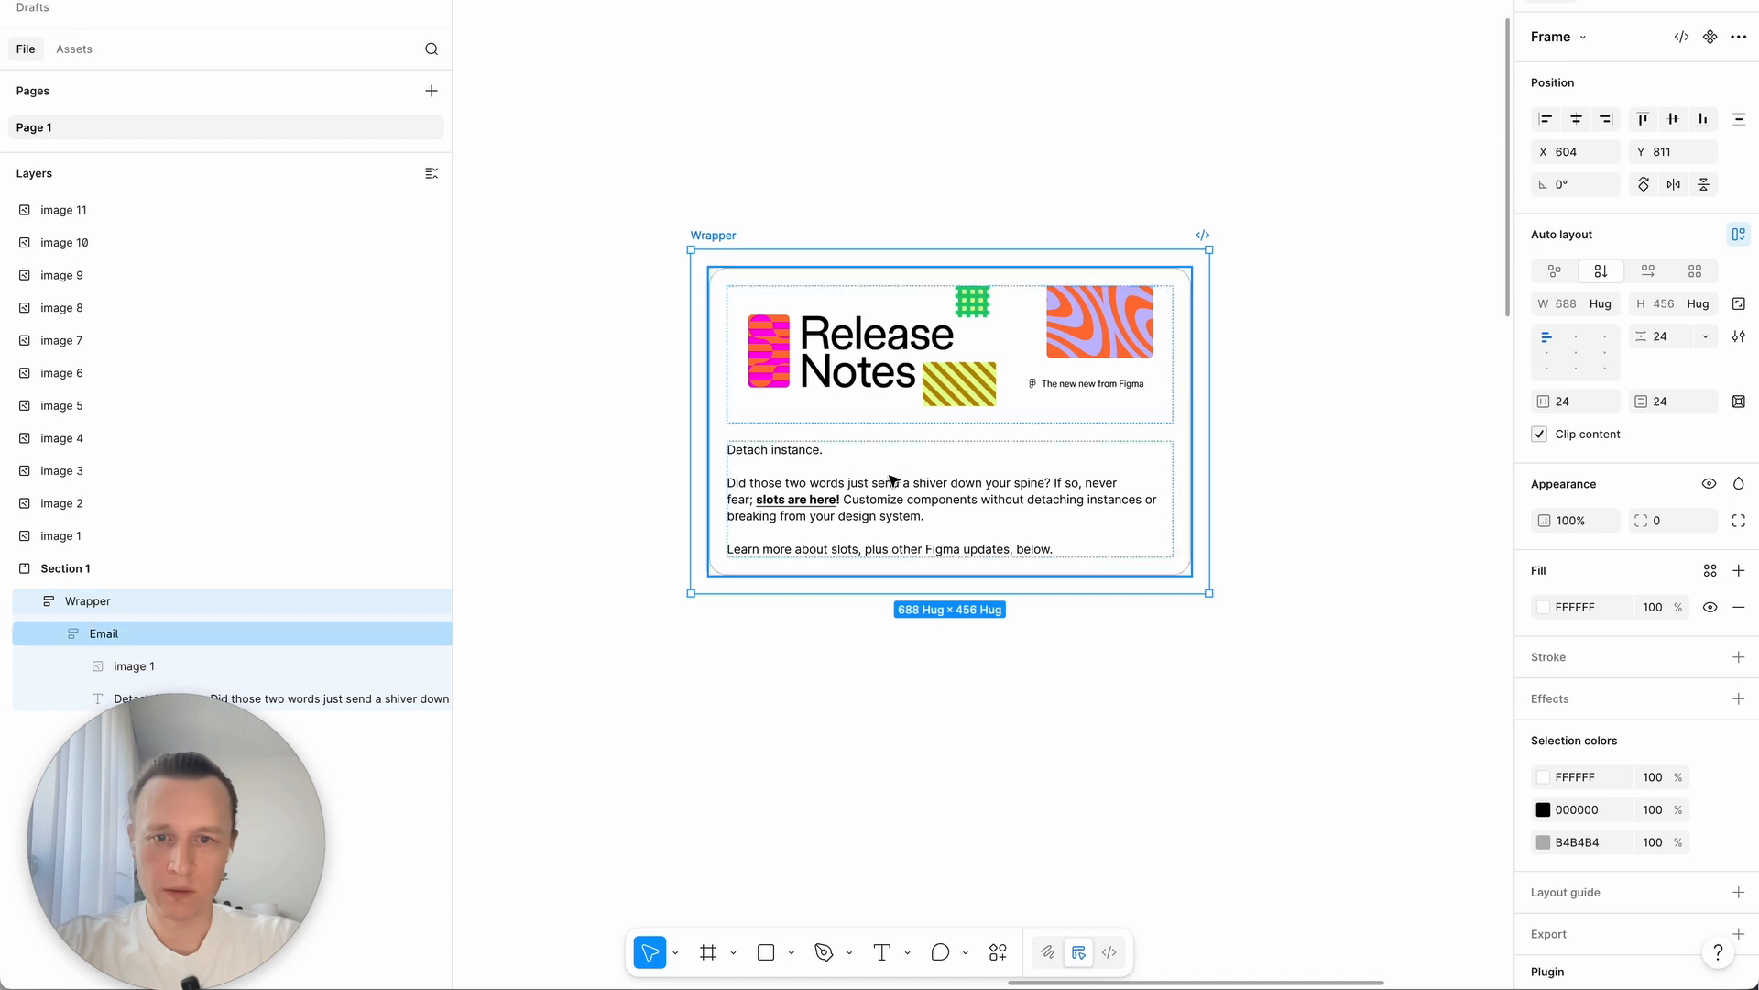
# Step: Wrap the intro text in its own auto layout frame inside the Email frame and select that new frame
pyautogui.click(884, 491)
pyautogui.moveTo(219, 770); pyautogui.dragTo(1466, 762)
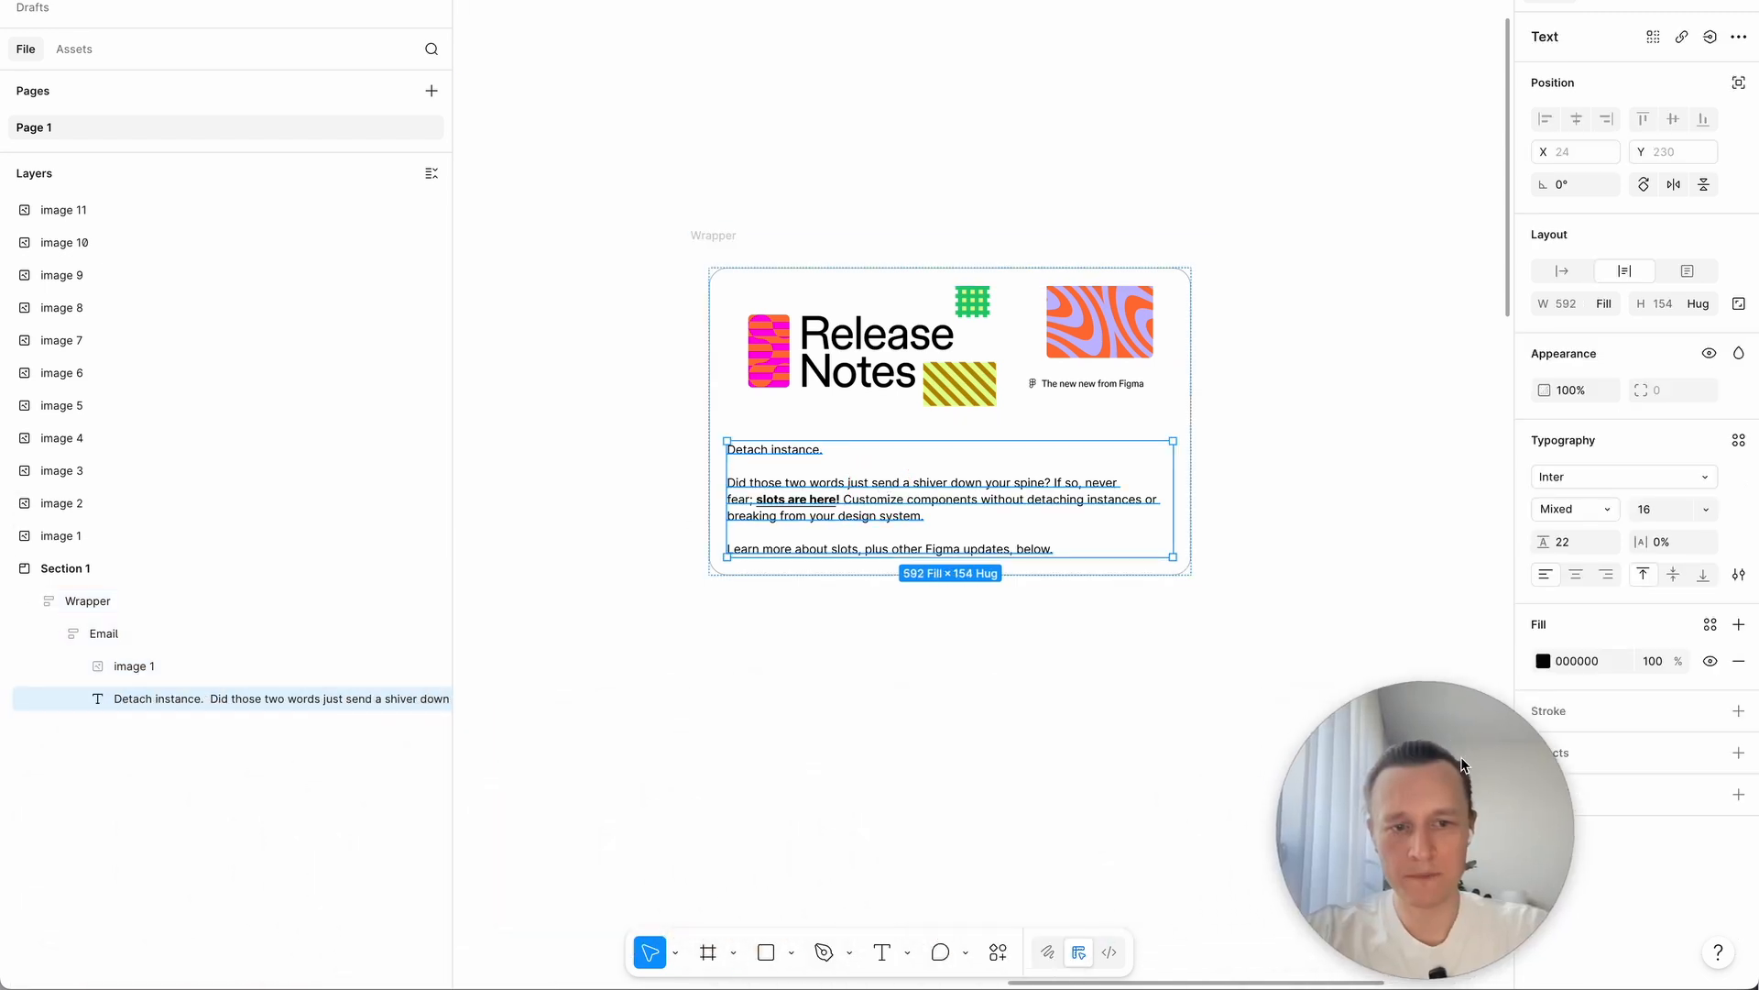
pyautogui.scroll(5, 930, 513)
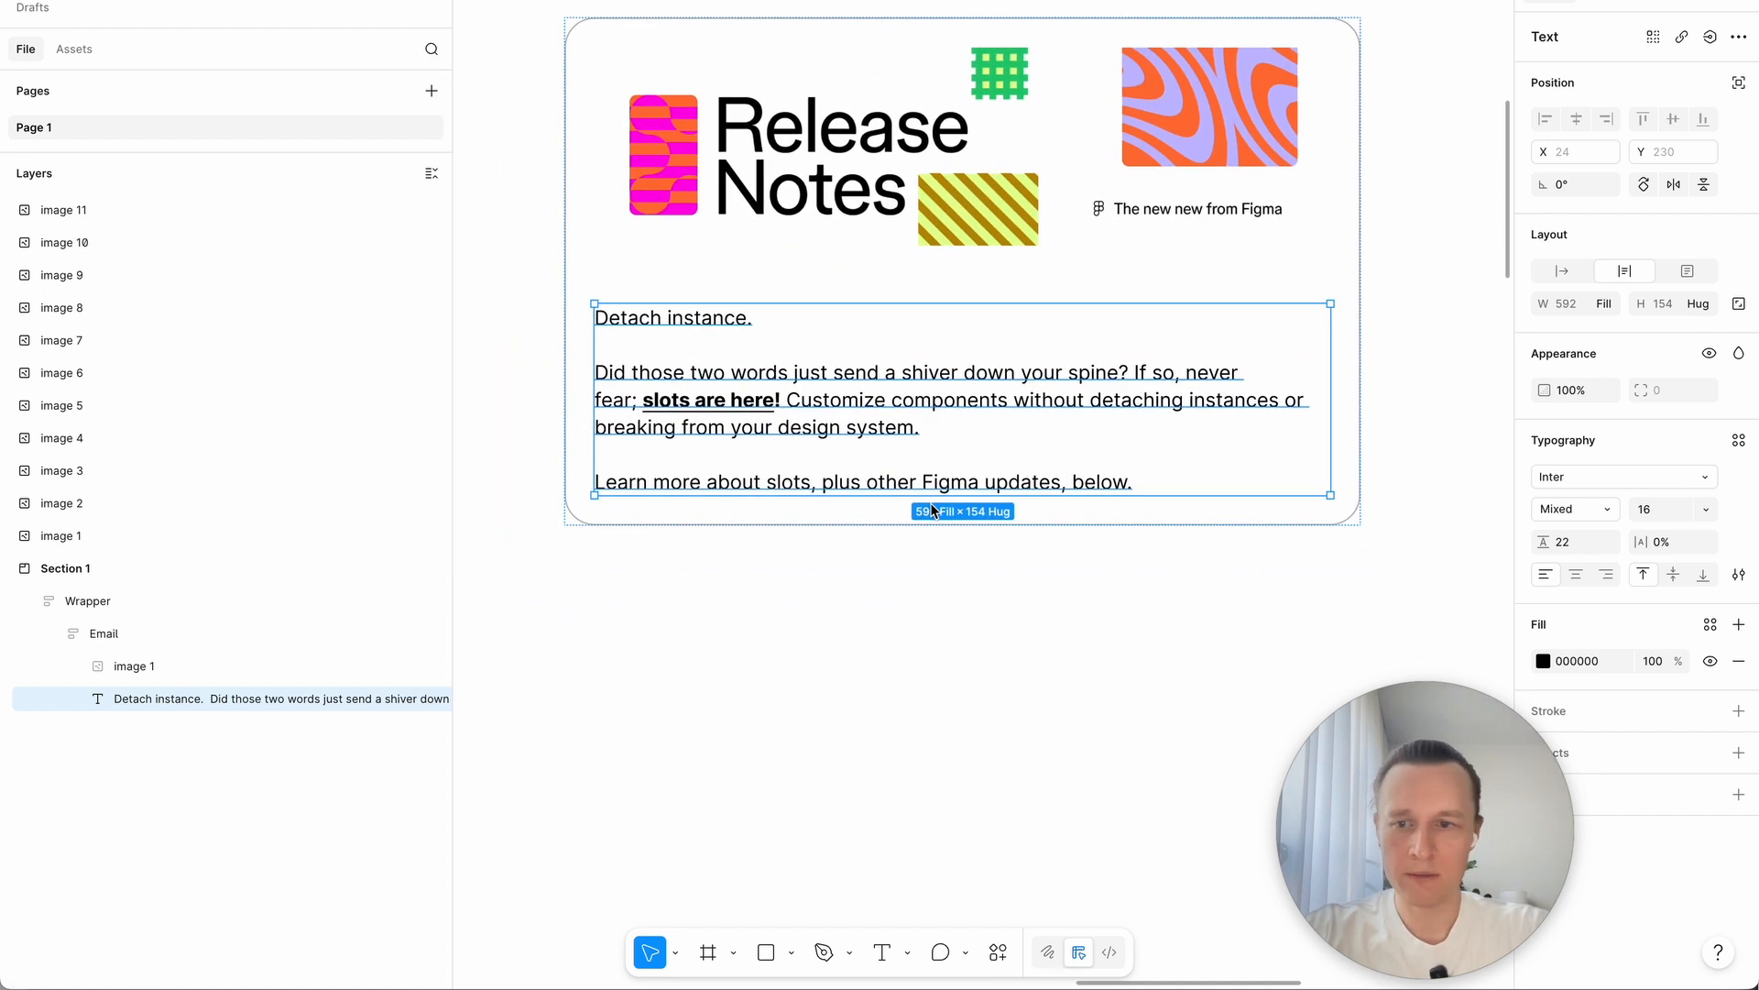
pyautogui.hotkey('shift', 'a')
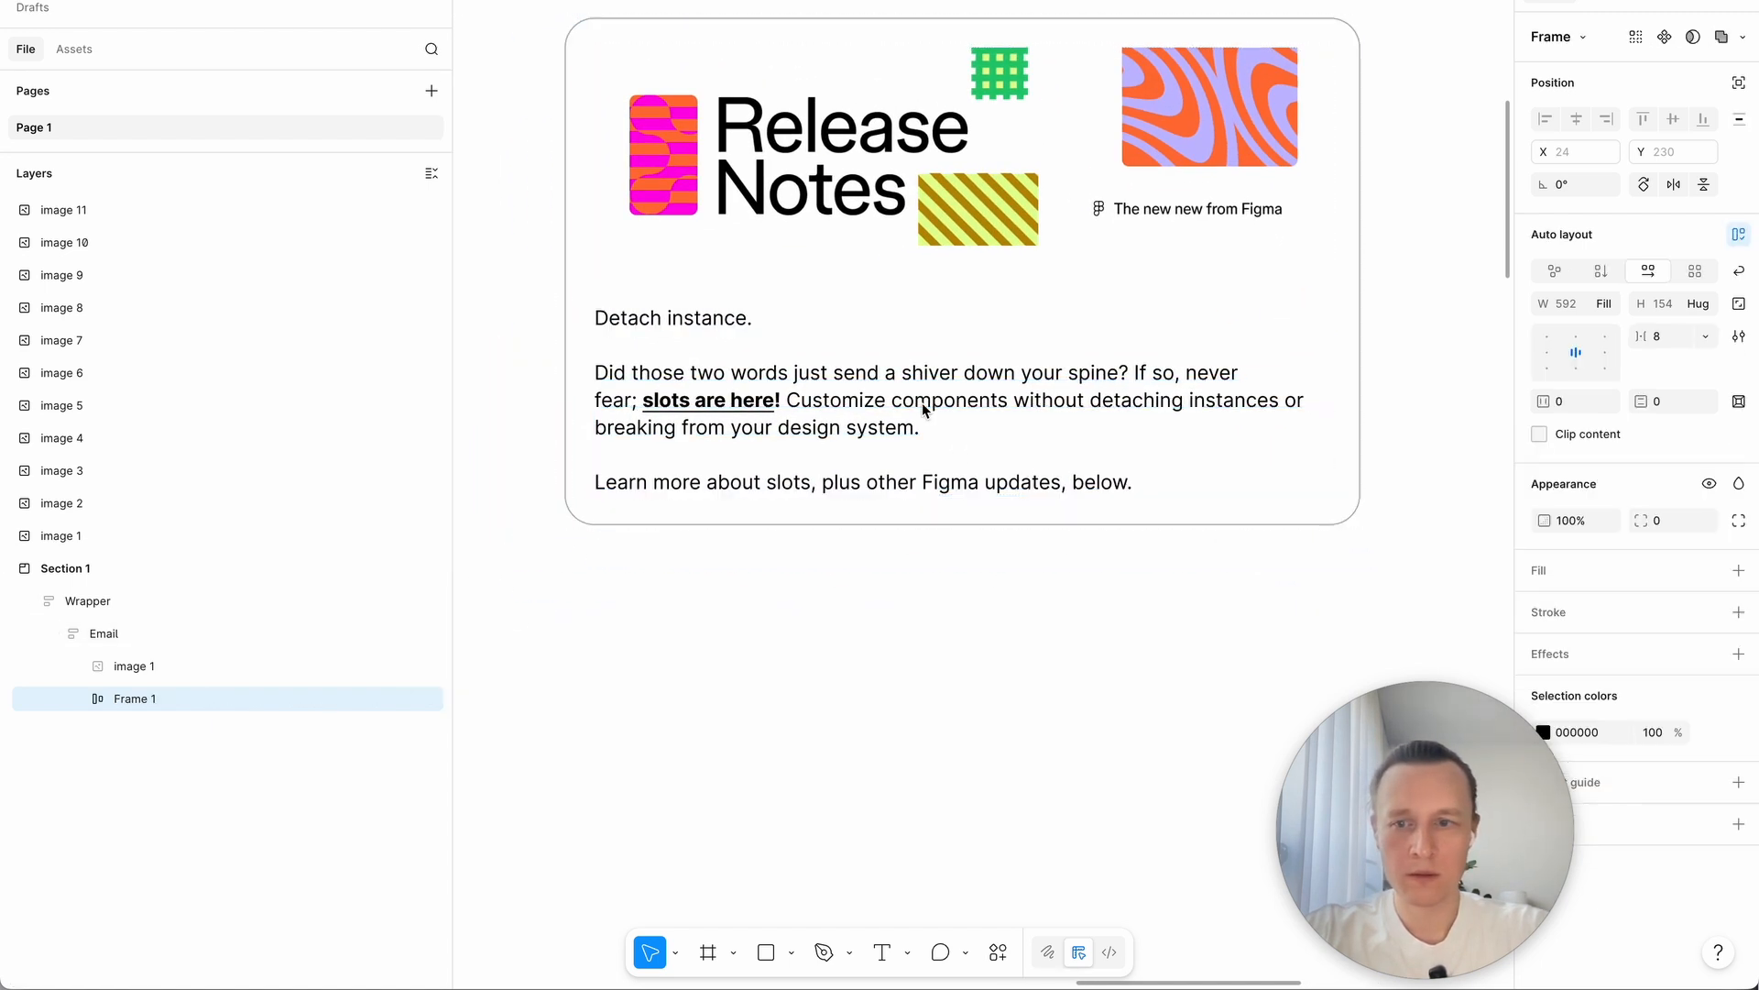
pyautogui.click(81, 700)
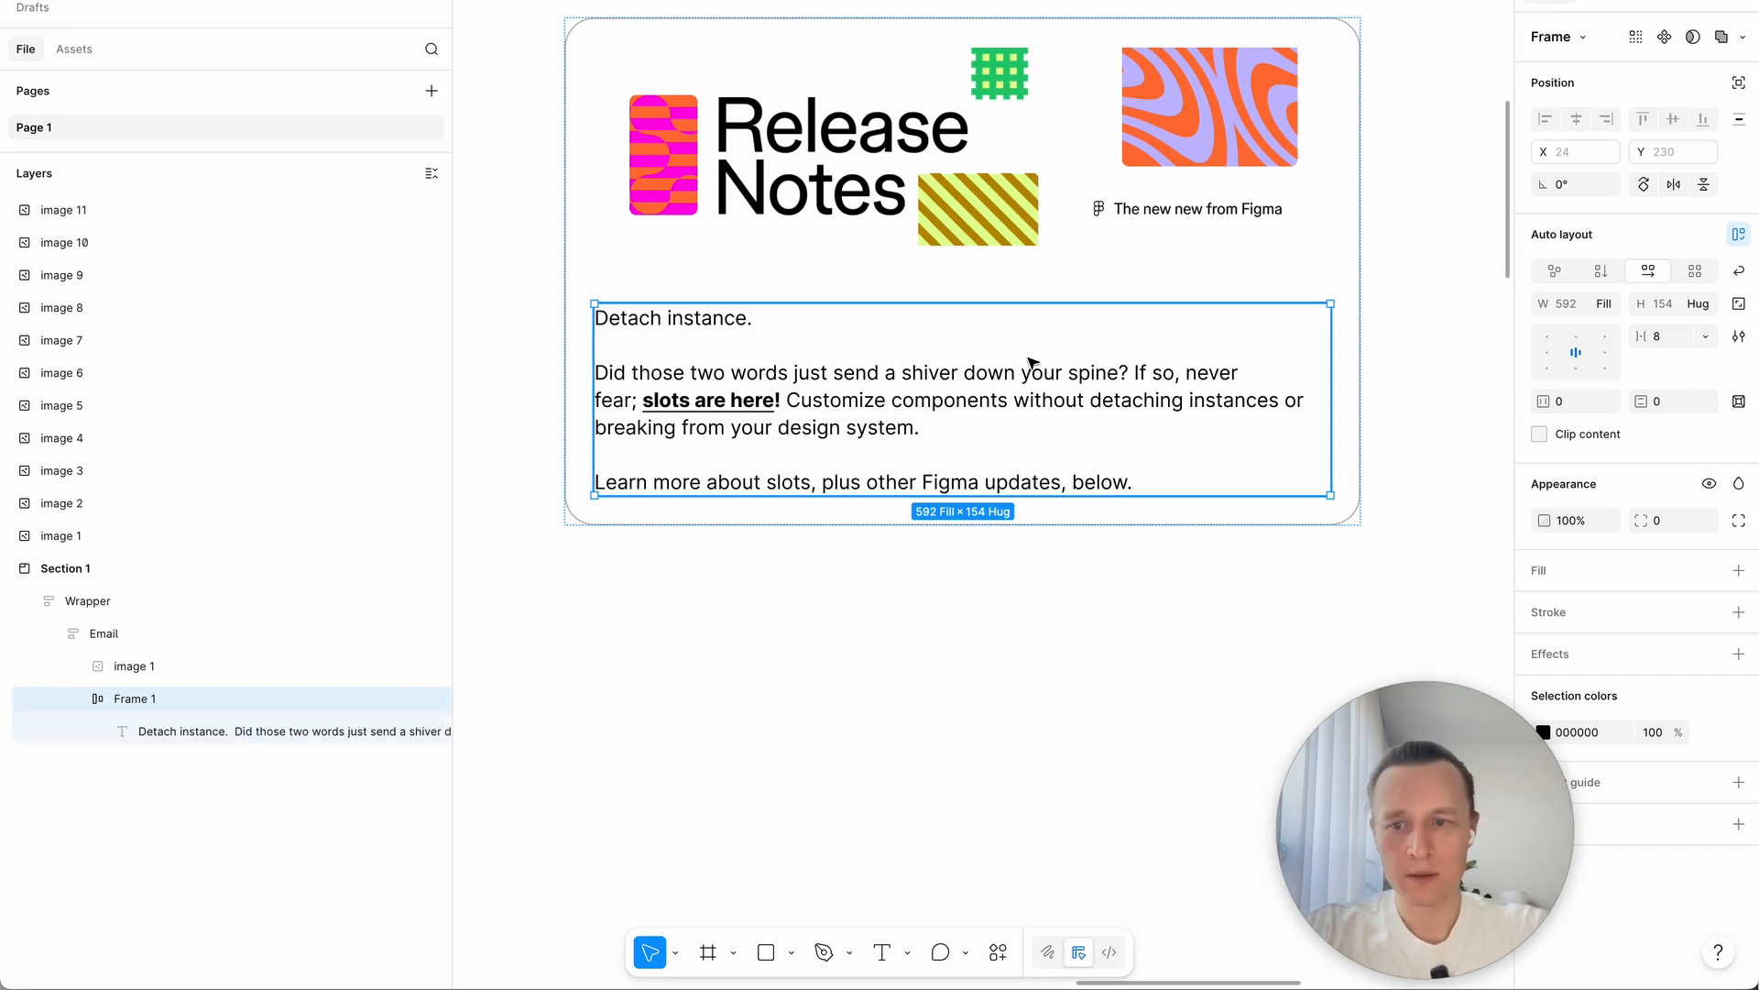
pyautogui.click(244, 731)
pyautogui.click(229, 698)
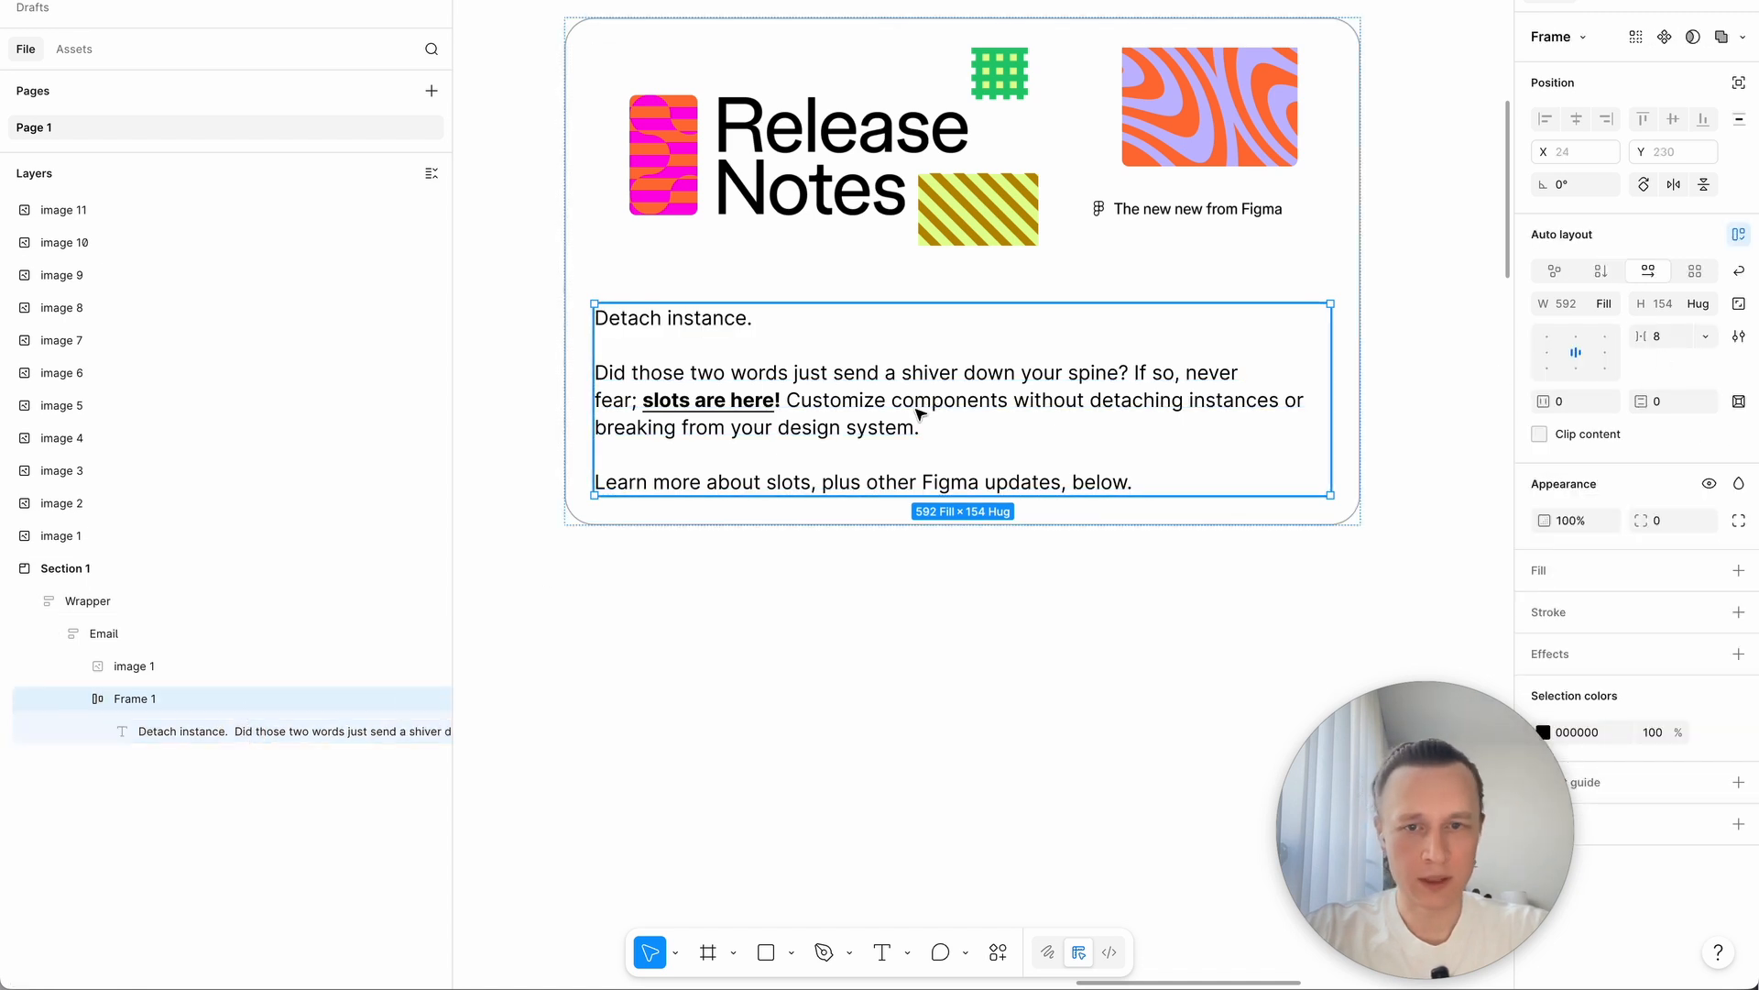
# Step: Set the horizontal padding of the frame around the intro text to 32
pyautogui.click(1572, 403)
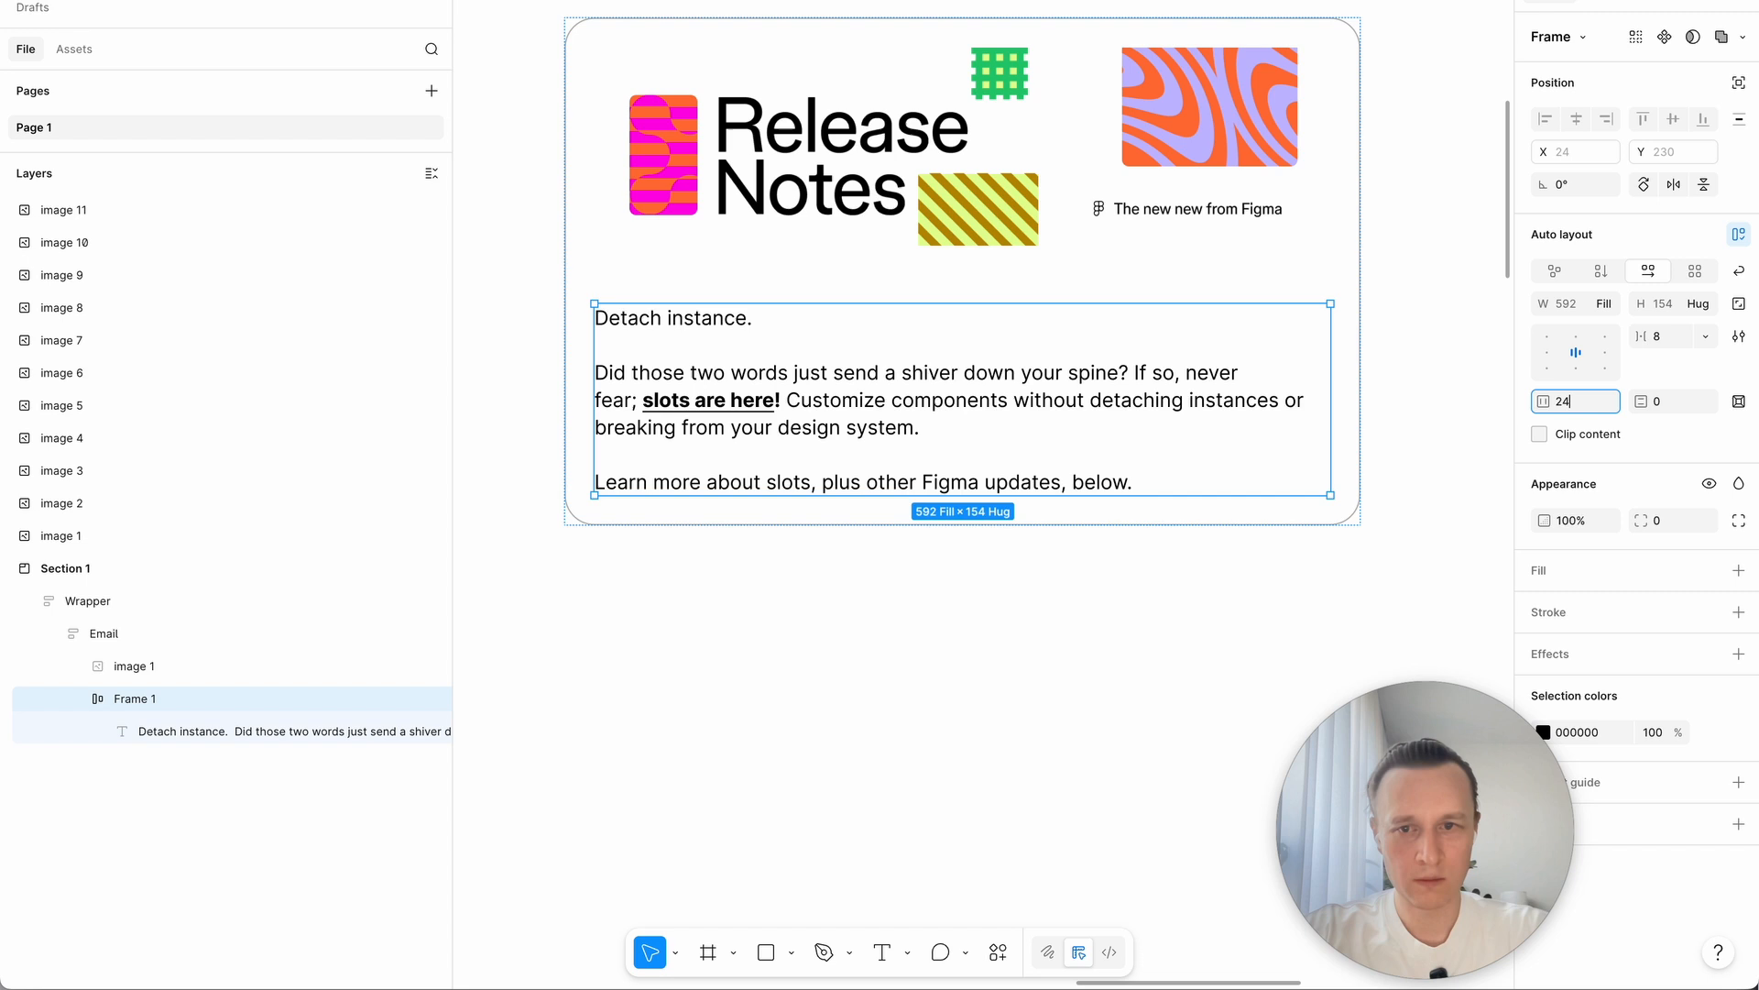
pyautogui.write('24')
pyautogui.press('Tab')
pyautogui.click(1567, 403)
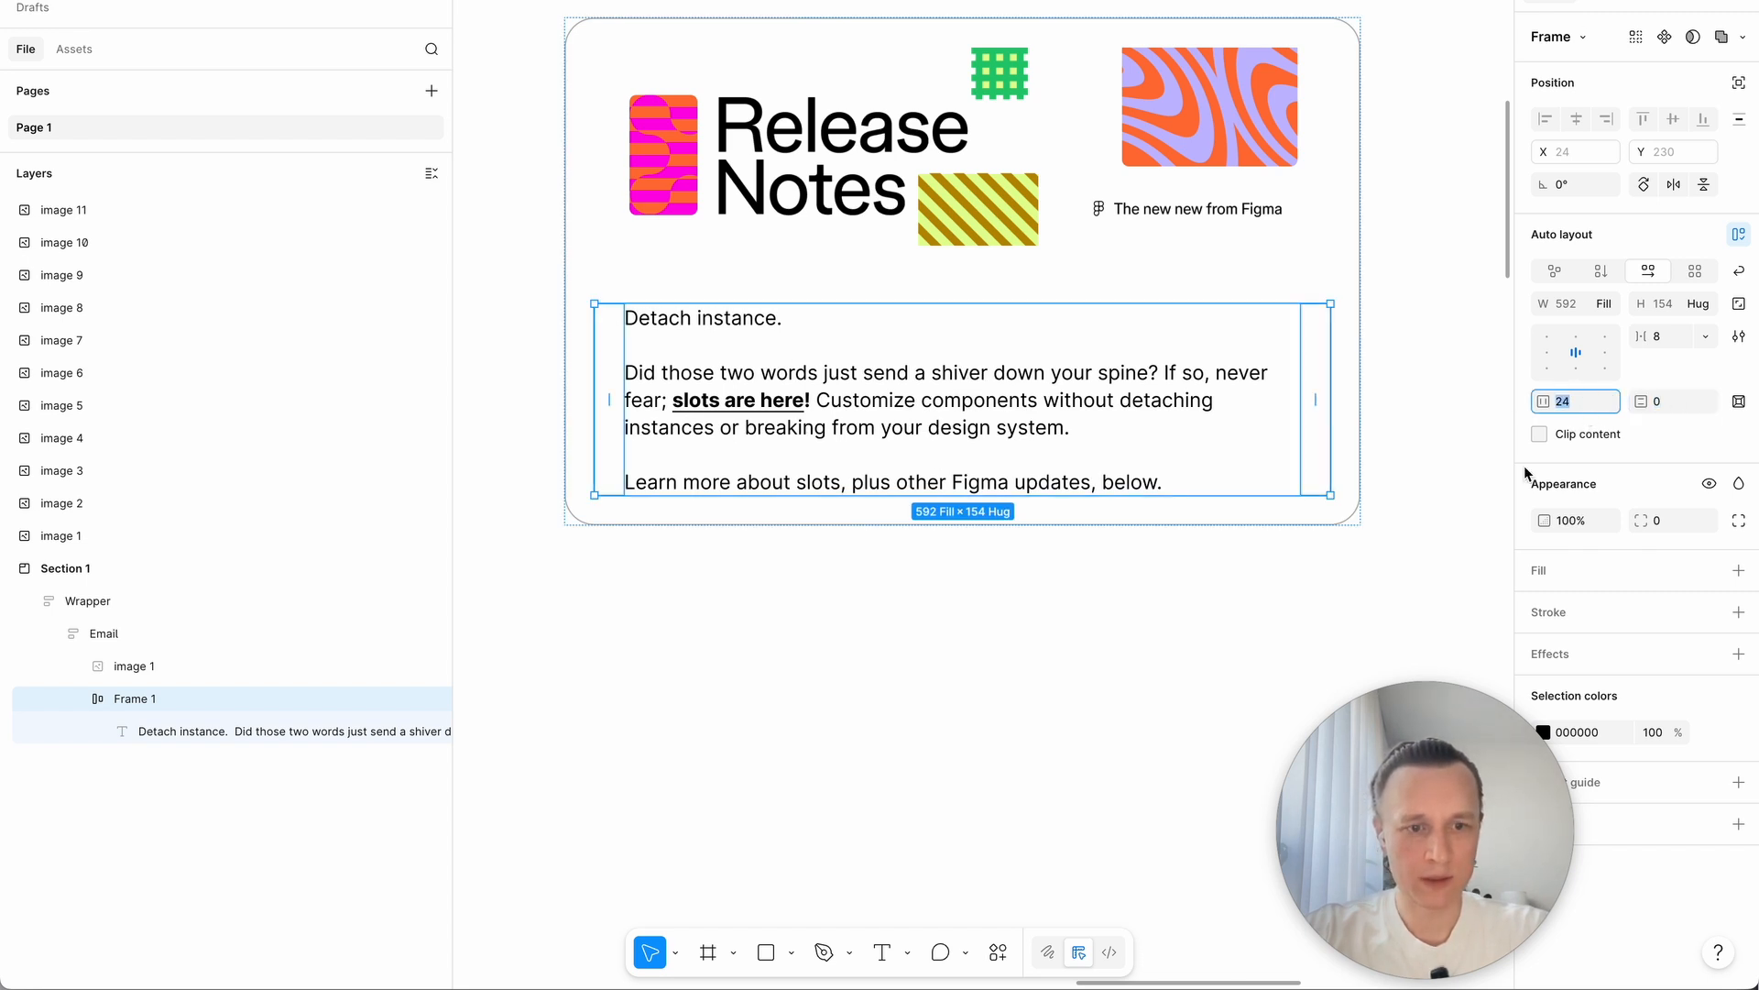
pyautogui.press('Return')
pyautogui.click(934, 687)
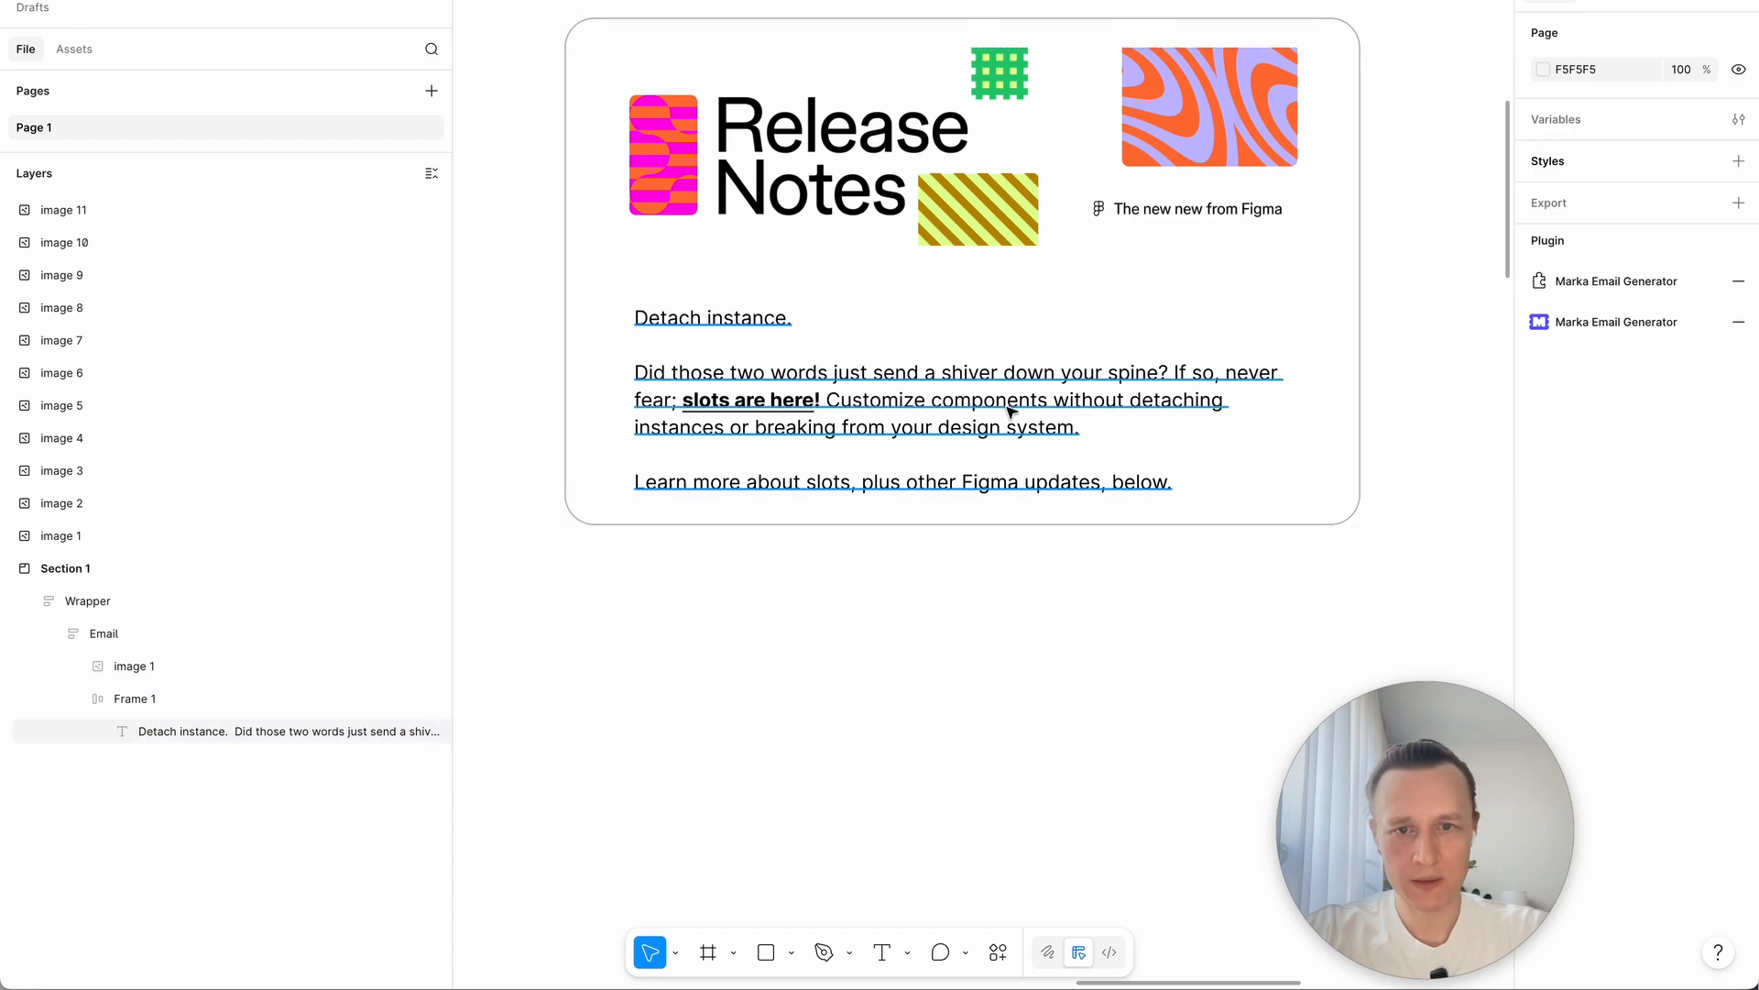
pyautogui.click(1001, 424)
pyautogui.click(911, 668)
pyautogui.scroll(-2, 922, 671)
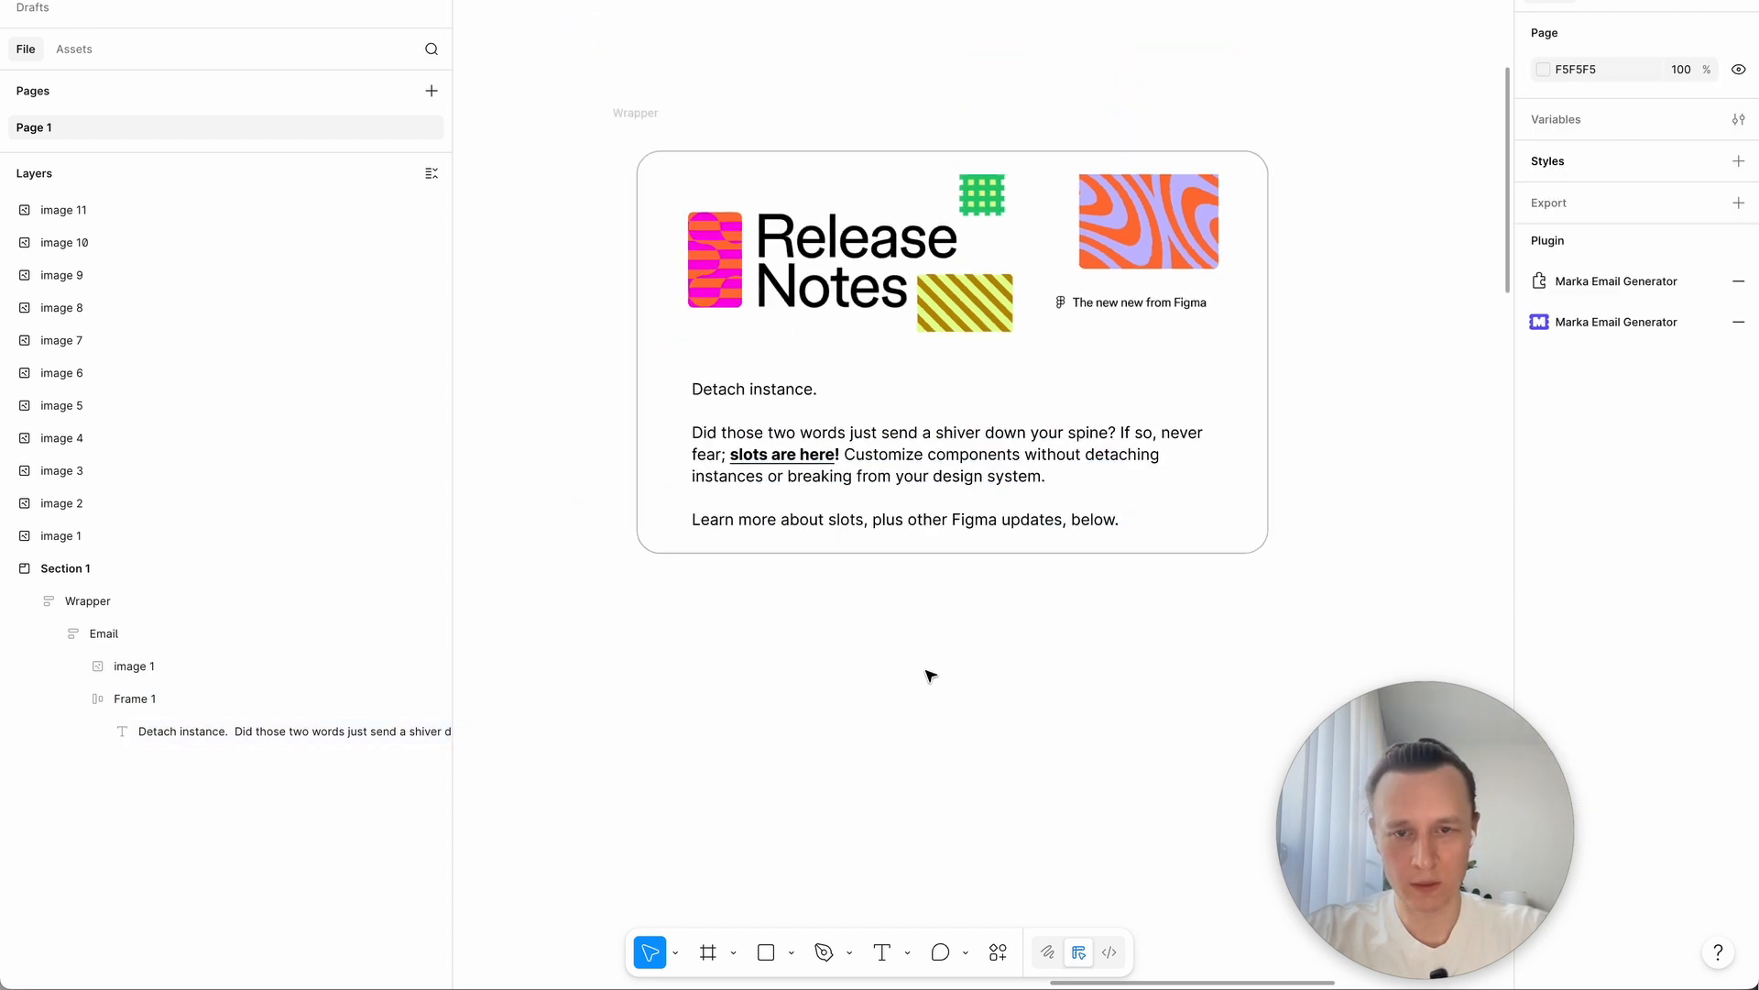
# Step: Preview the Wrapper frame in the Marka Email Generator plugin at a narrow mobile width, and close the plugin
pyautogui.click(1557, 322)
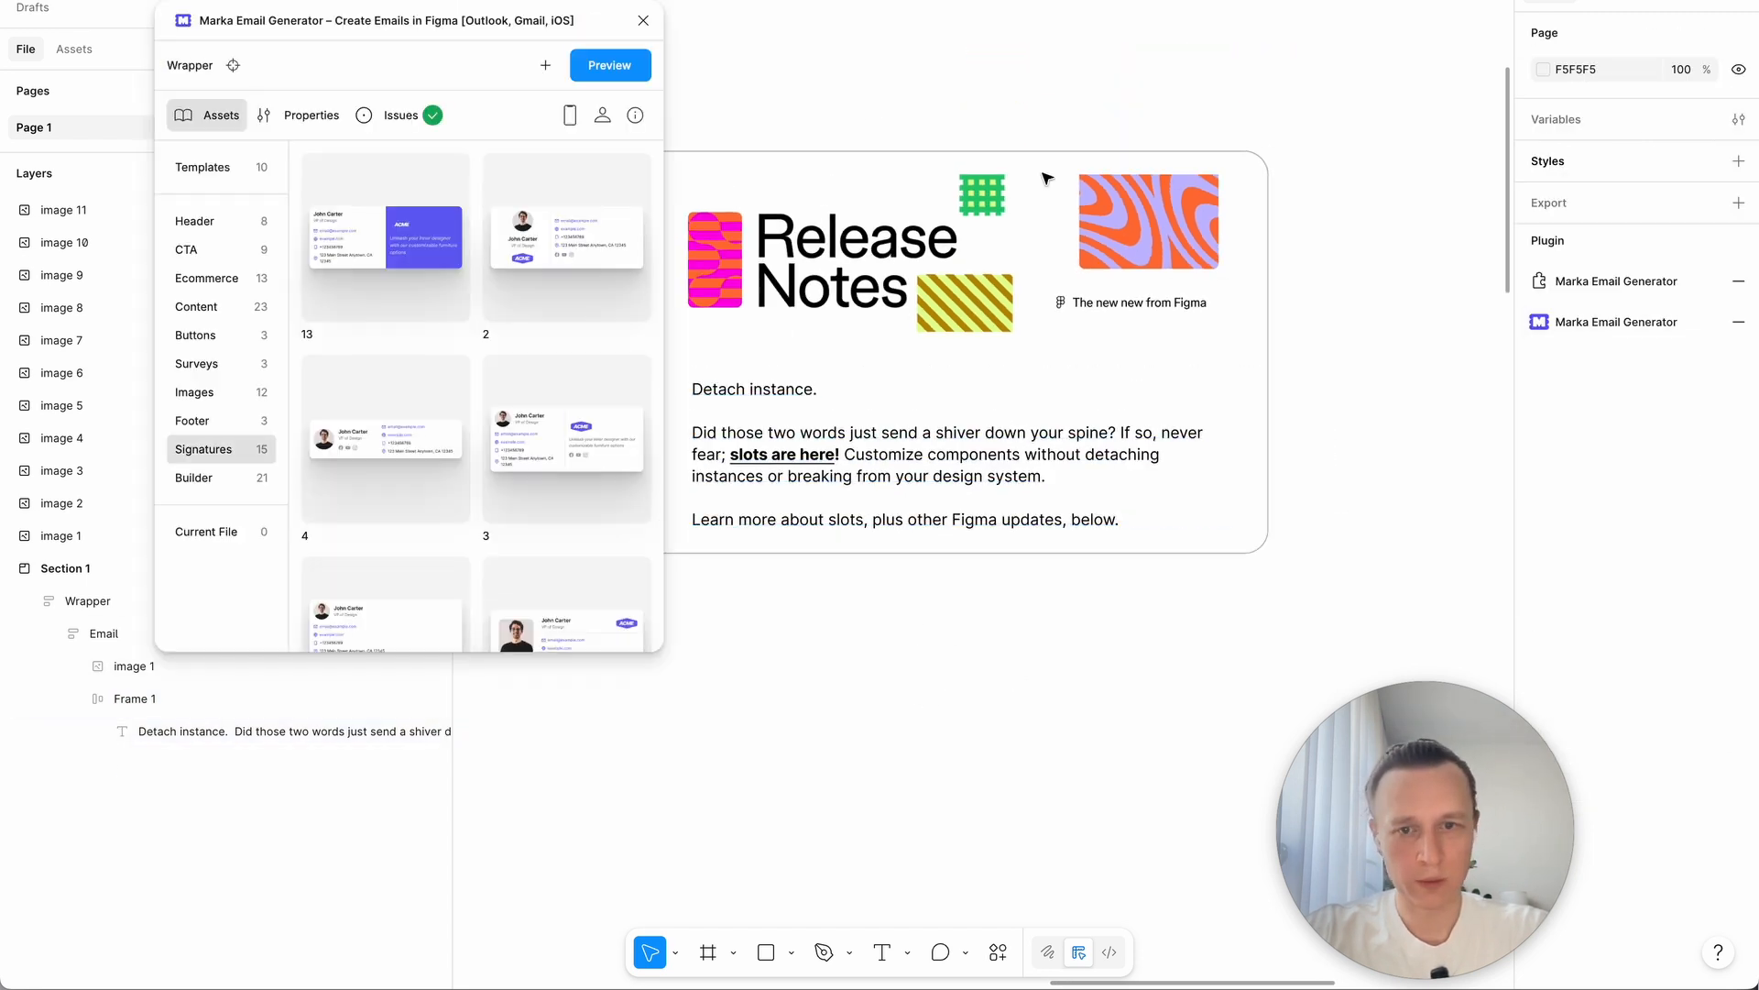
pyautogui.click(1001, 443)
pyautogui.hotkey('shift', 'Return')
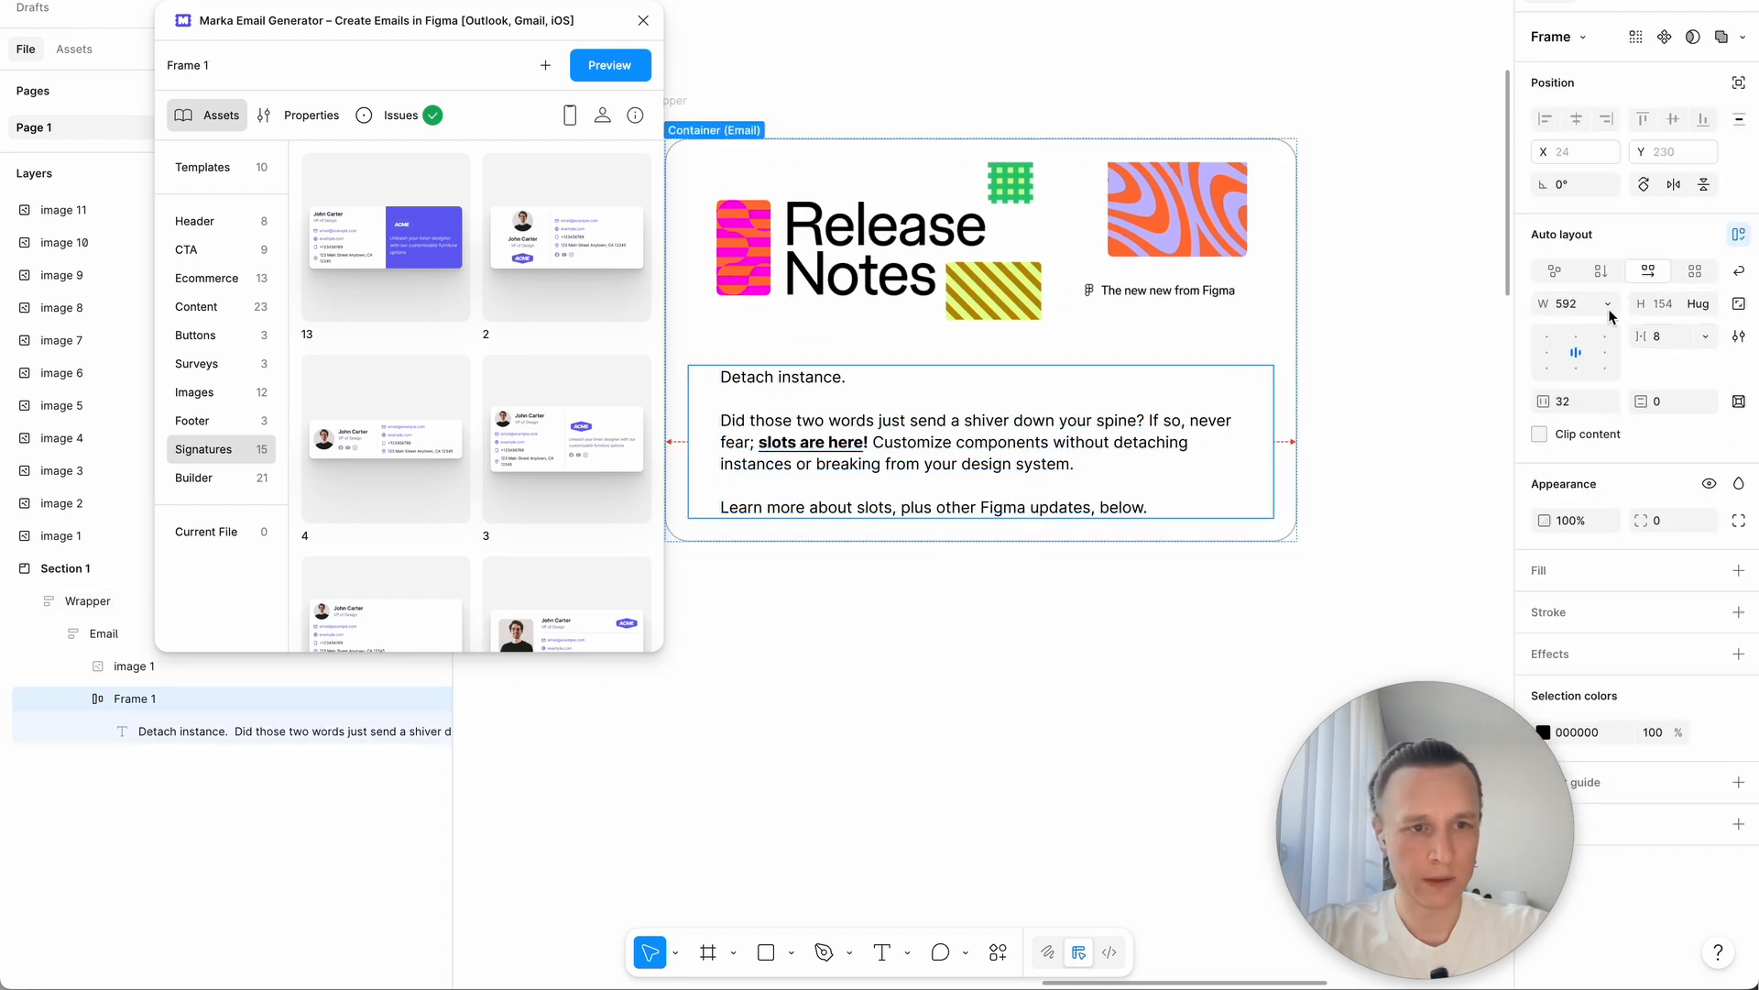
pyautogui.press('Return')
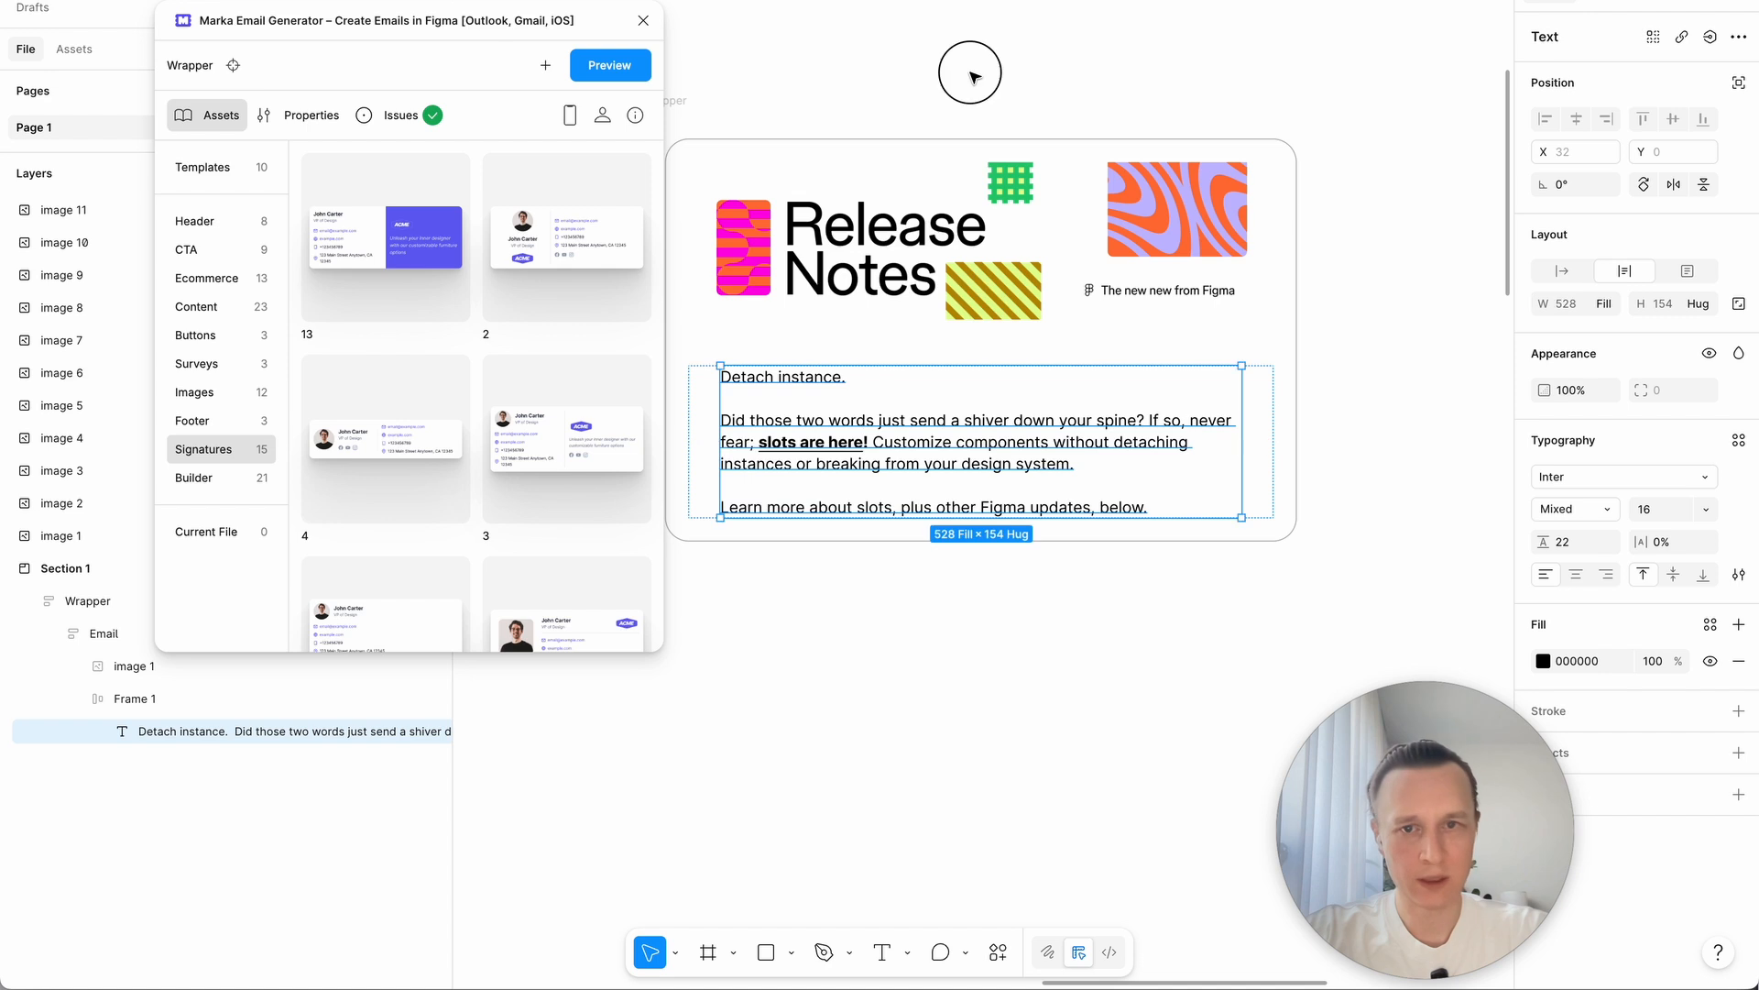
pyautogui.click(974, 71)
pyautogui.click(610, 66)
pyautogui.moveTo(1036, 843); pyautogui.dragTo(503, 829)
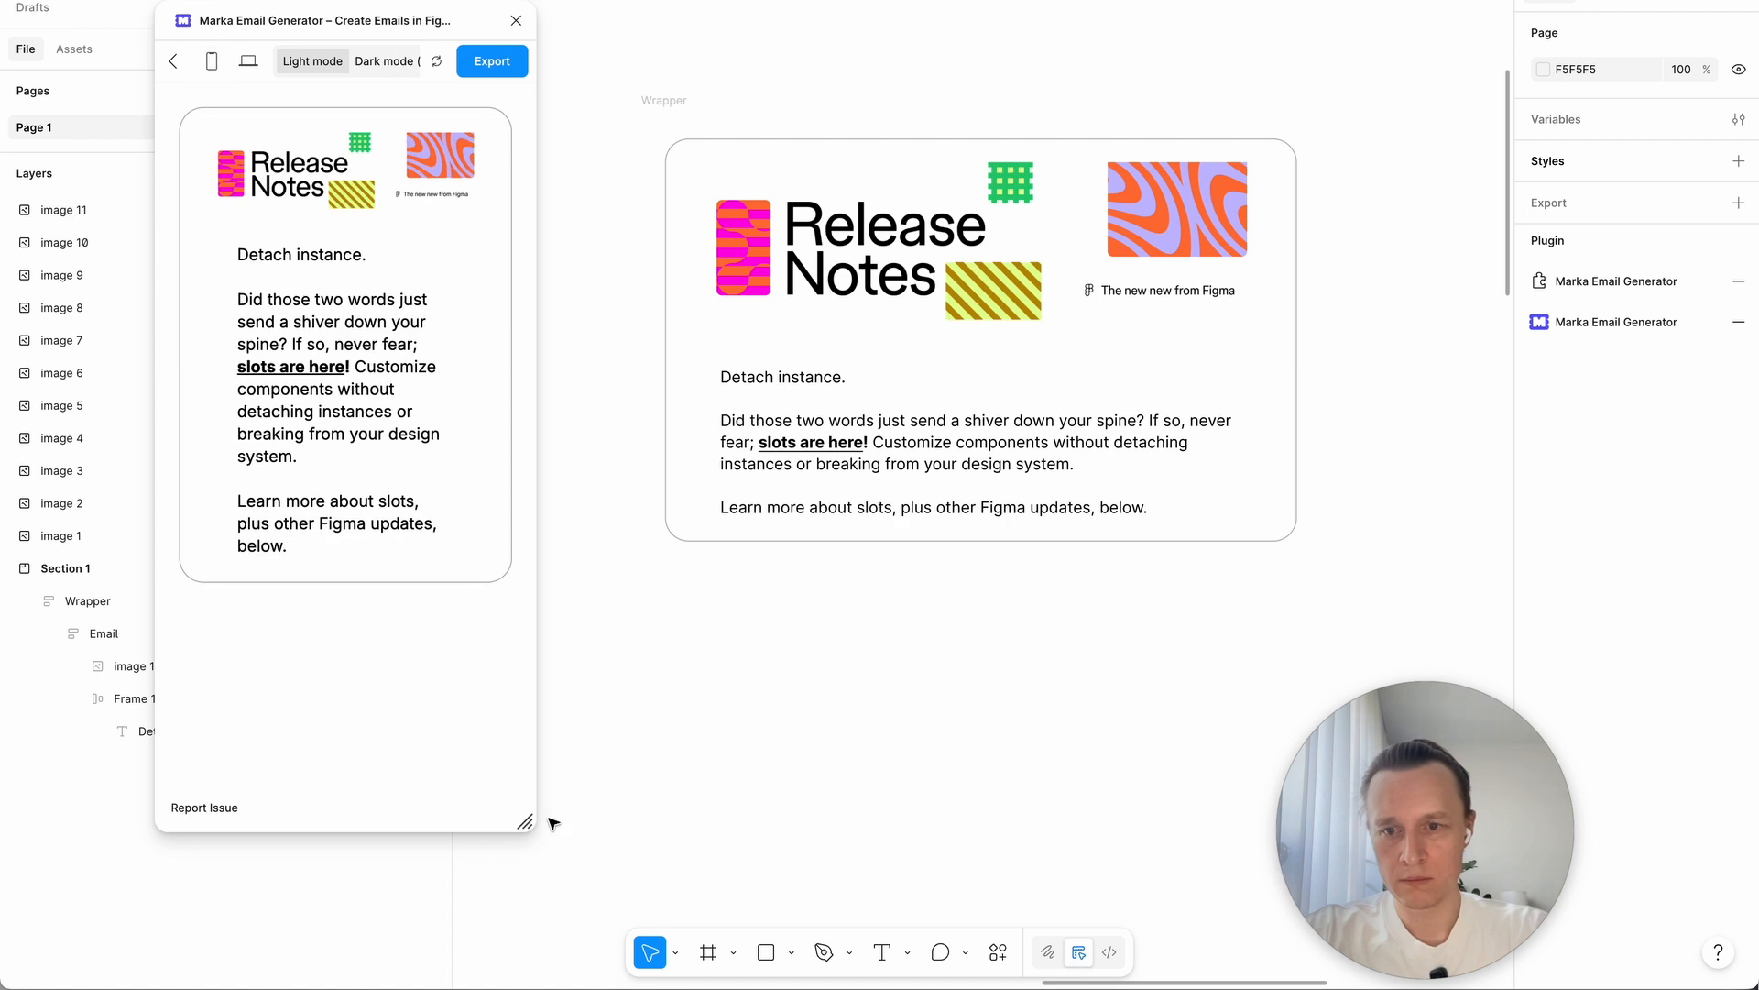
pyautogui.press('Escape')
pyautogui.scroll(-3, 821, 790)
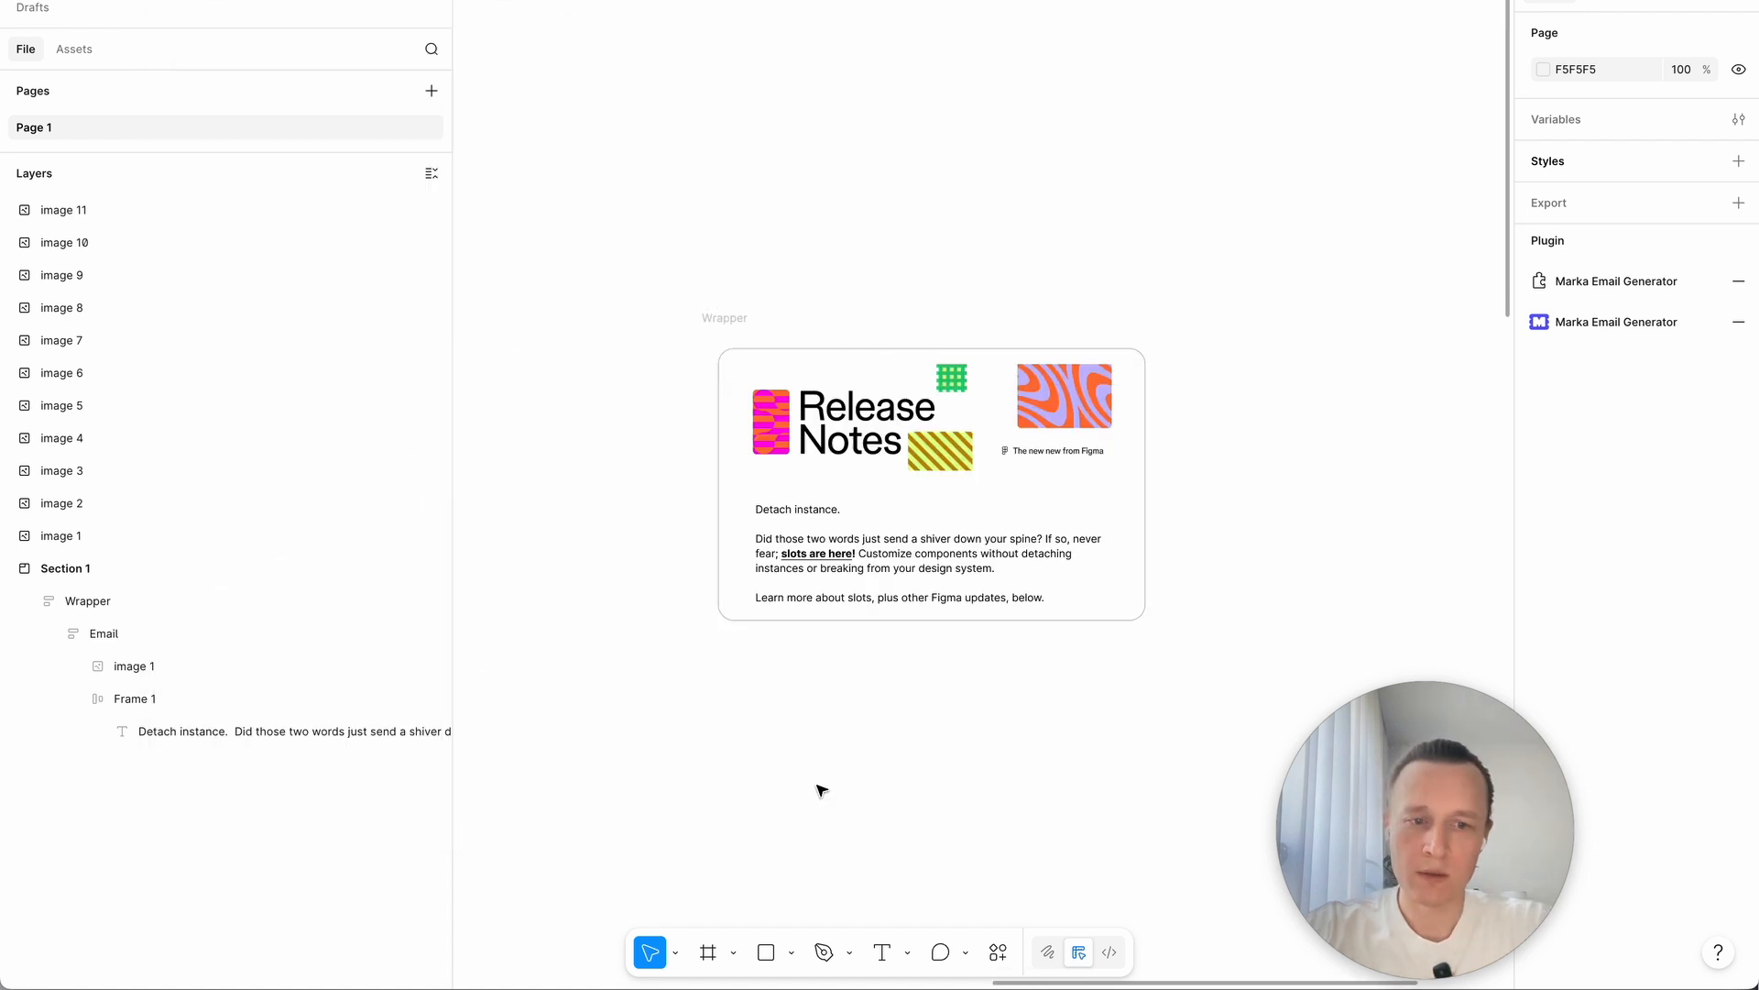
pyautogui.scroll(-1, 821, 790)
pyautogui.scroll(2, 821, 790)
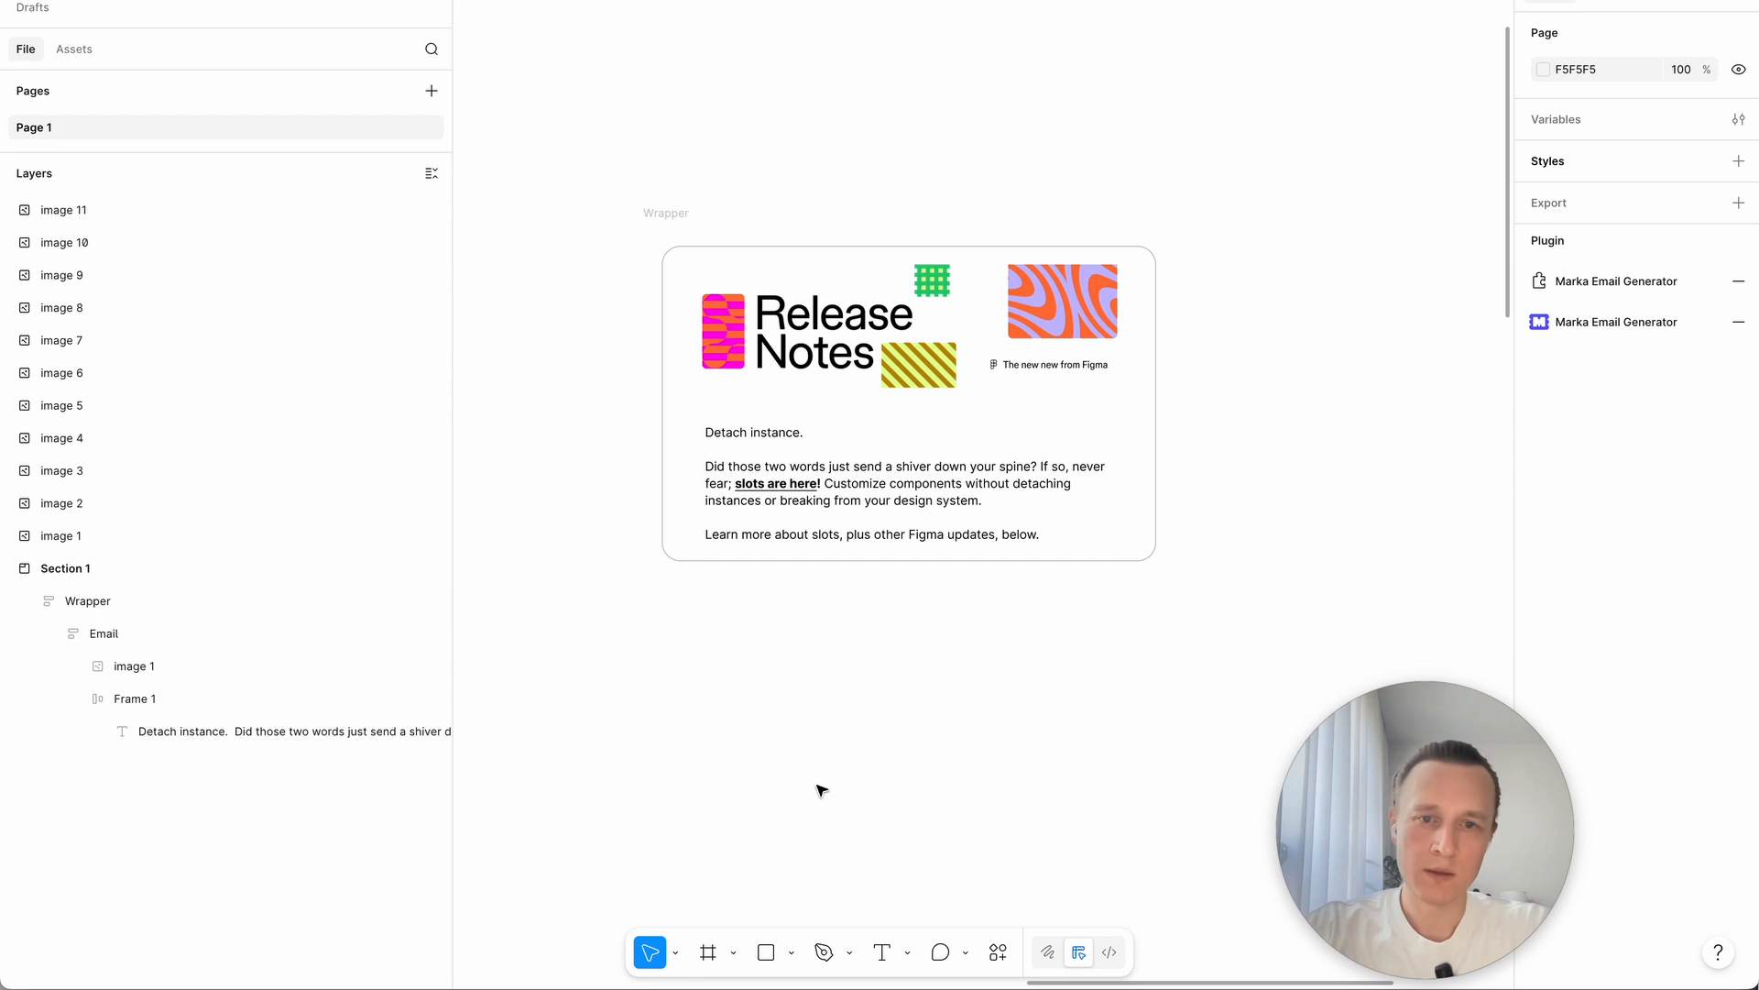
# Step: Set the intro text frame's left and right Padding on Mobile to 8 in the Marka Email Generator plugin's properties
pyautogui.click(910, 531)
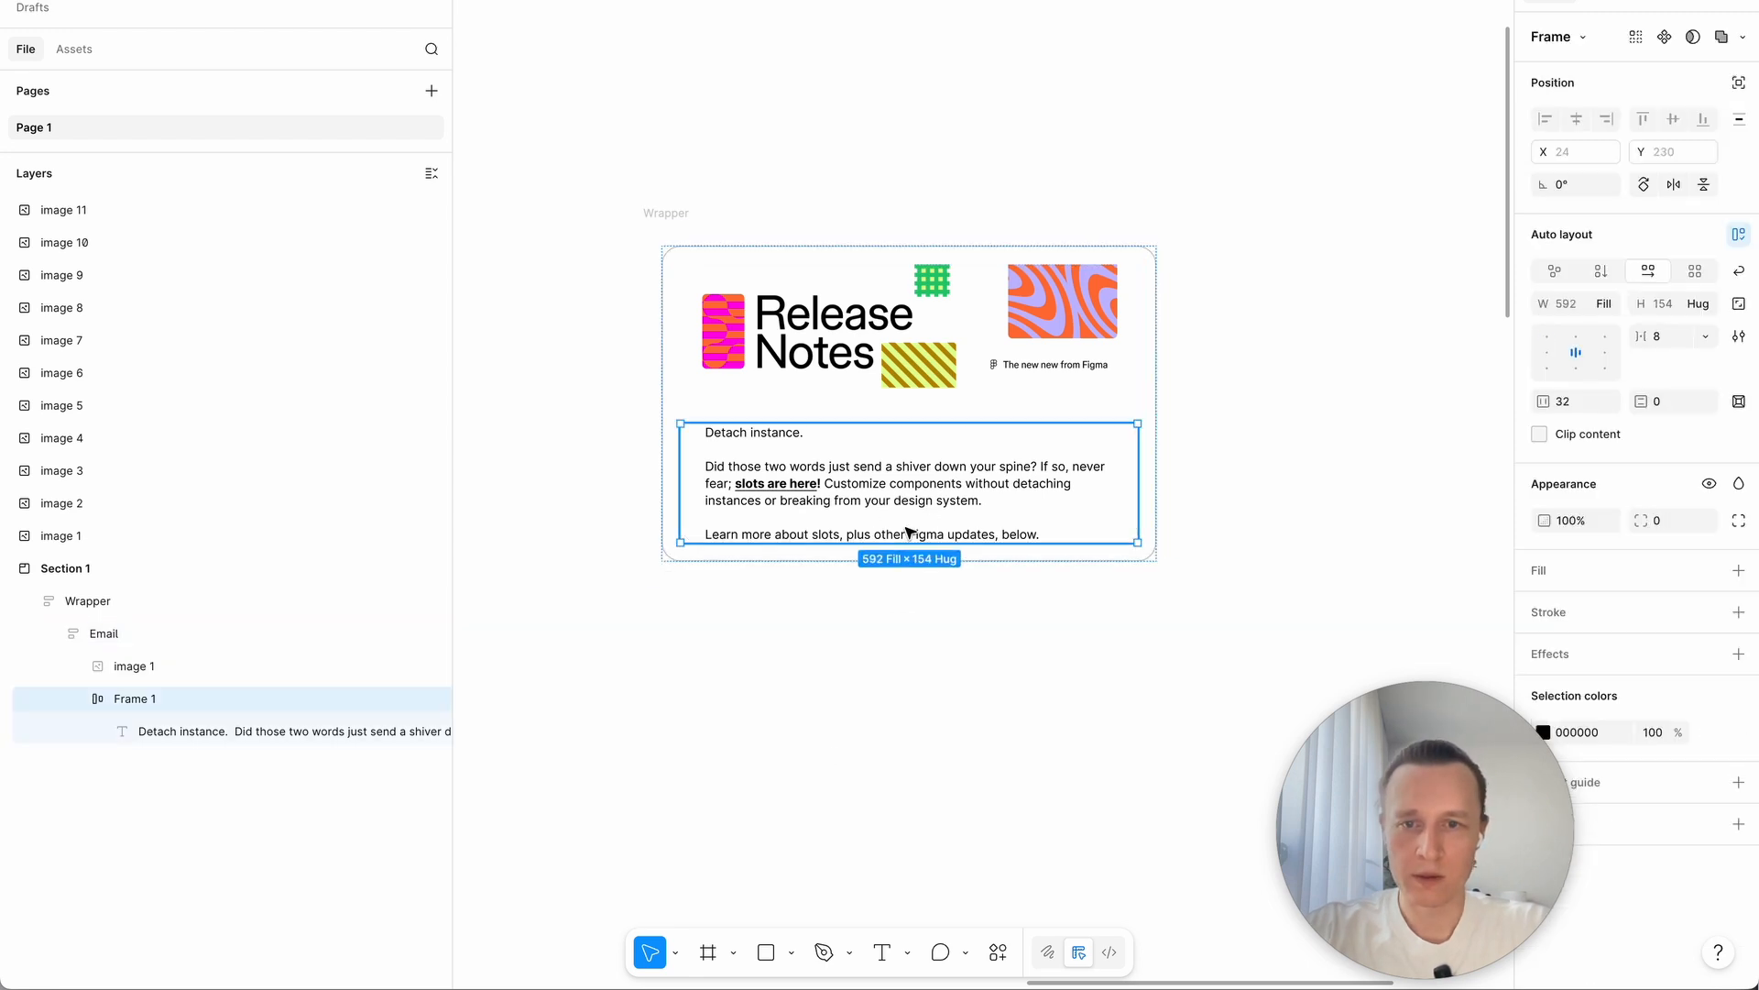
pyautogui.click(1319, 467)
pyautogui.press('super+alt+p')
pyautogui.click(1014, 500)
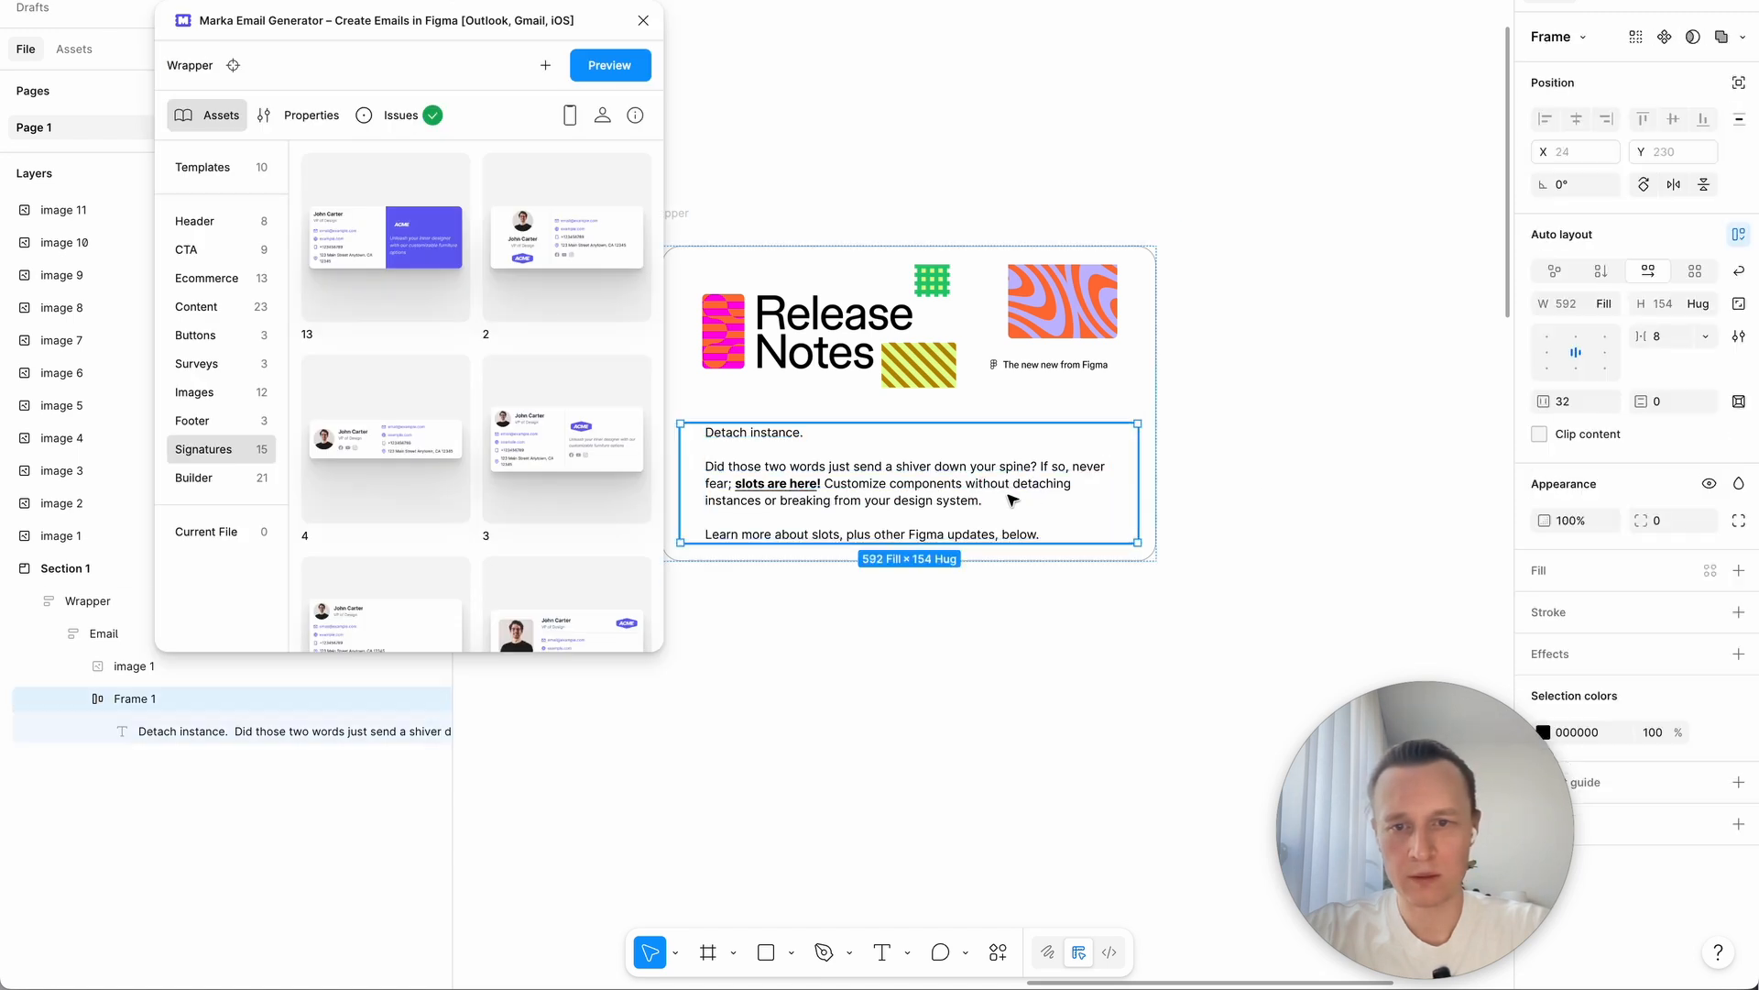
pyautogui.click(312, 129)
pyautogui.scroll(-5, 479, 463)
pyautogui.click(521, 449)
pyautogui.write('8')
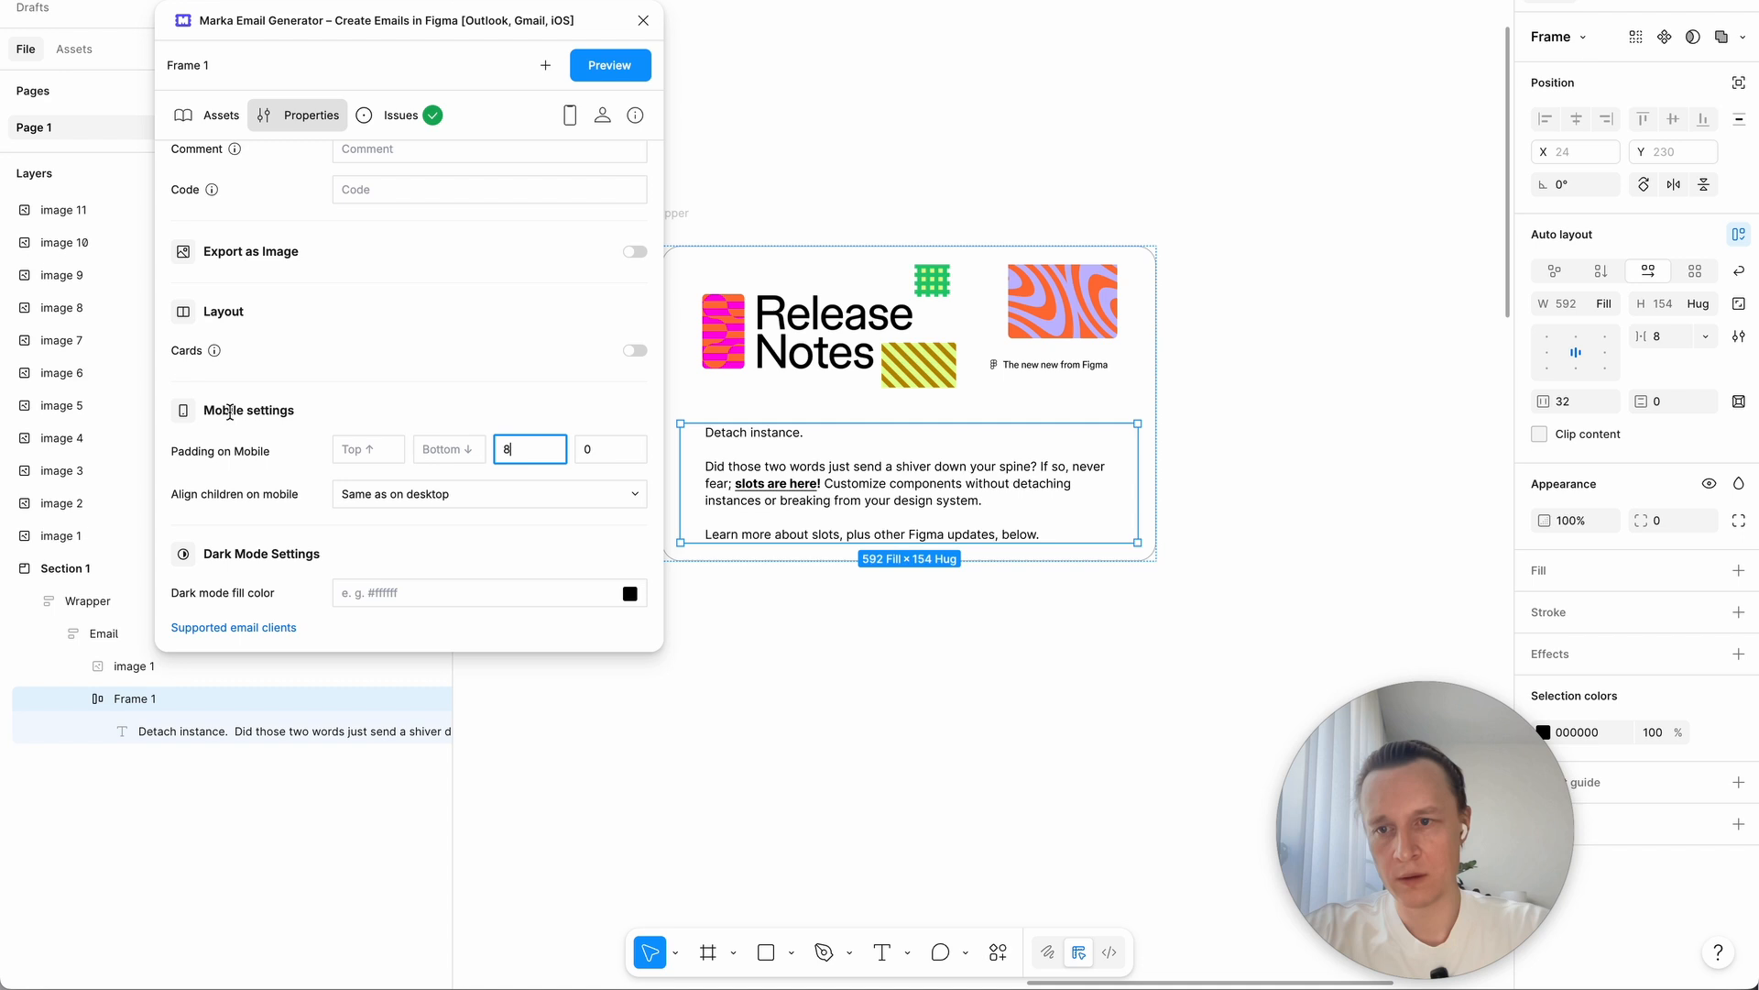
pyautogui.click(612, 448)
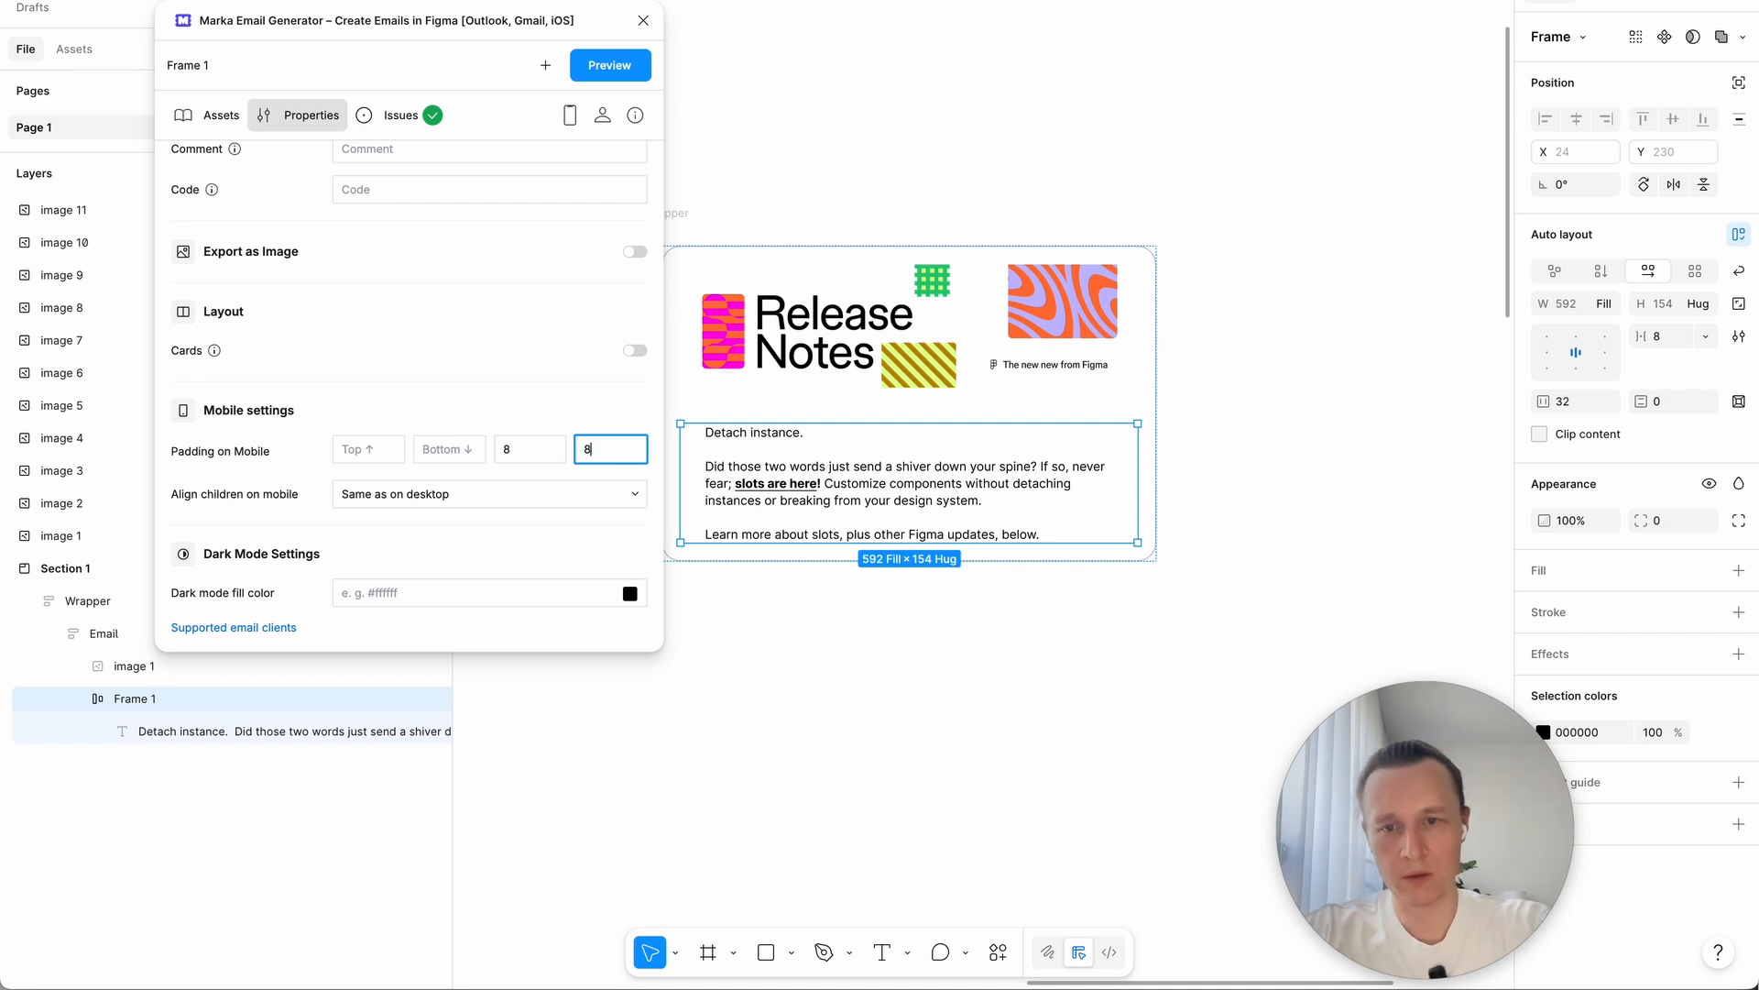
pyautogui.click(526, 415)
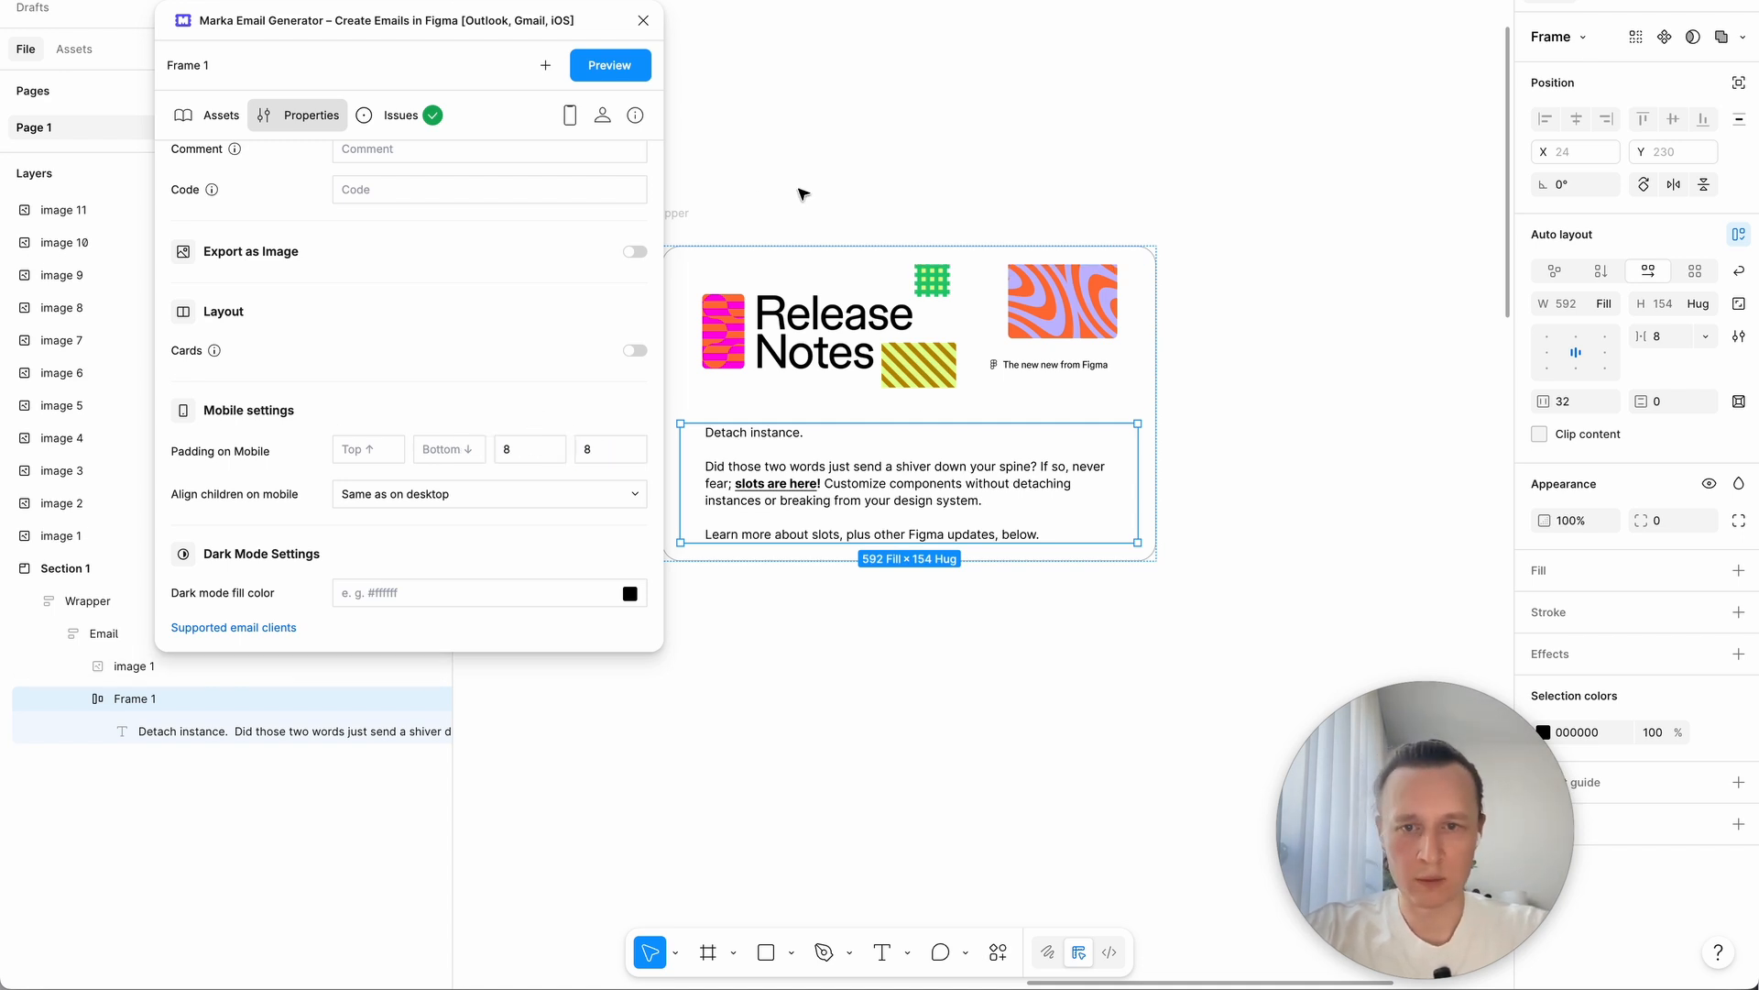
# Step: Preview the Wrapper frame with its mobile padding in a resized Marka Email Generator window, and close the plugin
pyautogui.click(678, 214)
pyautogui.click(618, 69)
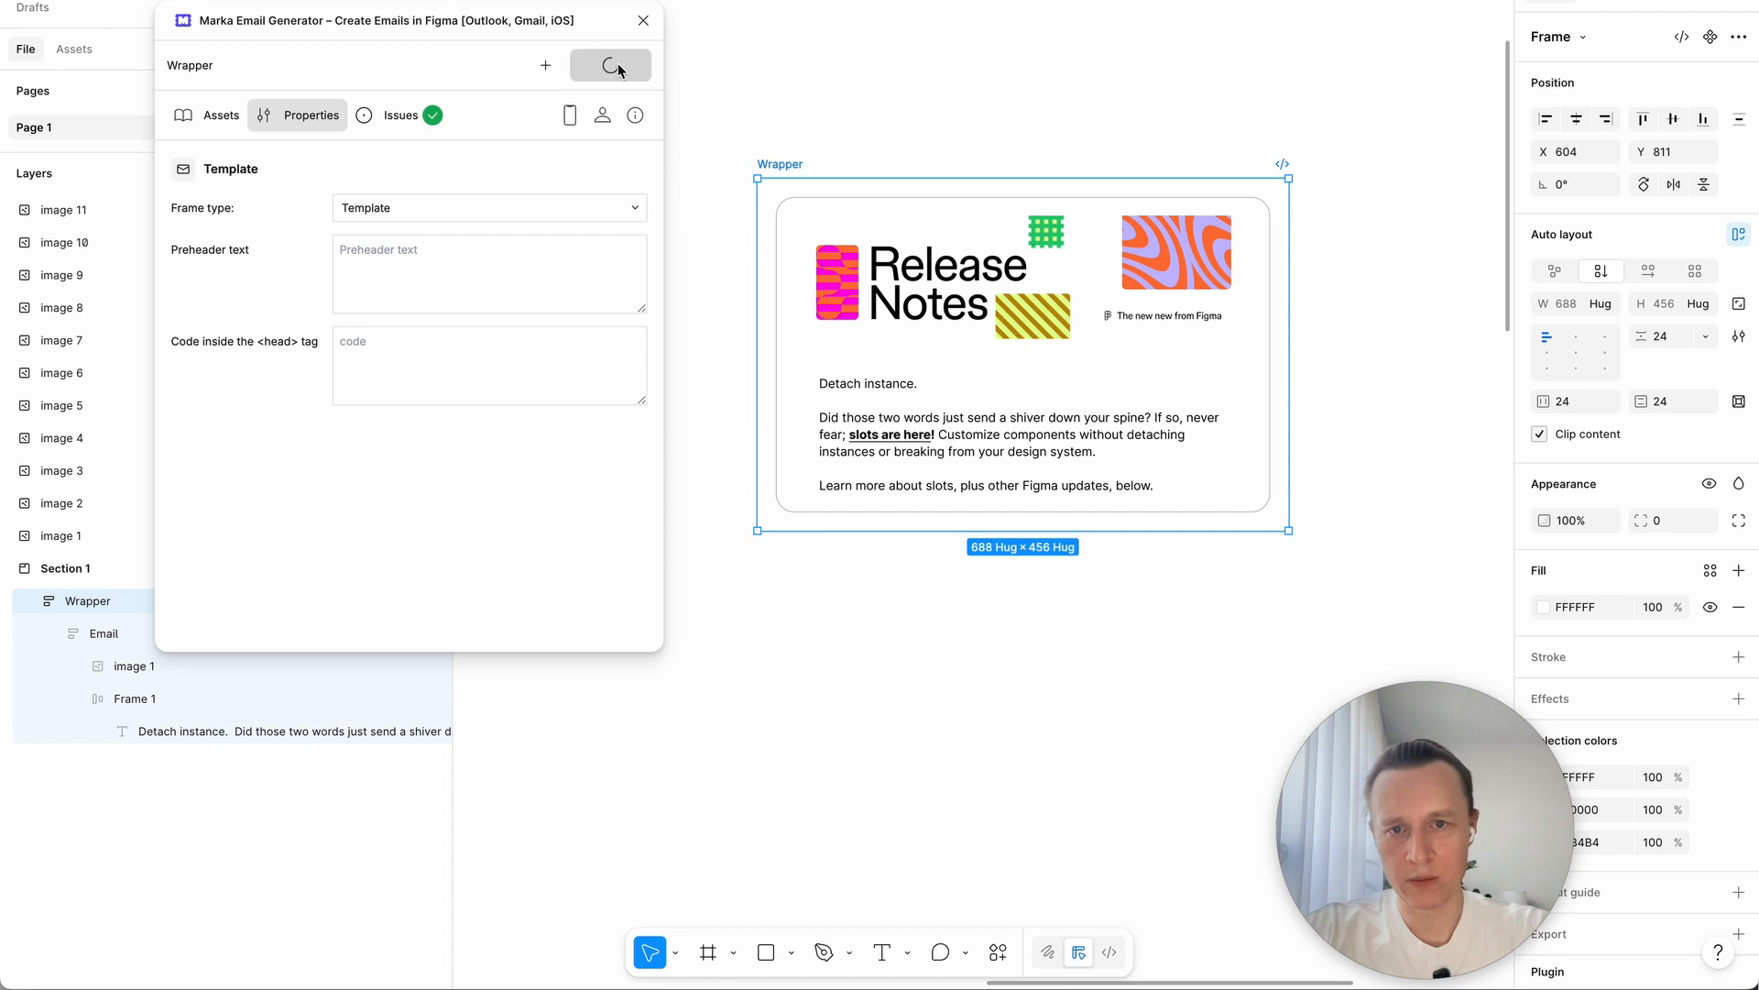
pyautogui.moveTo(1046, 742); pyautogui.dragTo(880, 780)
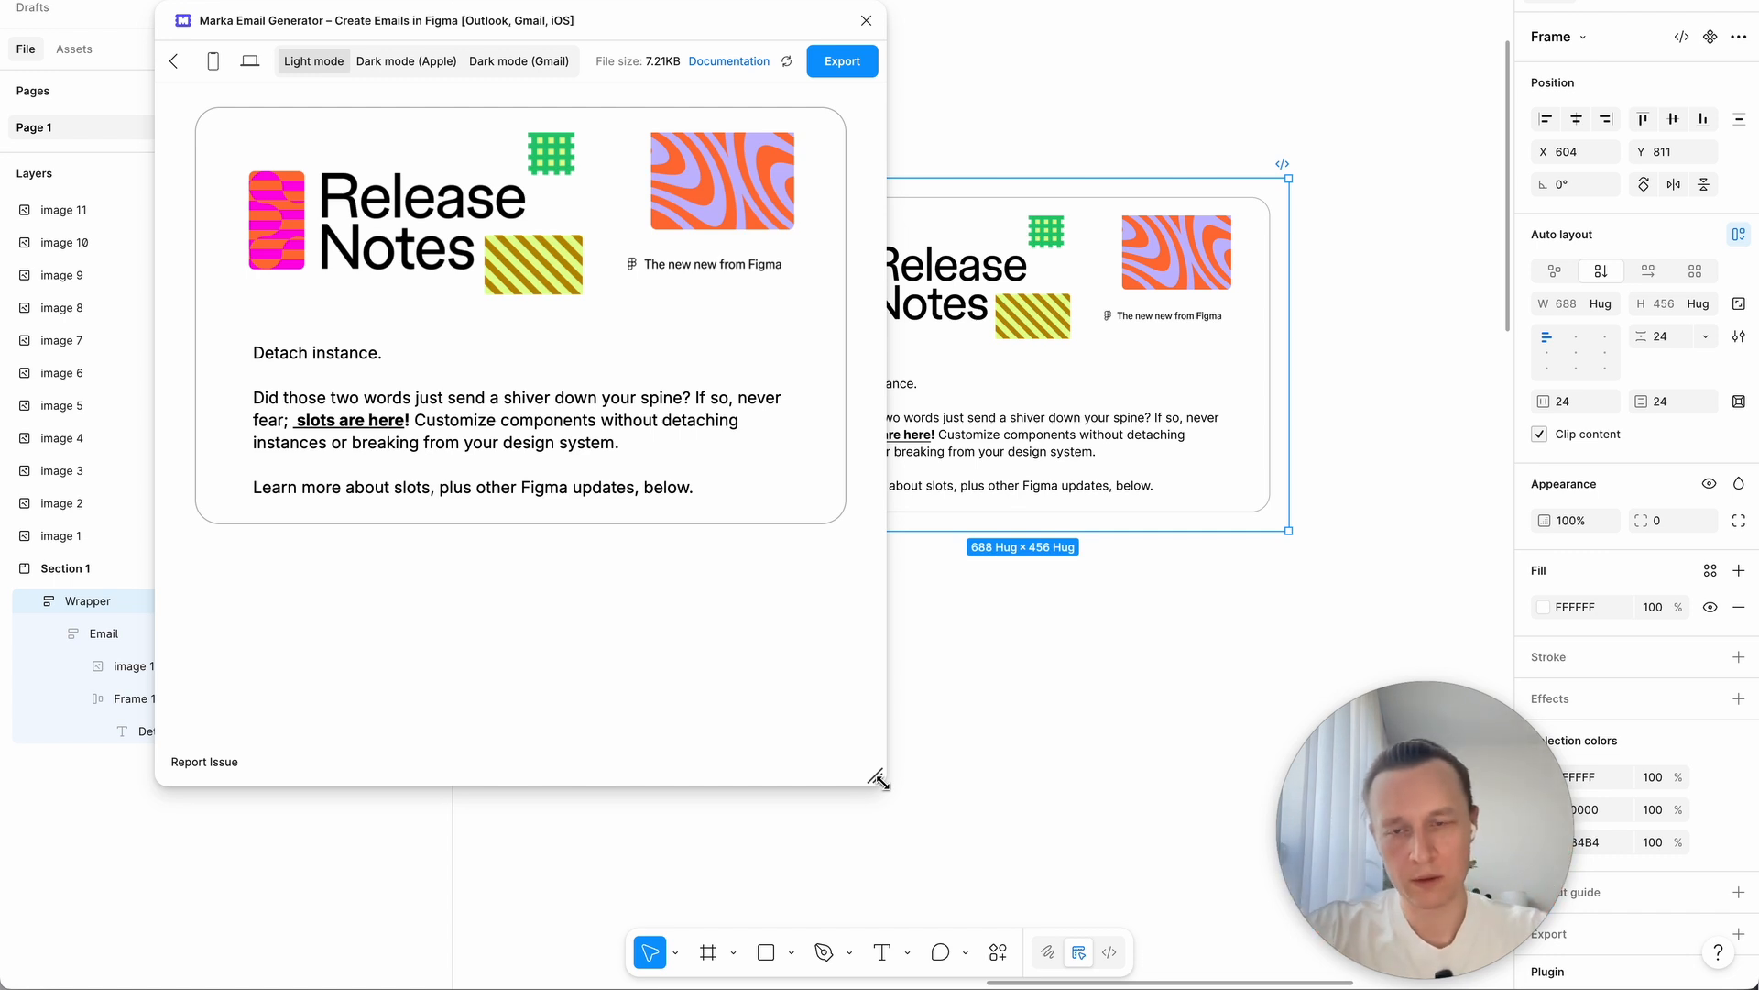
pyautogui.click(174, 61)
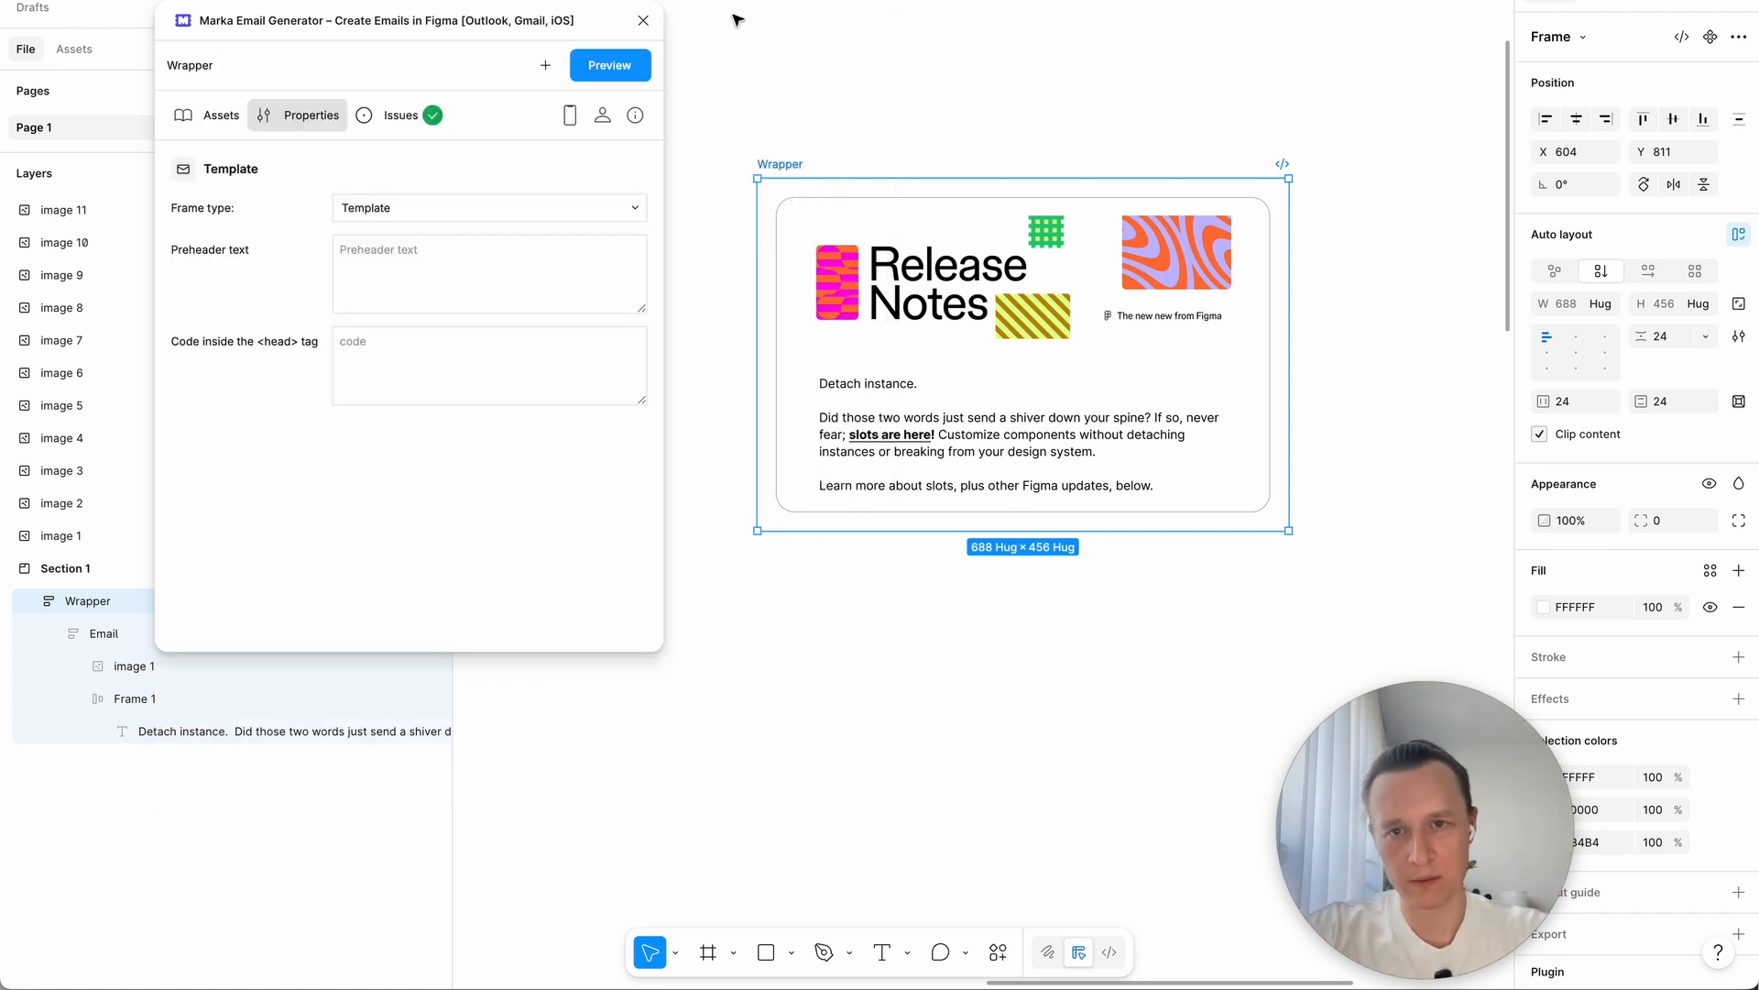
pyautogui.click(648, 21)
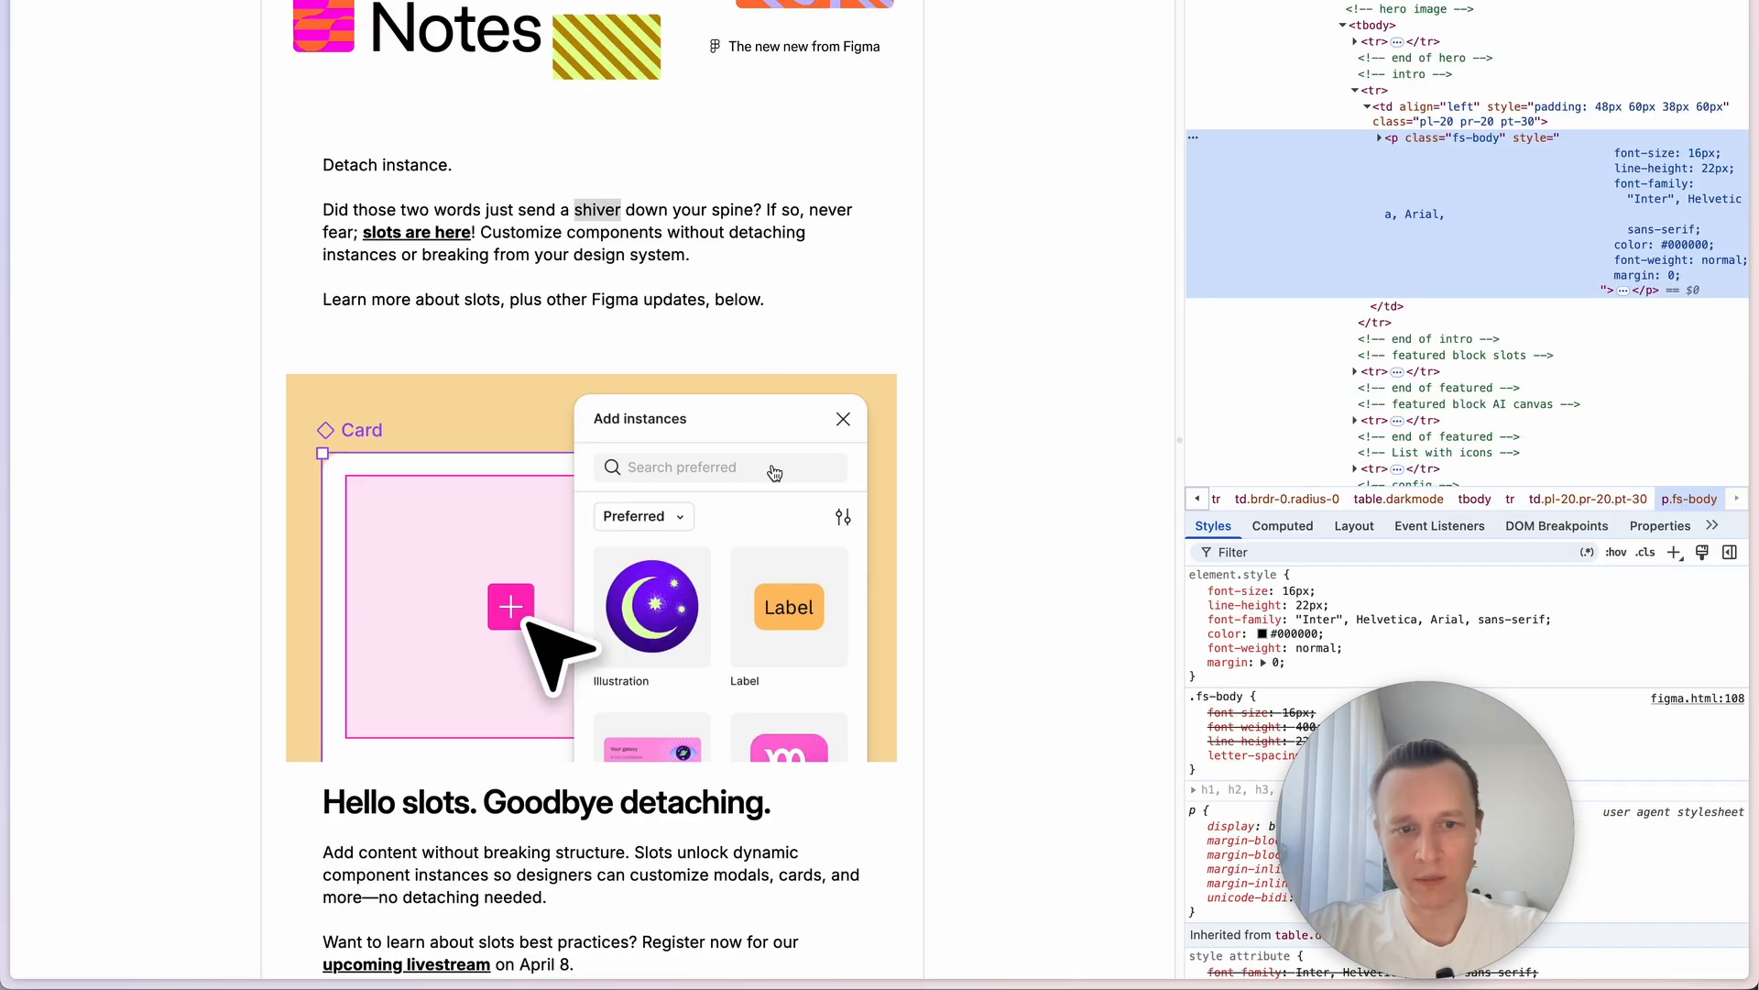
# Step: Examine the layout of the slots and AI agents feature blocks in the original newsletter in the browser, and return to the Figma canvas
pyautogui.scroll(1, 774, 472)
pyautogui.scroll(-5, 774, 472)
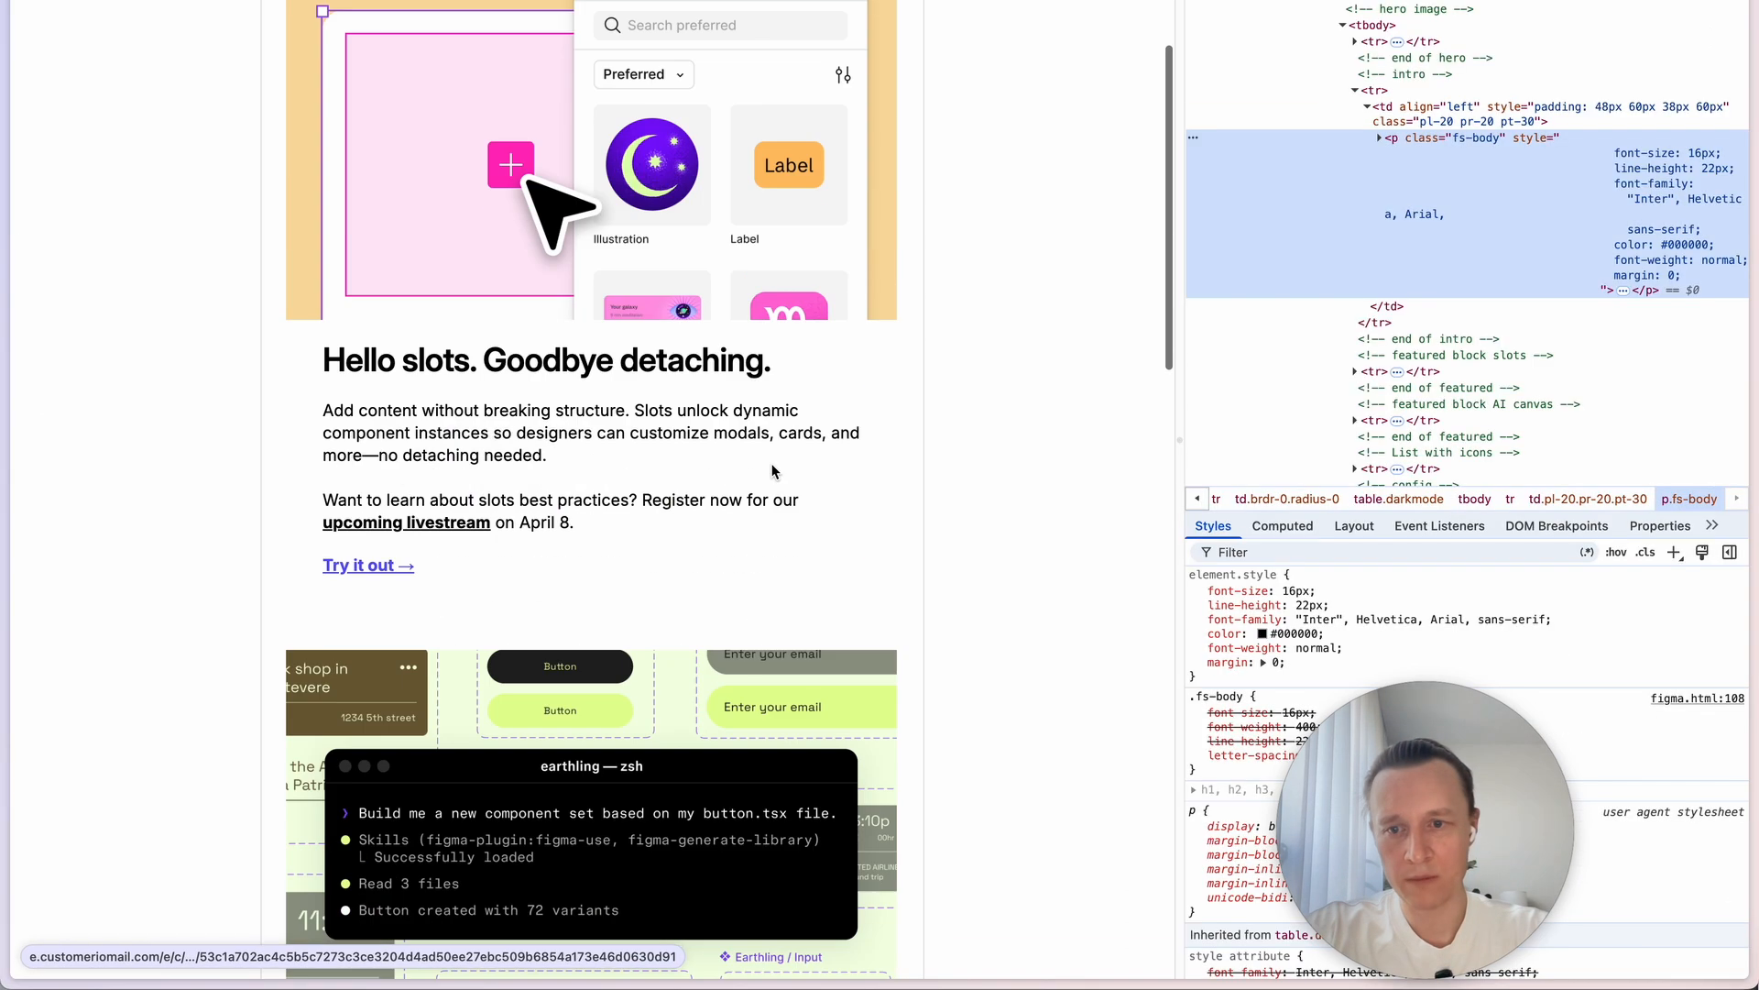
pyautogui.scroll(-6, 568, 481)
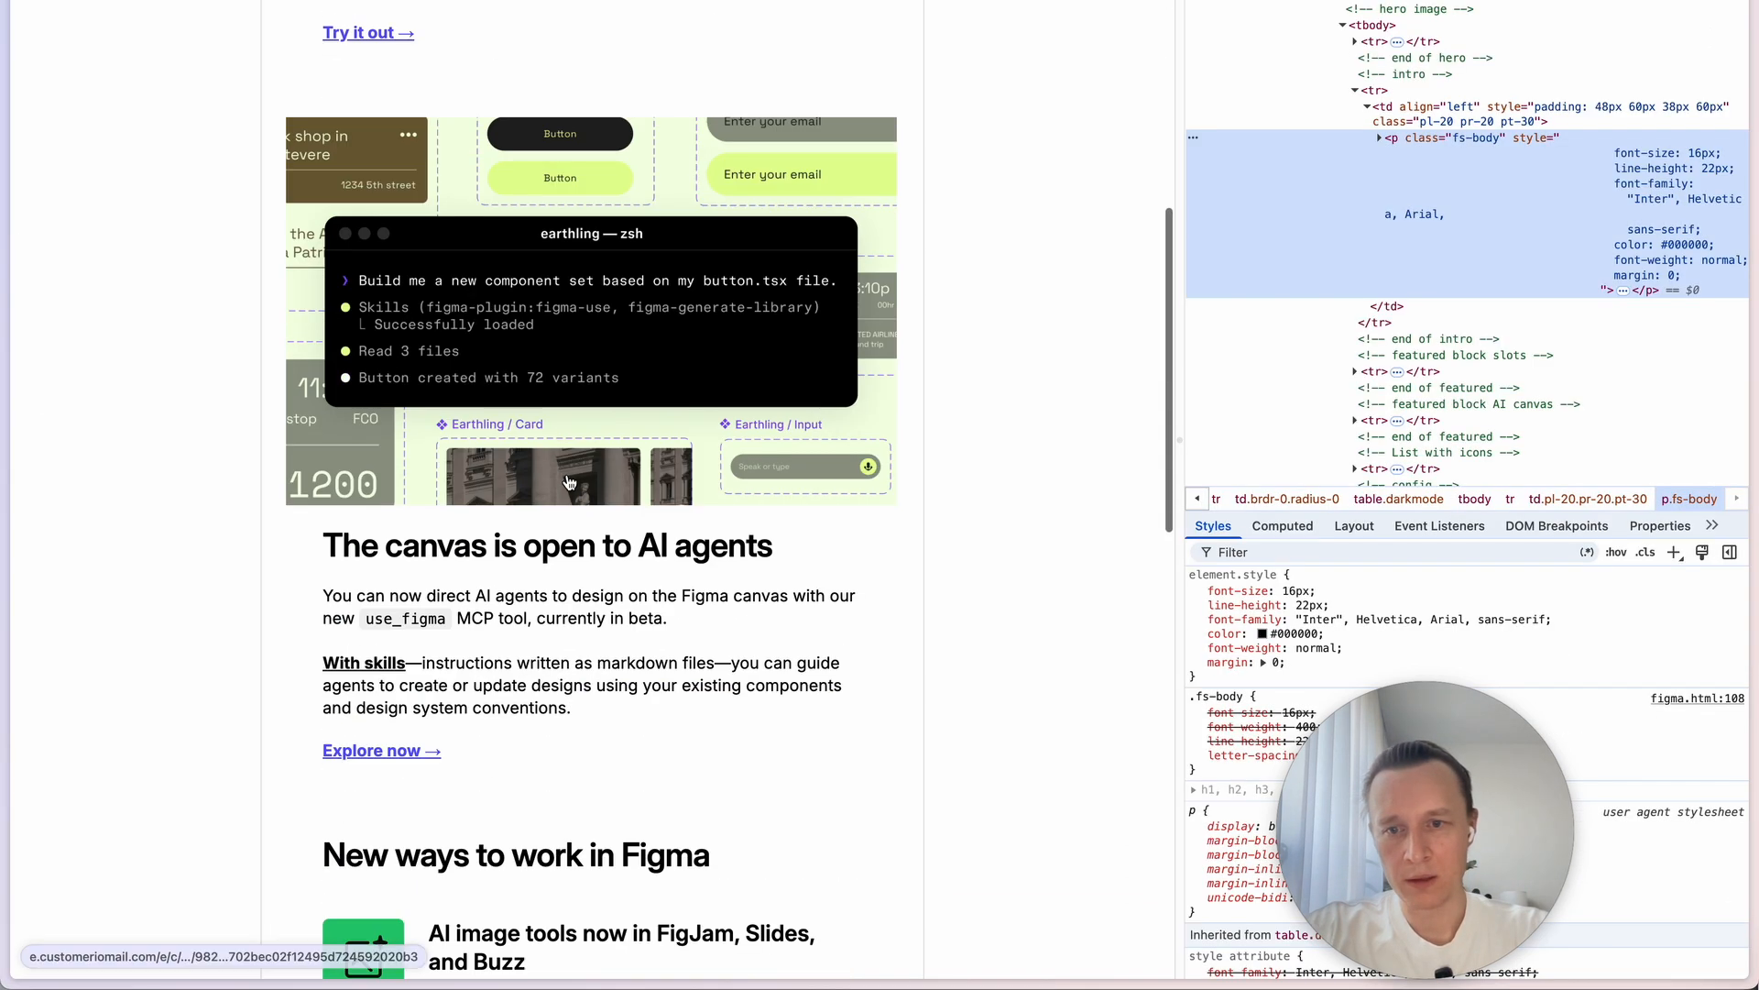
pyautogui.scroll(7, 568, 481)
pyautogui.scroll(4, 568, 474)
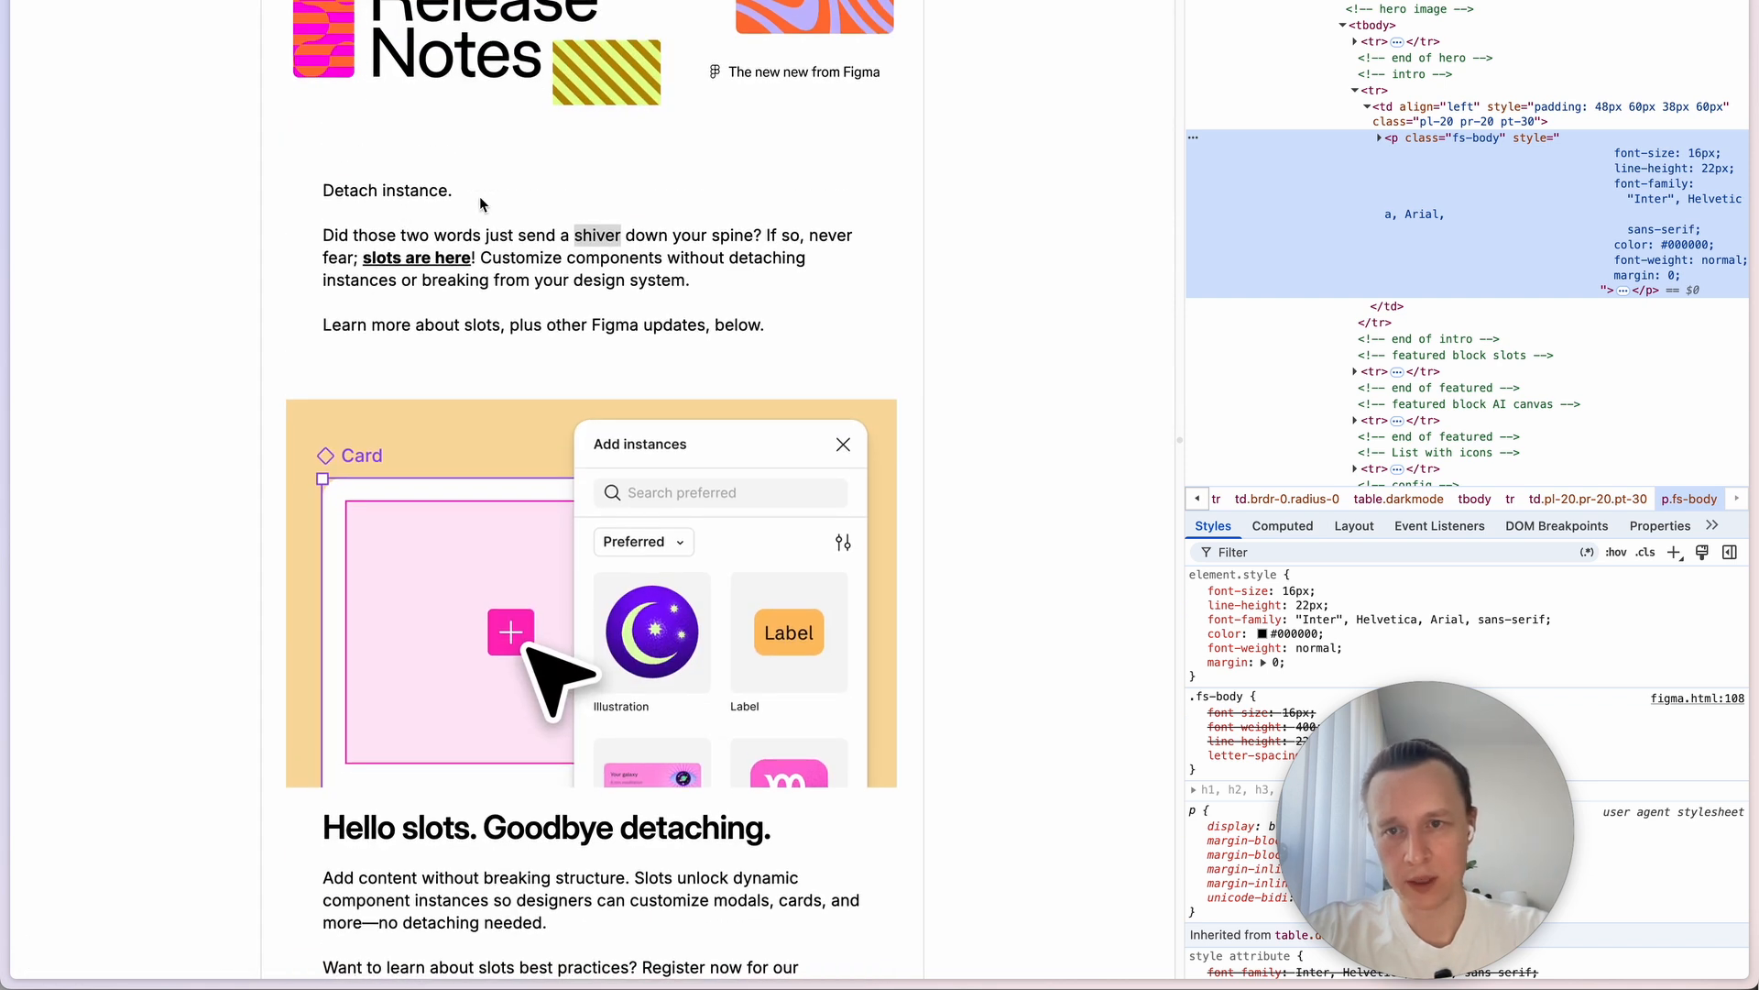
pyautogui.scroll(-5, 659, 430)
pyautogui.scroll(1, 505, 477)
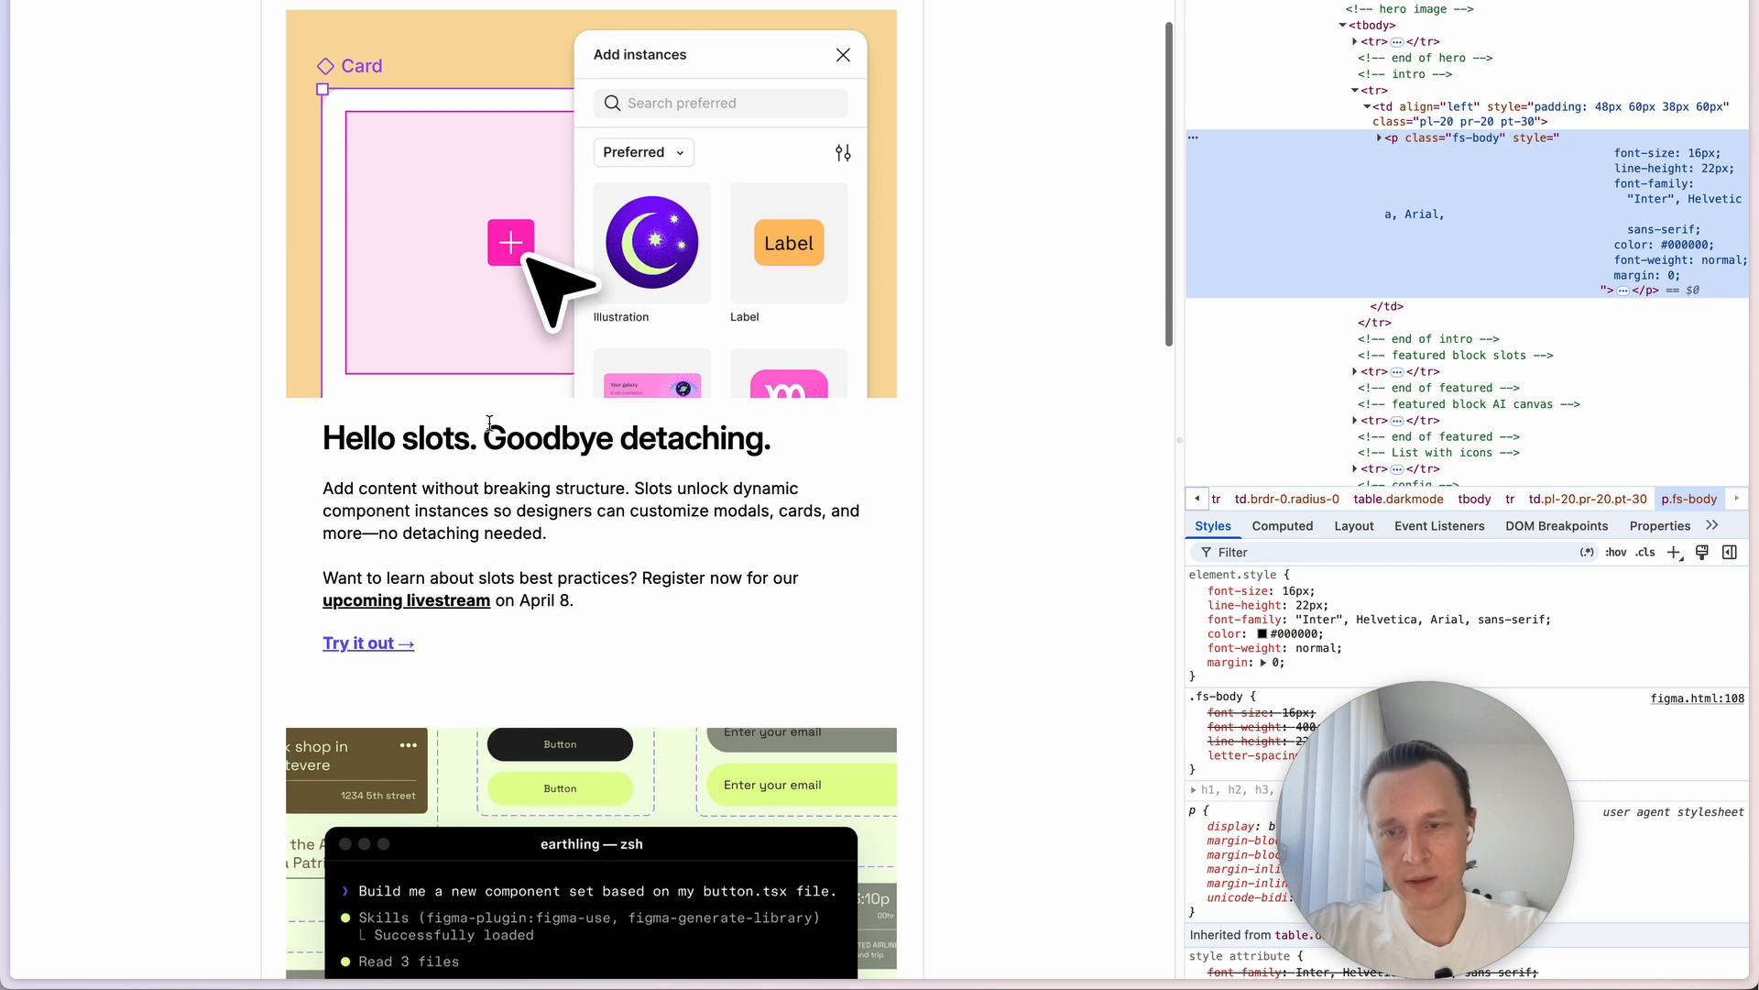
pyautogui.scroll(-5, 505, 476)
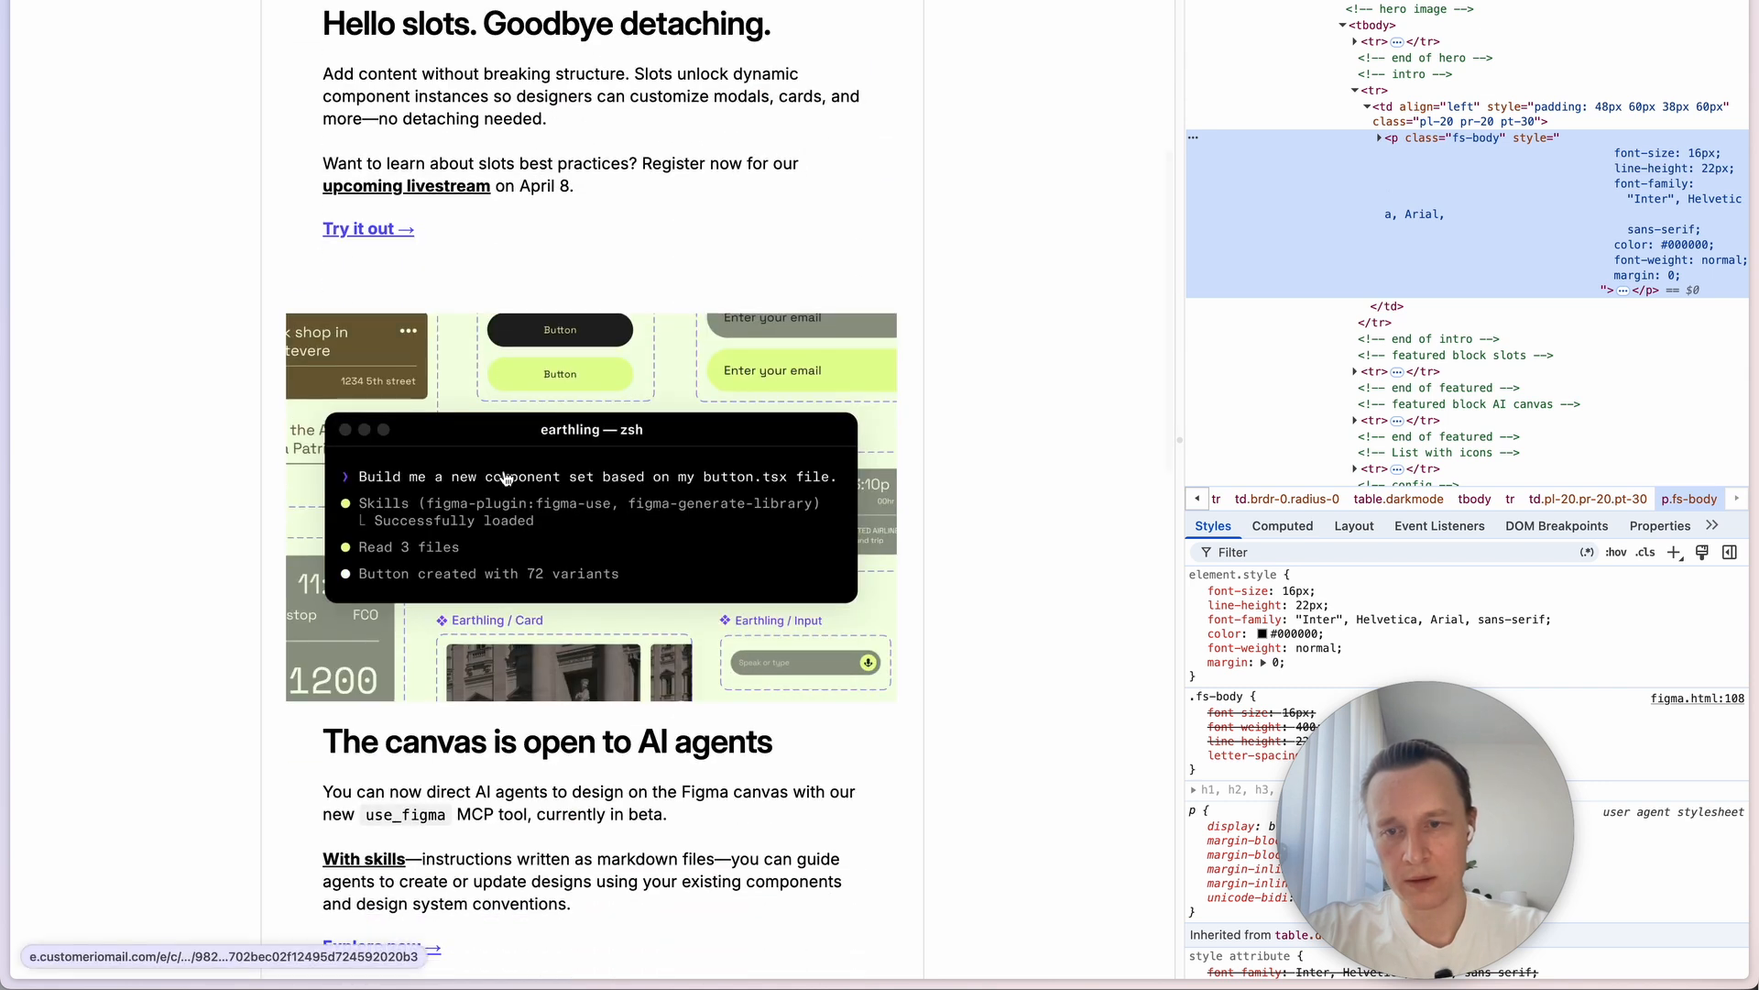
pyautogui.scroll(-4, 504, 477)
pyautogui.scroll(5, 502, 518)
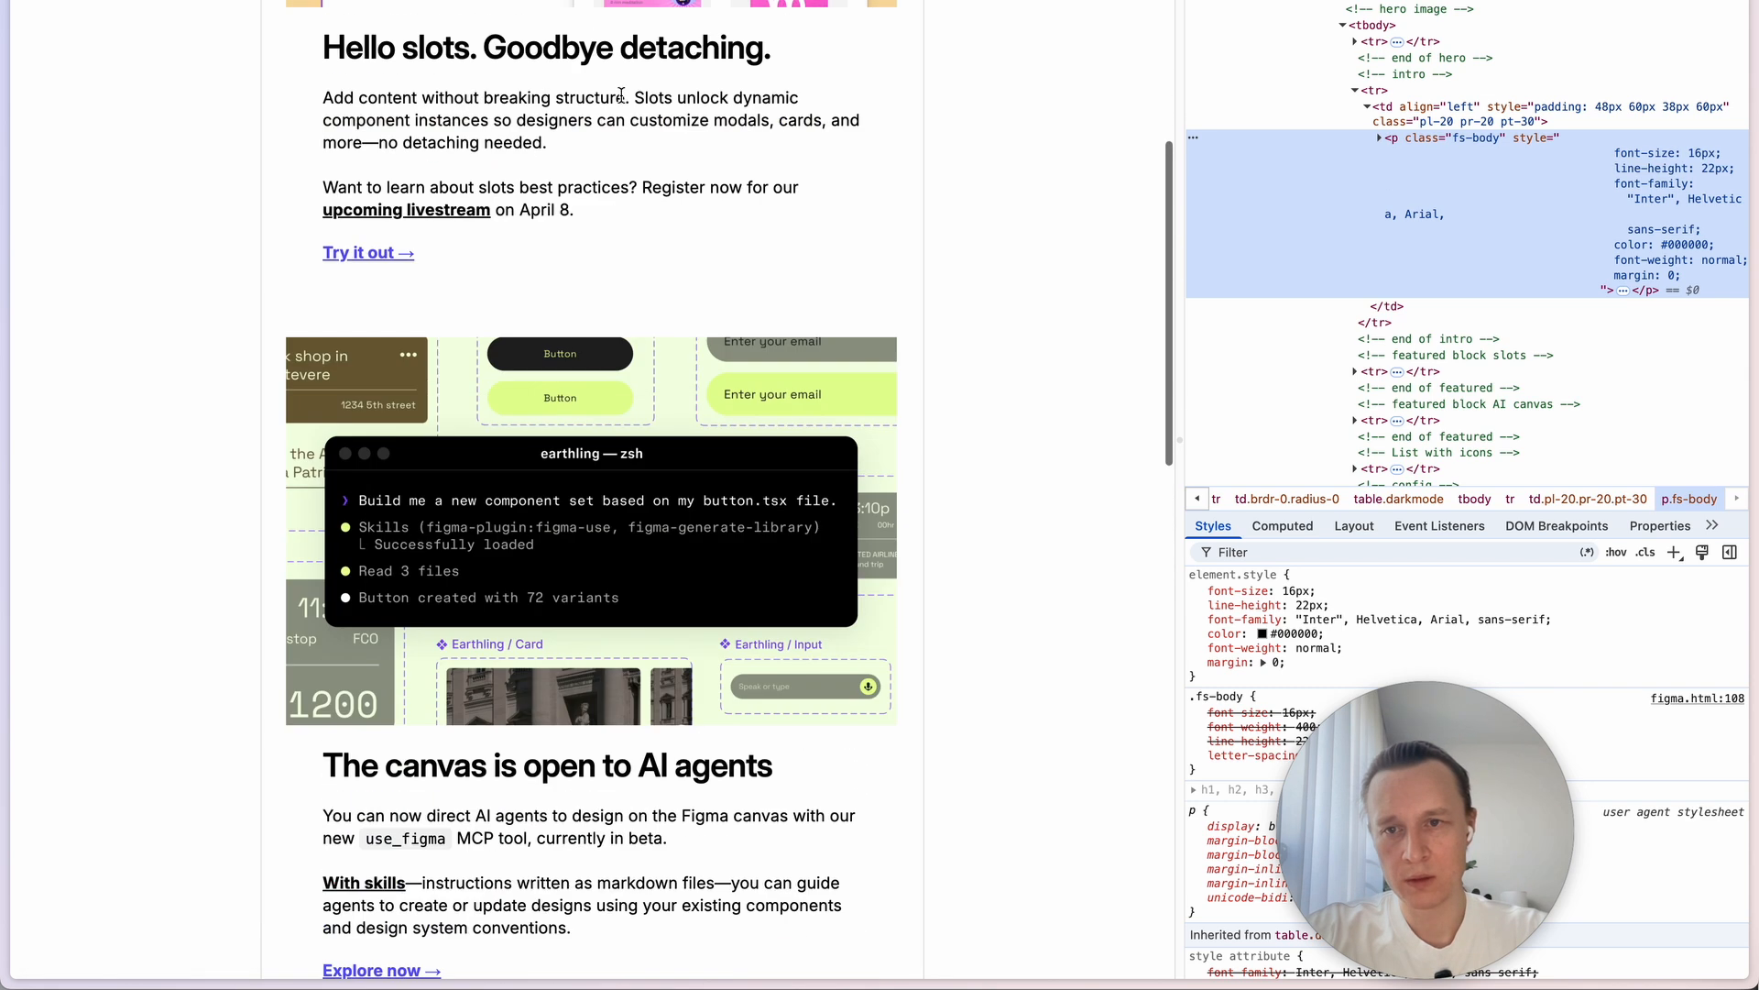
pyautogui.scroll(3, 794, 639)
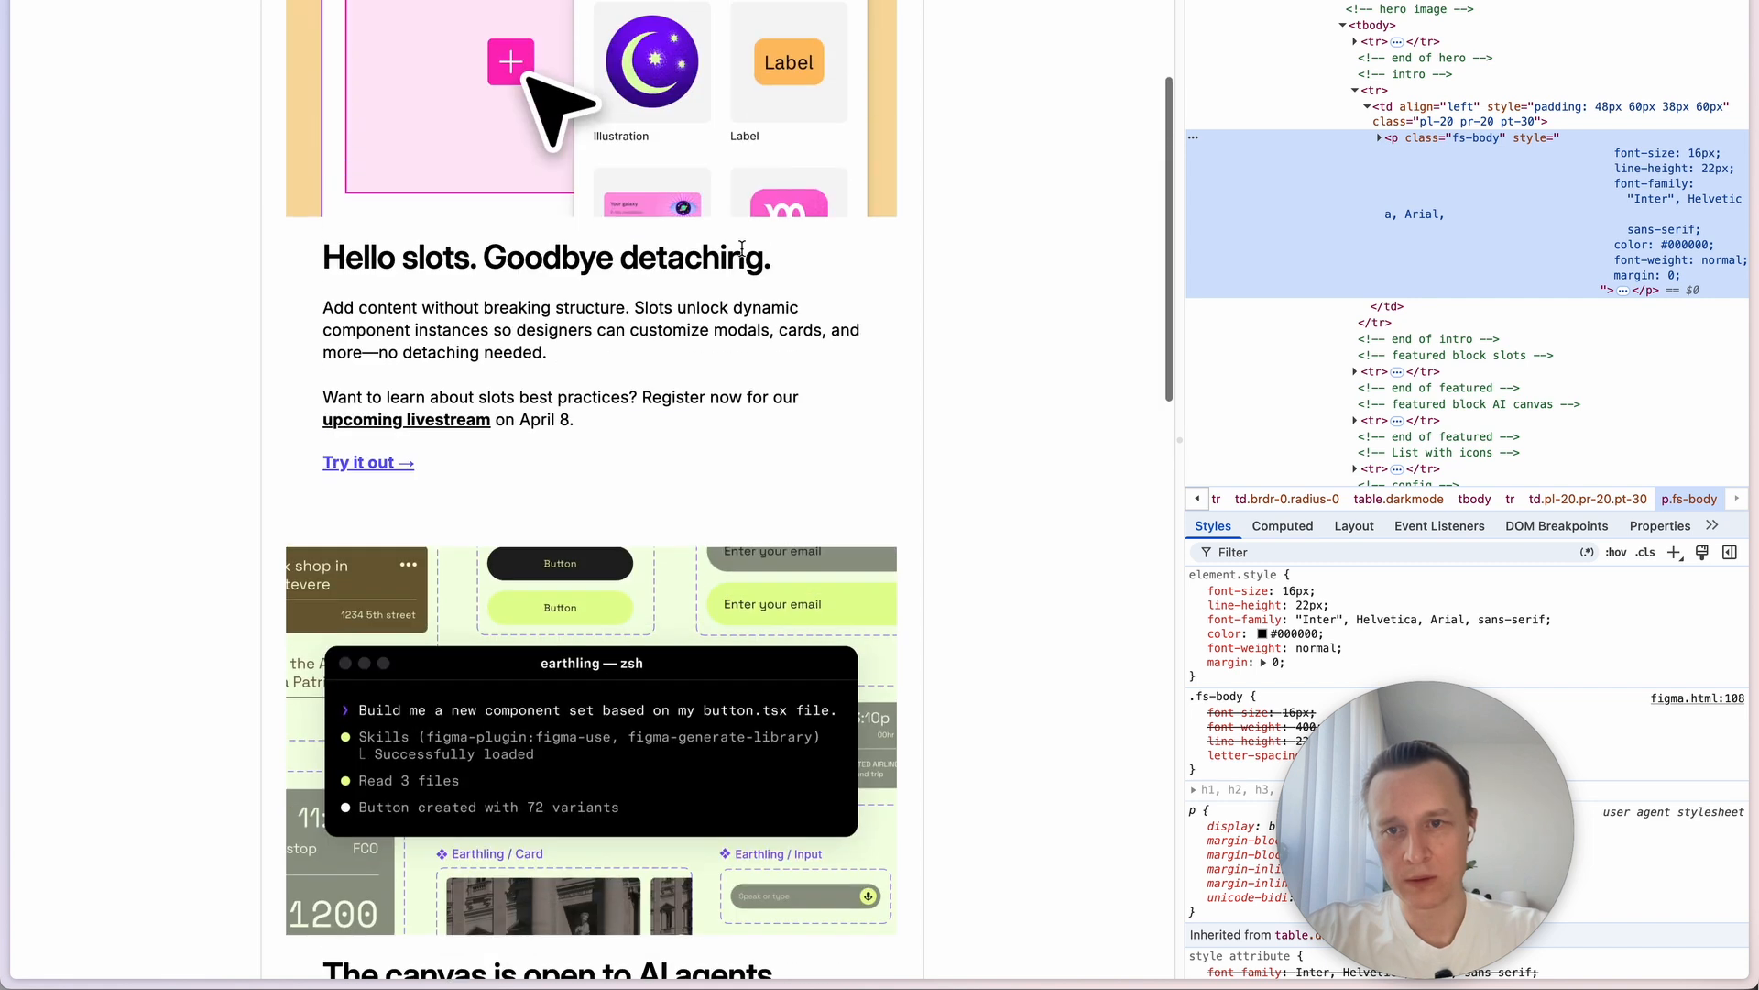
pyautogui.scroll(-4, 687, 561)
pyautogui.scroll(3, 685, 559)
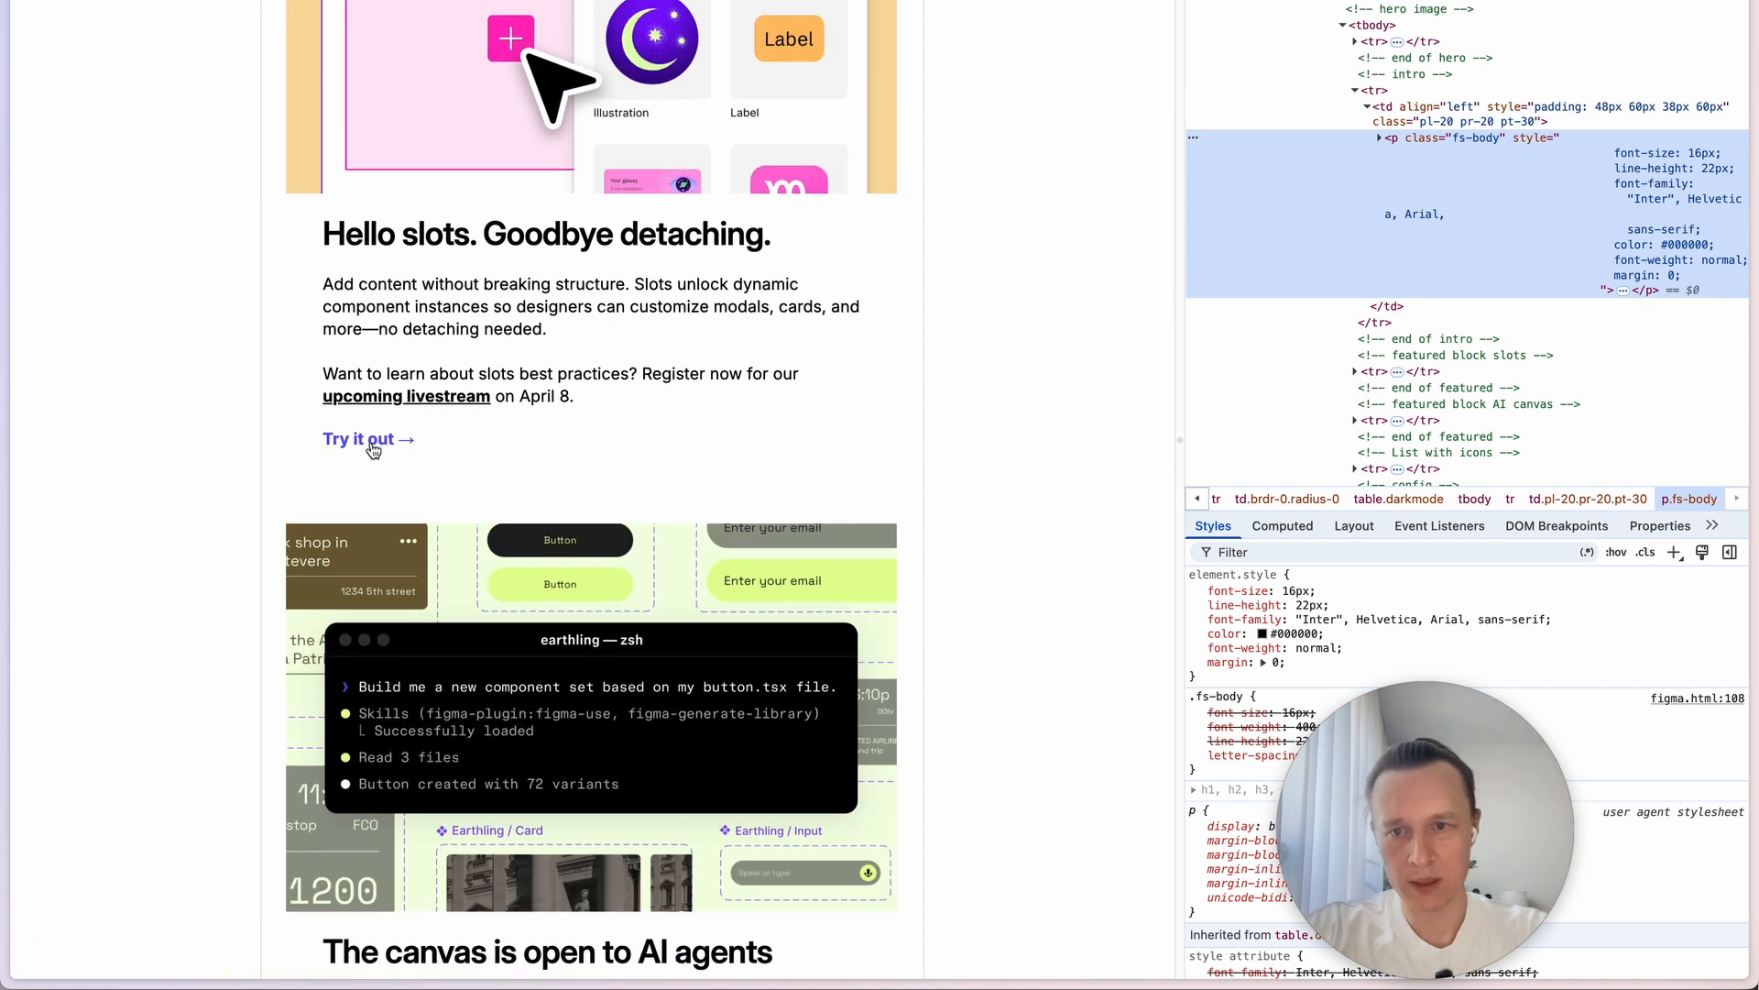
pyautogui.scroll(2, 415, 453)
pyautogui.scroll(1, 415, 453)
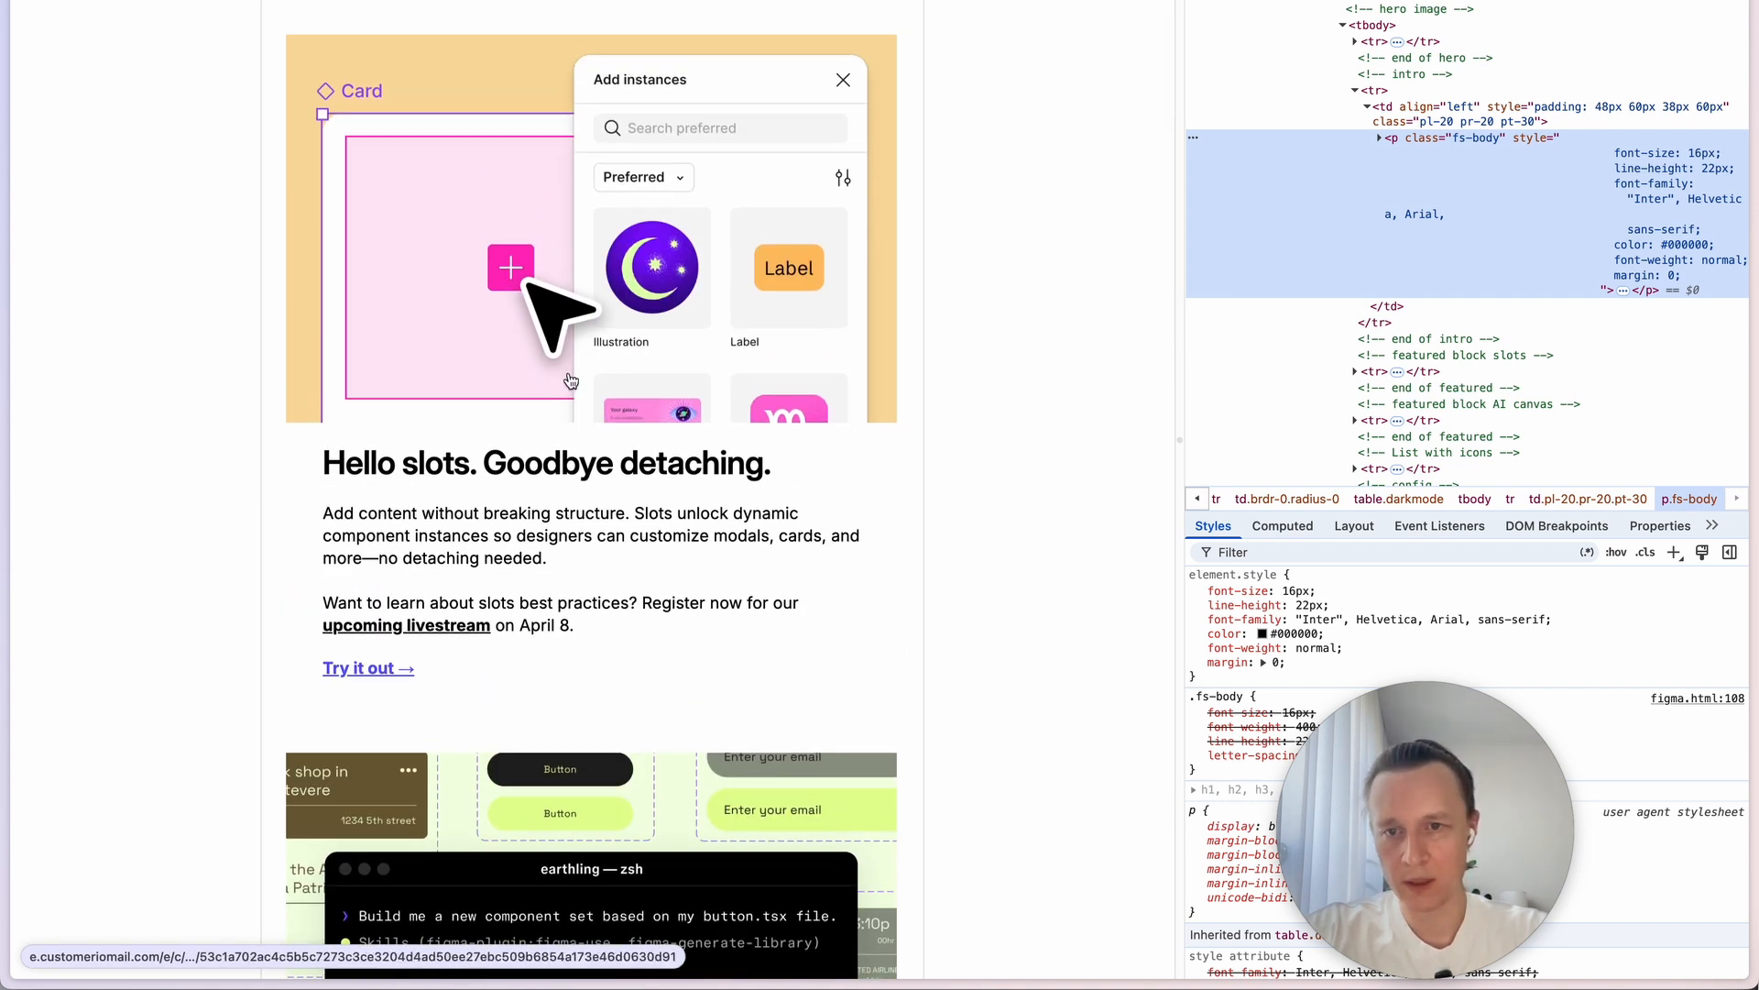
pyautogui.scroll(-10, 570, 380)
pyautogui.scroll(10, 568, 374)
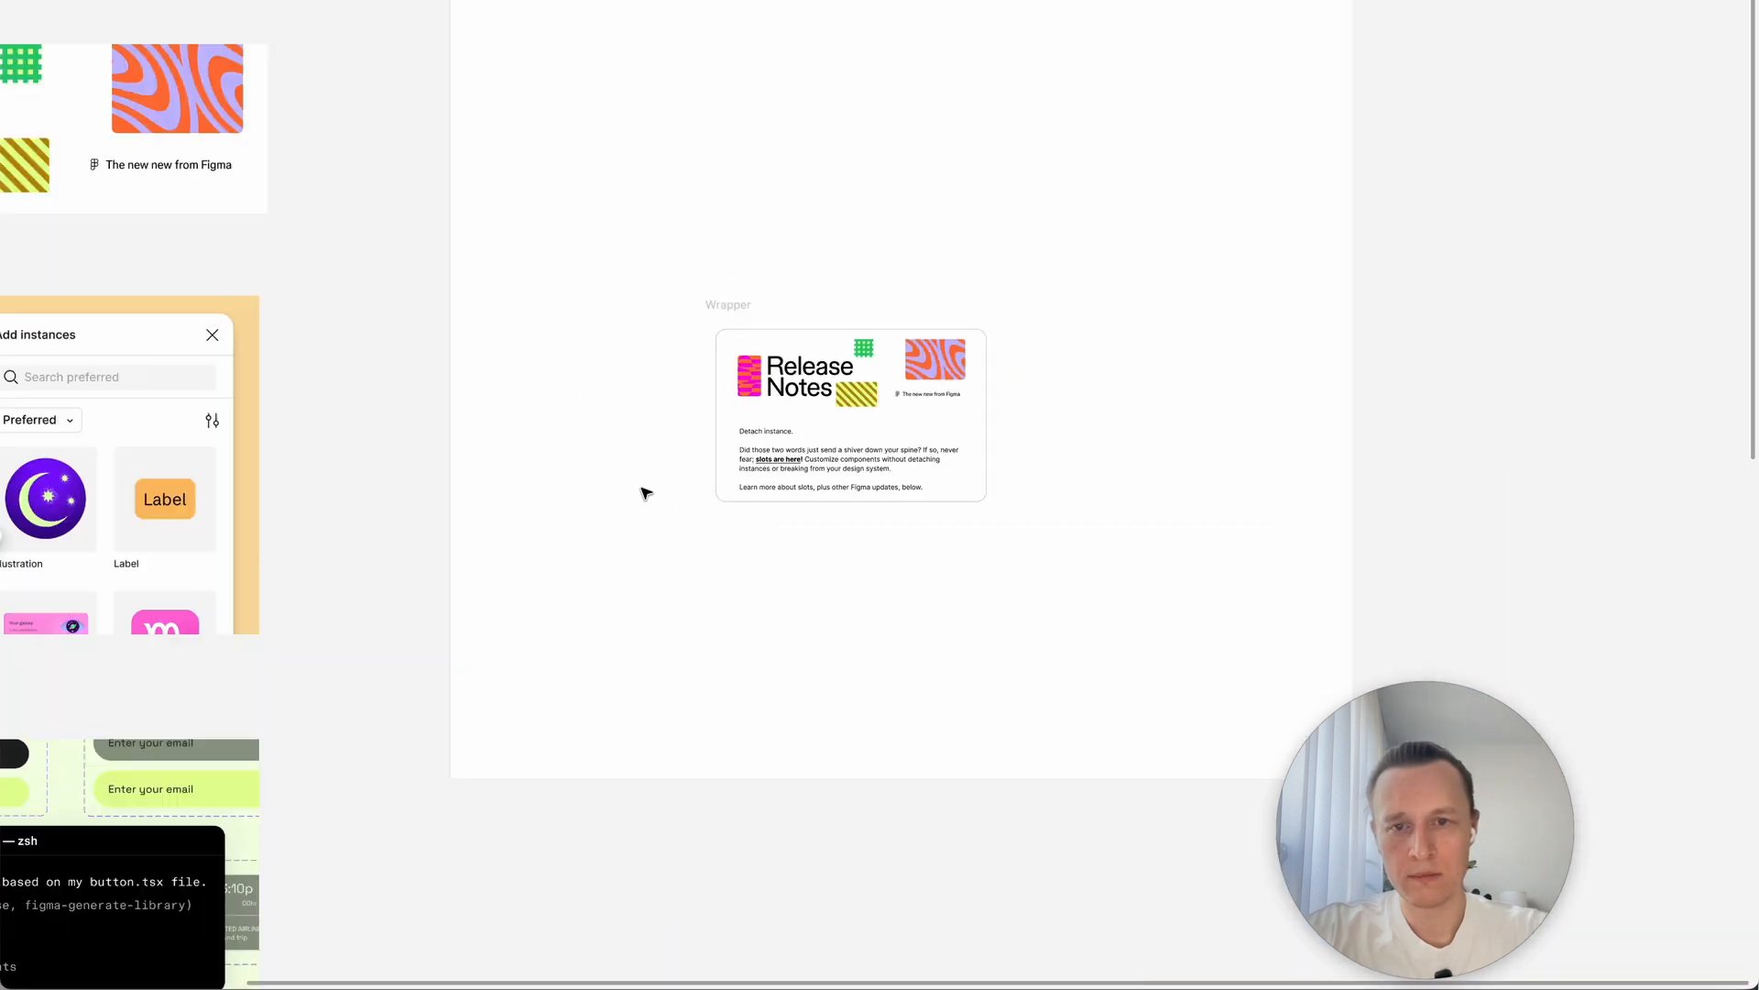
pyautogui.scroll(-10, 646, 493)
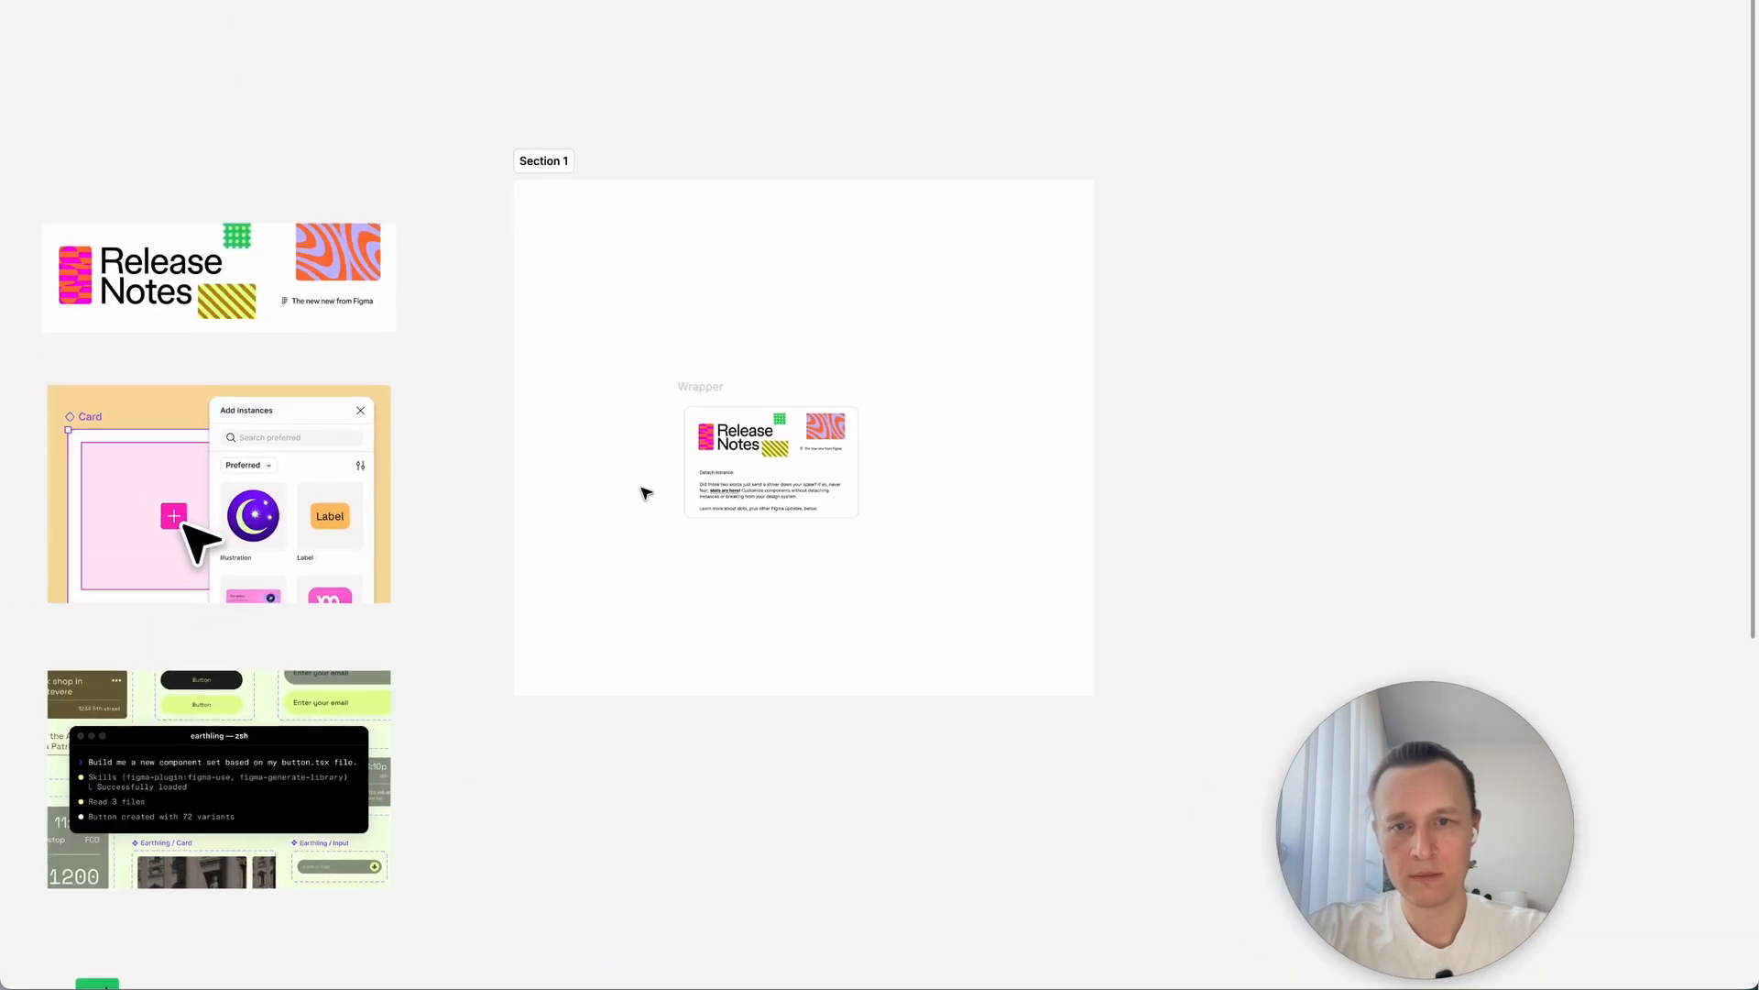
# Step: Examine the Wrapper frame's header image and its layer structure
pyautogui.click(729, 498)
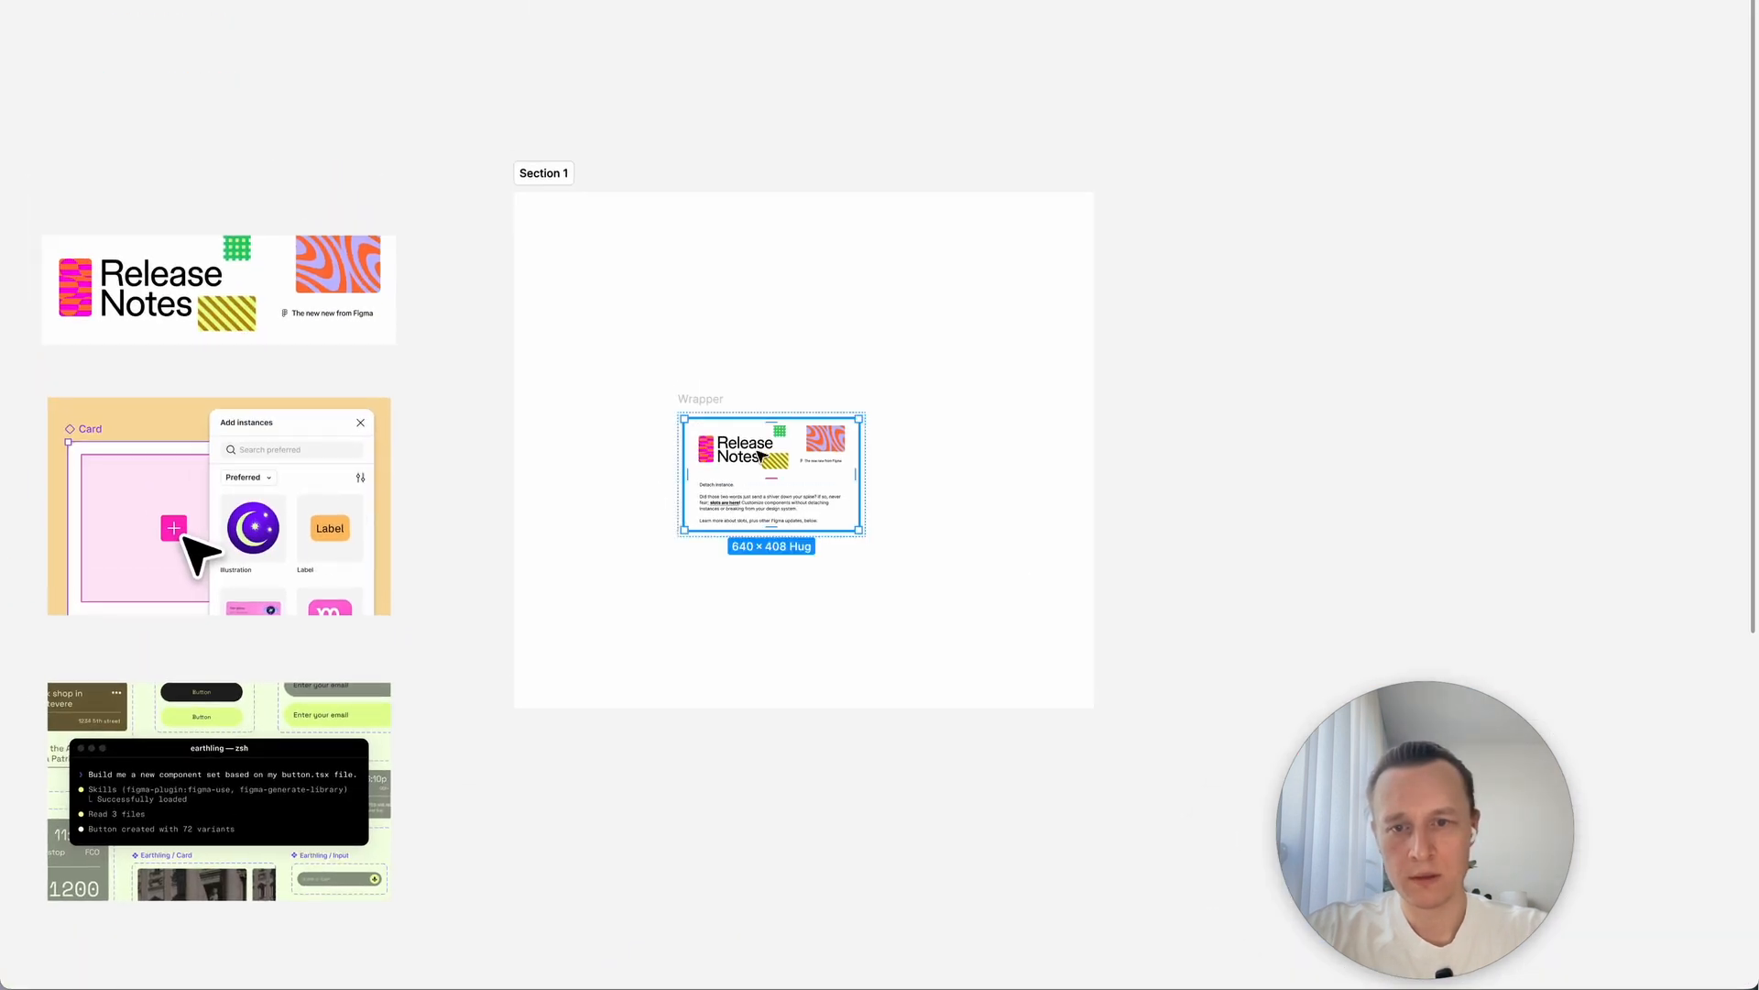
pyautogui.doubleClick(760, 456)
pyautogui.press('super+backslash')
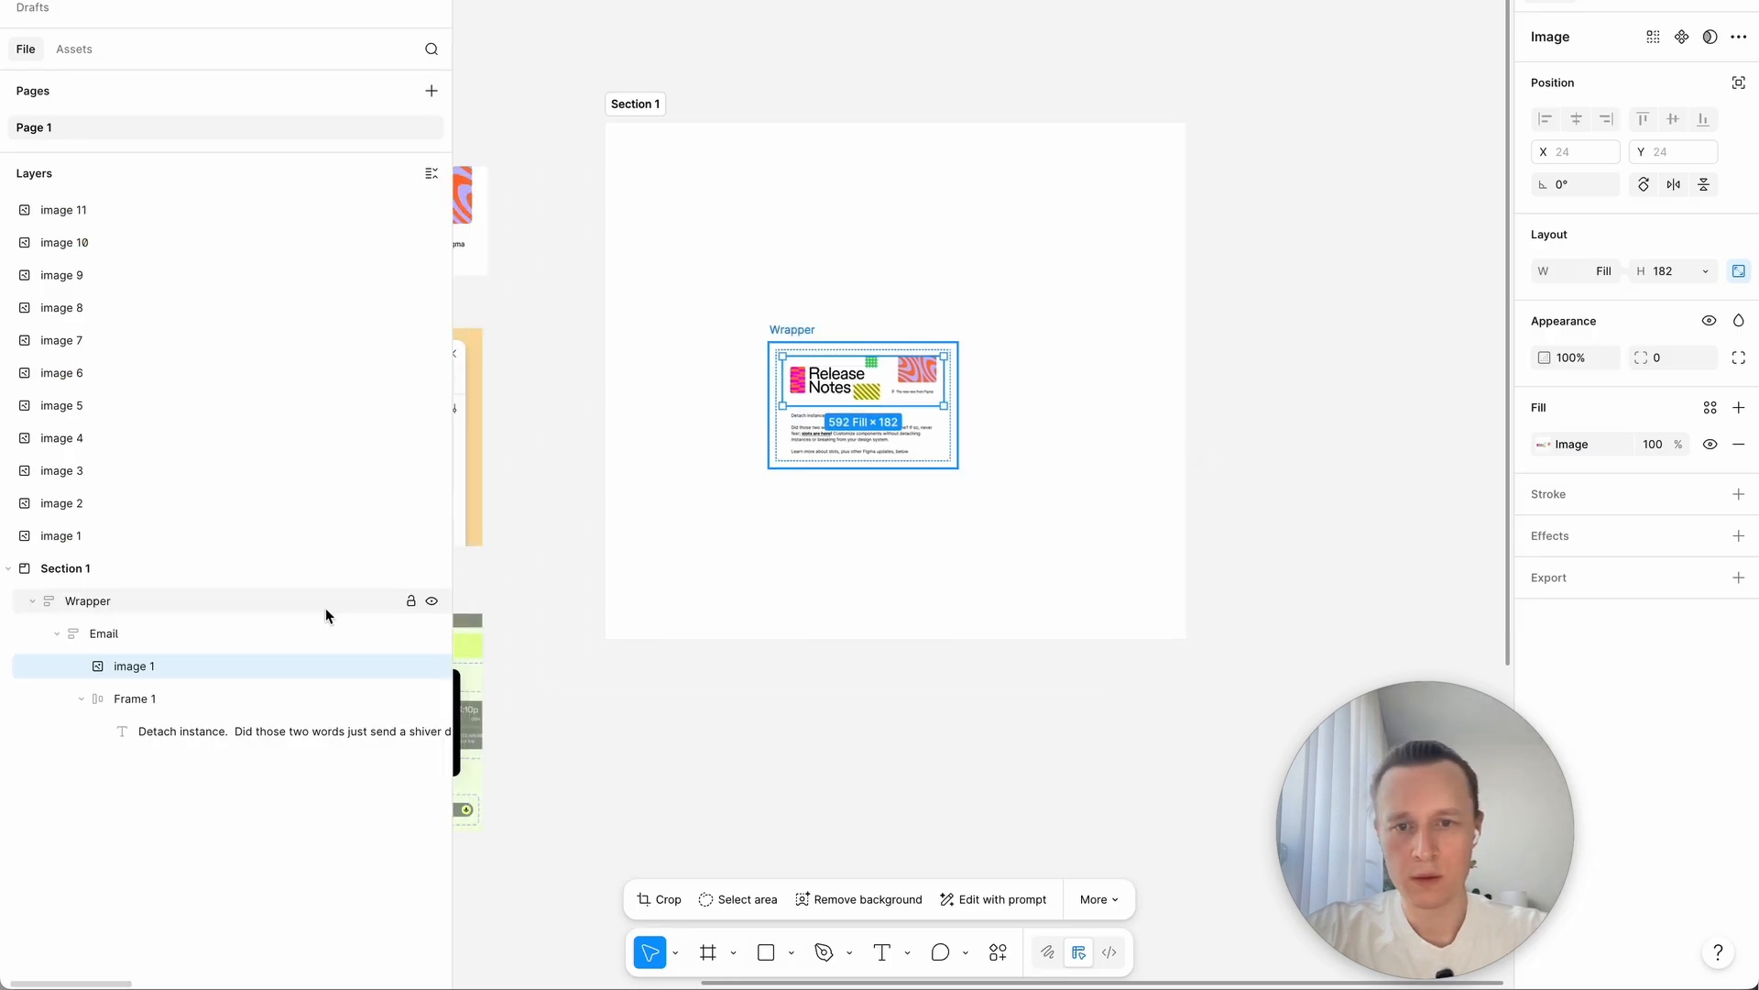
pyautogui.press('super+backslash')
pyautogui.click(728, 430)
pyautogui.hscroll(-3, 728, 431)
pyautogui.scroll(-1, 728, 431)
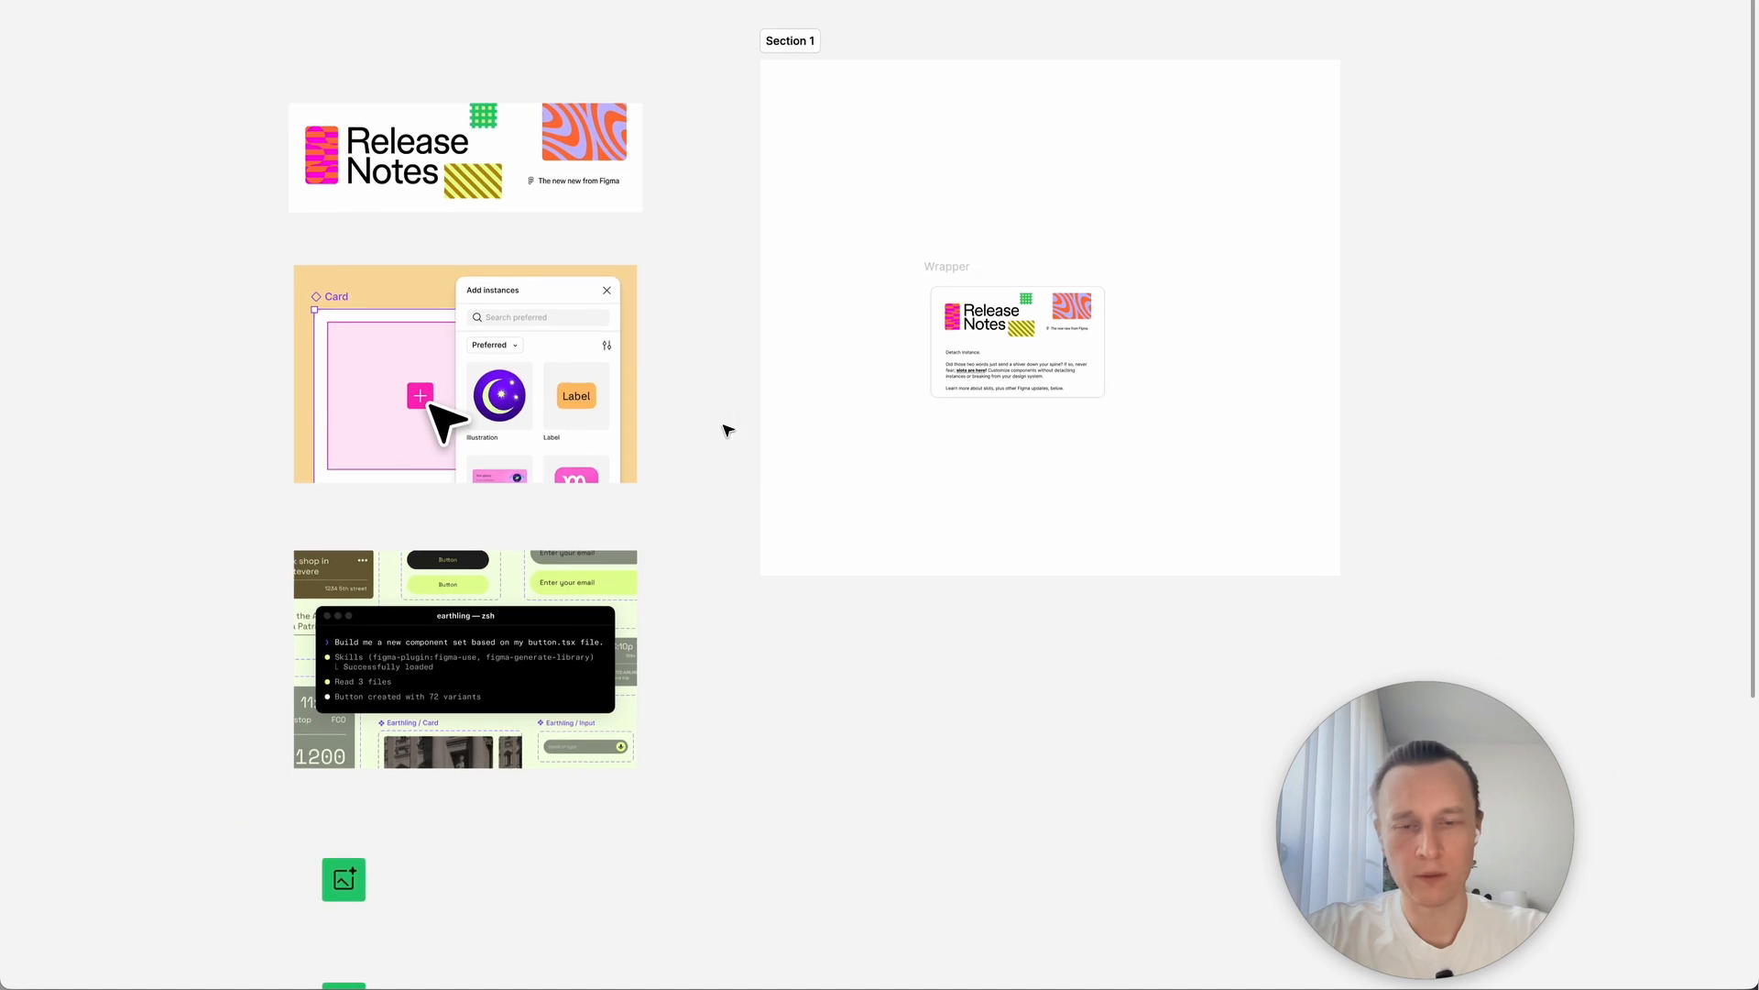
# Step: Draw a frame about 613 × 280 in the empty canvas area beside the source images, and set its width to 650
pyautogui.hscroll(-3, 183, 300)
pyautogui.scroll(1, 183, 301)
pyautogui.press('f')
pyautogui.moveTo(101, 290)
pyautogui.mouseDown()
pyautogui.moveTo(271, 349)
pyautogui.moveTo(271, 373)
pyautogui.moveTo(234, 348)
pyautogui.mouseUp()
pyautogui.press('super+backslash')
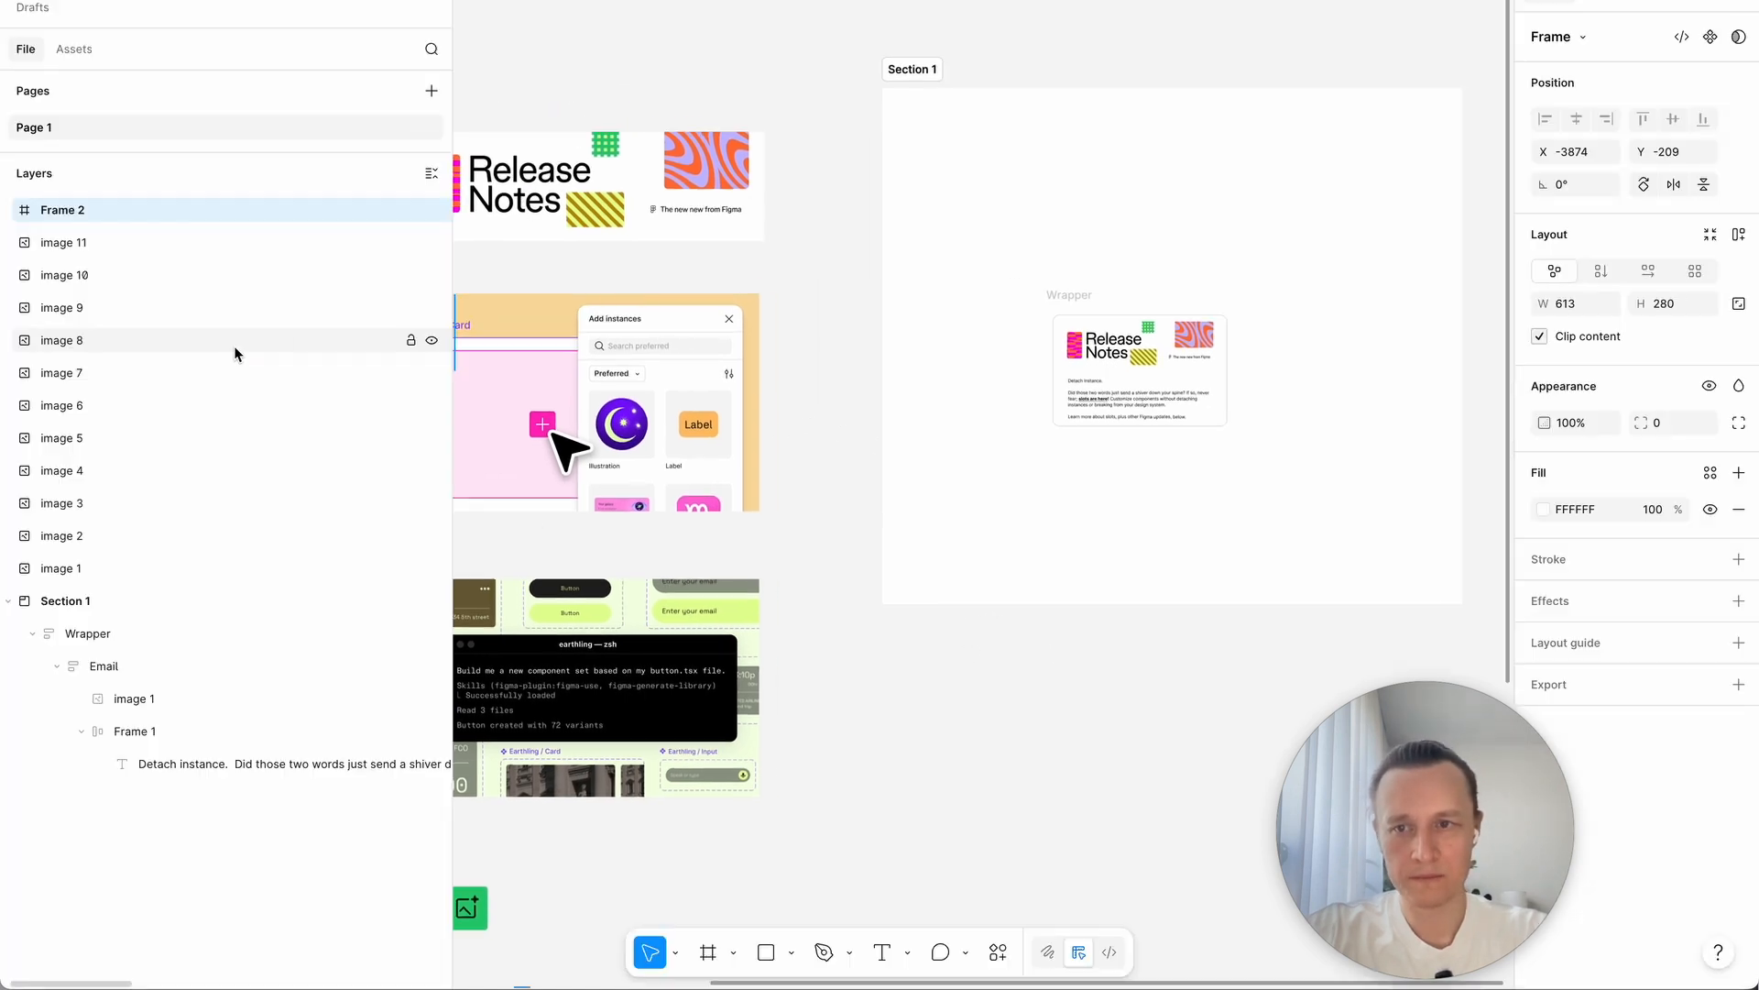
pyautogui.hscroll(-4, 659, 275)
pyautogui.scroll(1, 568, 309)
pyautogui.moveTo(568, 308); pyautogui.dragTo(632, 308)
pyautogui.click(1599, 313)
pyautogui.write('650')
pyautogui.press('Return')
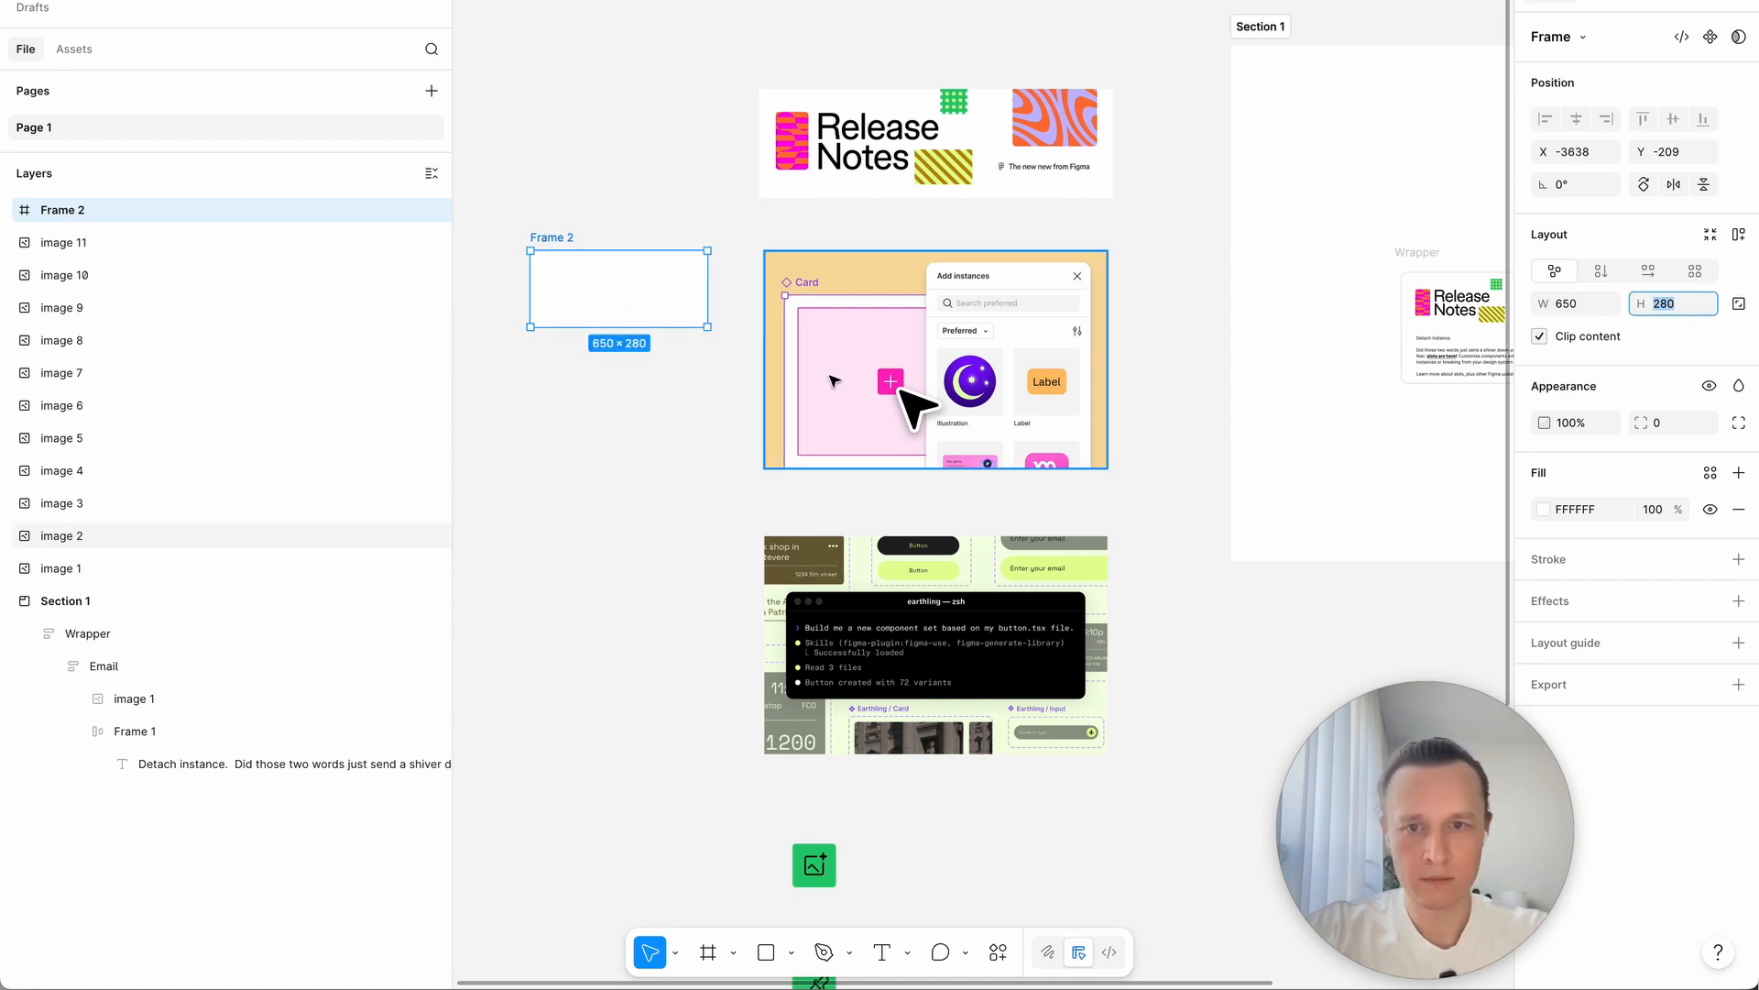
# Step: Add auto layout to the new frame and keep its width fixed at 650
pyautogui.click(1739, 234)
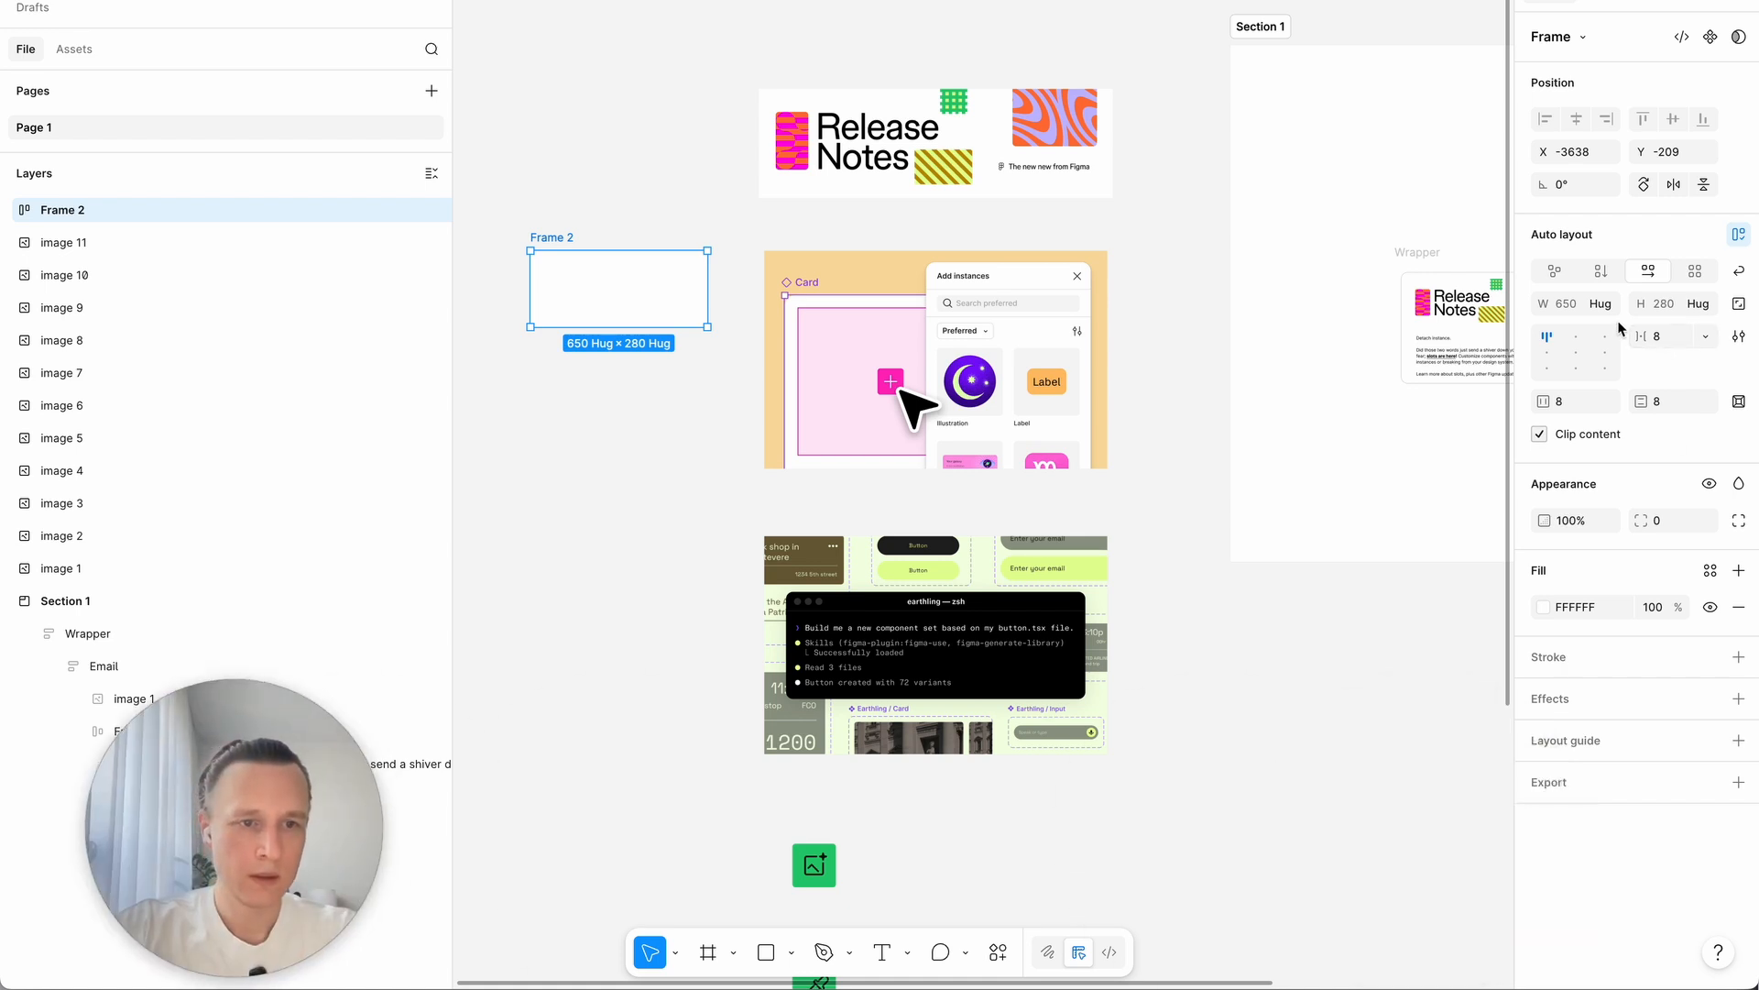
pyautogui.click(1583, 315)
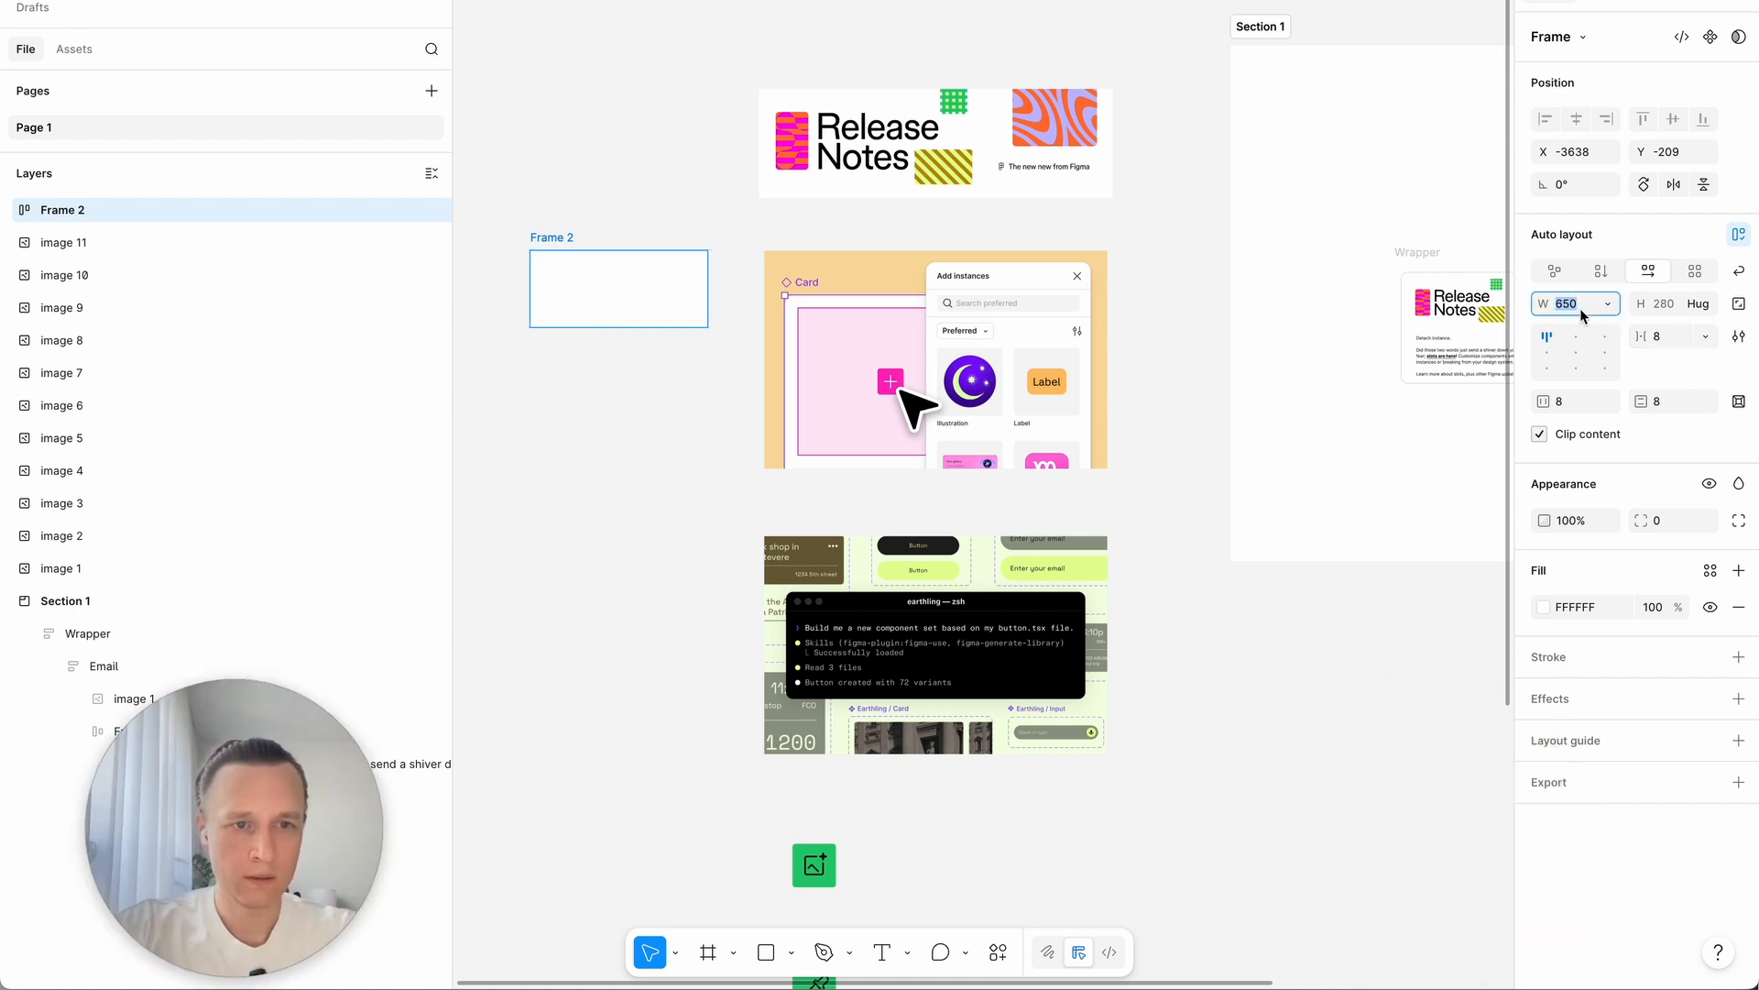
pyautogui.click(1610, 310)
pyautogui.click(1610, 305)
pyautogui.click(1610, 305)
pyautogui.click(1576, 279)
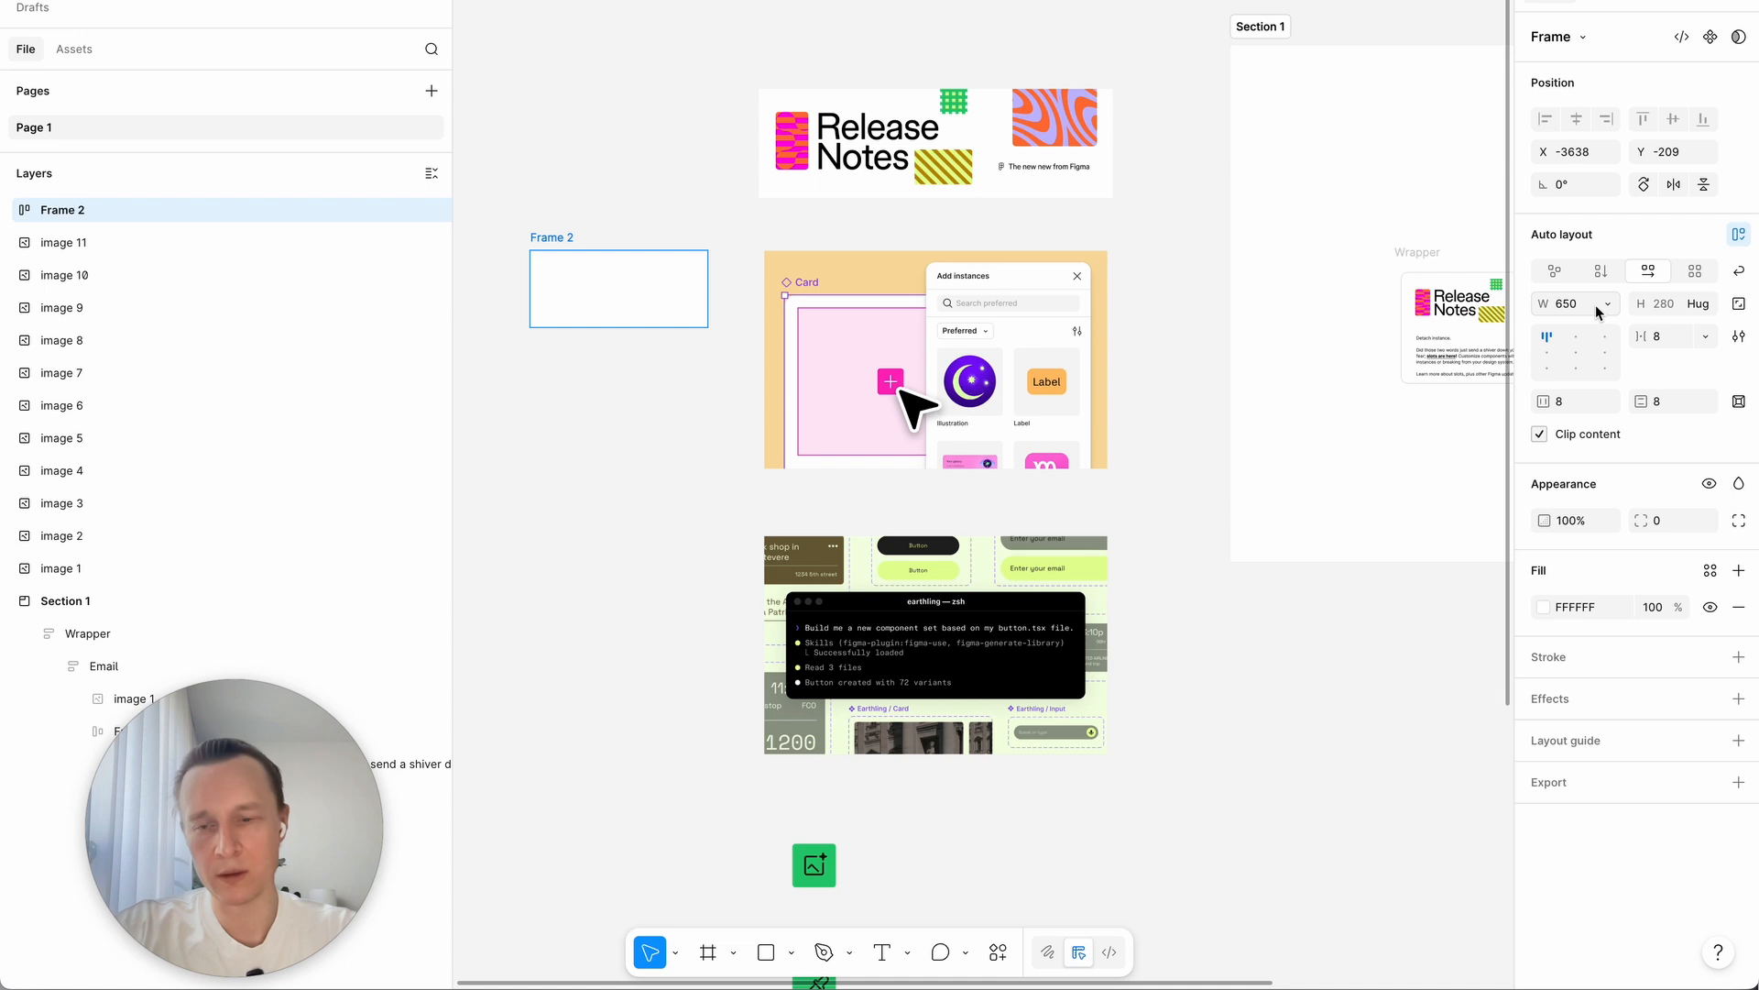
# Step: Rename the new frame as Card
pyautogui.click(558, 237)
pyautogui.doubleClick(562, 236)
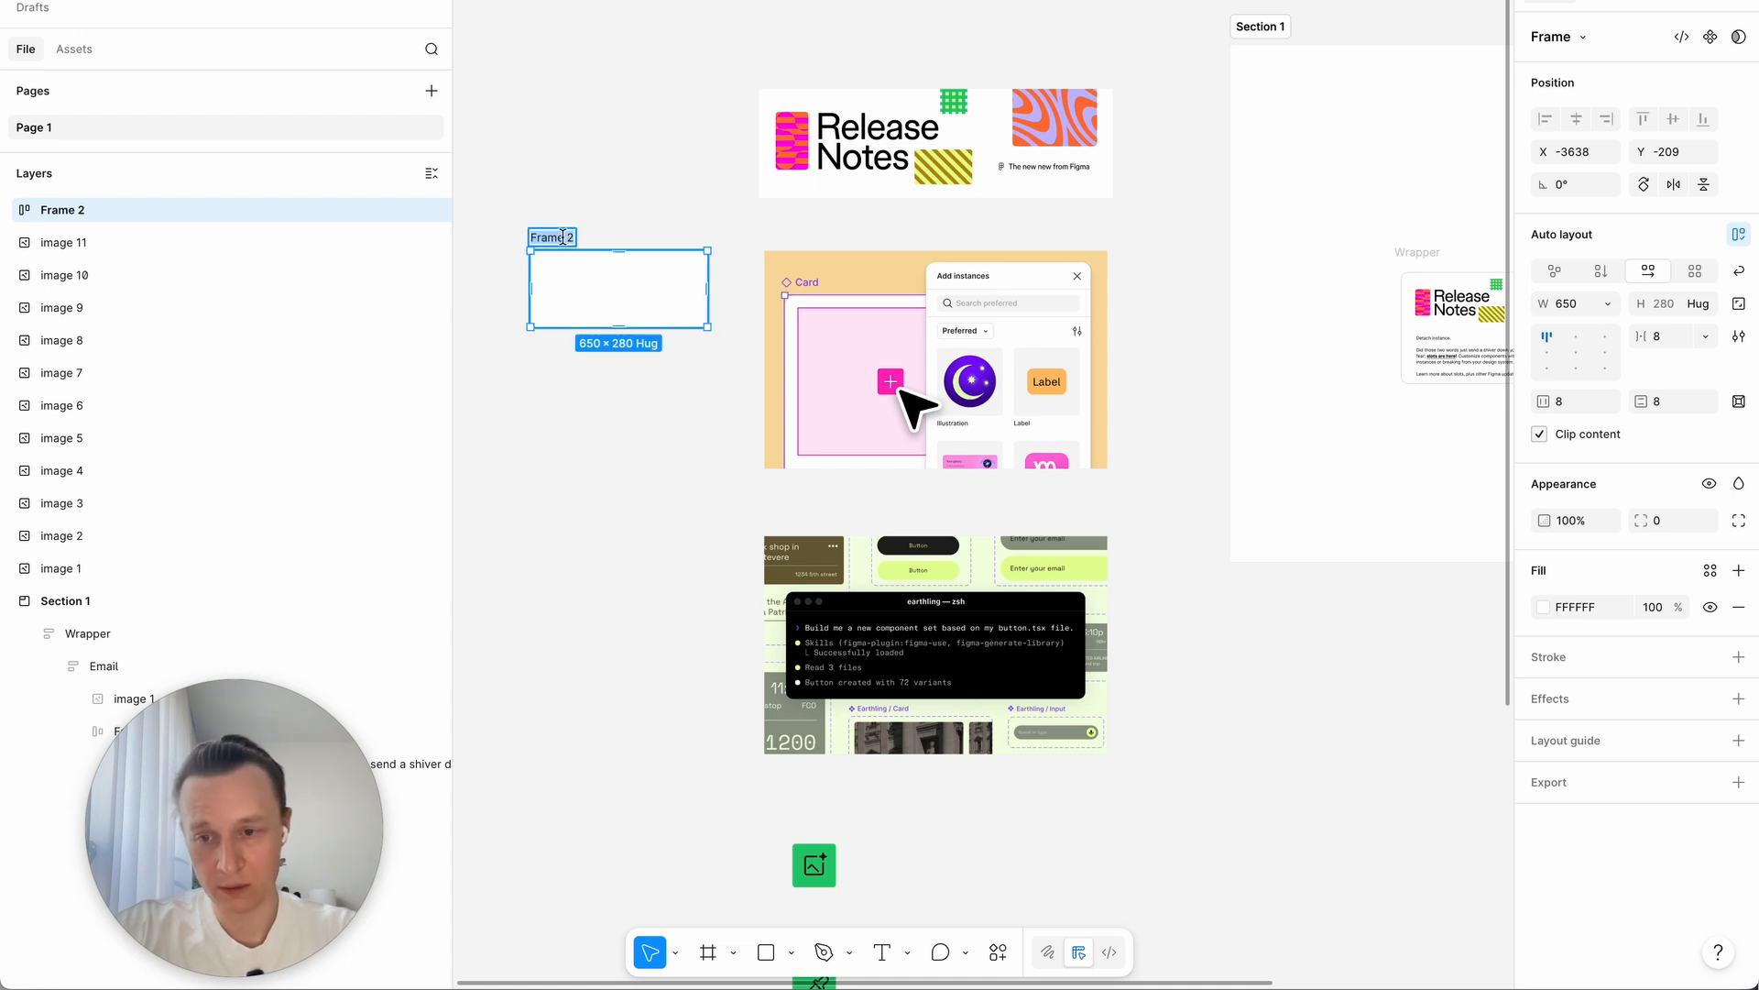
pyautogui.write('a')
pyautogui.write('ard')
pyautogui.press('Return')
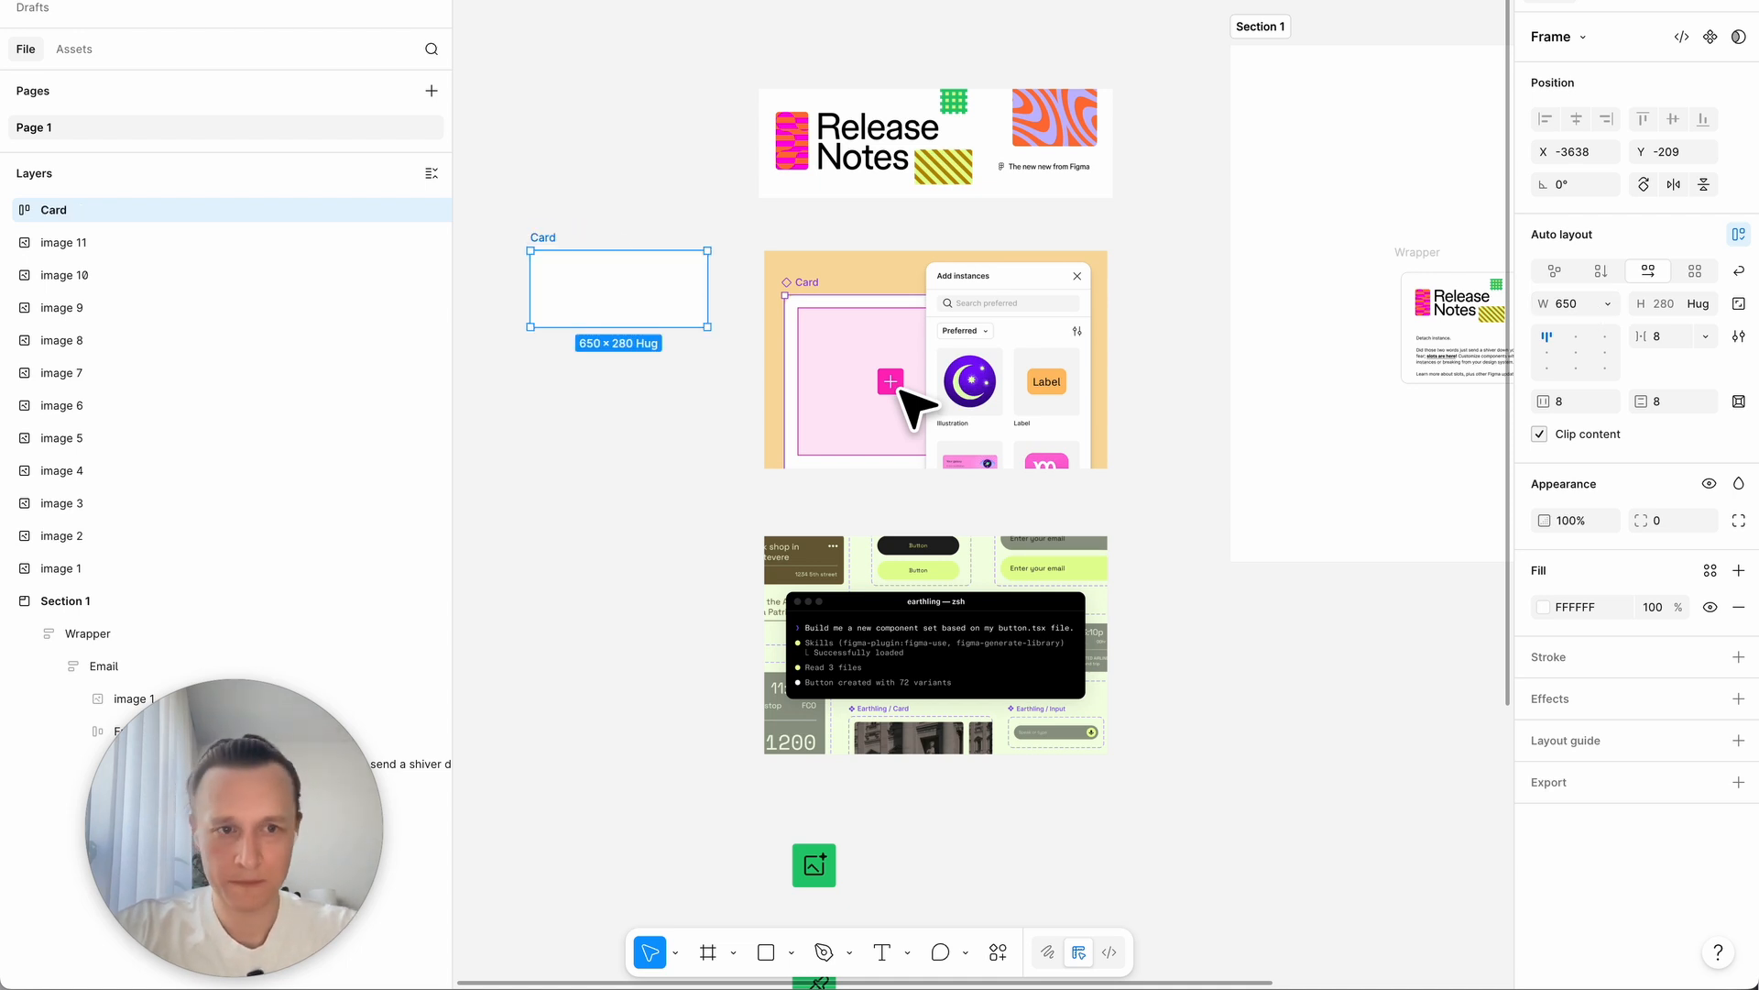
# Step: Set the Card frame's item gap and its horizontal and vertical padding to 0
pyautogui.click(1679, 344)
pyautogui.click(1574, 403)
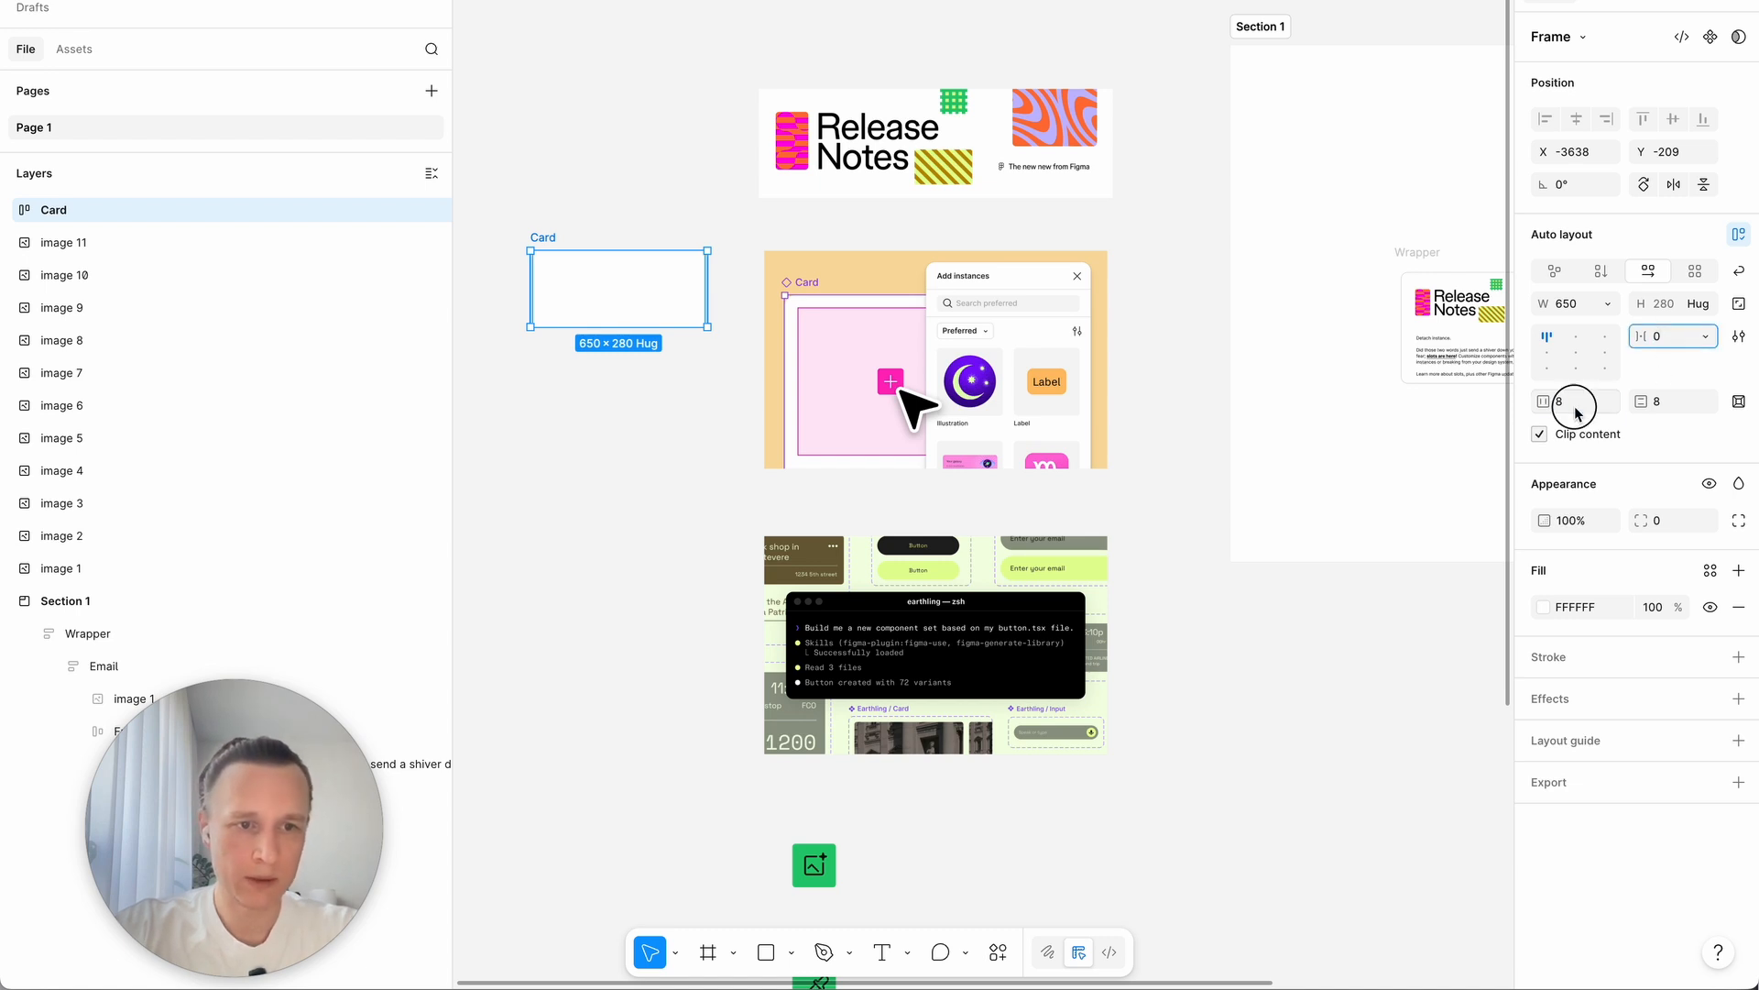
pyautogui.click(1696, 411)
# Step: Copy the slots illustration (image 2) into the Card frame and make its width fill the container
pyautogui.click(985, 349)
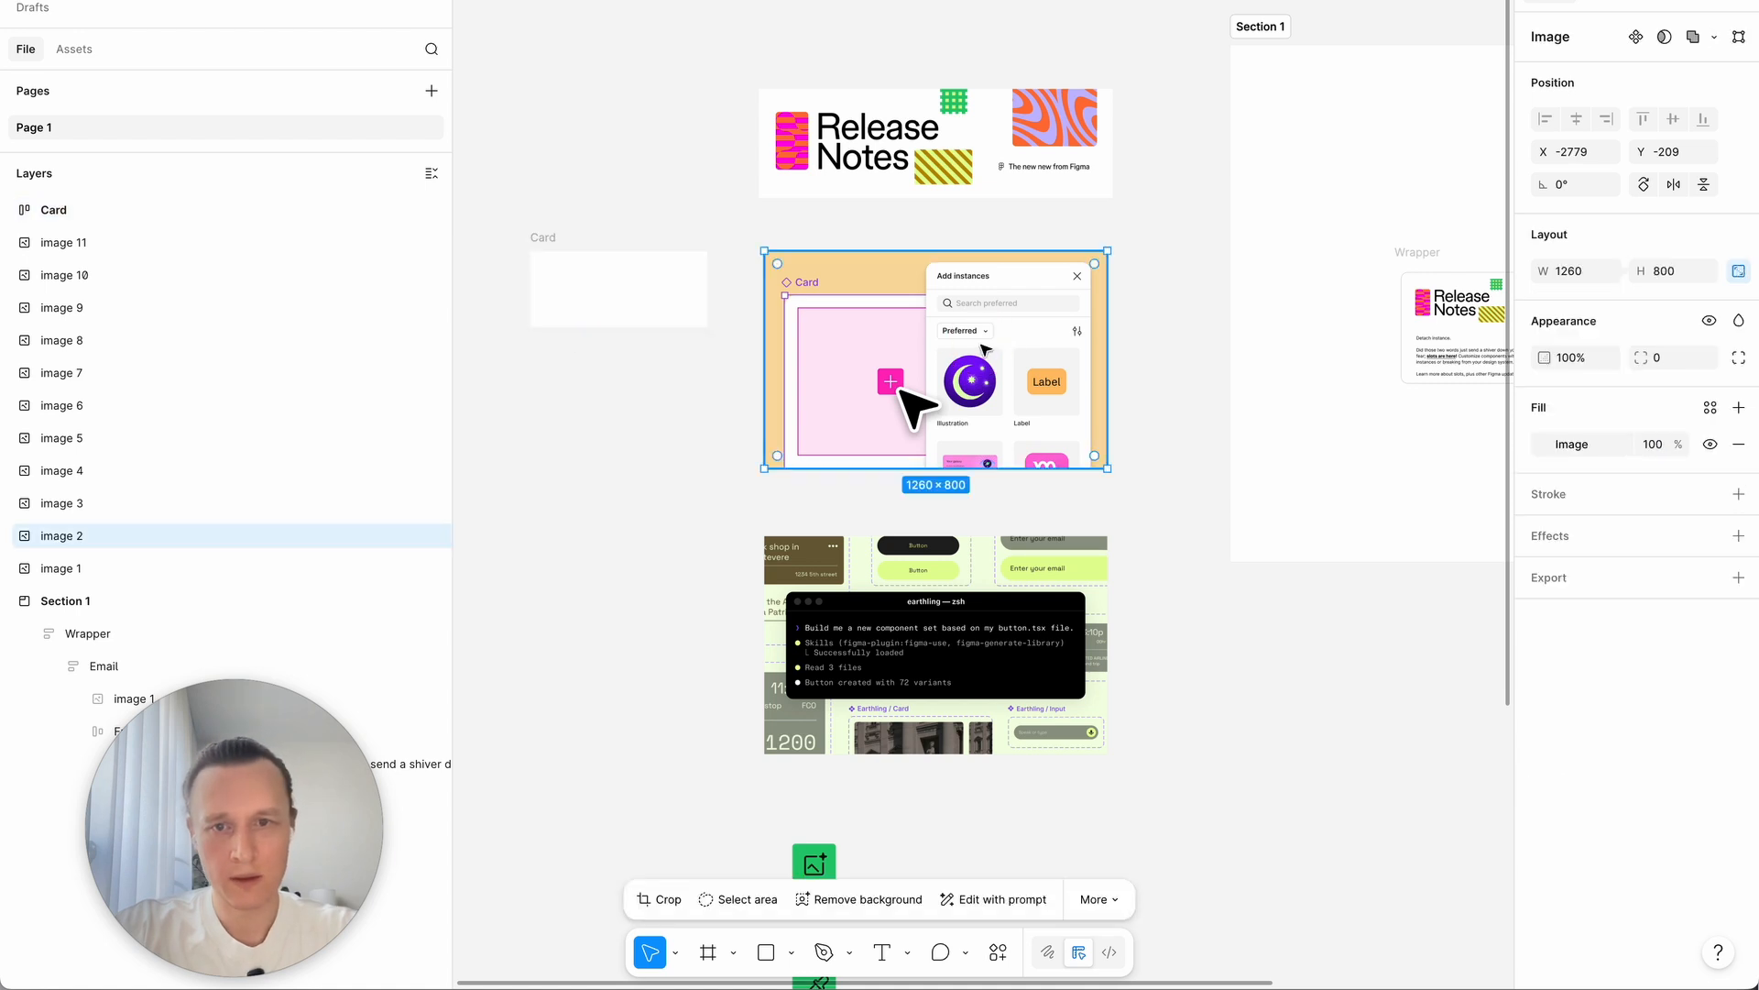
pyautogui.hscroll(-3, 985, 349)
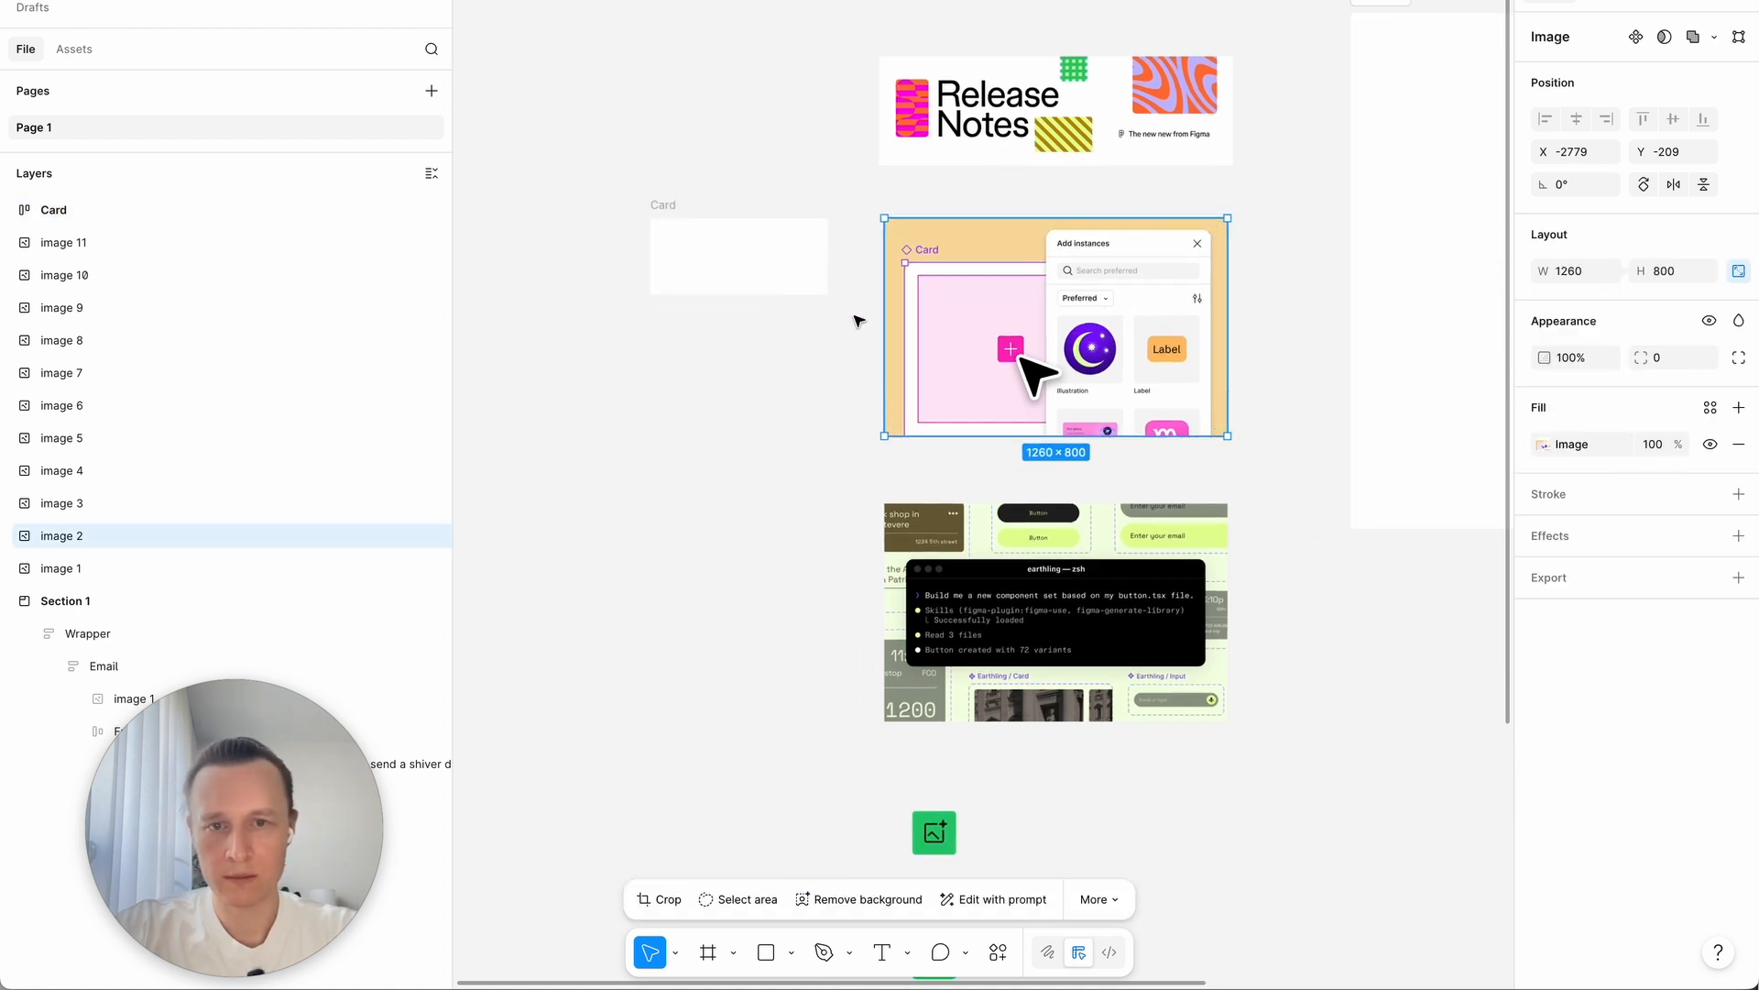
pyautogui.click(739, 257)
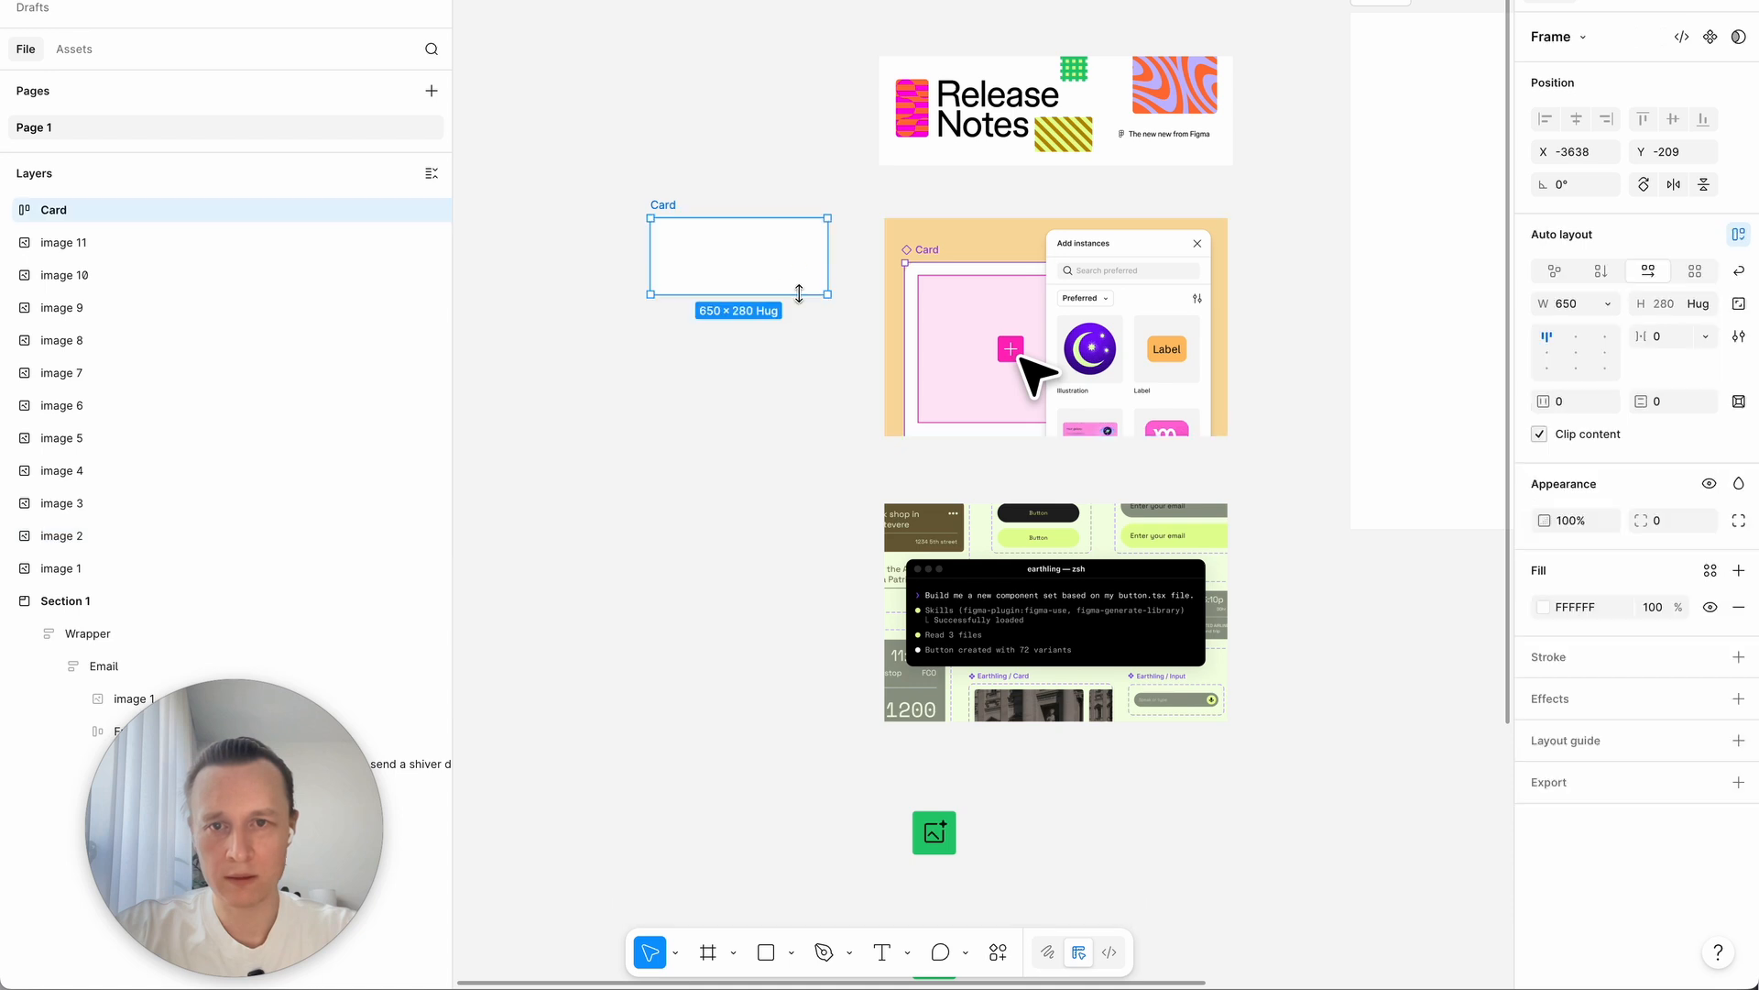
pyautogui.hotkey('ctrl', 'v')
pyautogui.scroll(2, 802, 289)
pyautogui.click(1607, 271)
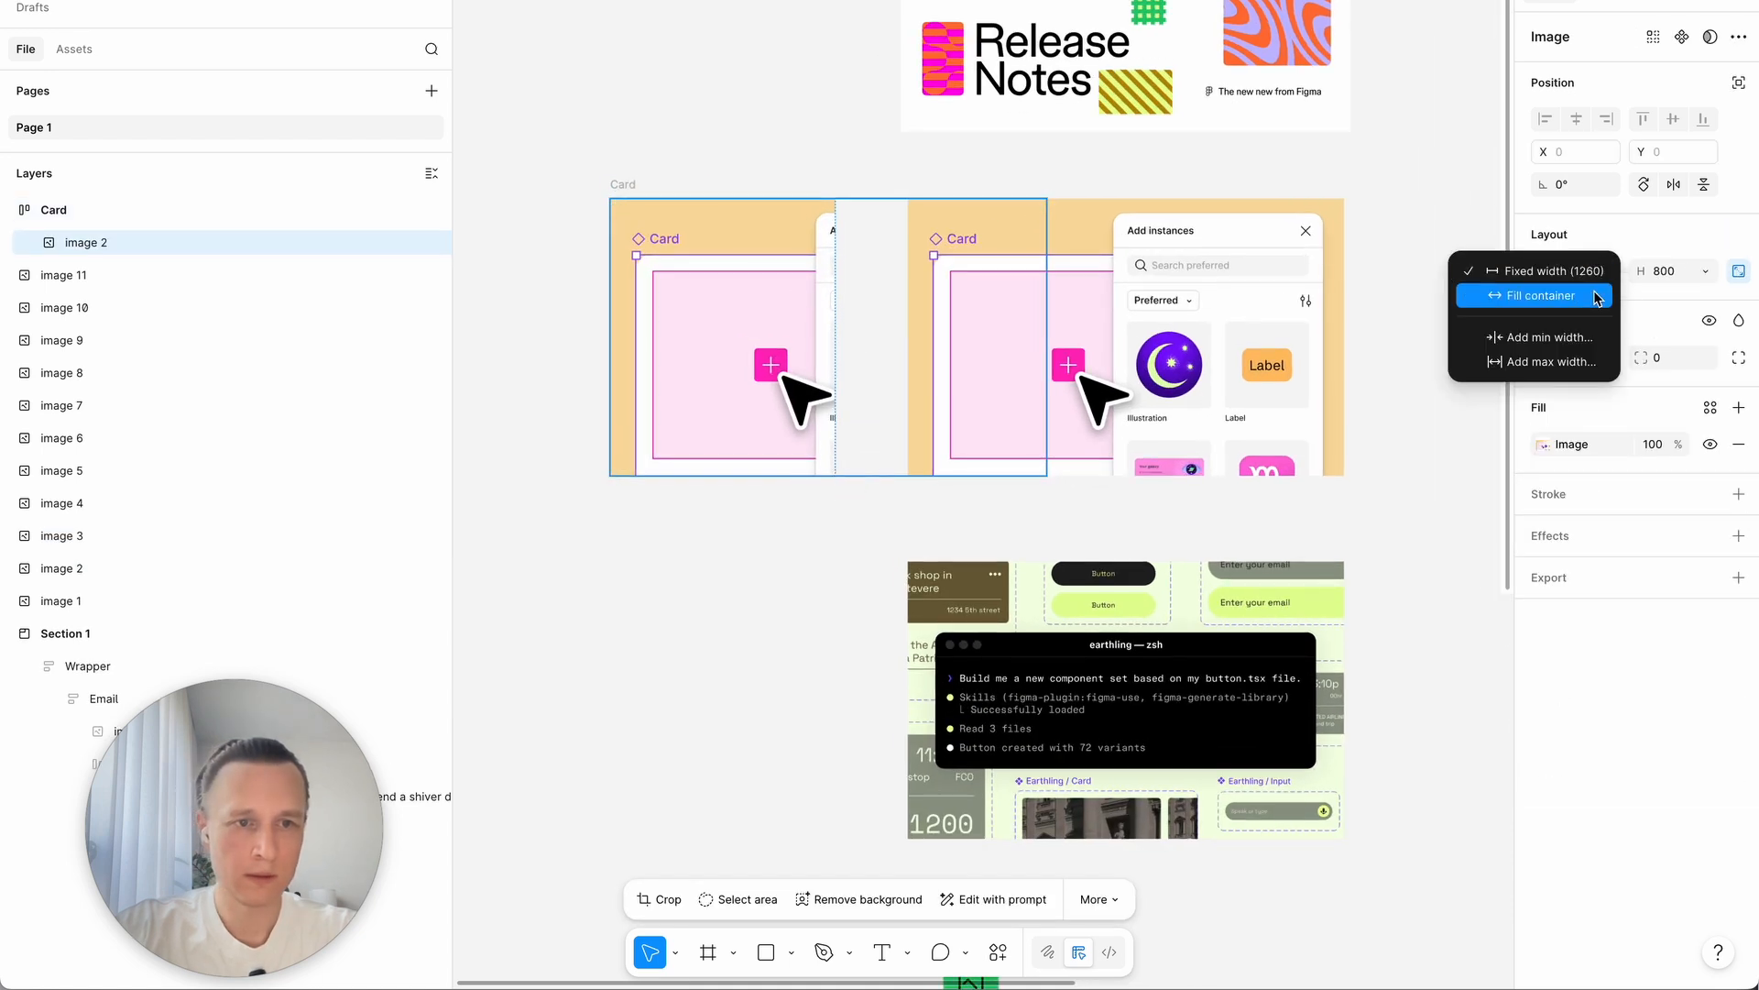
pyautogui.click(1590, 291)
pyautogui.click(805, 475)
# Step: Copy the slots block's text in the original newsletter in the browser, from the "Hello slots. Goodbye detaching." heading through the "Try it out →" link
pyautogui.click(782, 260)
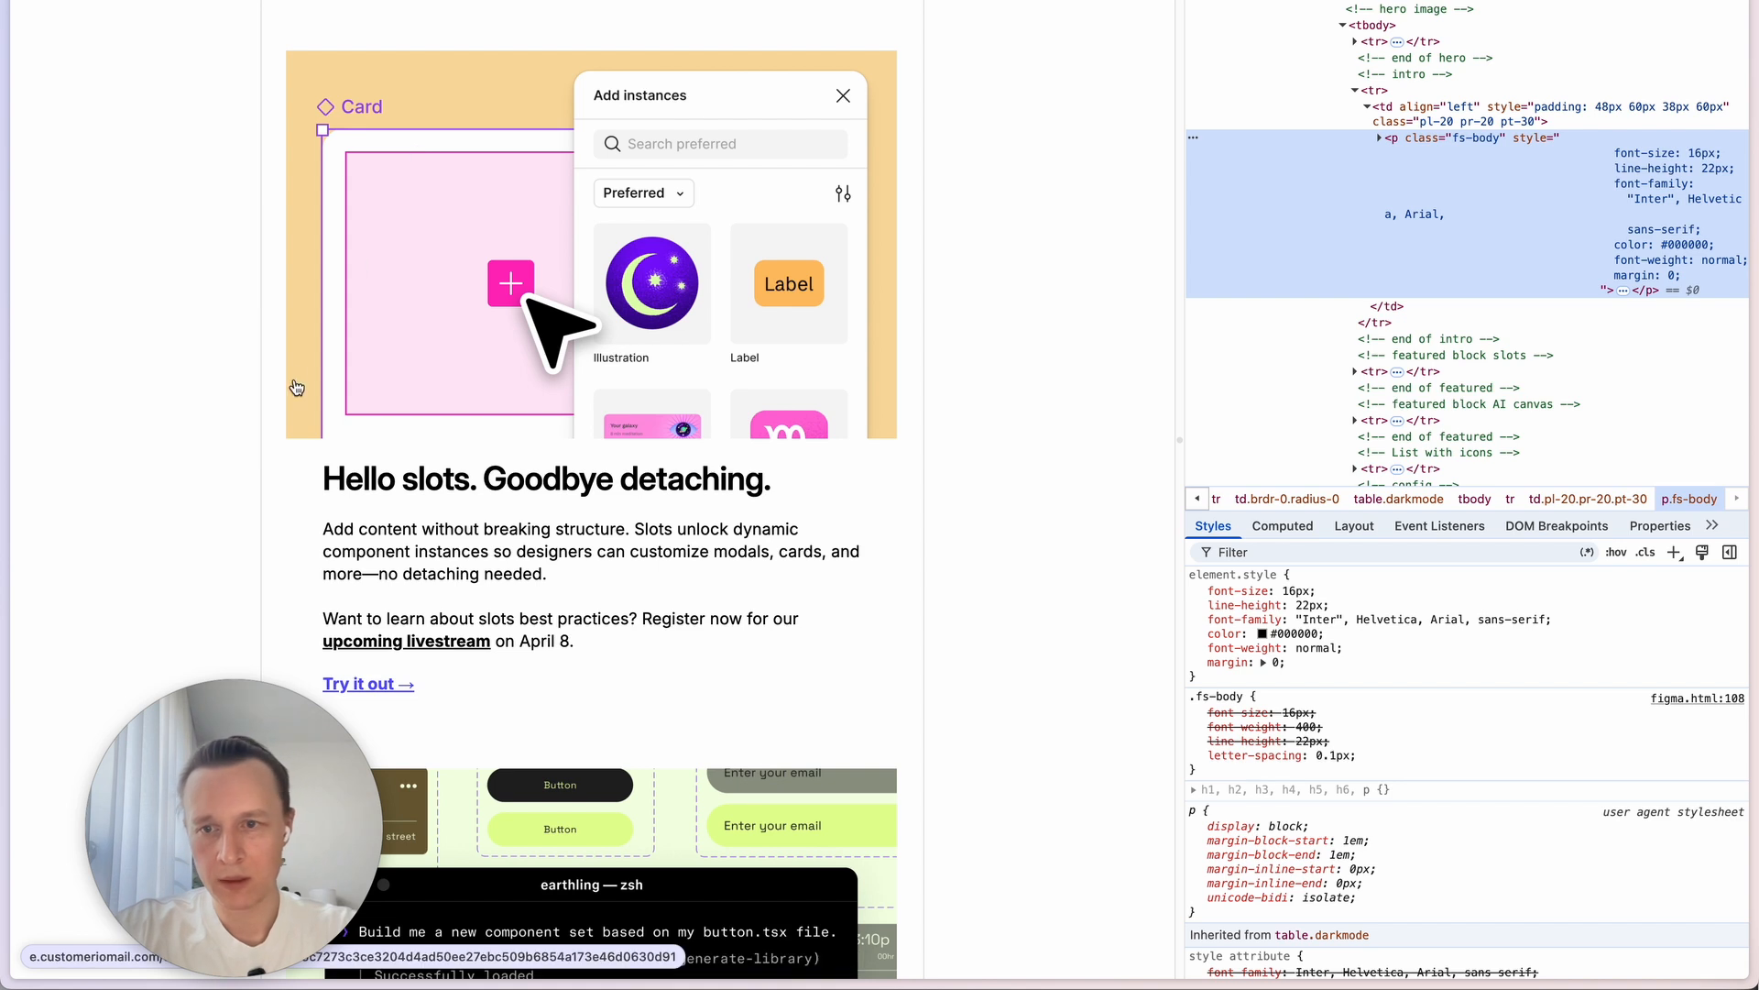
pyautogui.moveTo(322, 478); pyautogui.dragTo(782, 480)
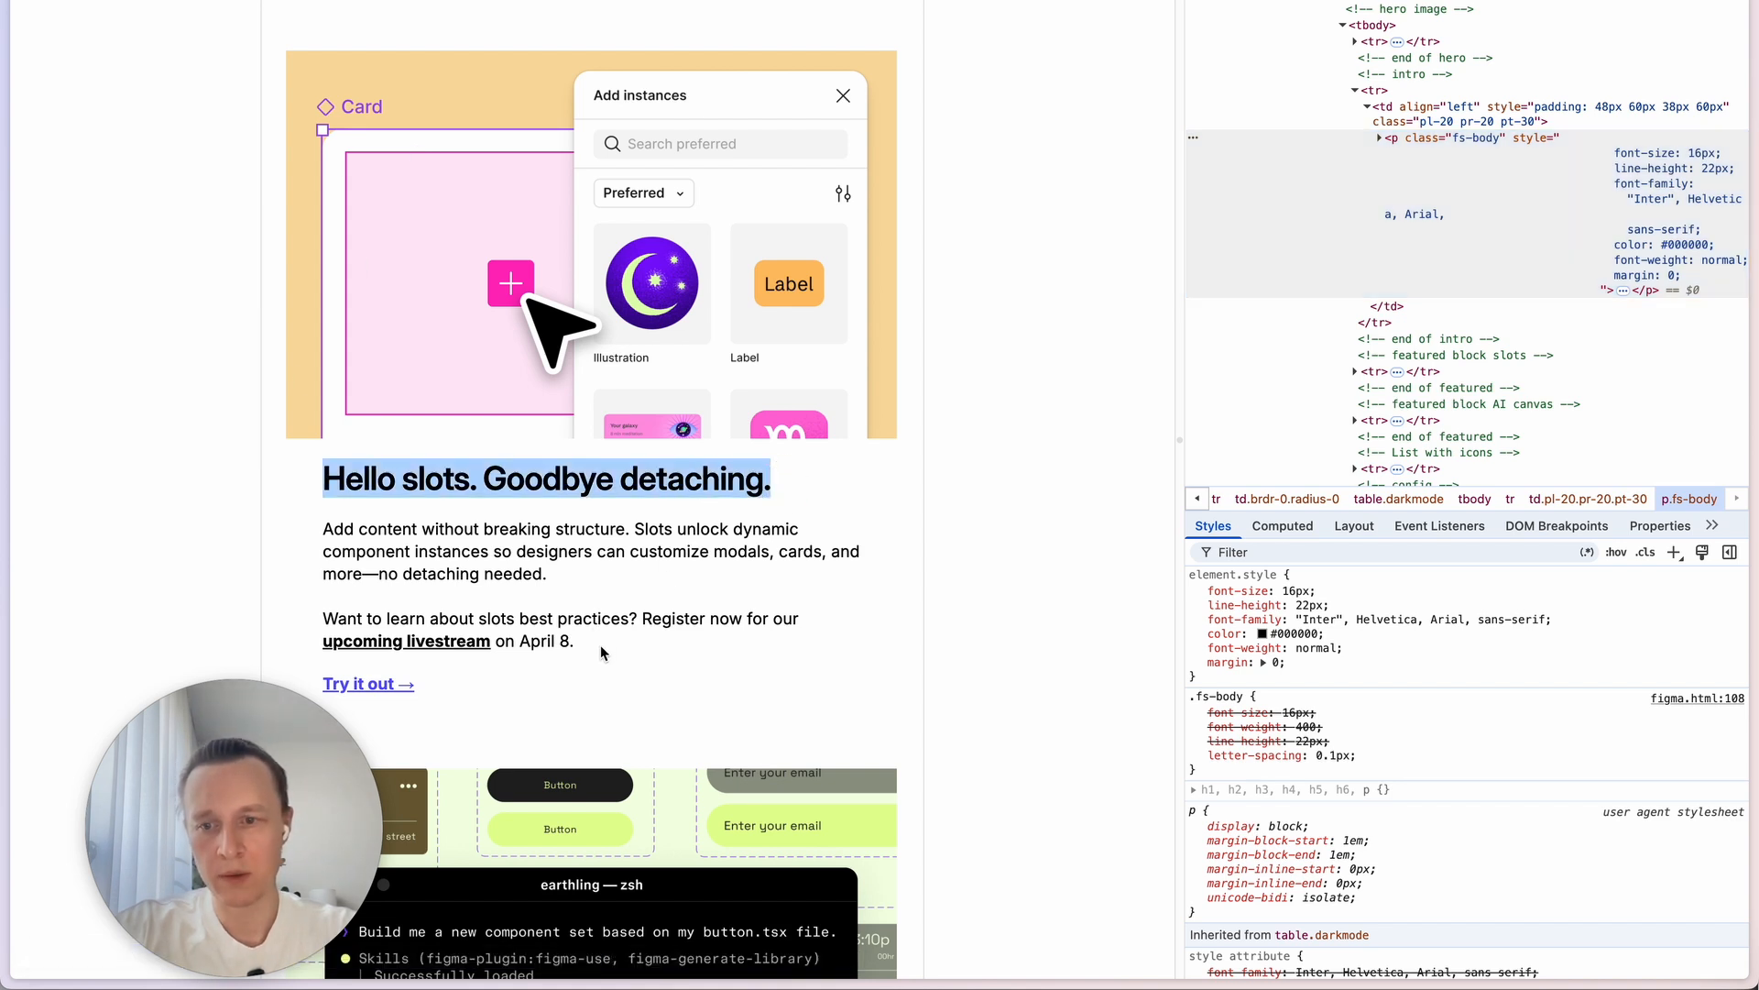
pyautogui.keyDown('shift'); pyautogui.click(436, 687); pyautogui.keyUp('shift')
pyautogui.press('super+c')
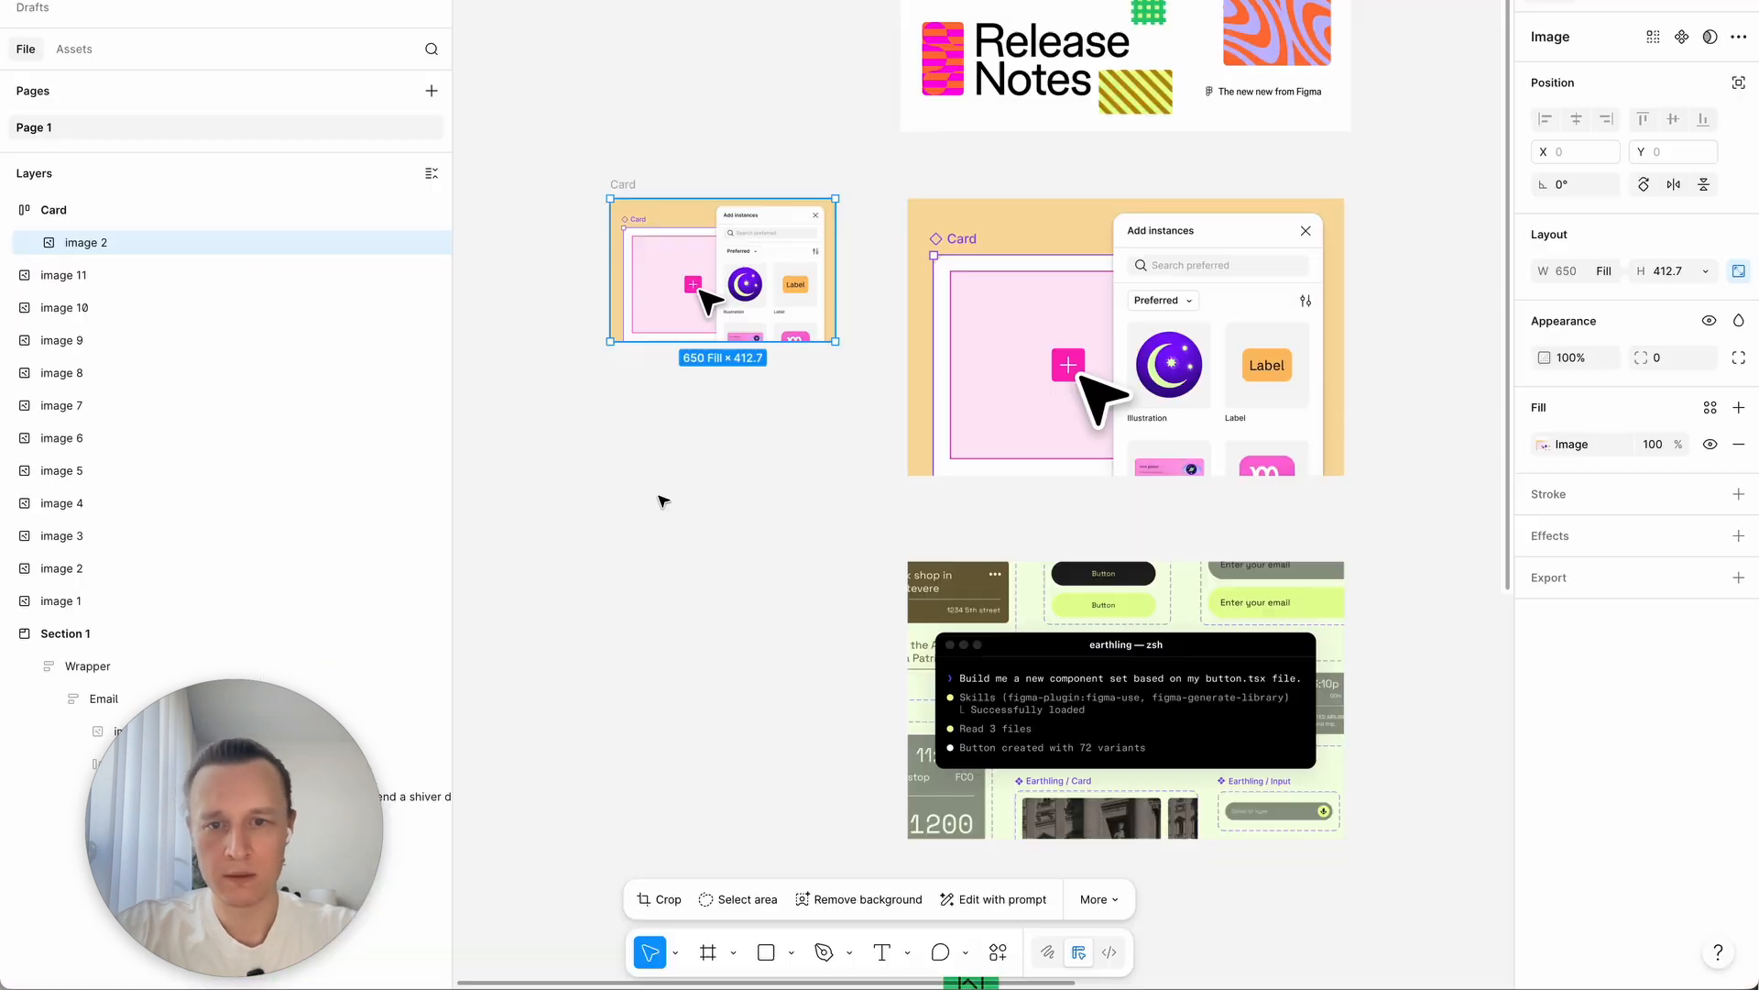
# Step: Paste the slots text onto the Figma canvas as two text layers, one holding only the "Hello slots. Goodbye detaching." heading
pyautogui.press('super+v')
pyautogui.press('super+v')
pyautogui.press('BackSpace')
pyautogui.press('Escape')
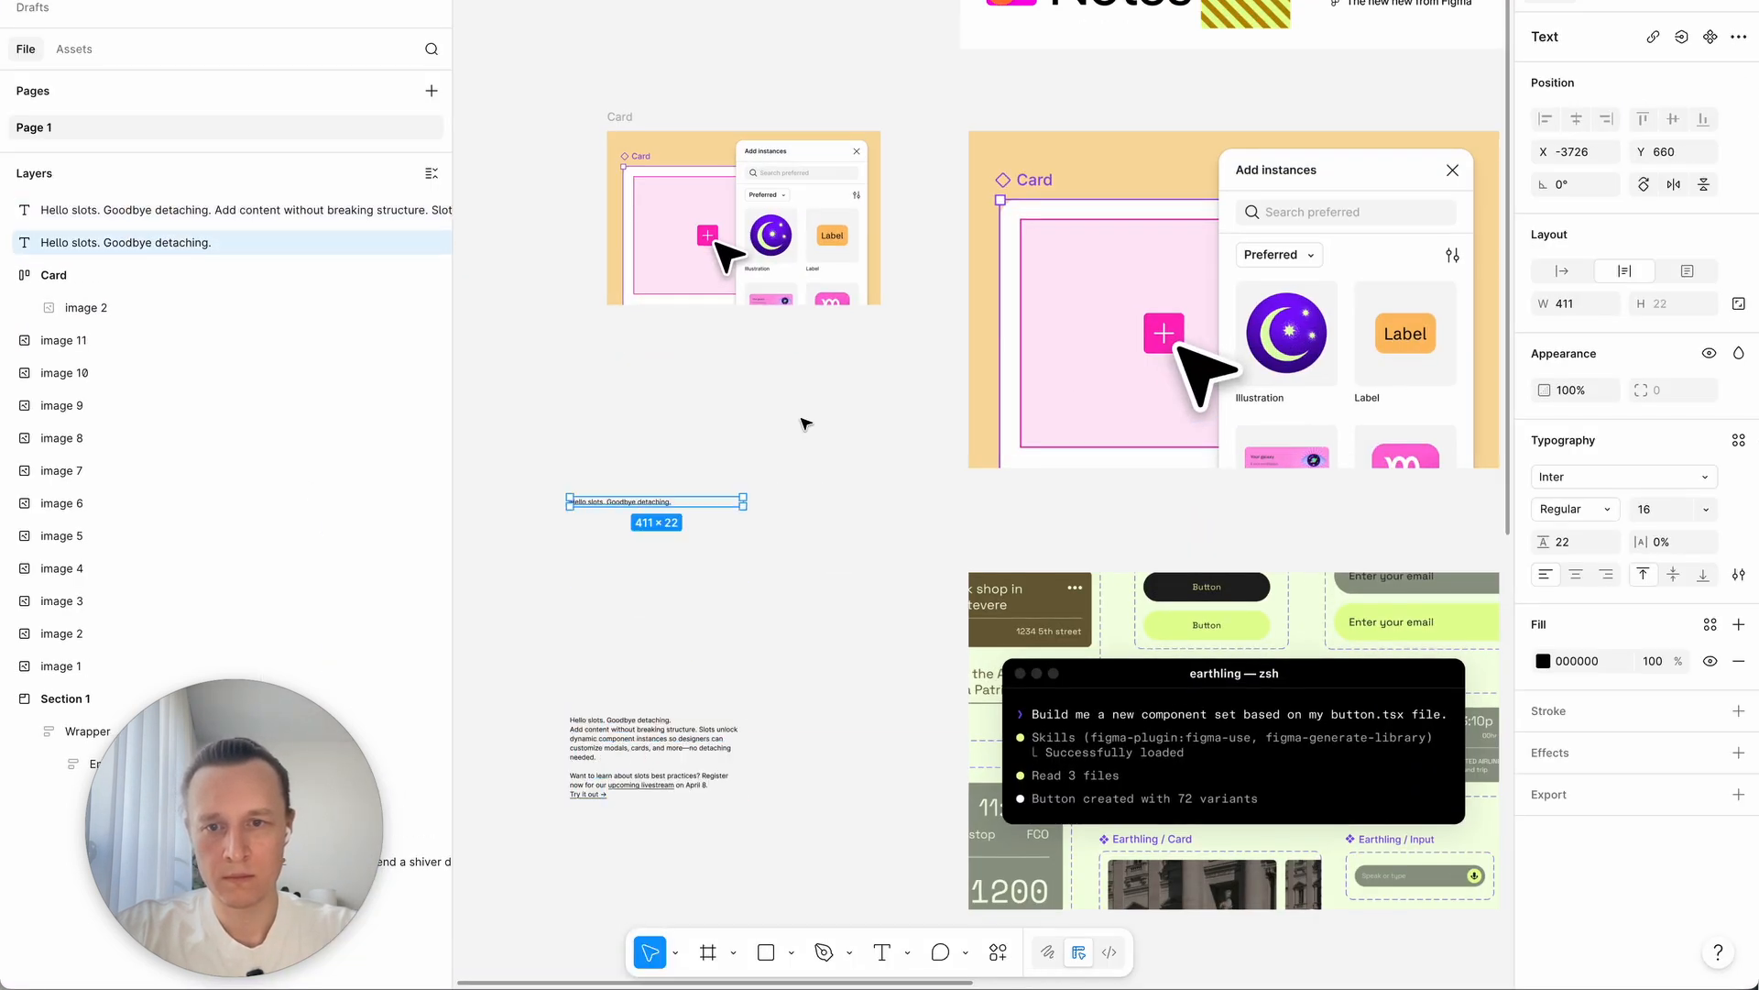
# Step: Move the "Hello slots. Goodbye detaching." text layer into the Card frame, and set the Card's auto layout flow to vertical
pyautogui.click(804, 423)
pyautogui.click(641, 502)
pyautogui.press('Delete')
pyautogui.press('super+v')
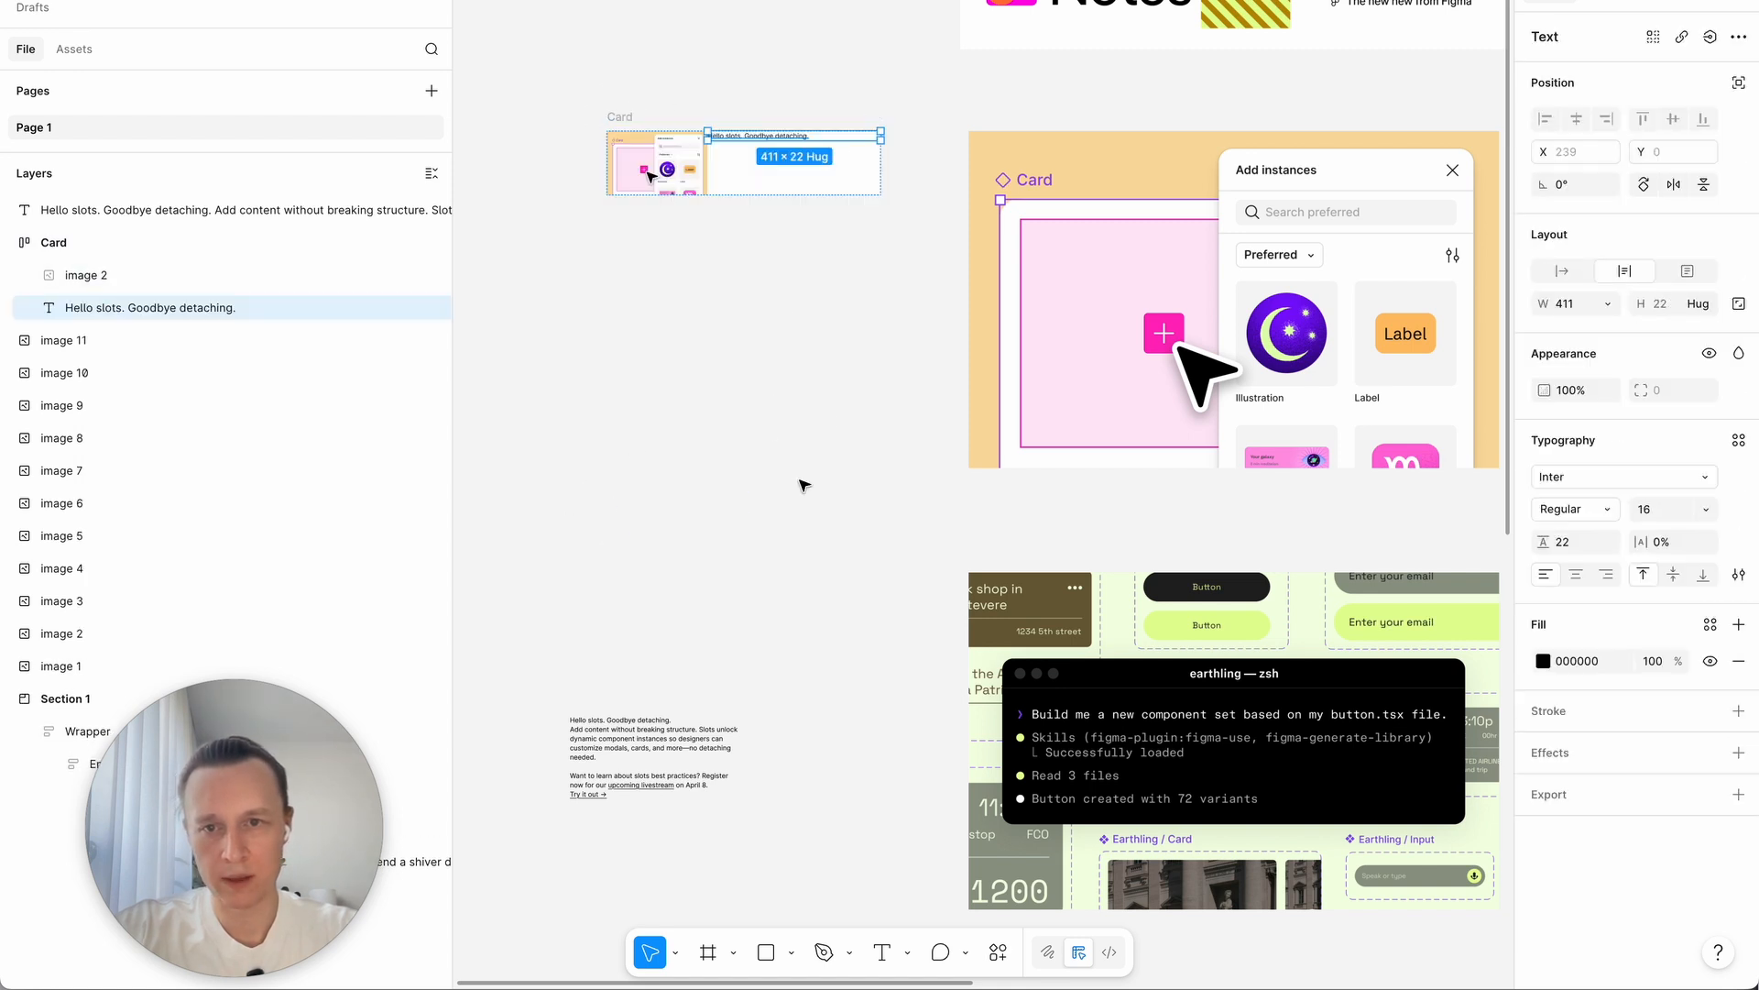
pyautogui.press('Escape')
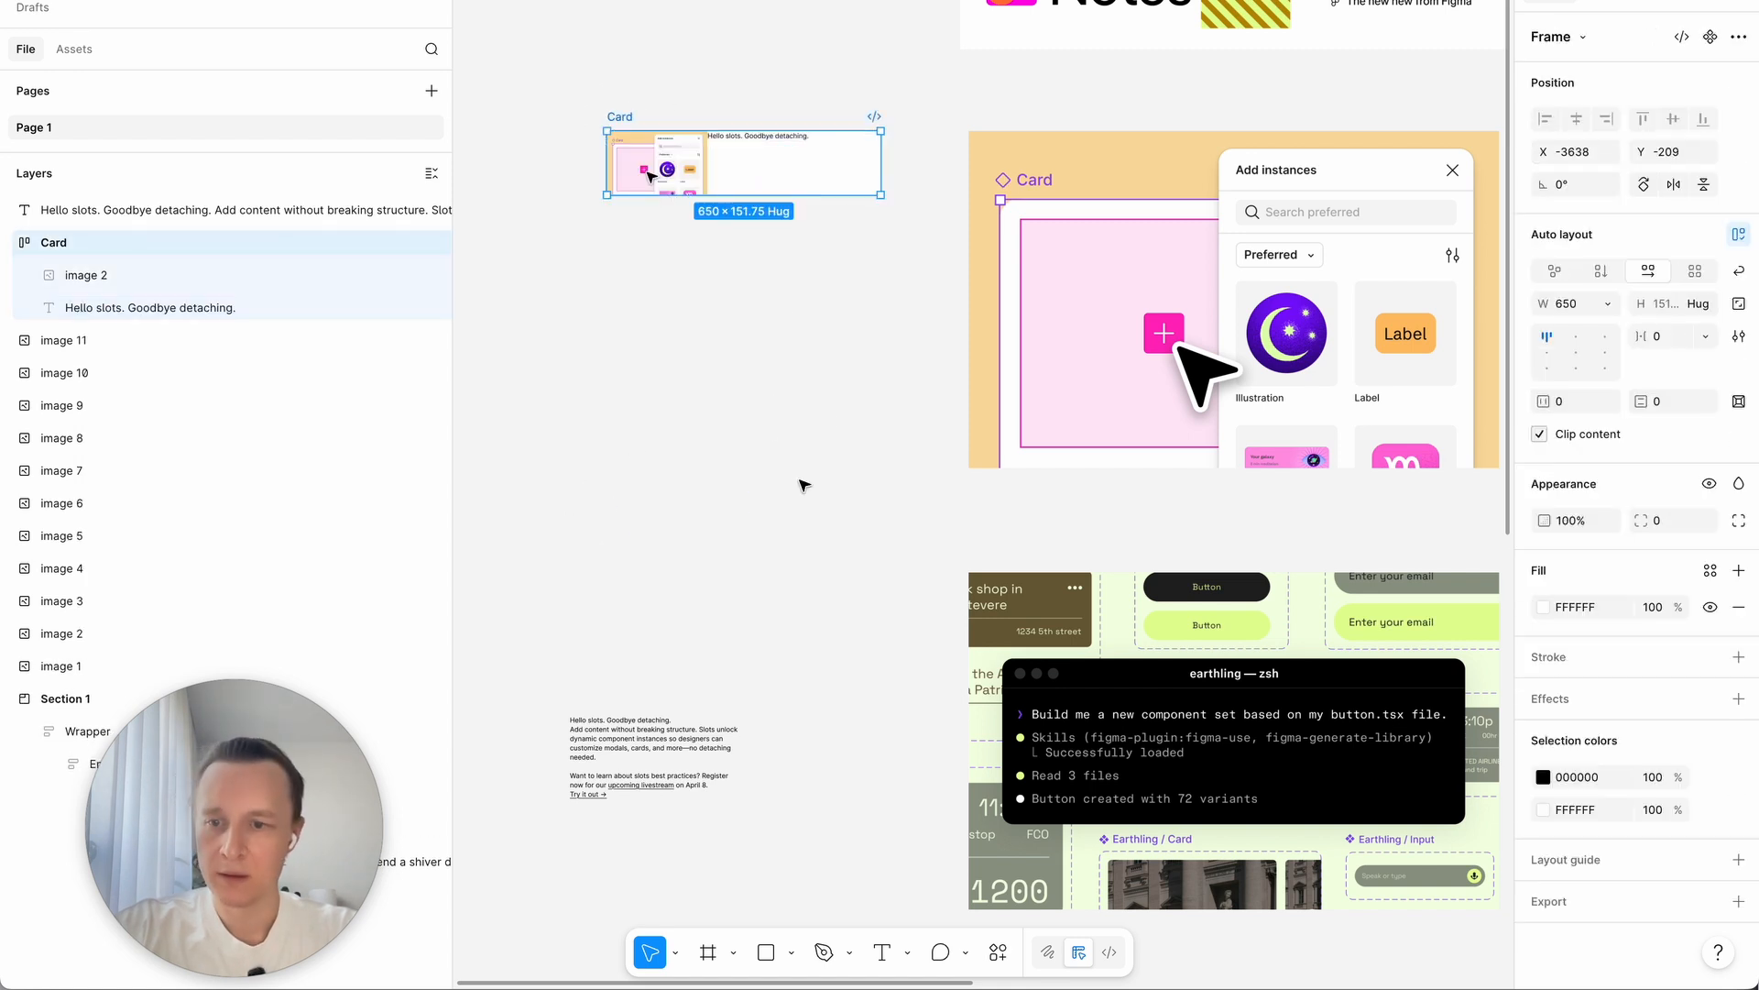
pyautogui.click(1601, 273)
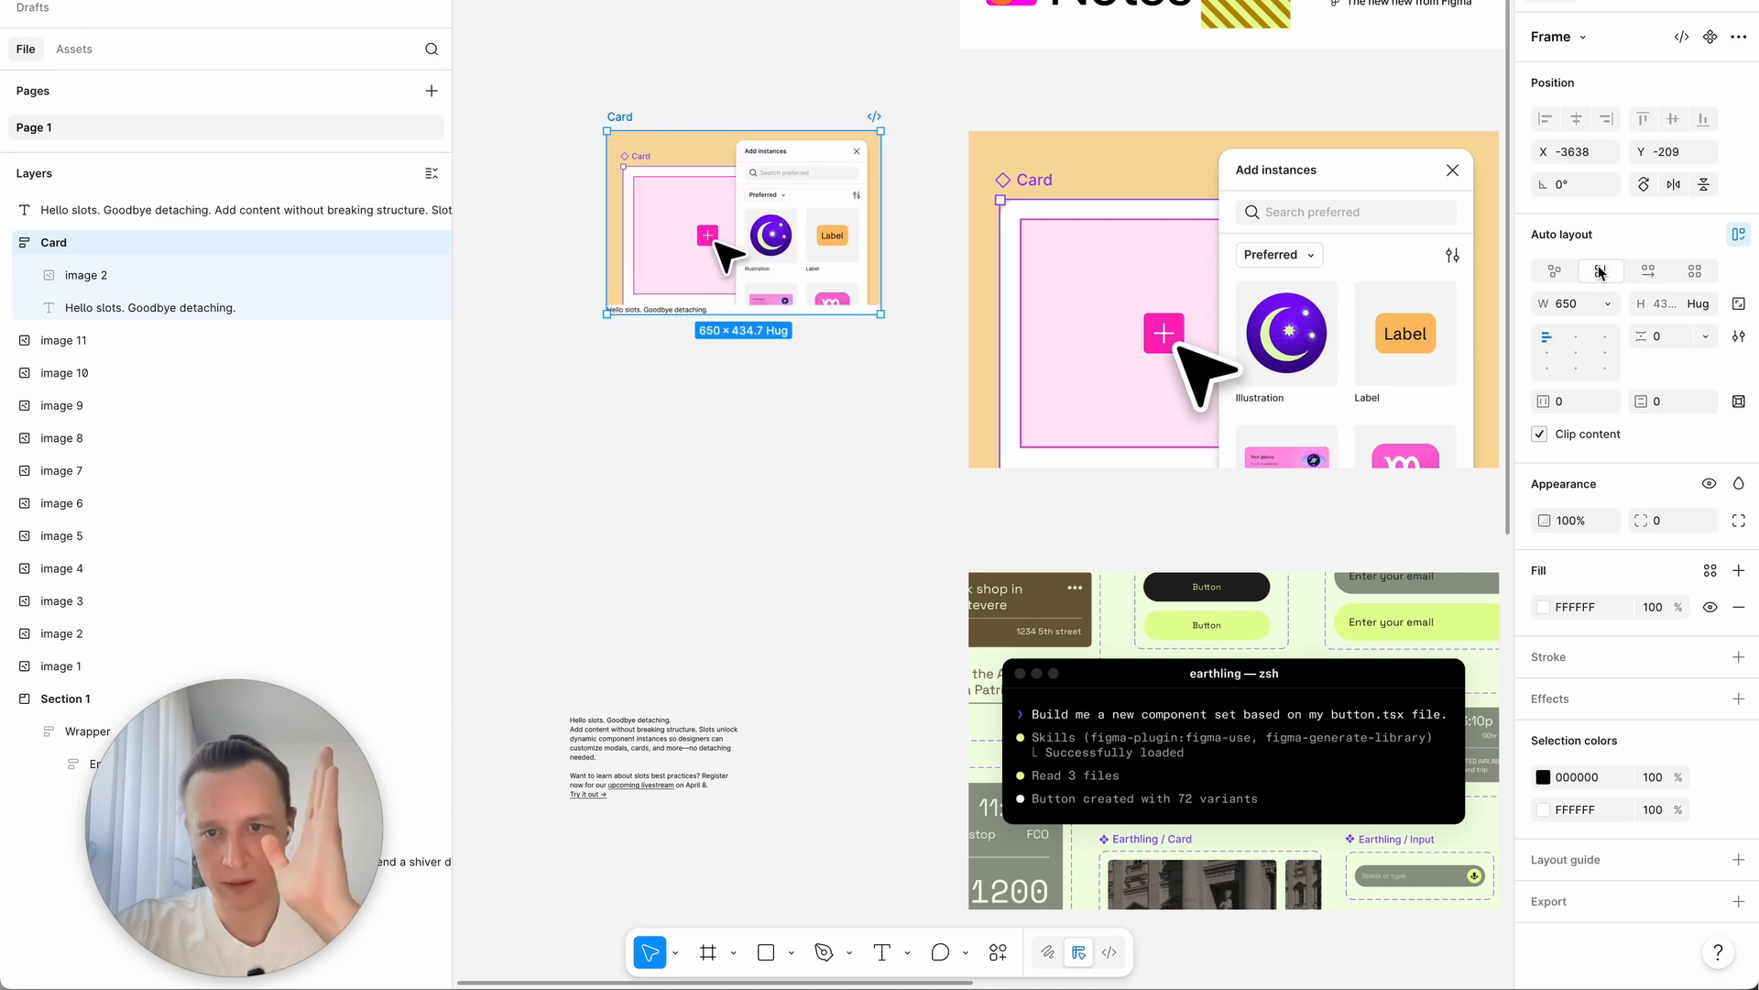
# Step: Remove the heading line from the full slots text layer and cut the "Try it out →" link out of it
pyautogui.scroll(5, 655, 761)
pyautogui.doubleClick(867, 639)
pyautogui.press('Up')
pyautogui.hotkey('shift', 'Down')
pyautogui.press('BackSpace')
pyautogui.hotkey('shift', 'Down')
pyautogui.hotkey('shift', 'Down')
pyautogui.hotkey('shift', 'Down')
pyautogui.hotkey('shift', 'Down')
pyautogui.hotkey('shift', 'Down')
pyautogui.hotkey('shift', 'Down')
pyautogui.press('super+shift+Right')
pyautogui.press('super+x')
# Step: Add the body paragraphs and a separate "Try it out →" text layer below the heading in the Card frame
pyautogui.click(719, 18)
pyautogui.press('super+d')
pyautogui.doubleClick(719, 41)
pyautogui.press('super+v')
pyautogui.click(568, 514)
pyautogui.click(883, 162)
pyautogui.scroll(-3, 804, 189)
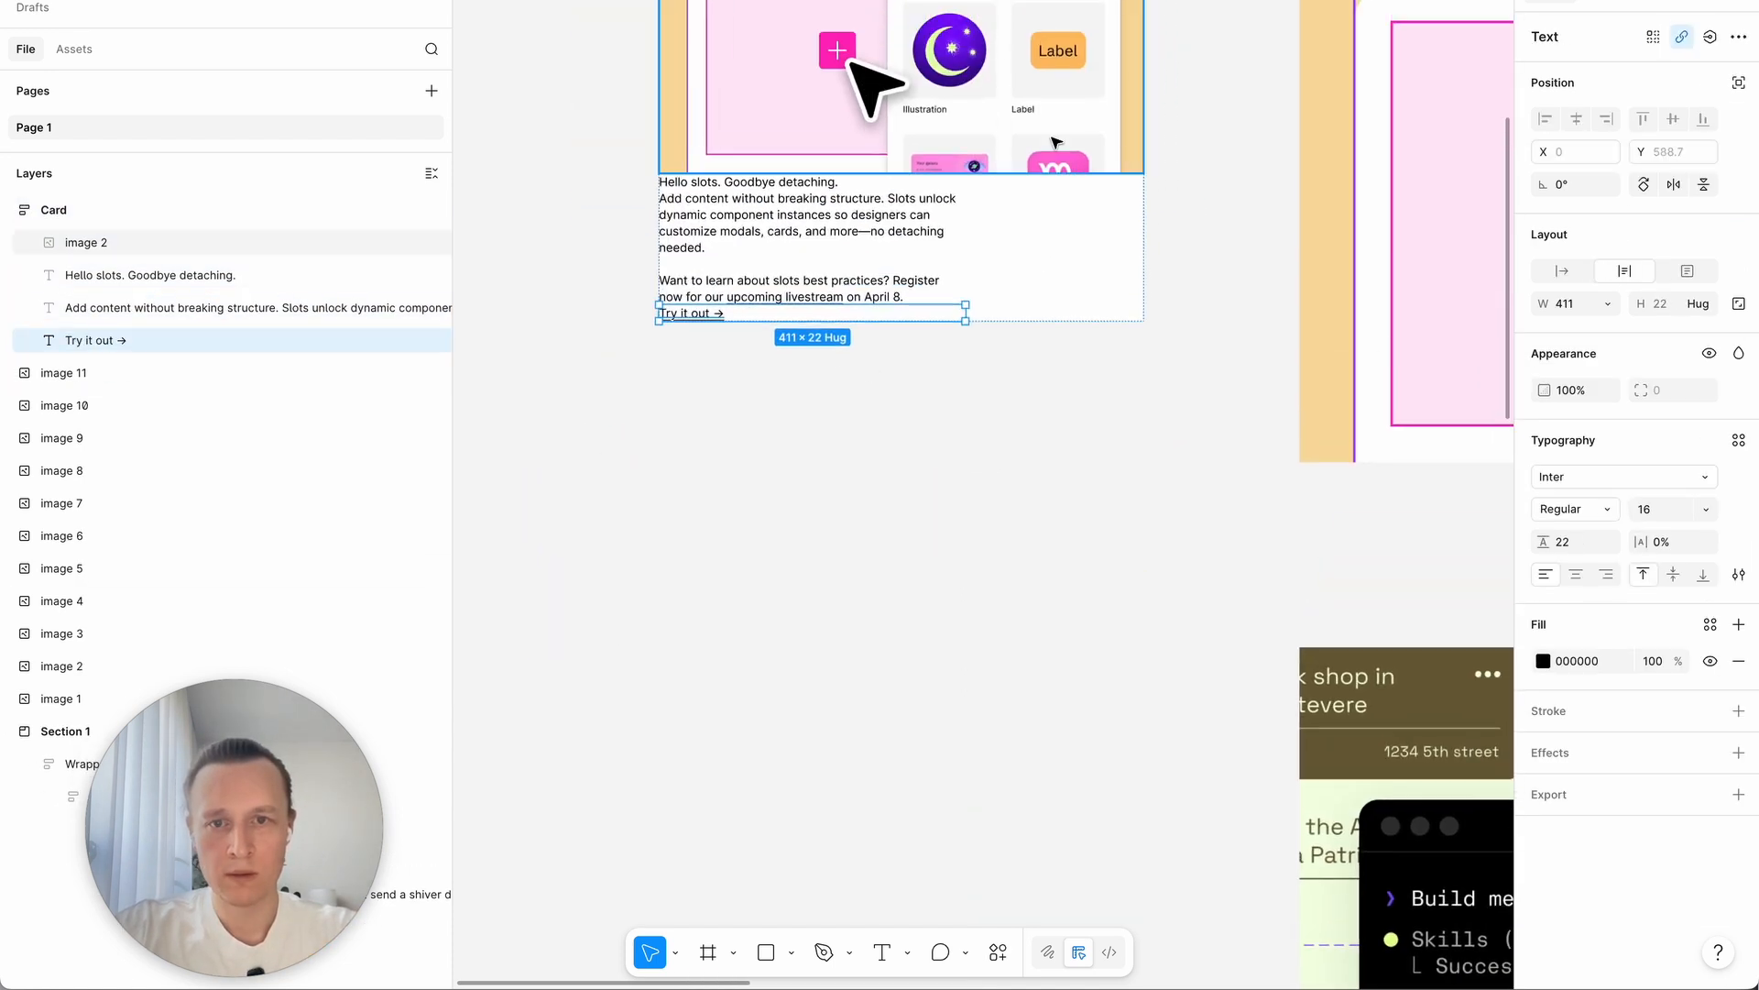
# Step: Set the width of the Card's heading, body and "Try it out →" text layers to Fill container
pyautogui.keyDown('shift'); pyautogui.click(803, 190); pyautogui.keyUp('shift')
pyautogui.keyDown('shift'); pyautogui.click(805, 181); pyautogui.keyUp('shift')
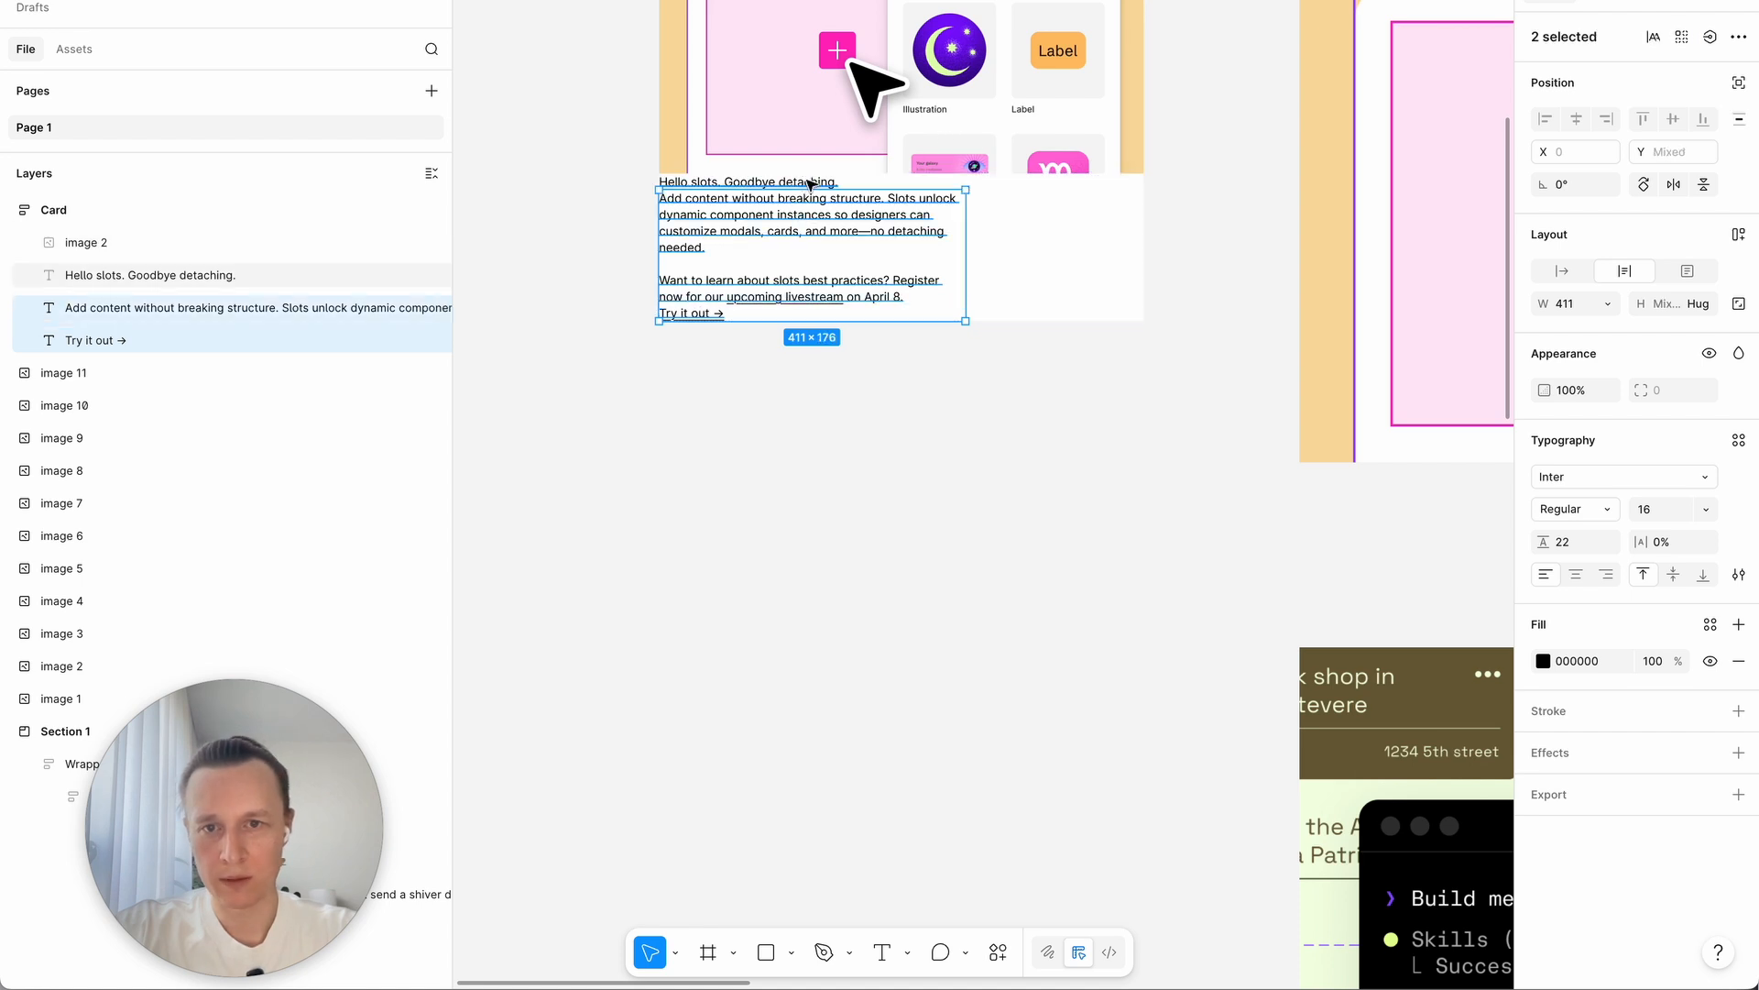
pyautogui.scroll(-3, 818, 493)
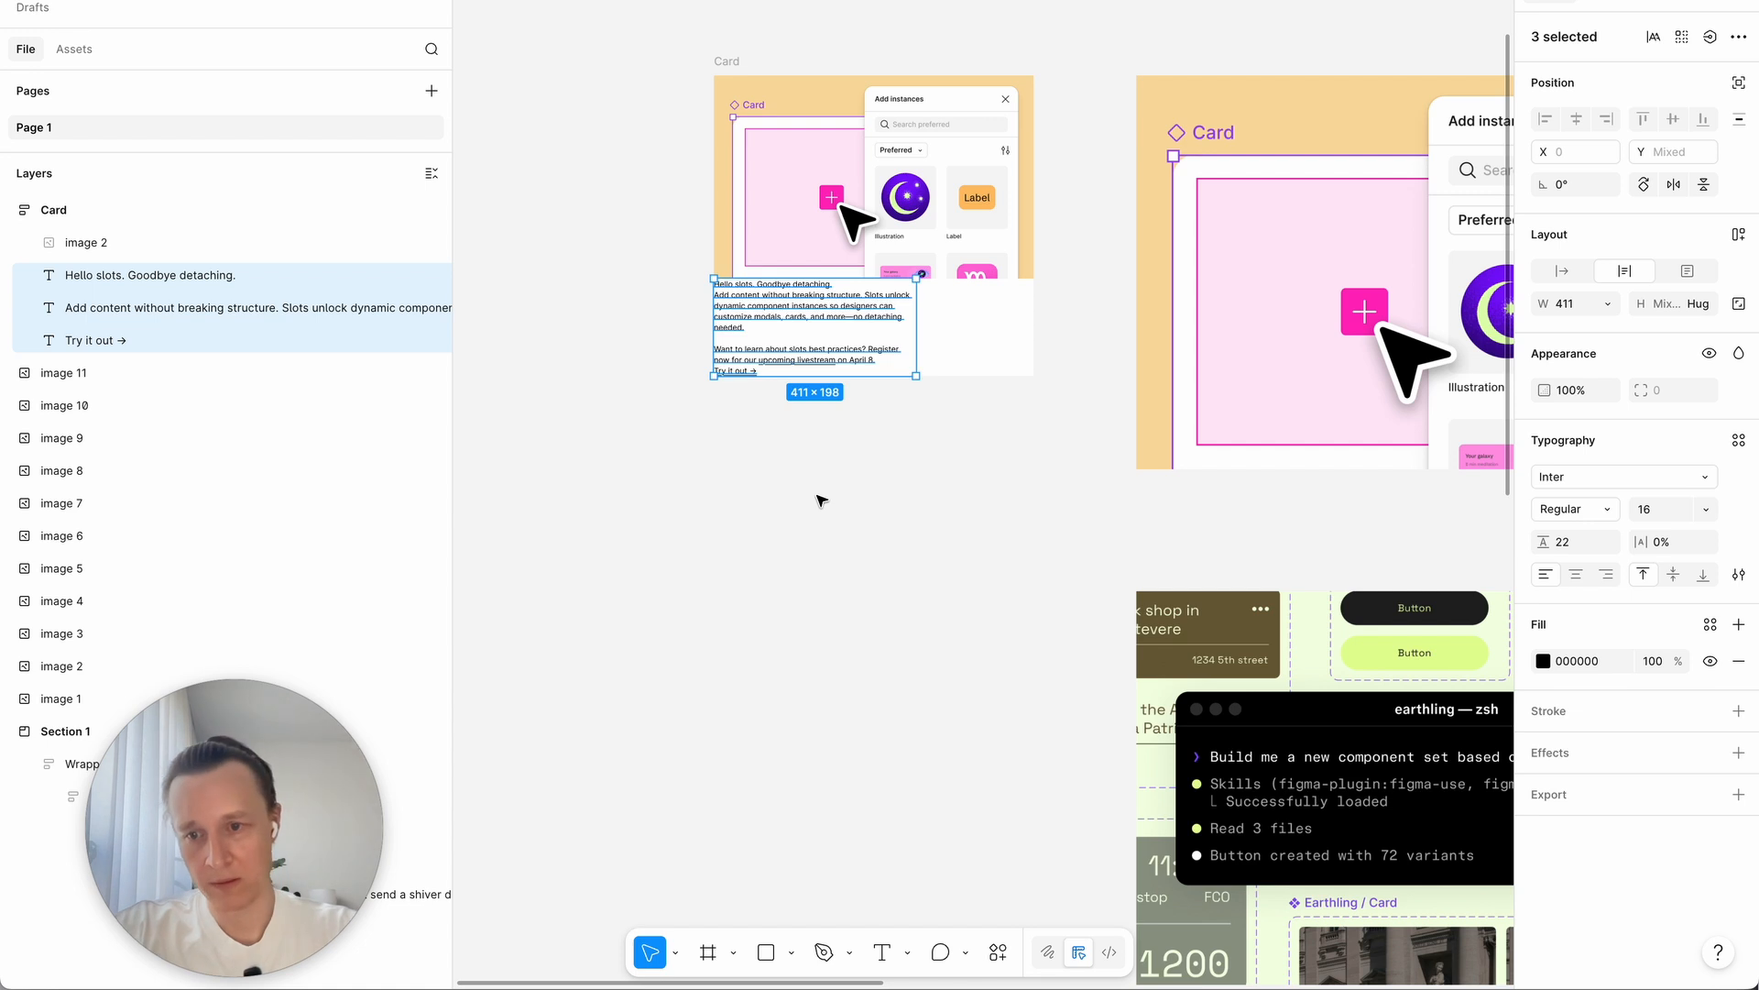
pyautogui.click(1604, 309)
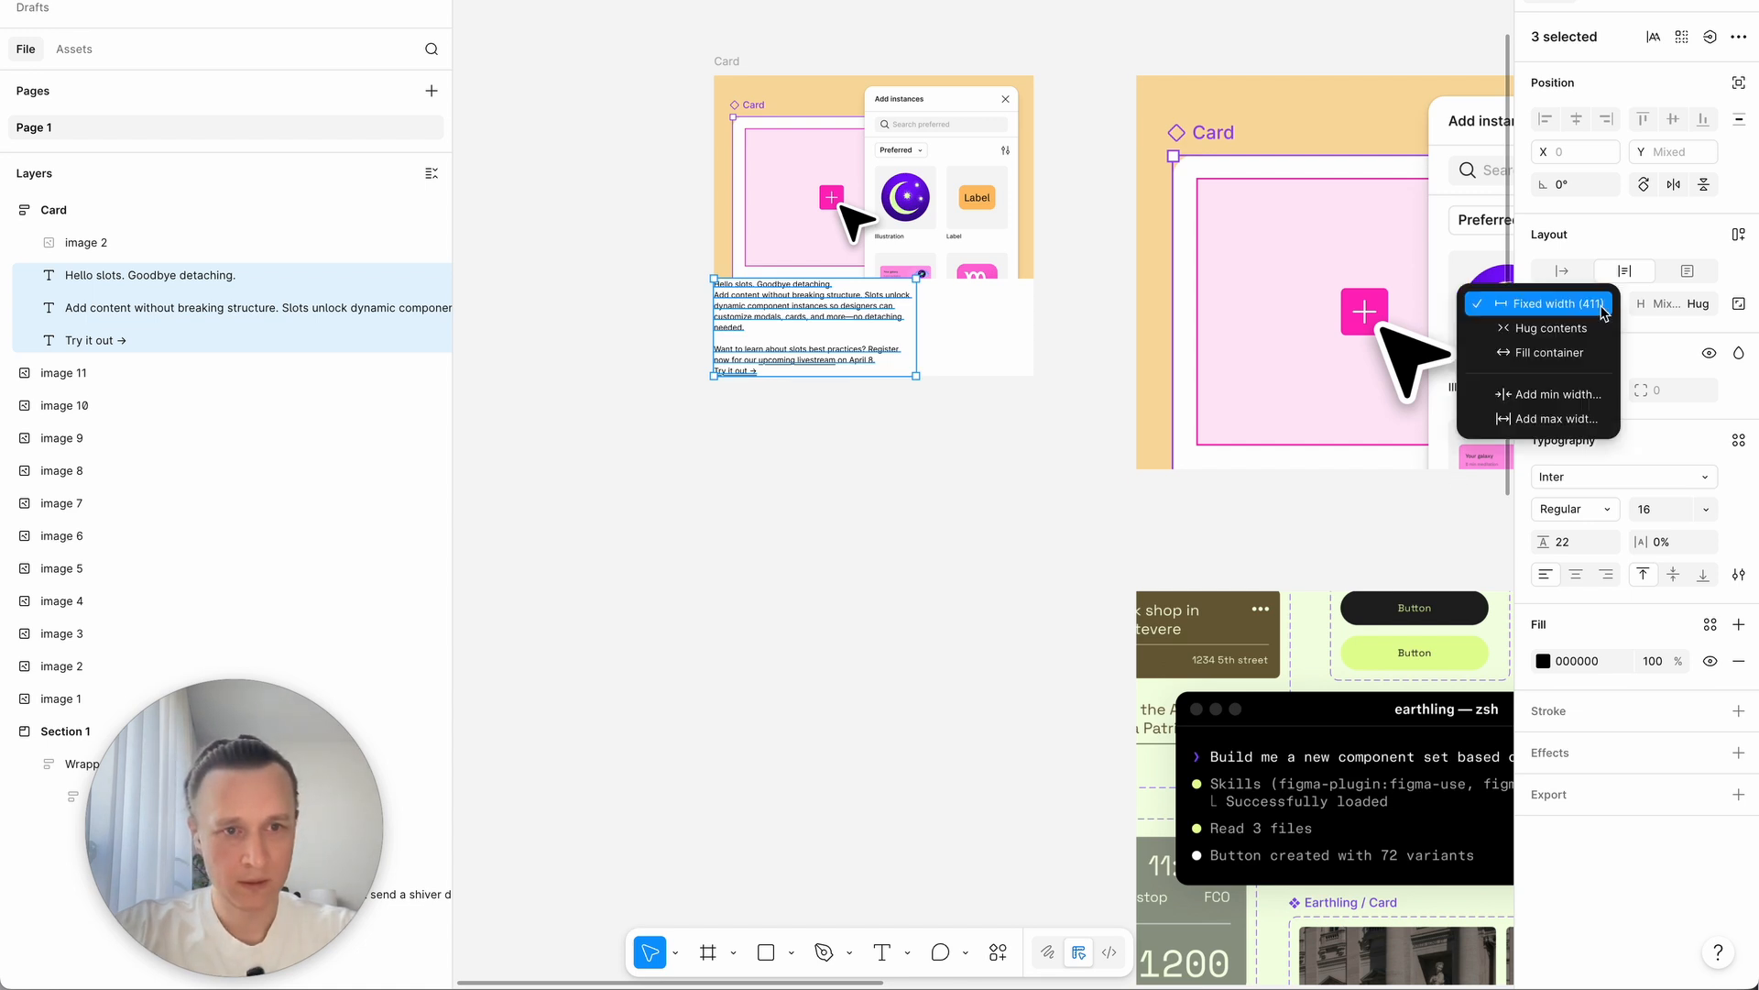
pyautogui.click(1558, 336)
pyautogui.click(930, 542)
pyautogui.scroll(3, 930, 543)
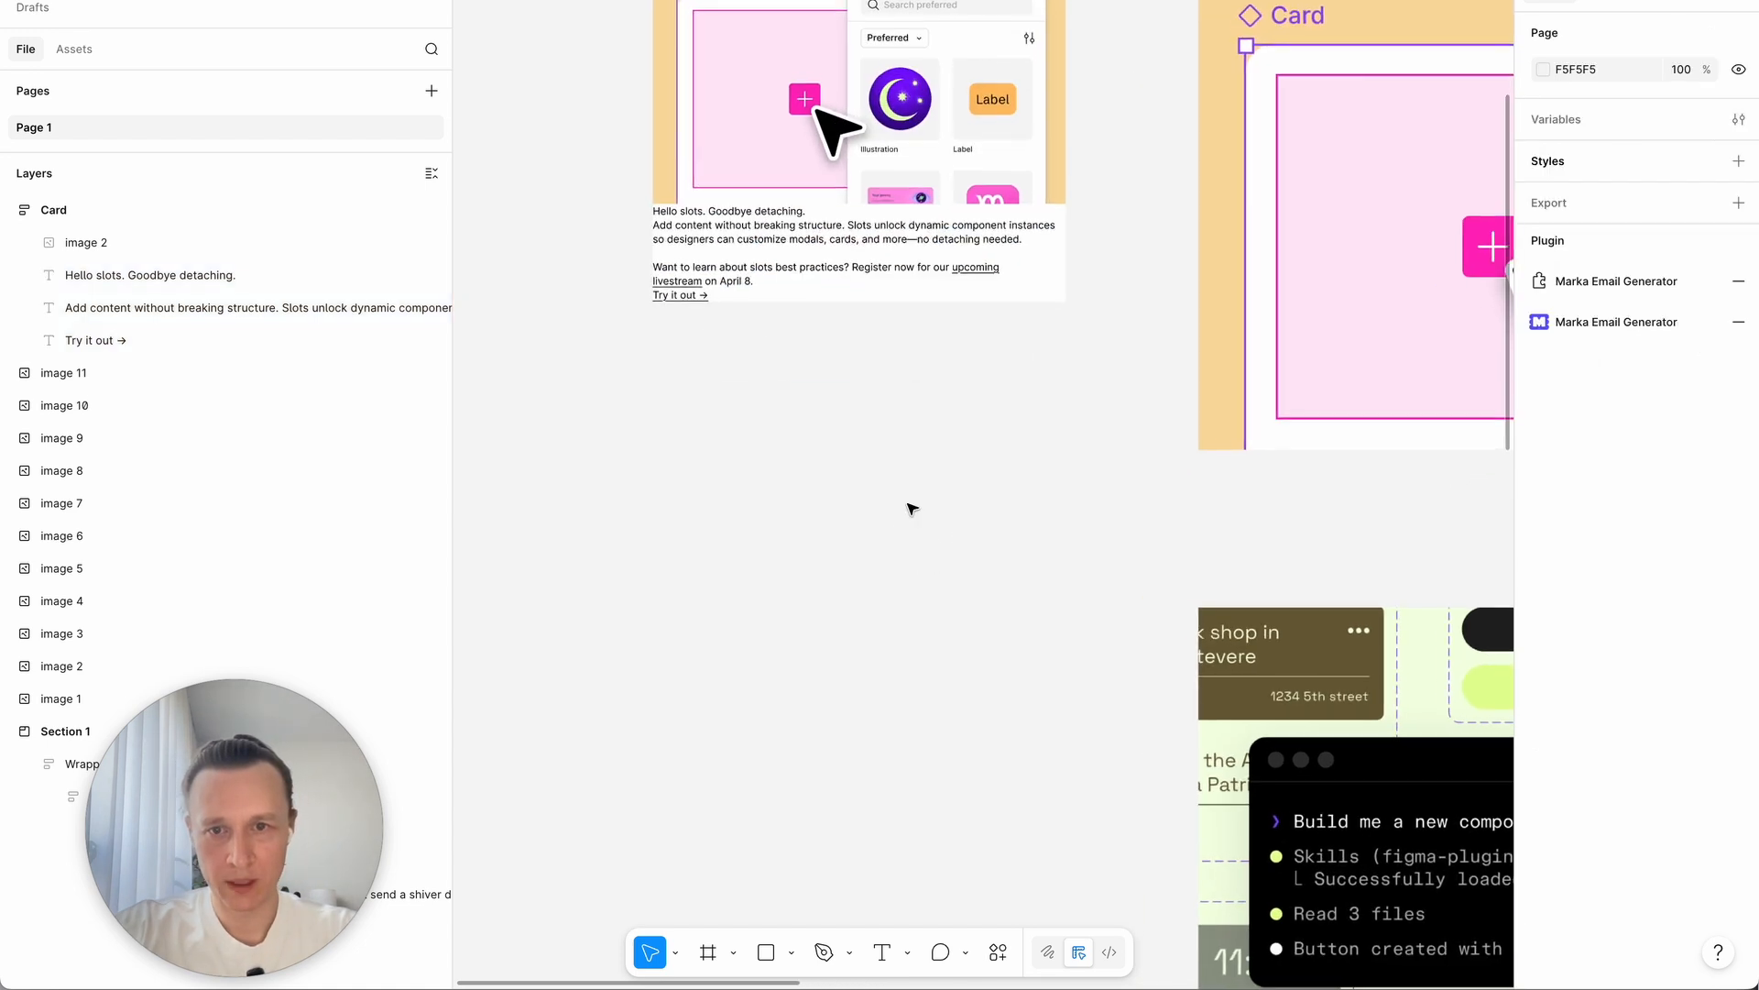
# Step: Style the Card's heading as large bold text and the "Try it out →" link as bold text in colour 5551FF
pyautogui.click(706, 296)
pyautogui.scroll(3, 840, 387)
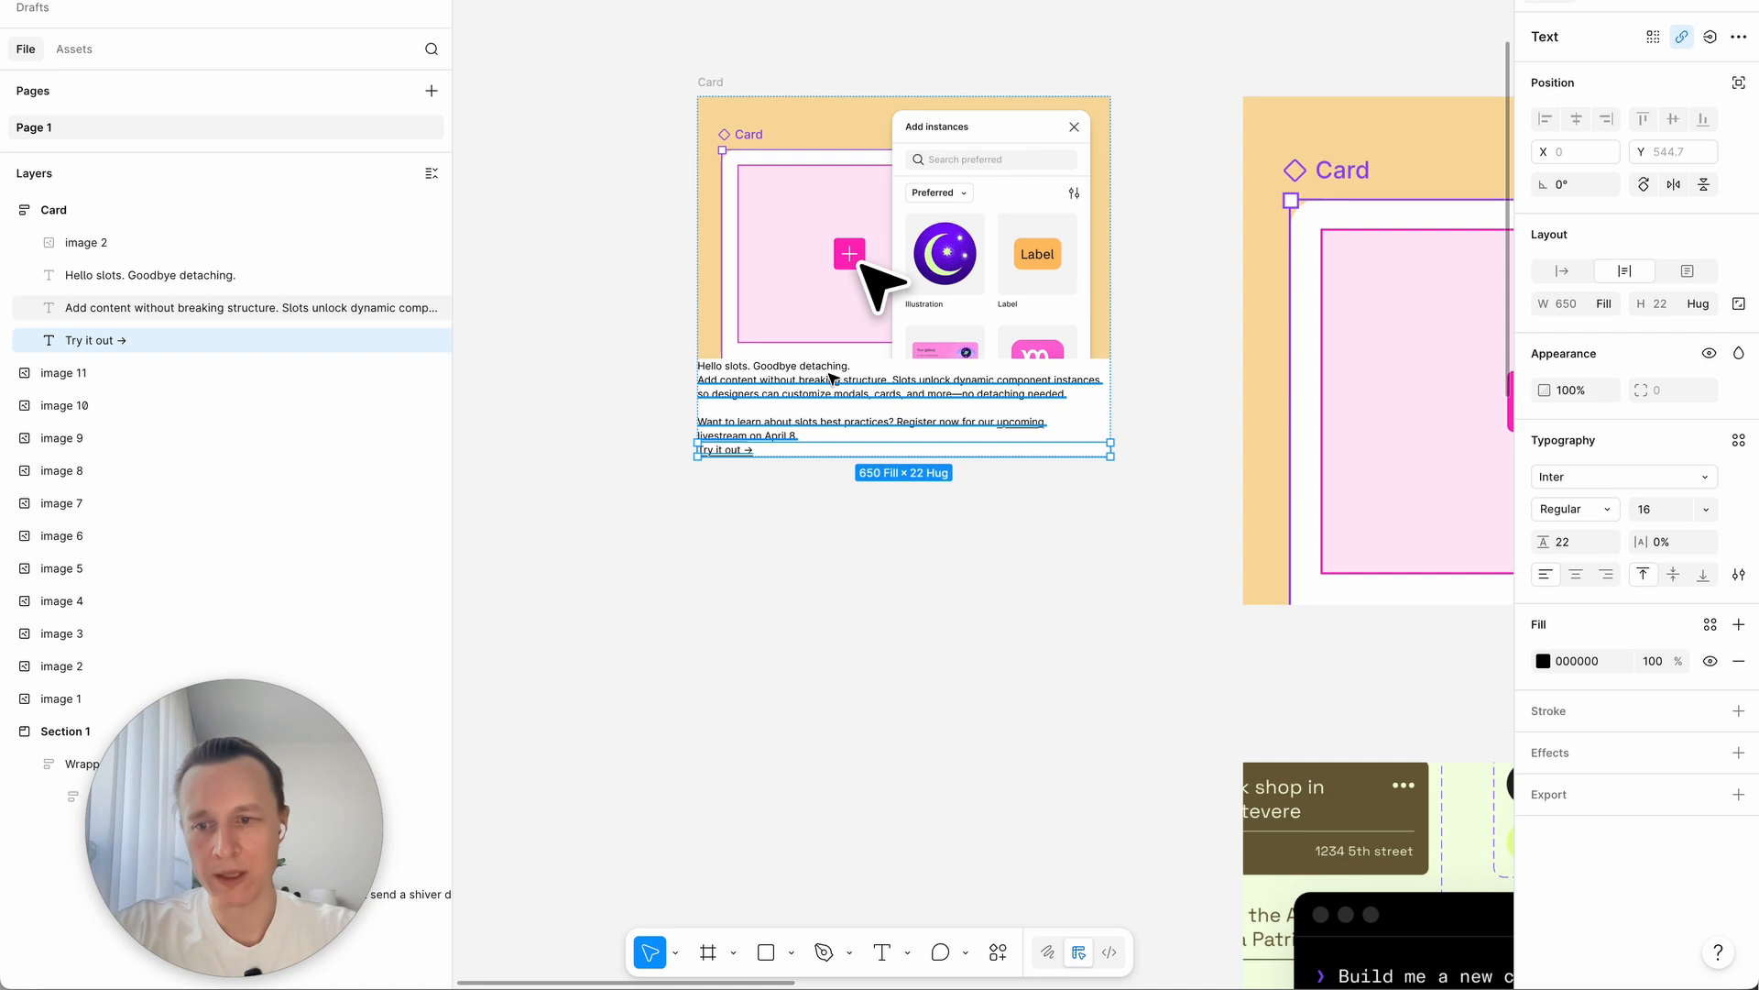
pyautogui.press('alt')
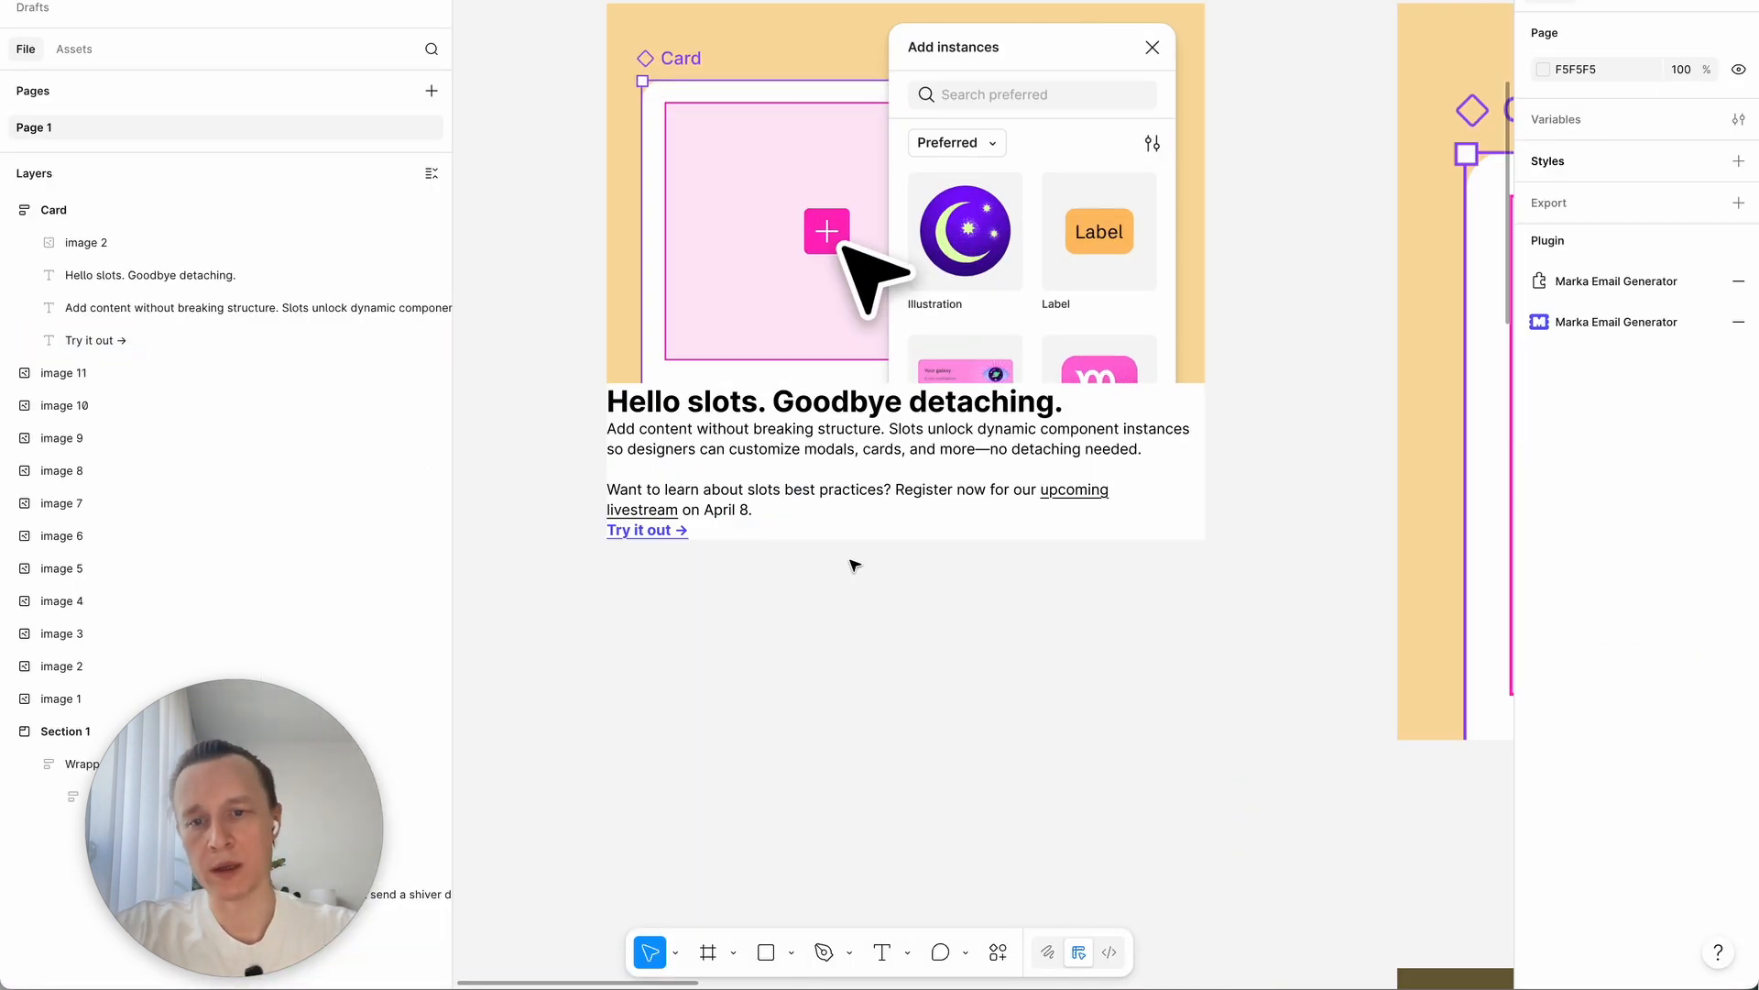
# Step: Wrap the Card's heading, body and link text layers together in a nested auto layout frame
pyautogui.click(668, 526)
pyautogui.keyDown('shift'); pyautogui.click(773, 491); pyautogui.keyUp('shift')
pyautogui.keyDown('shift'); pyautogui.click(817, 411); pyautogui.keyUp('shift')
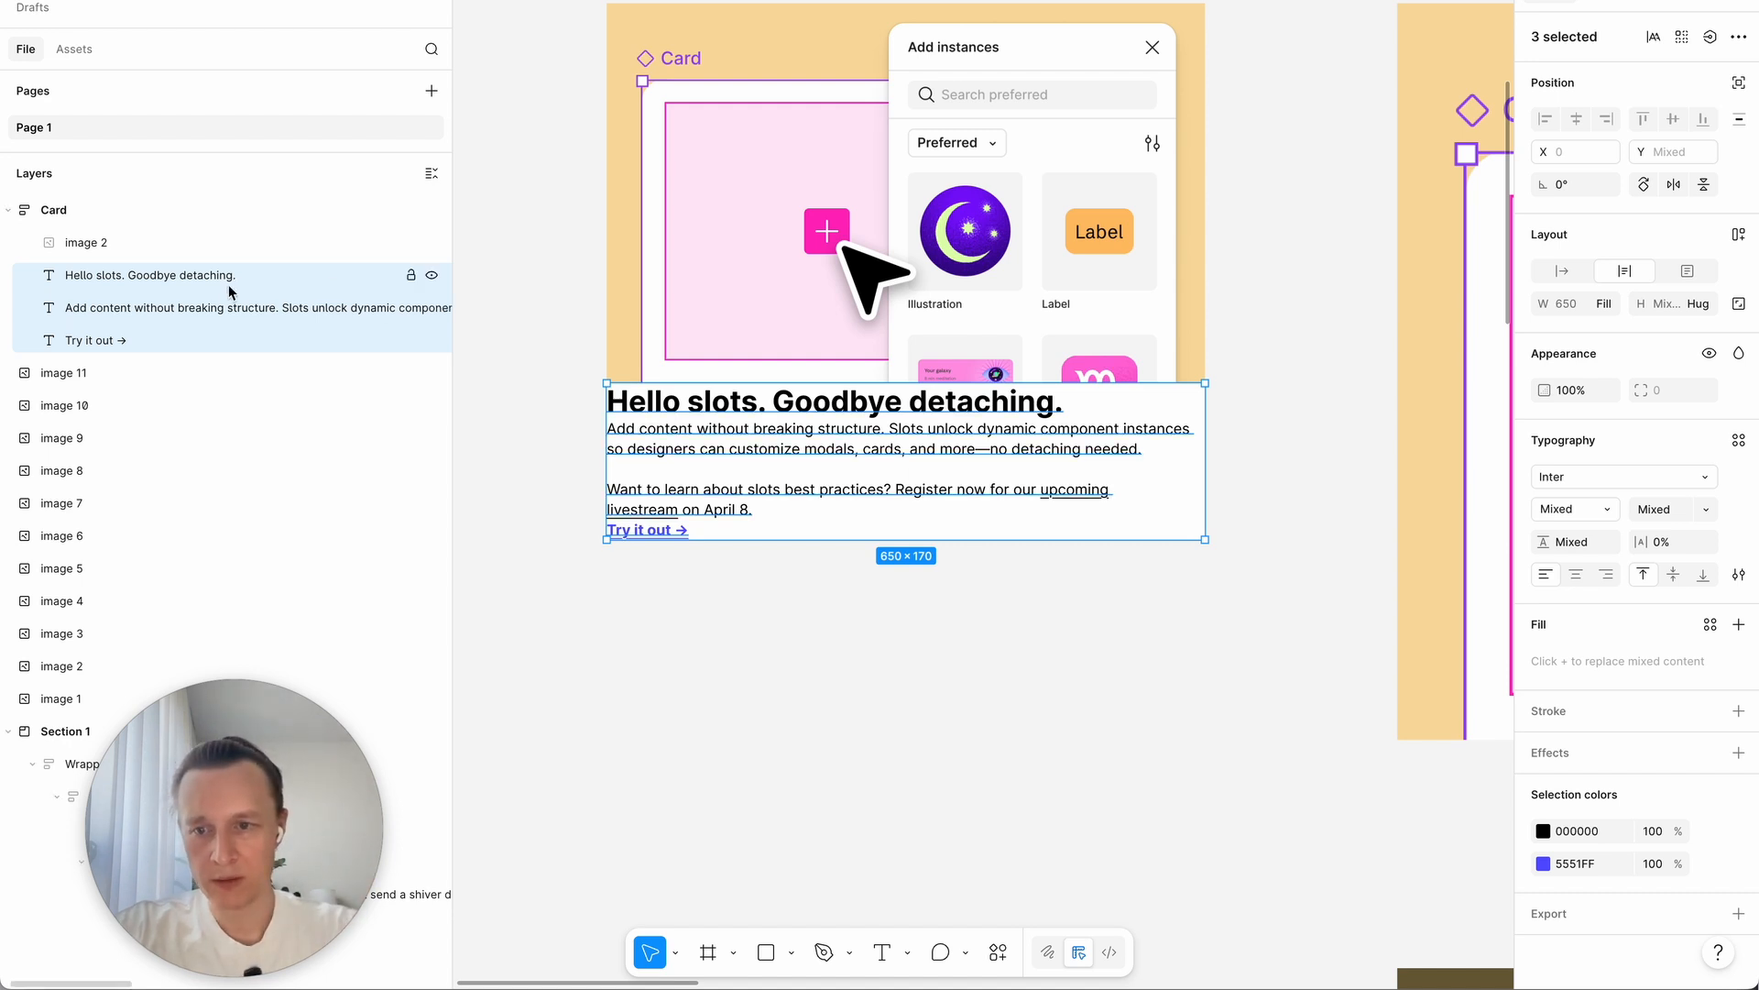
pyautogui.hotkey('shift', 'a')
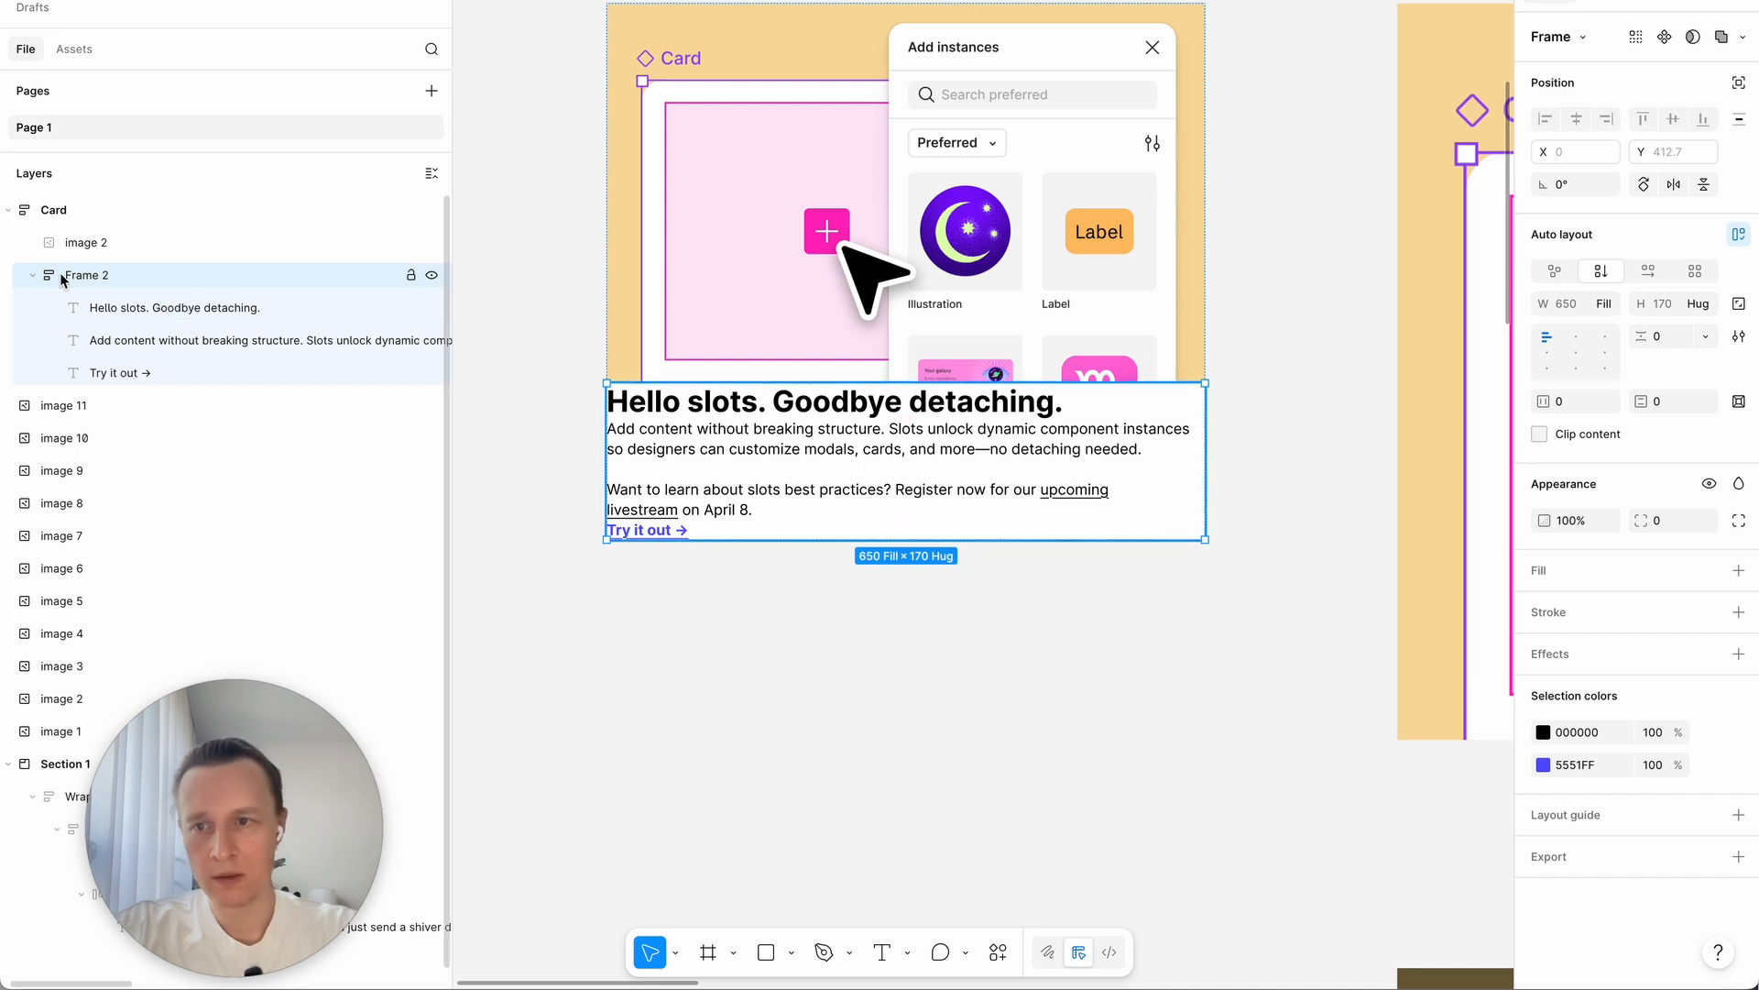
# Step: Set the horizontal padding of the Card's nested text frame to 32, matching the text frame in the Wrapper email
pyautogui.scroll(-5, 1262, 536)
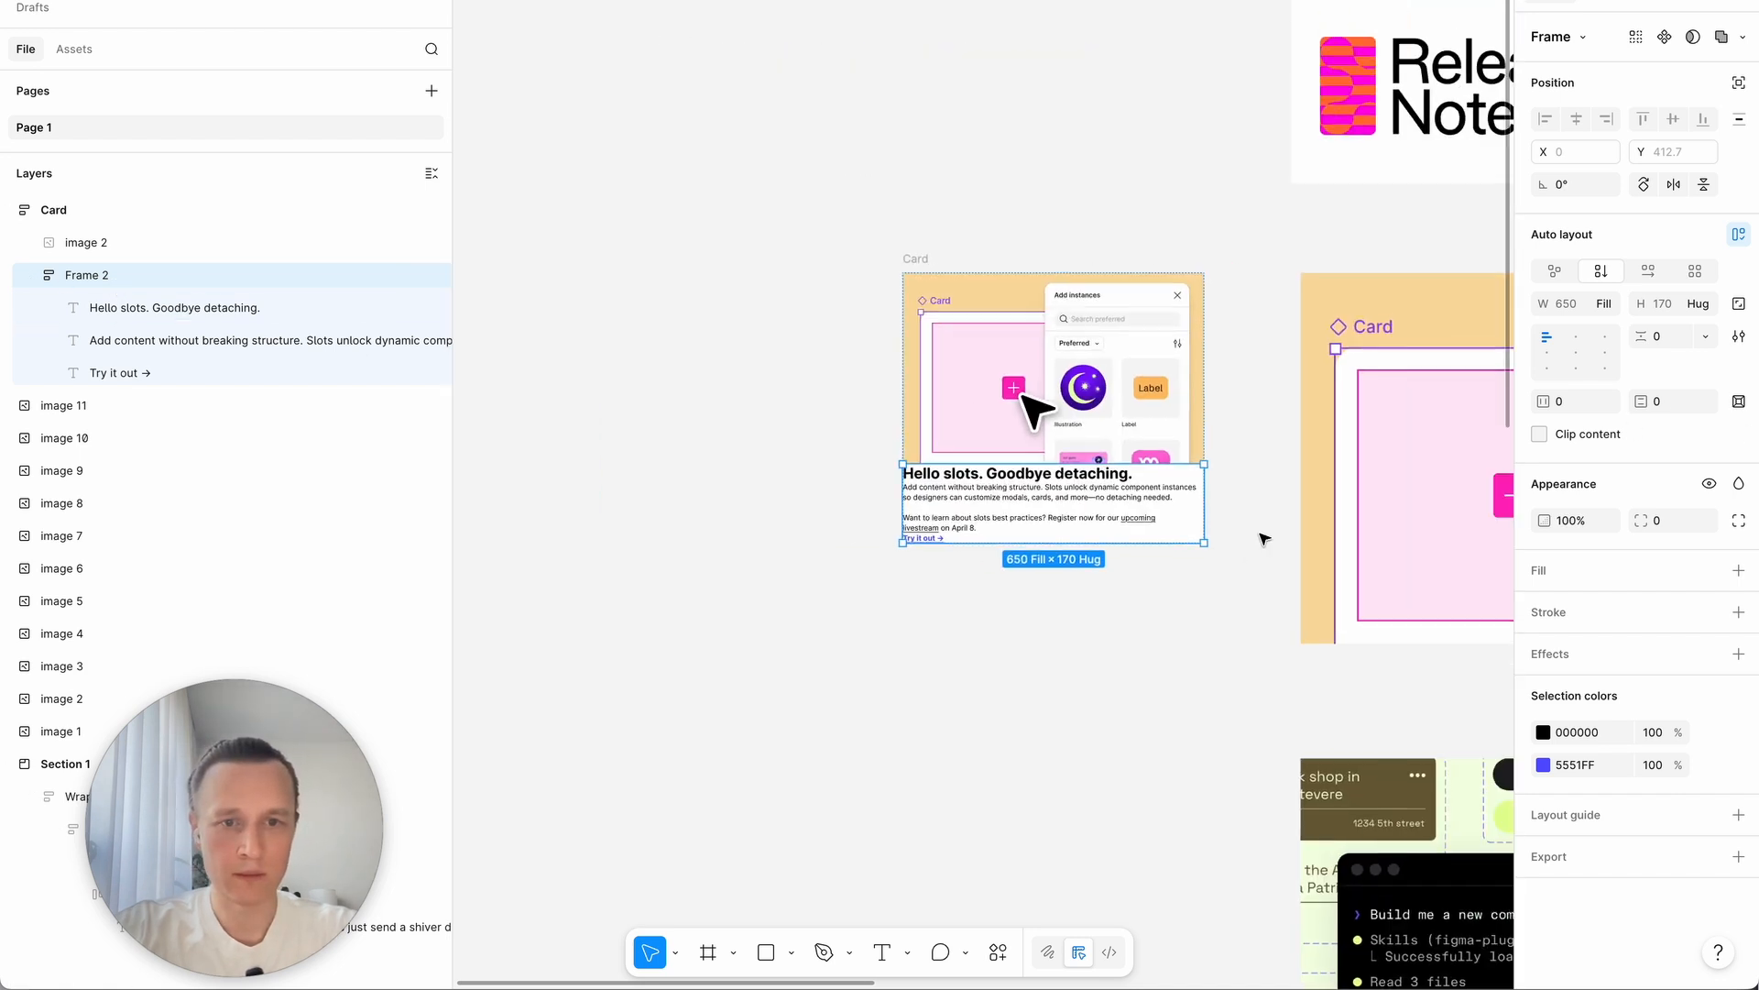
pyautogui.hscroll(5, 1263, 536)
pyautogui.scroll(-3, 1263, 536)
pyautogui.hscroll(2, 1263, 536)
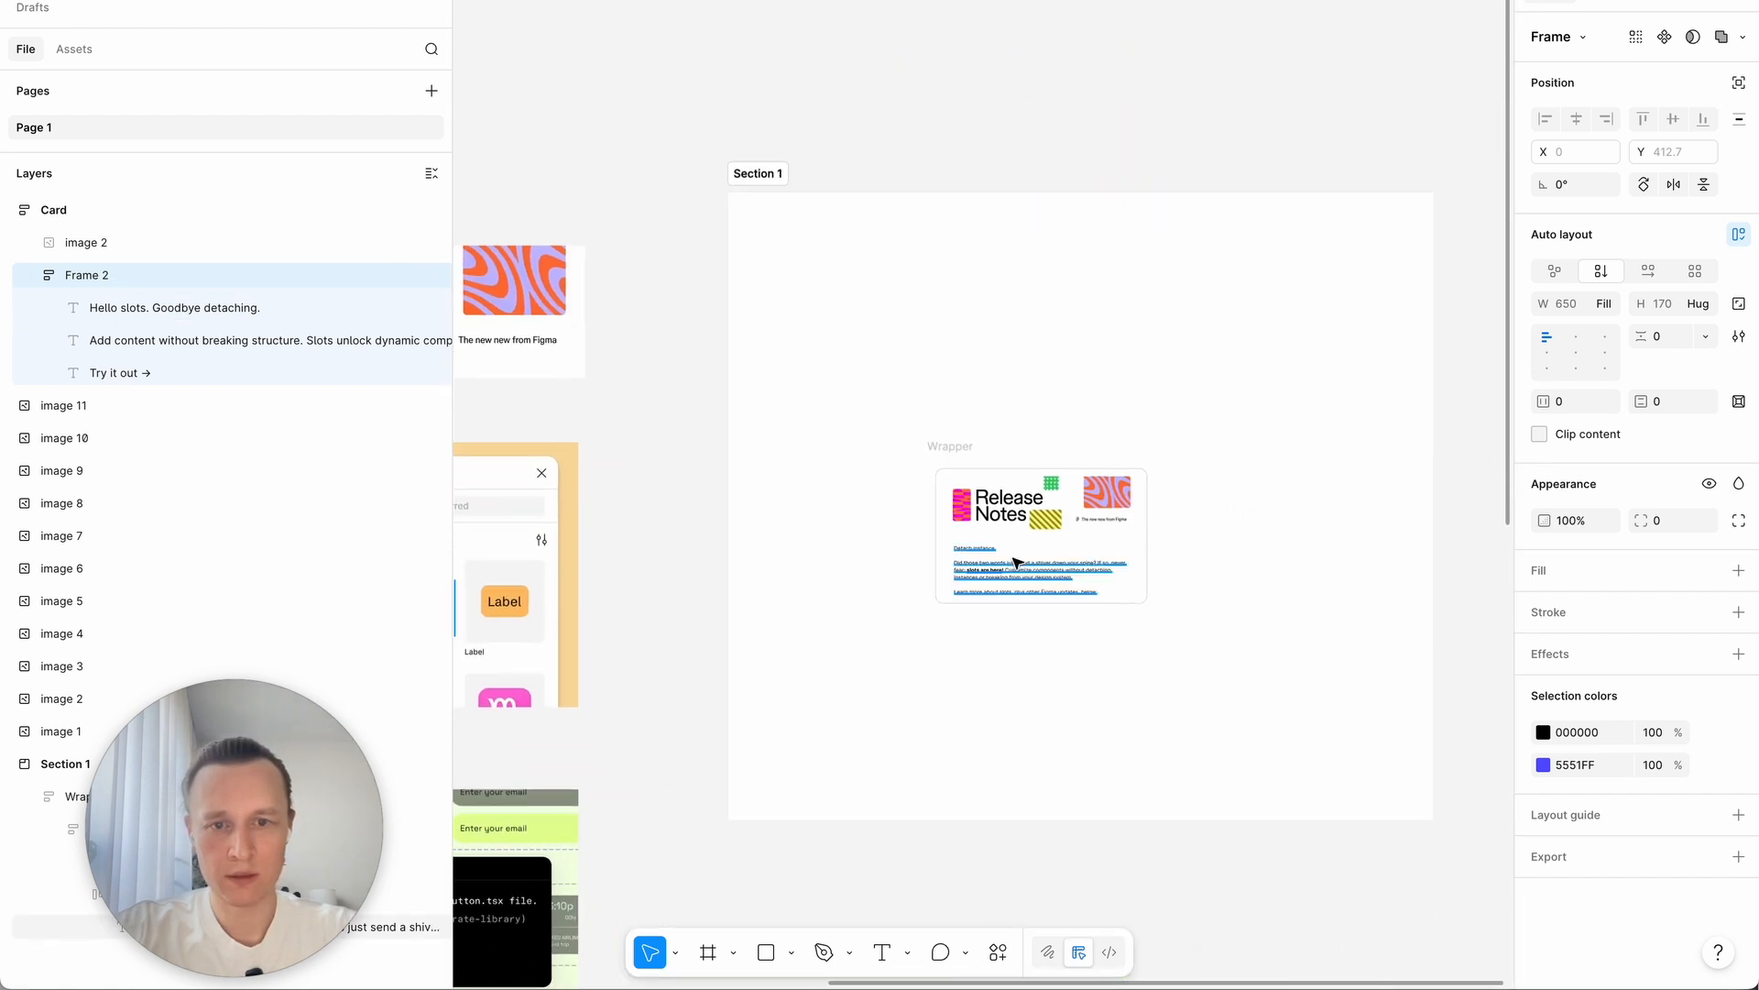
pyautogui.doubleClick(1014, 561)
pyautogui.press('Escape')
pyautogui.hscroll(-8, 928, 552)
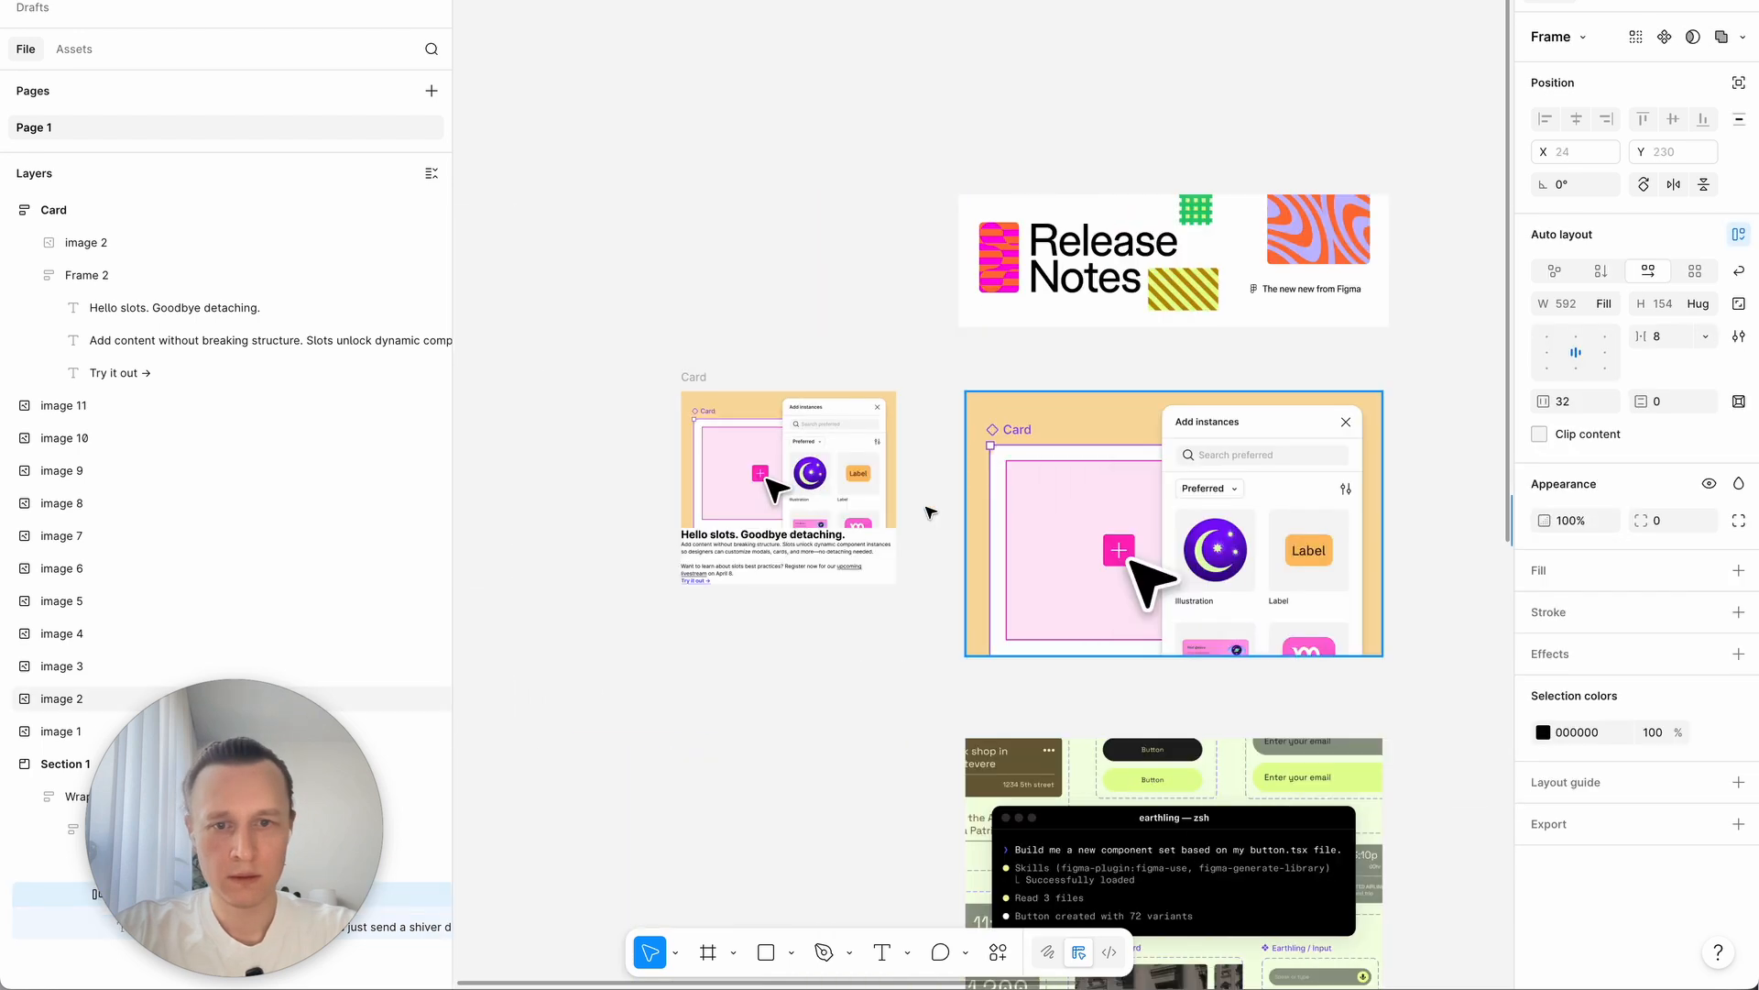
pyautogui.doubleClick(763, 534)
pyautogui.press('Escape')
pyautogui.click(1585, 409)
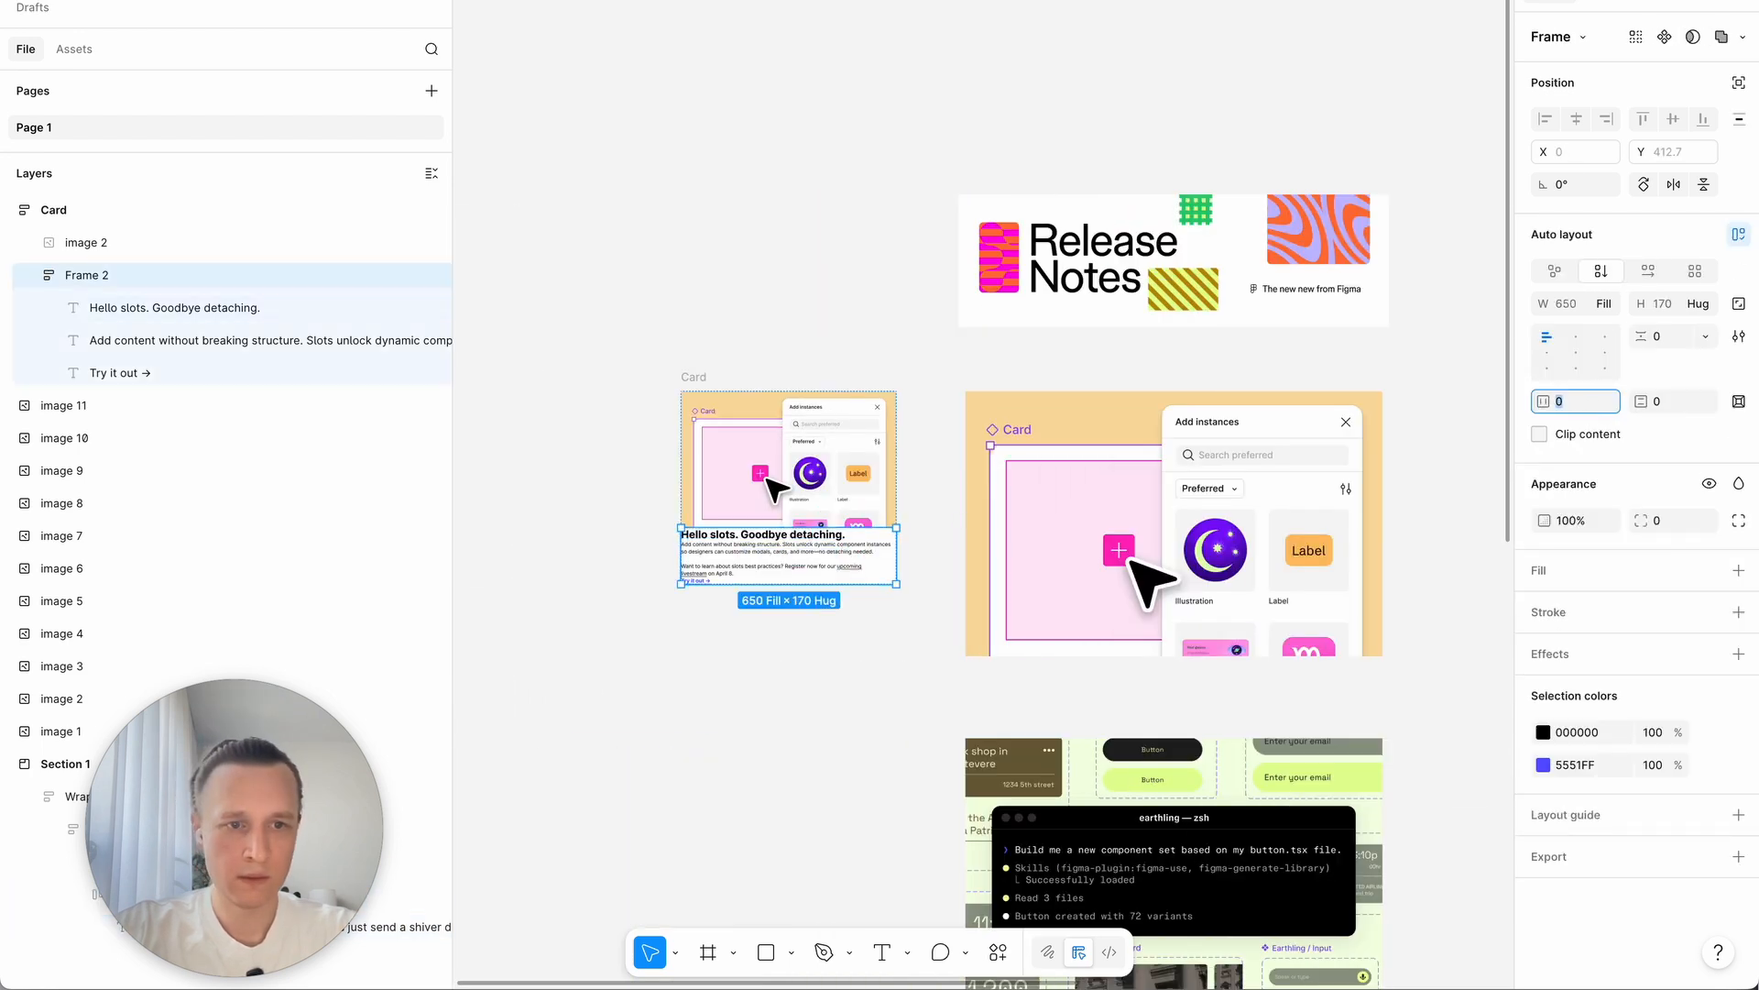
pyautogui.press('Tab')
# Step: Enter the value 8 in the Marka Email Generator properties of the Card's nested text frame
pyautogui.keyDown('ctrl'); pyautogui.scroll(2, 943, 601); pyautogui.keyUp('ctrl')
pyautogui.keyDown('ctrl'); pyautogui.scroll(2, 705, 549); pyautogui.keyUp('ctrl')
pyautogui.hscroll(-1, 708, 546)
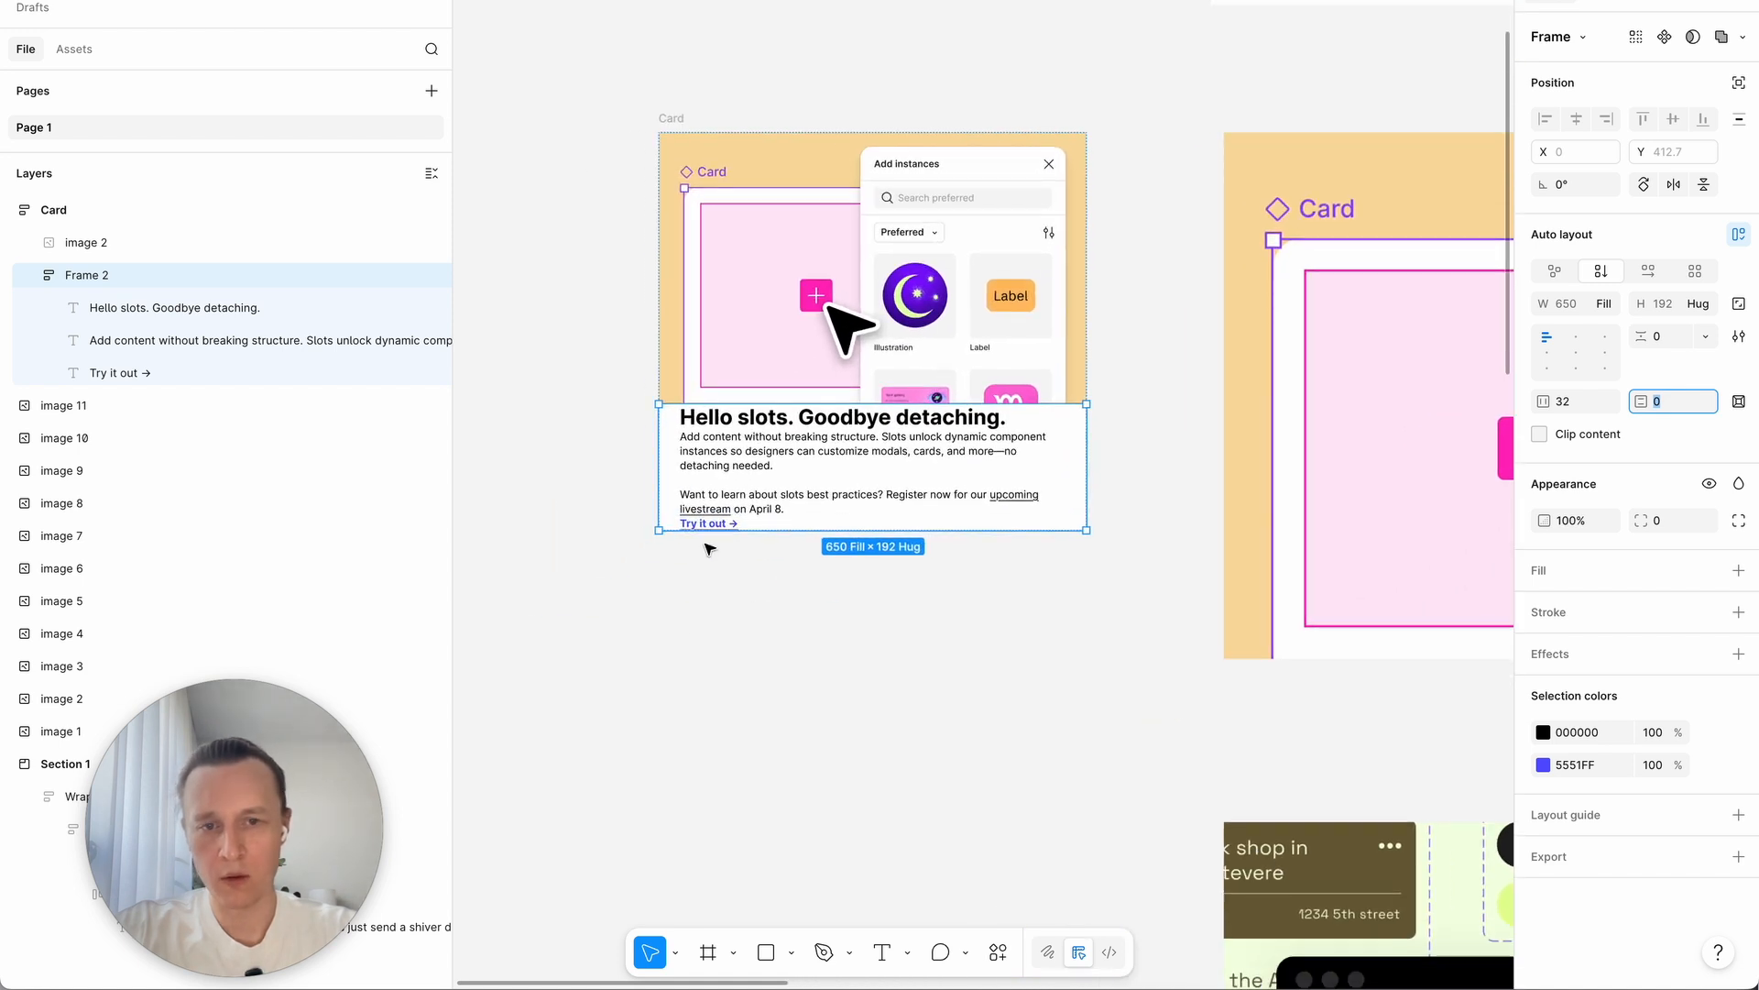
pyautogui.hotkey('ctrl', 'k')
pyautogui.press('Return')
pyautogui.click(295, 117)
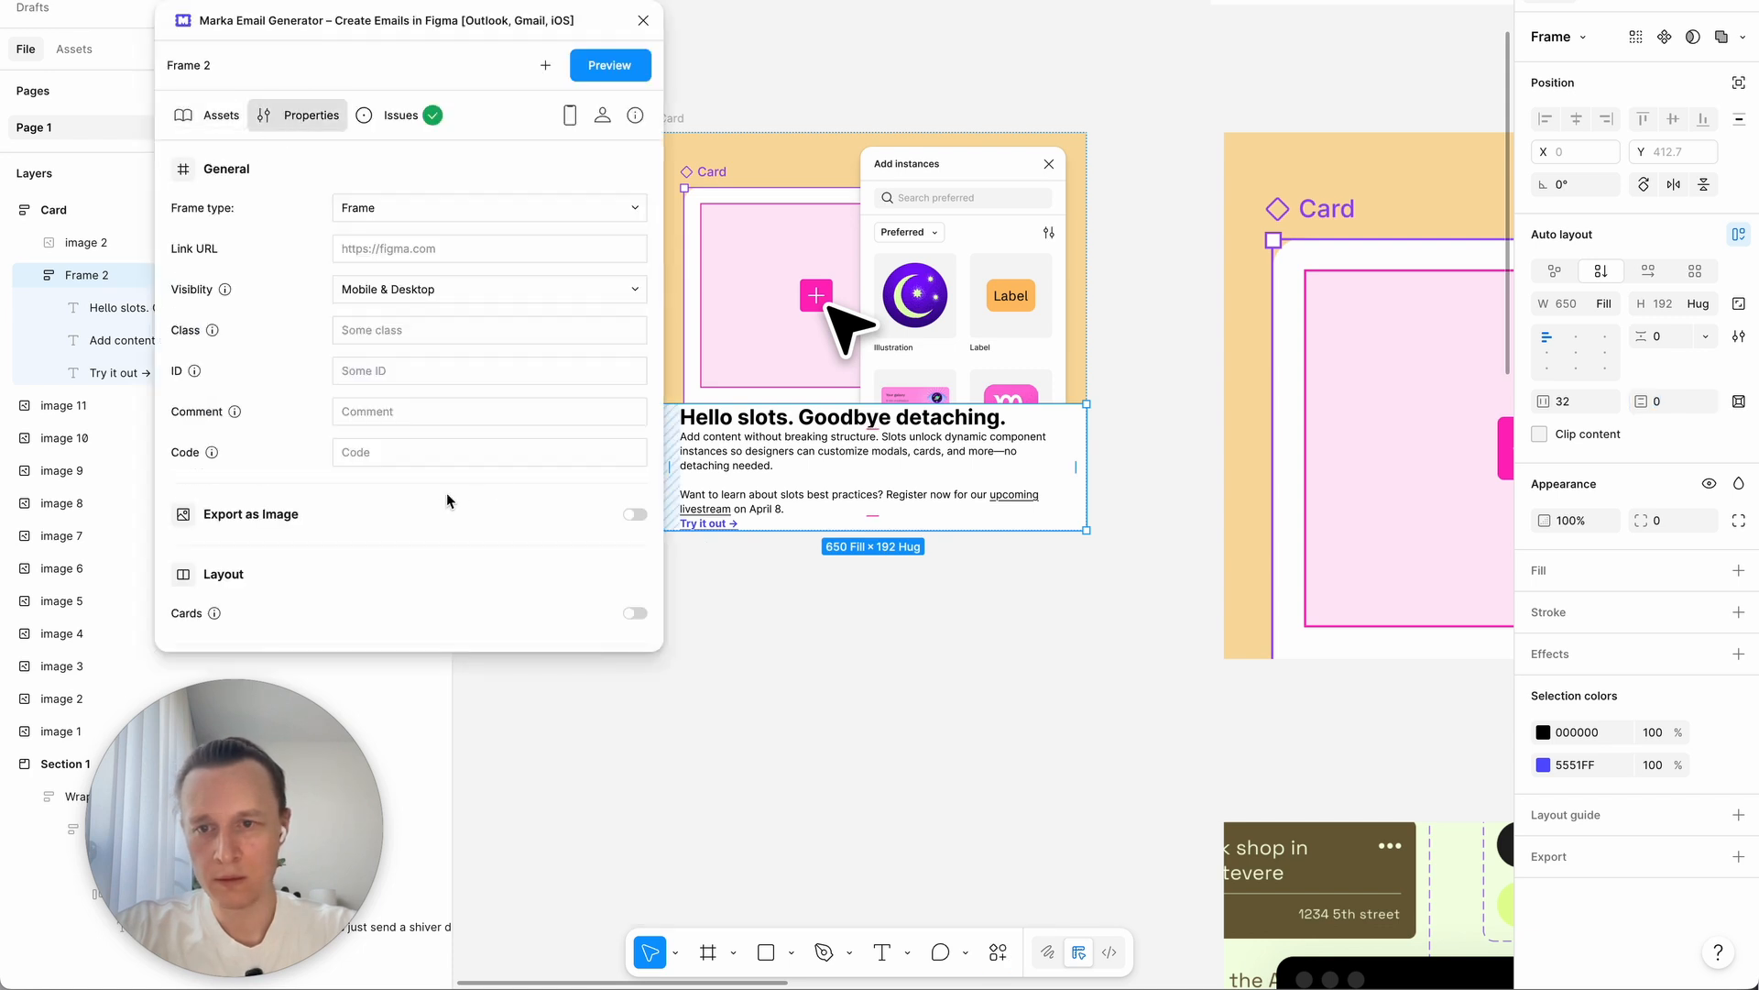
pyautogui.scroll(-3, 447, 500)
pyautogui.click(530, 451)
pyautogui.write('8')
pyautogui.press('Tab')
pyautogui.press('Tab')
pyautogui.click(857, 661)
pyautogui.click(643, 19)
# Step: Set the vertical gap between the heading, body and link in the Card's nested text frame to 16
pyautogui.click(671, 119)
pyautogui.scroll(3, 854, 455)
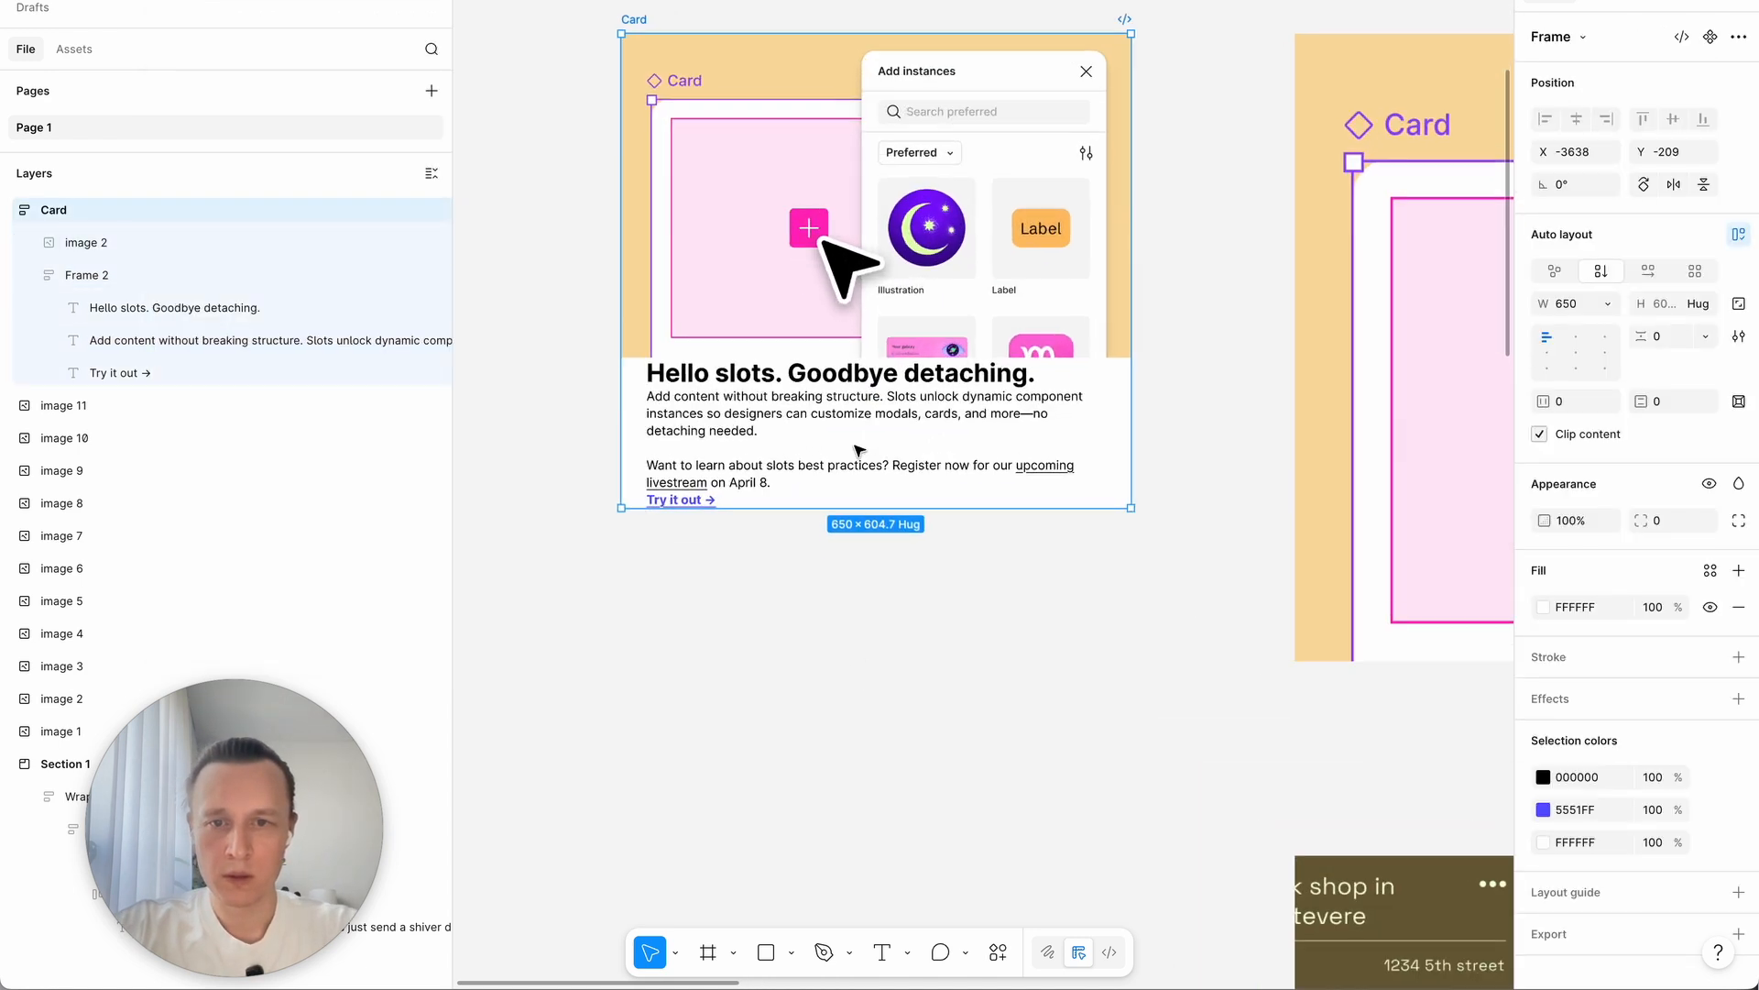
pyautogui.click(794, 449)
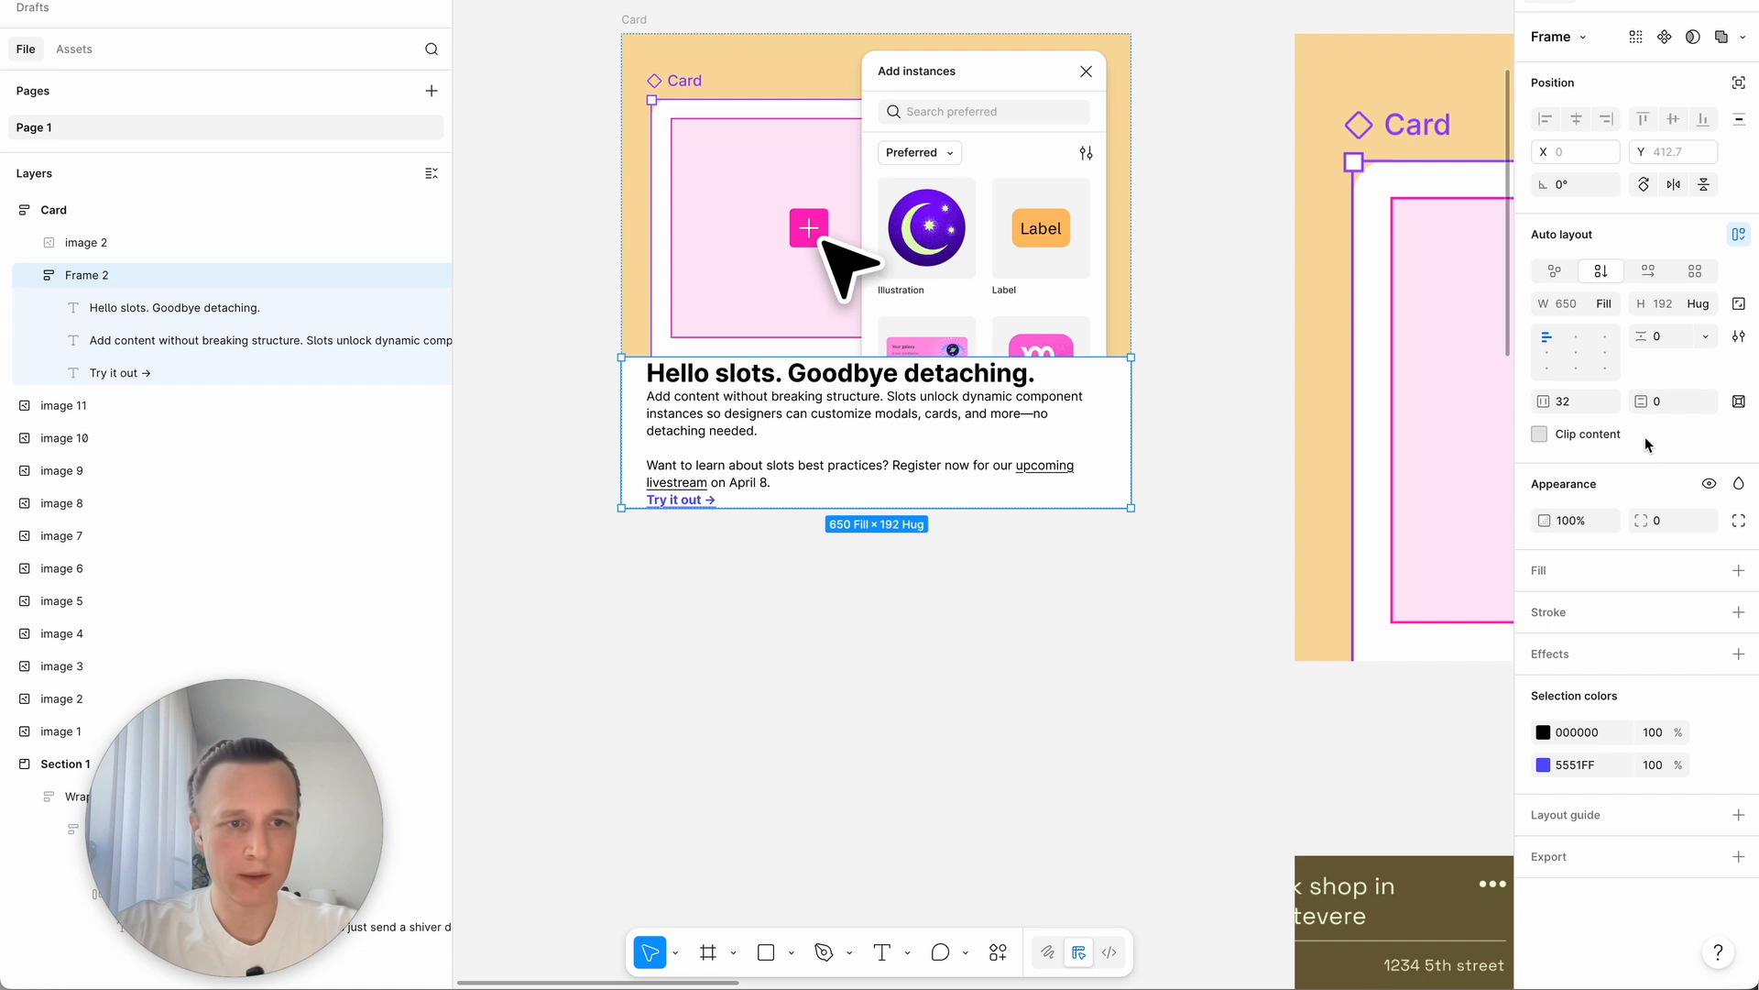
pyautogui.click(1678, 344)
pyautogui.write('24')
pyautogui.press('Return')
pyautogui.press('Down')
pyautogui.press('Down')
pyautogui.press('Down')
pyautogui.press('Down')
pyautogui.press('Down')
pyautogui.press('Down')
pyautogui.press('Down')
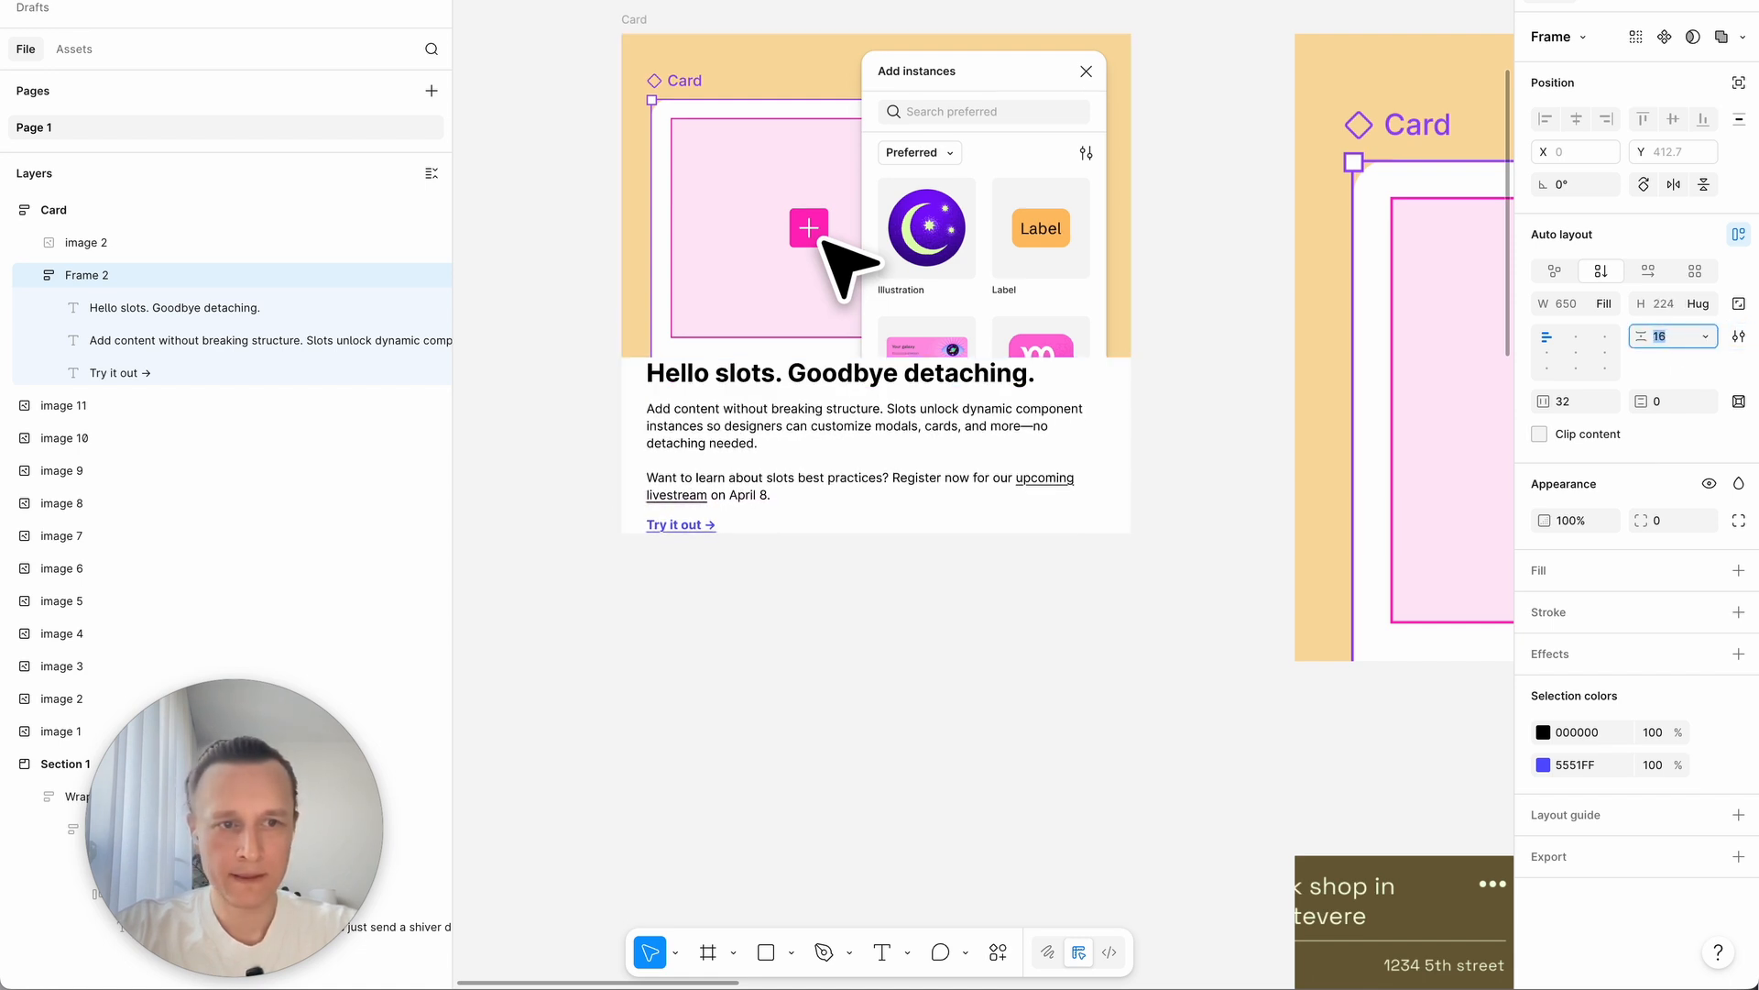
pyautogui.click(947, 608)
# Step: Rename the Card's nested text frame as "Text content"
pyautogui.click(635, 19)
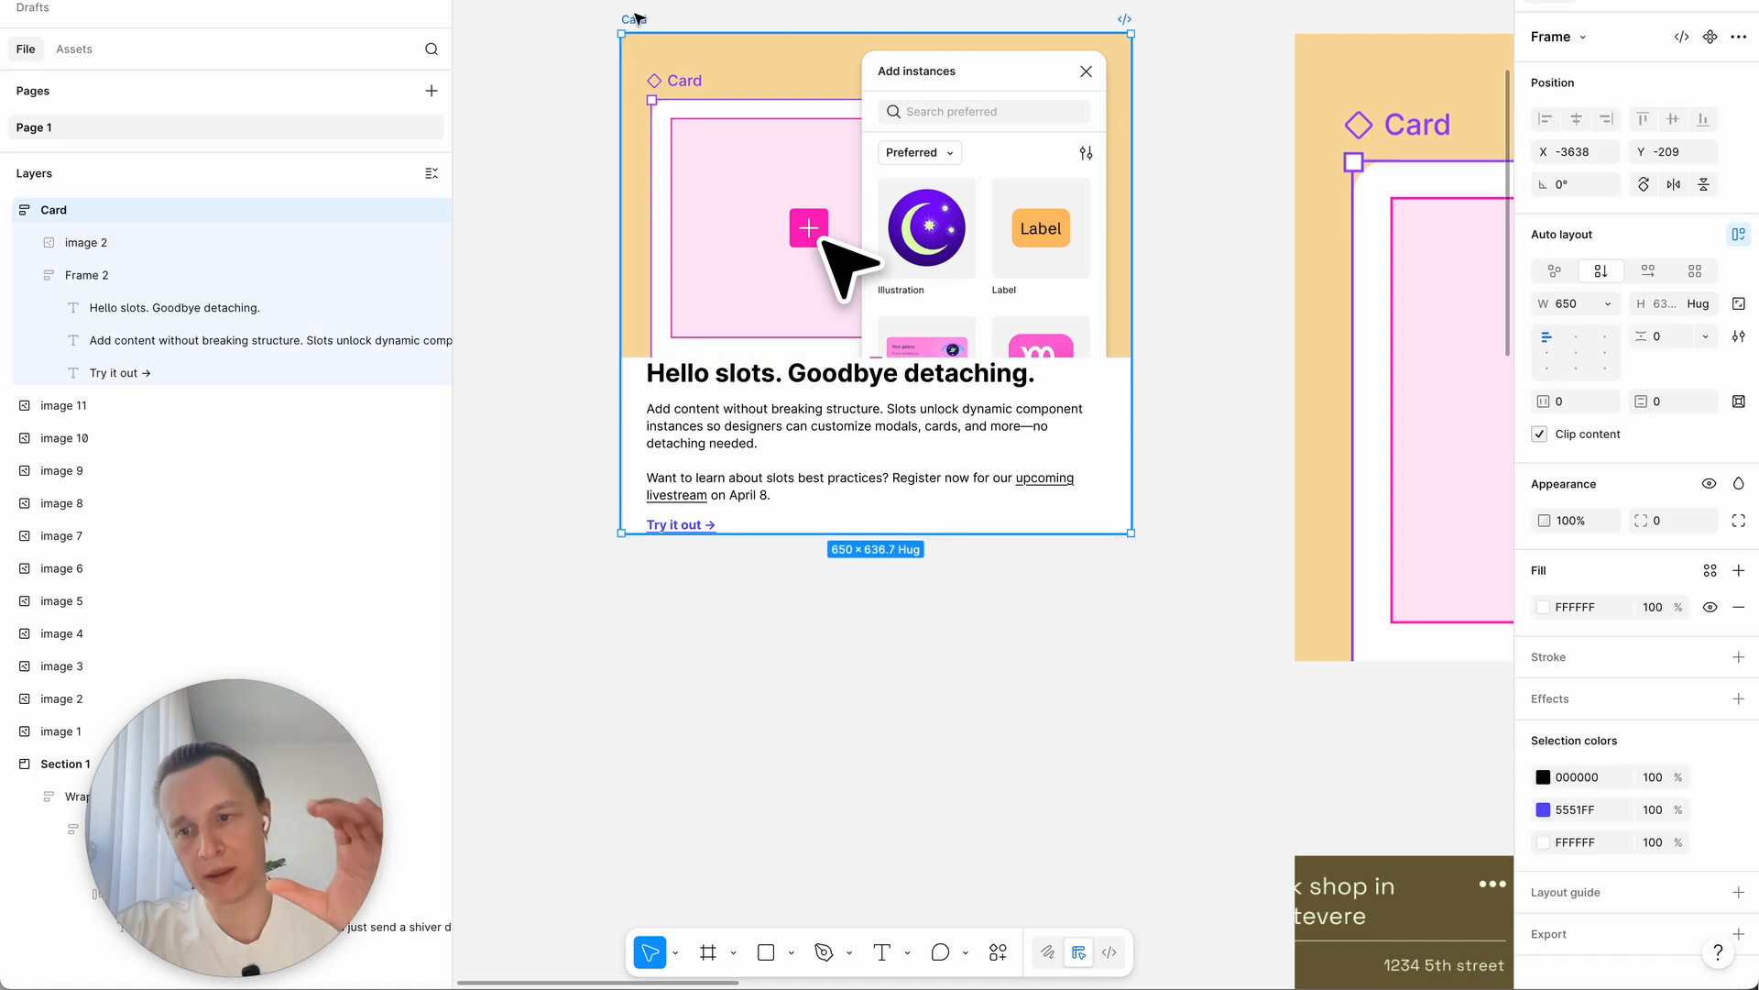
pyautogui.click(33, 277)
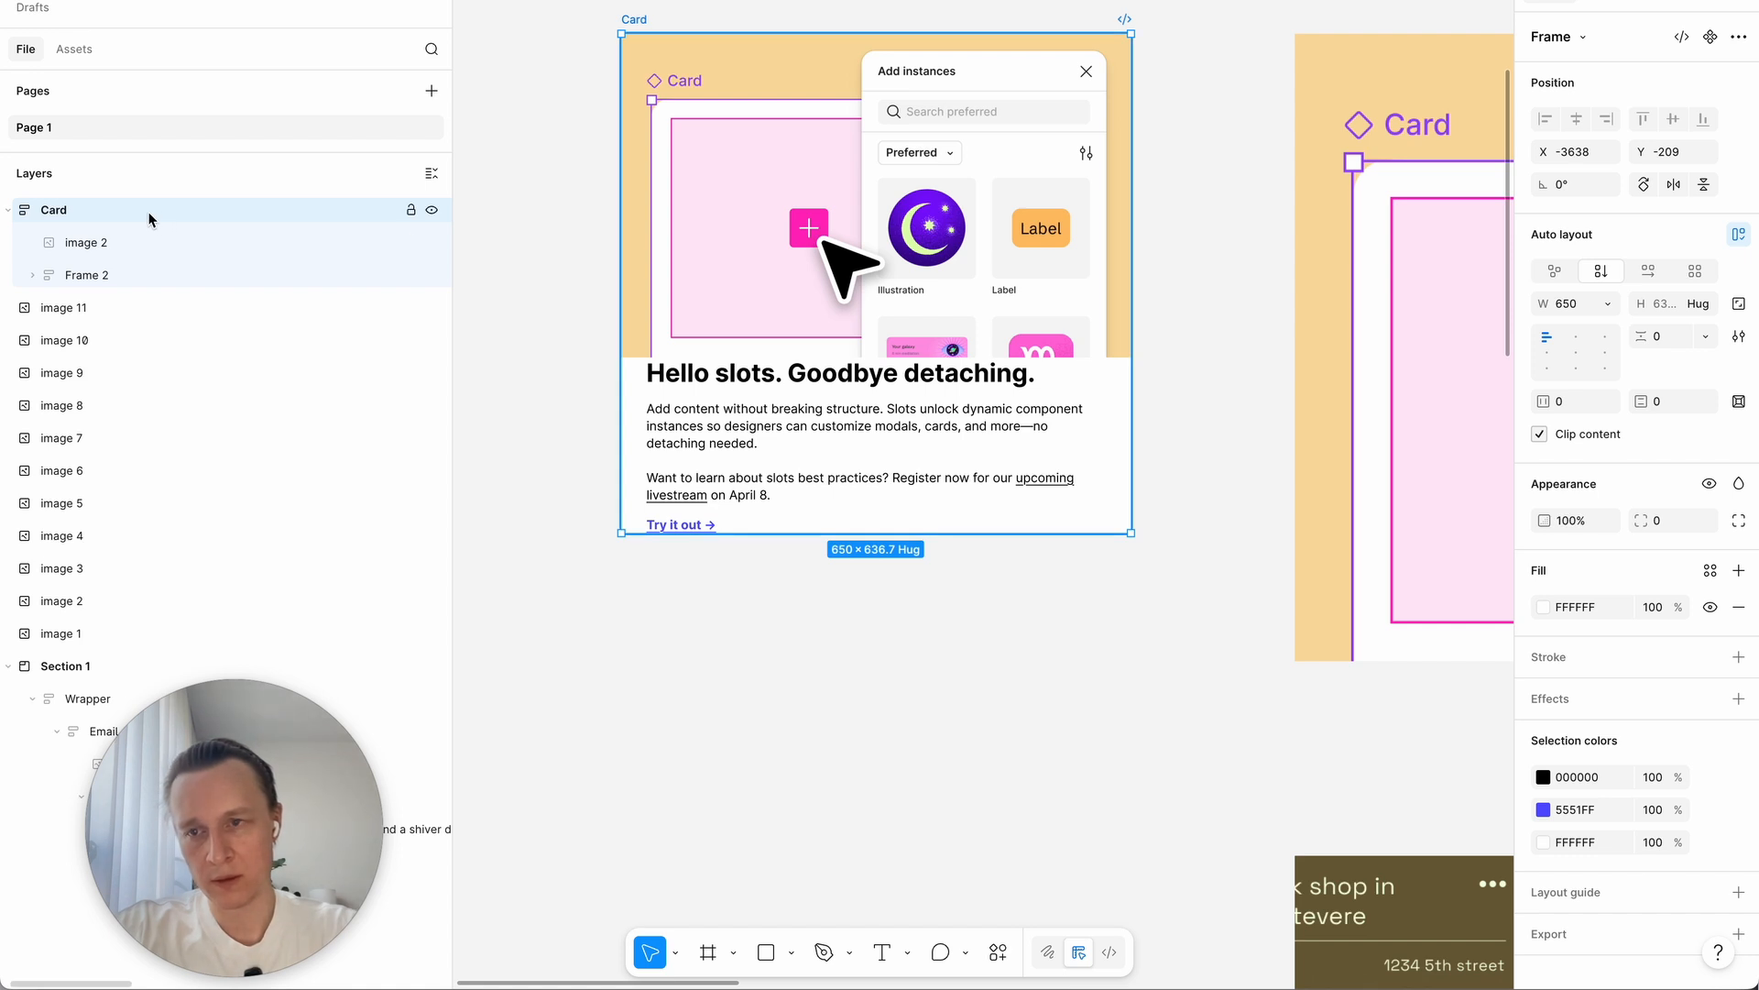
pyautogui.click(140, 240)
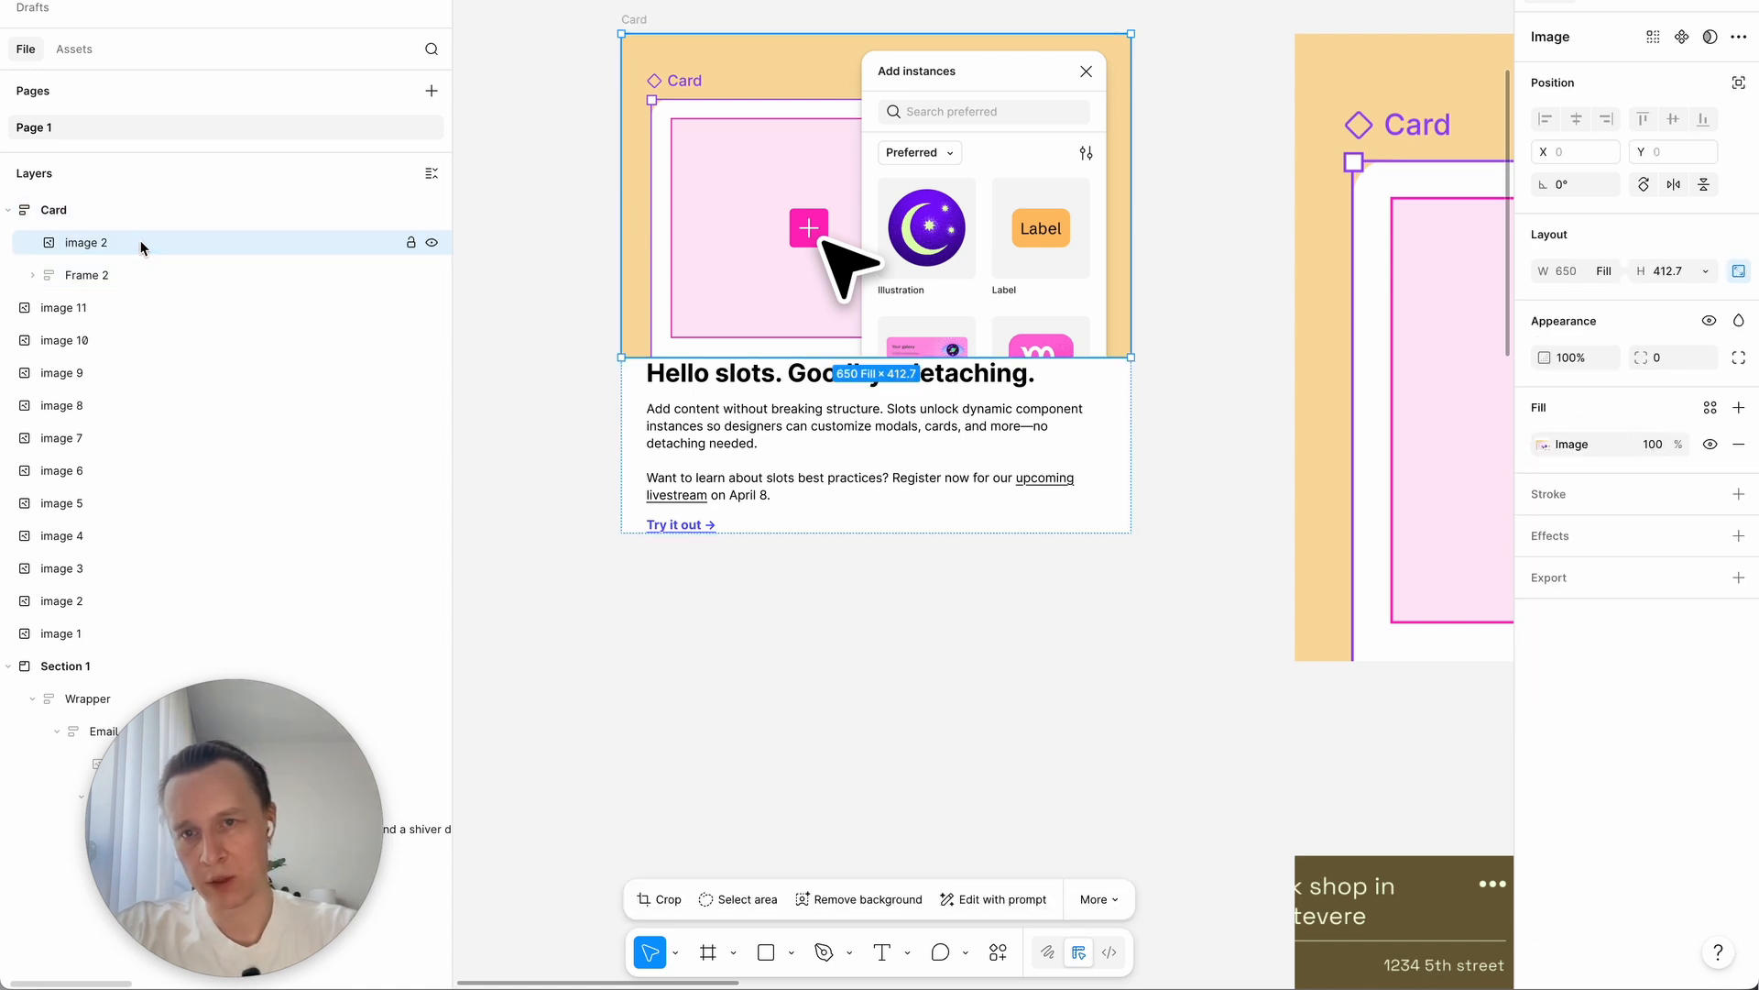
pyautogui.click(129, 269)
pyautogui.doubleClick(124, 275)
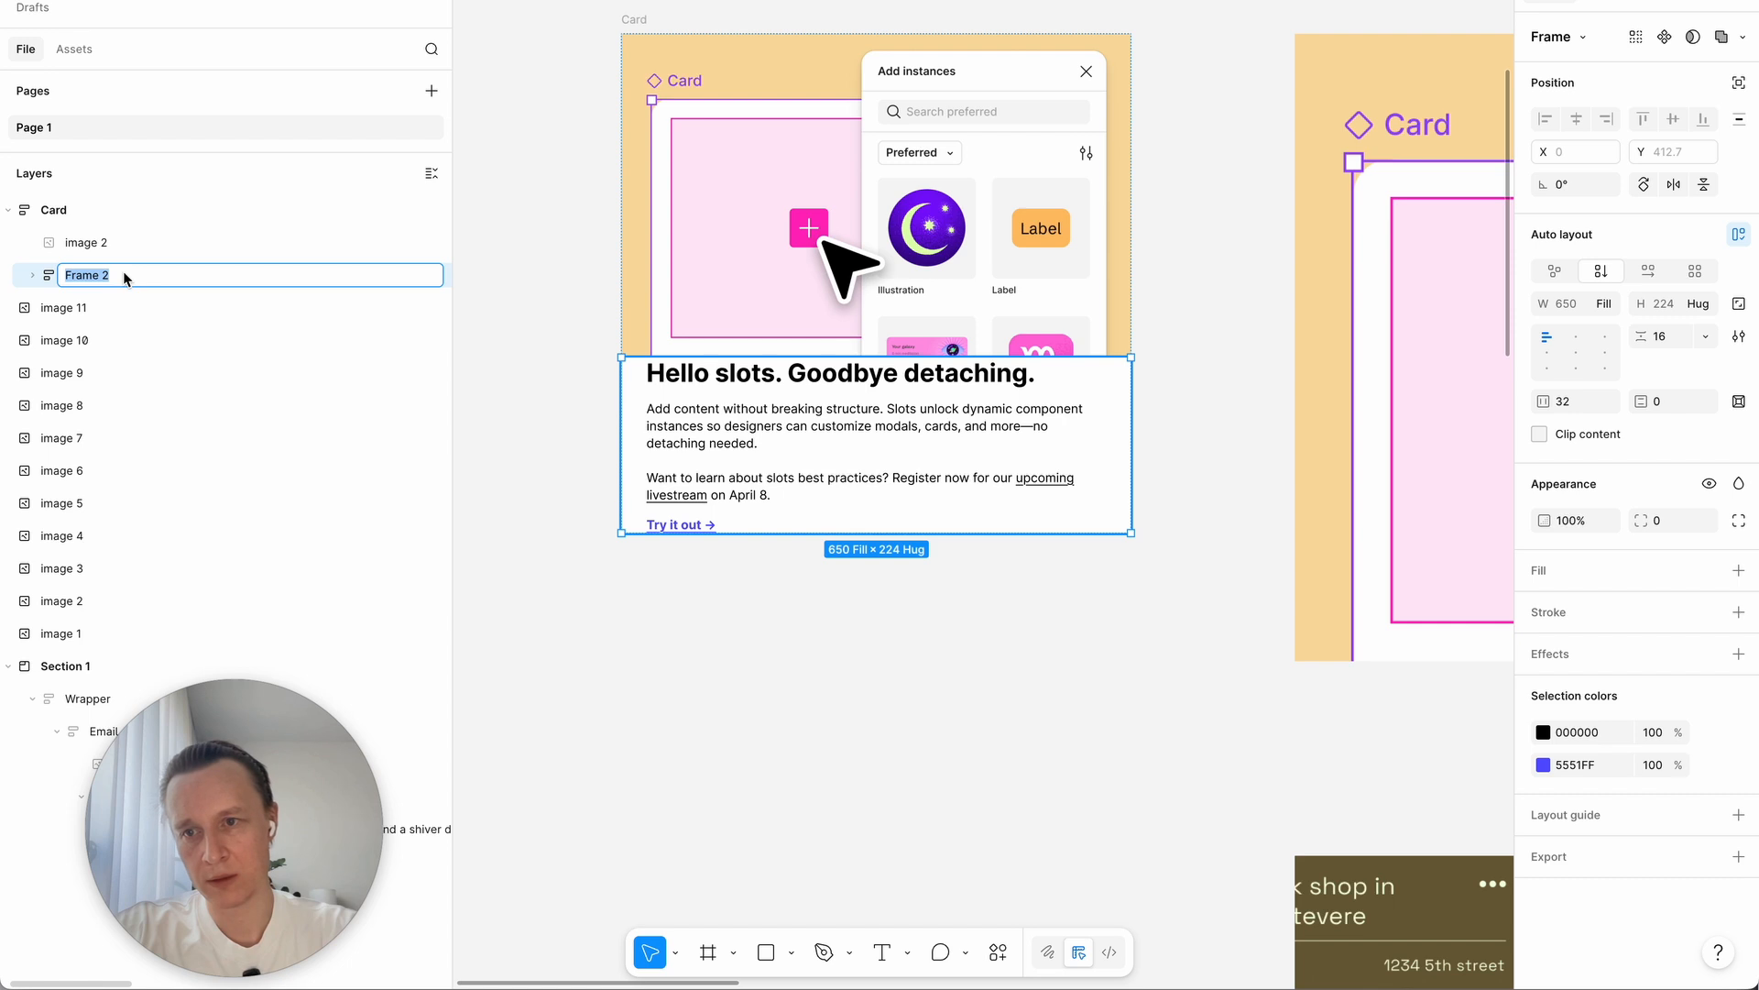
pyautogui.write('Text c')
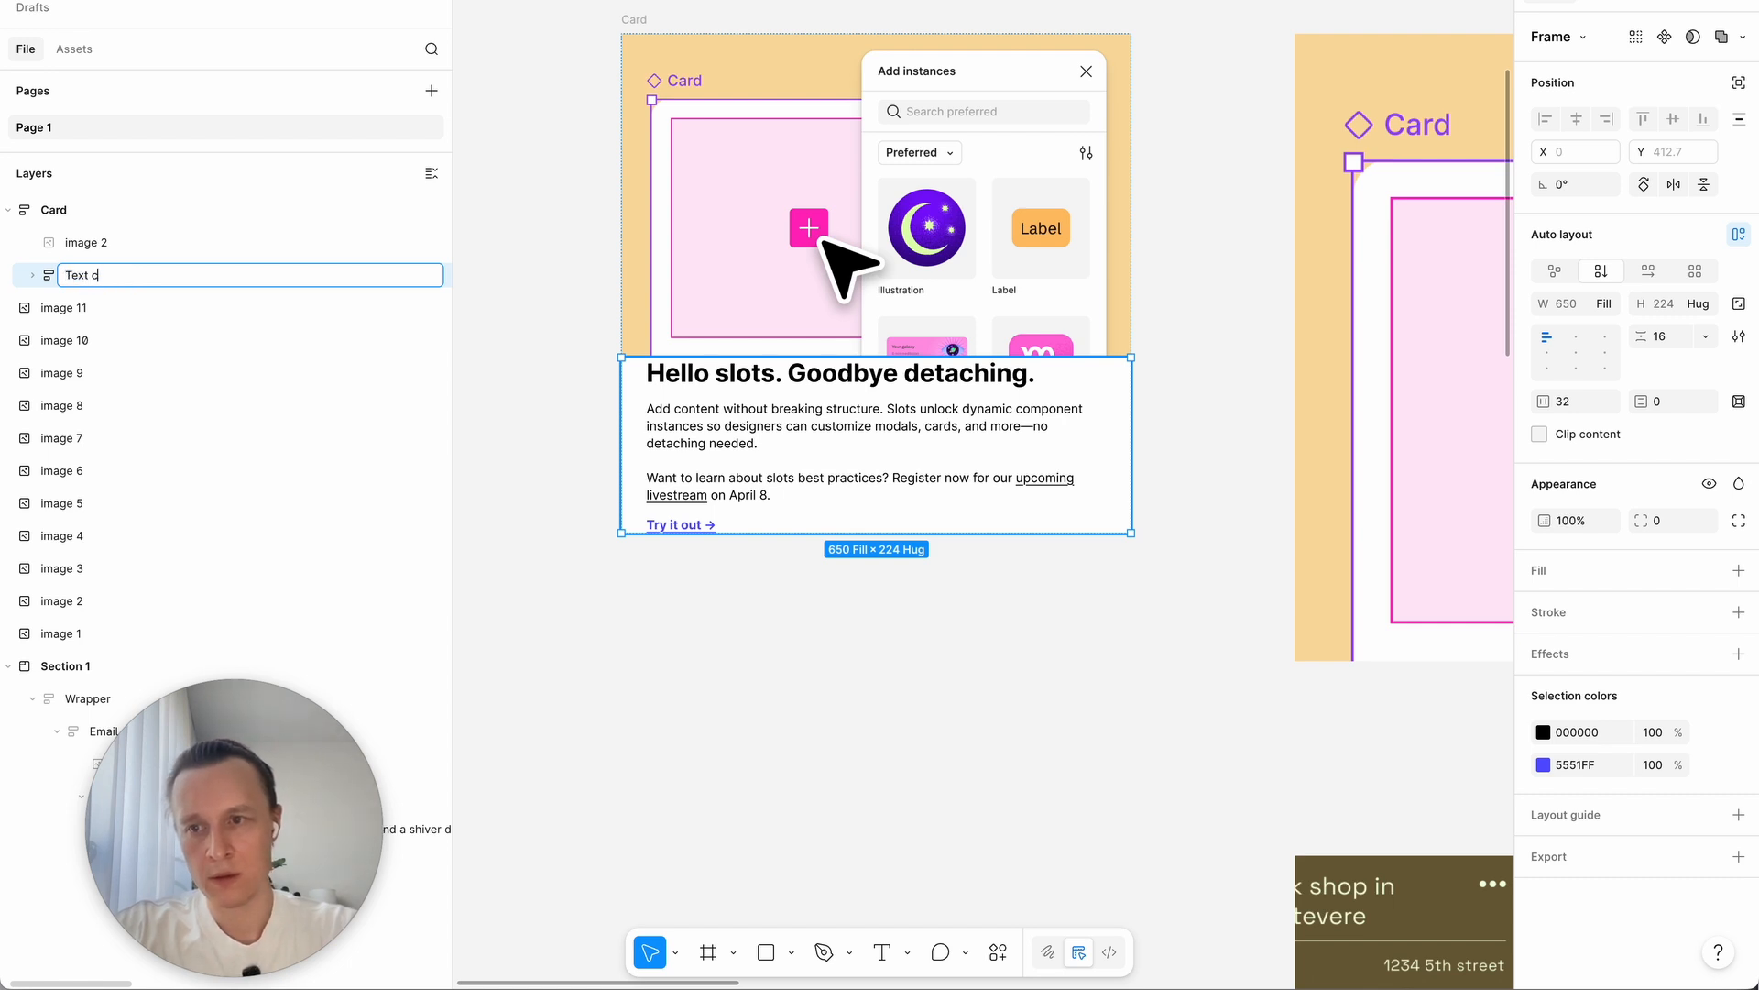
pyautogui.press('Return')
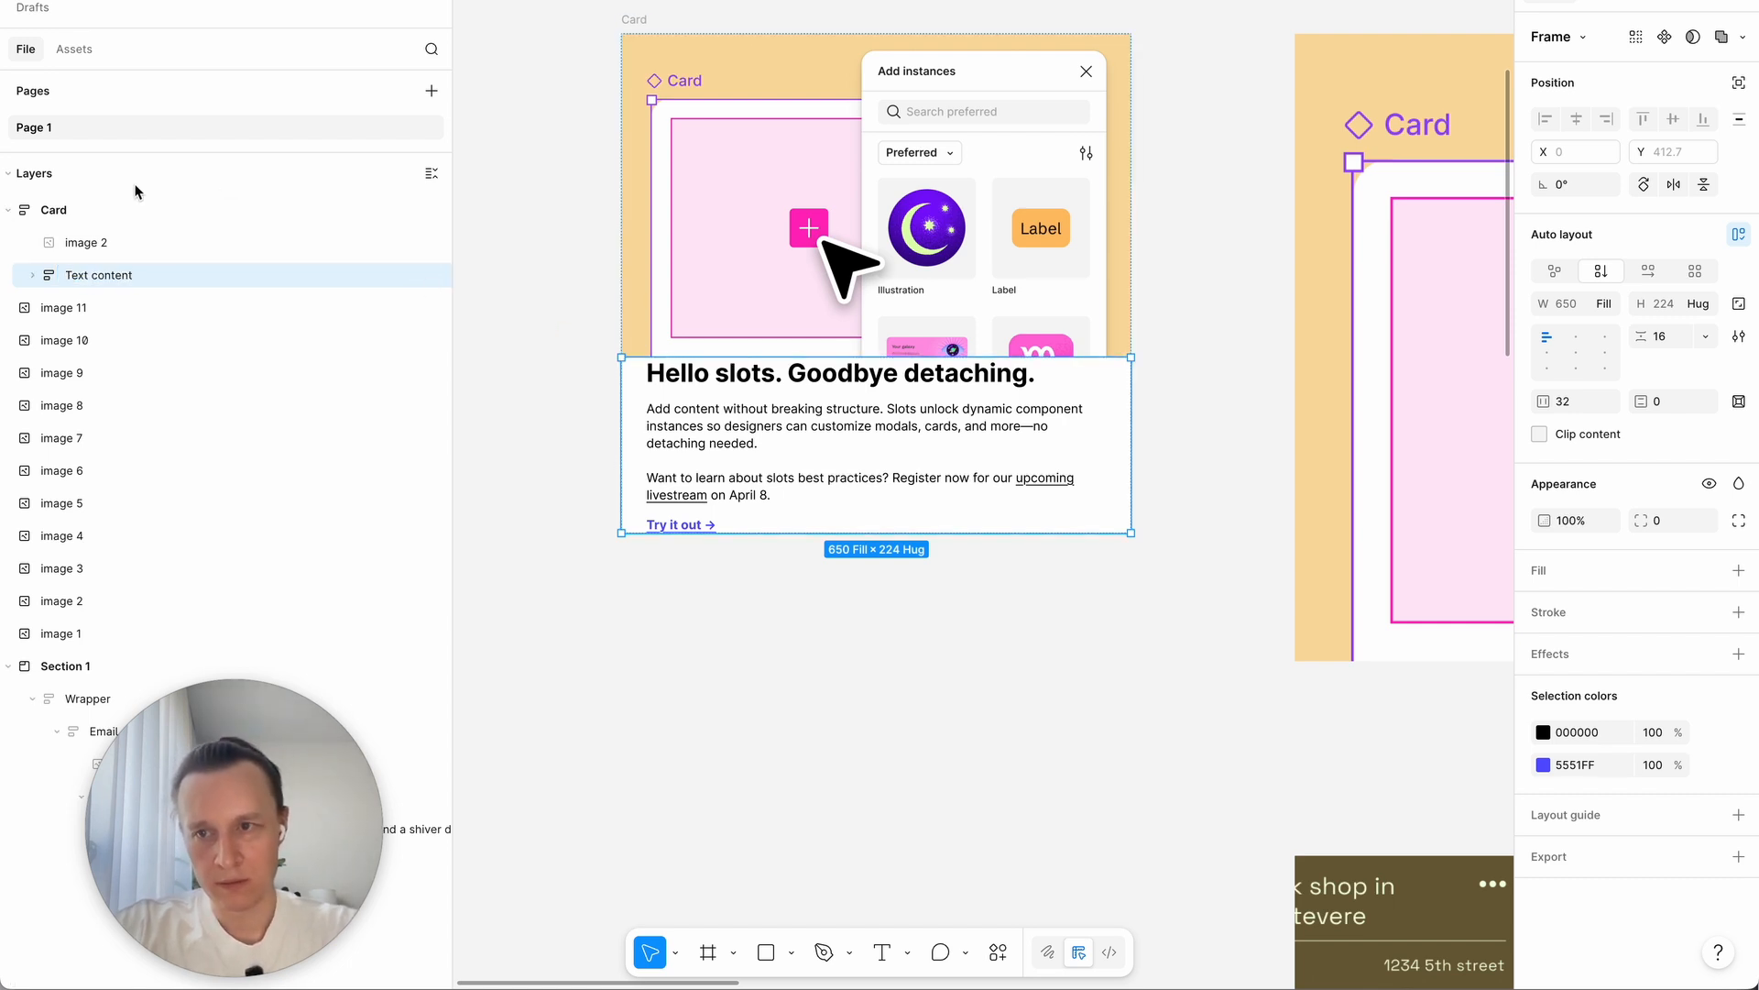
# Step: Set the Card frame's vertical gap between the image and the text content to 24
pyautogui.click(107, 210)
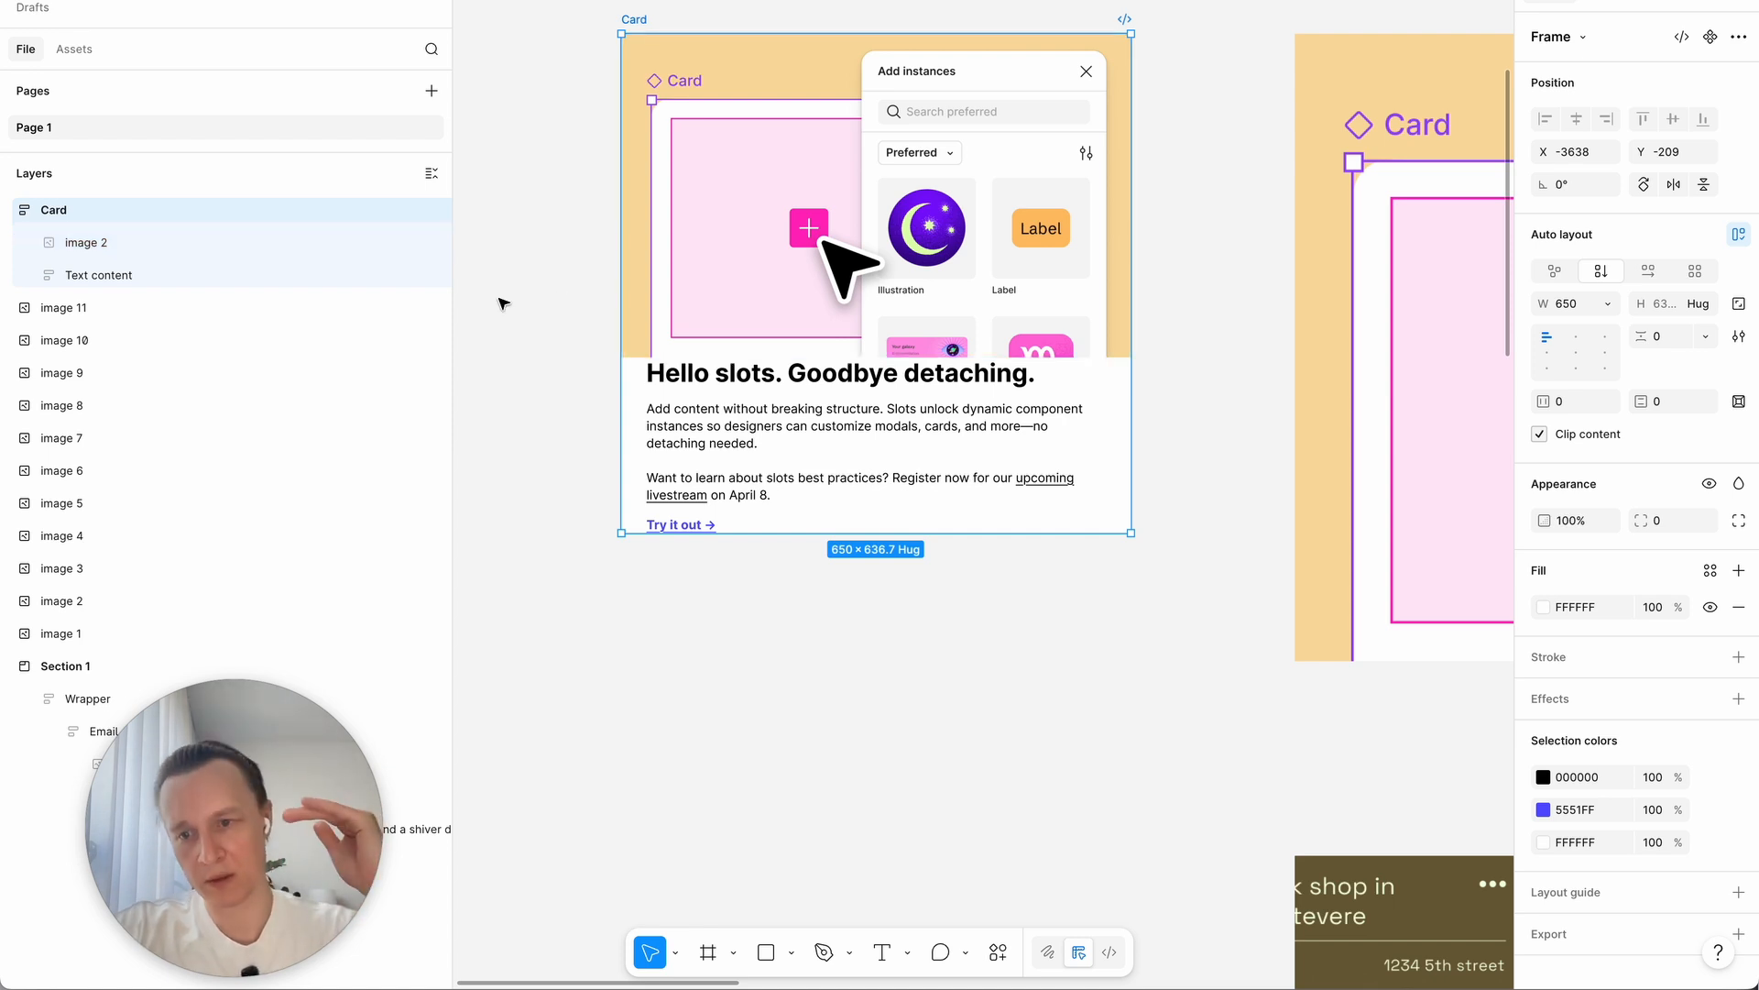
pyautogui.click(1673, 341)
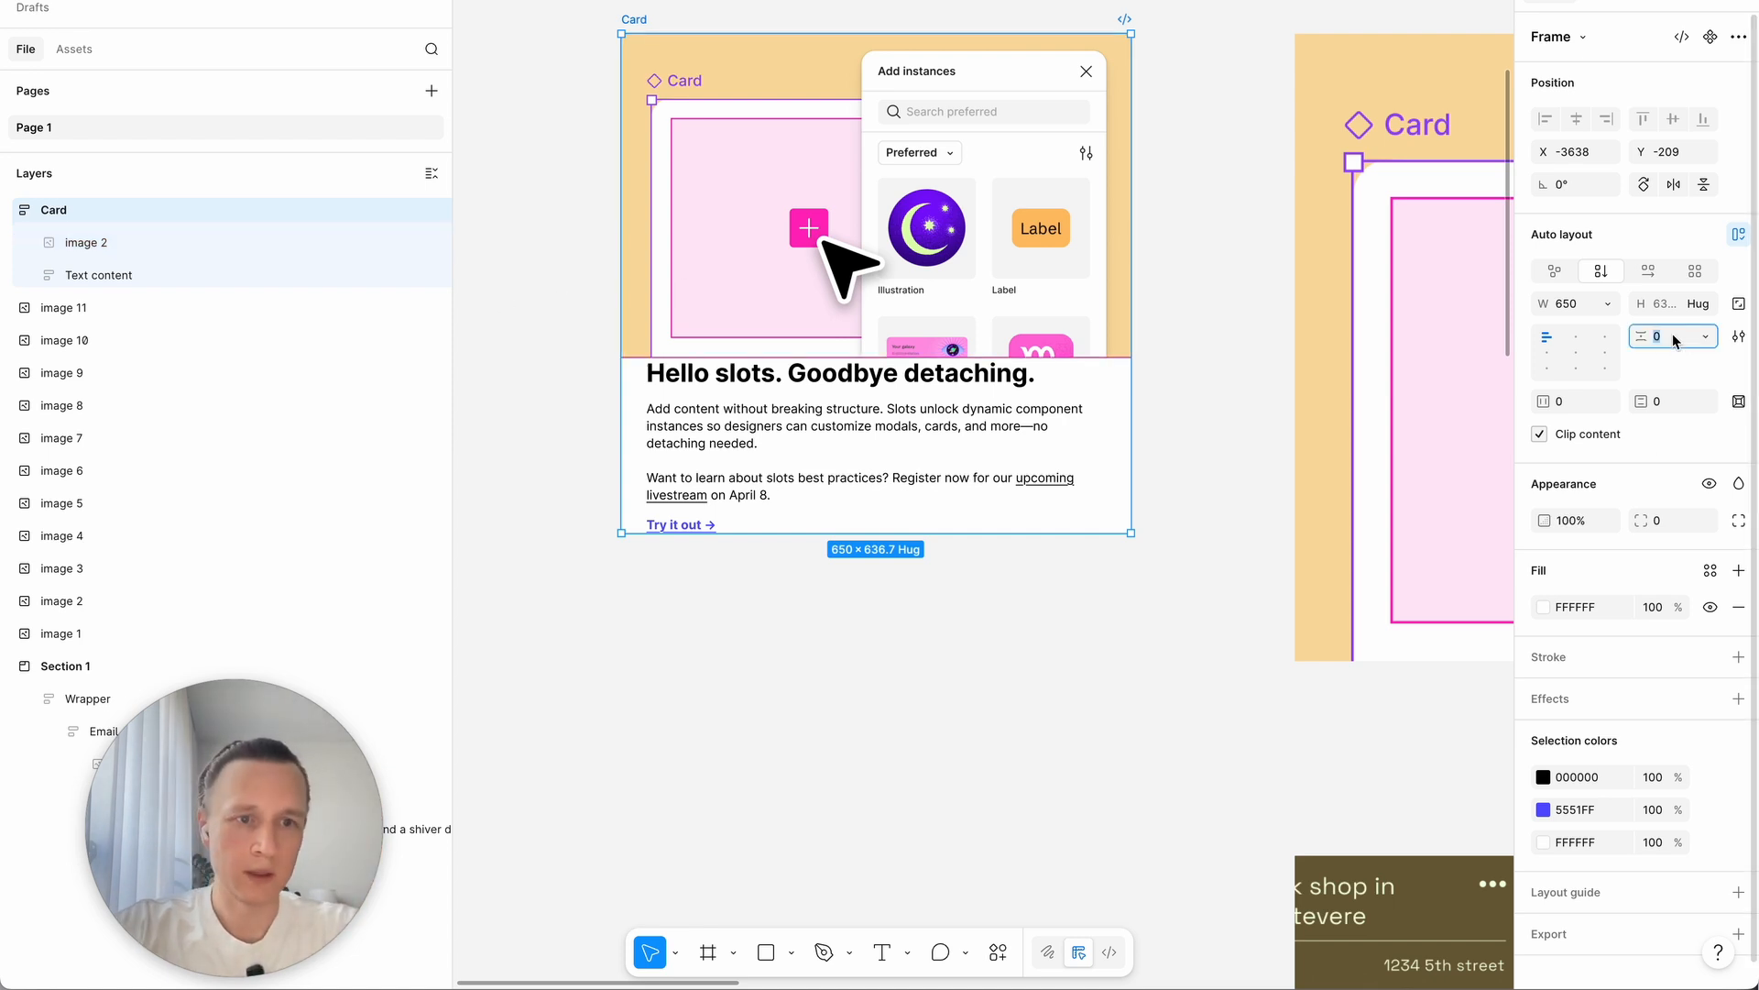
pyautogui.press('Return')
pyautogui.click(935, 648)
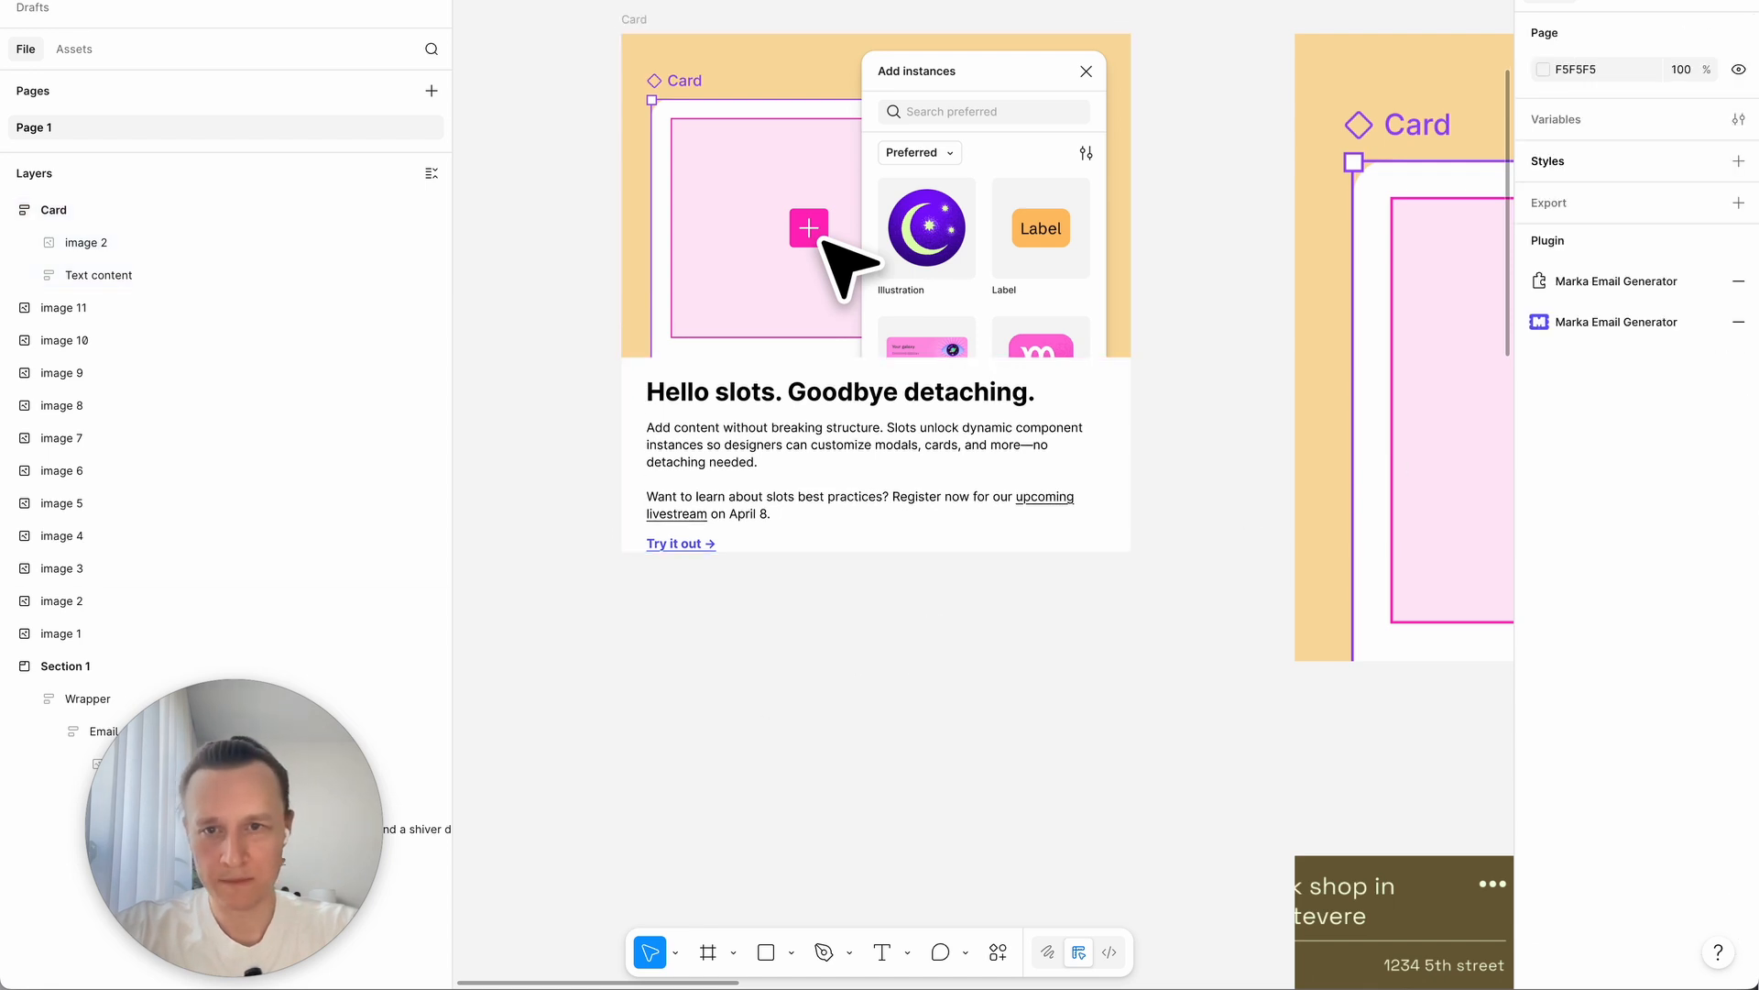
pyautogui.click(872, 498)
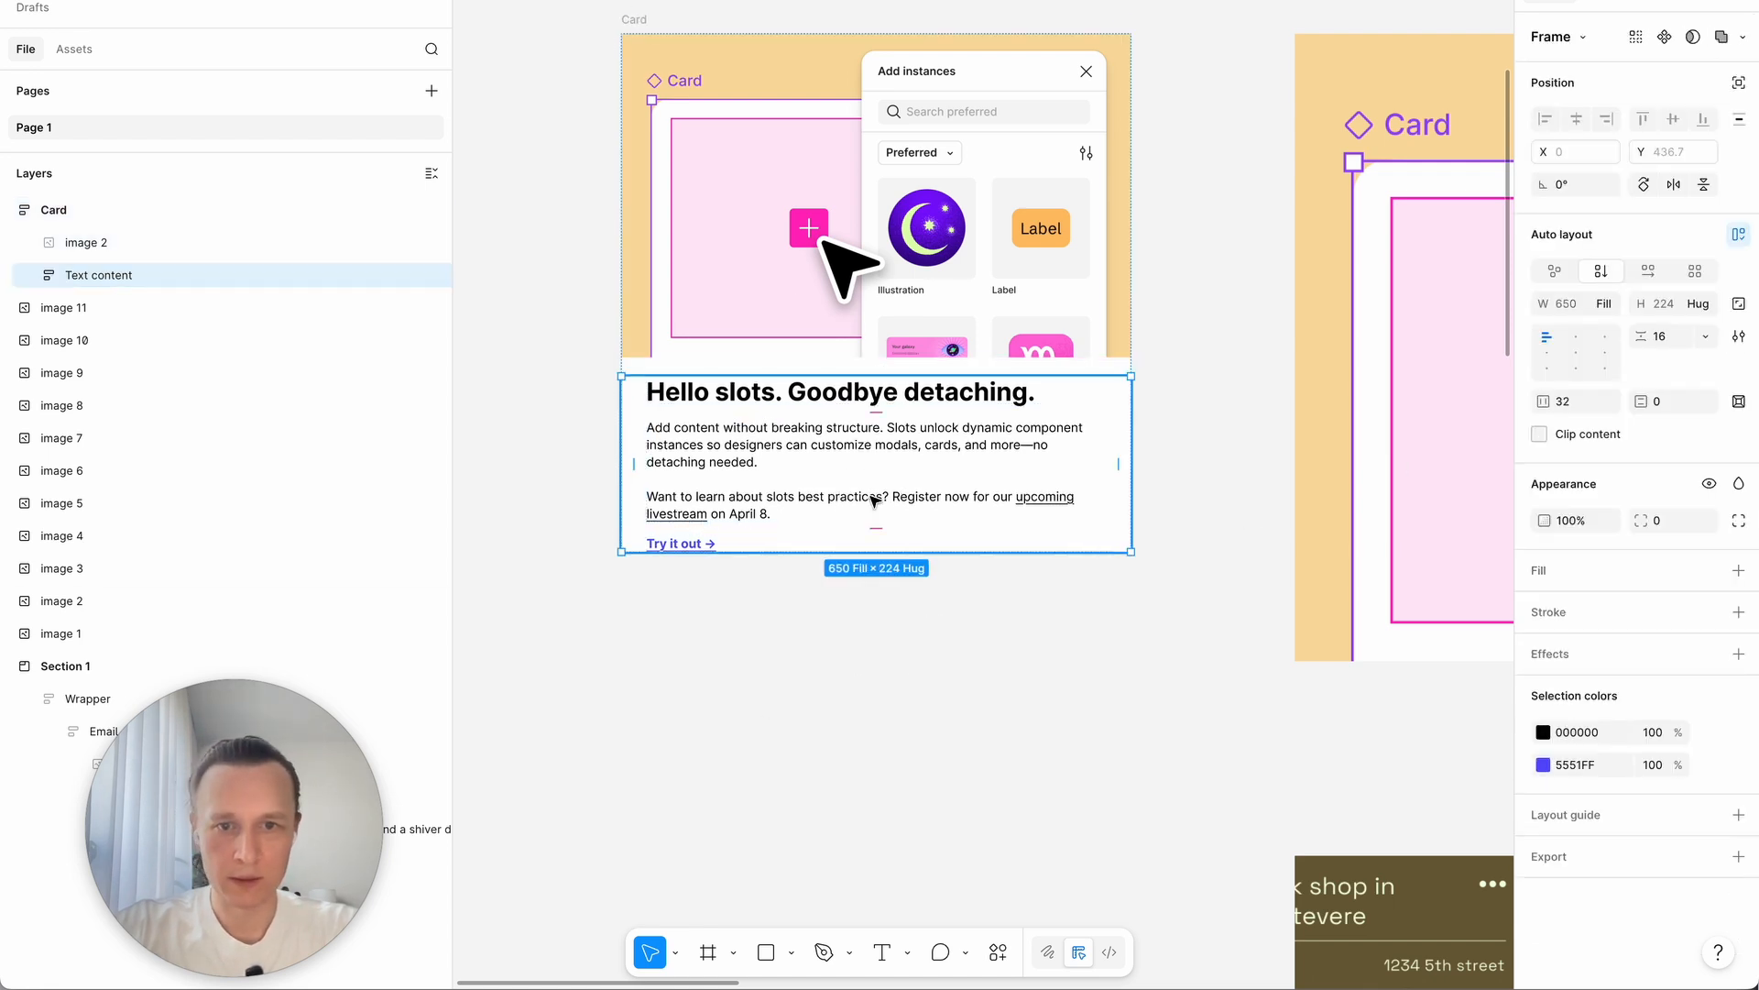
# Step: Give the Card frame an individual bottom padding of 24 and shift the frame slightly on the canvas
pyautogui.click(632, 19)
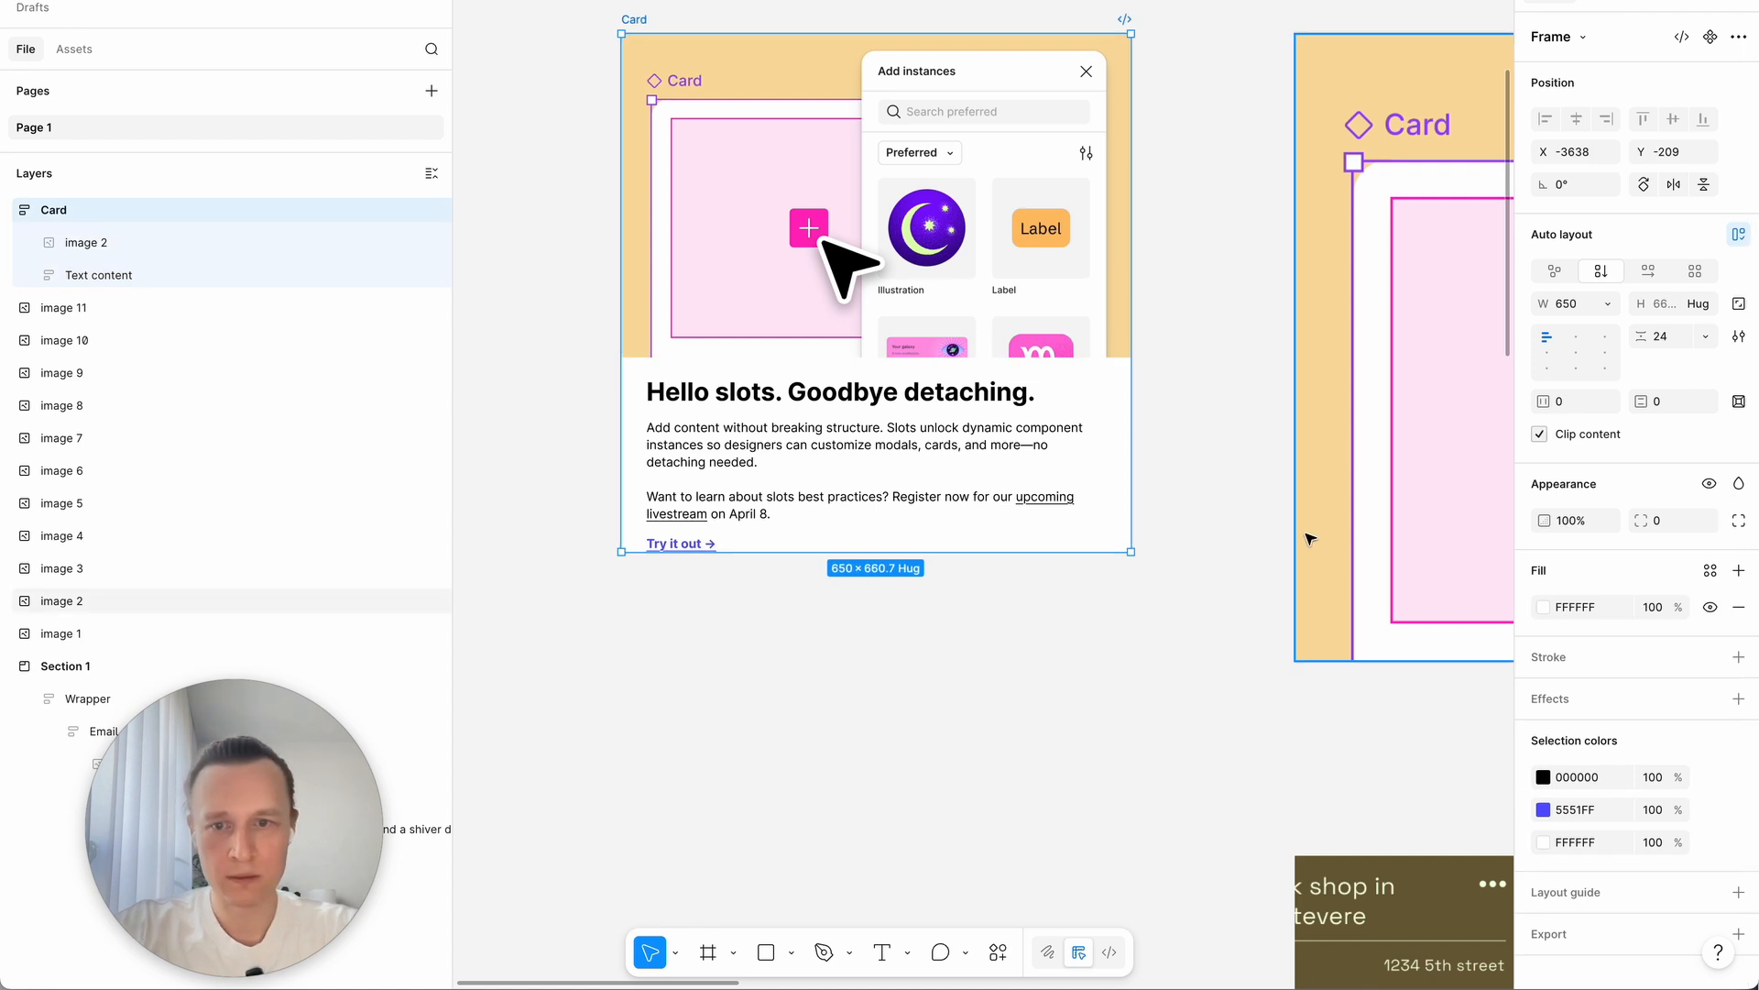
pyautogui.click(1738, 400)
pyautogui.click(1677, 433)
pyautogui.write('24')
pyautogui.press('Return')
pyautogui.click(895, 471)
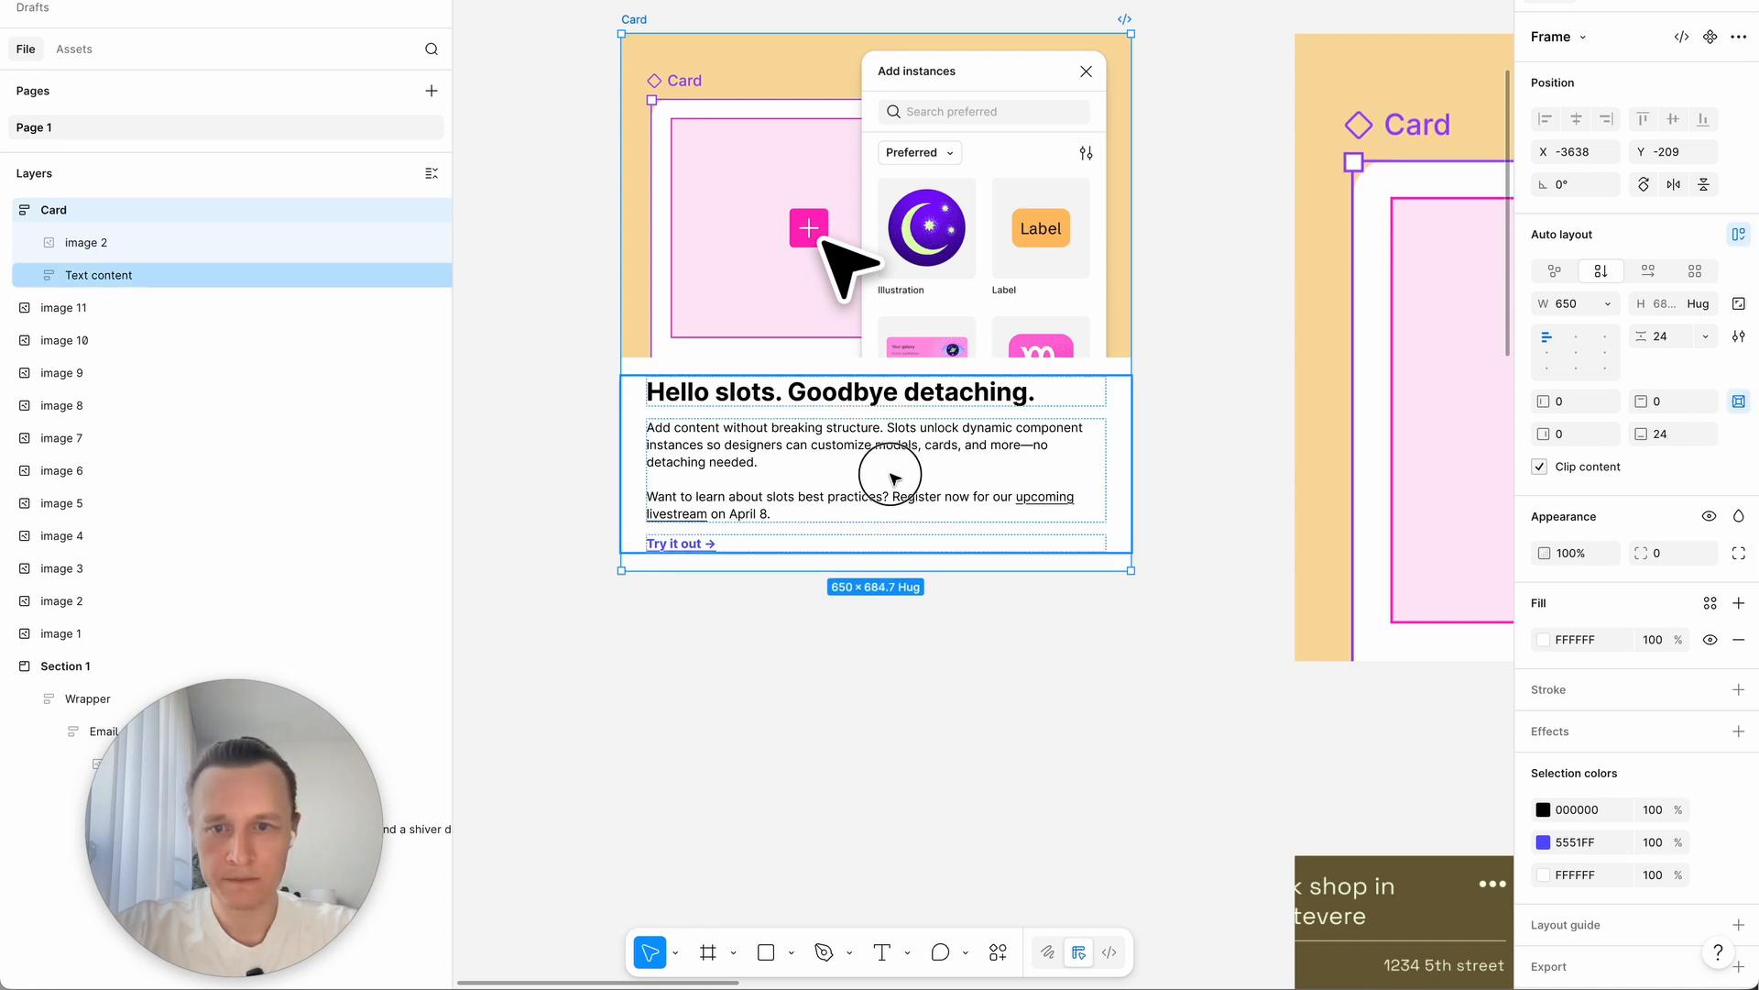
pyautogui.click(805, 668)
pyautogui.scroll(-3, 813, 667)
pyautogui.moveTo(694, 183)
pyautogui.mouseDown()
pyautogui.moveTo(660, 184)
pyautogui.moveTo(675, 188)
pyautogui.mouseUp()
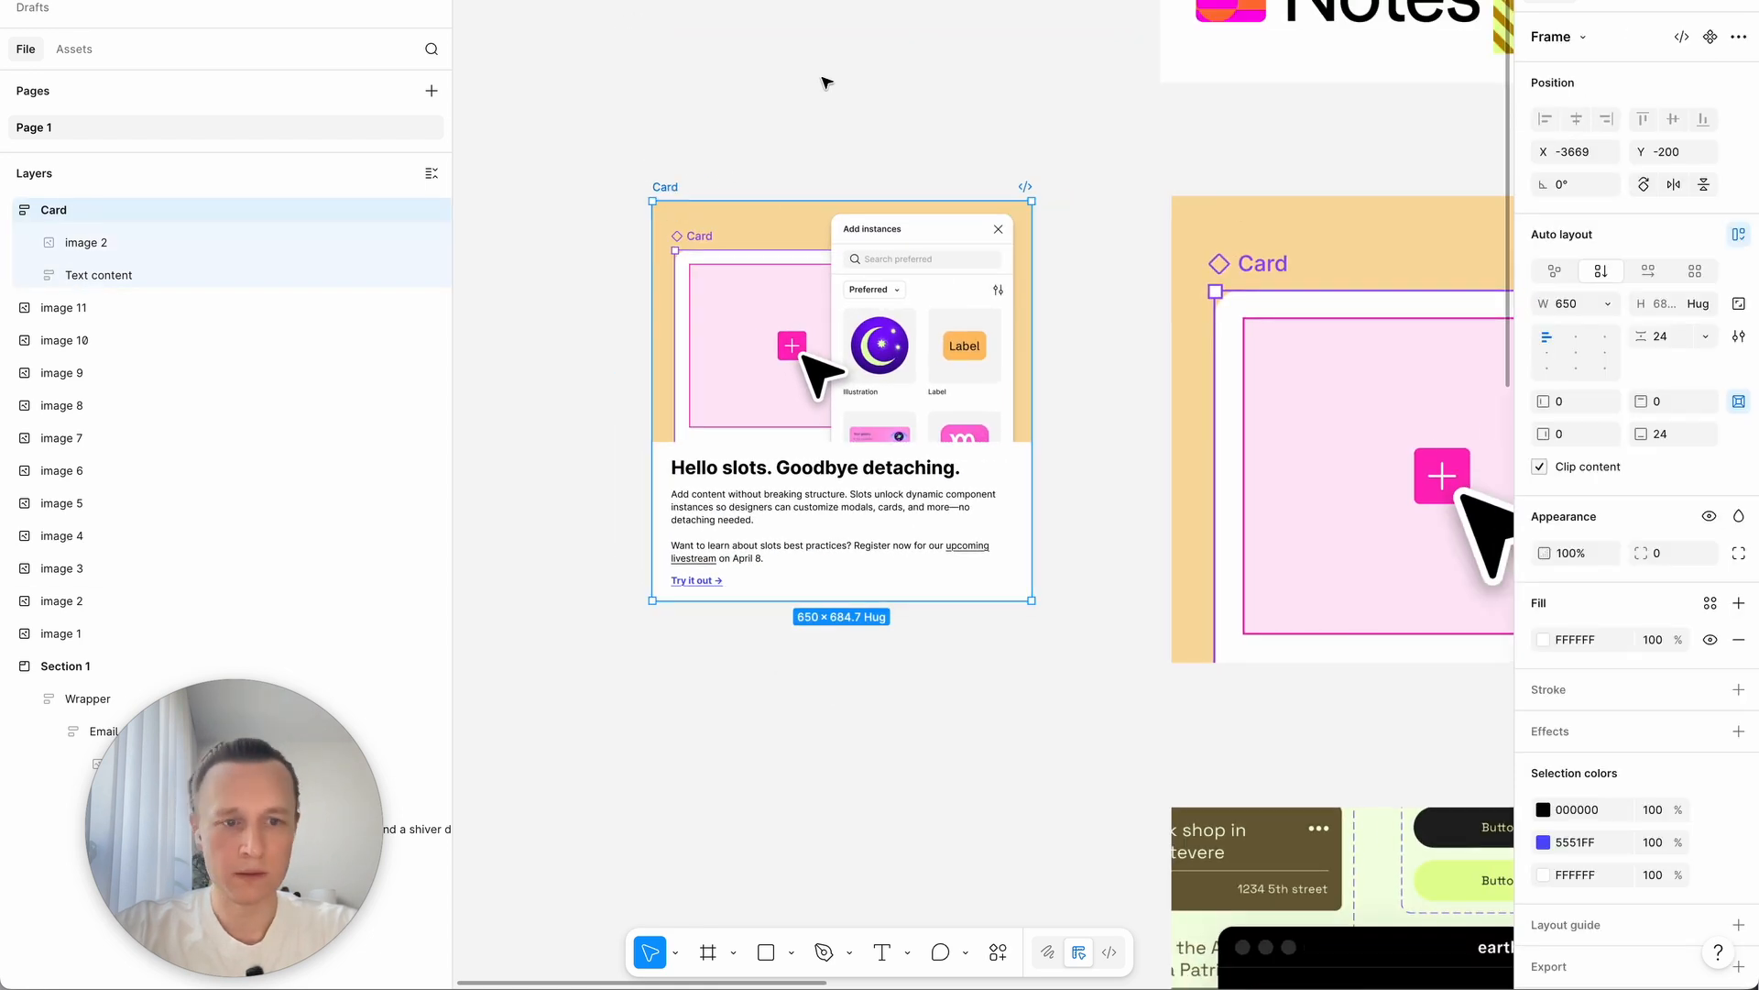
# Step: Preview the Card frame as an email in Marka Email Generator and check its layout in light mode
pyautogui.click(825, 80)
pyautogui.click(1548, 322)
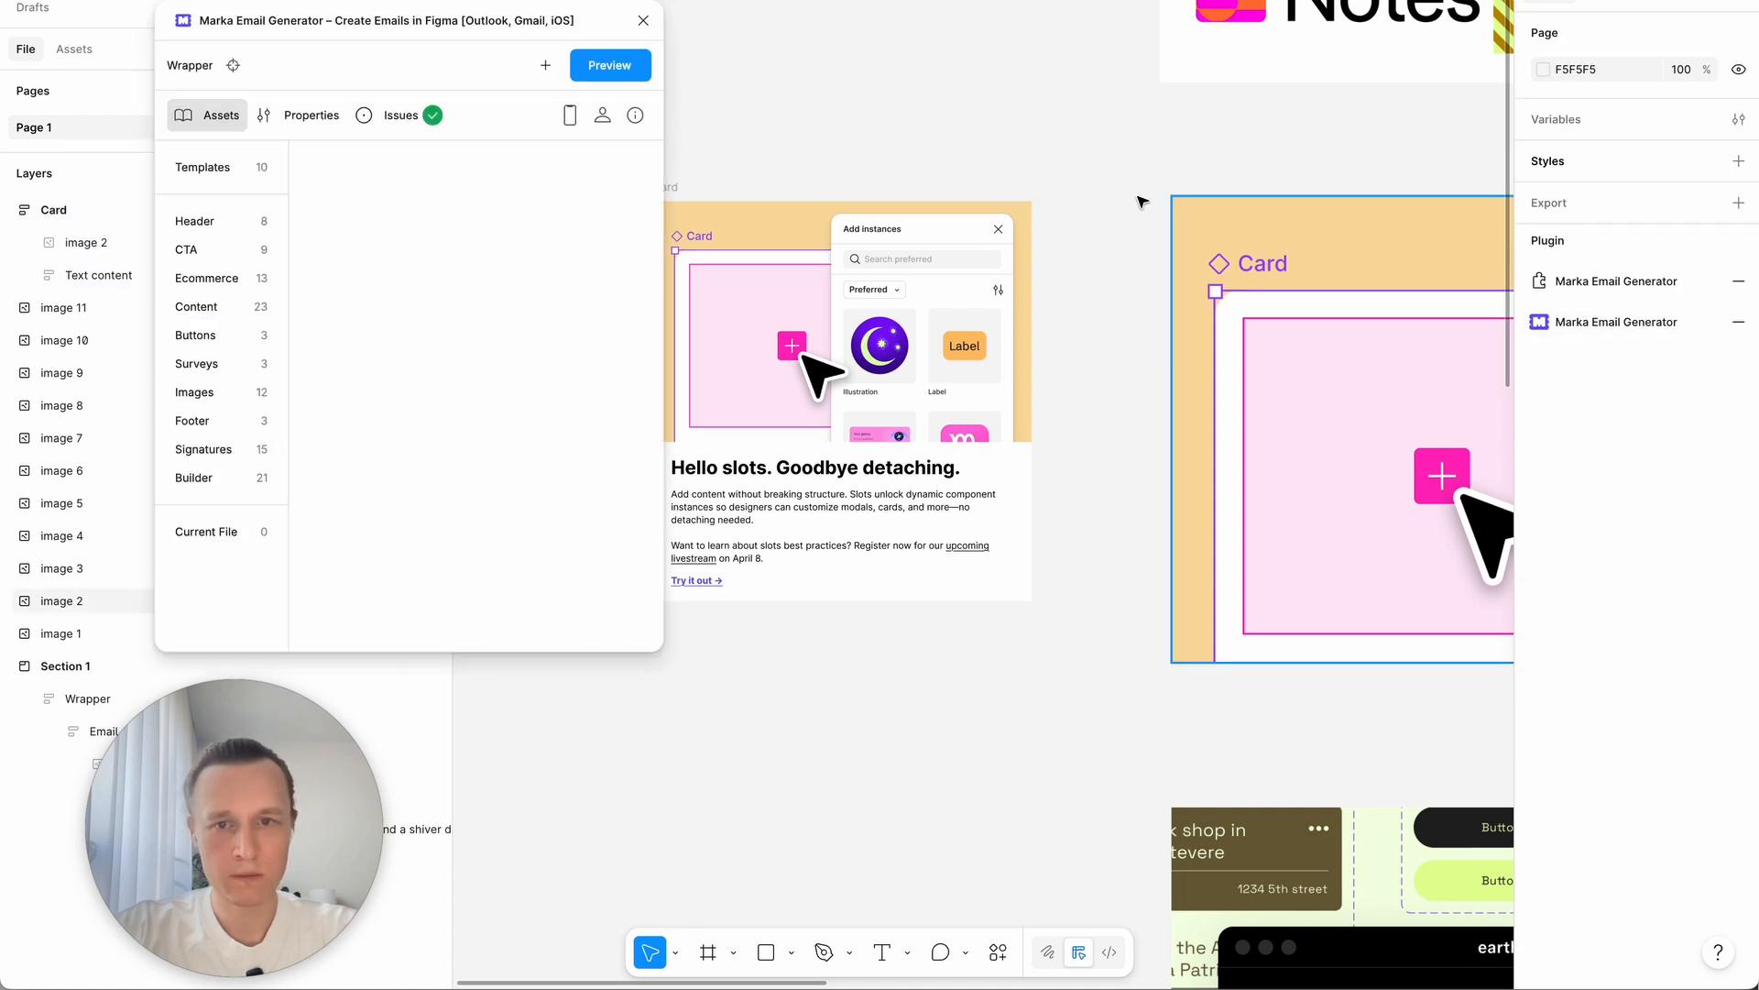
pyautogui.hscroll(-5, 948, 158)
pyautogui.click(947, 147)
pyautogui.click(608, 66)
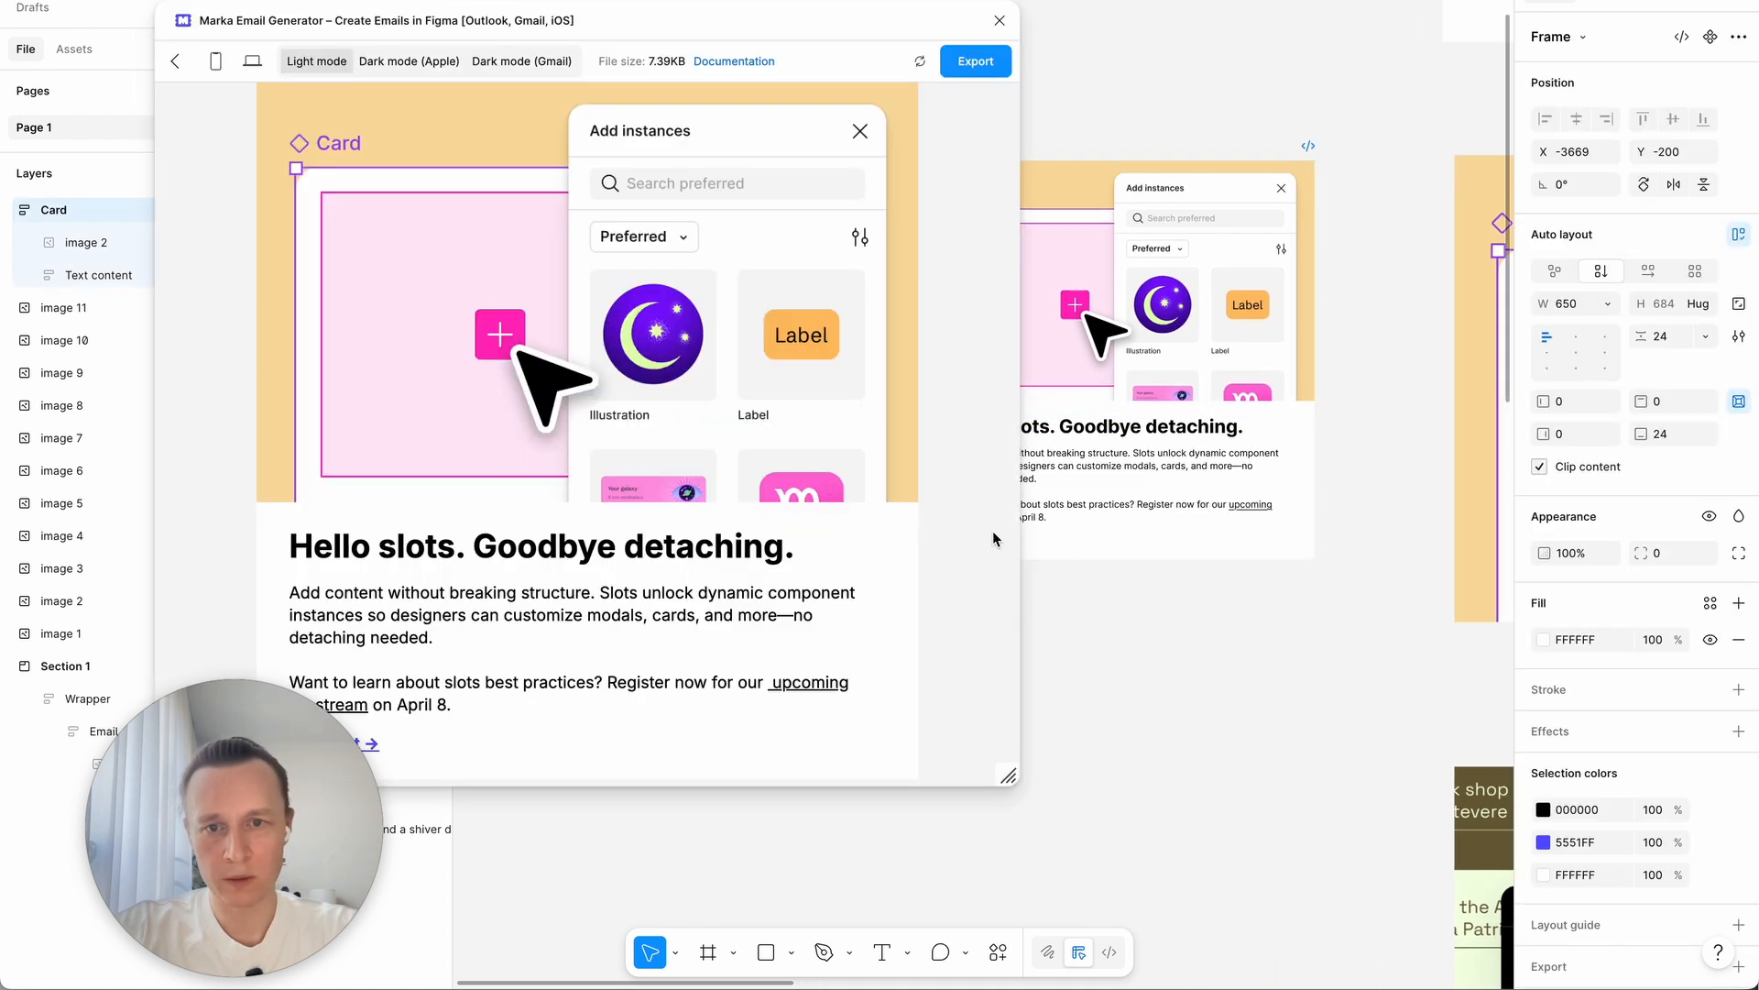
pyautogui.moveTo(1005, 778)
pyautogui.mouseDown()
pyautogui.moveTo(522, 809)
pyautogui.moveTo(849, 836)
pyautogui.moveTo(441, 824)
pyautogui.moveTo(992, 806)
pyautogui.mouseUp()
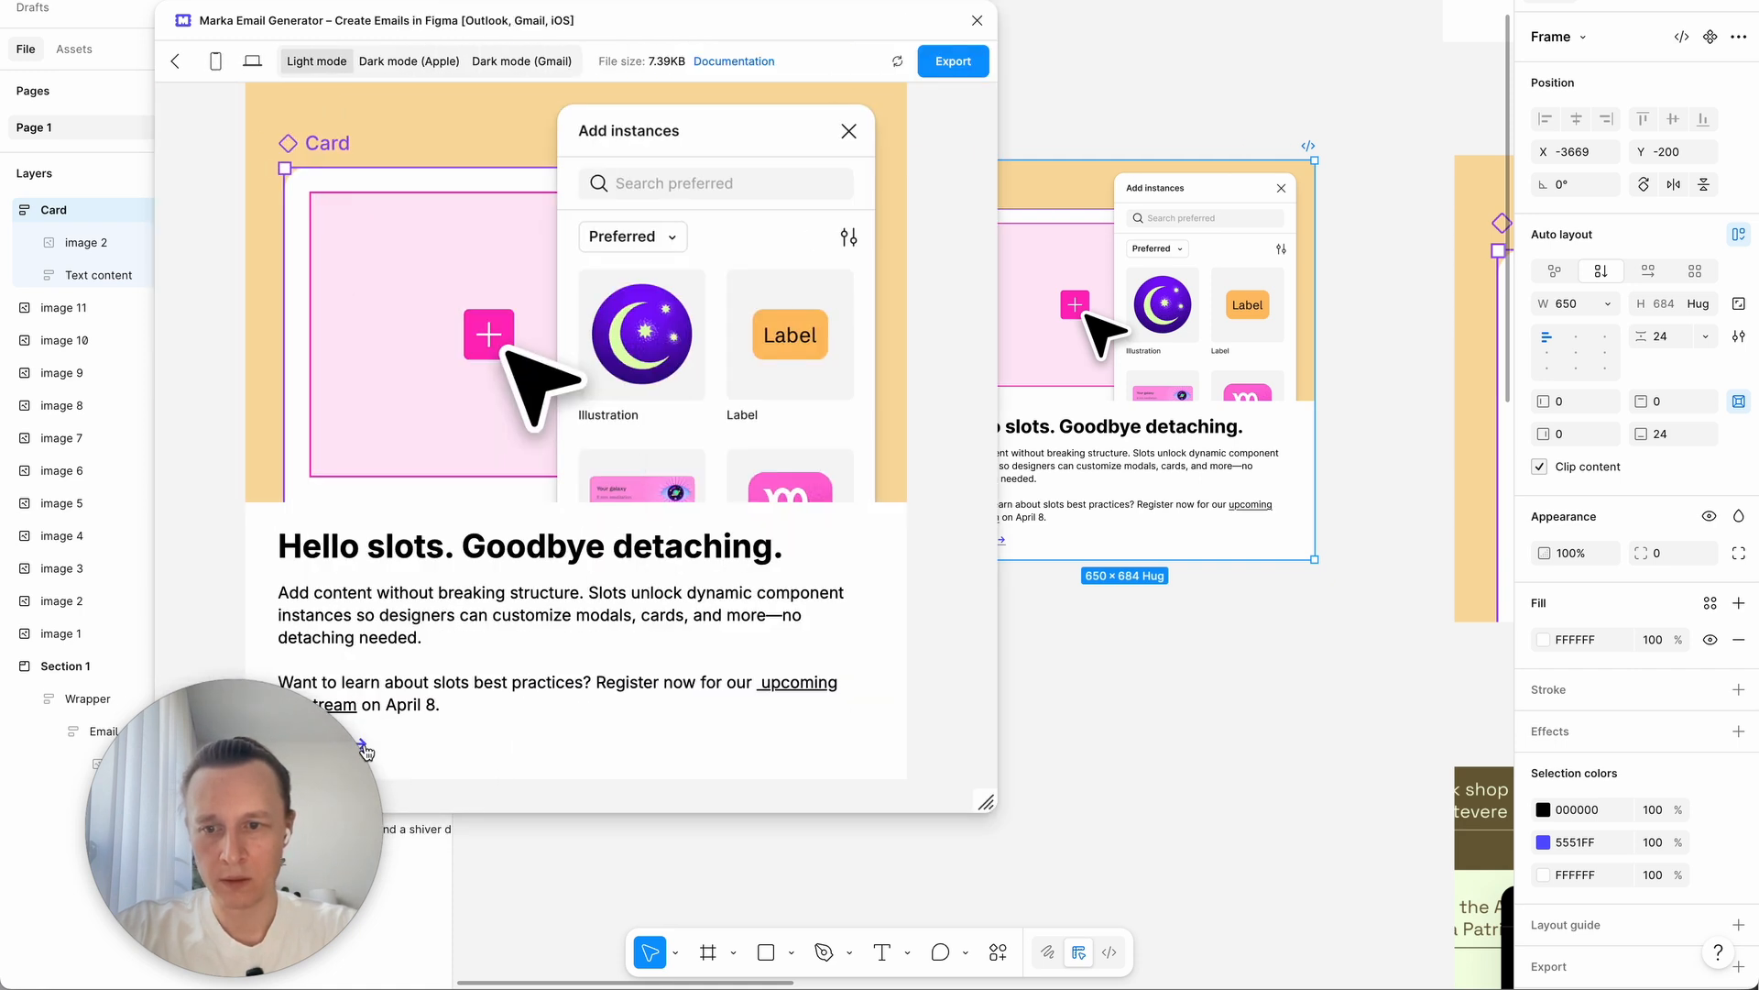
pyautogui.click(984, 25)
# Step: Move the Card frame farther away from the source images and turn it into a component
pyautogui.moveTo(1040, 328); pyautogui.dragTo(786, 273)
pyautogui.scroll(-3, 825, 353)
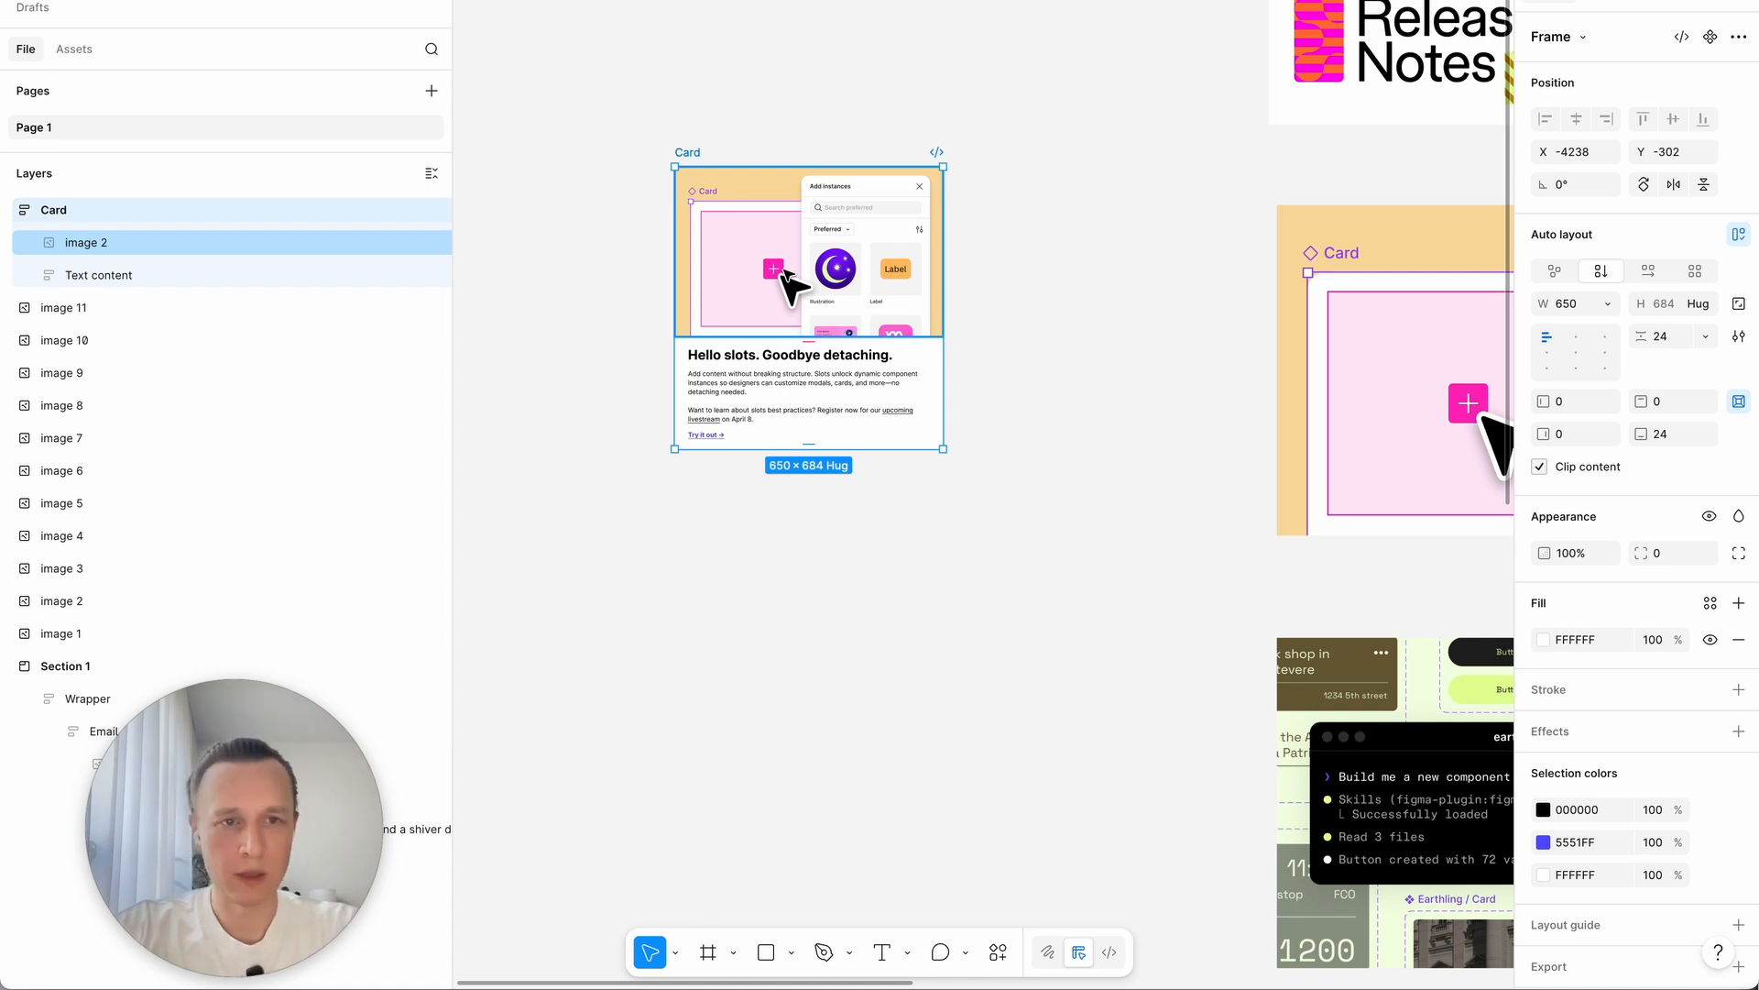
pyautogui.click(1712, 37)
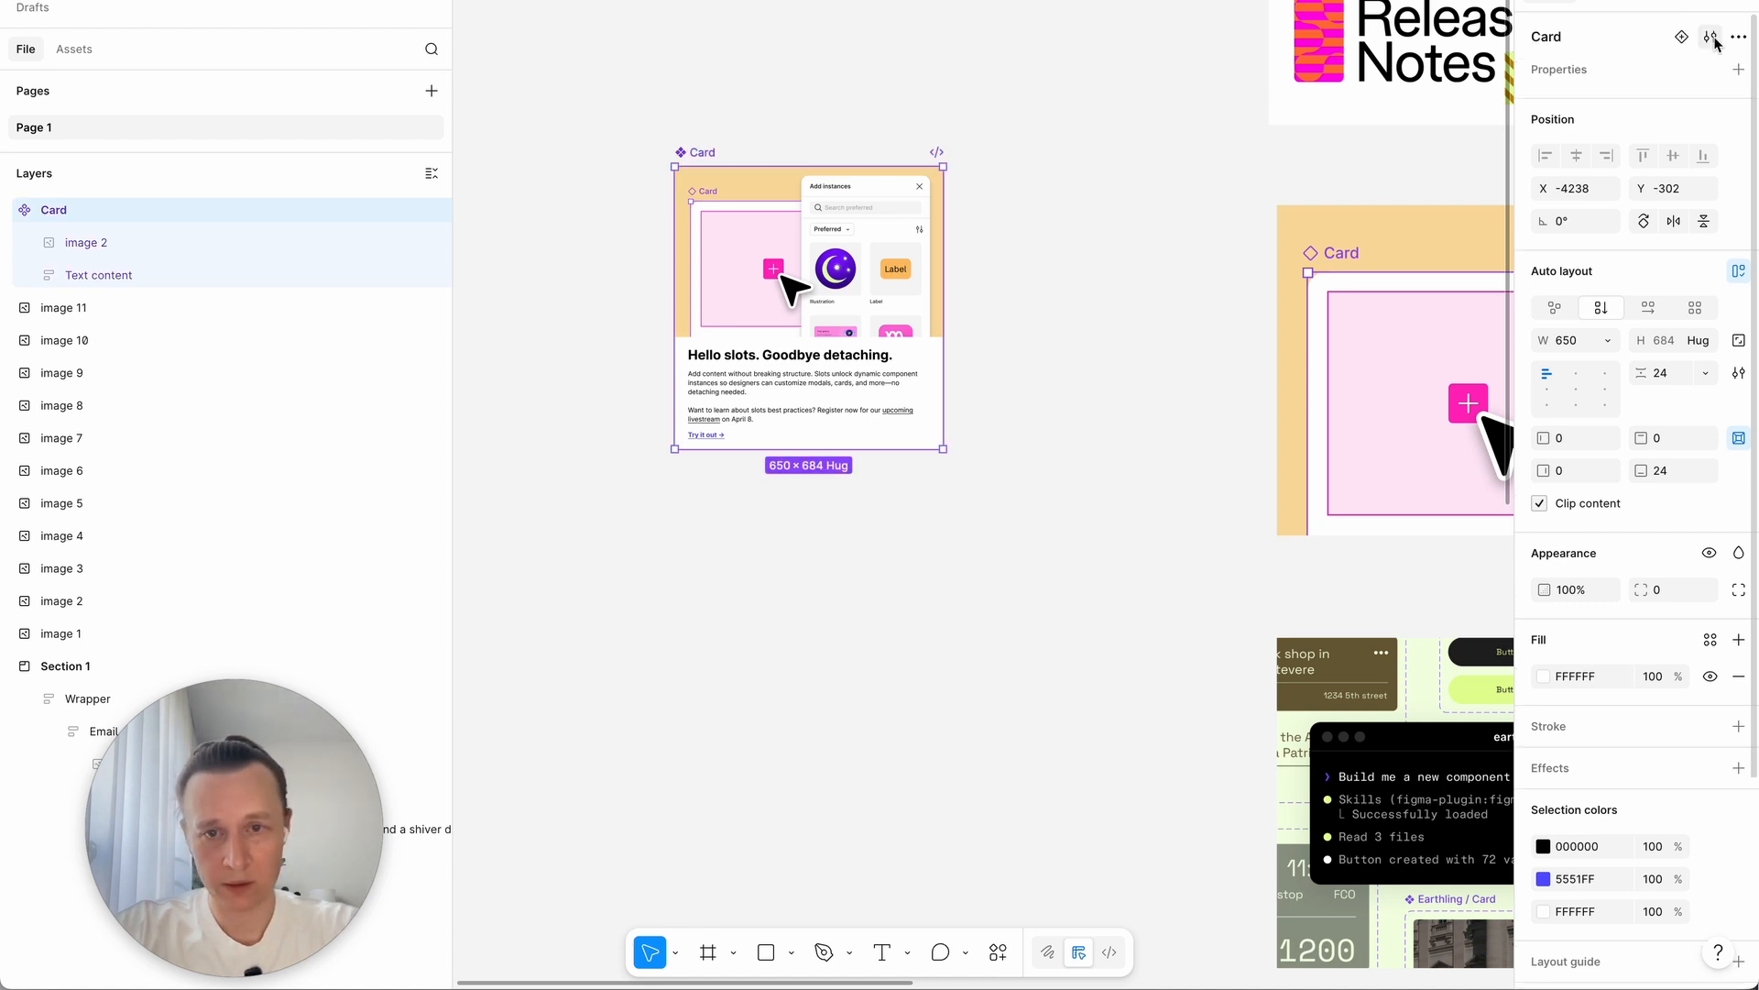
# Step: Create a component text property named Title from the Card's heading text, keeping the heading as its value
pyautogui.scroll(3, 813, 329)
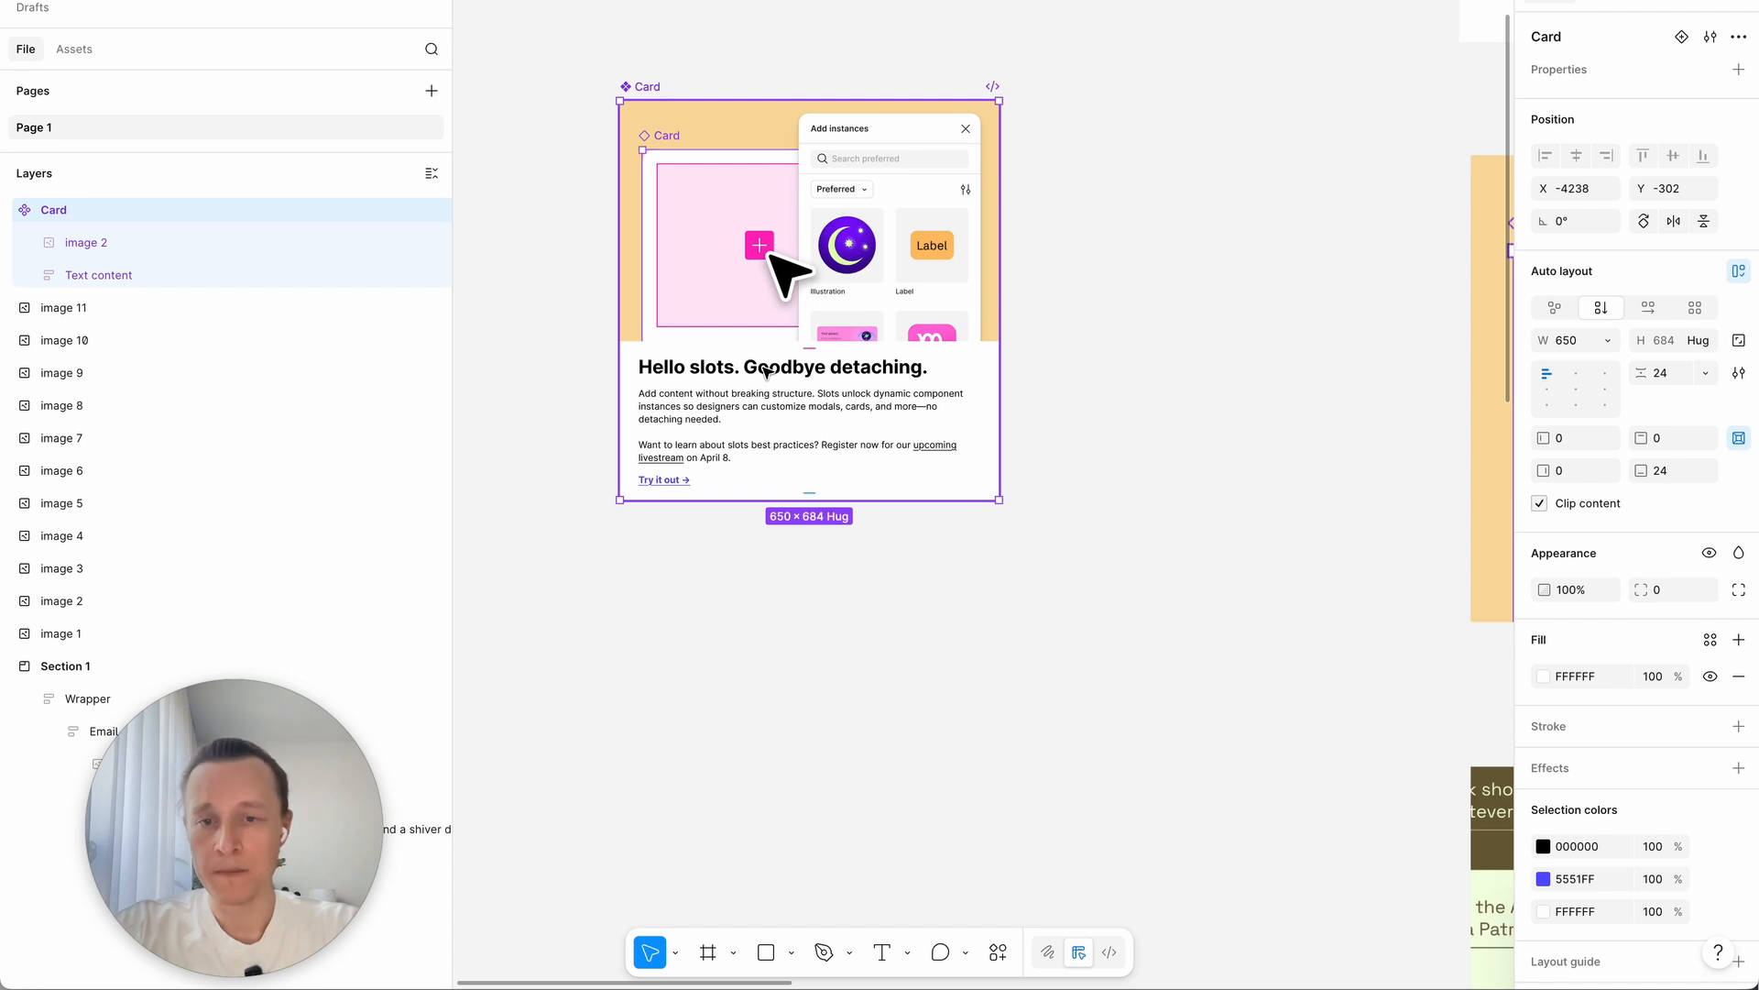
pyautogui.doubleClick(766, 370)
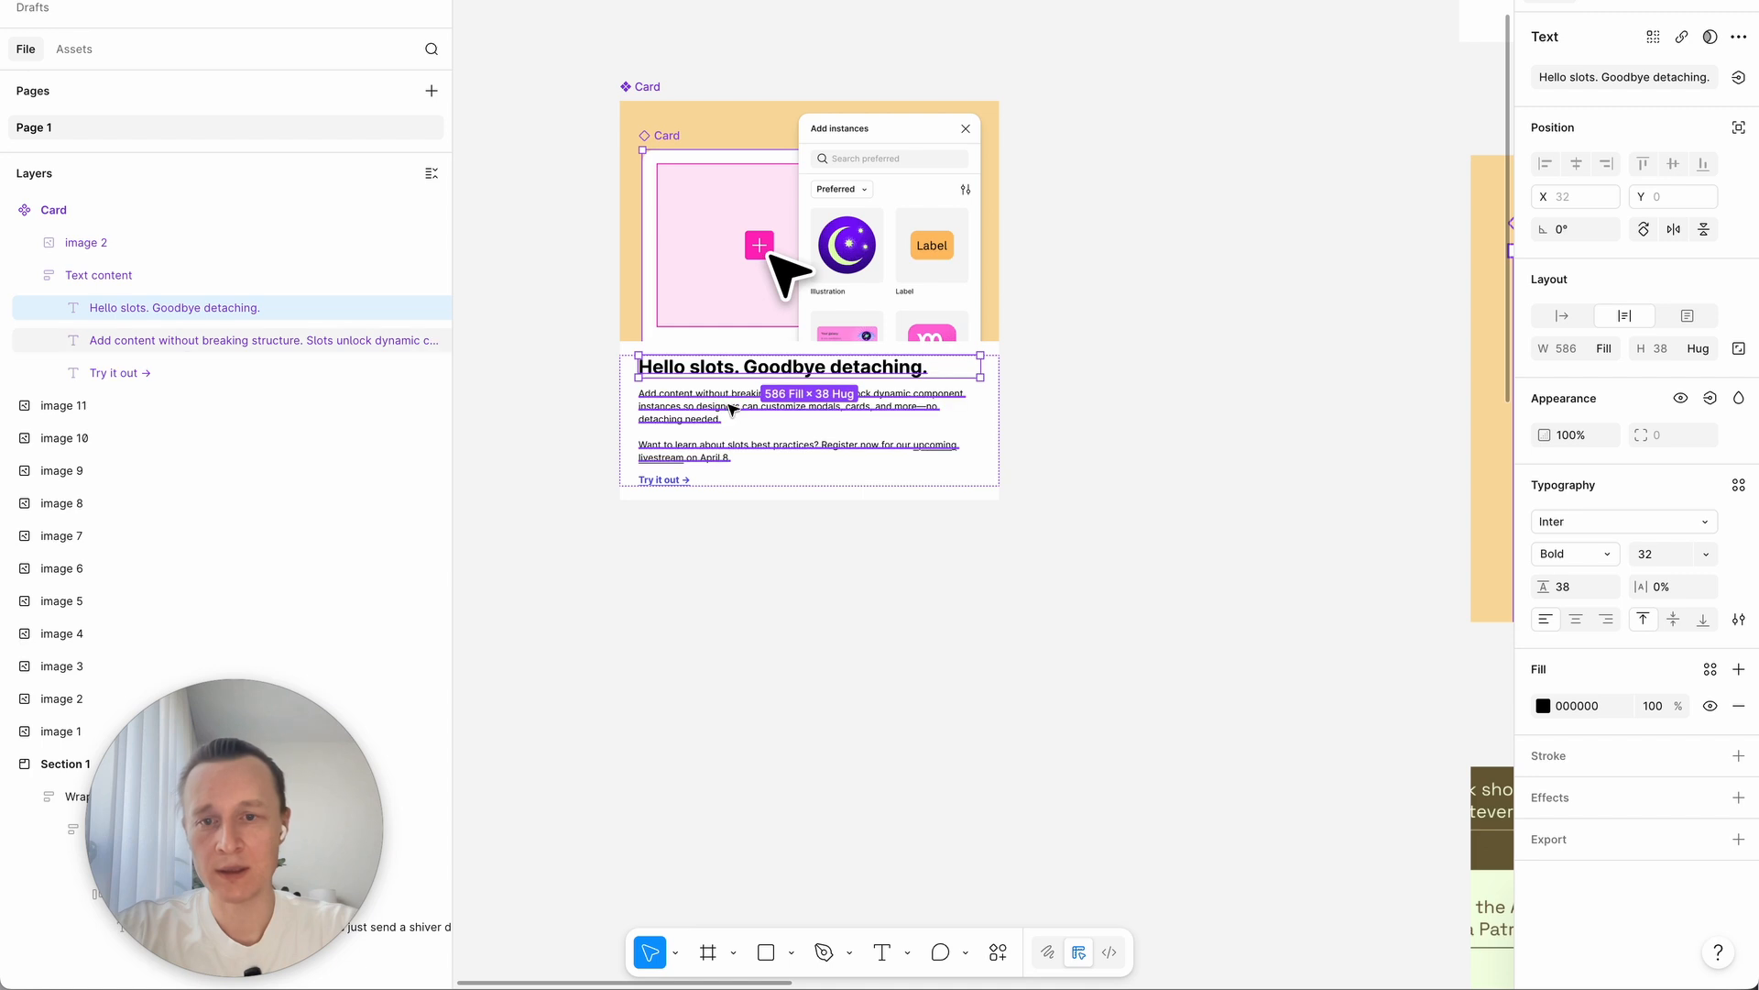
pyautogui.click(739, 396)
pyautogui.click(739, 371)
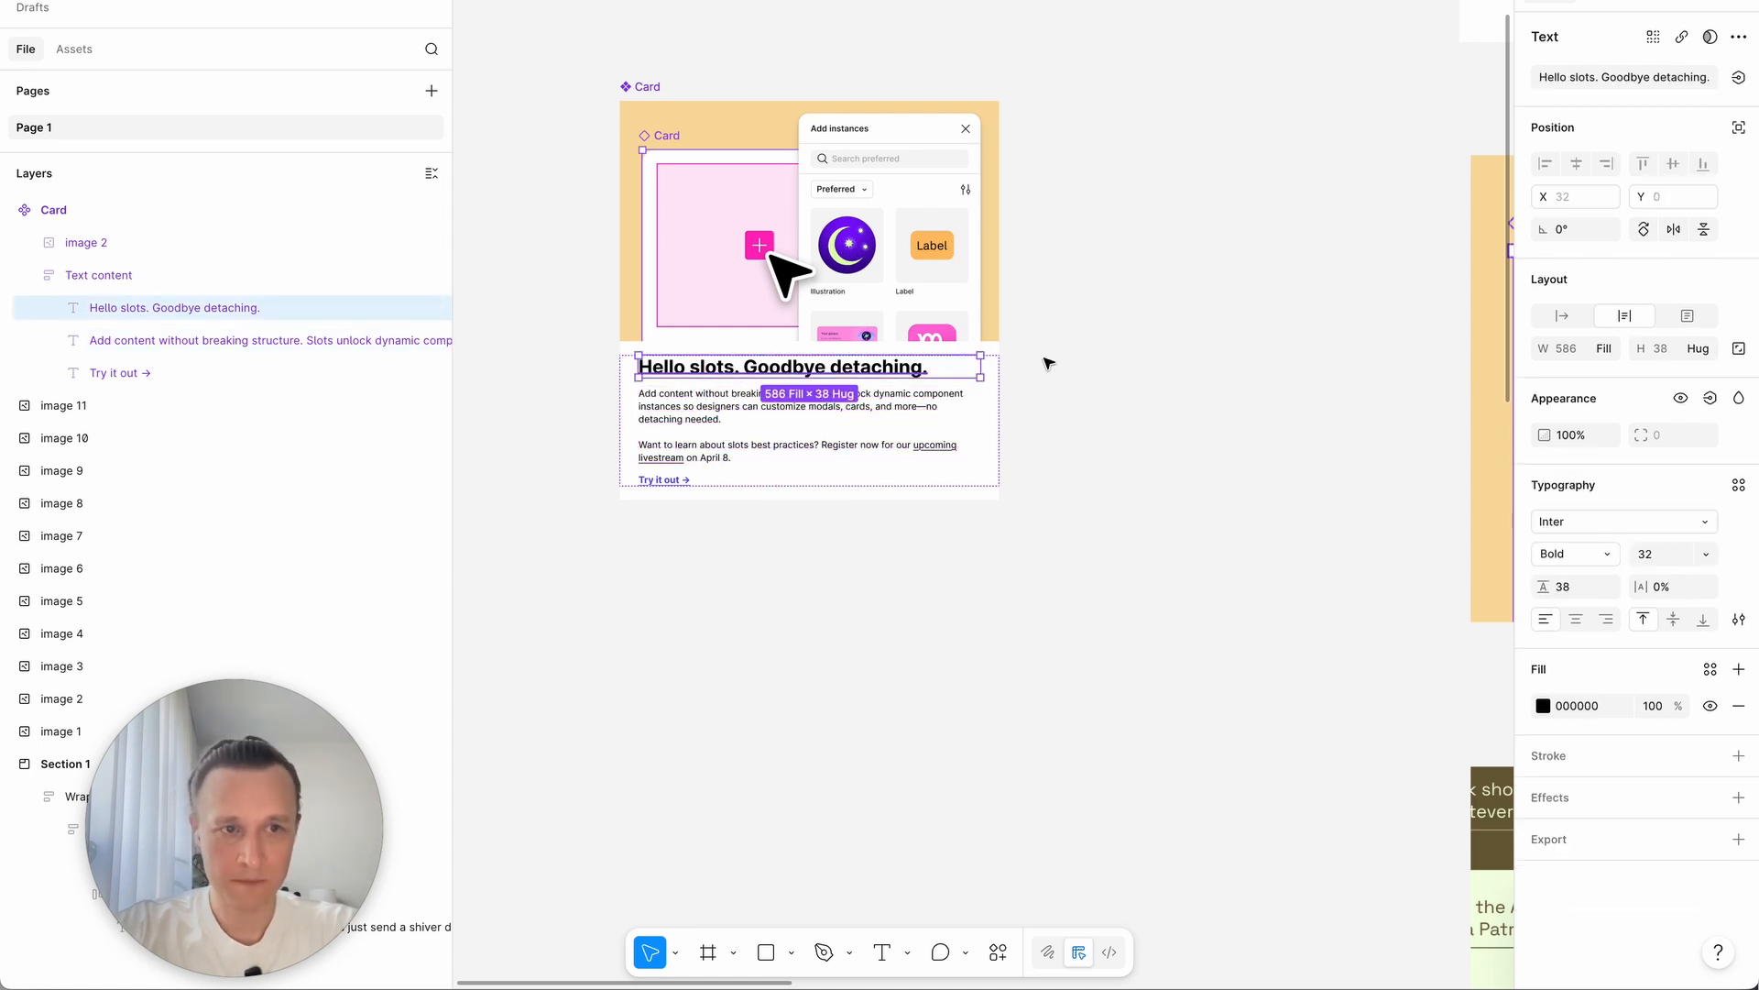
pyautogui.click(1739, 79)
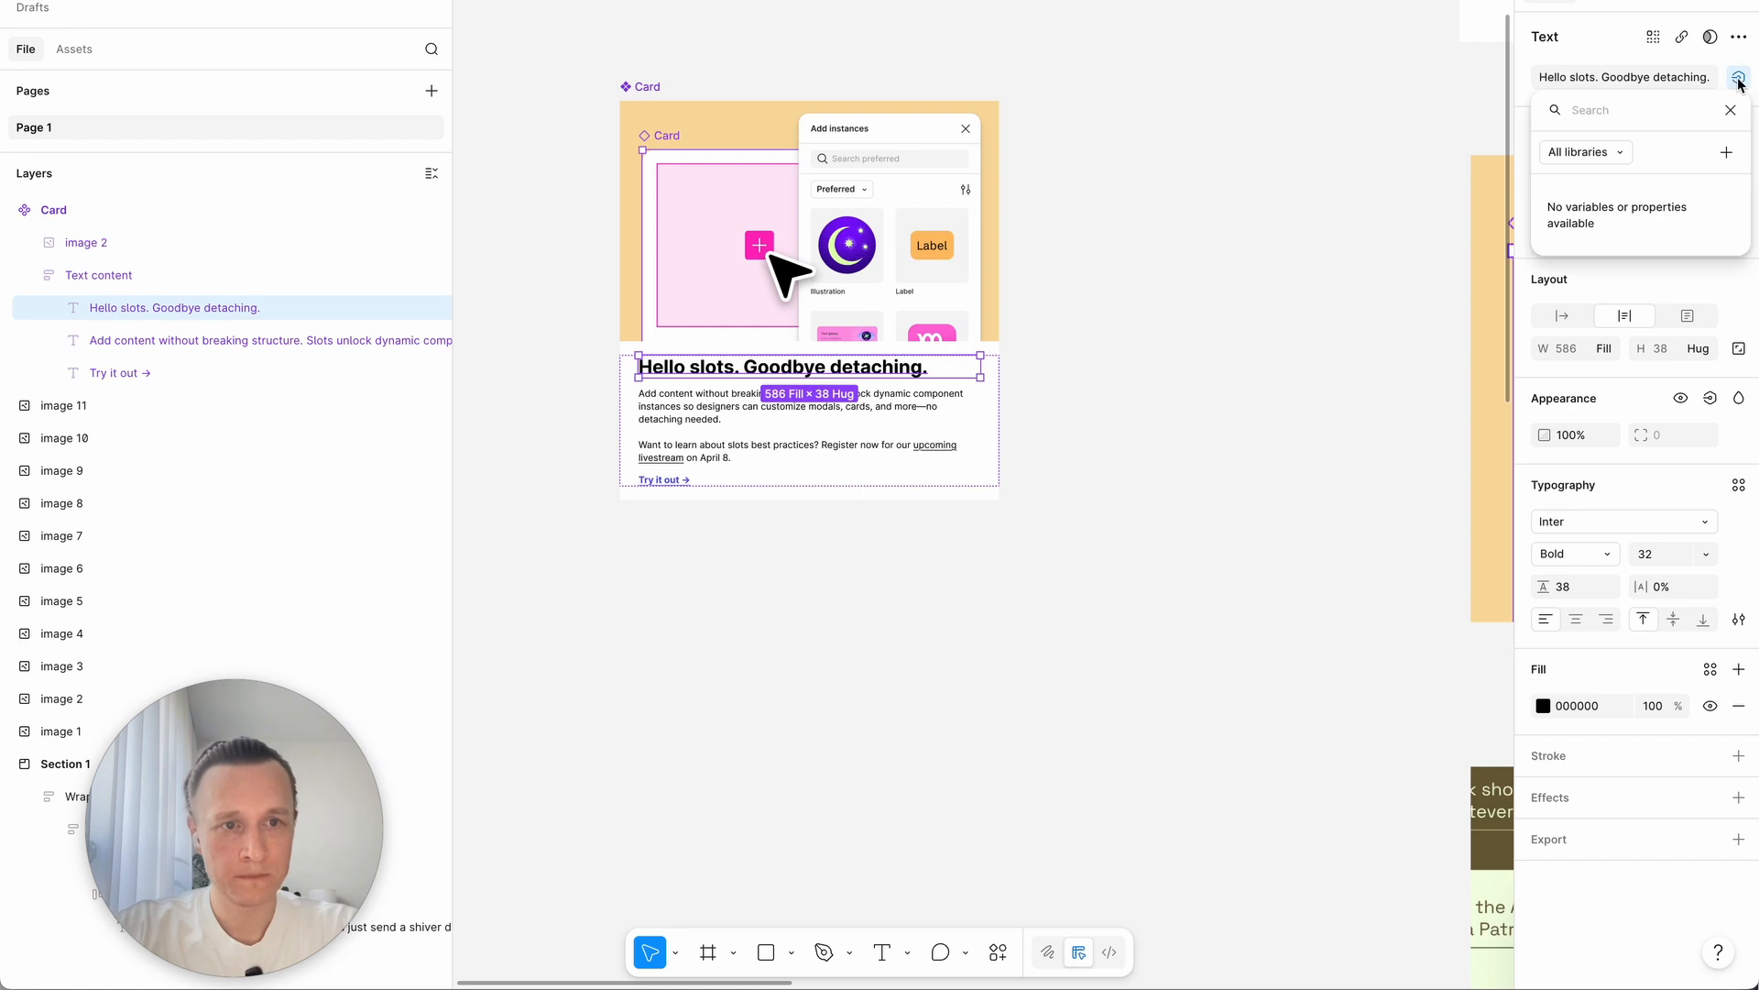
pyautogui.press('Escape')
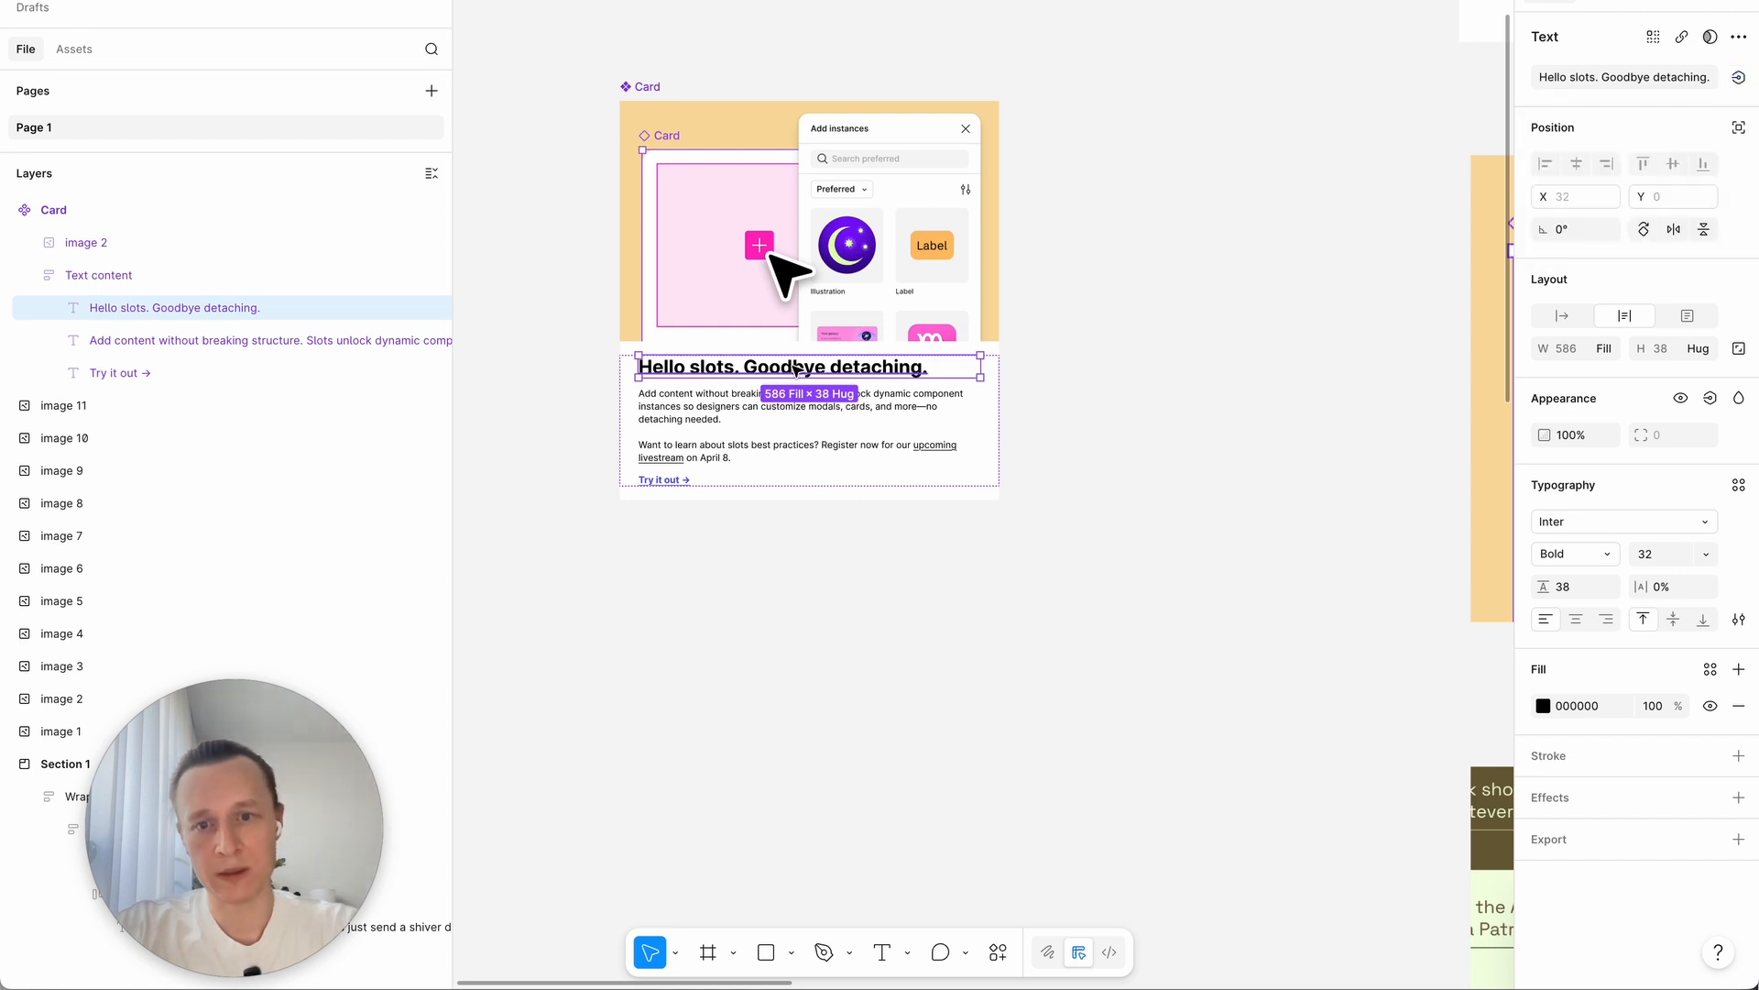
pyautogui.click(1738, 77)
pyautogui.click(1729, 149)
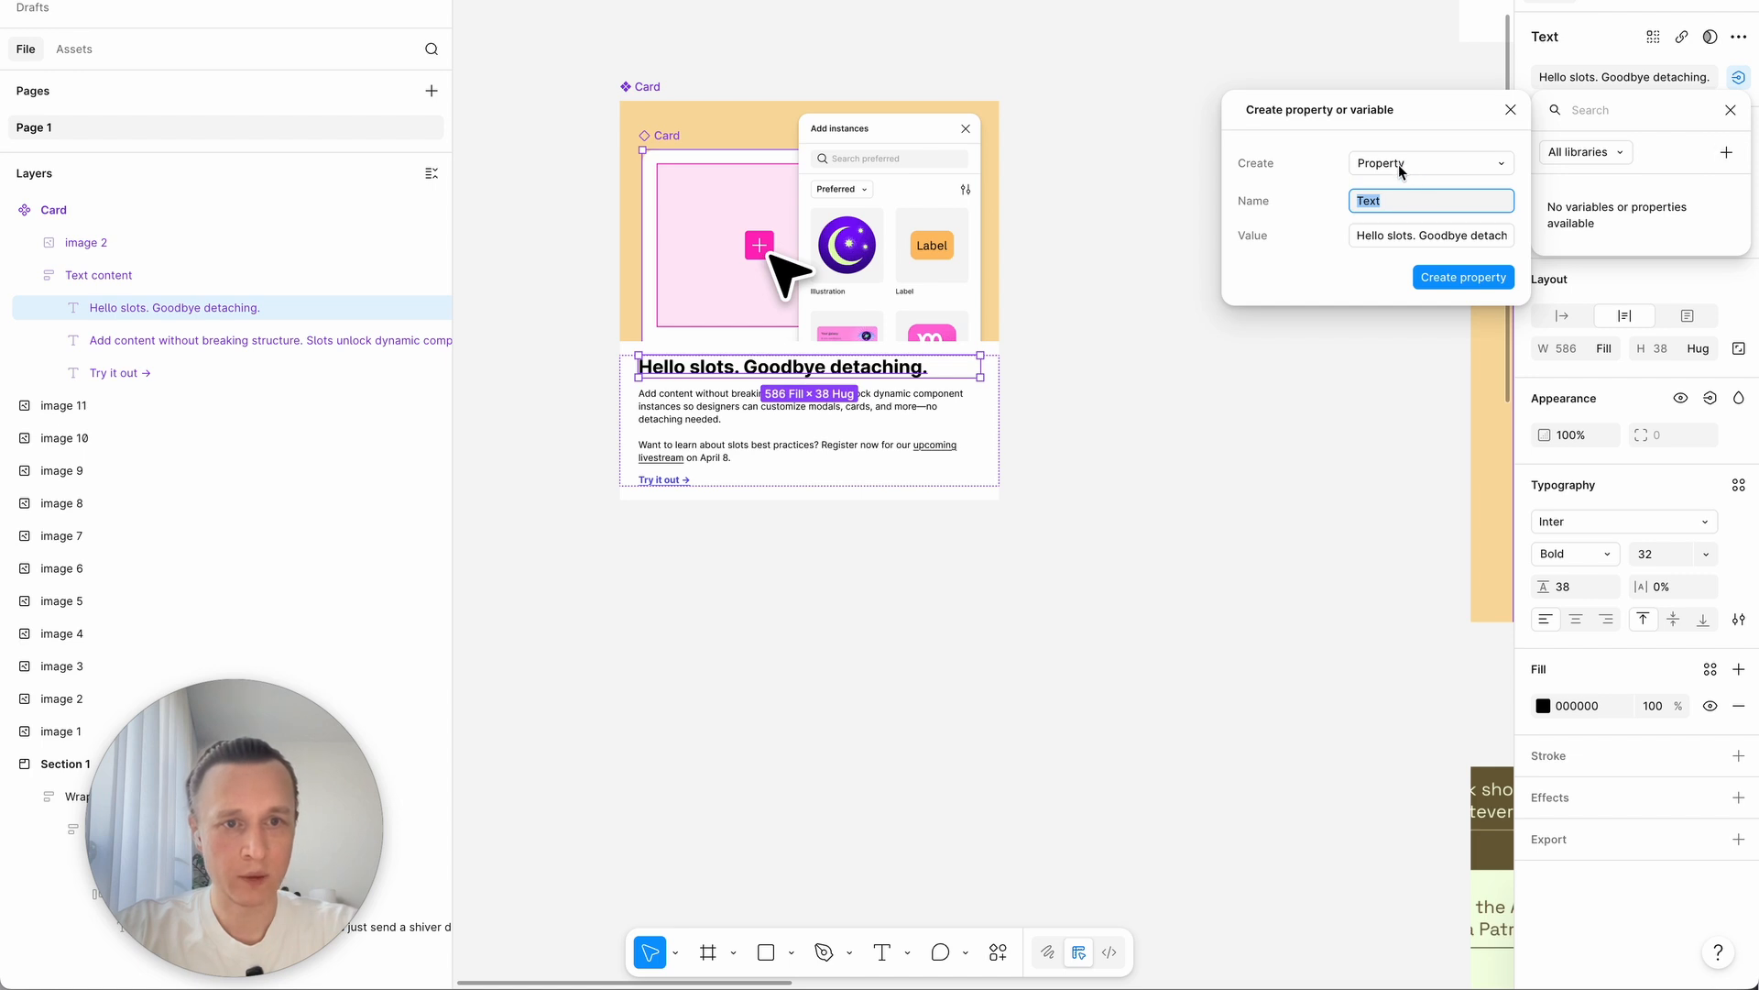
pyautogui.click(1389, 235)
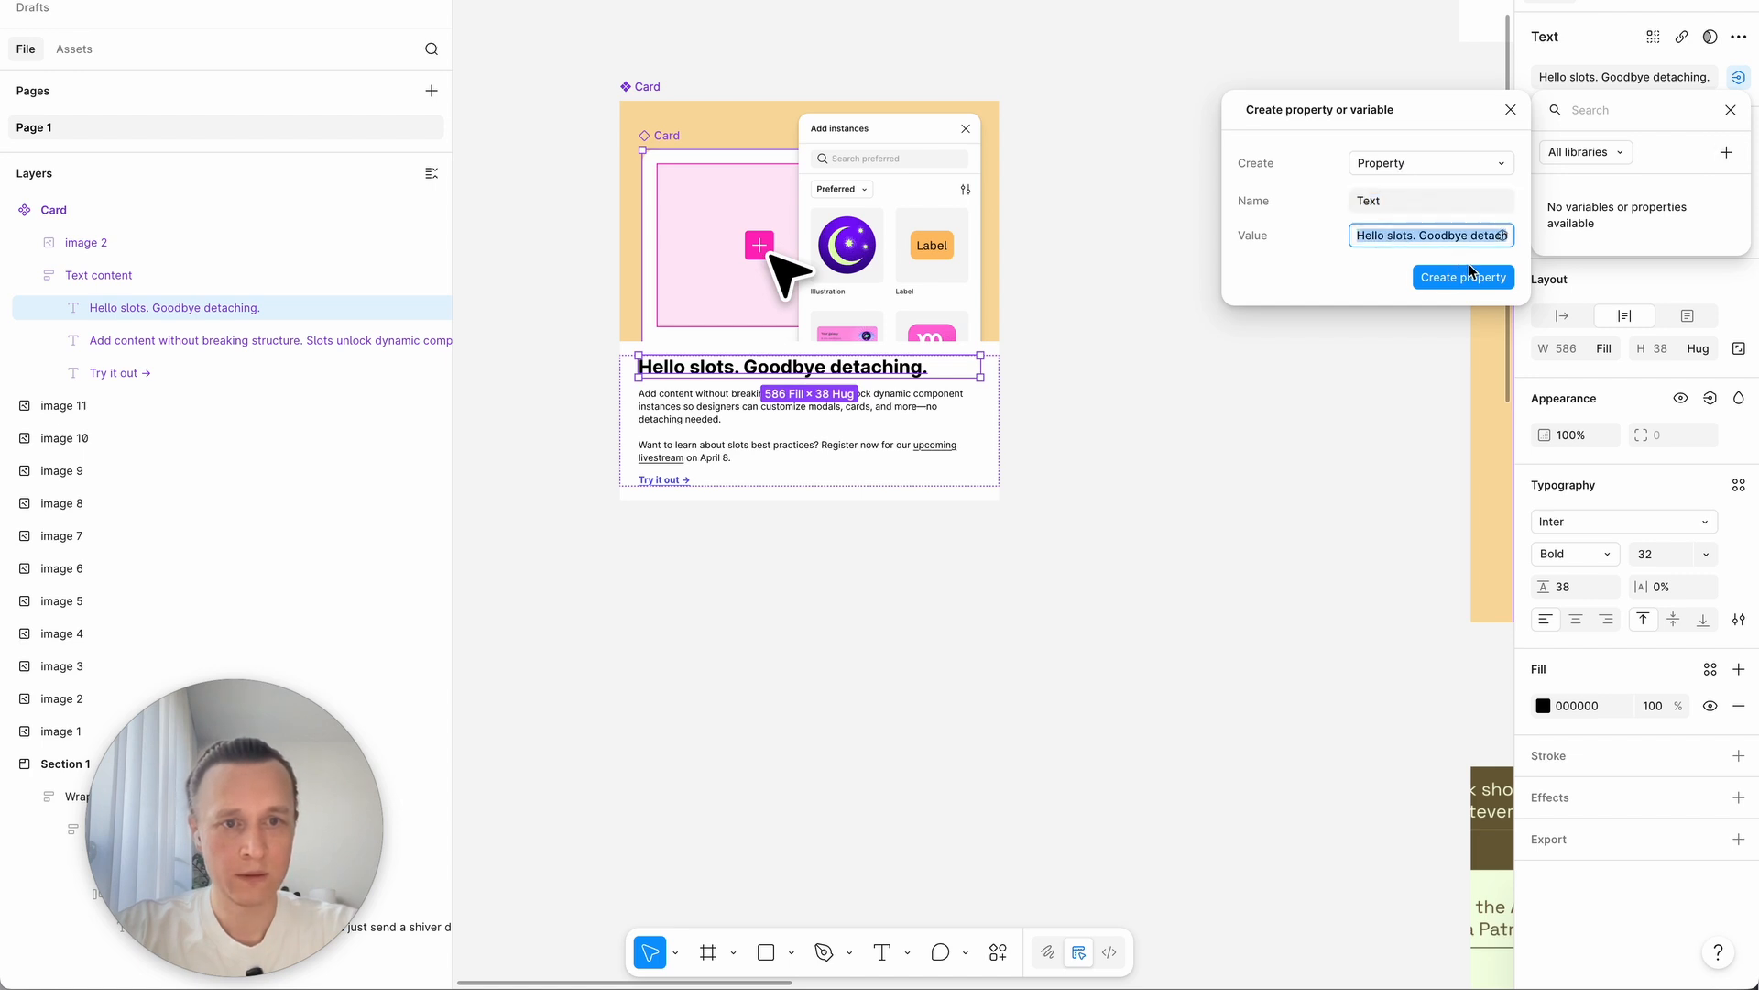
pyautogui.click(1418, 203)
pyautogui.doubleClick(1417, 203)
pyautogui.write('Title')
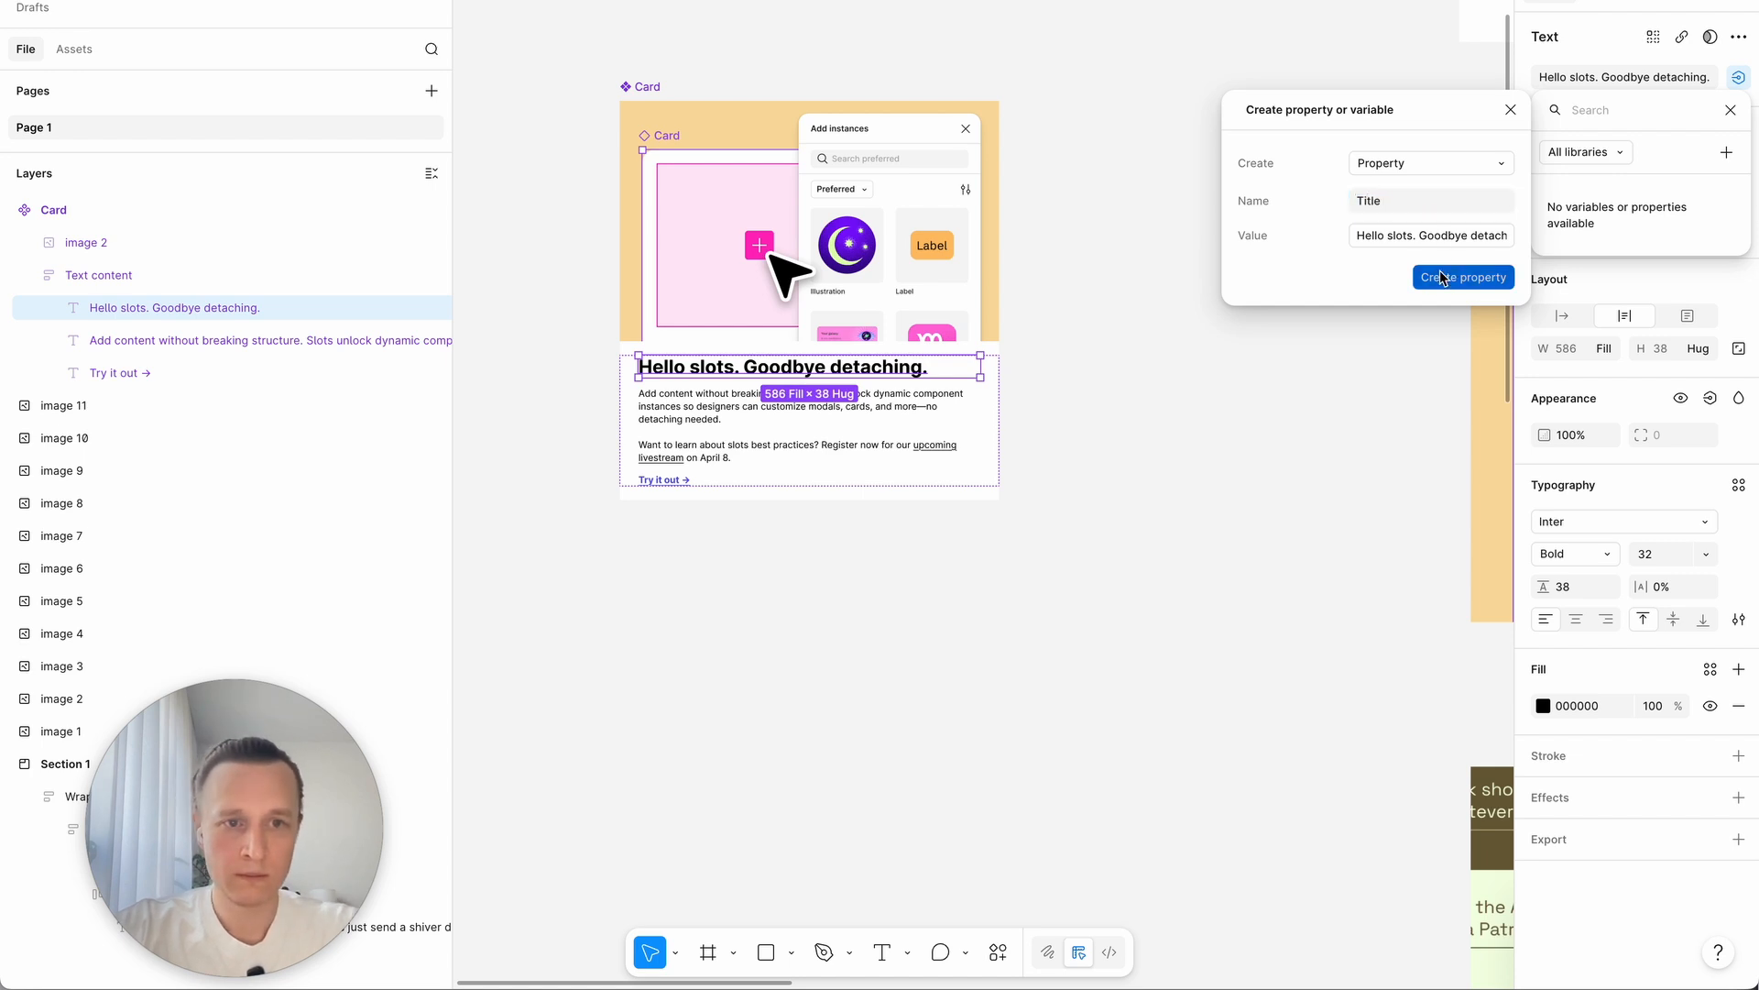
pyautogui.click(1463, 277)
pyautogui.press('Escape')
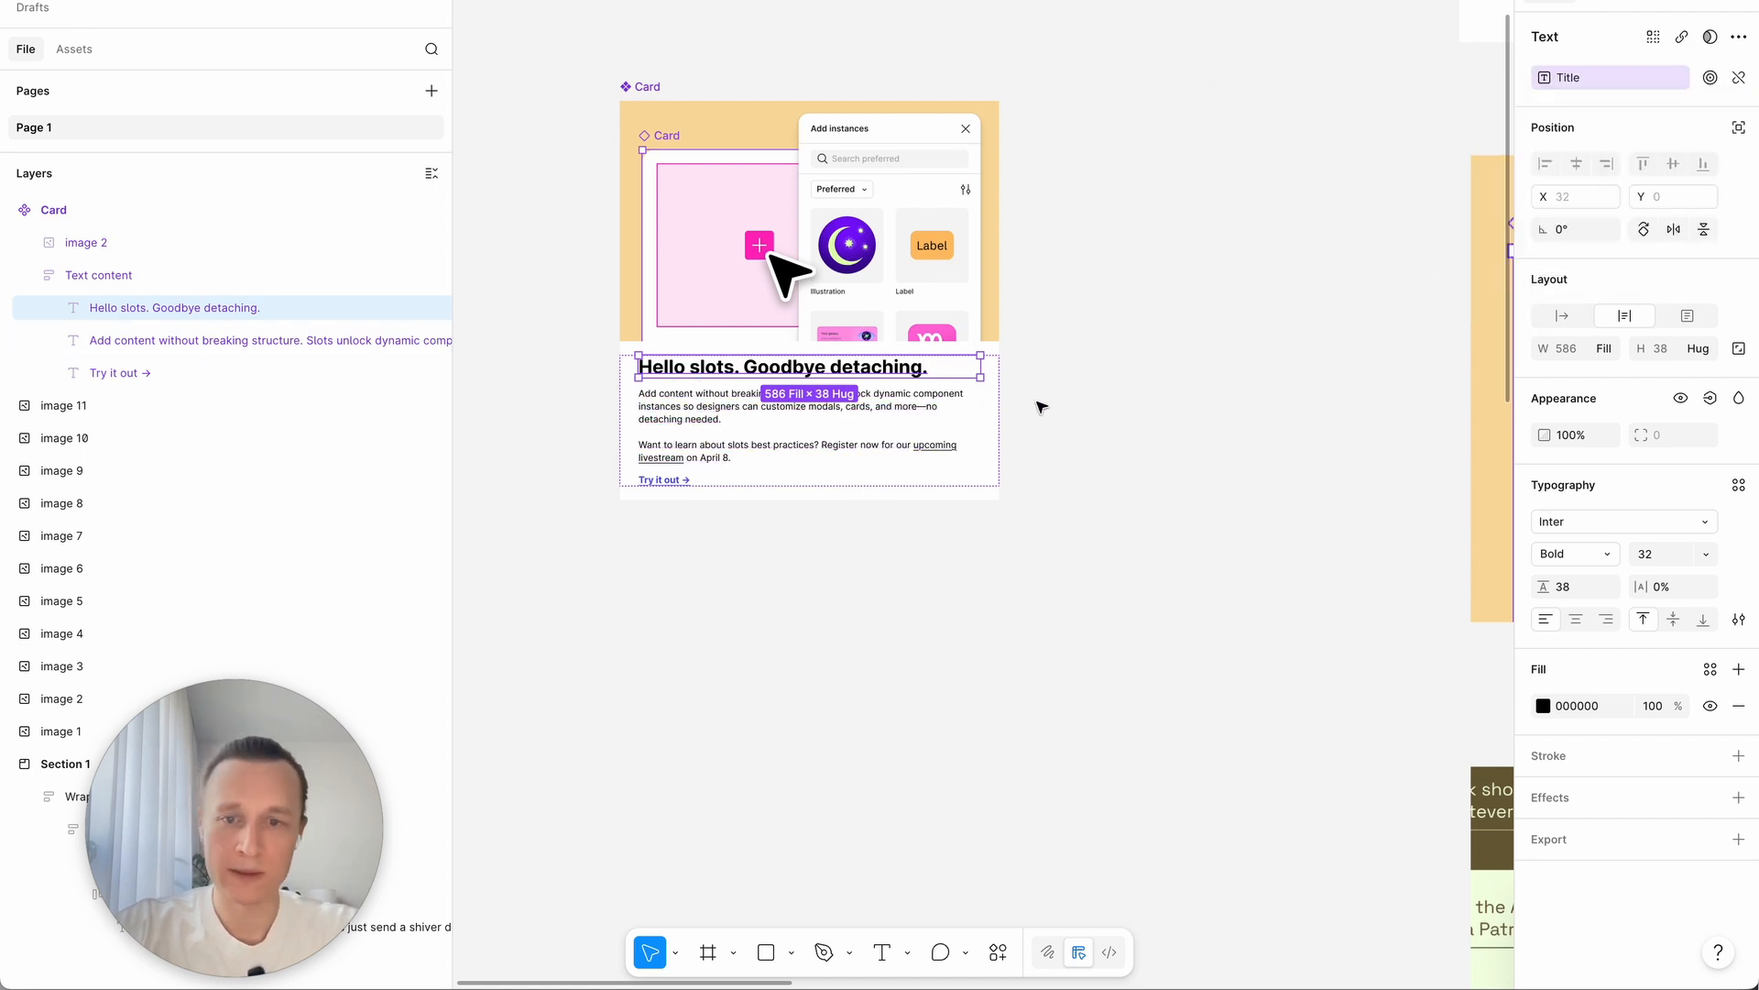
# Step: Create a component text property named Body from the Card's paragraph text
pyautogui.click(676, 420)
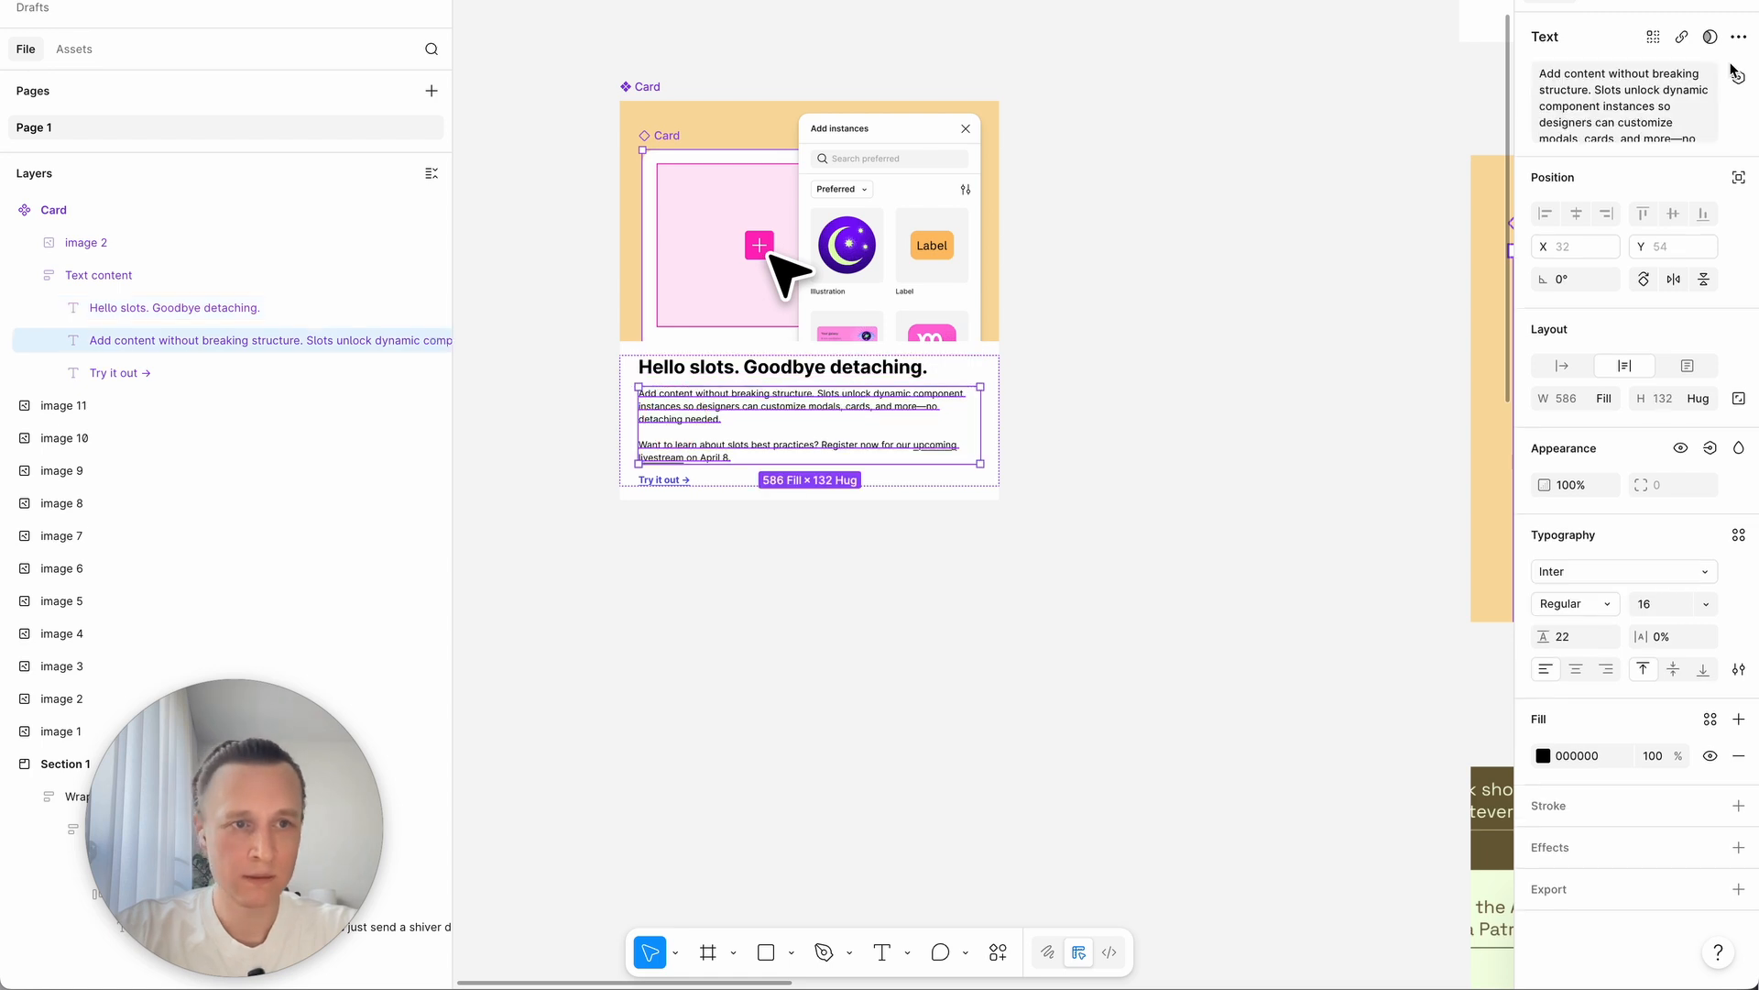
pyautogui.click(1734, 75)
pyautogui.click(1727, 152)
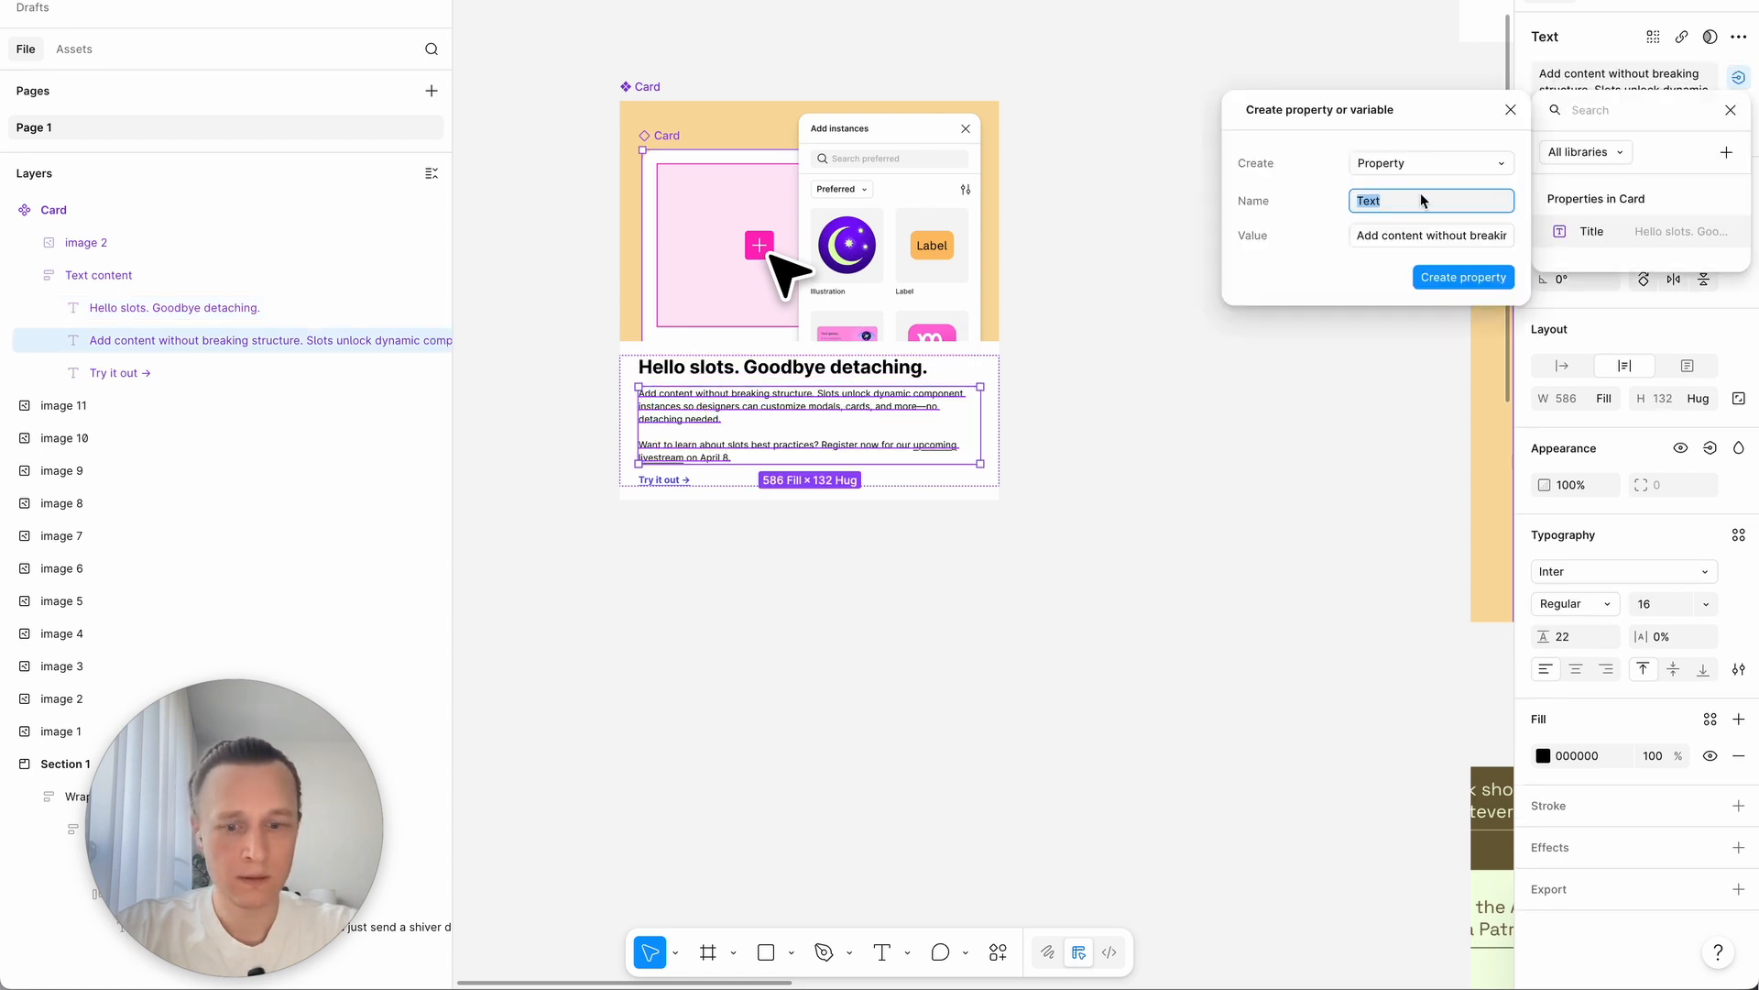
pyautogui.write('Body')
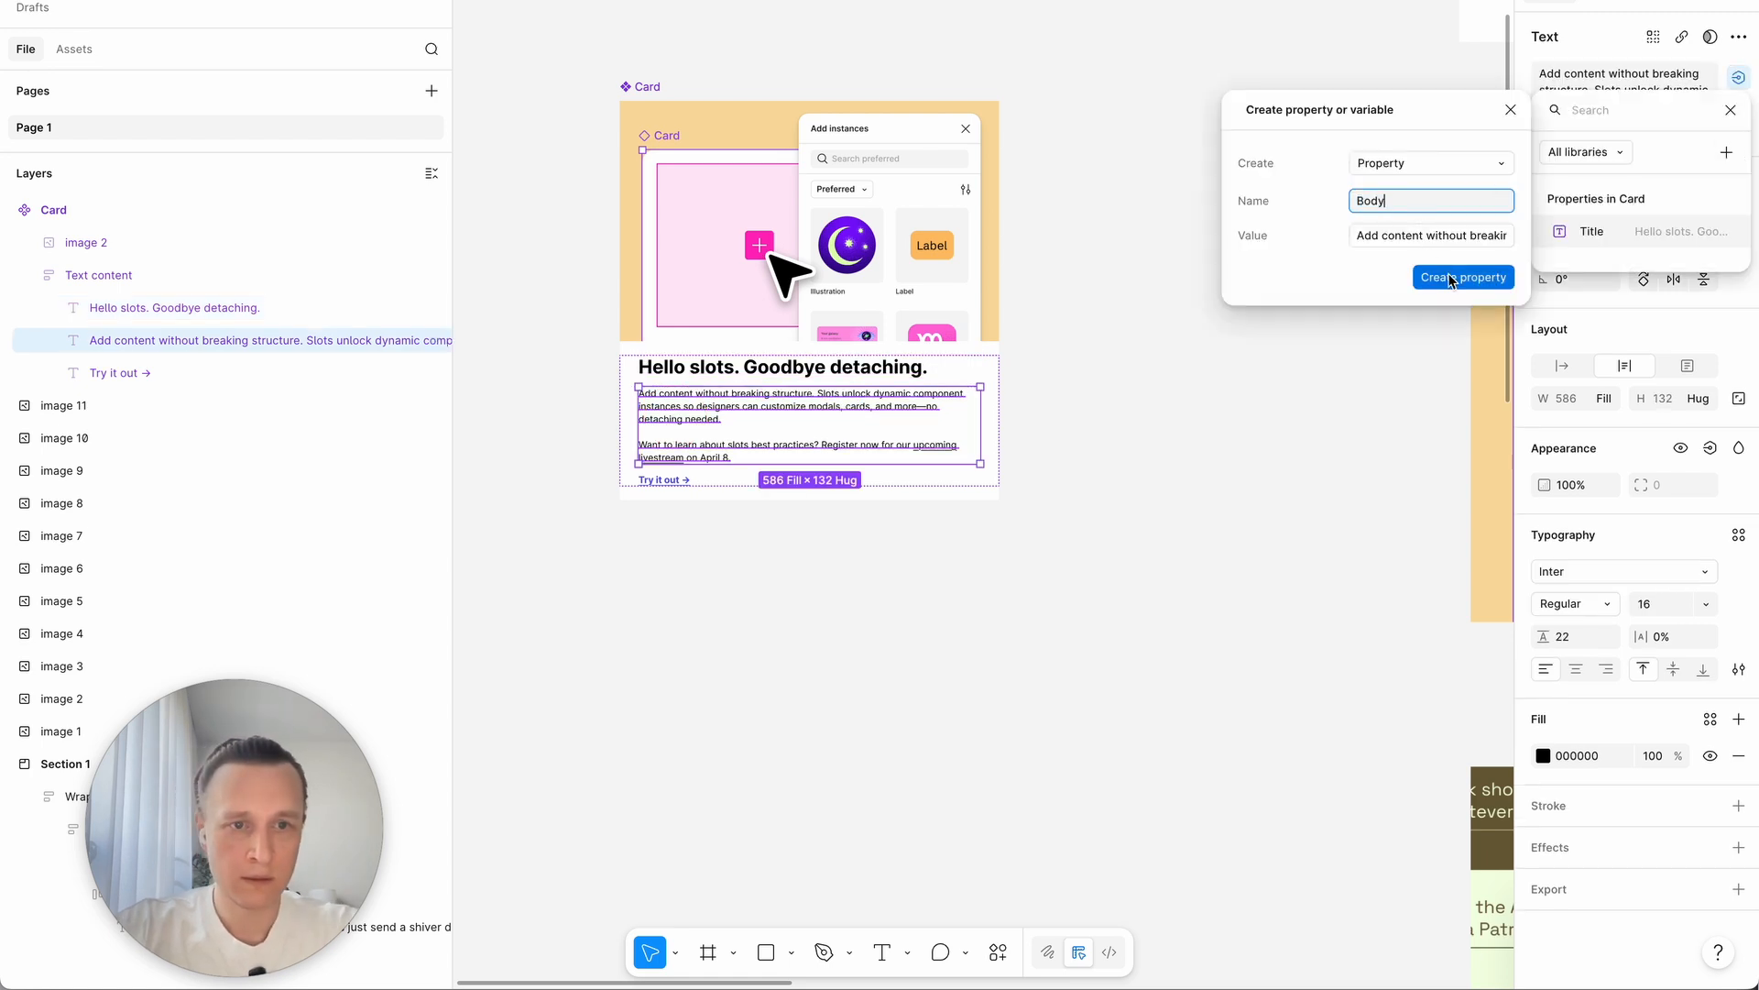
pyautogui.click(1448, 165)
pyautogui.click(1455, 169)
pyautogui.click(1460, 277)
pyautogui.press('Escape')
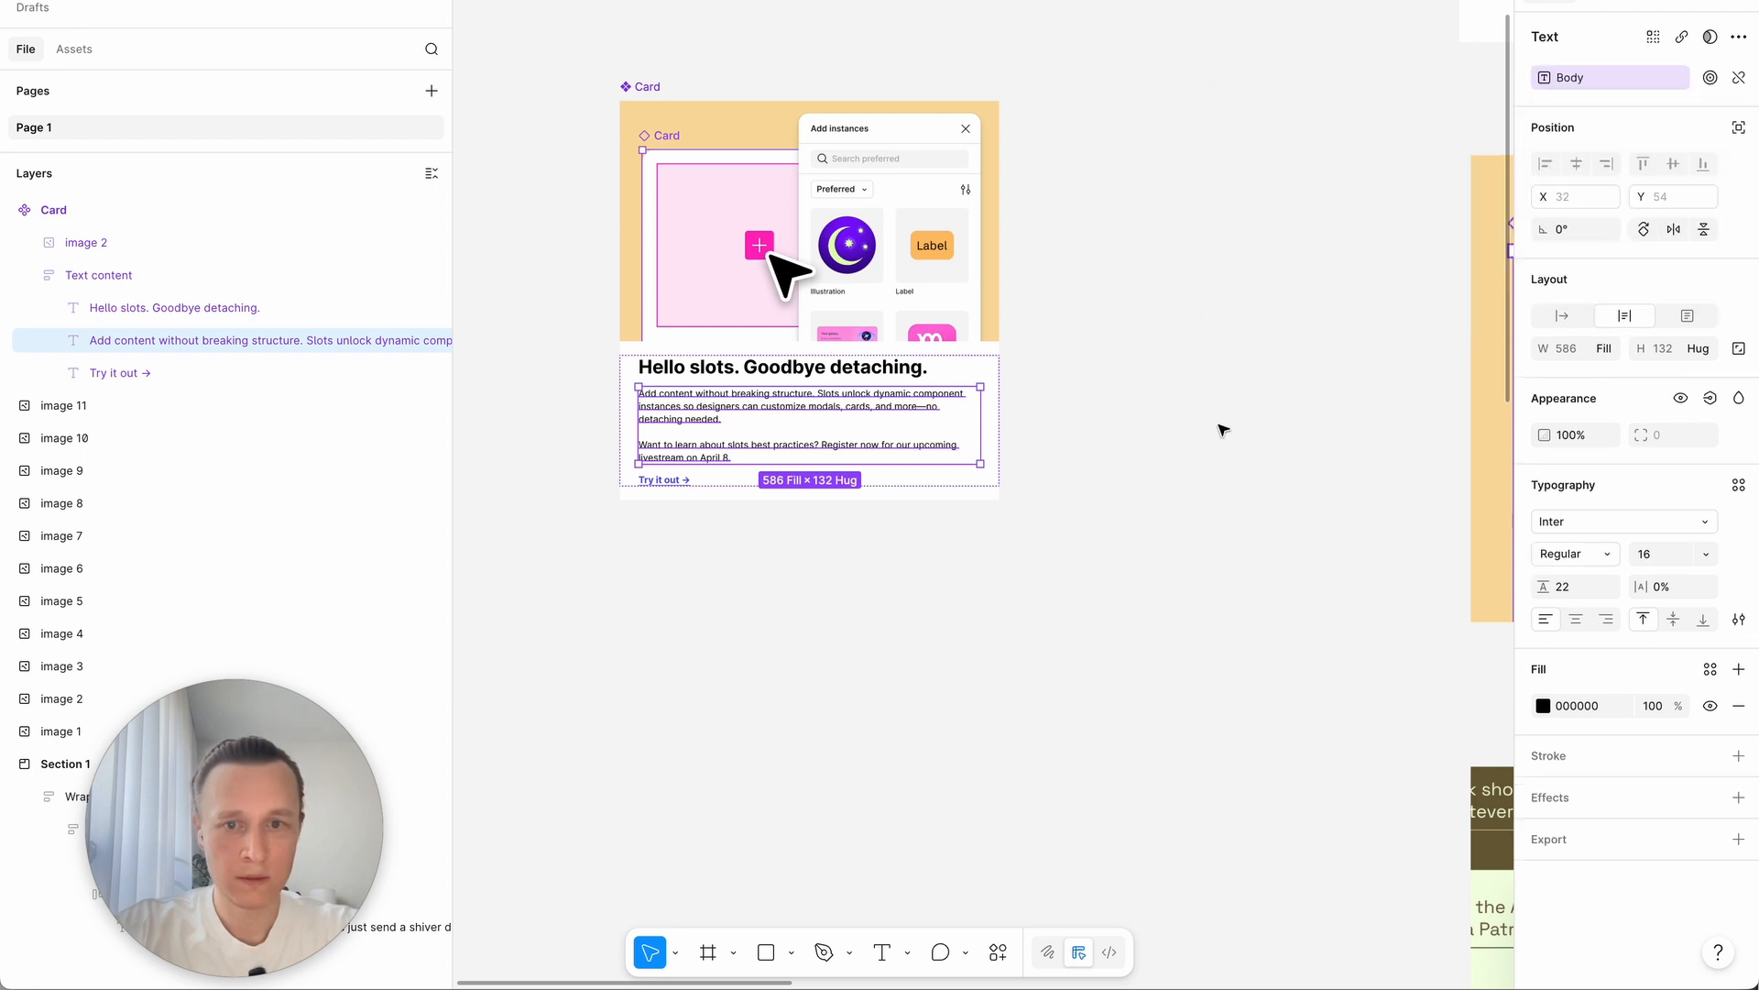
# Step: Create a component text property named Button Label from the Card's "Try it out →" link text
pyautogui.click(711, 483)
pyautogui.click(712, 483)
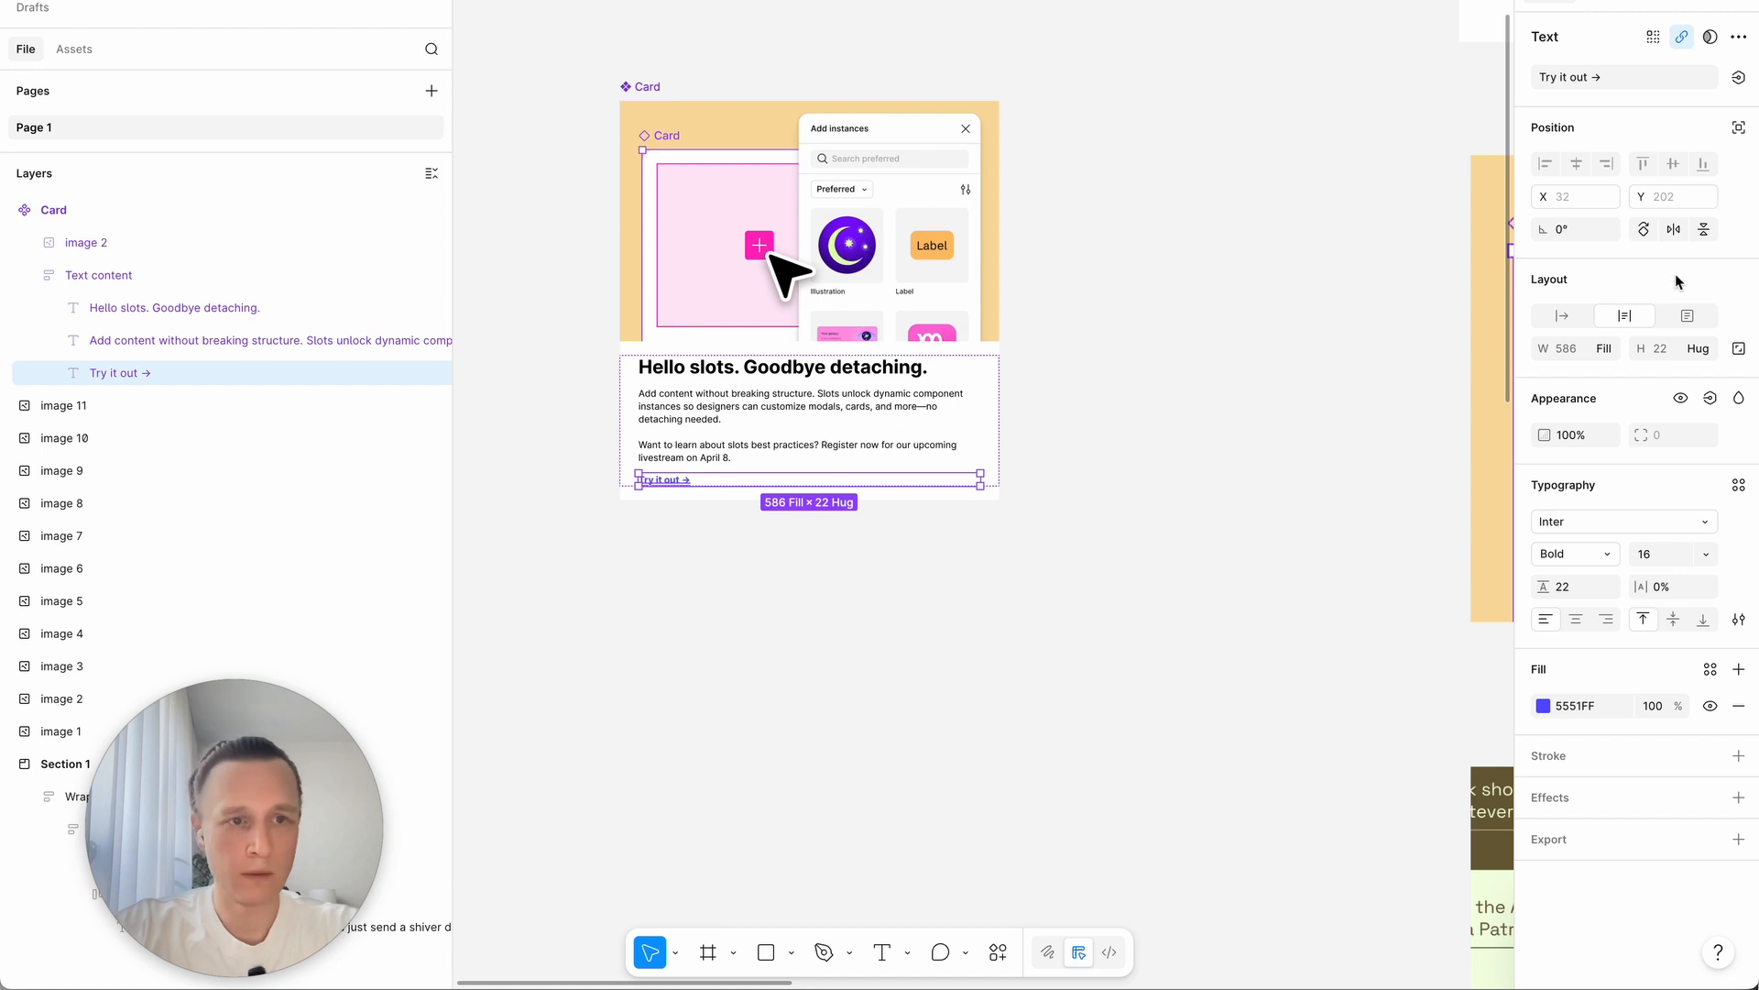
pyautogui.click(1738, 77)
pyautogui.click(1727, 151)
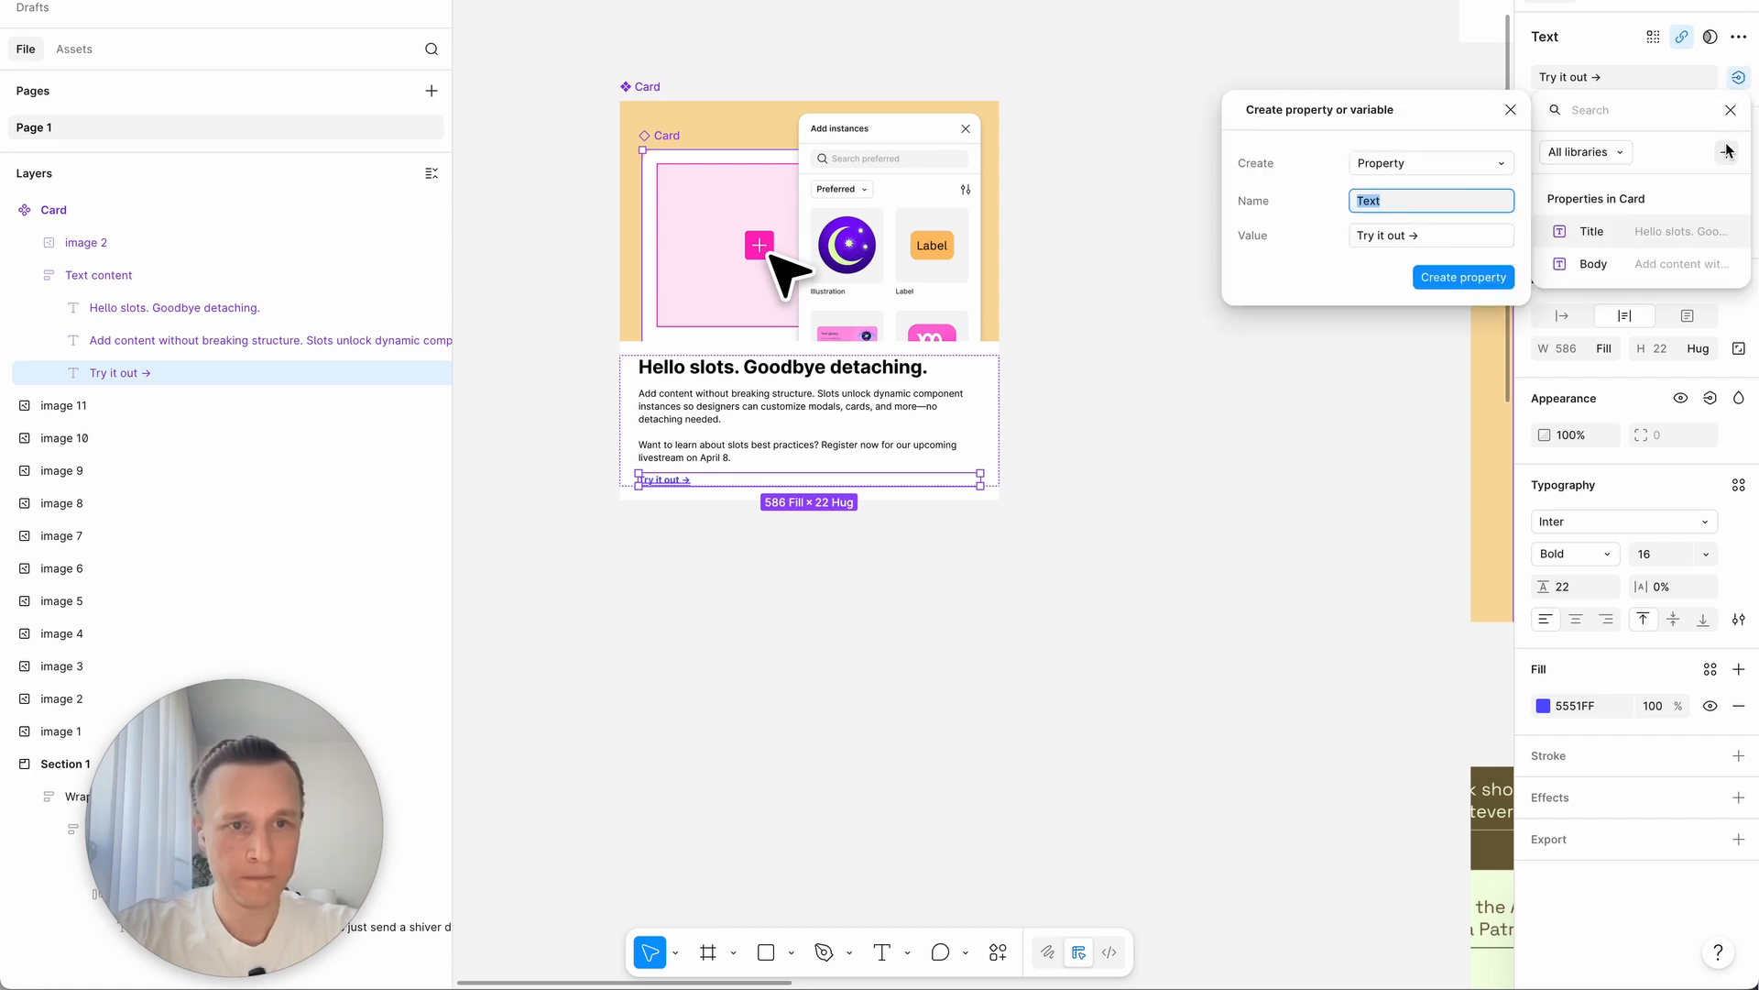
pyautogui.write('Button Label')
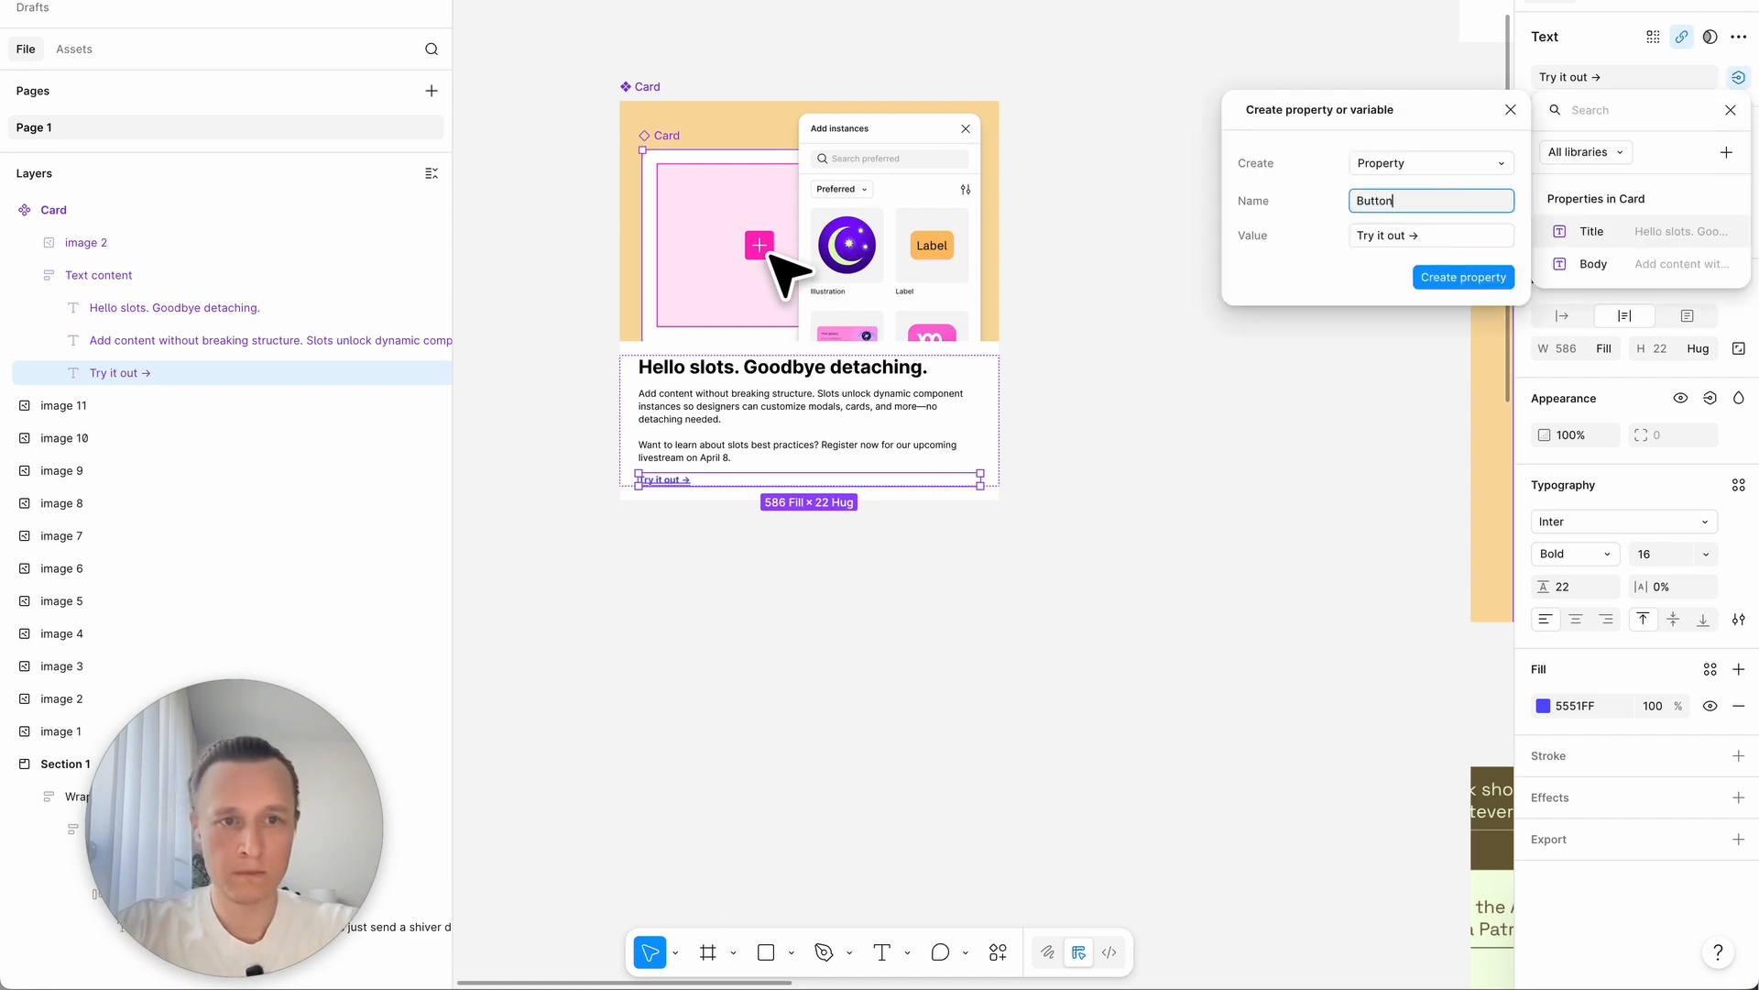
pyautogui.click(1415, 275)
pyautogui.keyDown('ctrl'); pyautogui.scroll(-3, 1150, 522); pyautogui.keyUp('ctrl')
pyautogui.click(1117, 229)
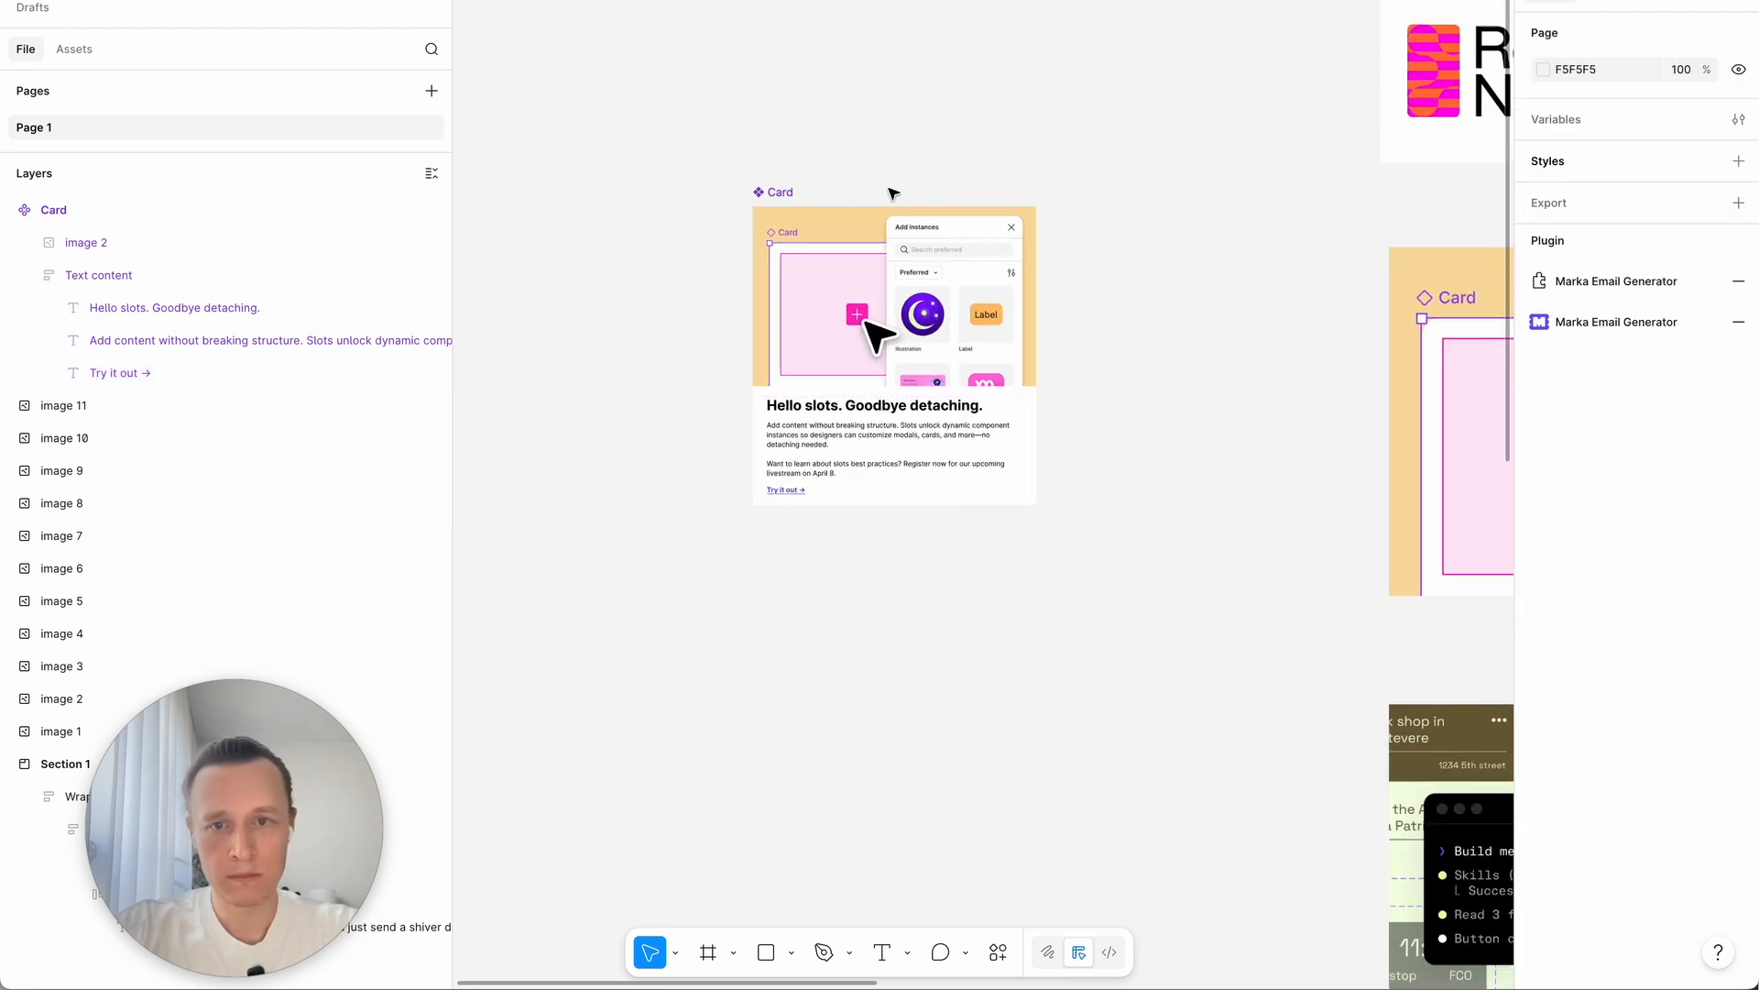
# Step: Place two instances of the Card component below the main component, stacked one under the other
pyautogui.click(790, 187)
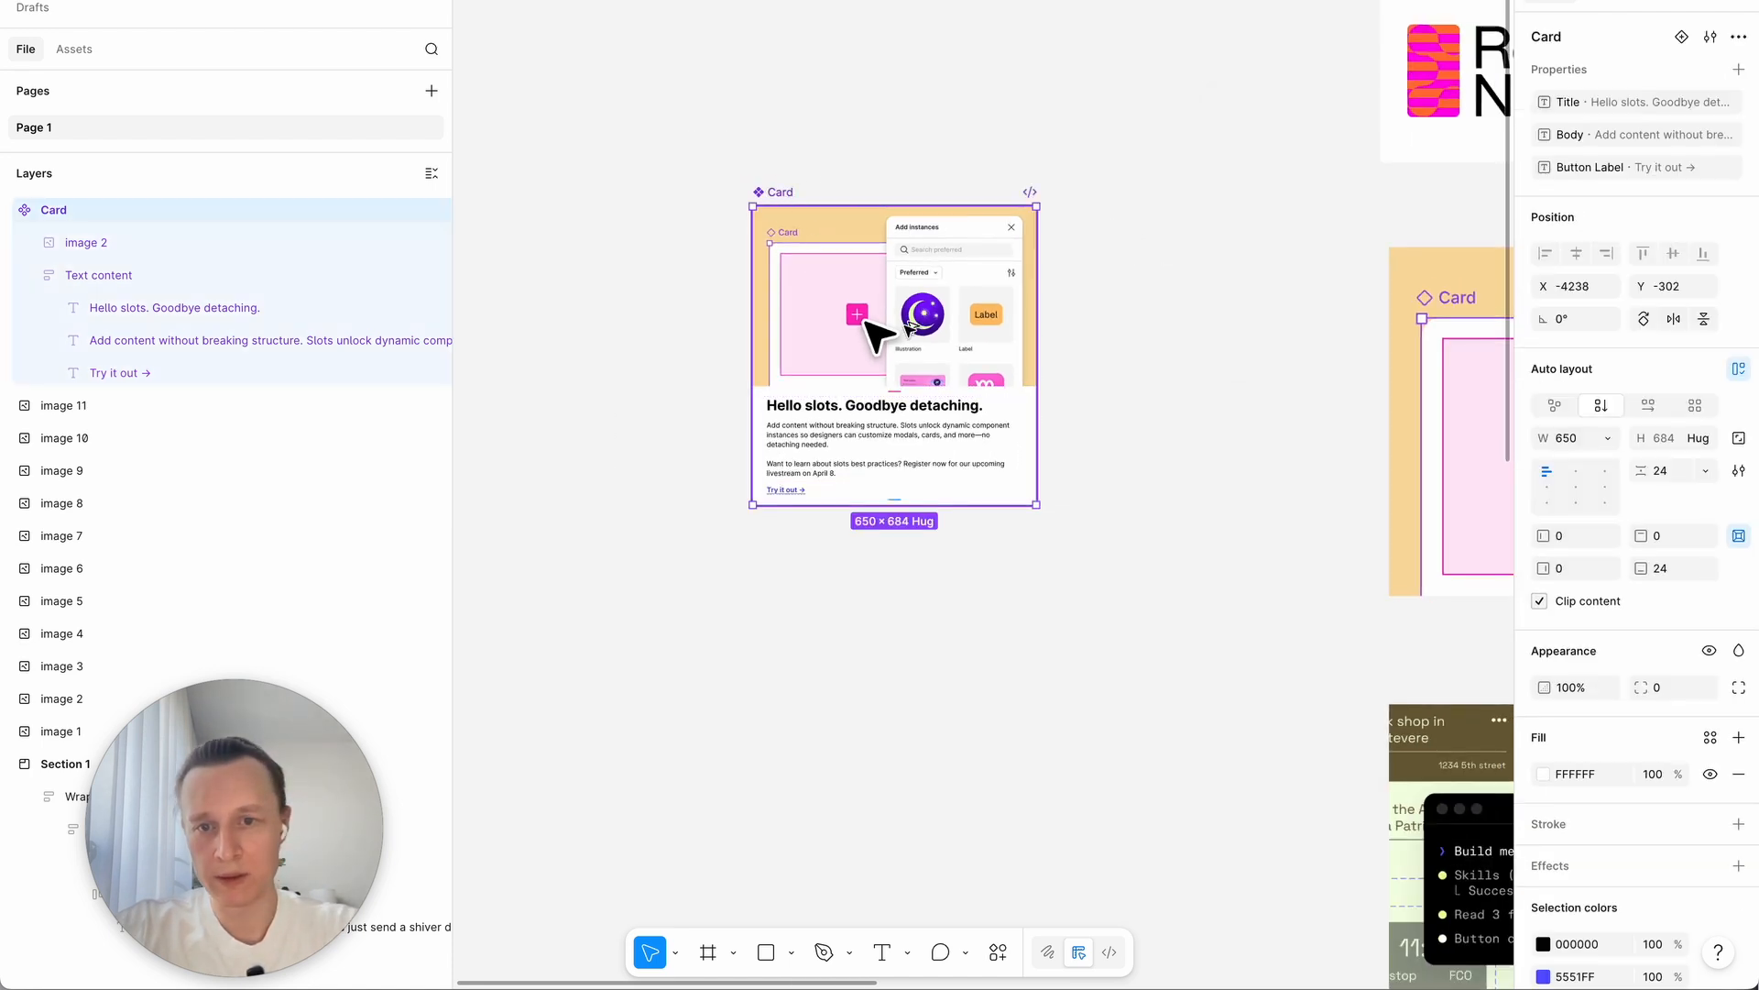
pyautogui.moveTo(840, 251); pyautogui.dragTo(817, 763)
pyautogui.scroll(-5, 892, 837)
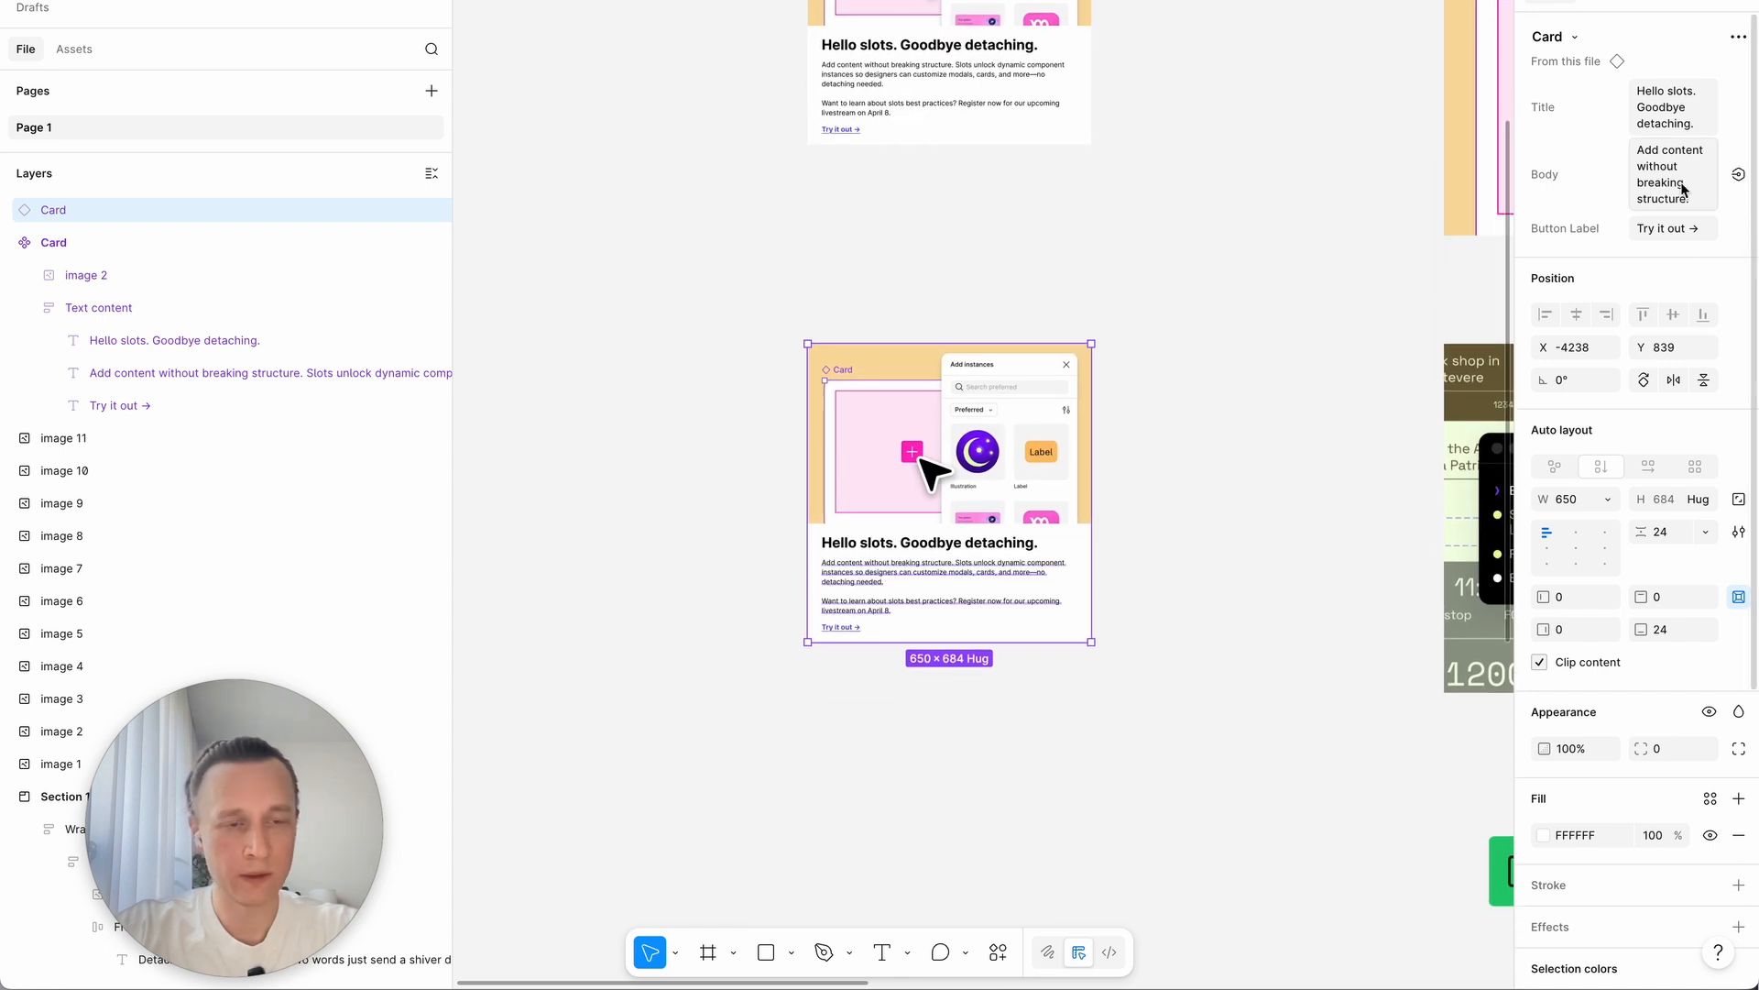
pyautogui.click(1667, 132)
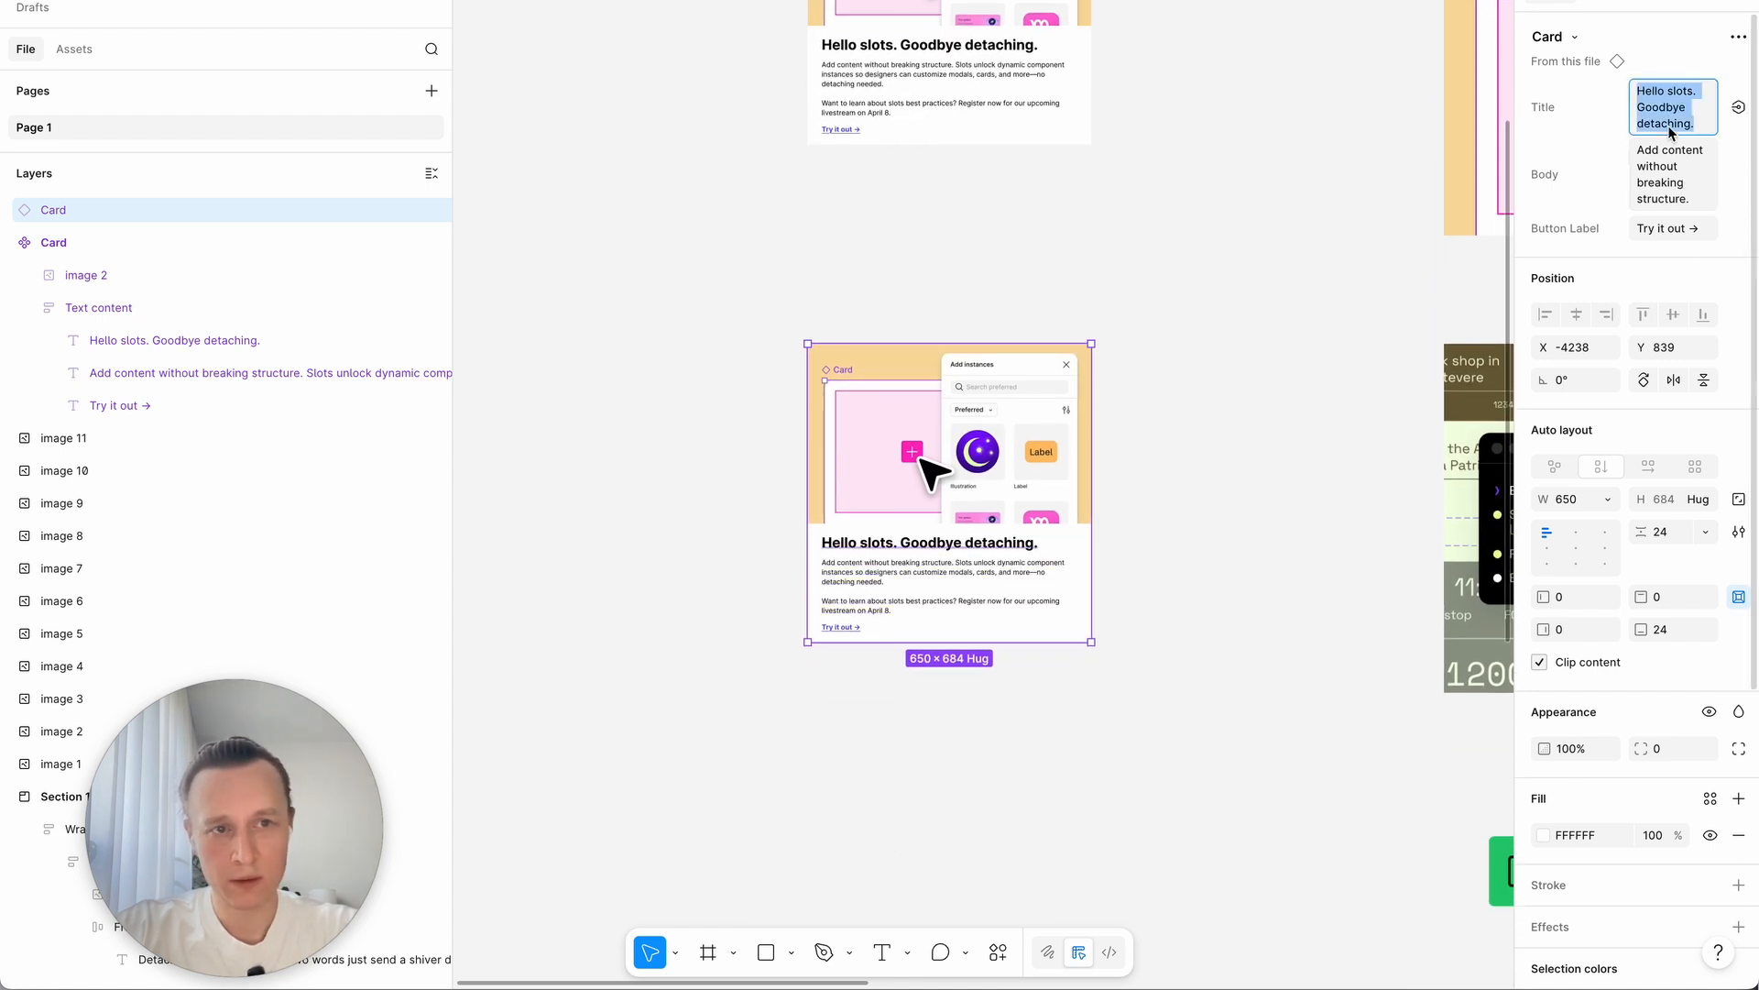
pyautogui.click(1095, 161)
pyautogui.moveTo(988, 476); pyautogui.dragTo(974, 805)
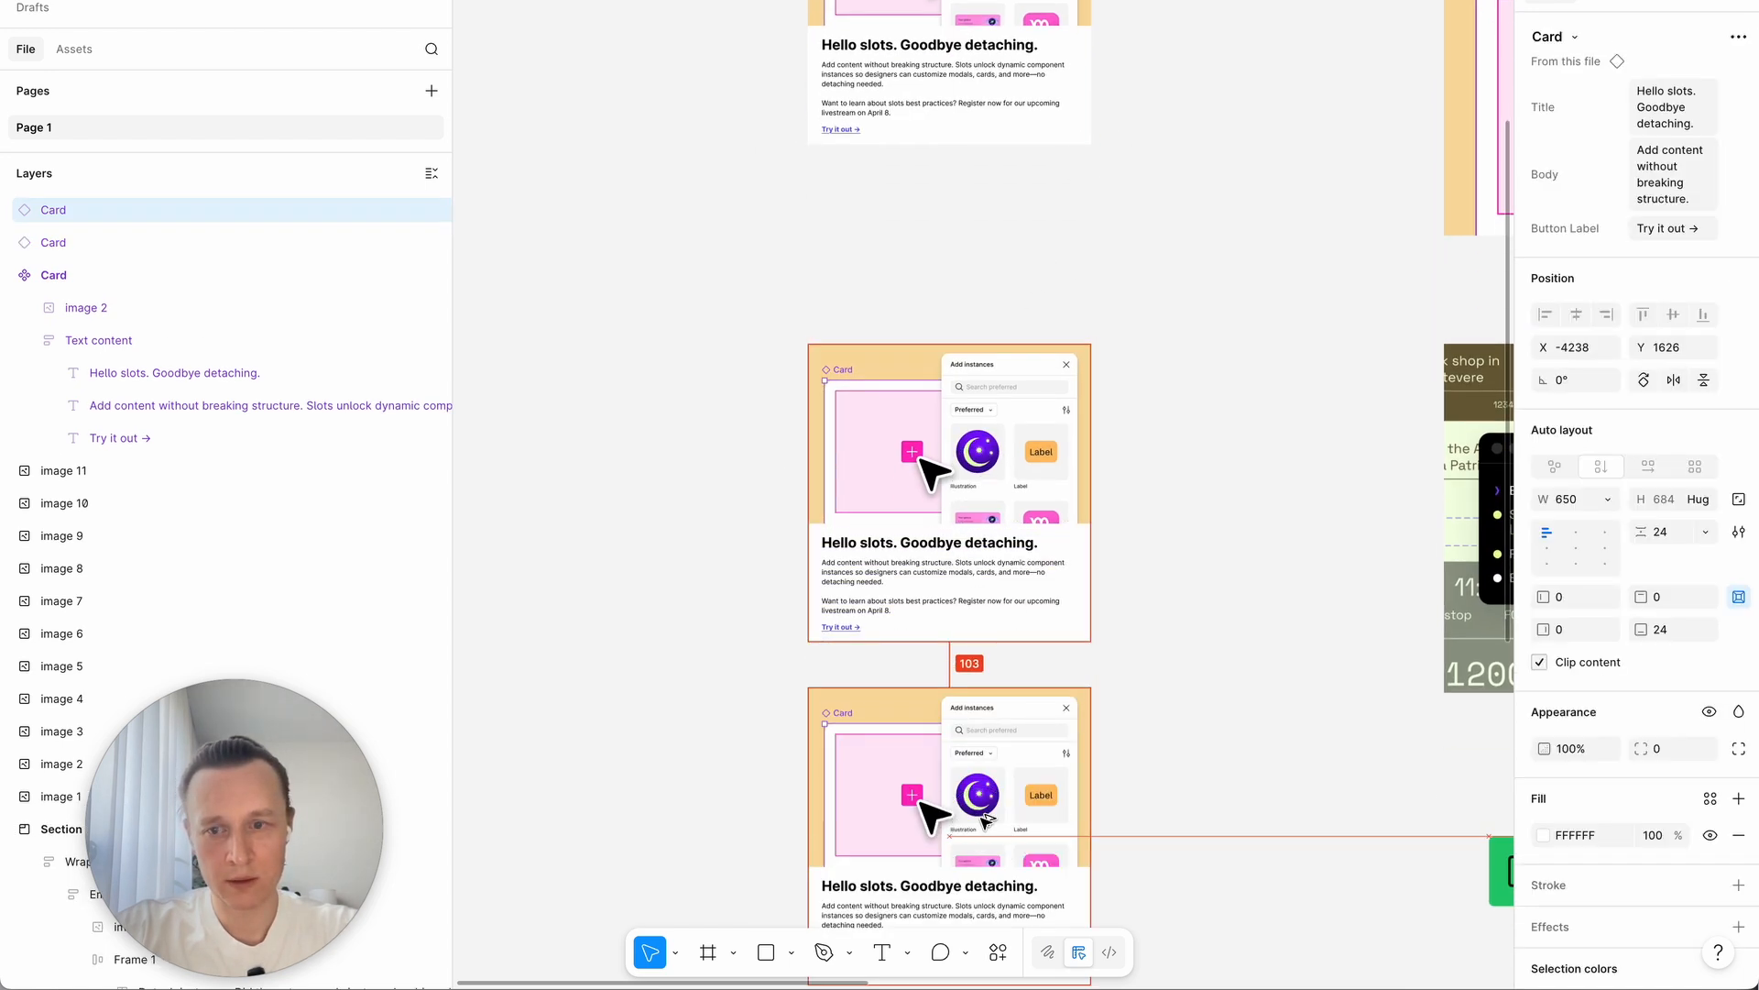
pyautogui.scroll(-5, 984, 823)
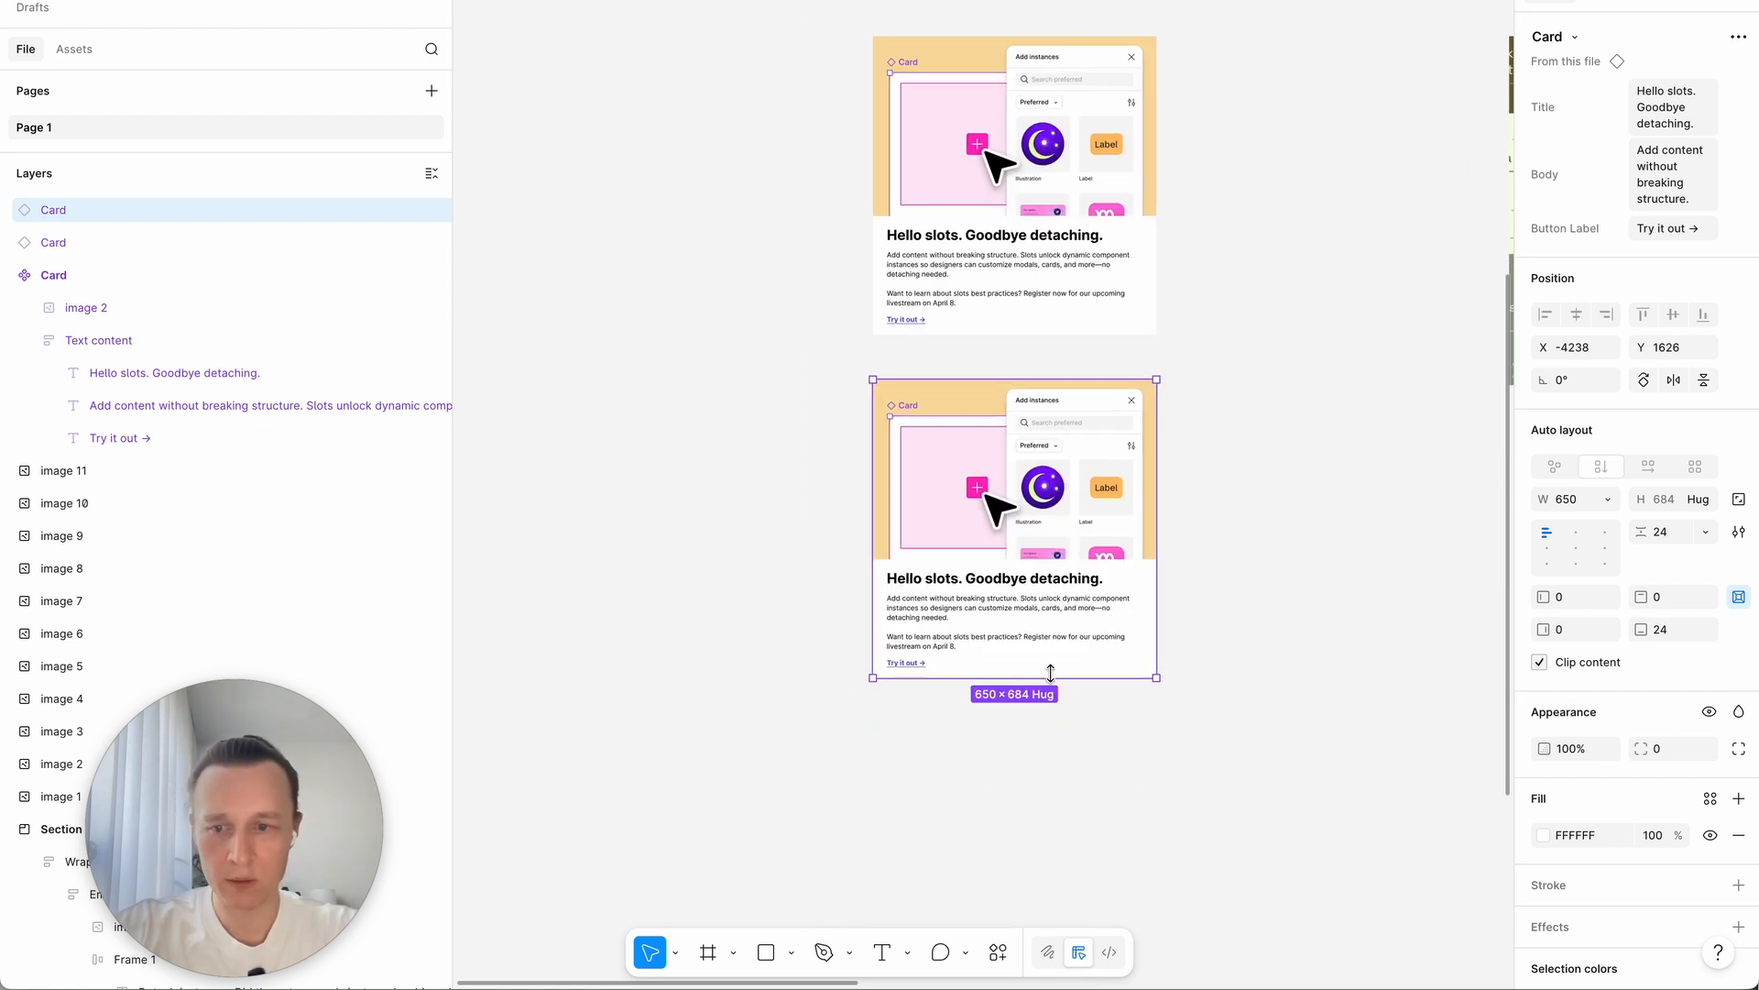
# Step: Switch to the newsletter in the browser, copy the heading "The canvas is open to AI agents" and return to Figma
pyautogui.press('super+Tab')
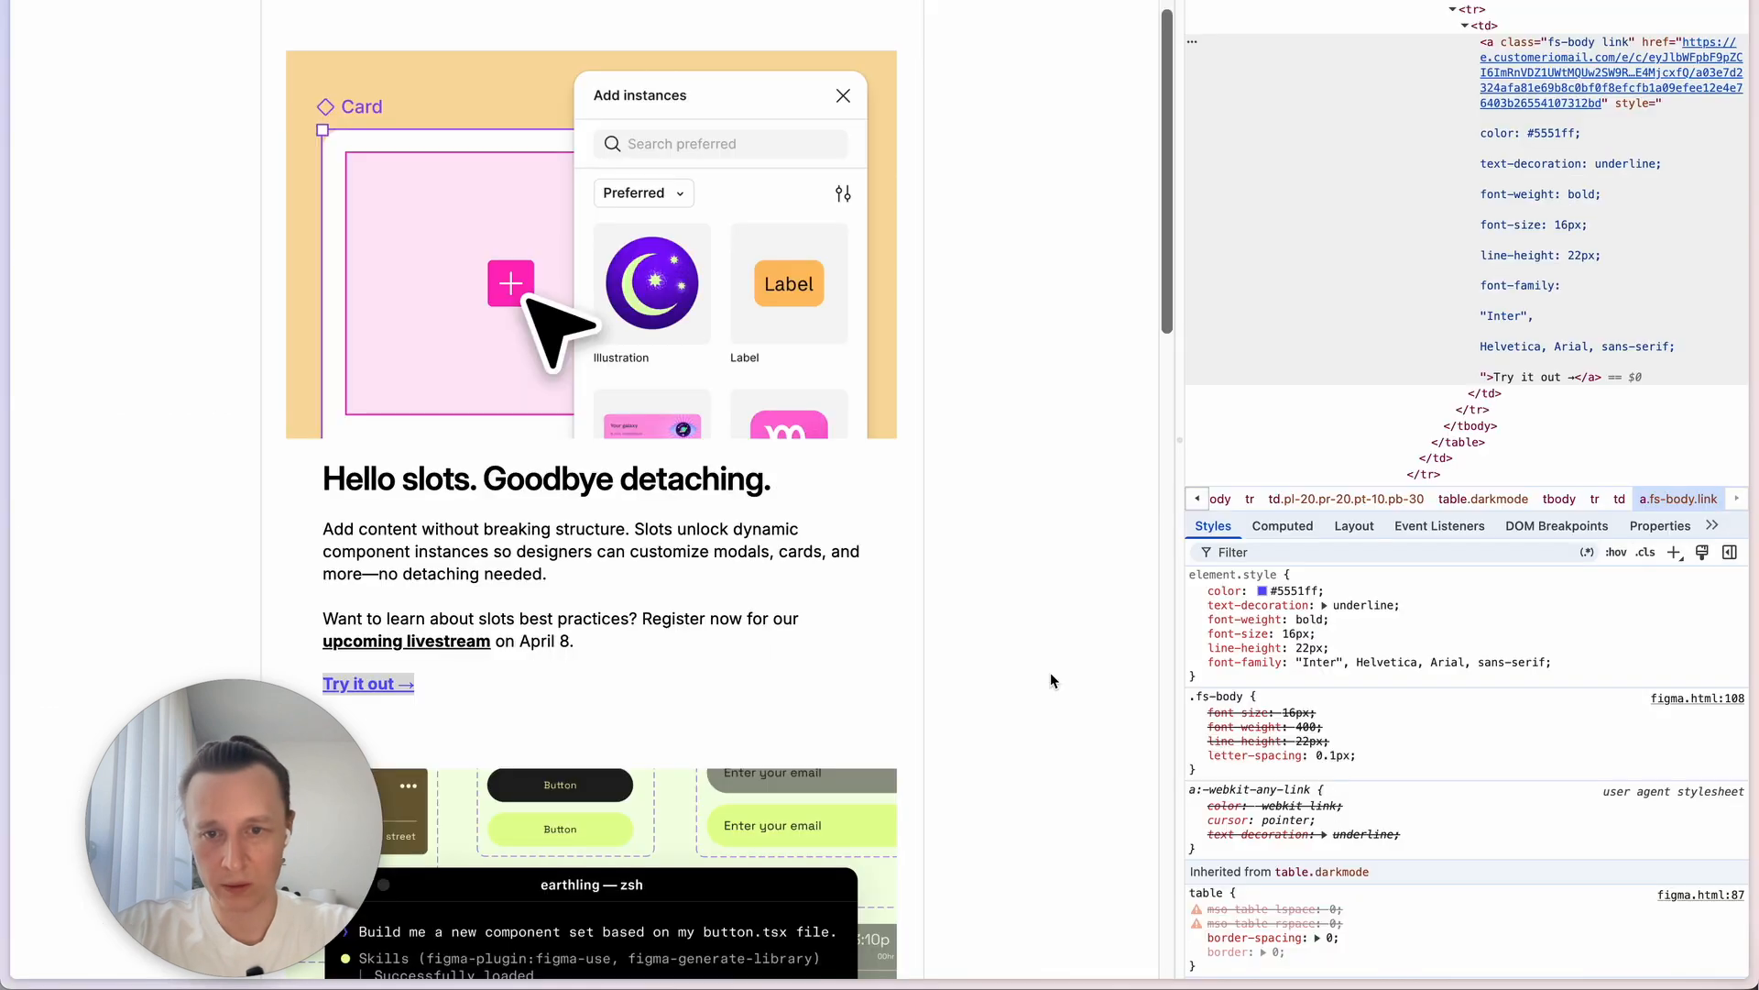
pyautogui.scroll(-10, 653, 529)
pyautogui.moveTo(325, 260); pyautogui.dragTo(821, 268)
pyautogui.hotkey('ctrl', 'c')
pyautogui.press('super+Tab')
# Step: Try to paste the copied heading directly over the title text in the lower card instance
pyautogui.doubleClick(979, 579)
pyautogui.hotkey('ctrl', 'v')
pyautogui.scroll(2, 774, 610)
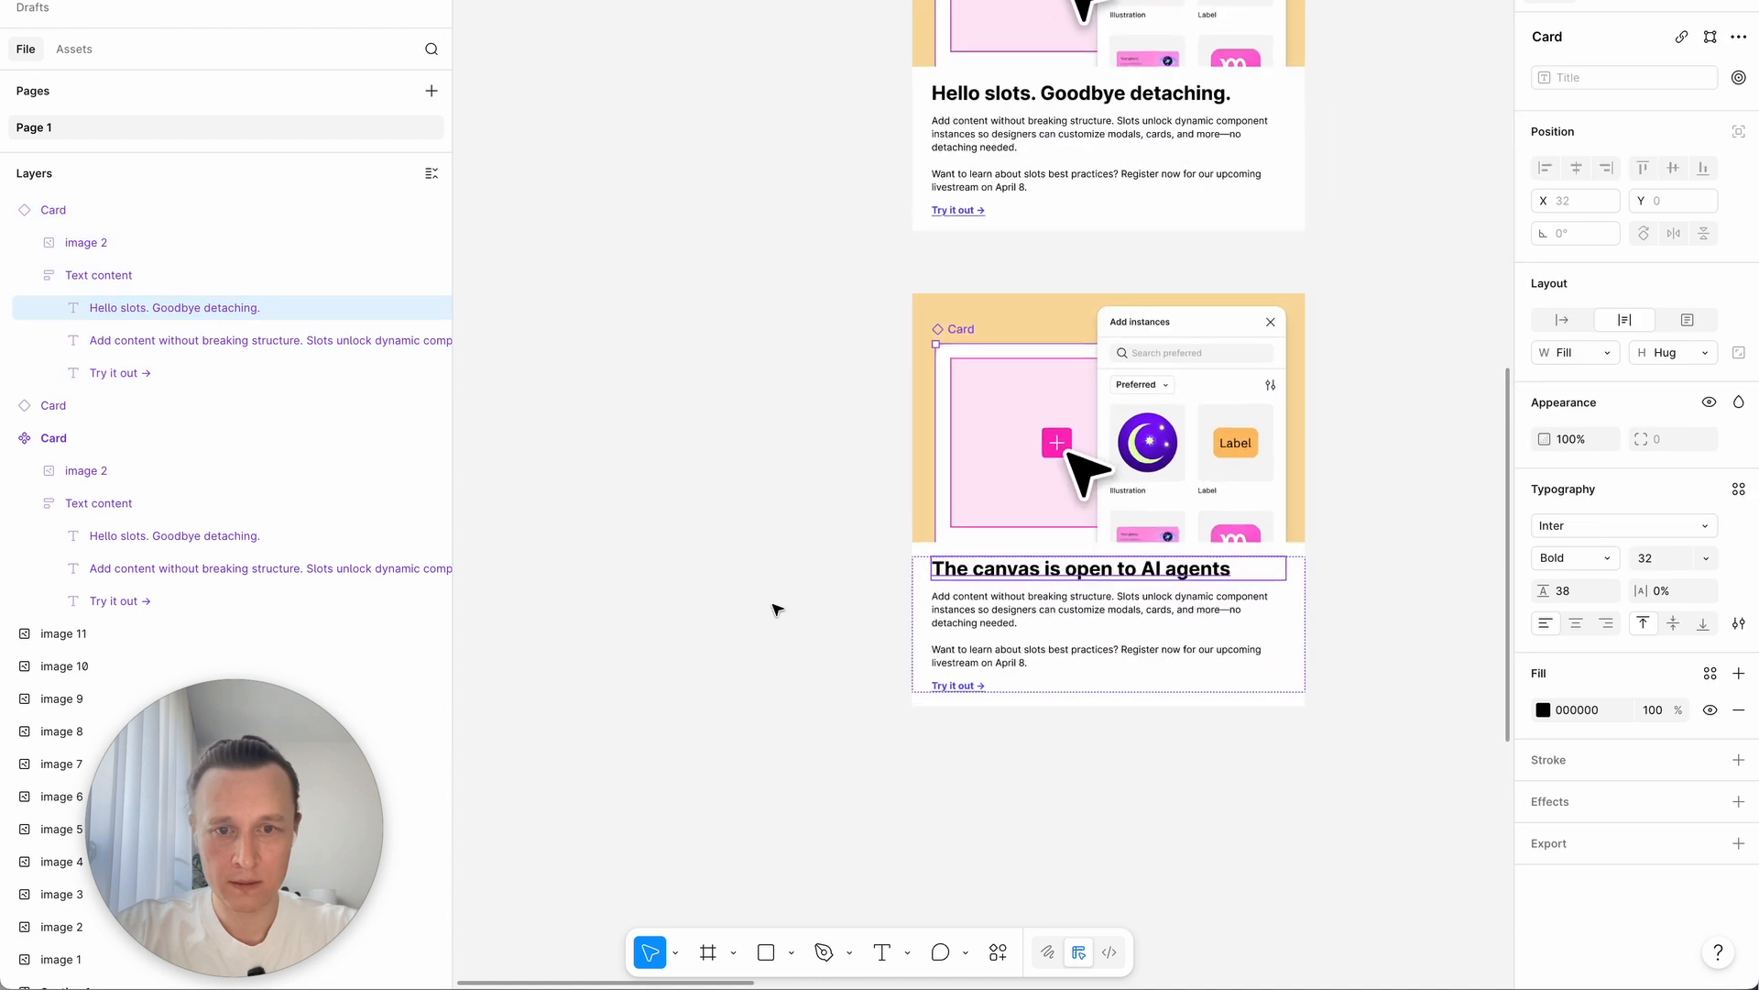
pyautogui.hscroll(2, 774, 609)
pyautogui.hotkey('ctrl', 'z')
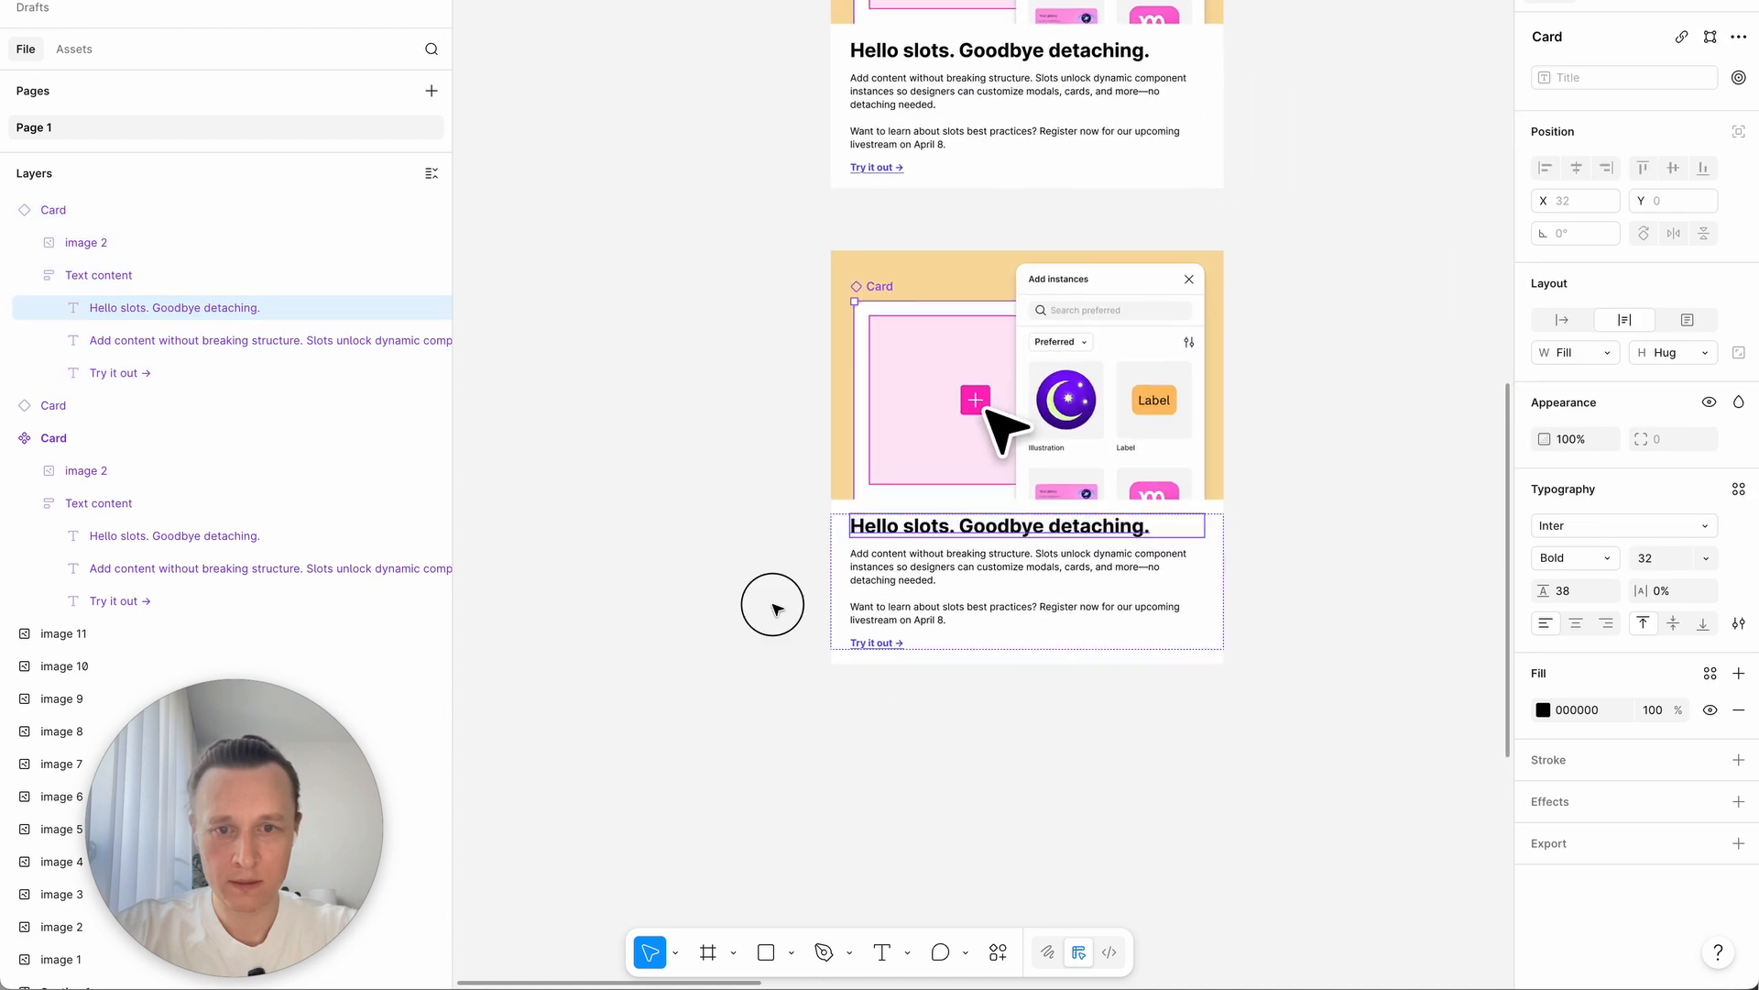
# Step: Set the lower card instance's Title property to "The canvas is open to AI agents"
pyautogui.click(910, 234)
pyautogui.click(912, 261)
pyautogui.click(1642, 107)
pyautogui.hotkey('ctrl', 'v')
pyautogui.click(1453, 231)
# Step: Copy the AI agents section's body text from the browser newsletter and replace the lower card instance's paragraph with it in Figma
pyautogui.press('super+Tab')
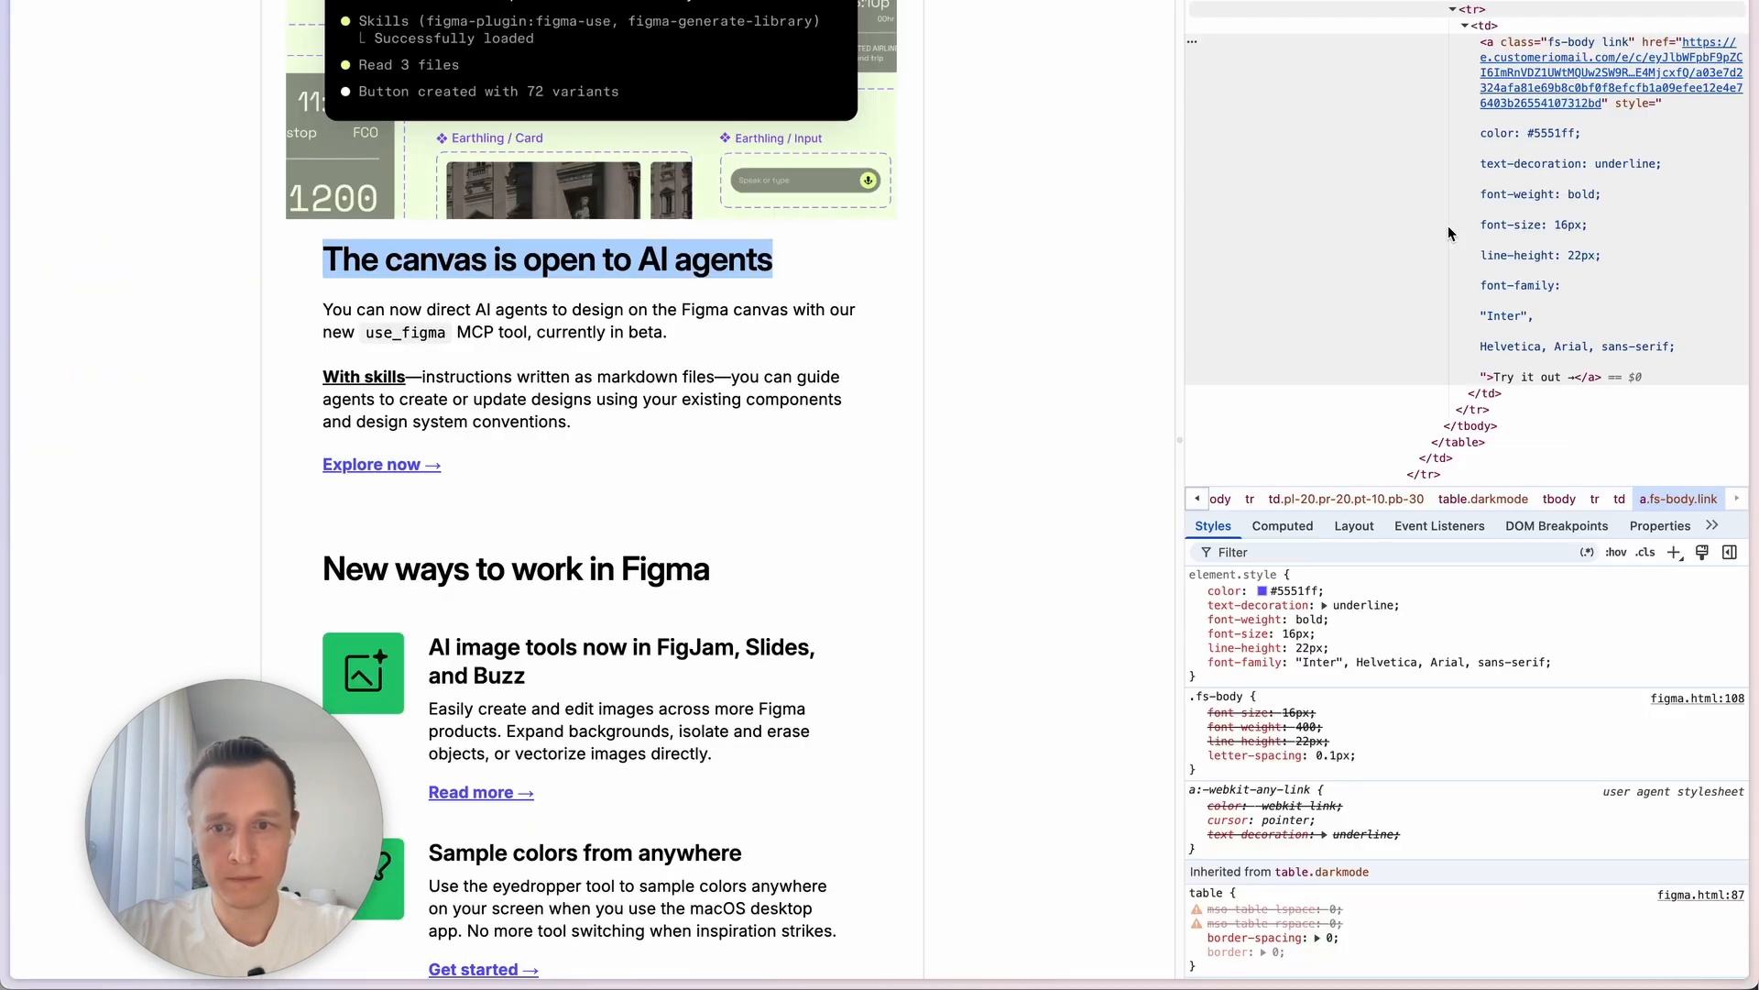
pyautogui.moveTo(326, 303); pyautogui.dragTo(601, 424)
pyautogui.hotkey('ctrl', 'c')
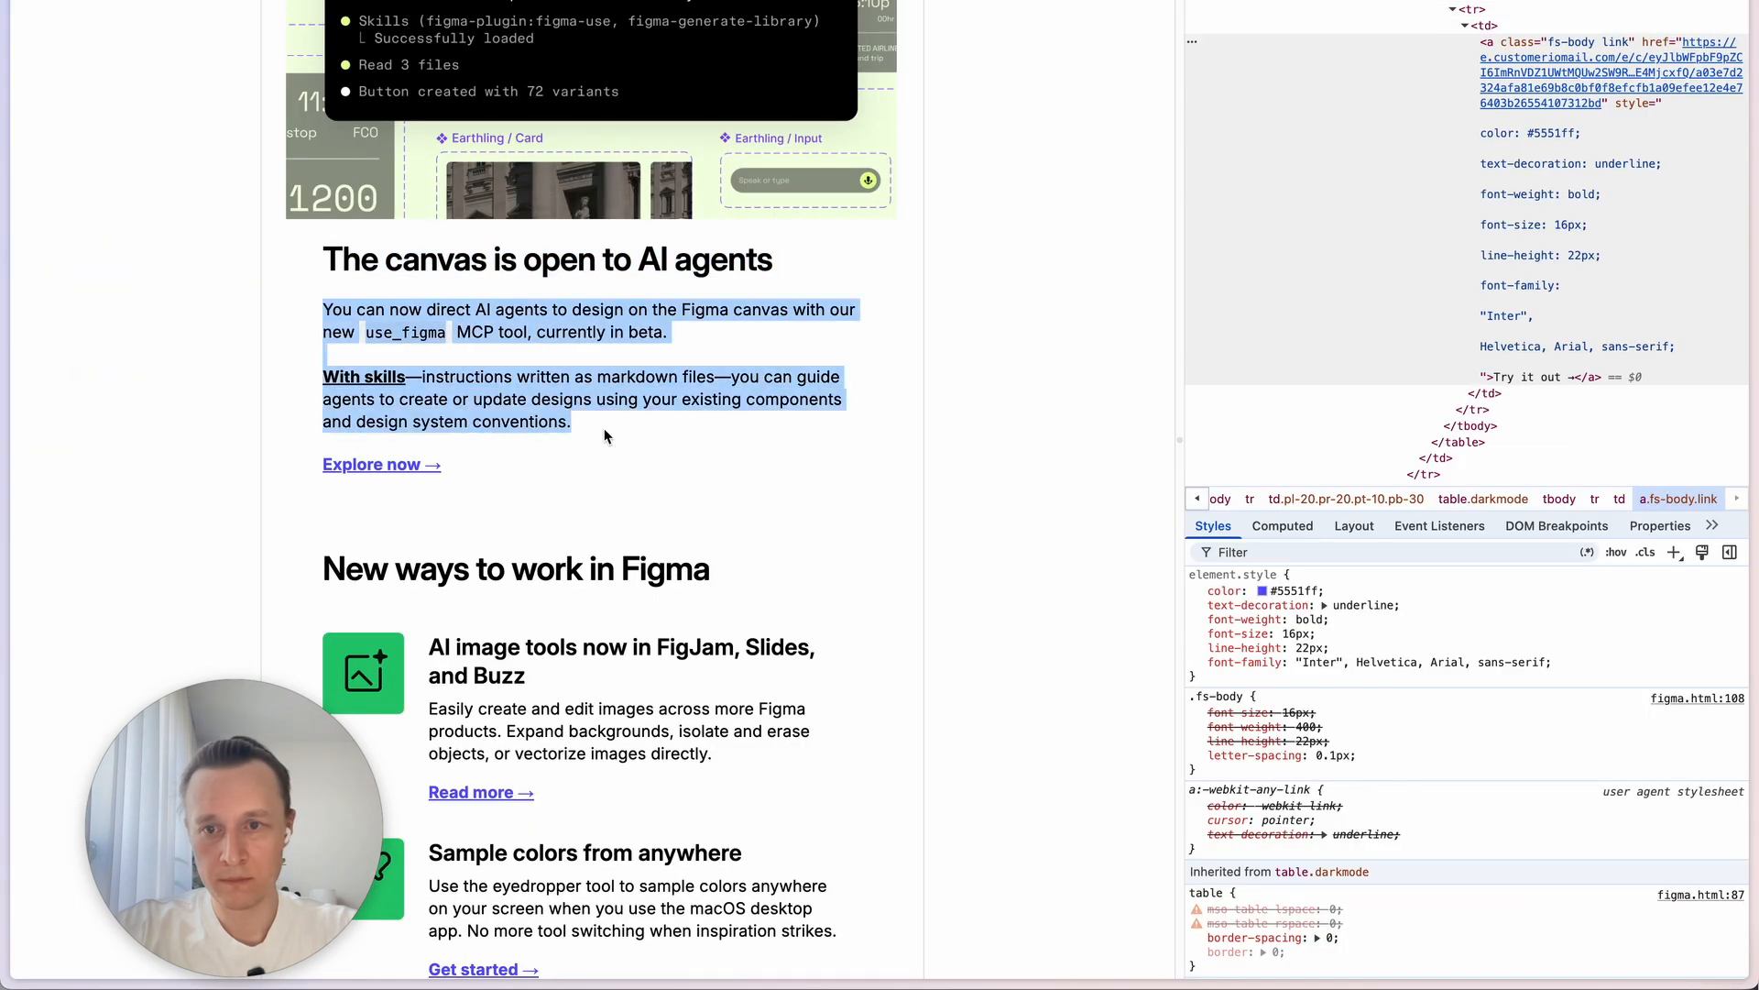
pyautogui.press('super+Tab')
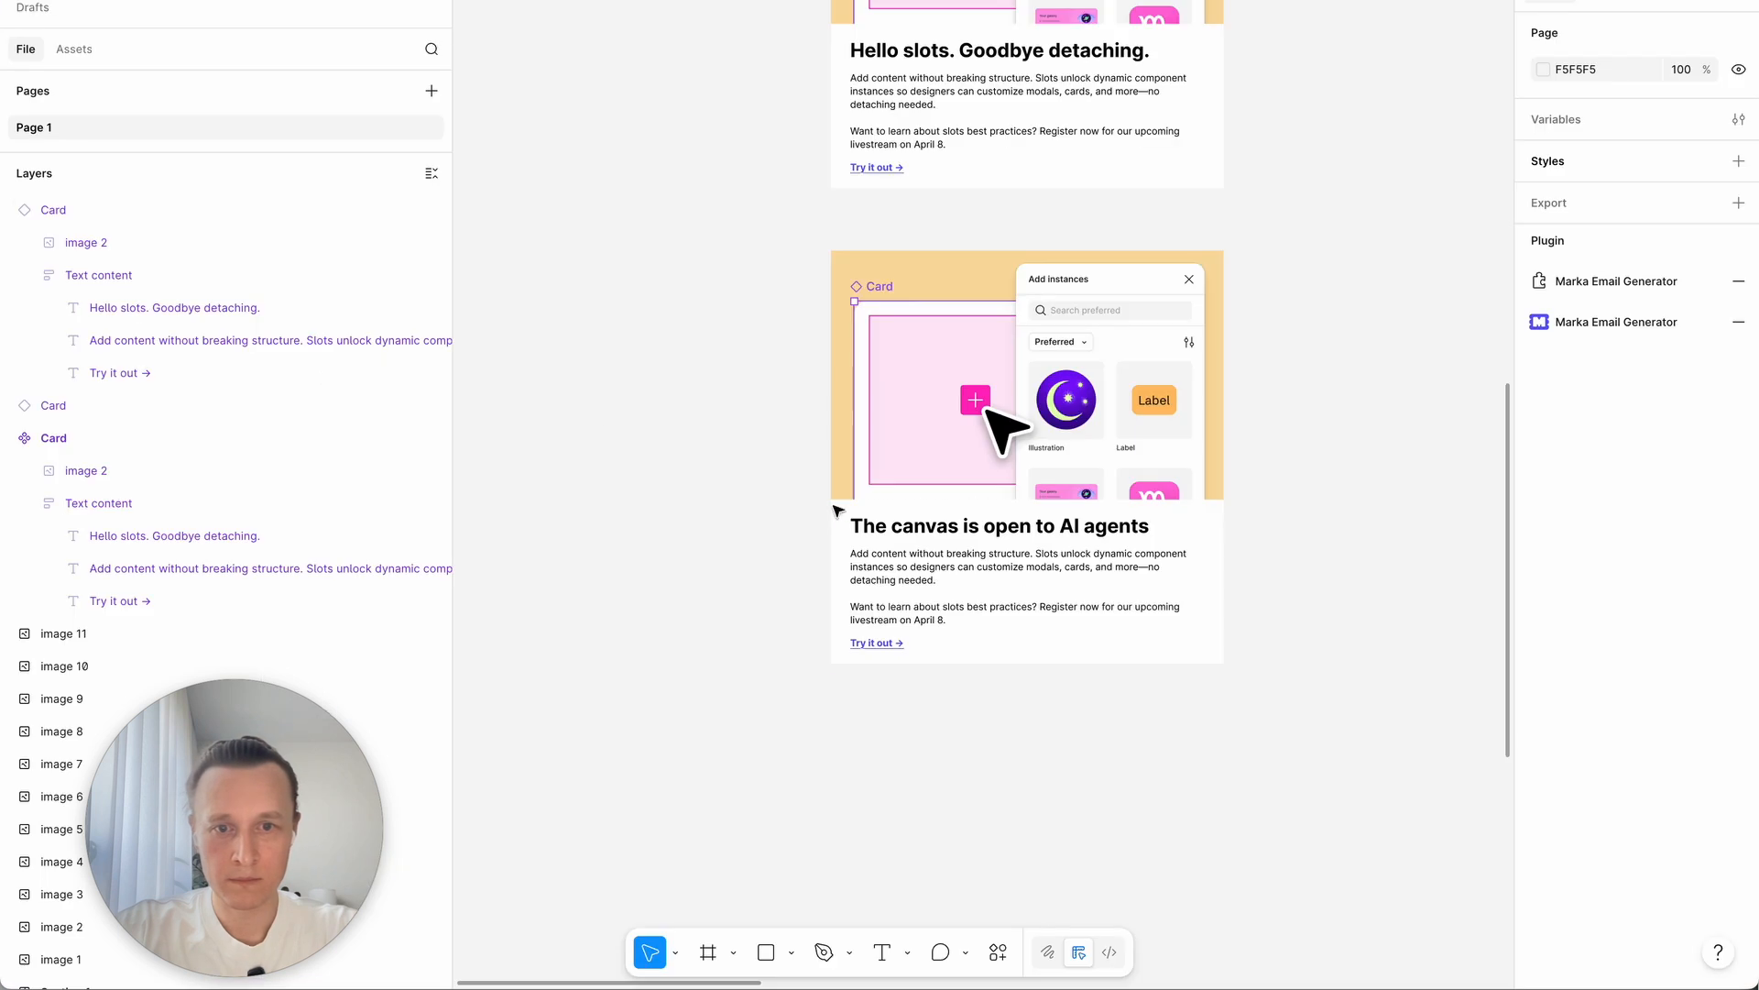
pyautogui.doubleClick(922, 561)
pyautogui.hotkey('ctrl', 'v')
pyautogui.click(1080, 751)
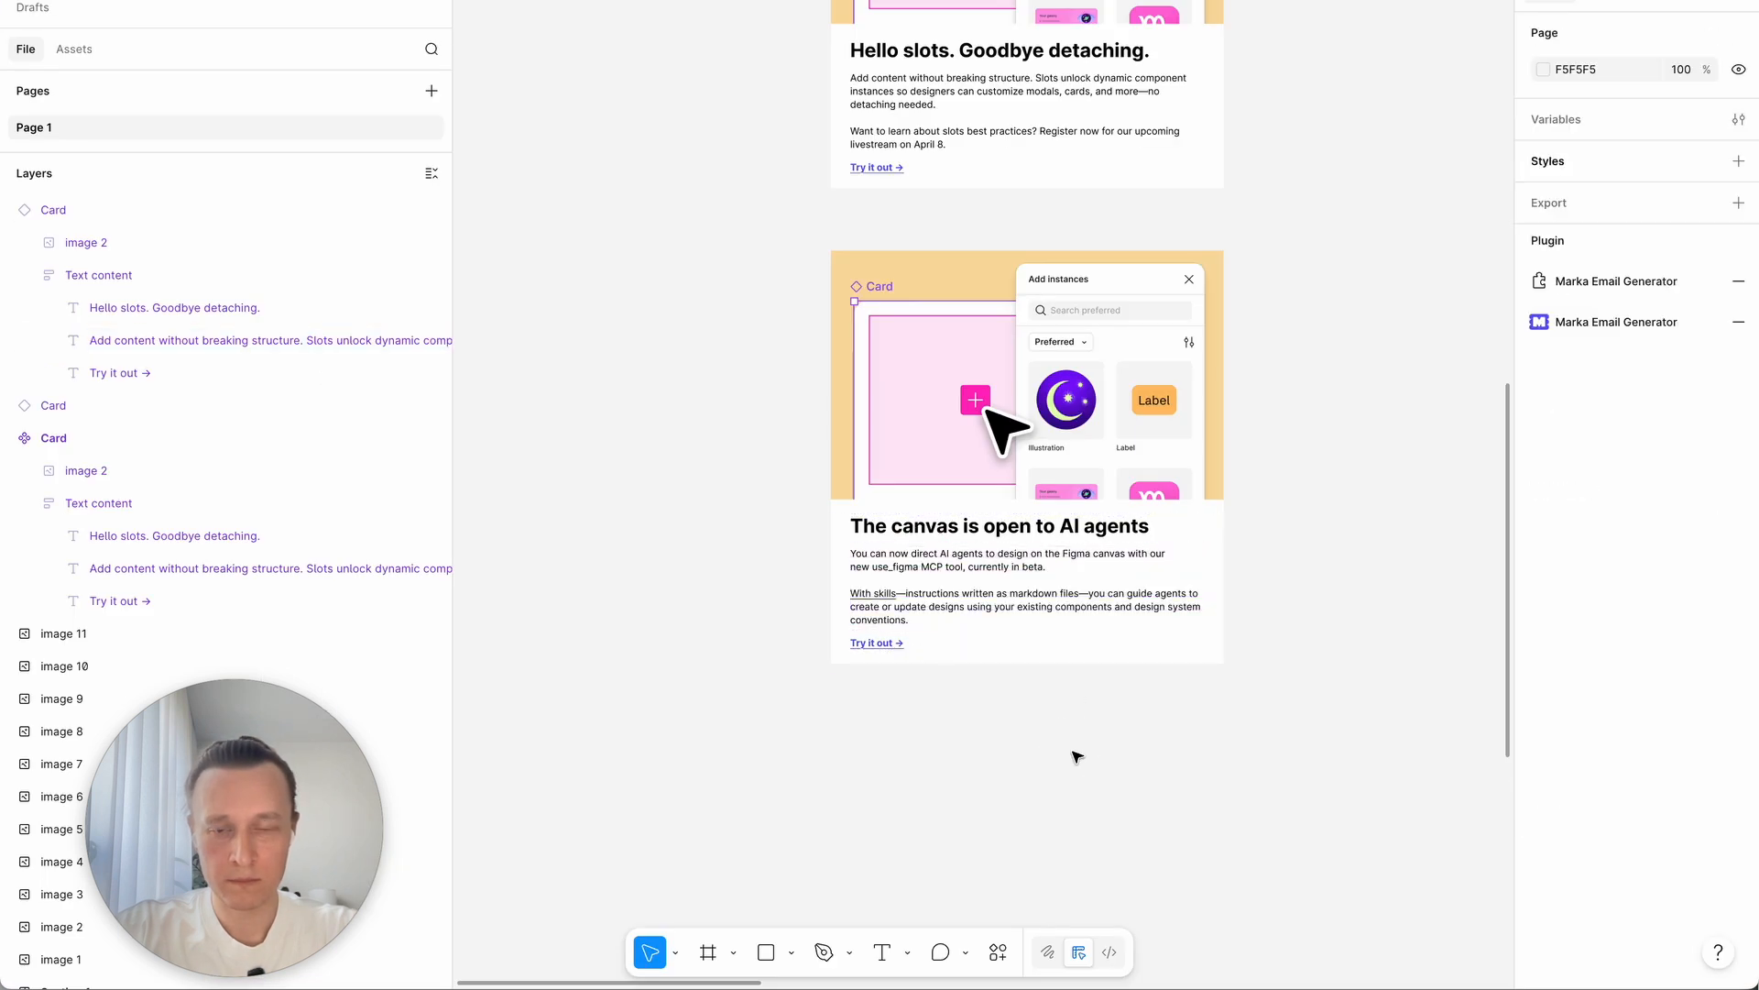
# Step: Replace the lower card instance's image fill with the terminal screenshot fill copied from image 3
pyautogui.scroll(-5, 1077, 756)
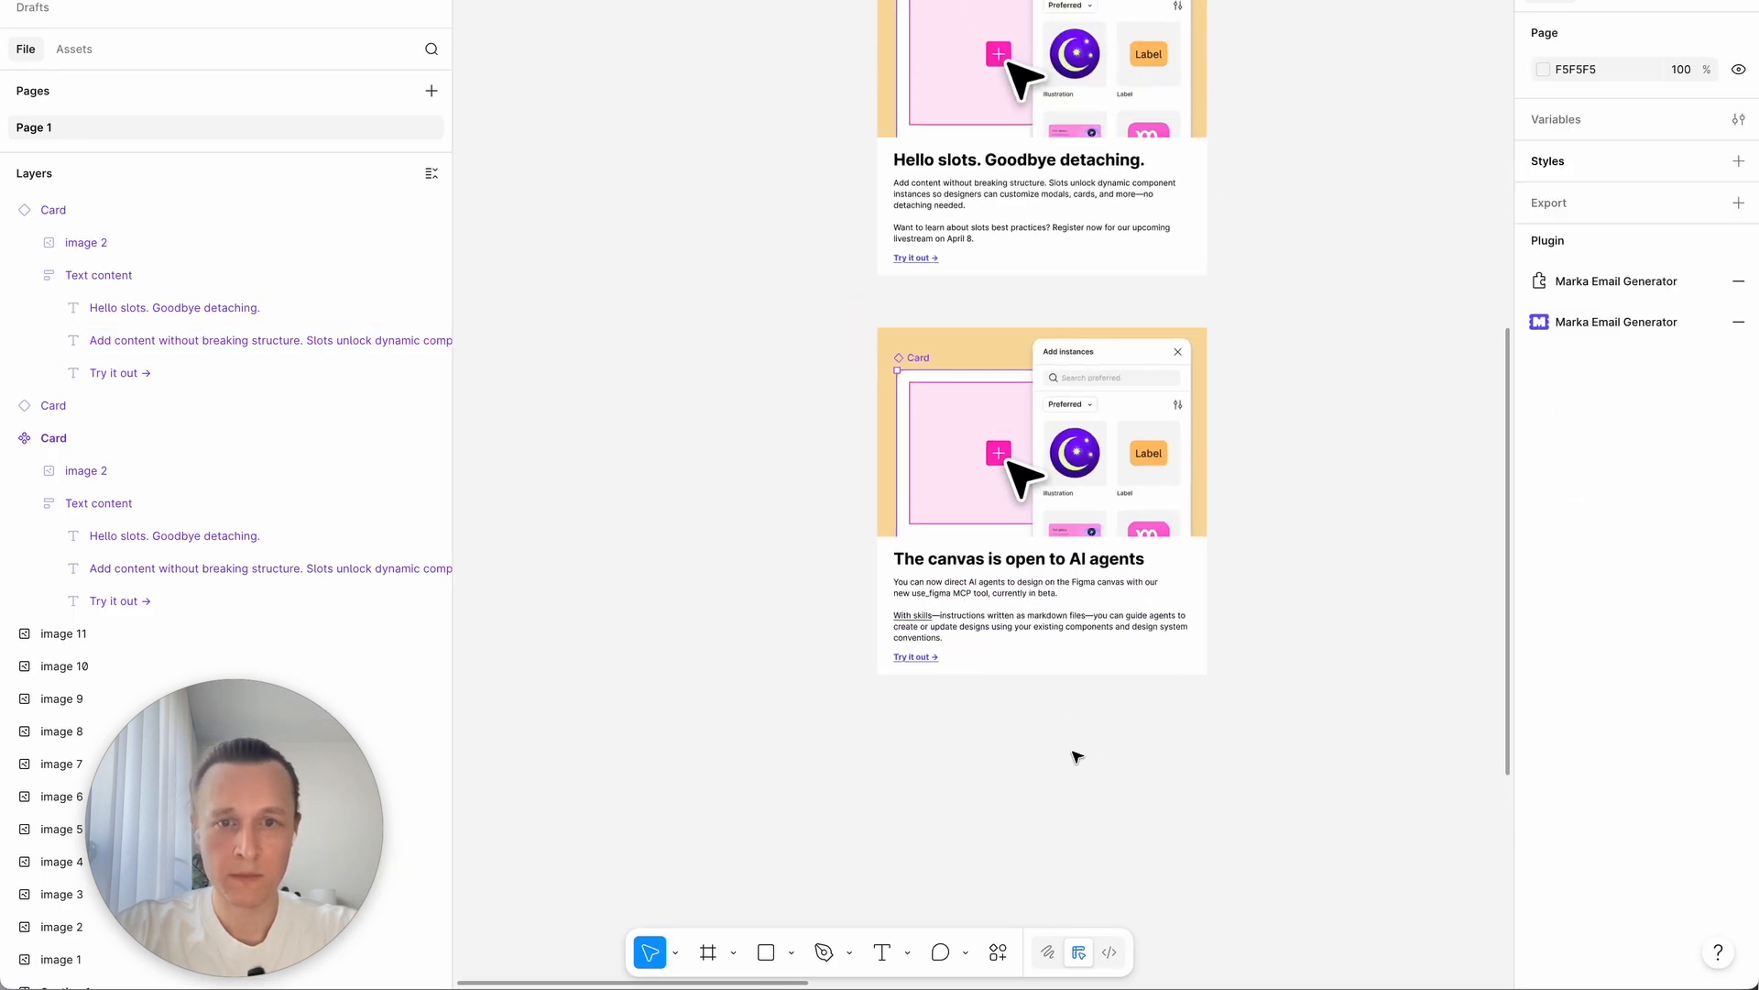
pyautogui.hscroll(3, 1077, 756)
pyautogui.click(1201, 465)
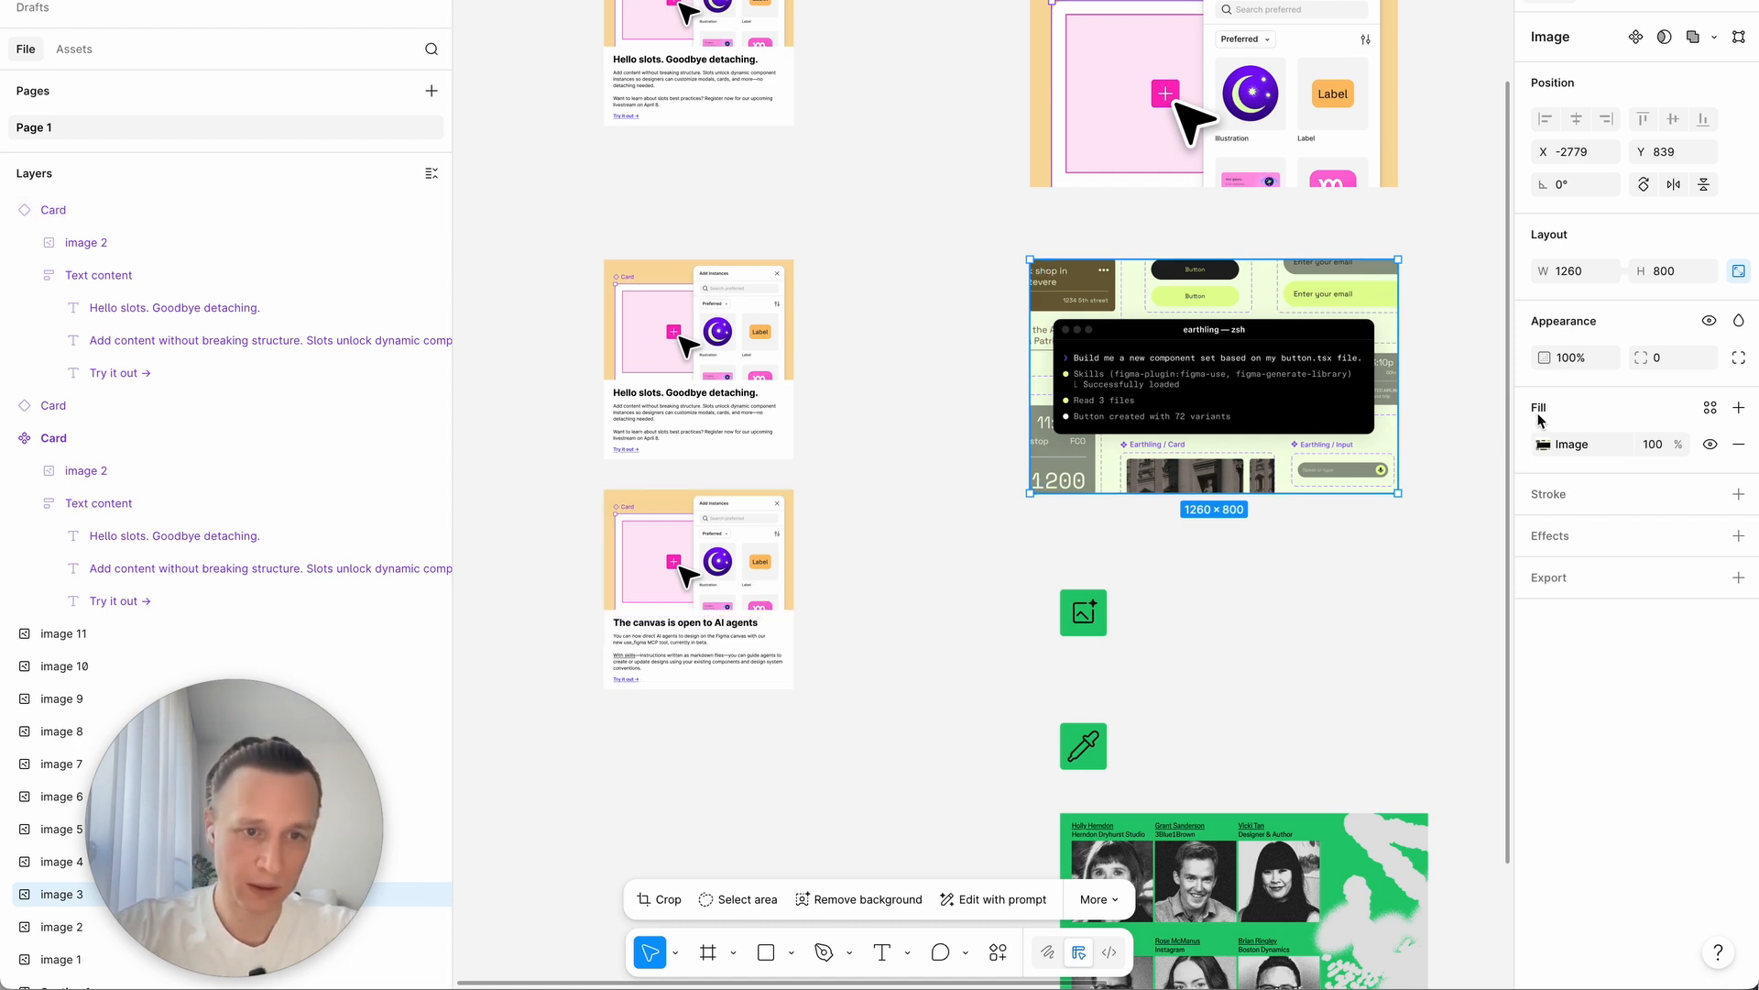
pyautogui.click(1530, 448)
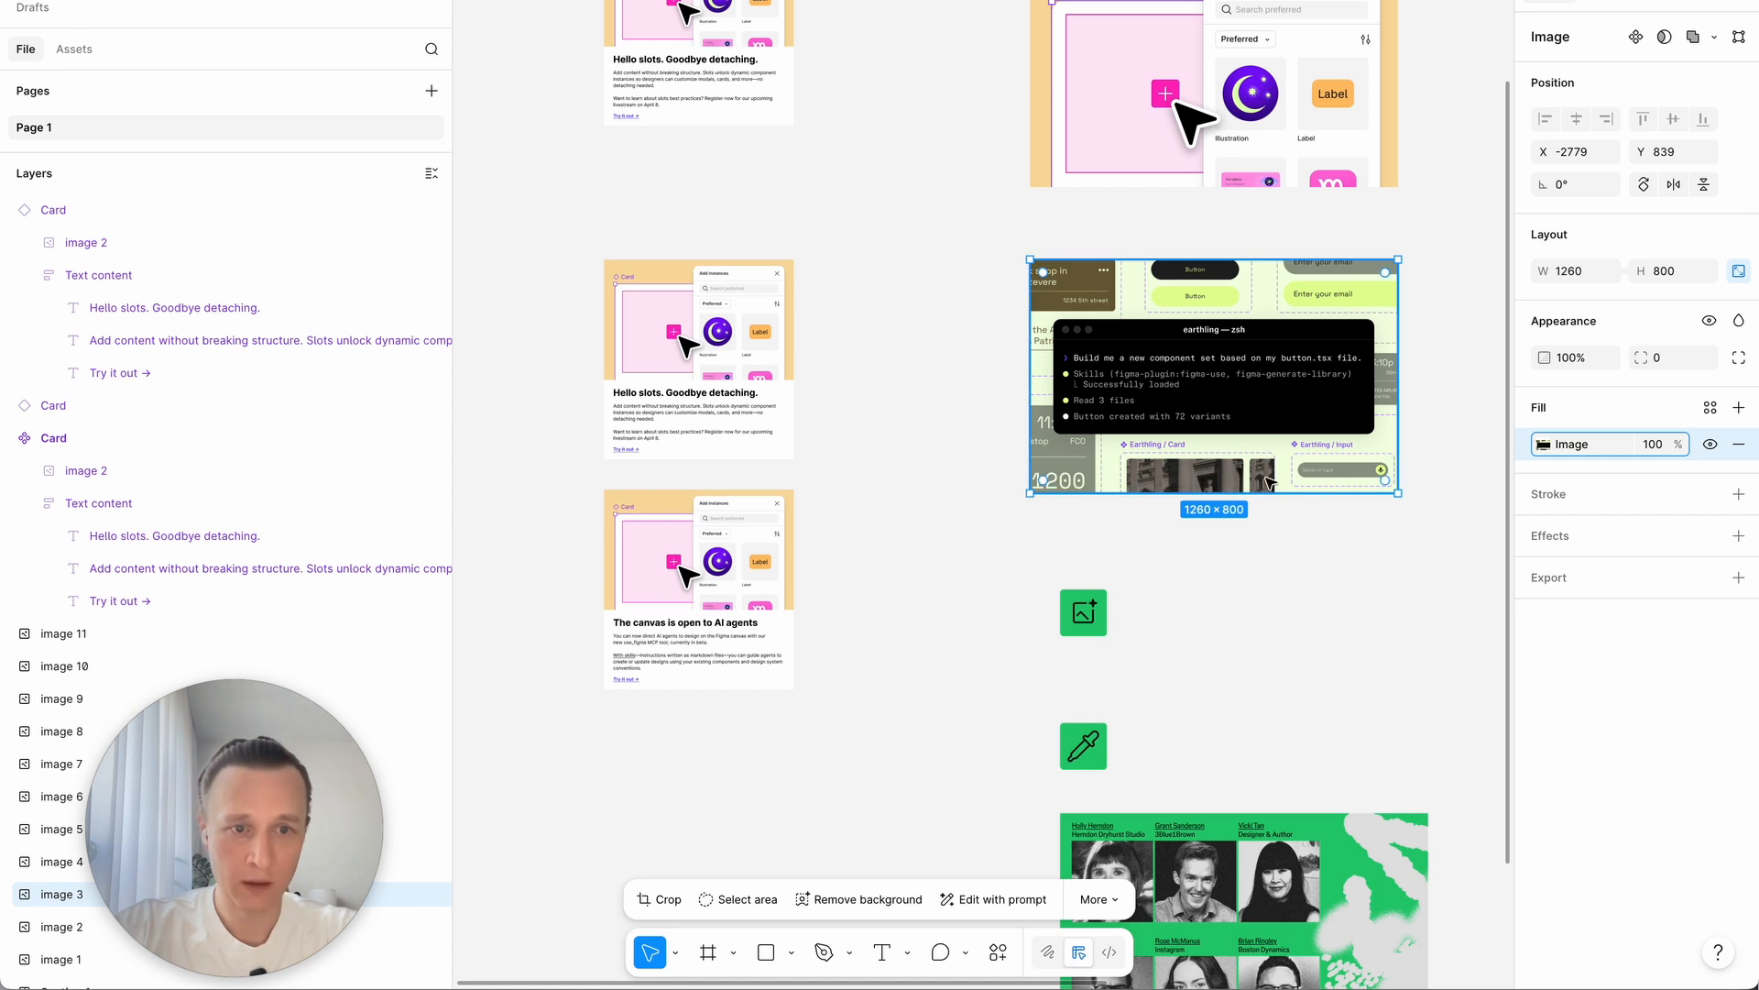
pyautogui.click(86, 242)
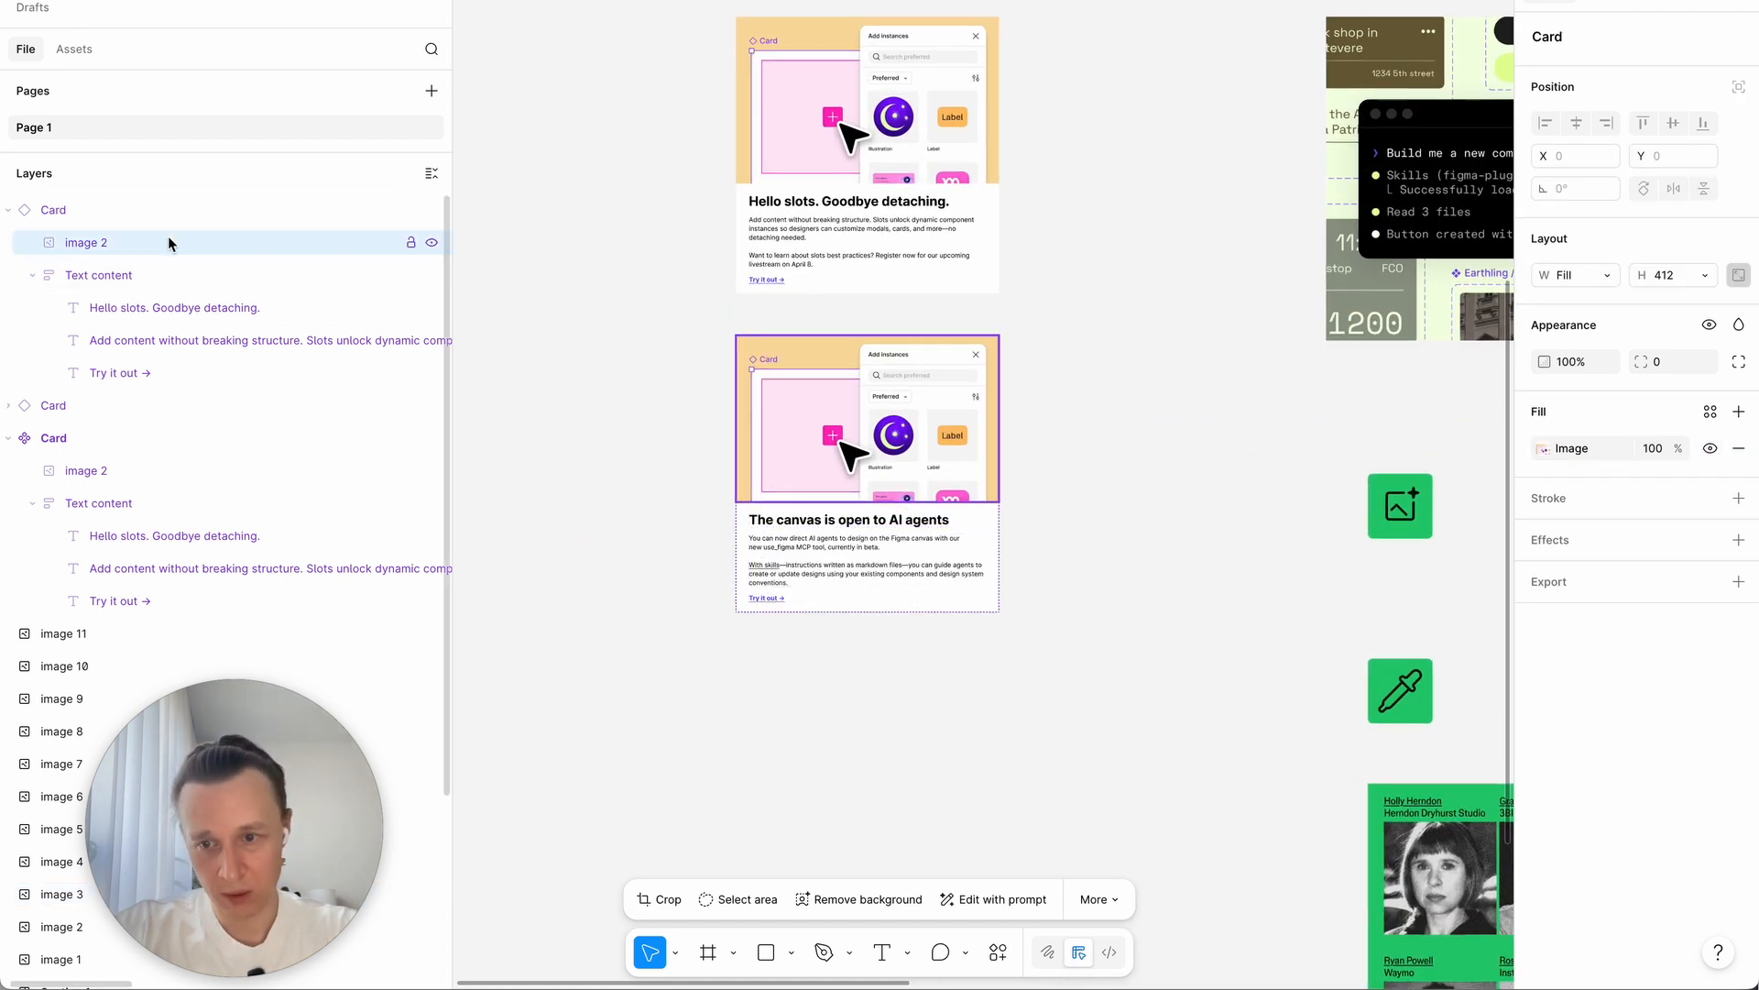
pyautogui.hotkey('ctrl', 'v')
pyautogui.click(1738, 480)
pyautogui.click(1191, 495)
# Step: Move both Card instances straight down together to leave more space beneath the main Card component
pyautogui.click(967, 471)
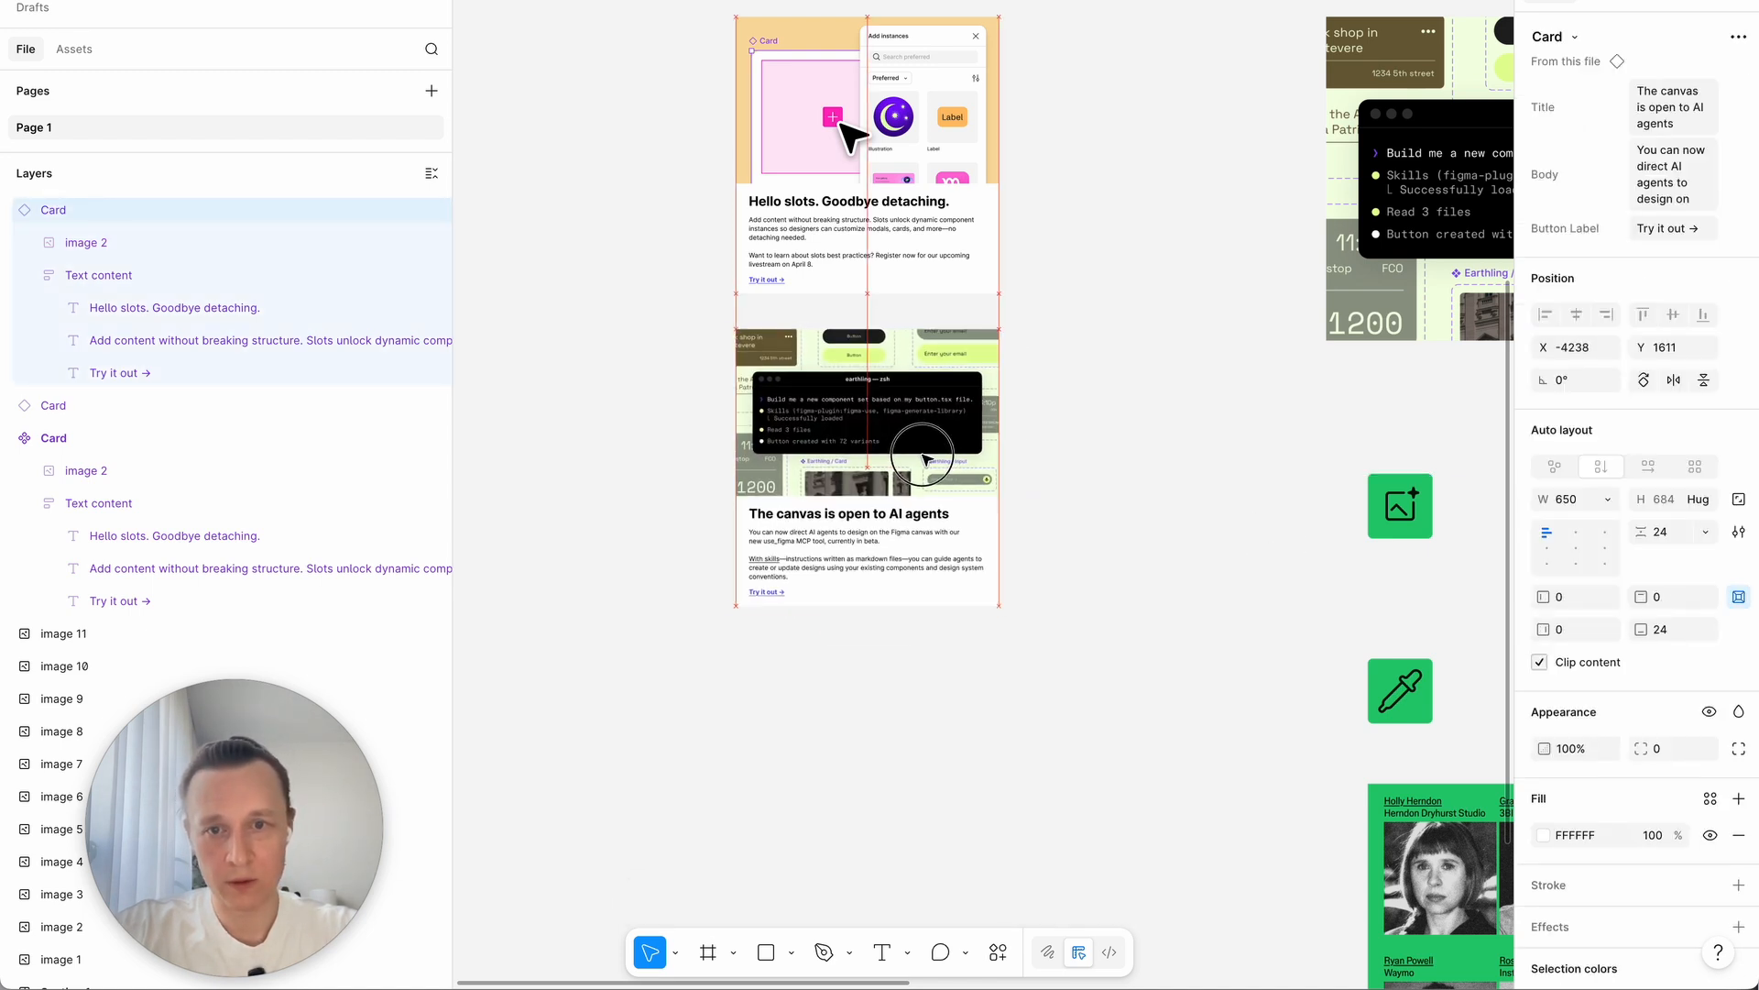
pyautogui.keyDown('shift'); pyautogui.click(900, 247); pyautogui.keyUp('shift')
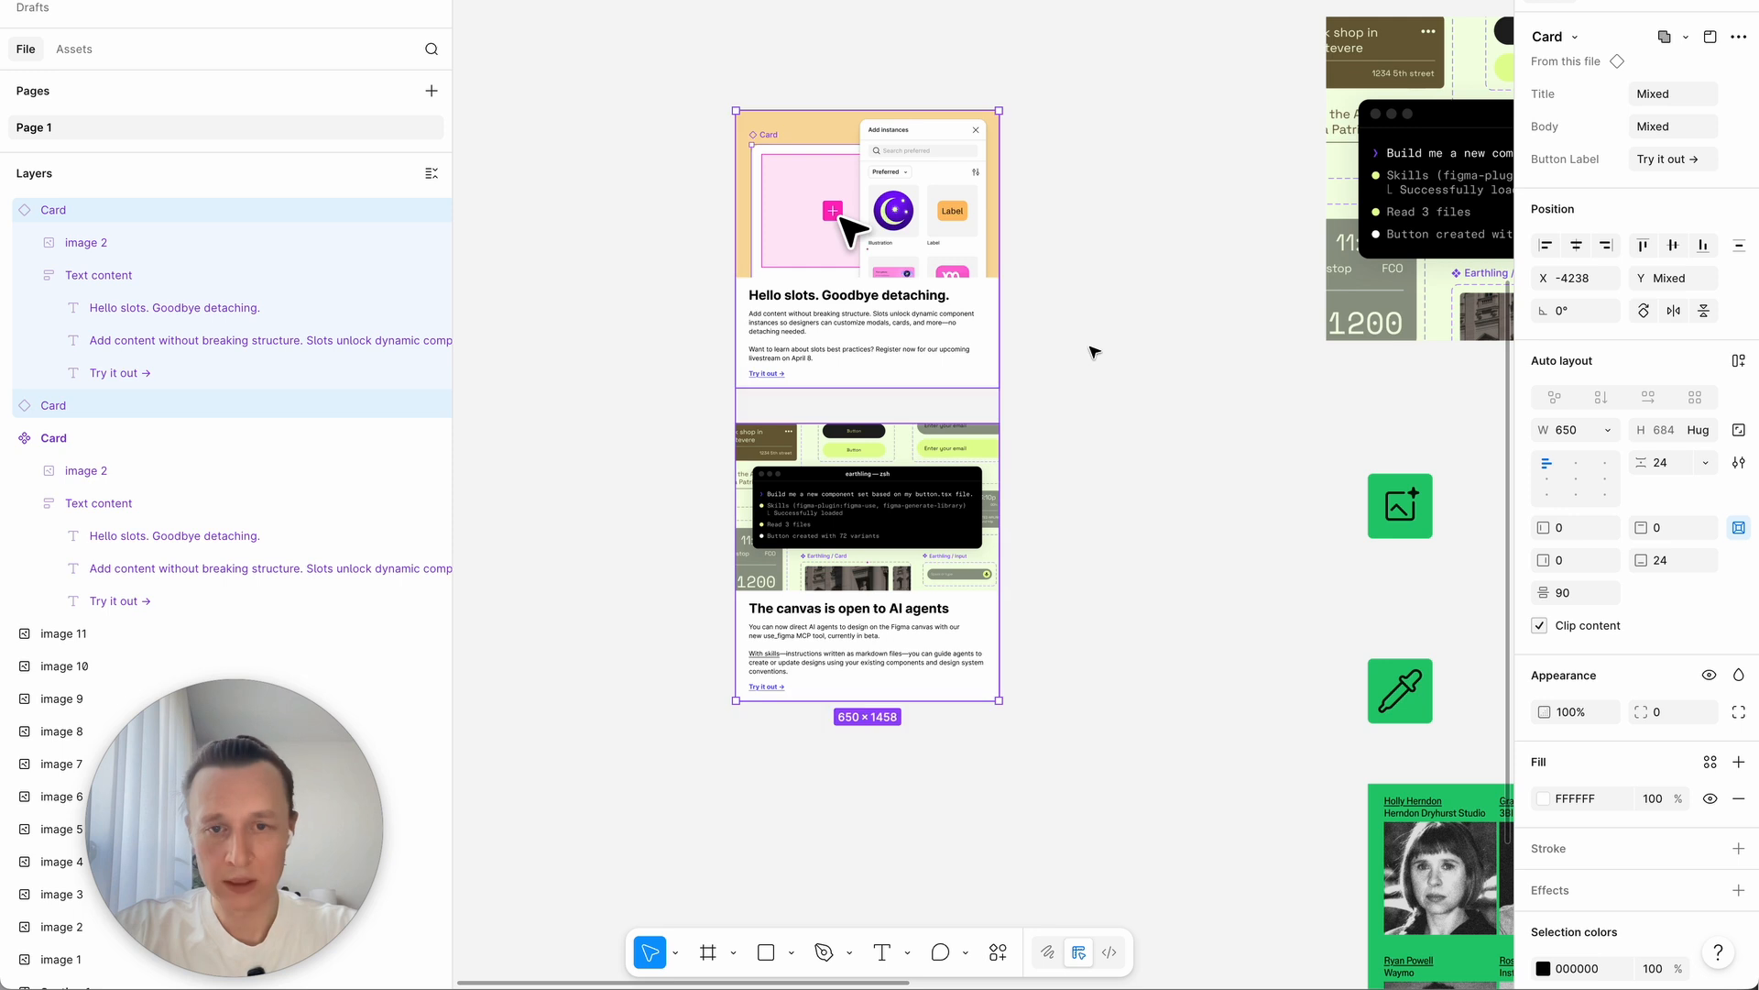
pyautogui.scroll(-2, 1094, 350)
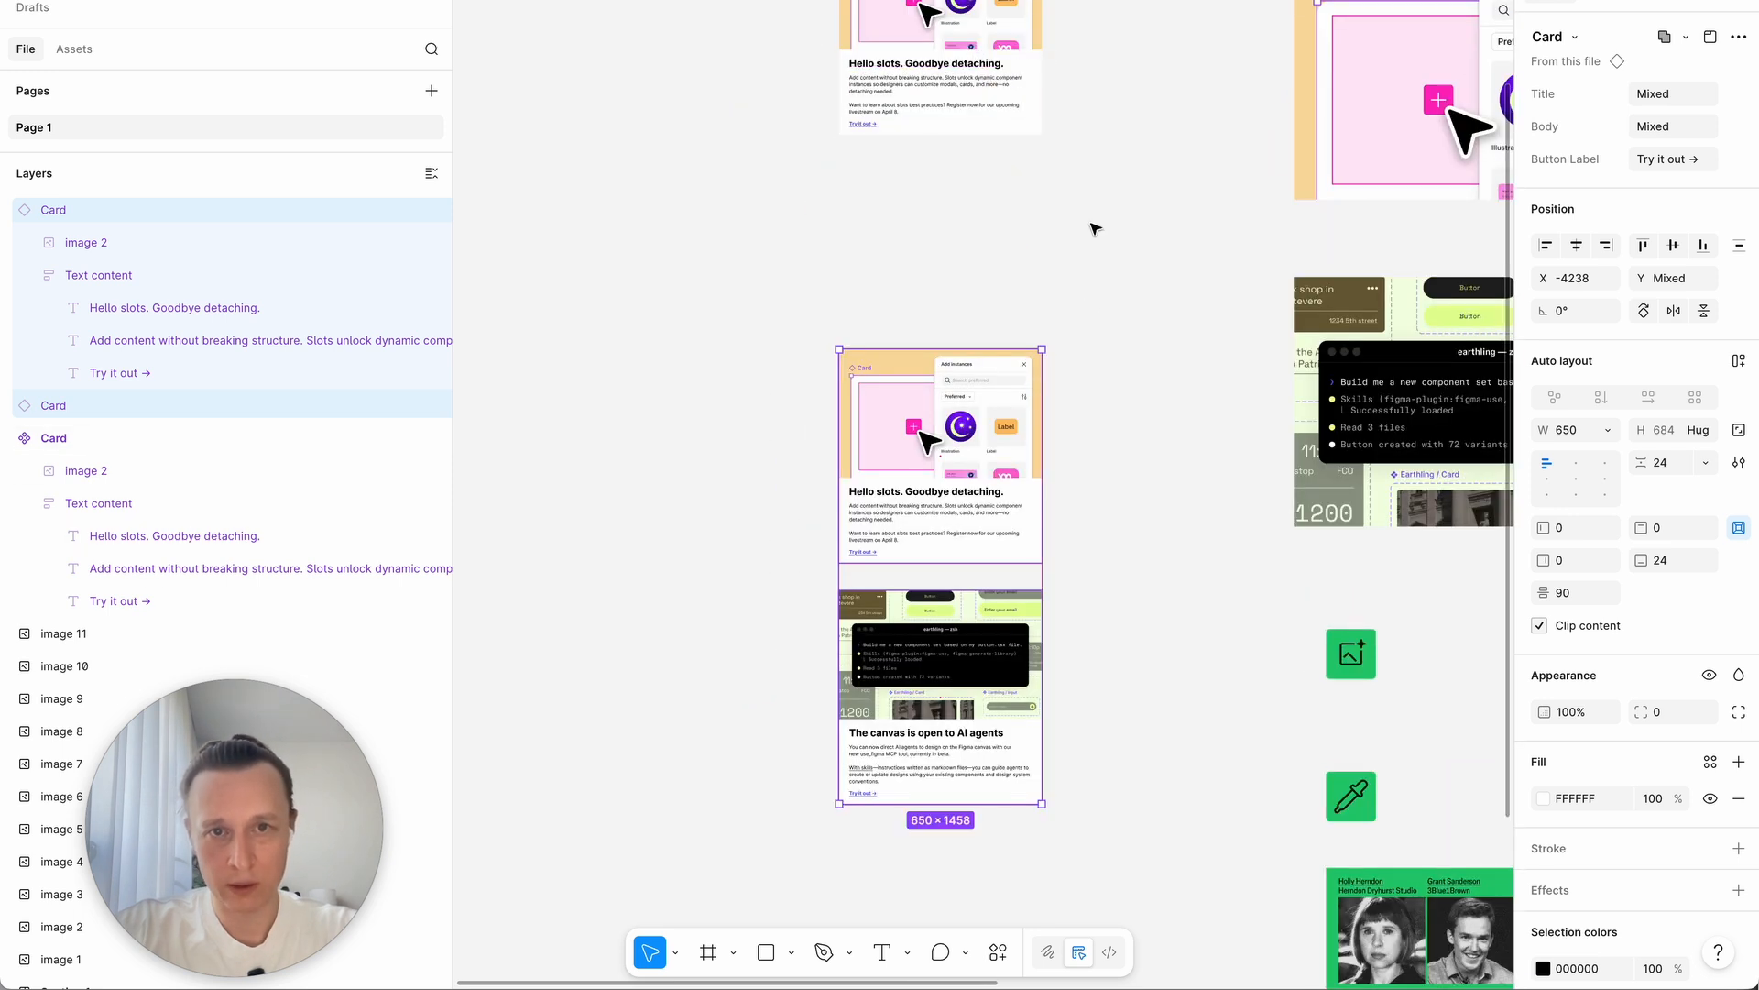
pyautogui.click(1136, 265)
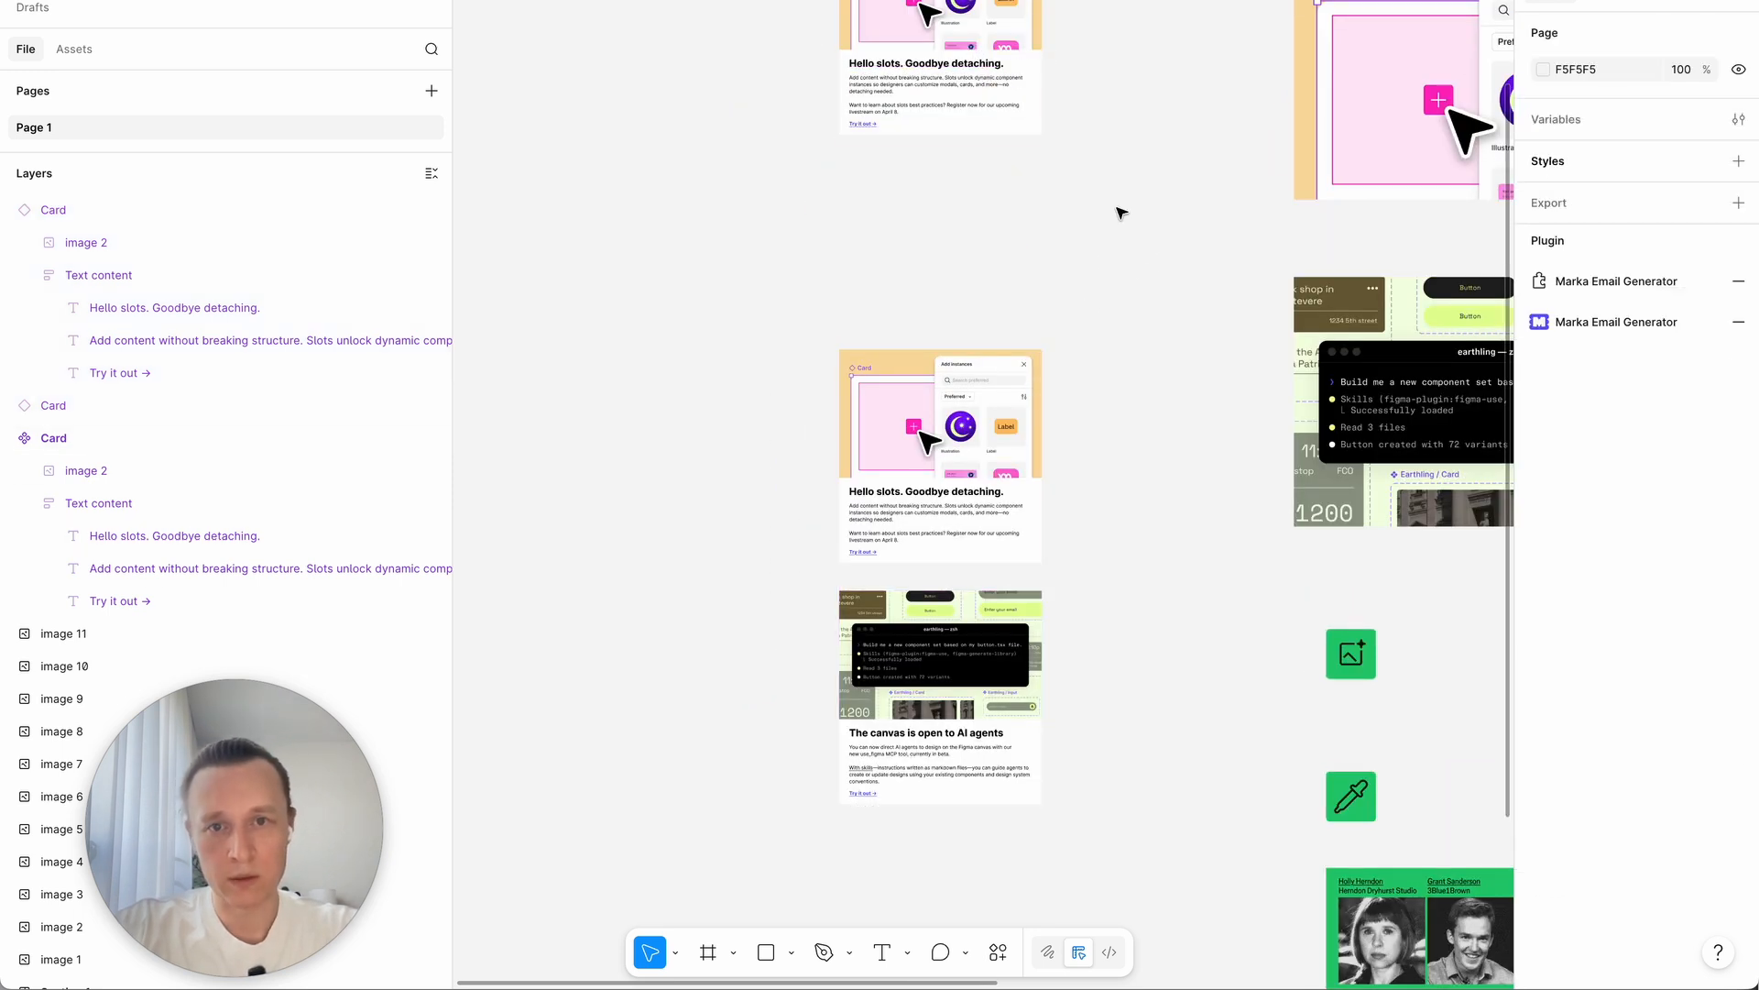
# Step: Try a smaller auto layout gap, such as 17, in the main Card component and set it back to 24
pyautogui.click(942, 92)
pyautogui.scroll(-1, 1099, 381)
pyautogui.click(1661, 470)
pyautogui.write('8')
pyautogui.press('Return')
pyautogui.write('16')
pyautogui.press('Return')
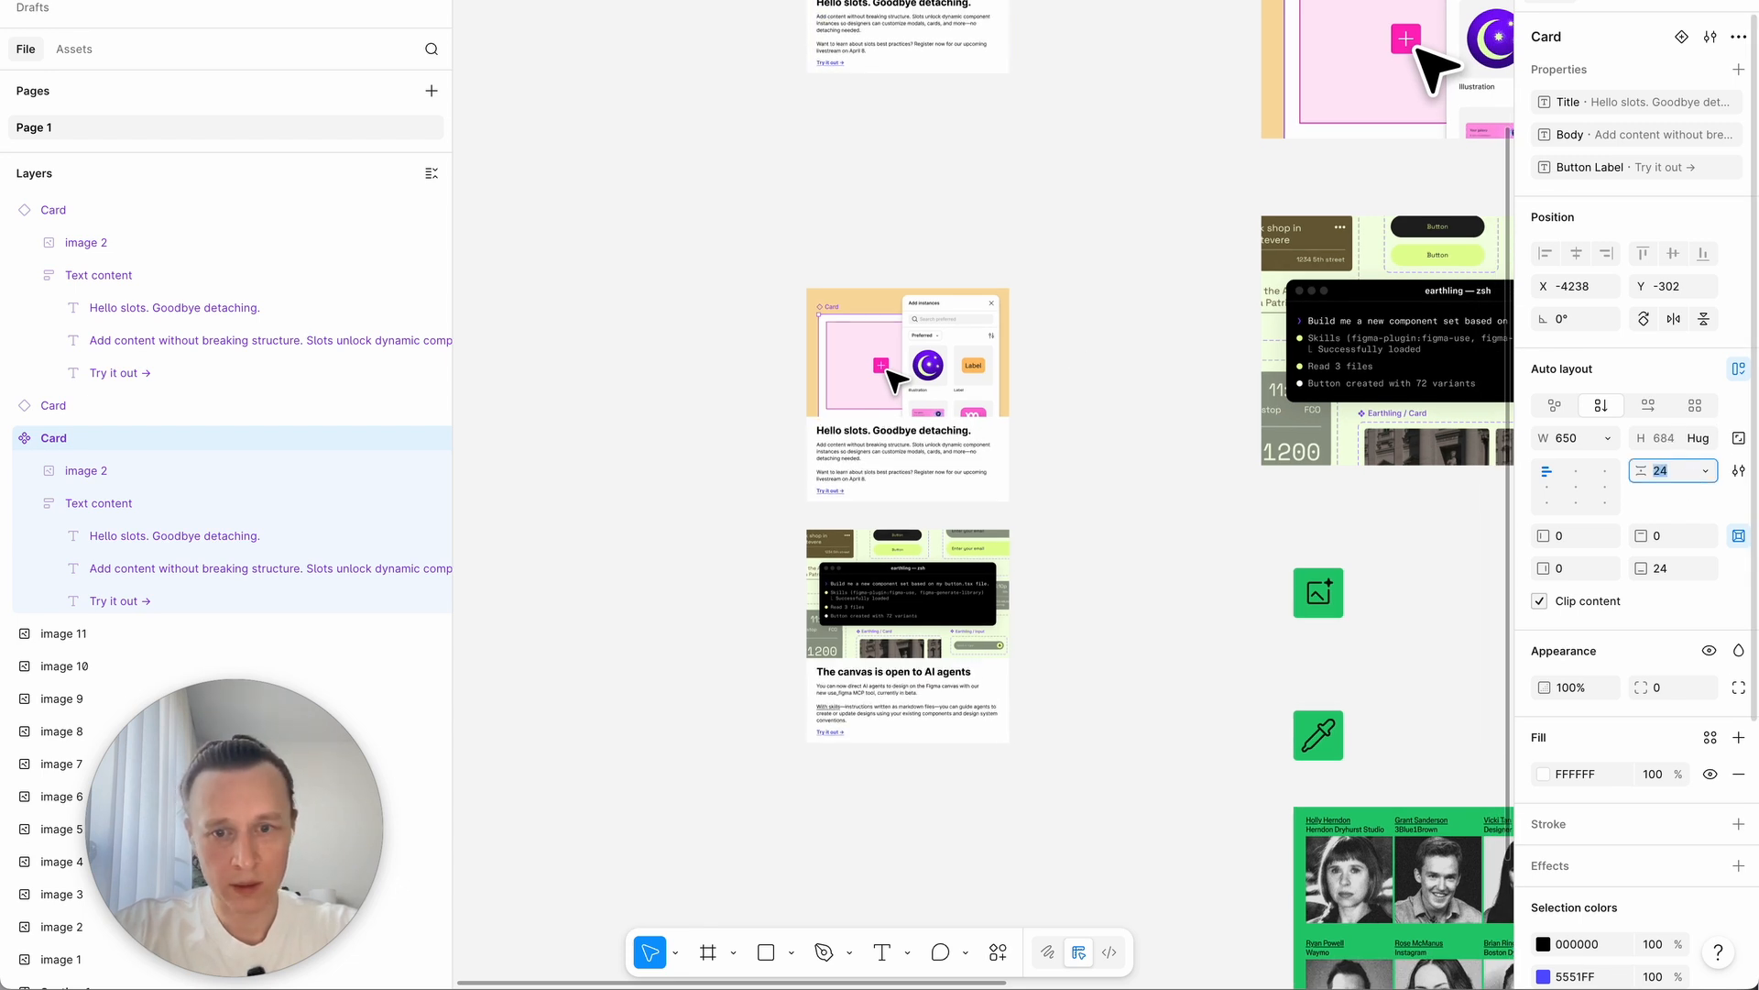
pyautogui.press('Up')
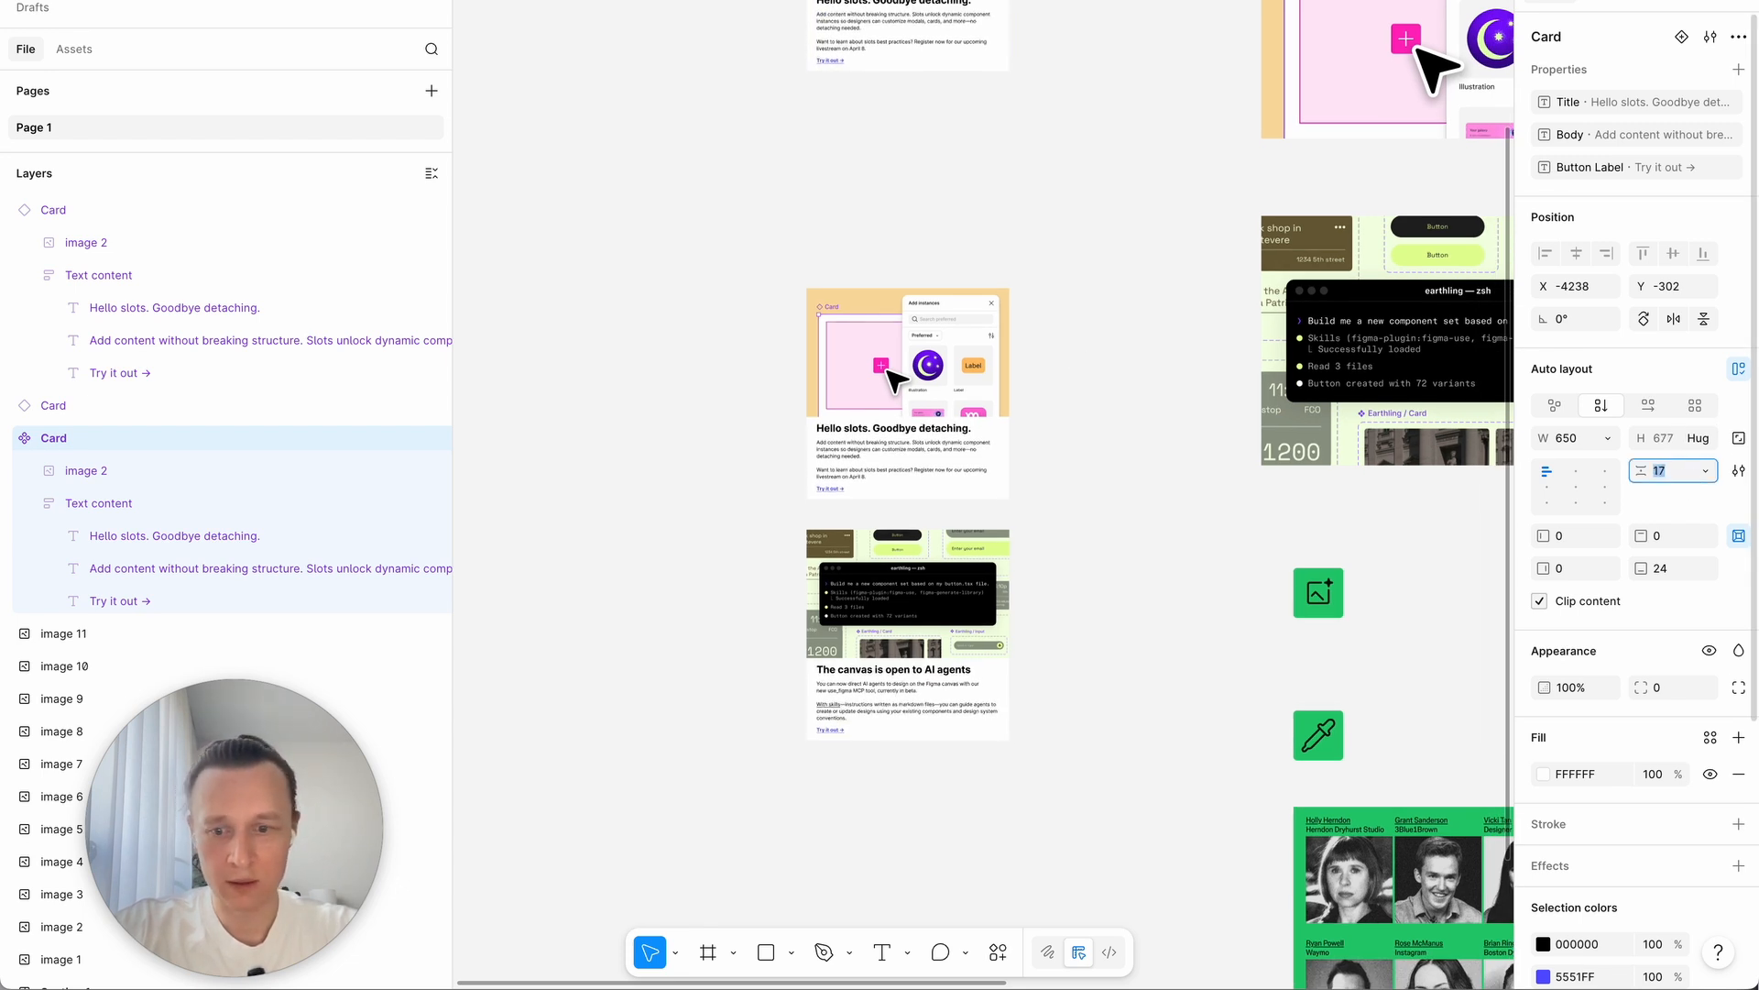
pyautogui.write('24')
pyautogui.press('Return')
# Step: Move both Card instances across the canvas to just below Section 1, with the upper one at about X 32, Y 1239
pyautogui.click(1119, 569)
pyautogui.scroll(-2, 1119, 569)
pyautogui.click(980, 628)
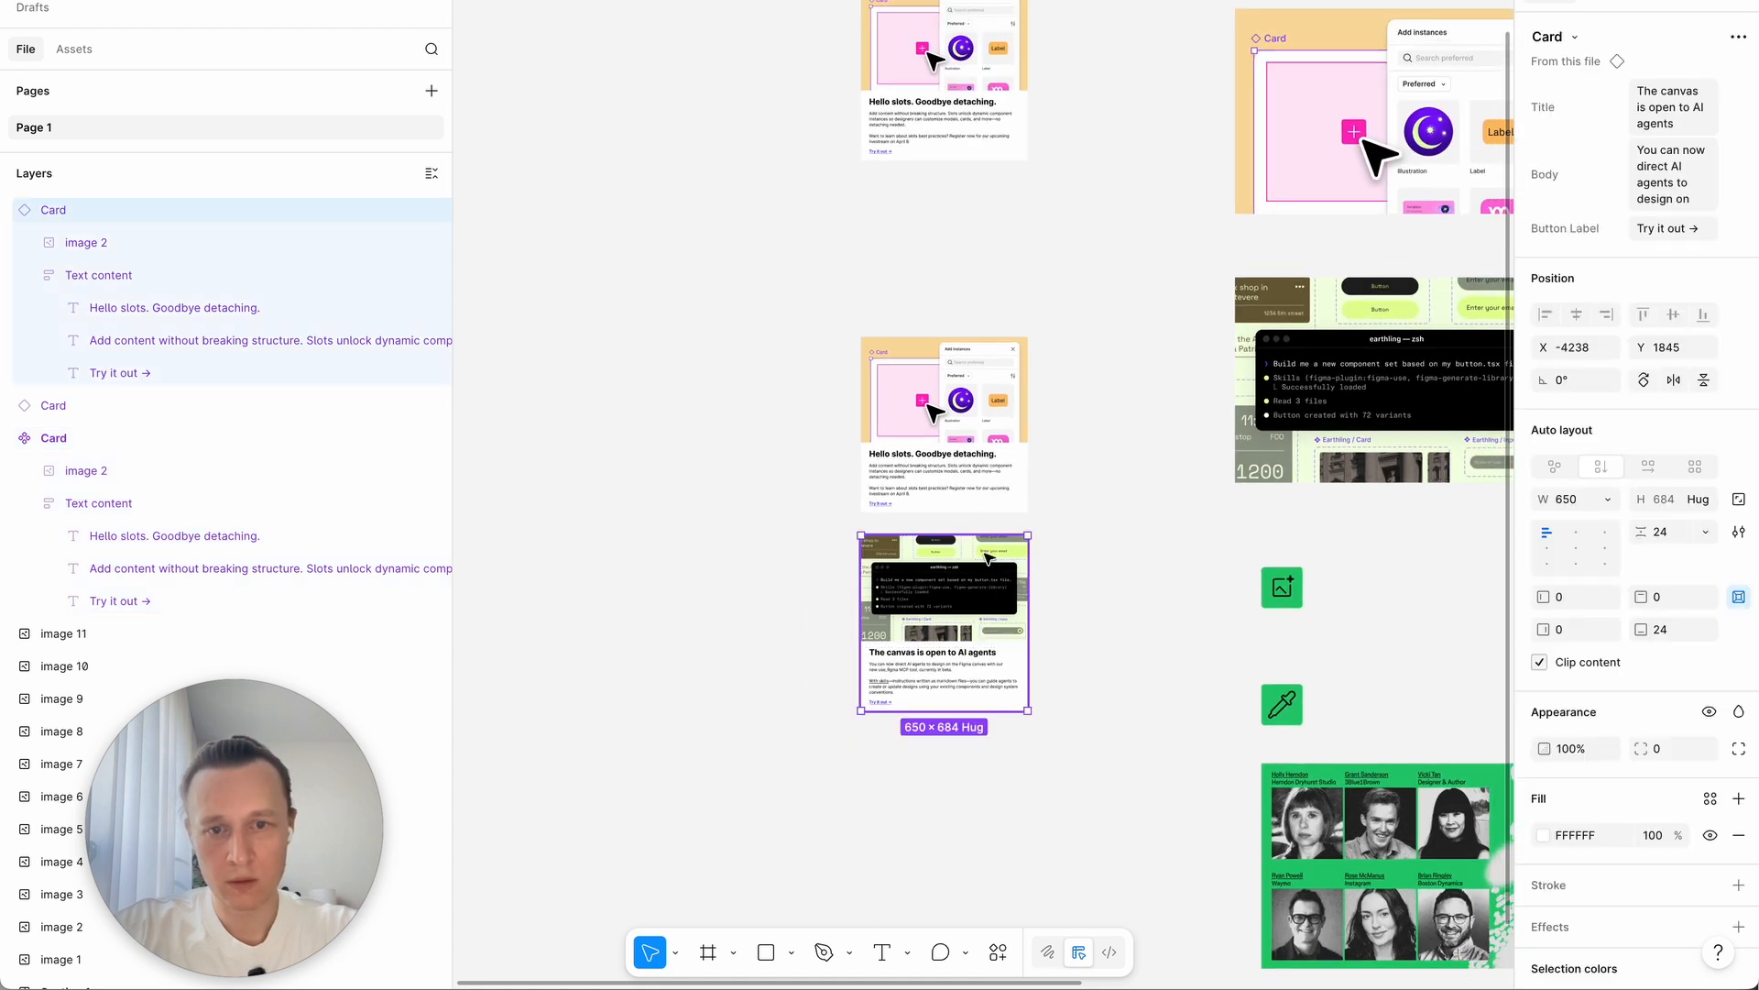
pyautogui.keyDown('shift'); pyautogui.click(988, 476); pyautogui.keyUp('shift')
pyautogui.hscroll(4, 990, 471)
pyautogui.scroll(-1, 989, 471)
pyautogui.scroll(-2, 990, 471)
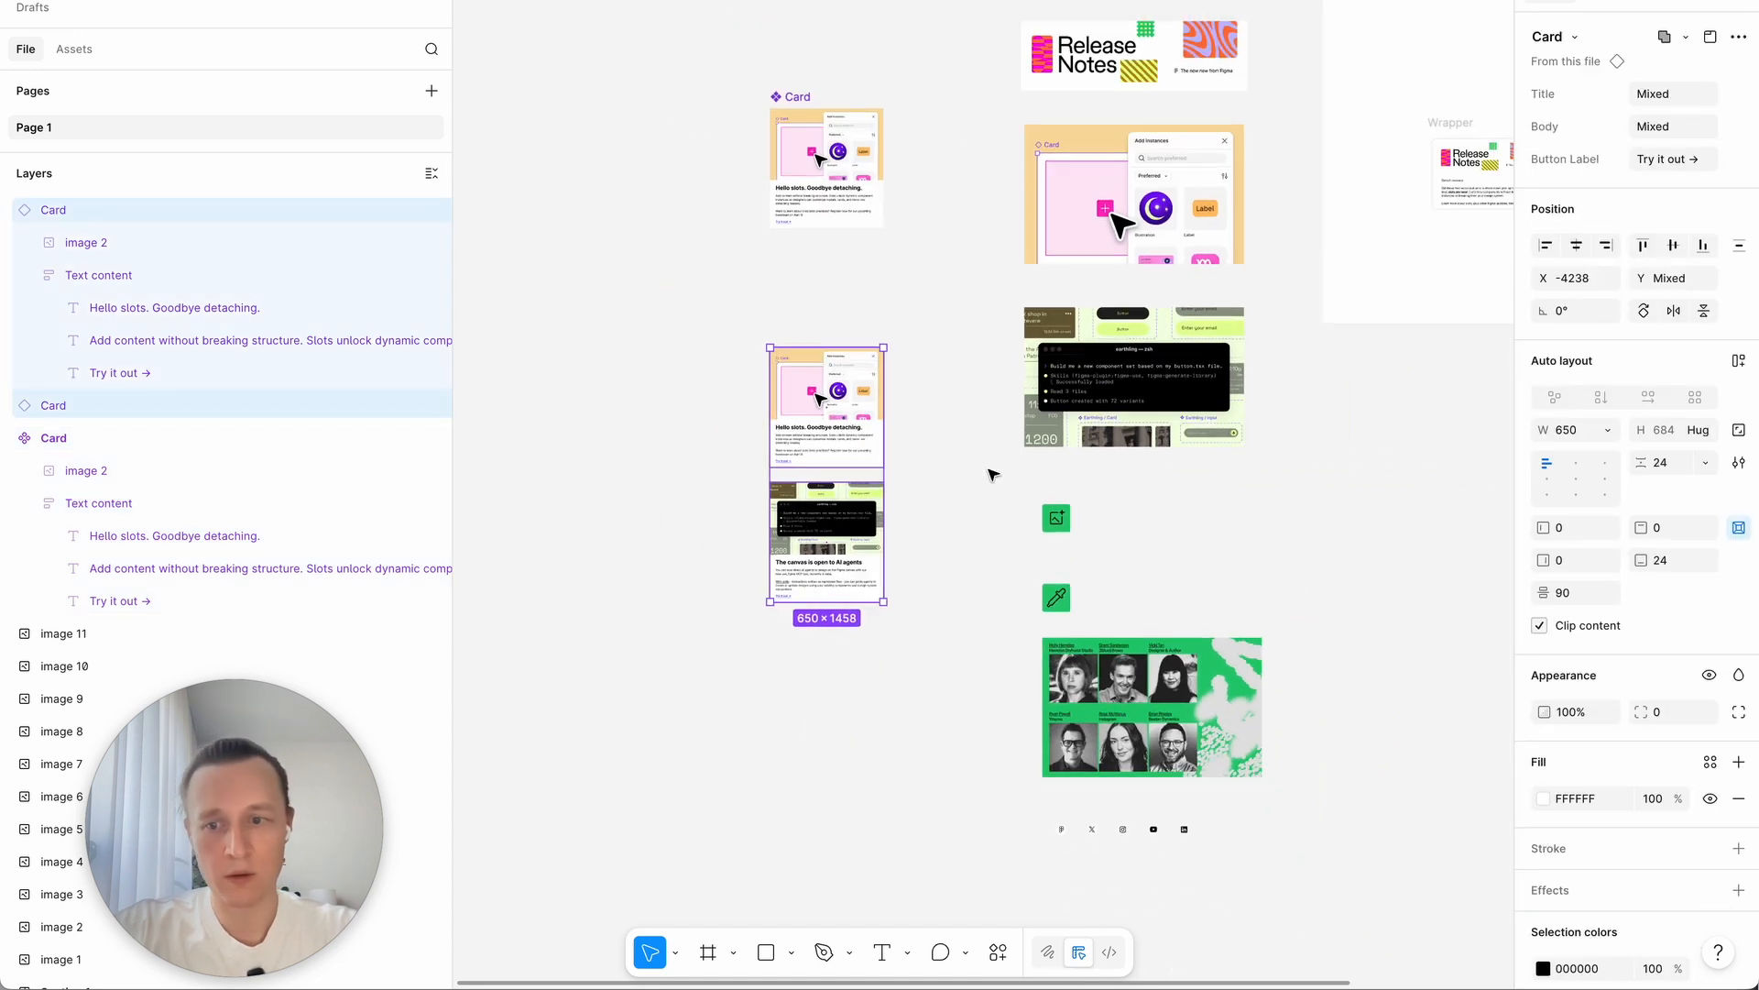
pyautogui.hscroll(5, 989, 471)
pyautogui.moveTo(548, 459); pyautogui.dragTo(1288, 483)
pyautogui.scroll(3, 1276, 479)
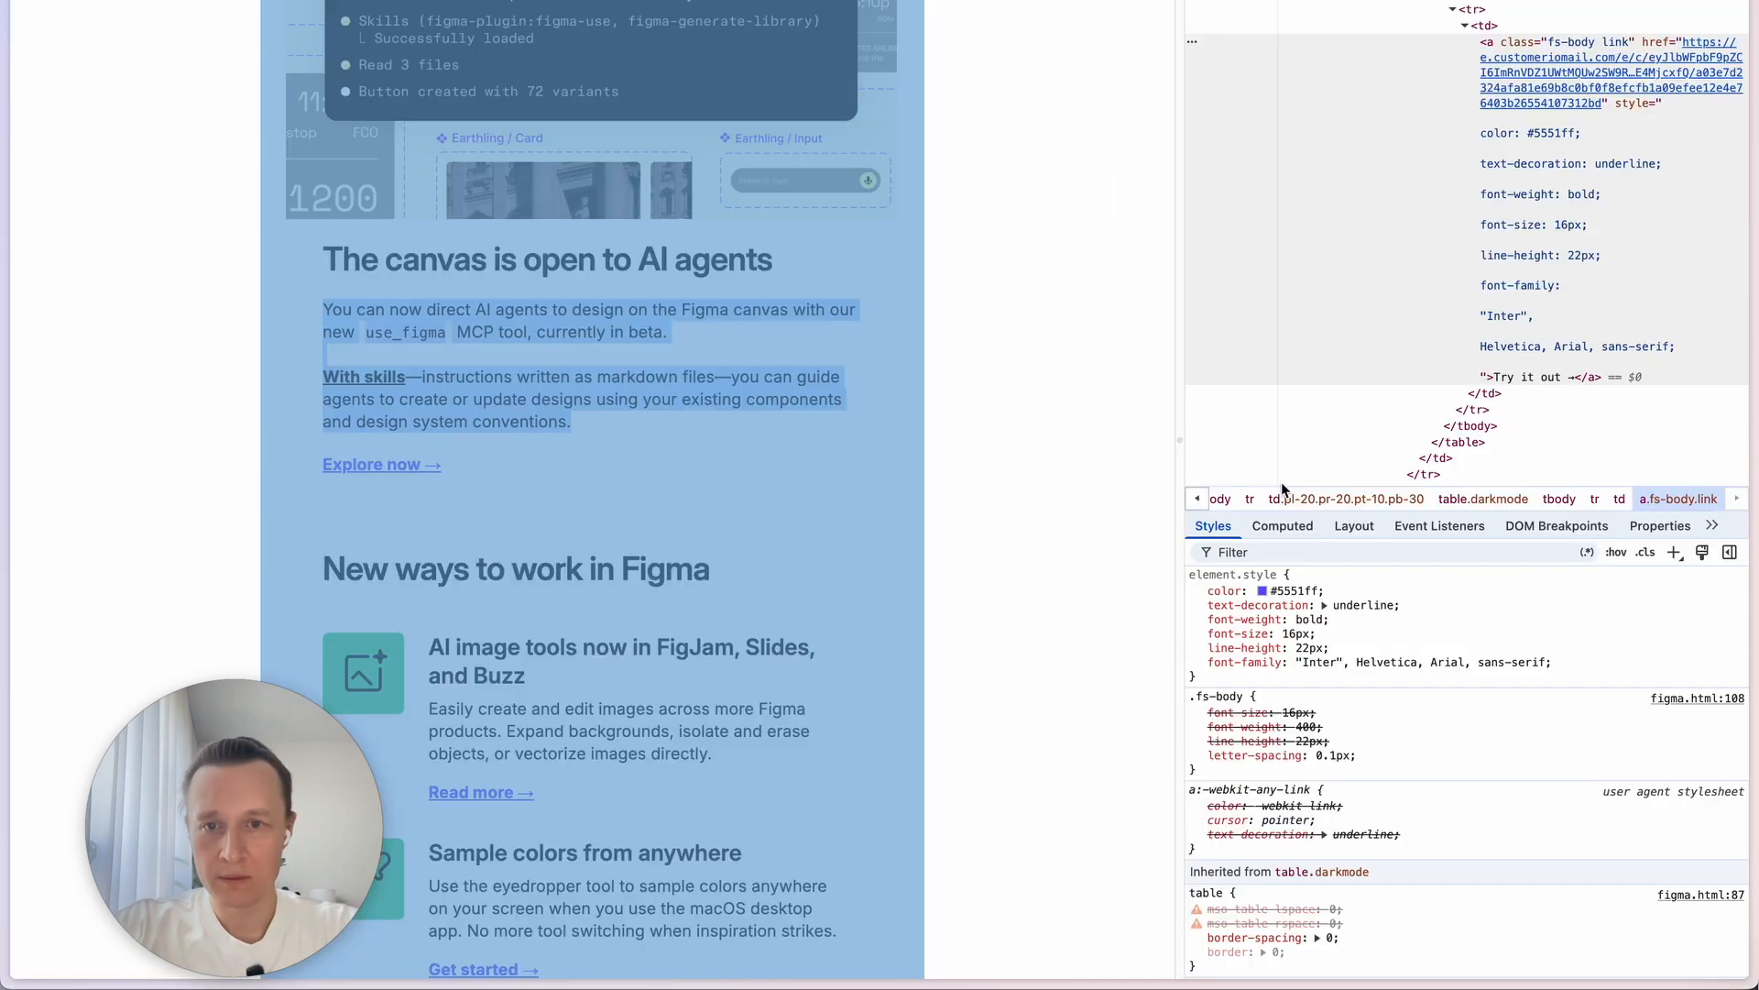
pyautogui.scroll(-5, 1048, 532)
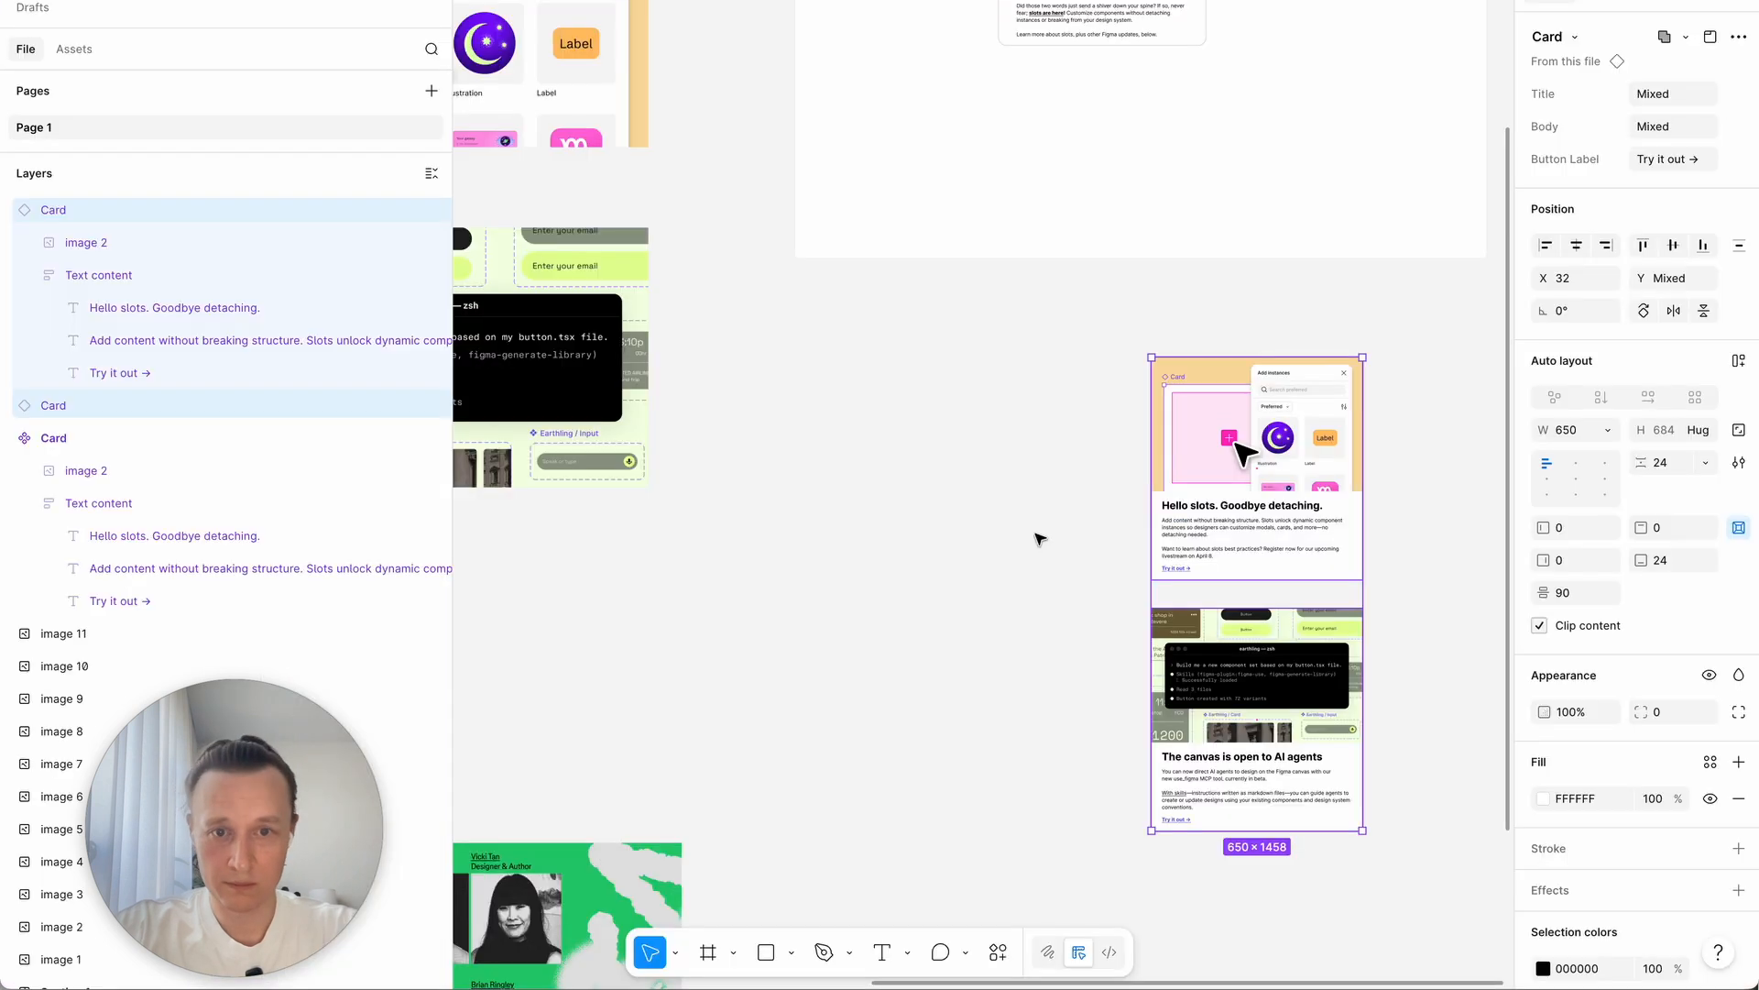
pyautogui.click(950, 558)
# Step: Copy the slots Card instance and the AI agents Card instance into the Wrapper frame, stacked below the Release Notes block
pyautogui.click(1240, 510)
pyautogui.scroll(2, 1246, 515)
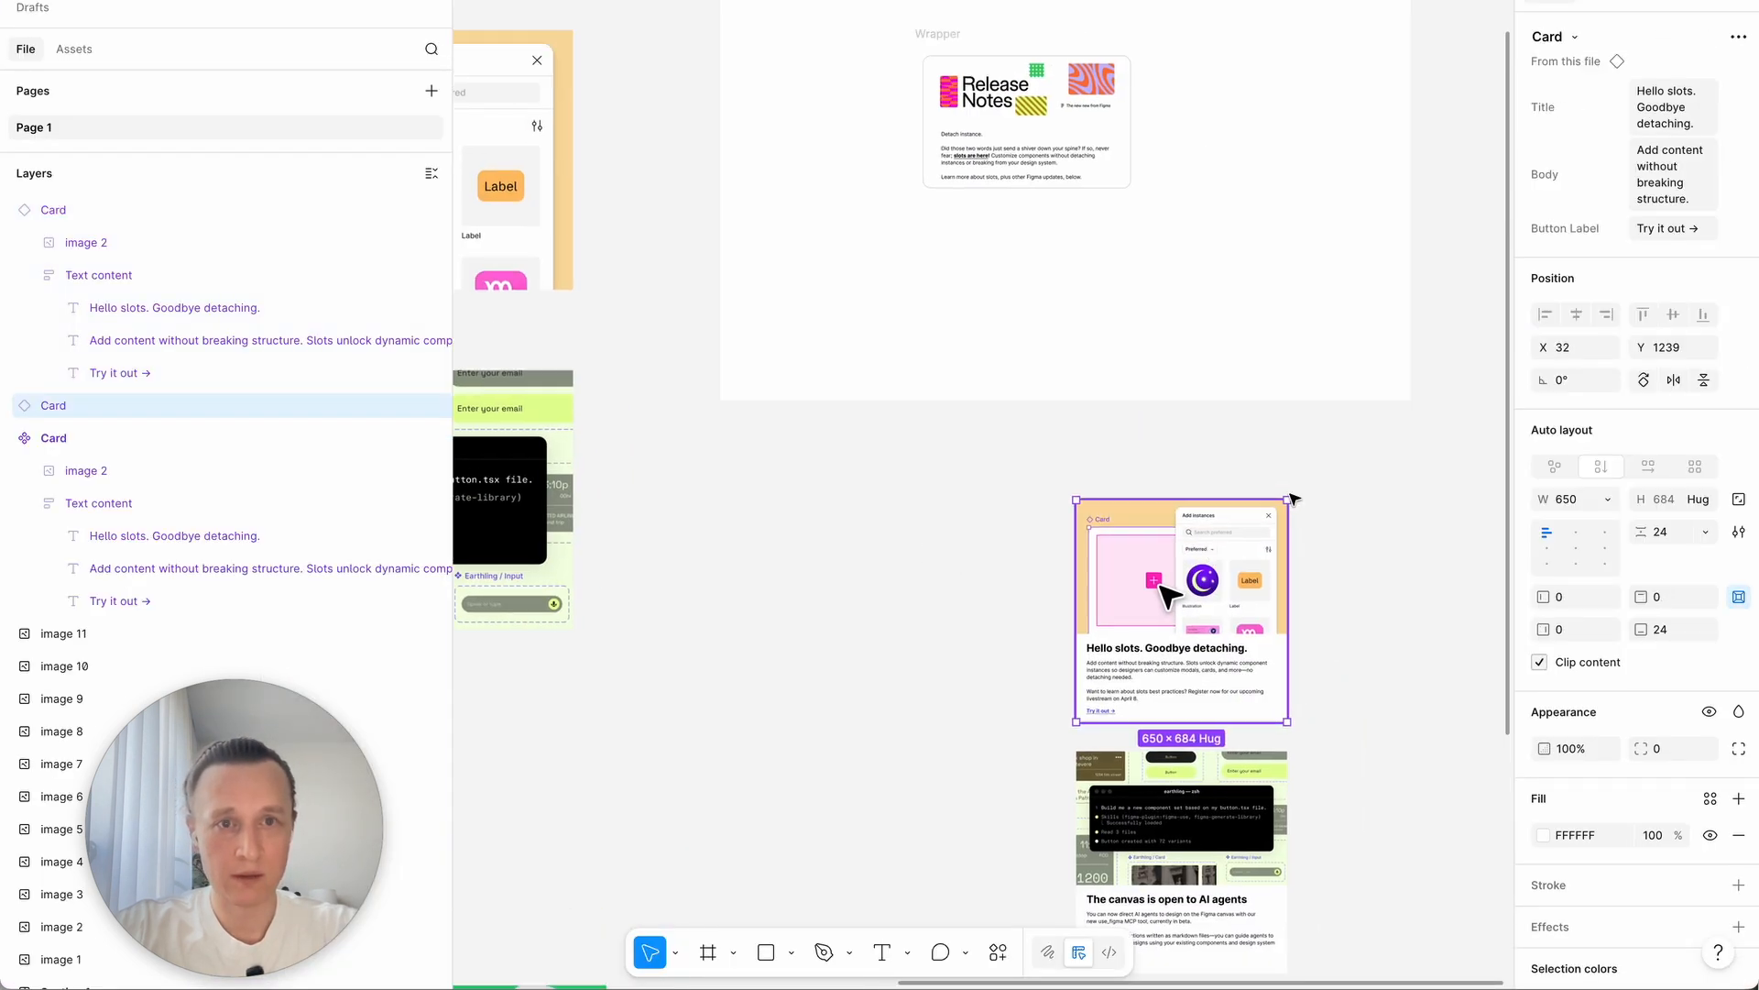
pyautogui.hotkey('ctrl', 'c')
pyautogui.click(939, 34)
pyautogui.hotkey('ctrl', 'v')
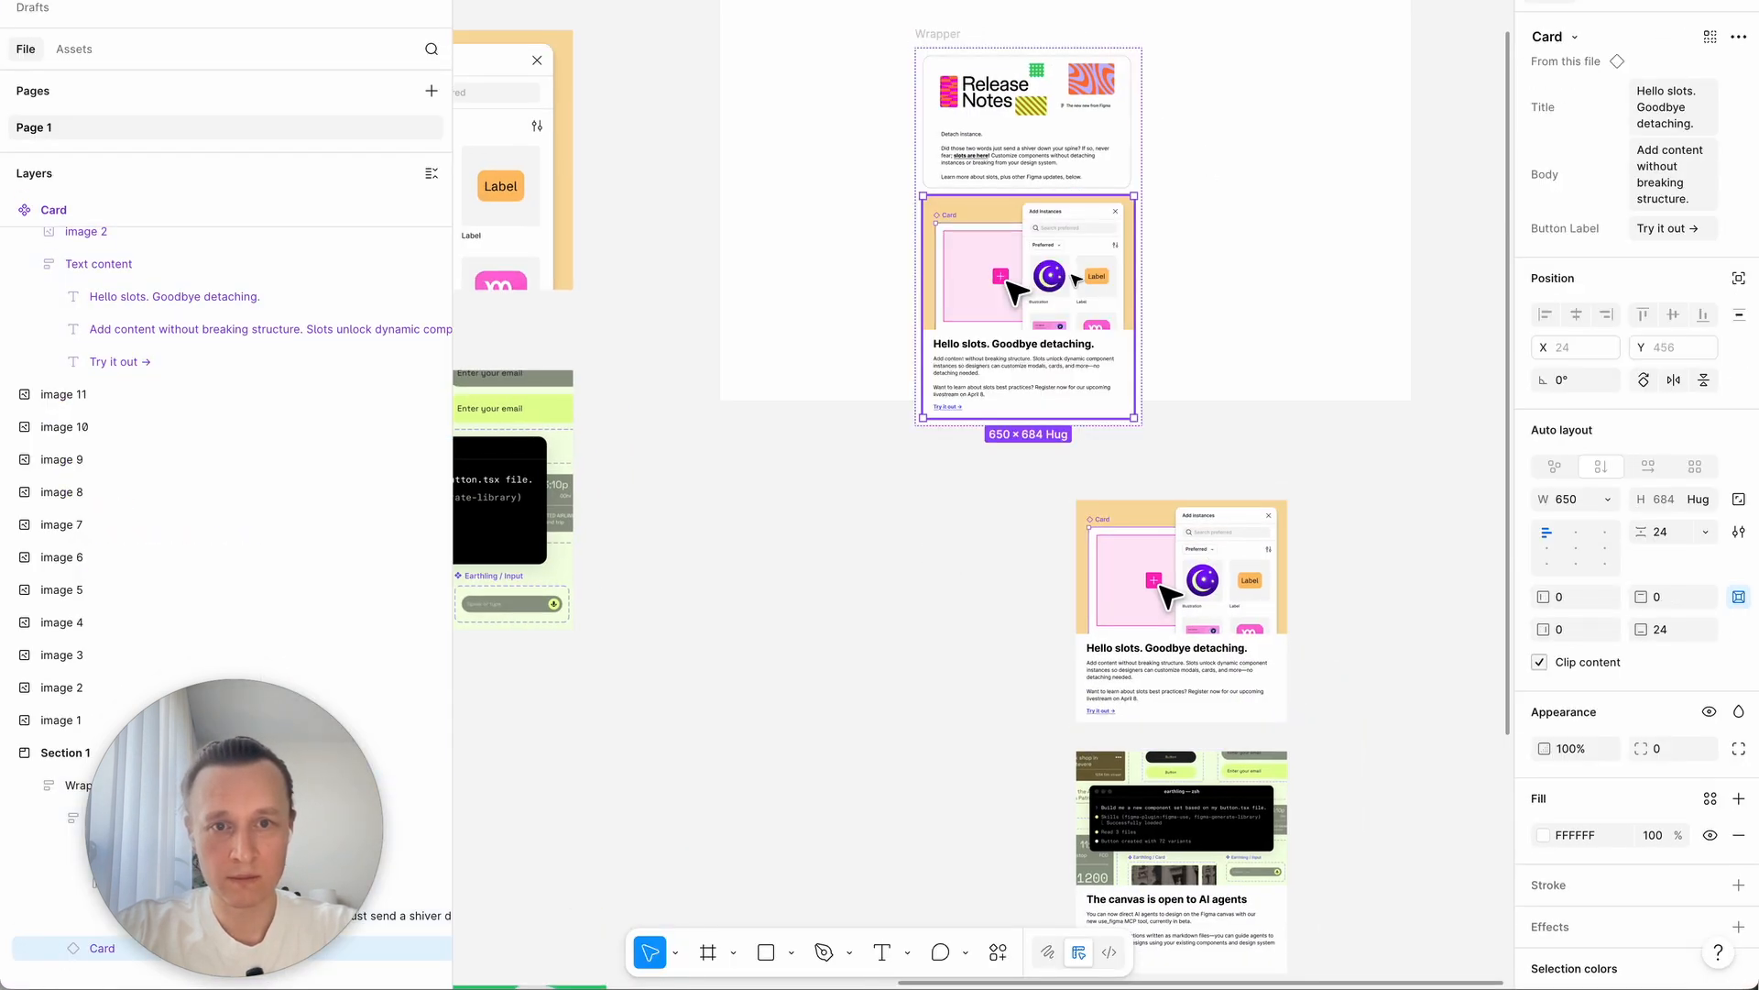
pyautogui.click(1394, 487)
pyautogui.click(1182, 824)
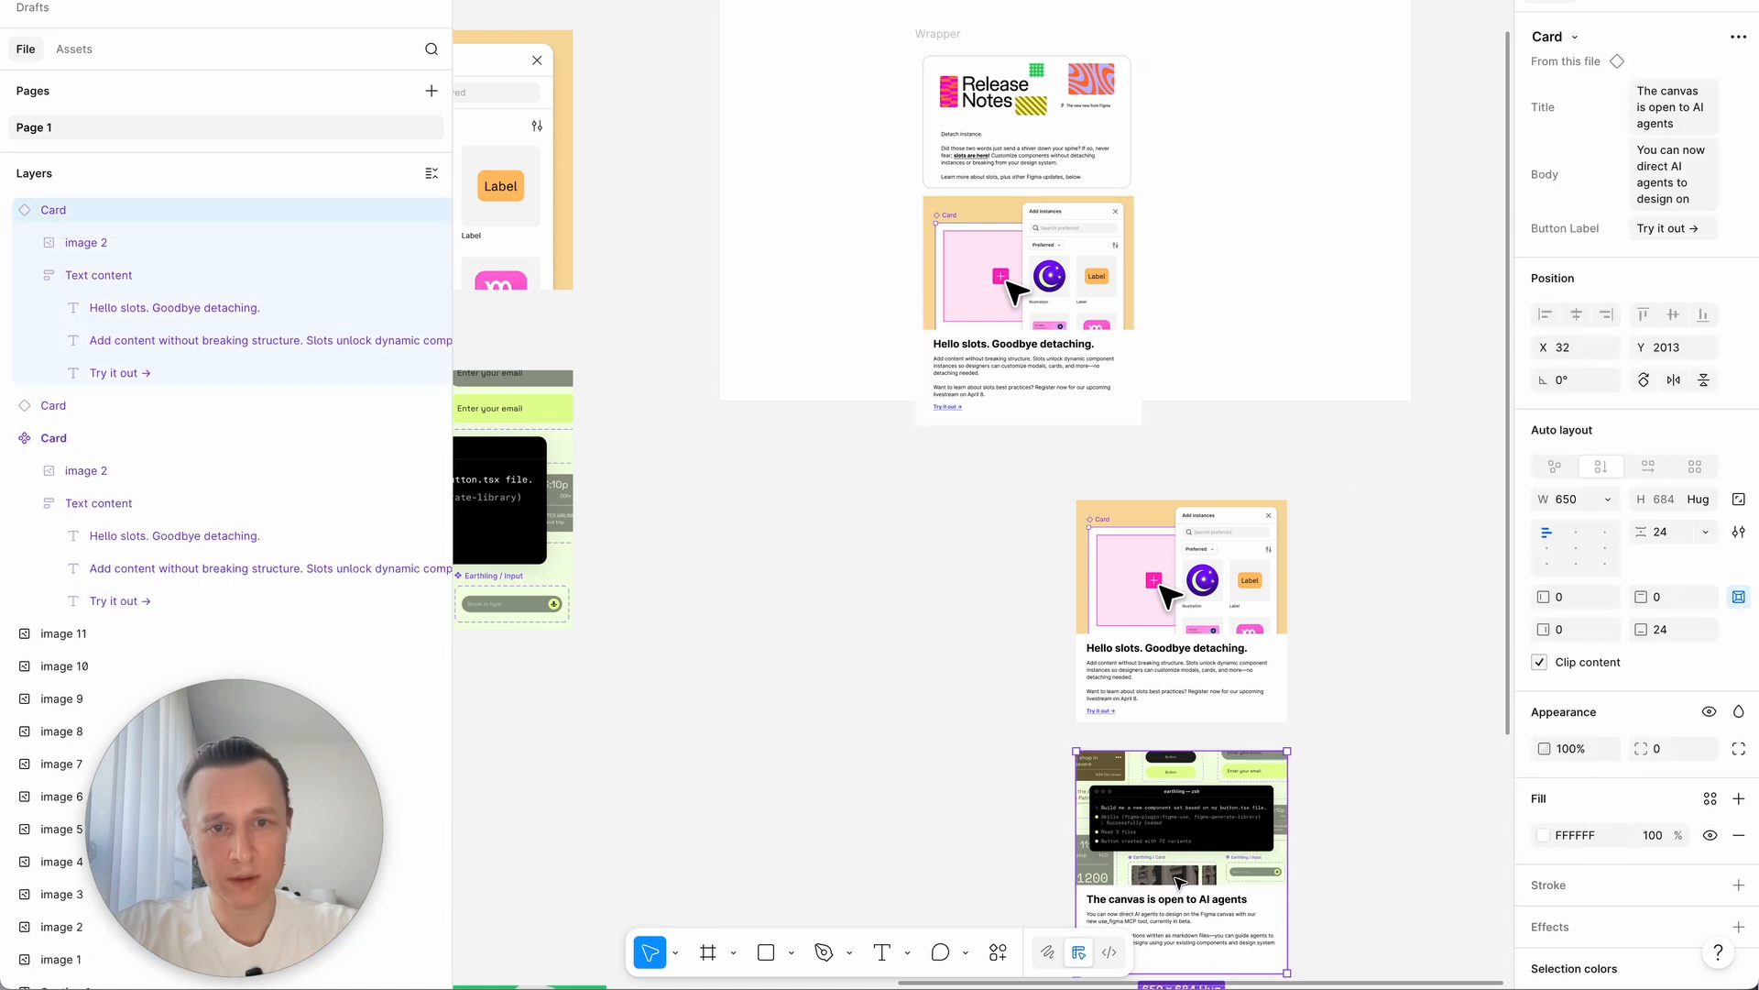
pyautogui.click(941, 34)
pyautogui.hotkey('ctrl', 'v')
# Step: Delete the two original Card instances left outside Section 1
pyautogui.click(1139, 644)
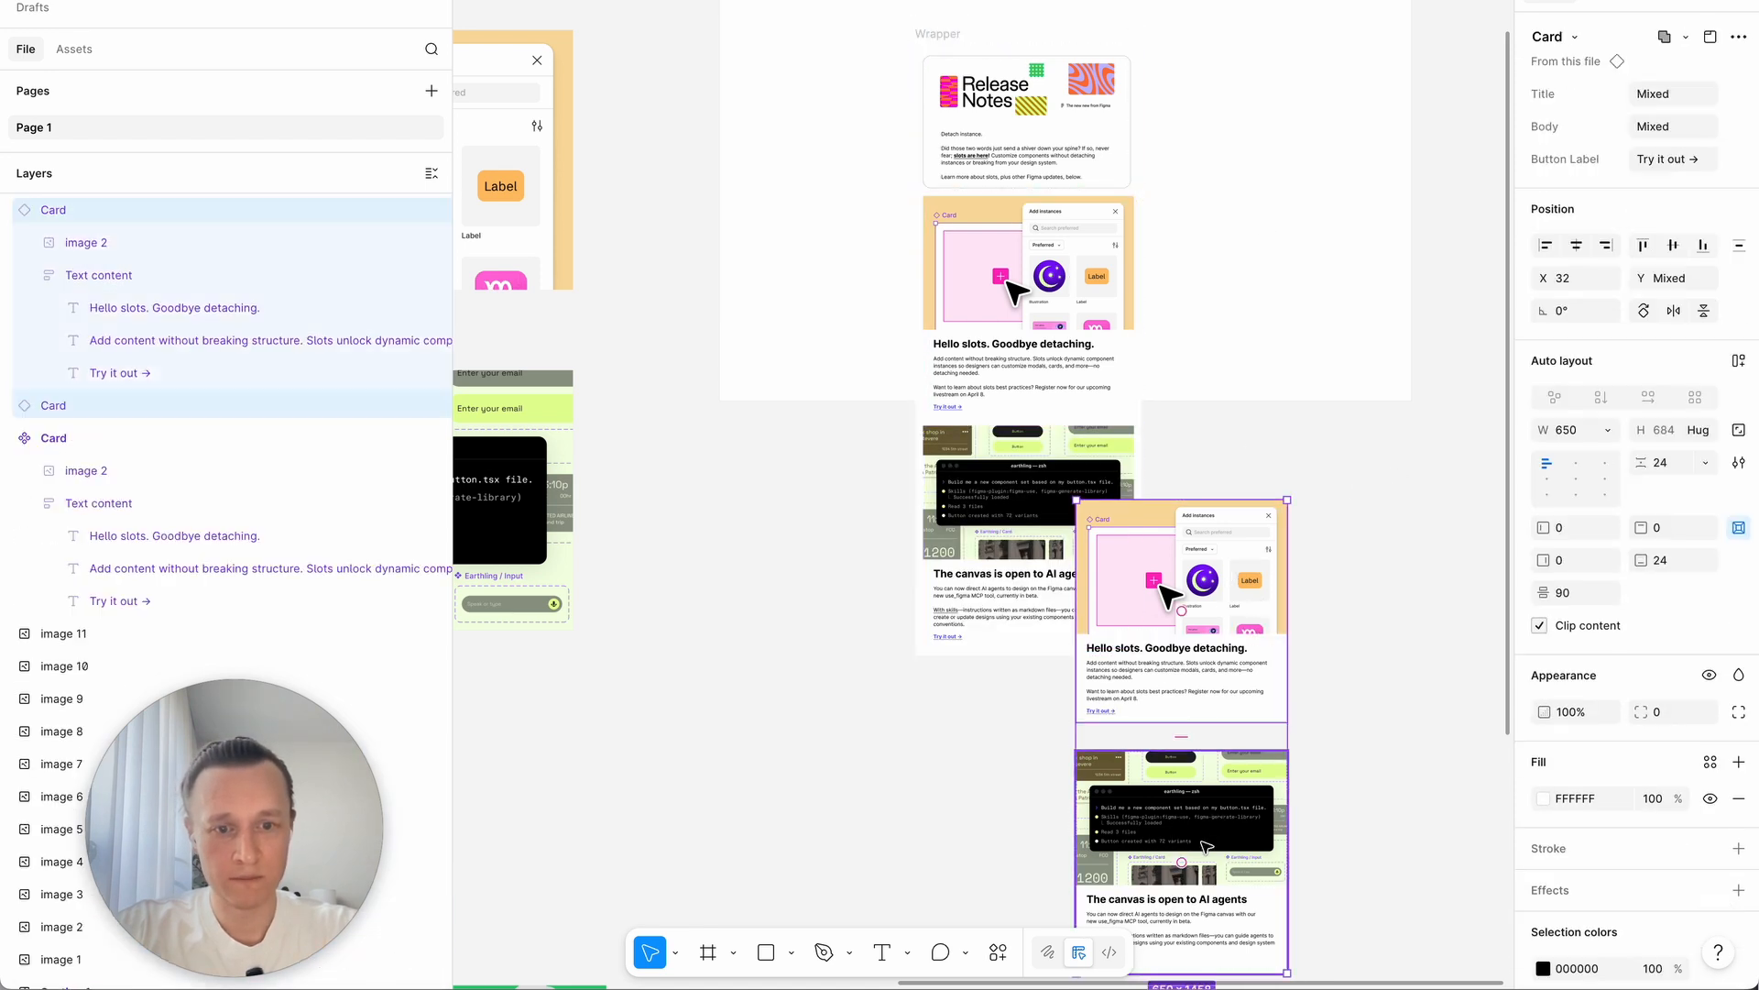
pyautogui.keyDown('shift'); pyautogui.click(1205, 839); pyautogui.keyUp('shift')
pyautogui.scroll(-4, 1204, 844)
pyautogui.moveTo(1242, 829); pyautogui.dragTo(1343, 519)
pyautogui.press('Delete')
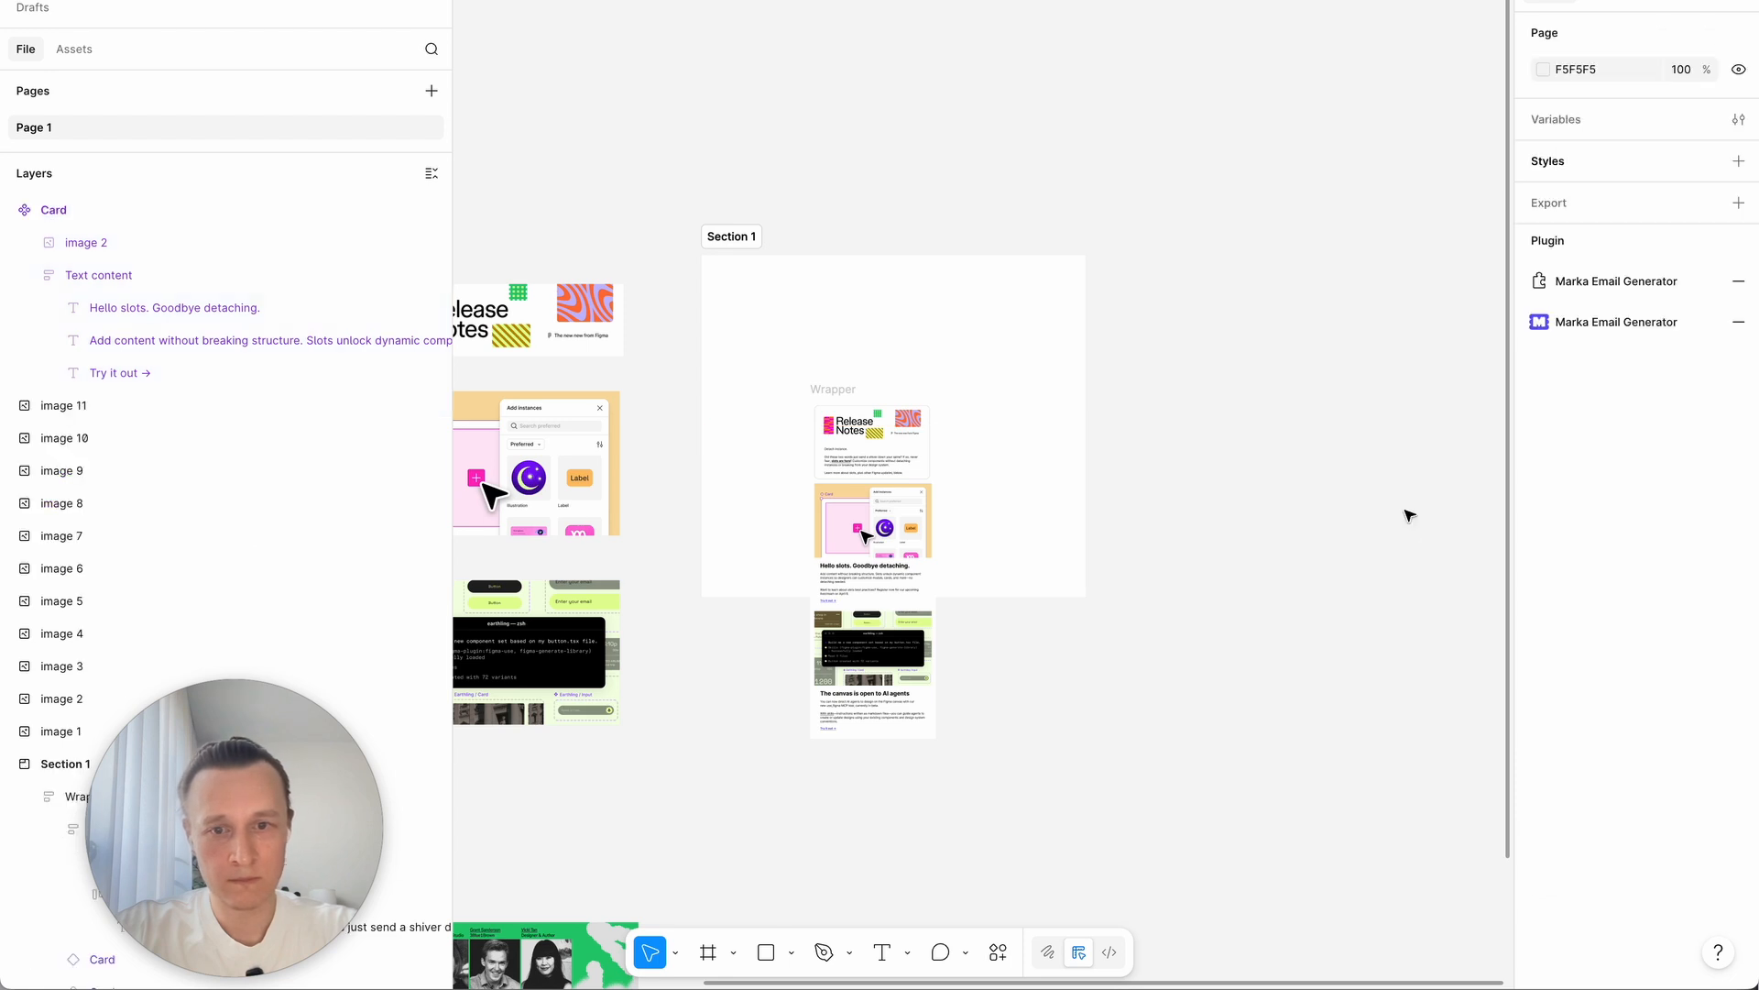
# Step: Extend Section 1 downward so that it encloses the whole Wrapper frame
pyautogui.click(731, 236)
pyautogui.moveTo(757, 597); pyautogui.dragTo(756, 905)
pyautogui.click(882, 363)
# Step: Set the width of both Card instances in the Wrapper to Fill container
pyautogui.click(834, 389)
pyautogui.hotkey('shift', '2')
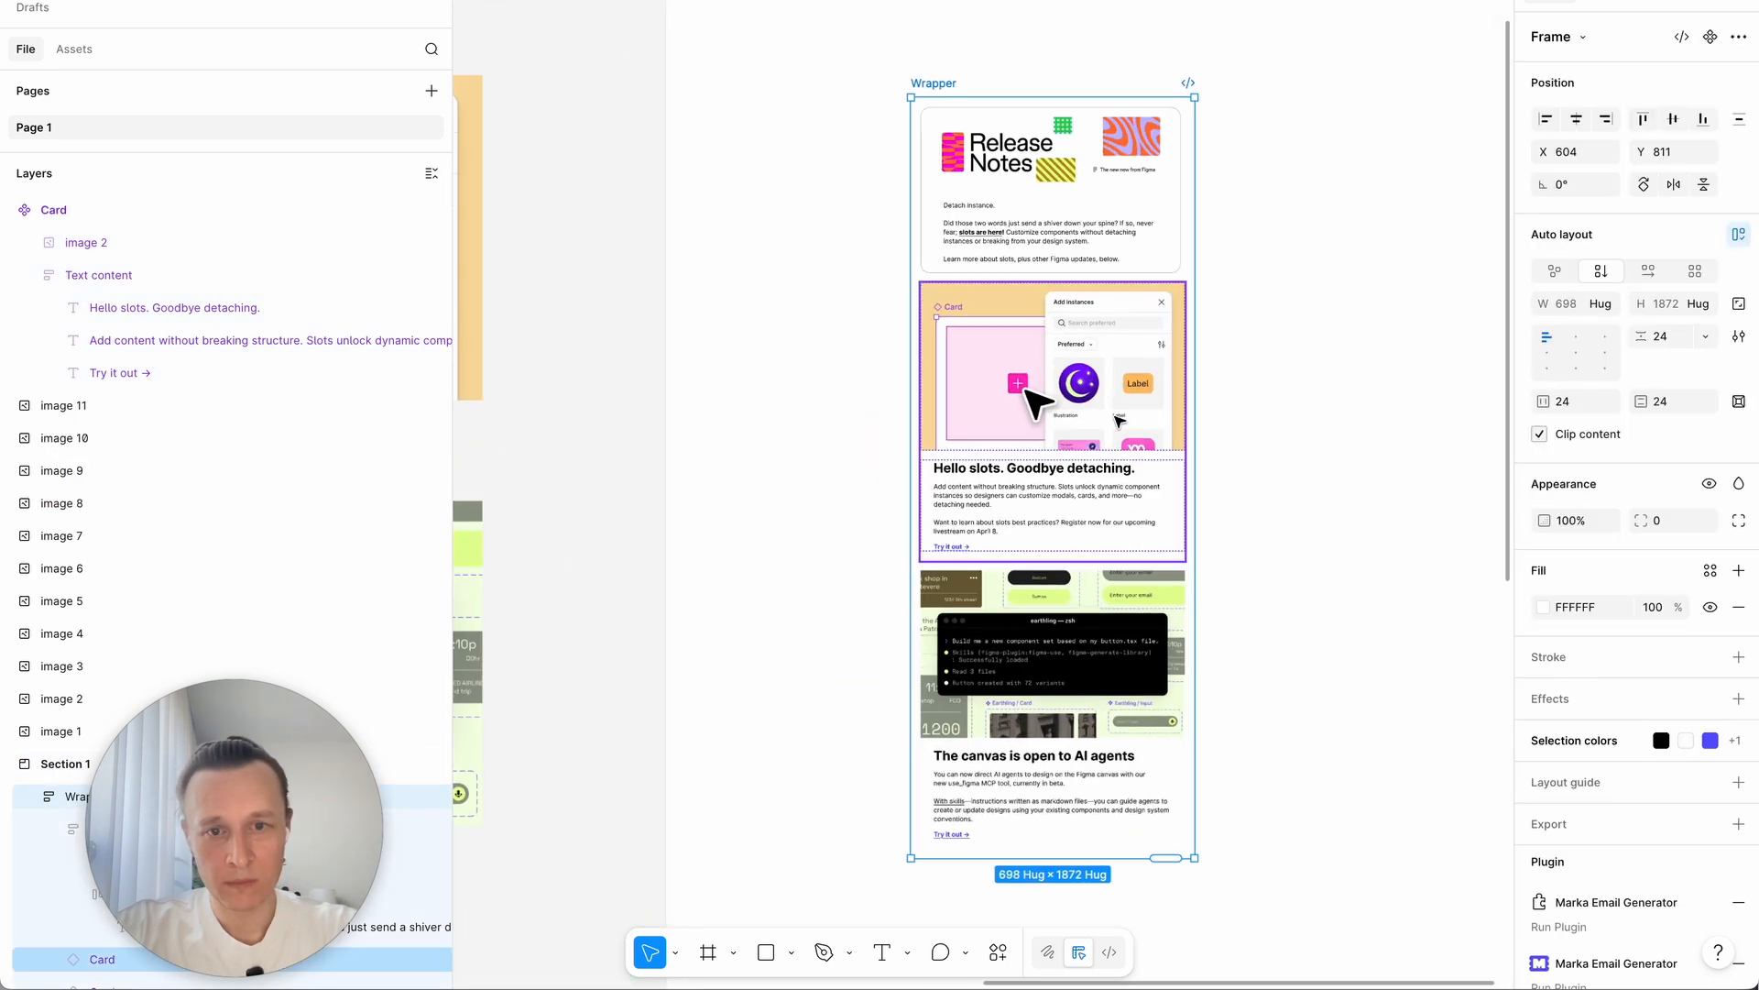
pyautogui.doubleClick(1129, 427)
pyautogui.press('Escape')
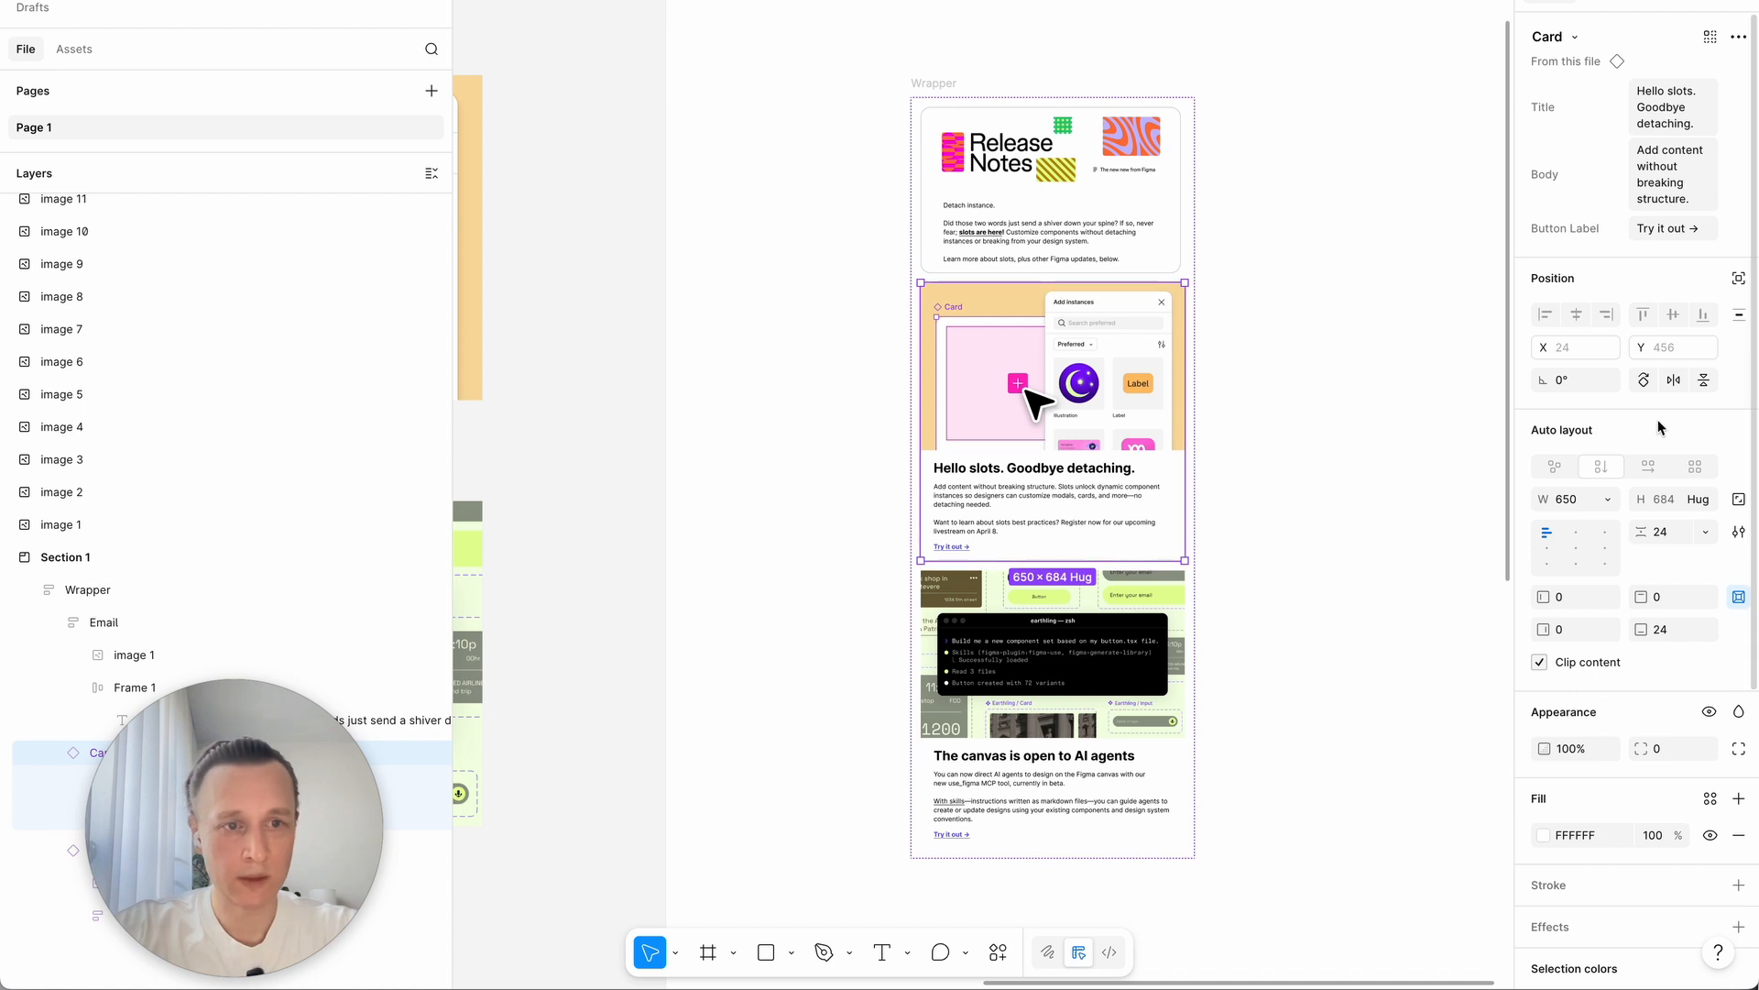
pyautogui.click(1608, 499)
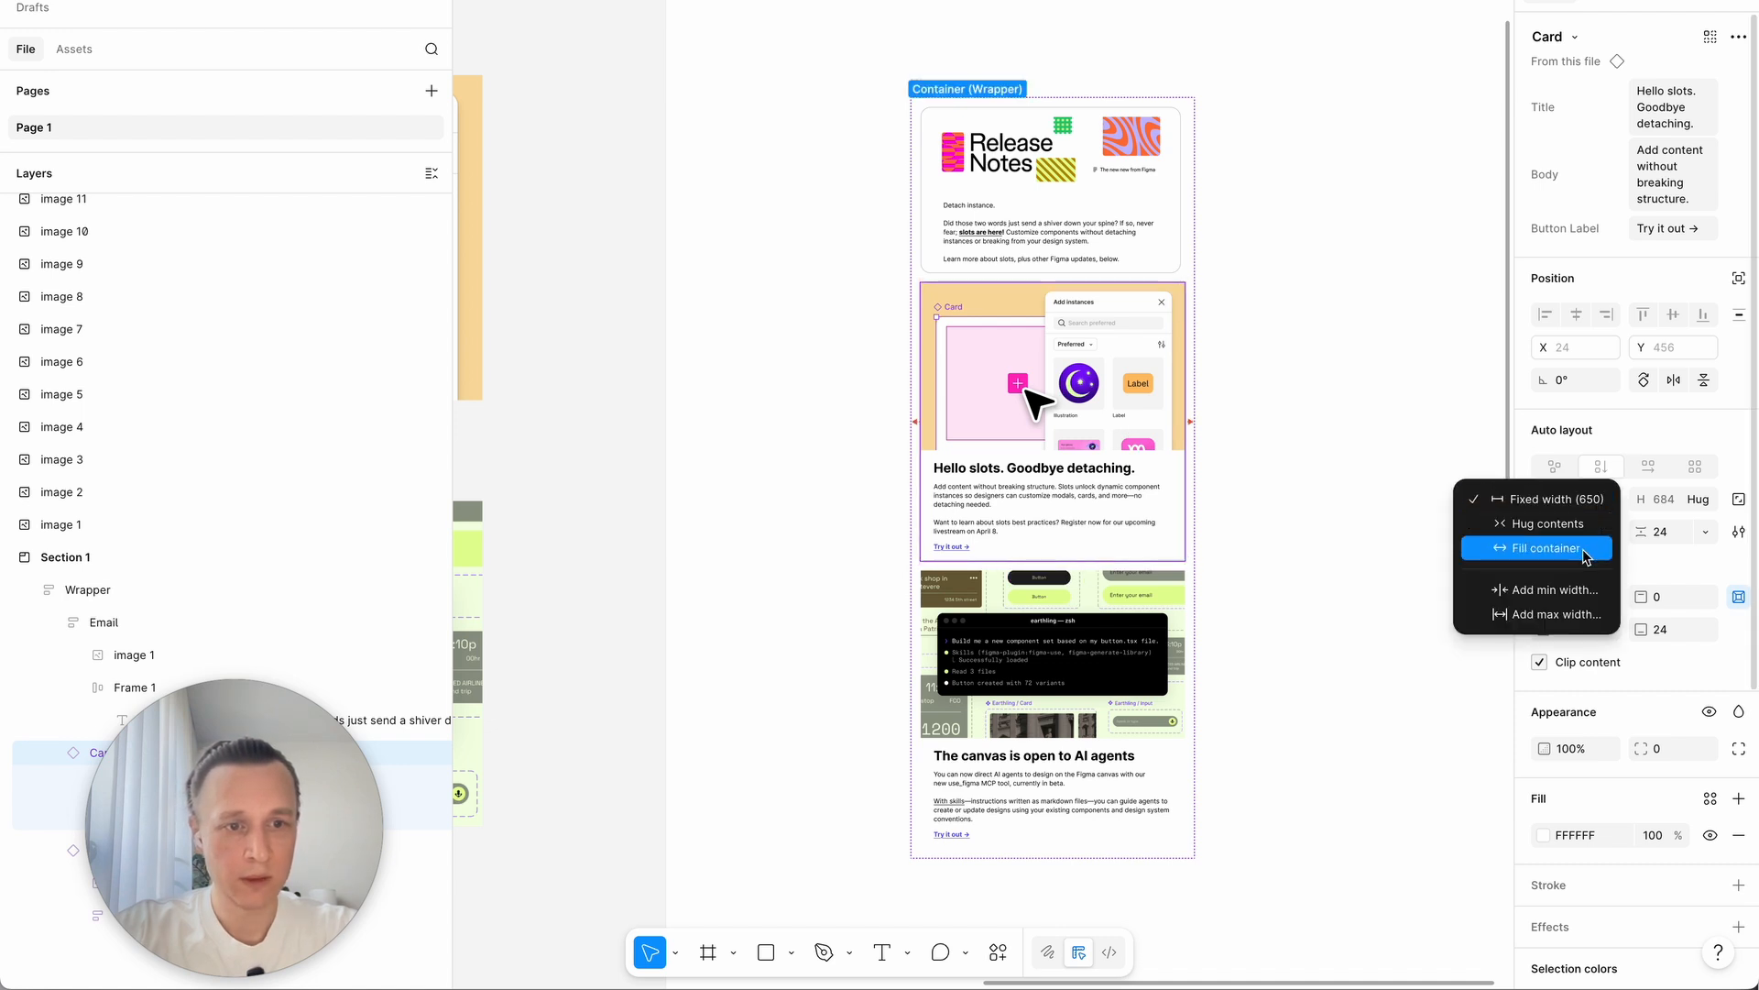
pyautogui.press('Escape')
pyautogui.press('Tab')
pyautogui.click(1612, 497)
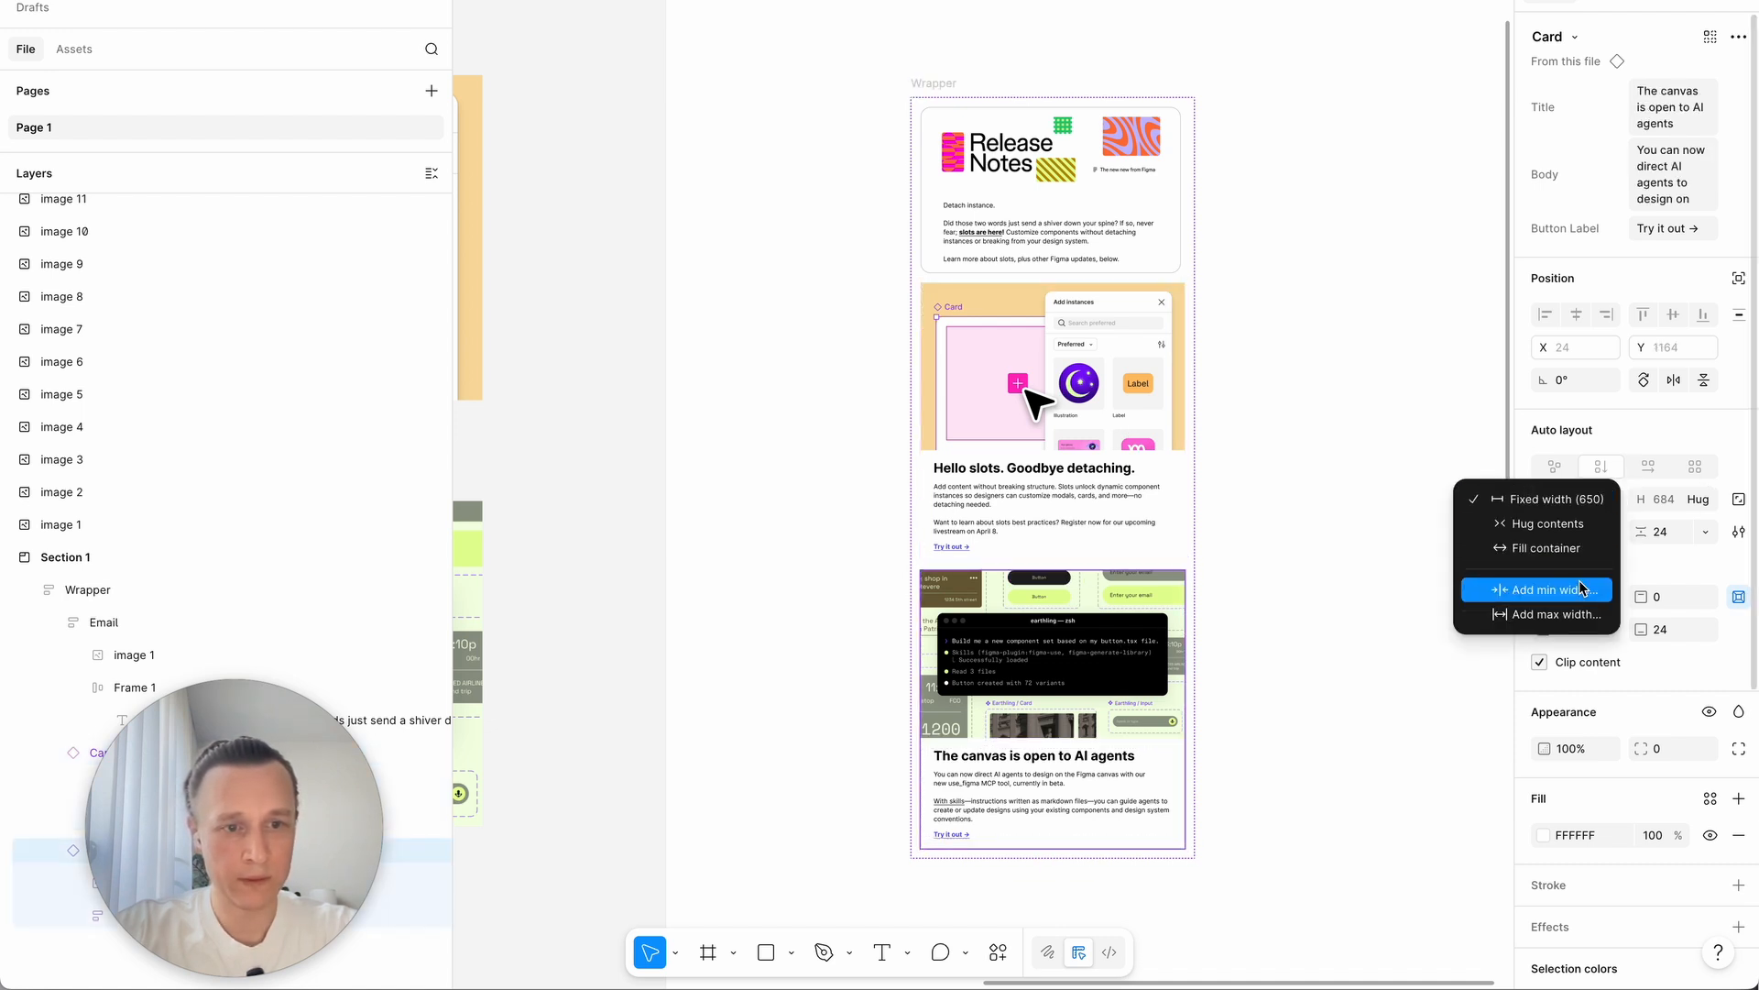
pyautogui.click(1584, 546)
pyautogui.click(1394, 455)
# Step: Change the Wrapper frame's width from hugging its contents to a fixed 650
pyautogui.click(1023, 140)
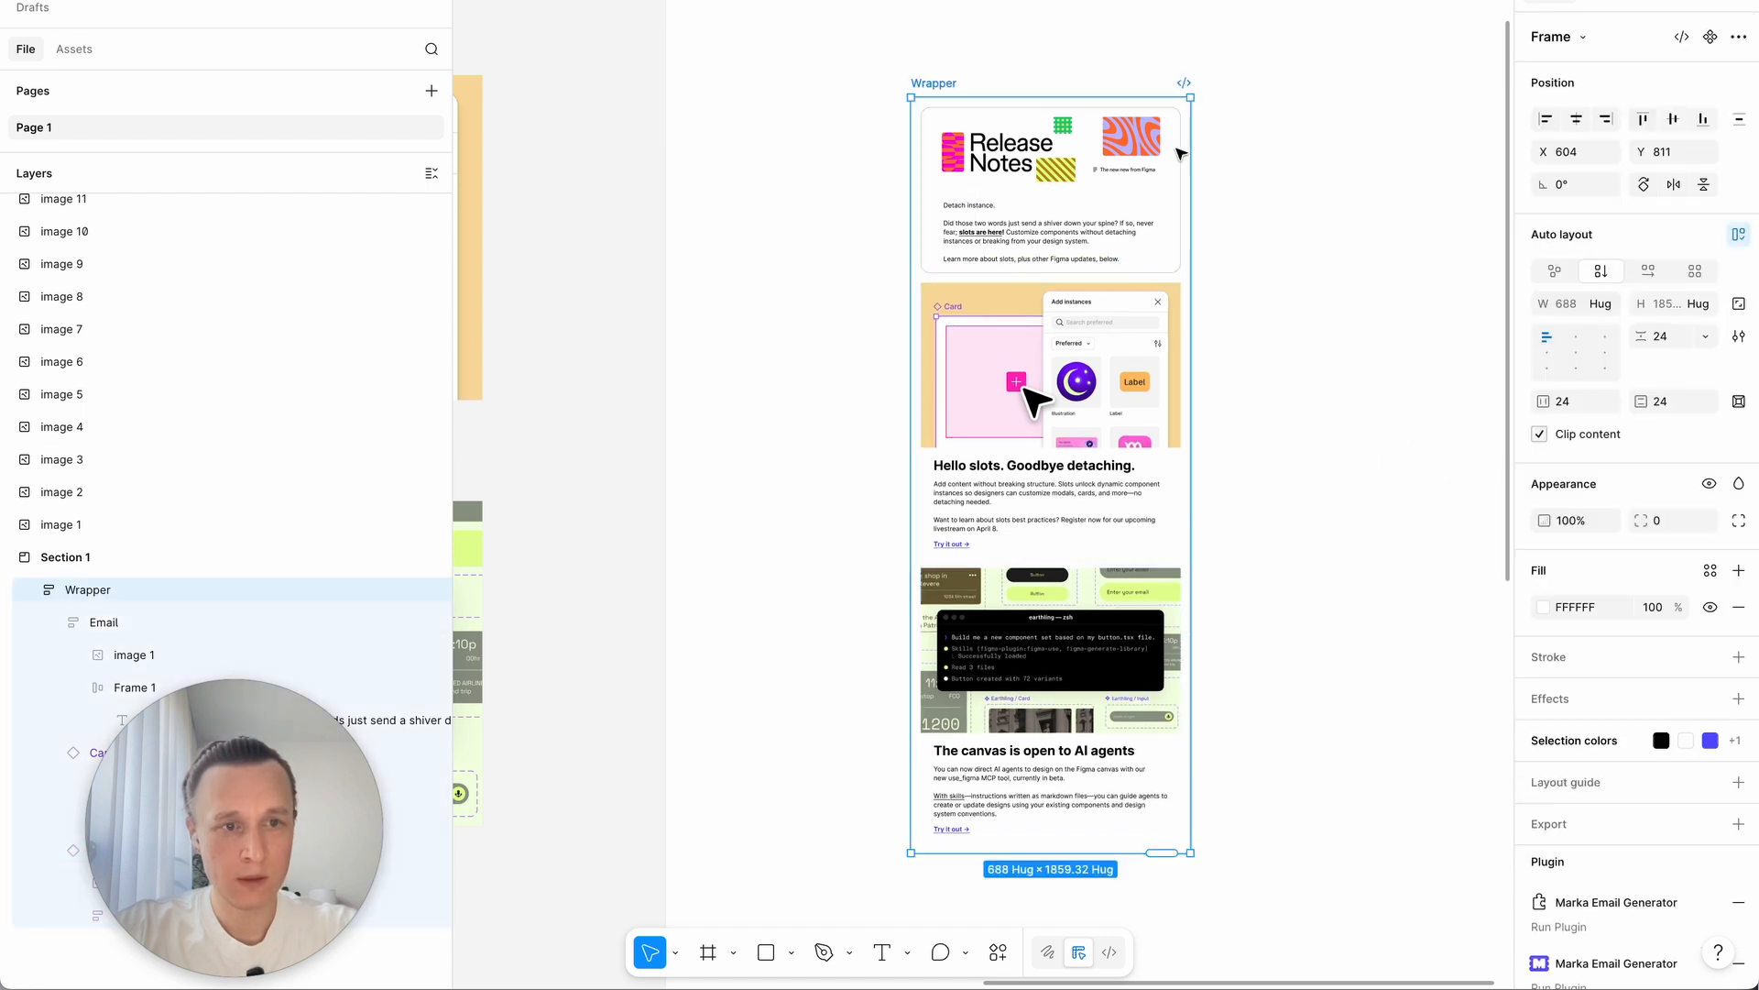
pyautogui.click(1569, 312)
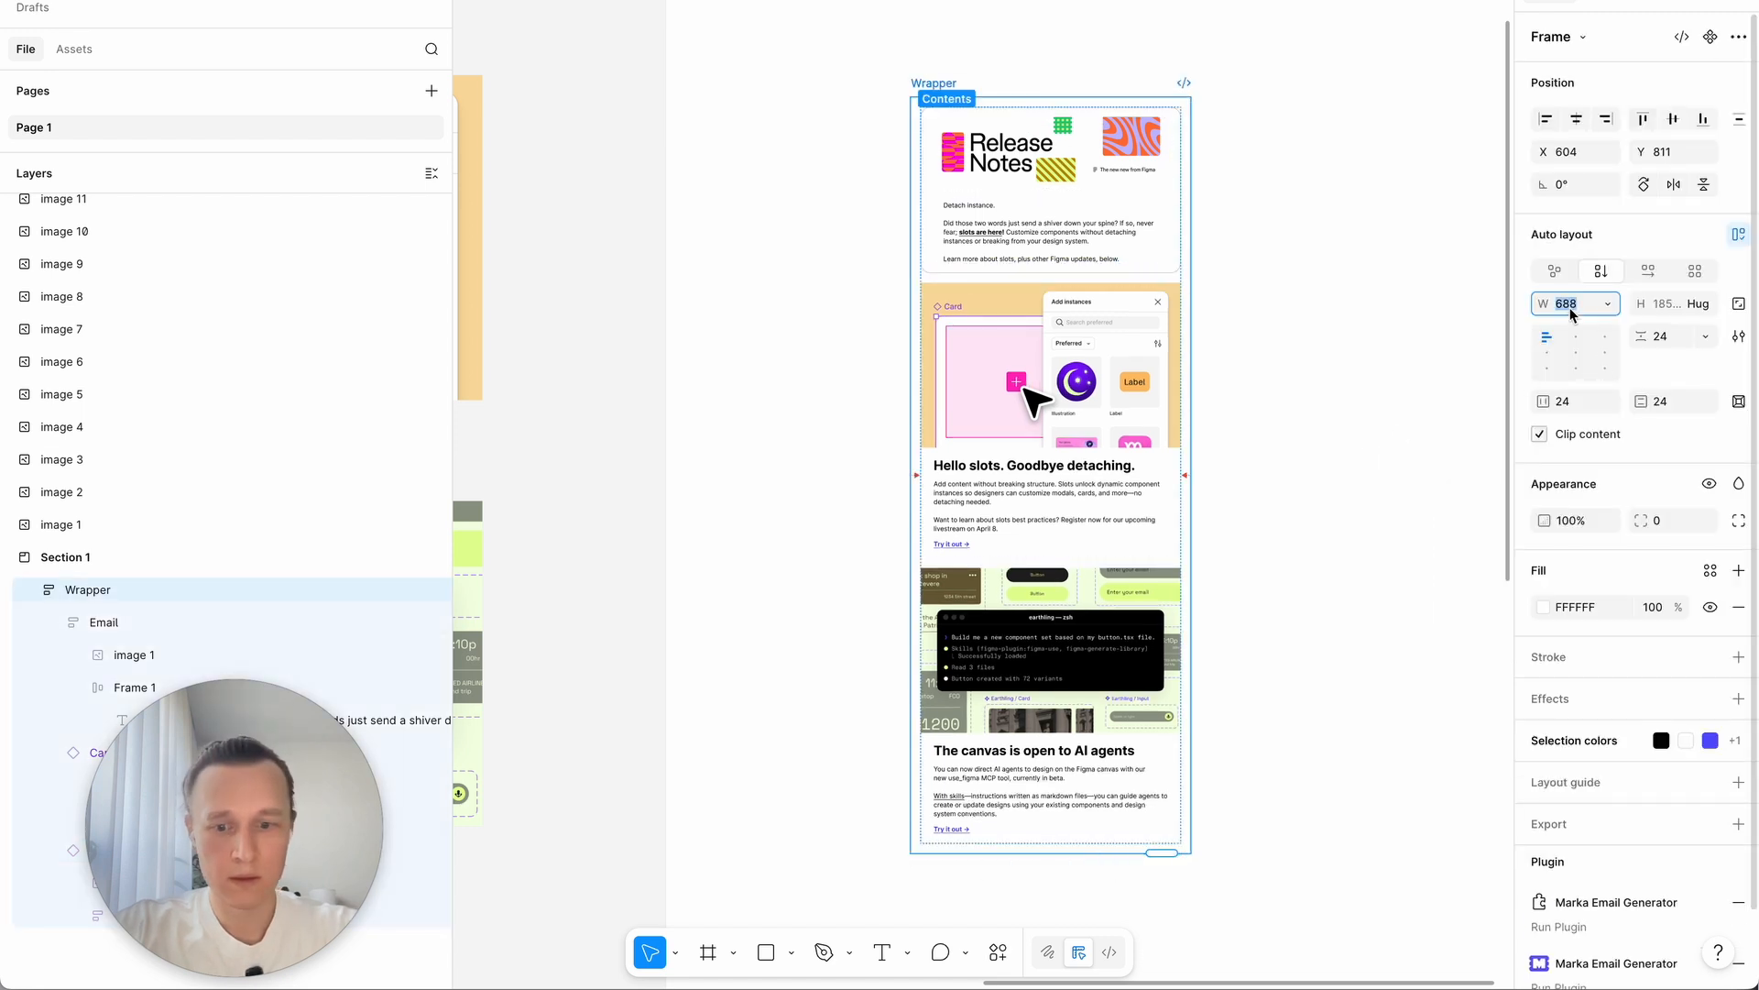
pyautogui.write('640')
pyautogui.press('Return')
pyautogui.click(1270, 590)
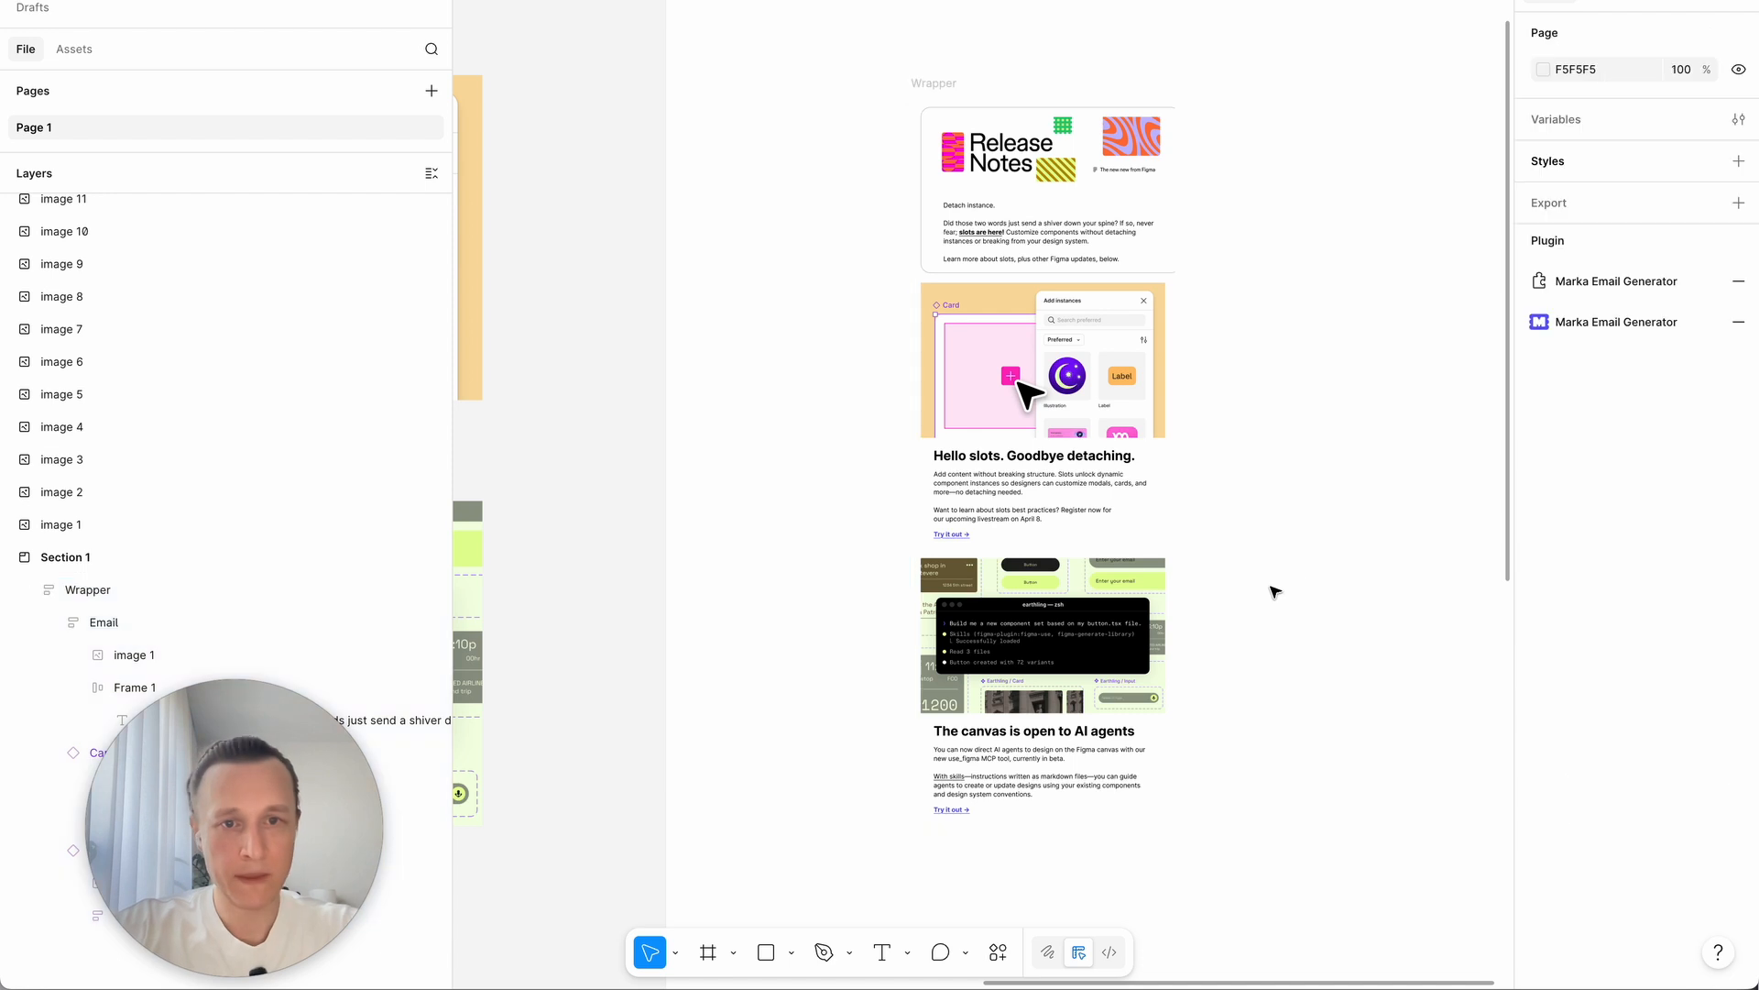
# Step: Cut both Card instances from the Wrapper and paste them inside the Email frame below the intro text
pyautogui.hscroll(3, 1274, 591)
pyautogui.scroll(-2, 1272, 589)
pyautogui.click(881, 346)
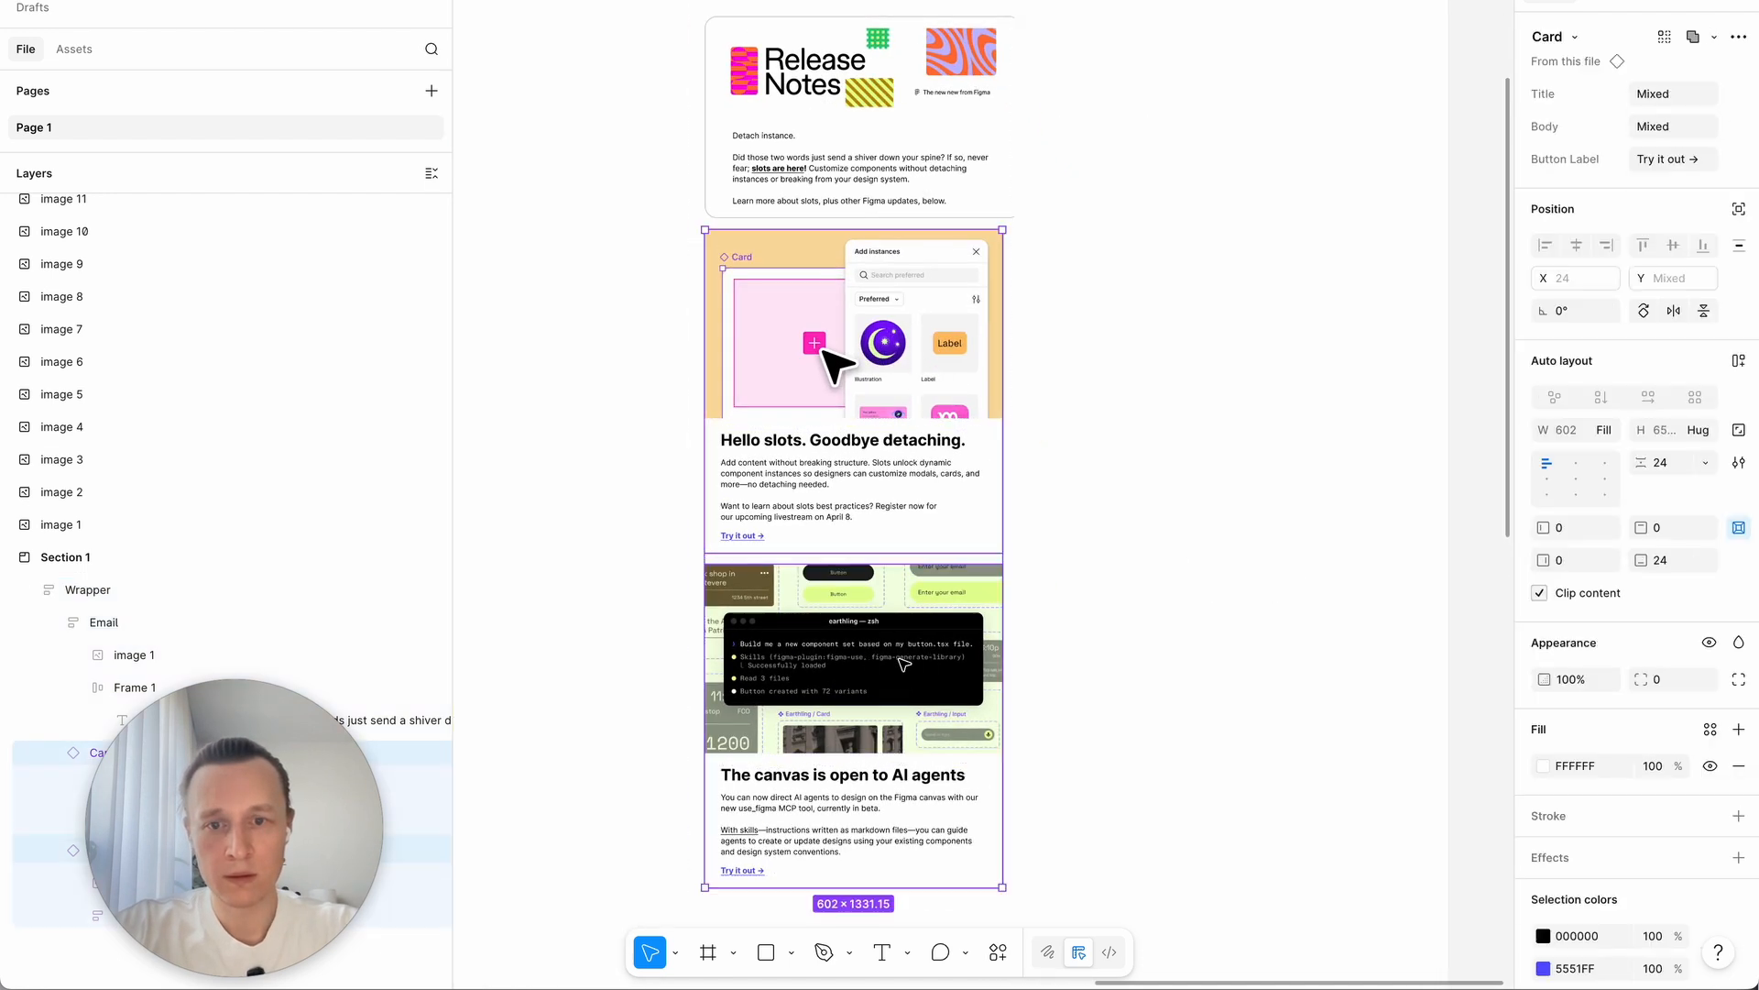
pyautogui.click(888, 173)
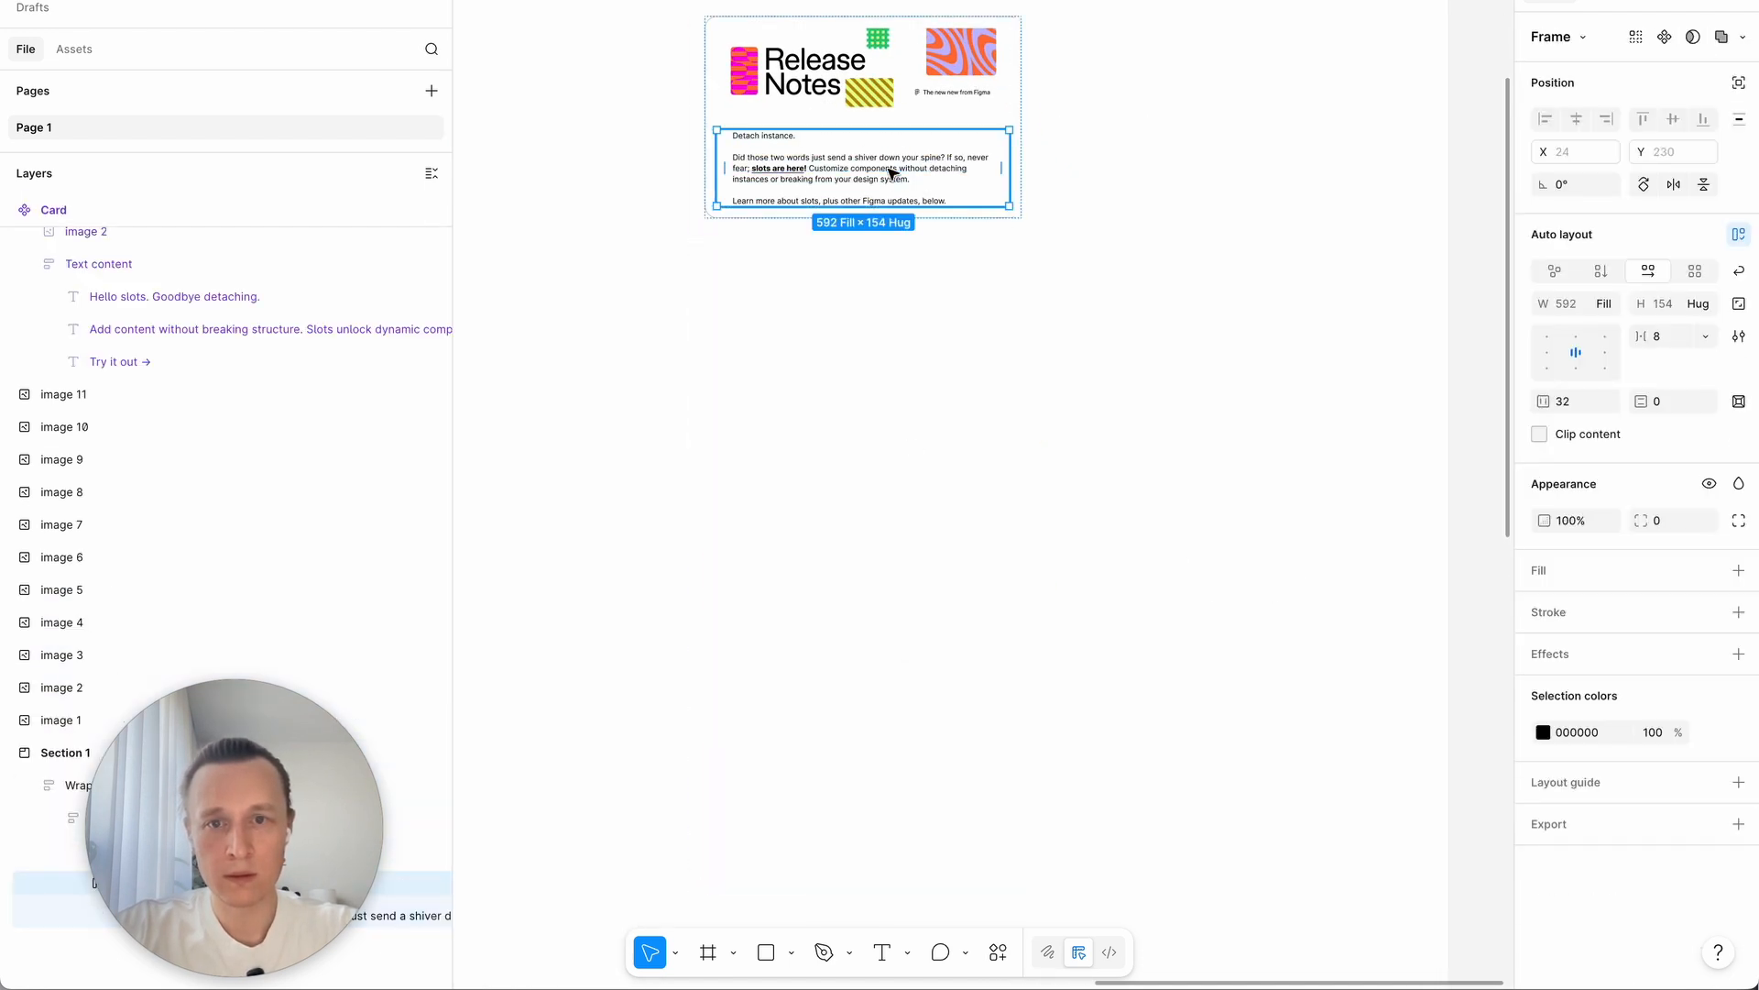
pyautogui.hotkey('shift', 'Return')
pyautogui.hotkey('ctrl', 'v')
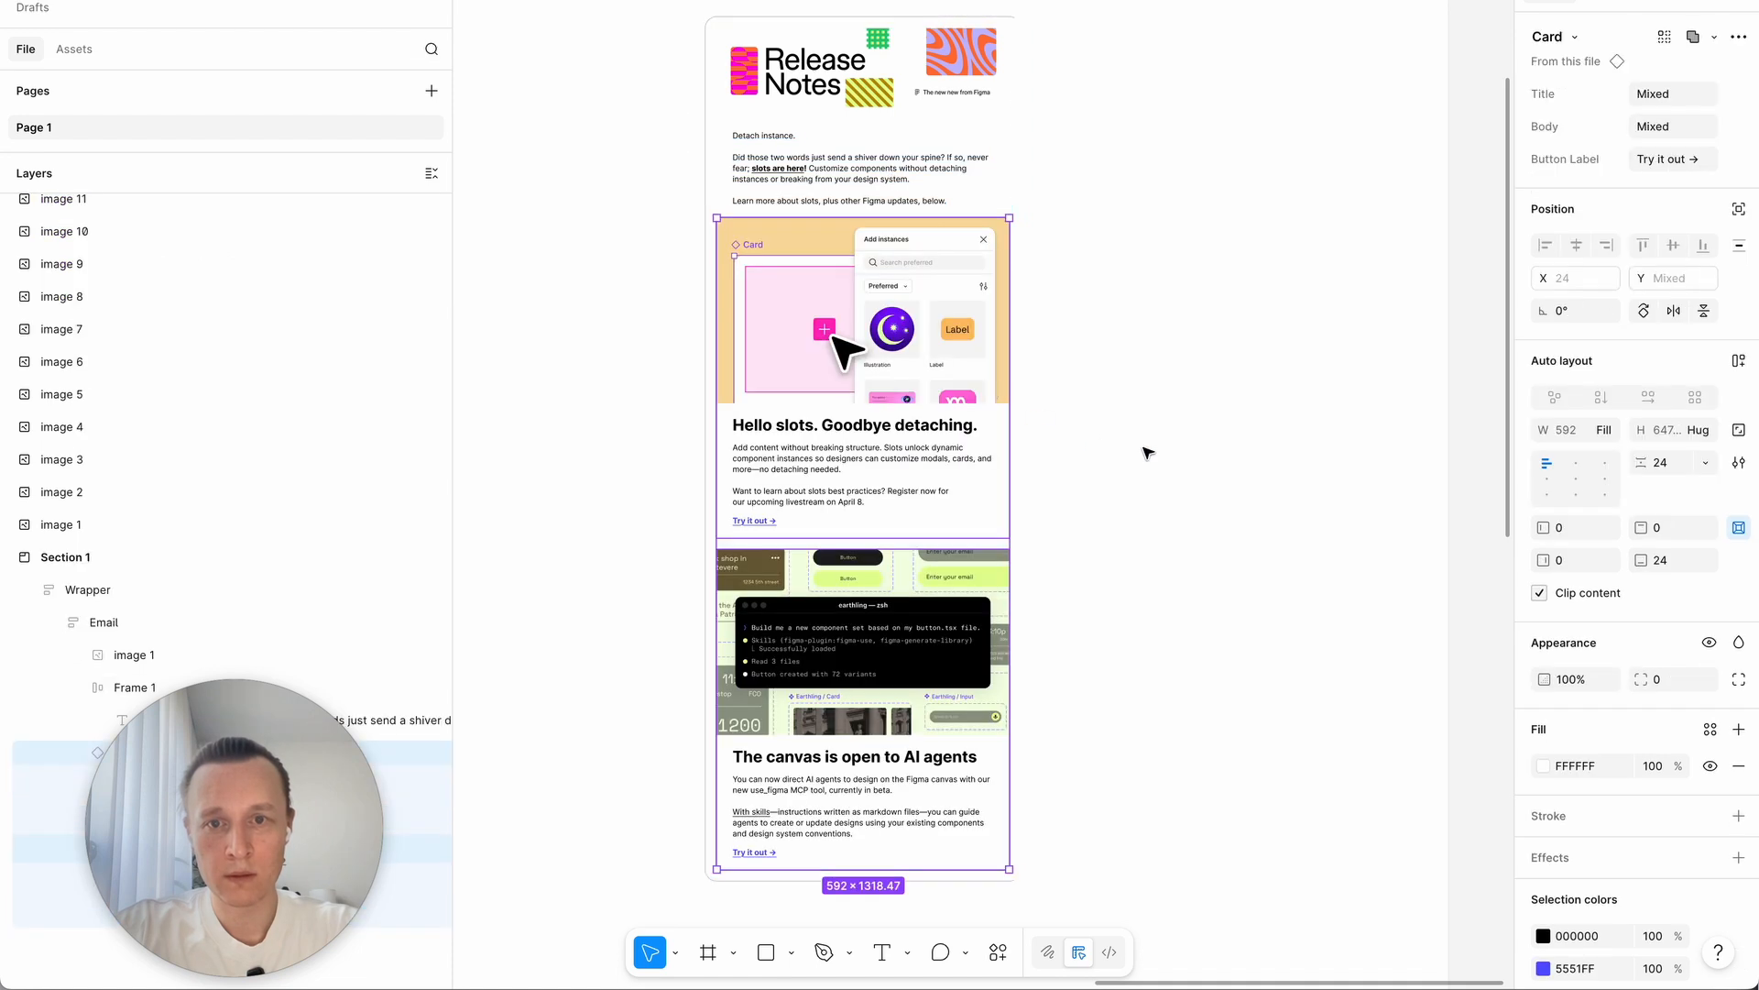
pyautogui.click(1313, 438)
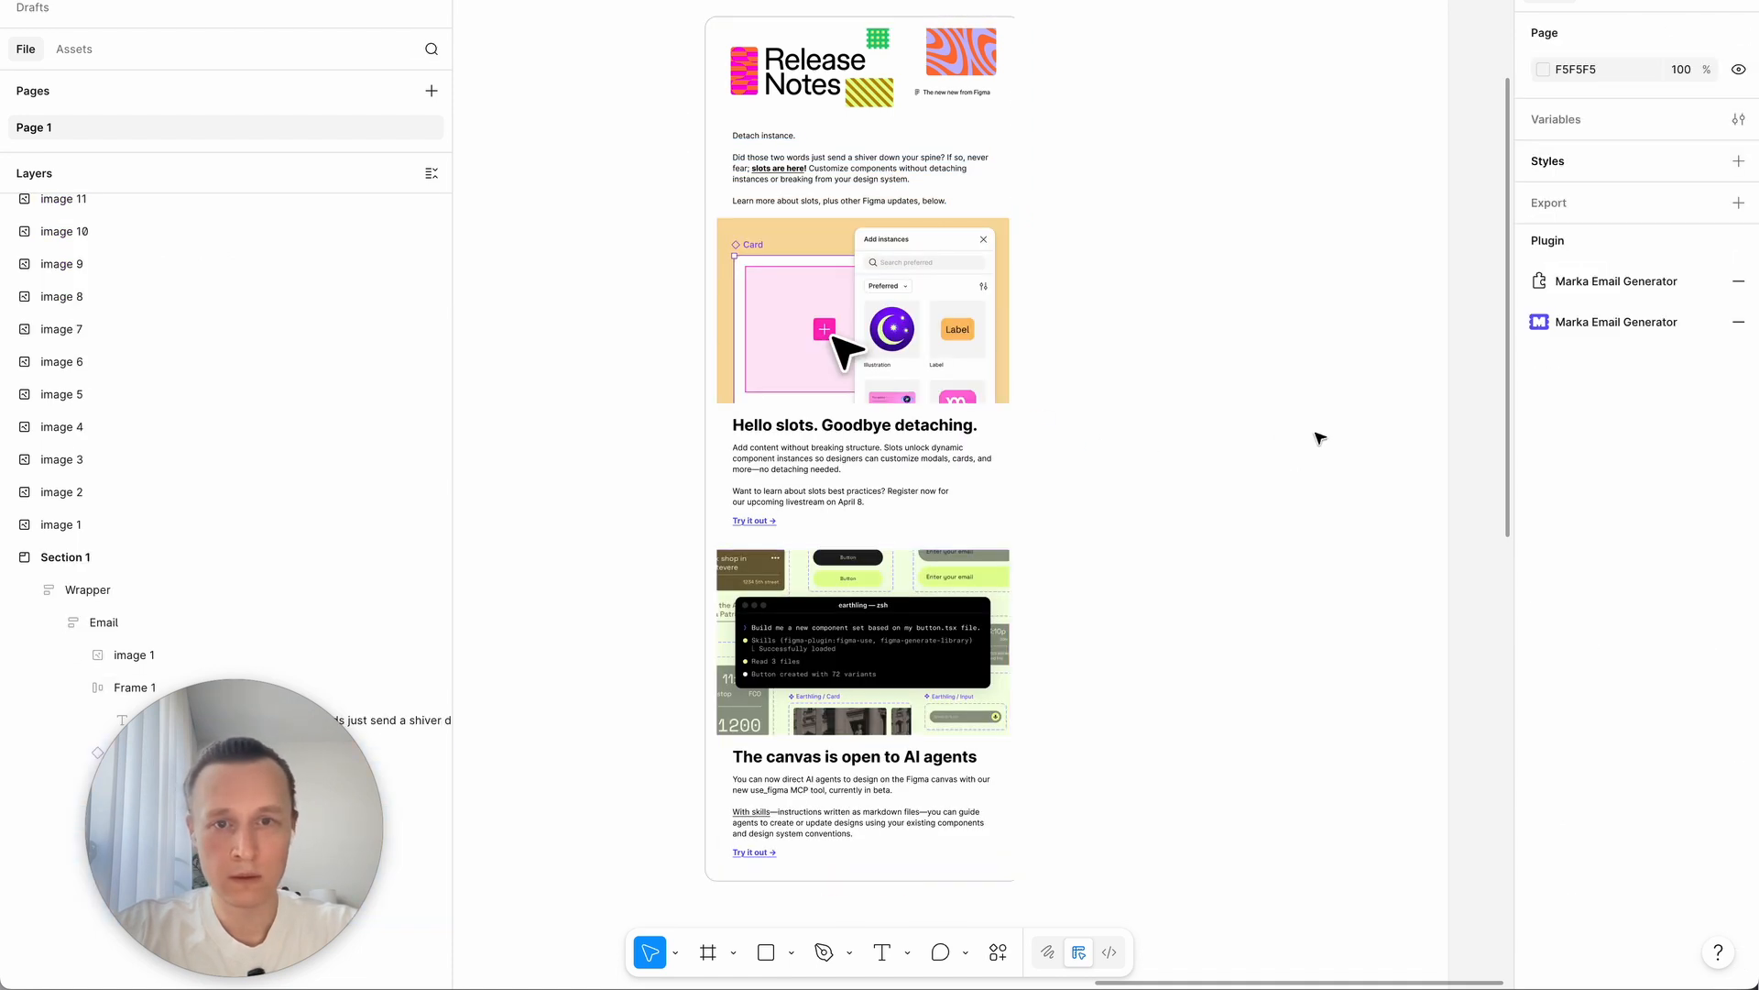
# Step: Make the Wrapper frame hug its contents horizontally and fix its width at the resulting 688
pyautogui.click(973, 163)
pyautogui.click(1213, 272)
pyautogui.scroll(3, 1213, 271)
pyautogui.click(859, 139)
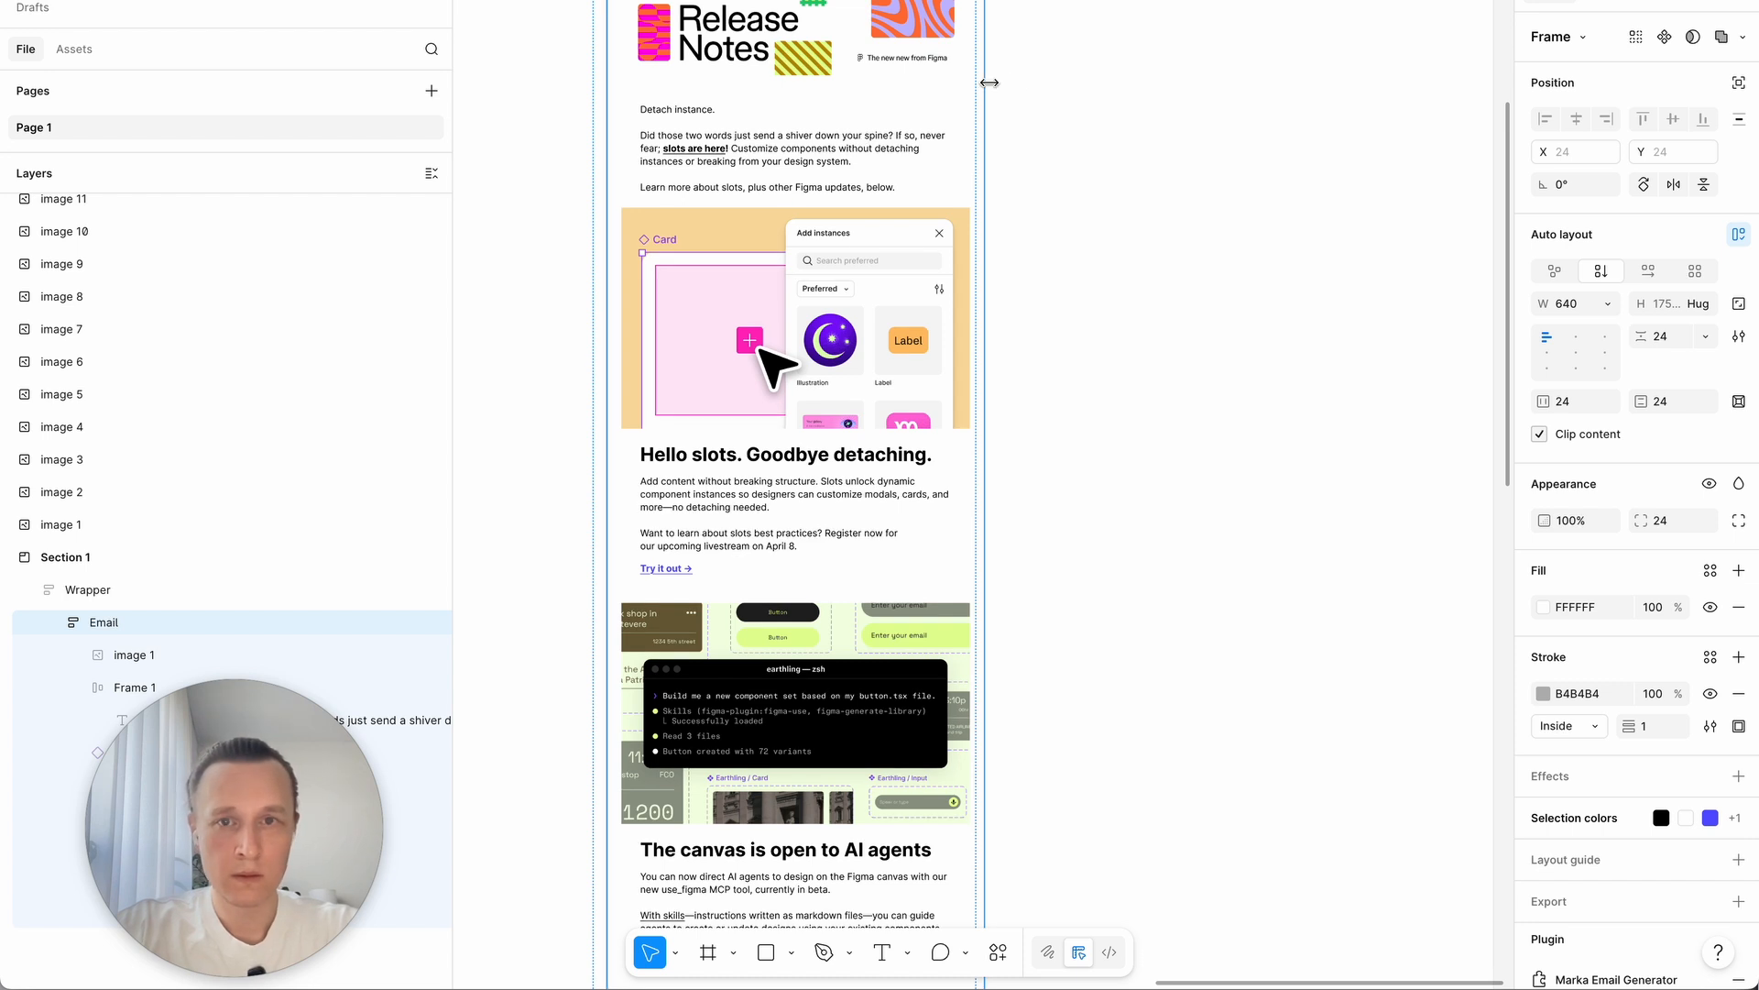
pyautogui.hotkey('shift', 'Return')
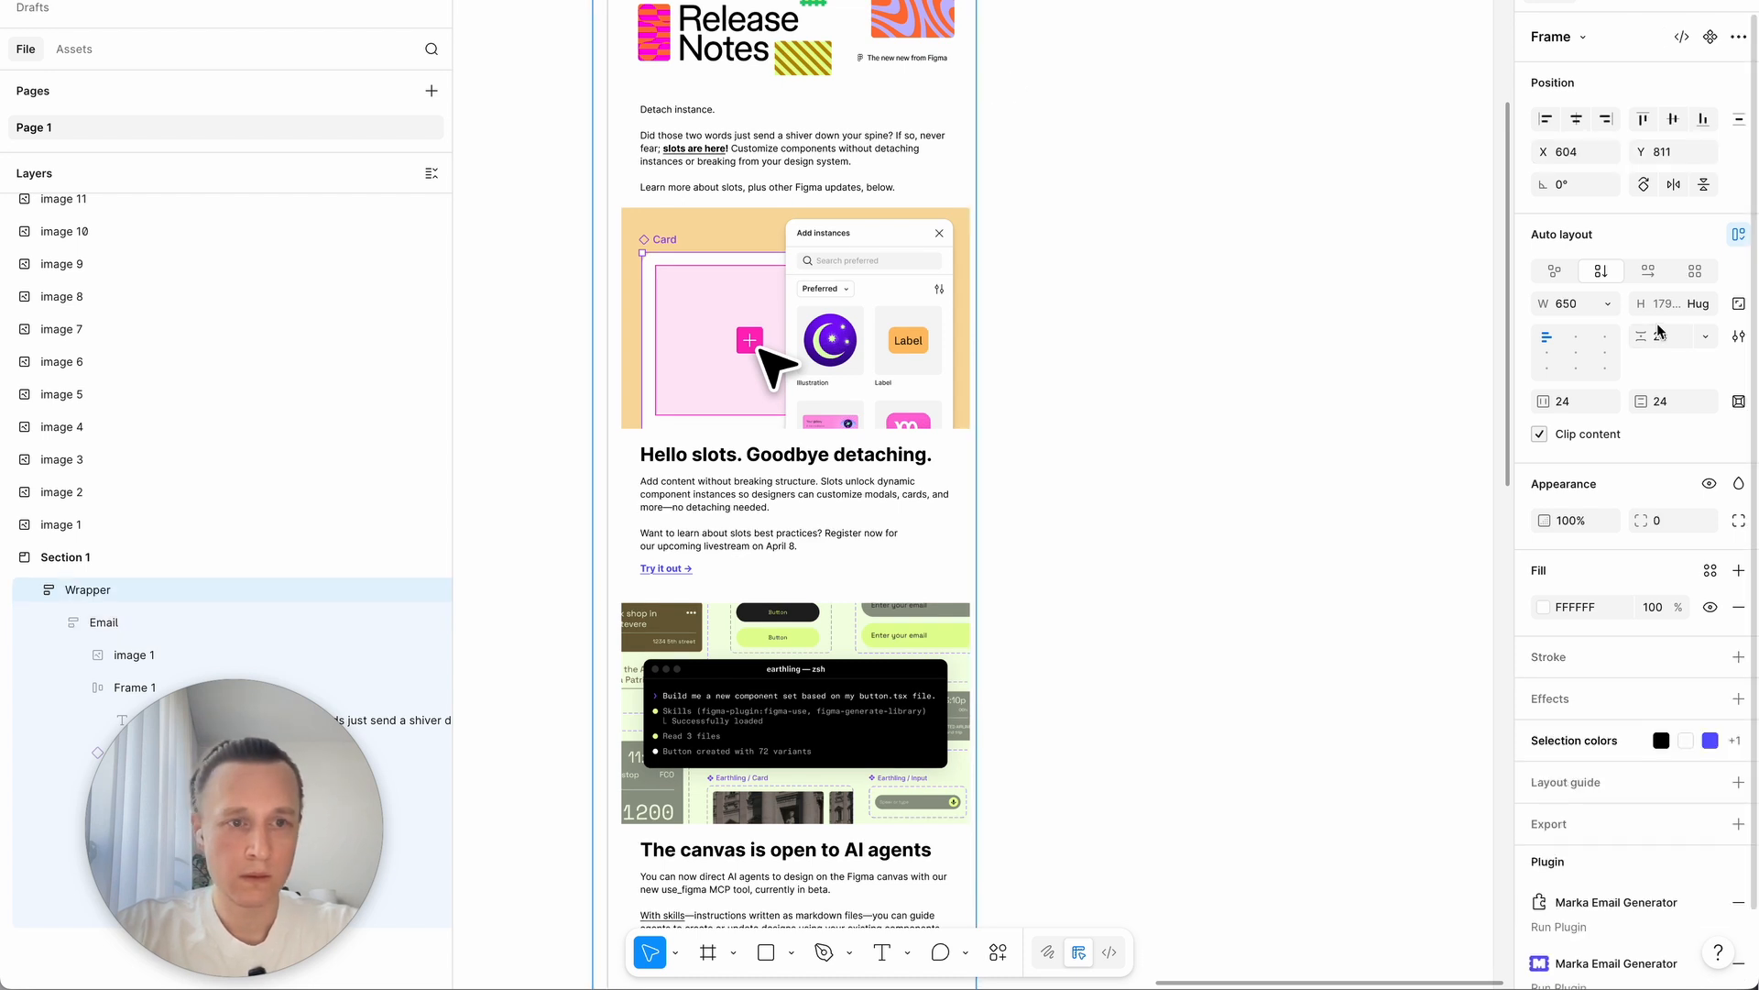
pyautogui.click(1608, 303)
pyautogui.click(1597, 328)
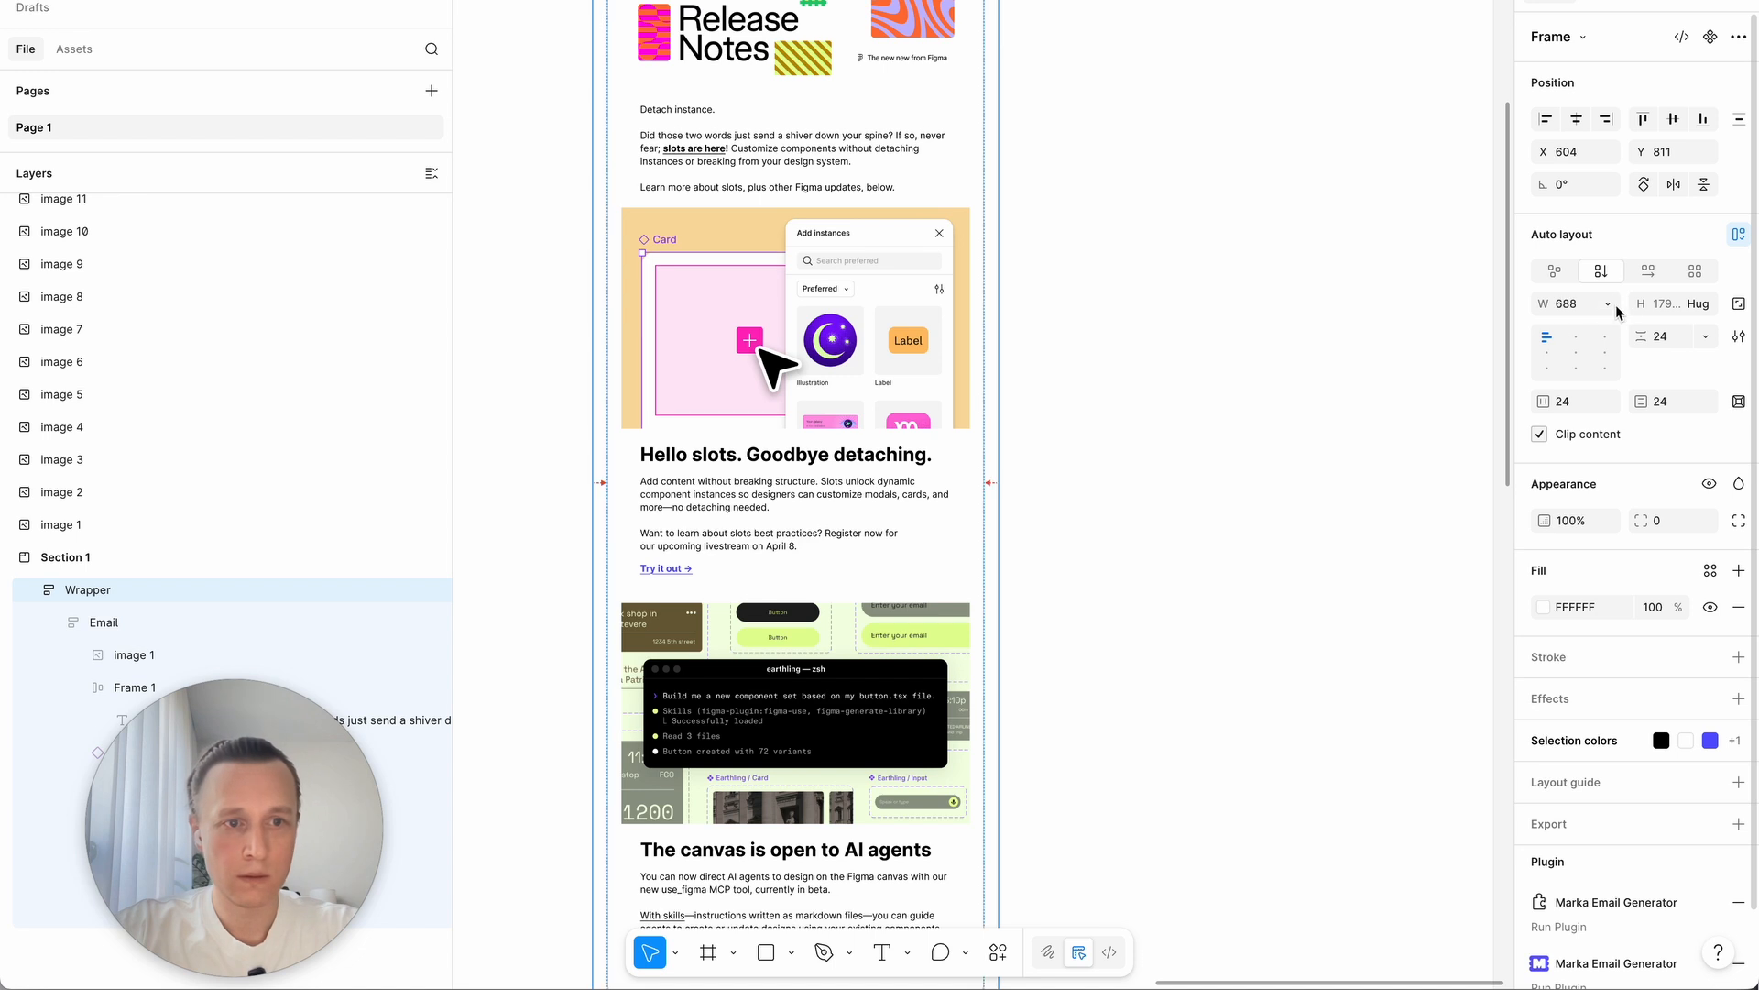
pyautogui.click(1605, 306)
pyautogui.click(1548, 279)
pyautogui.click(1284, 342)
pyautogui.scroll(-2, 1283, 342)
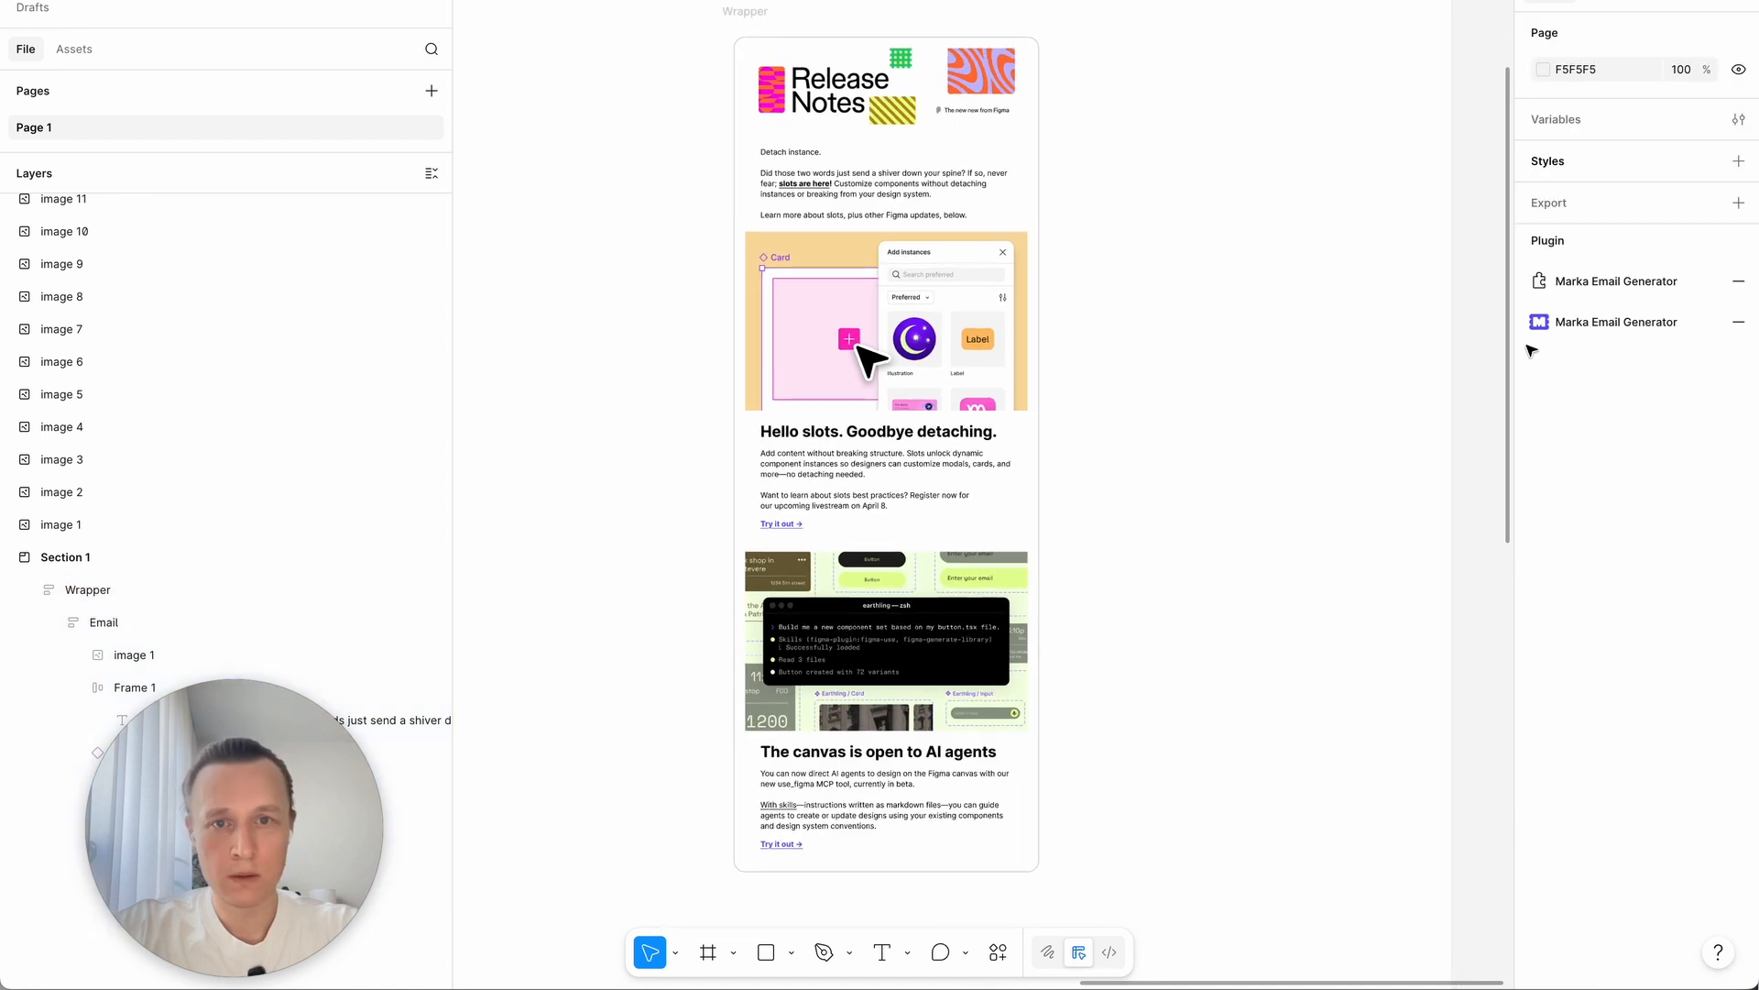
# Step: Set the Email frame's width to Fill container inside the Wrapper
pyautogui.click(773, 13)
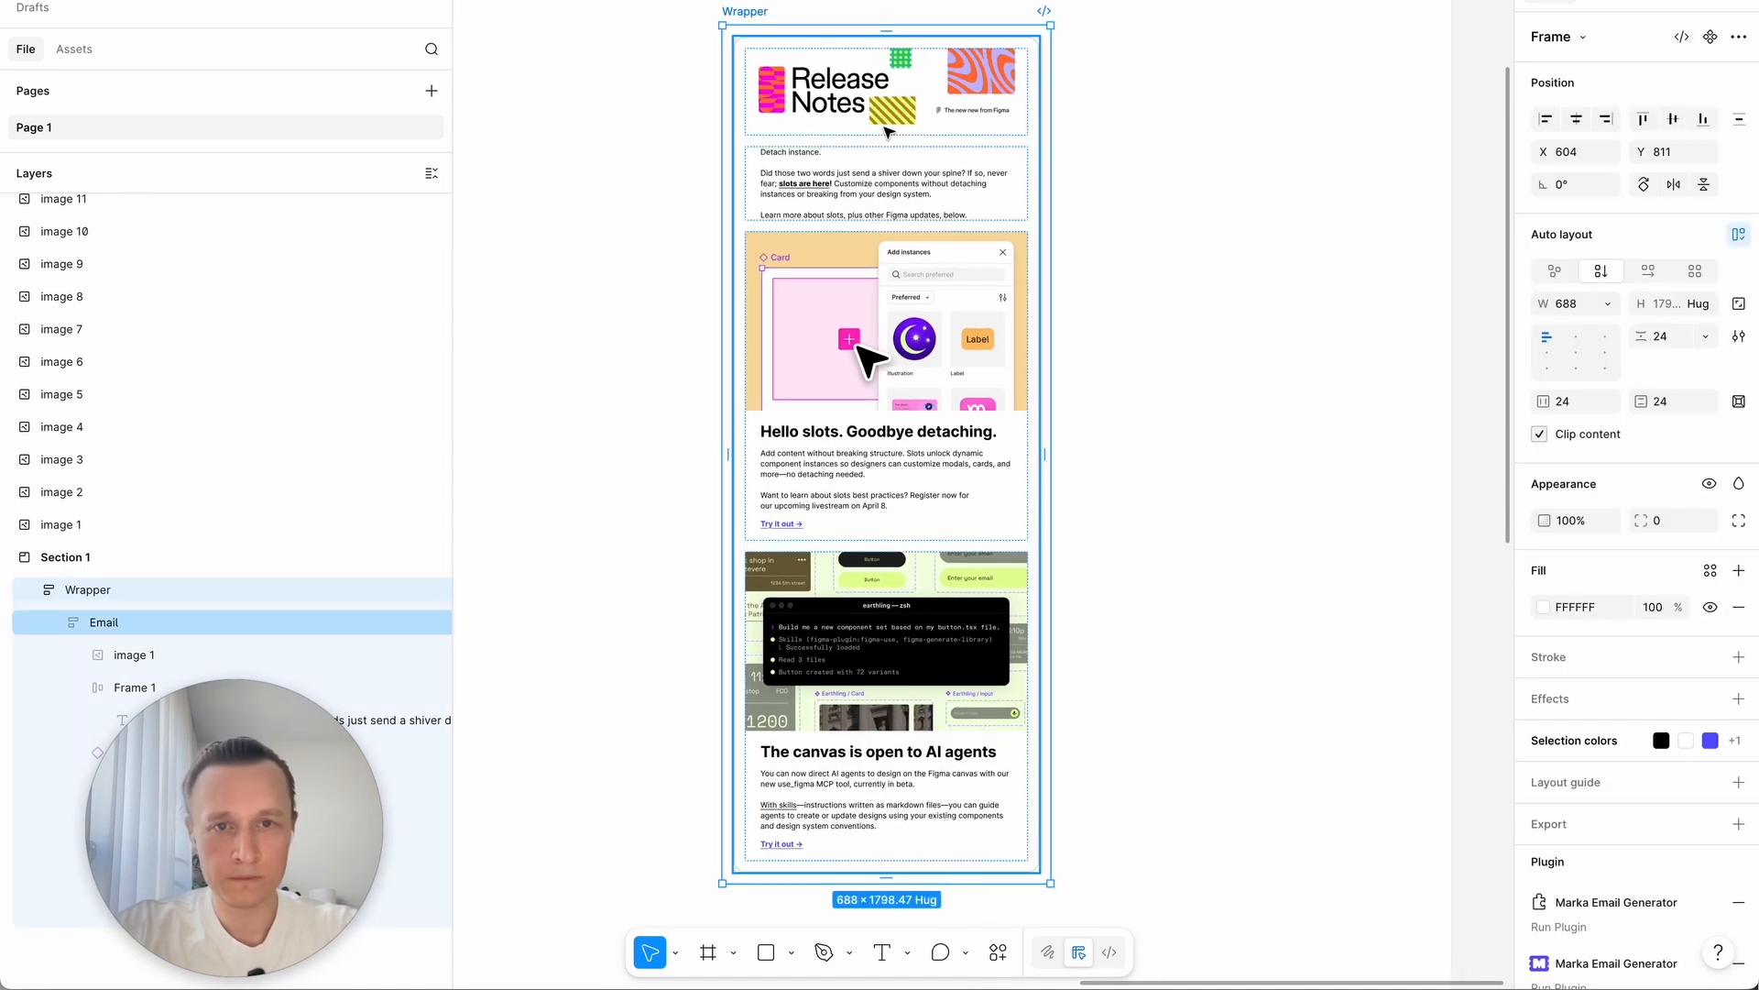
pyautogui.click(895, 117)
pyautogui.click(1611, 305)
pyautogui.press('Escape')
pyautogui.press('Escape')
# Step: Set the Wrapper frame's width to 650
pyautogui.click(744, 13)
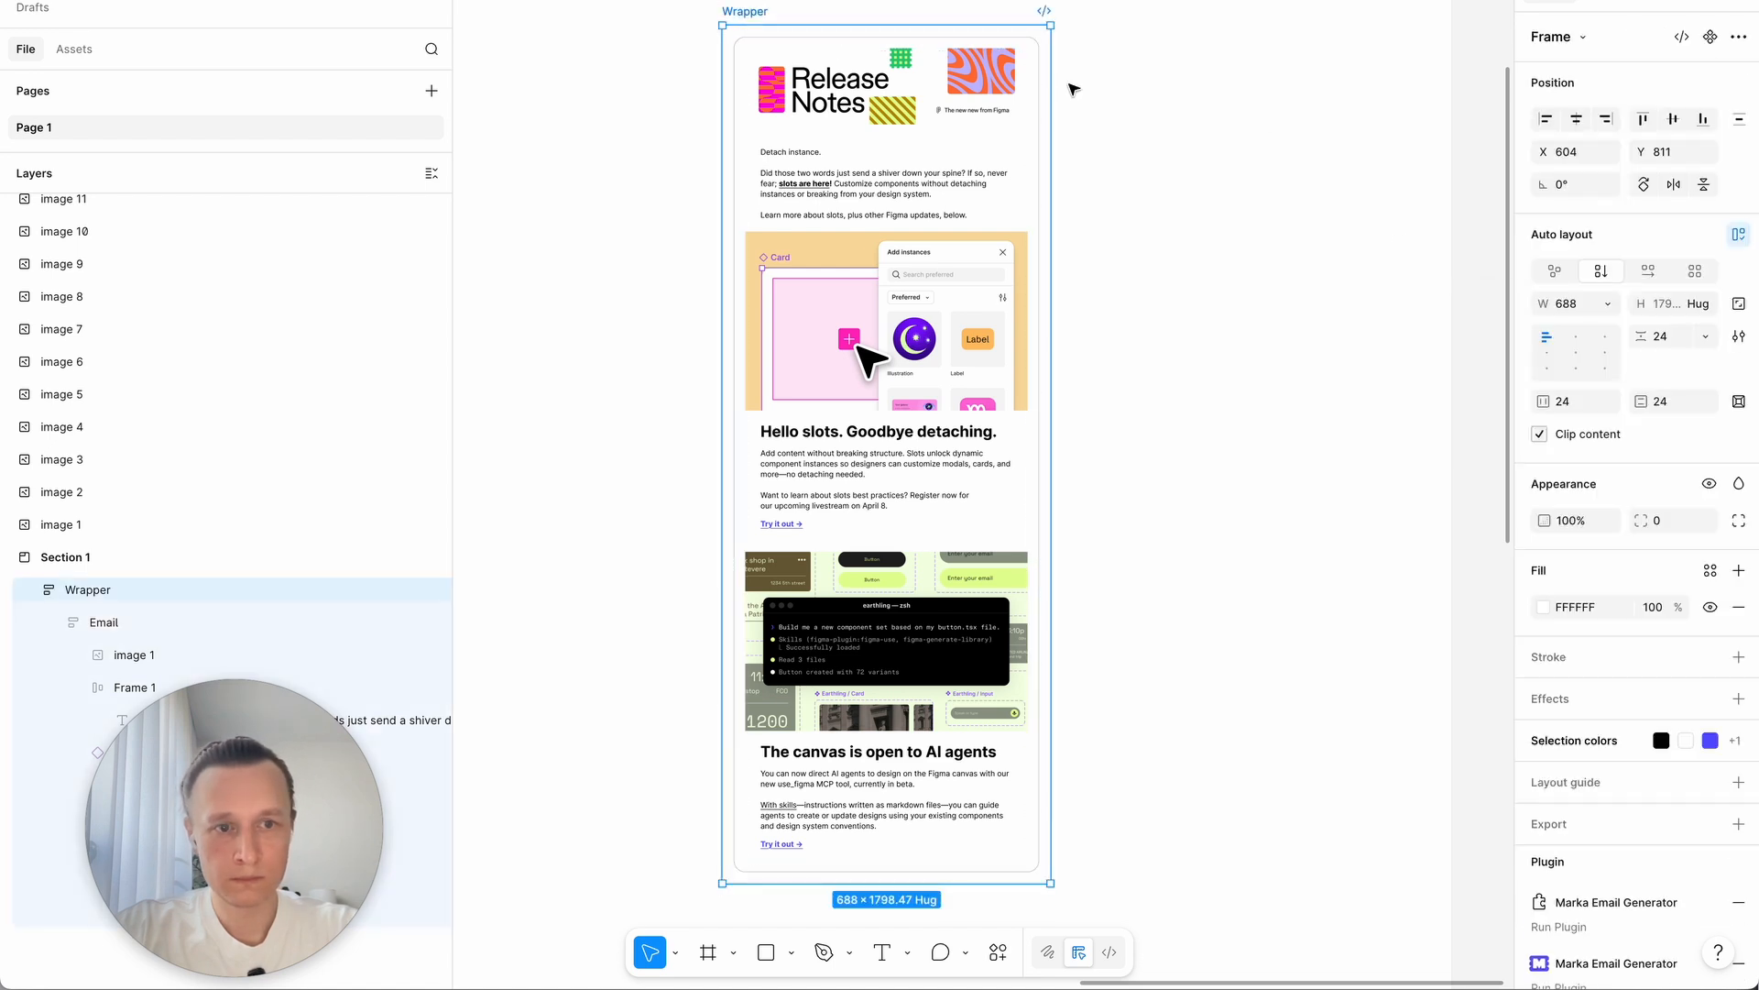
pyautogui.click(1585, 304)
pyautogui.write('648')
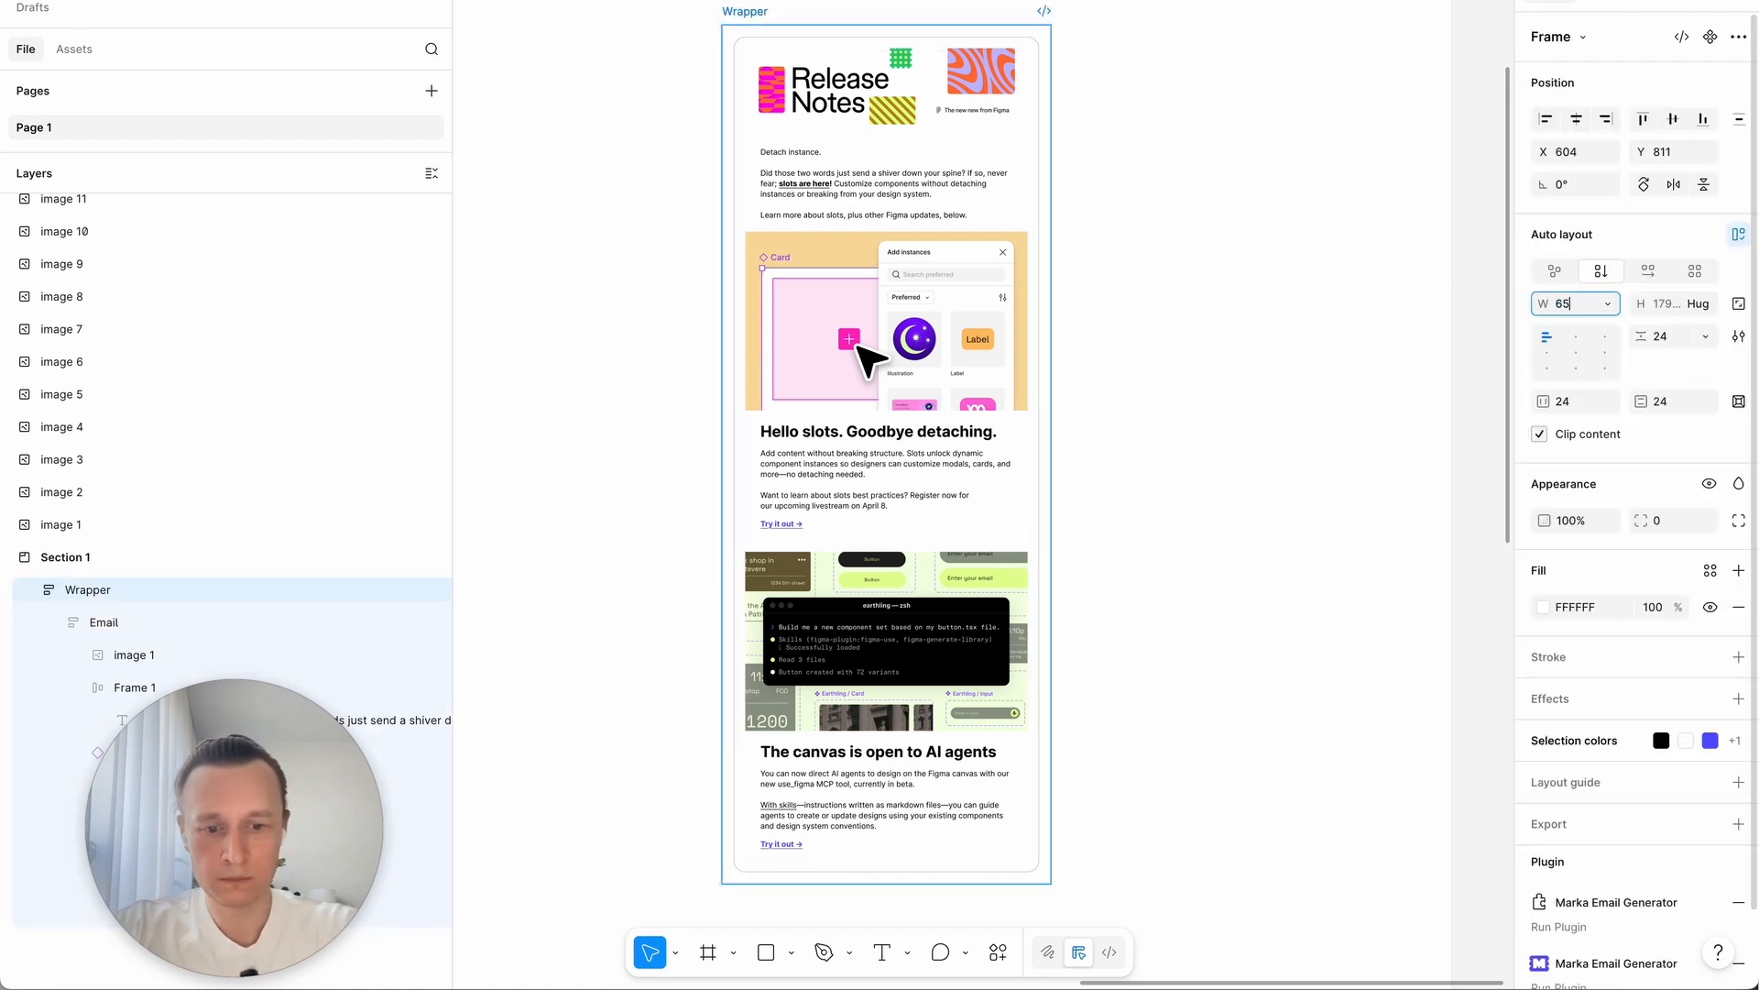
pyautogui.press('Return')
pyautogui.click(1224, 496)
# Step: Open the Marka Email Generator plugin
pyautogui.scroll(-2, 1223, 496)
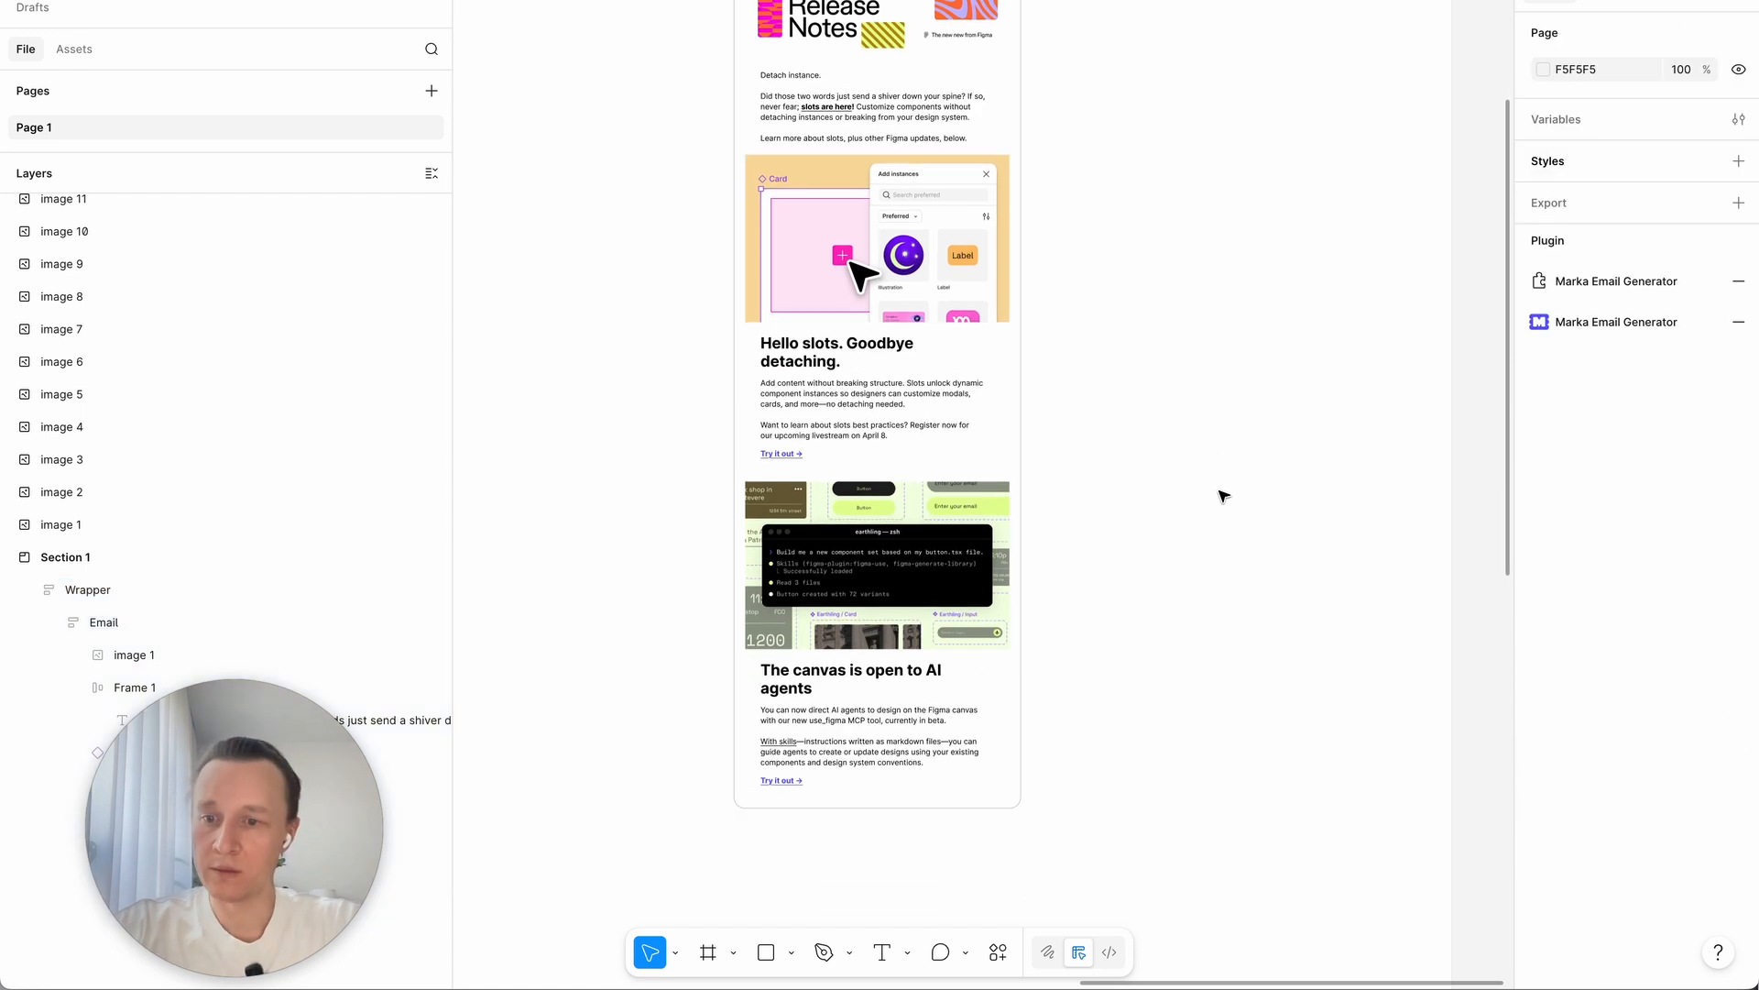
pyautogui.click(1616, 322)
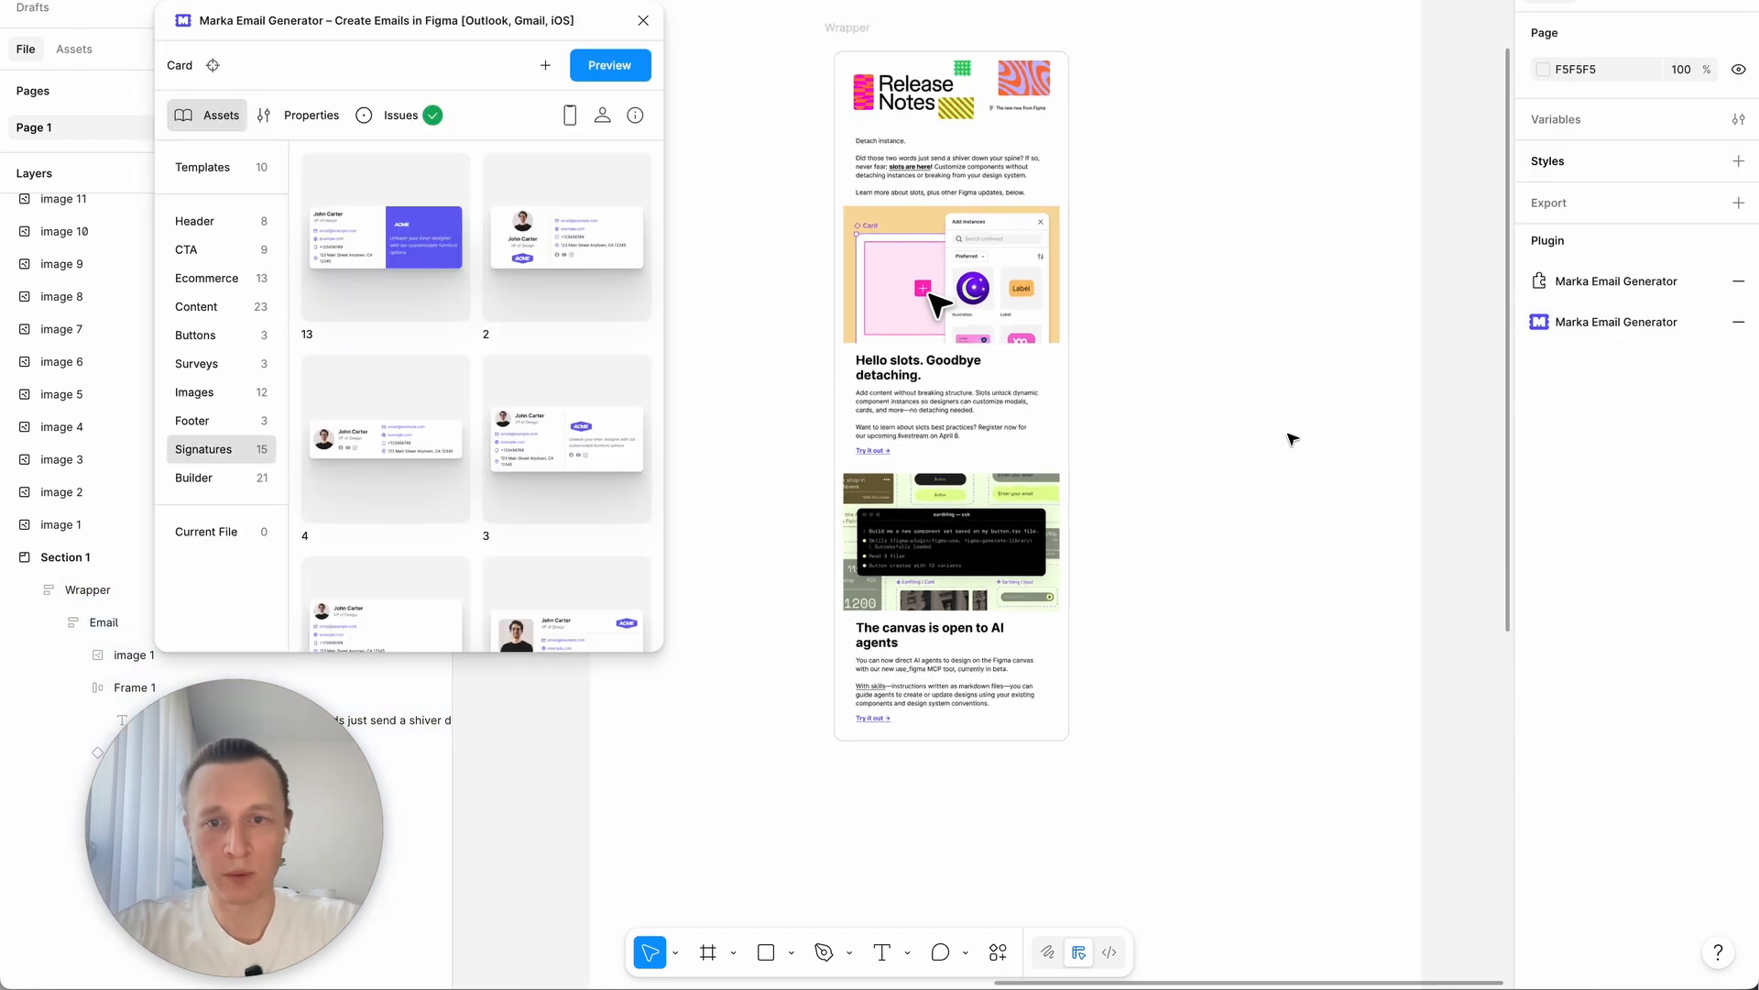
# Step: Preview the Wrapper frame in the Marka Email Generator plugin, enlarge its window, examine the whole email and close the plugin
pyautogui.click(960, 135)
pyautogui.click(611, 65)
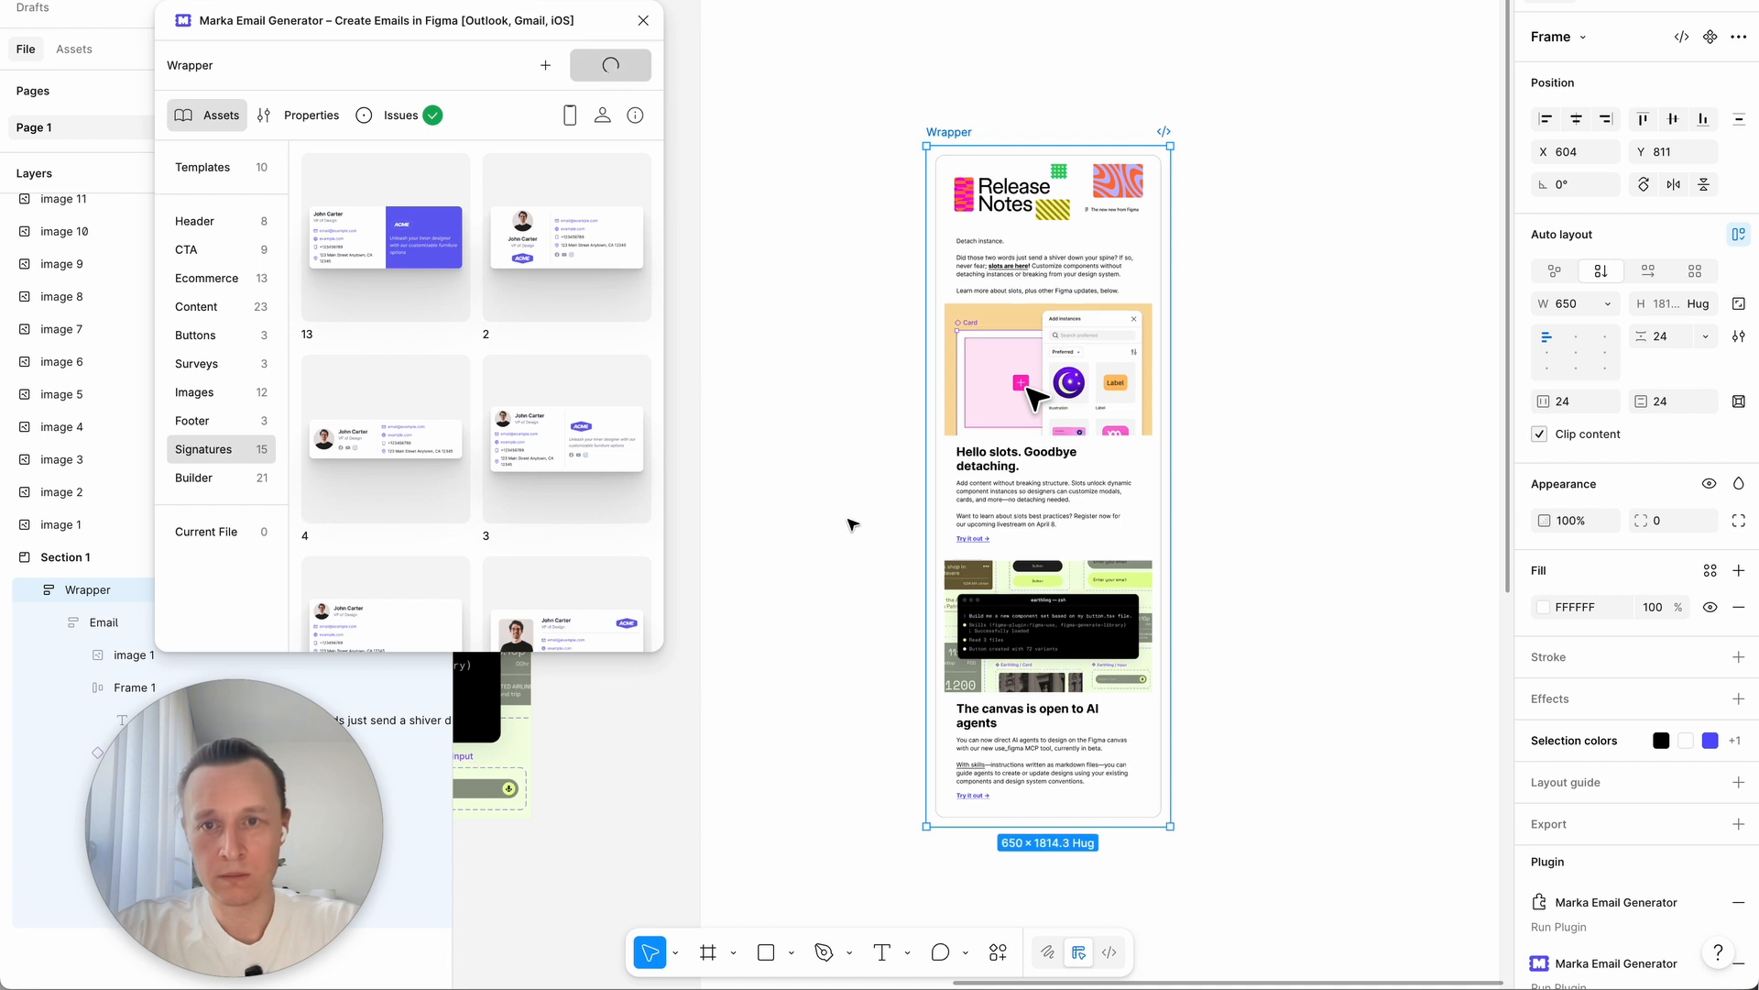
pyautogui.scroll(-5, 849, 526)
pyautogui.moveTo(1009, 803); pyautogui.dragTo(935, 851)
pyautogui.scroll(10, 769, 587)
pyautogui.scroll(-4, 770, 588)
pyautogui.scroll(-6, 770, 588)
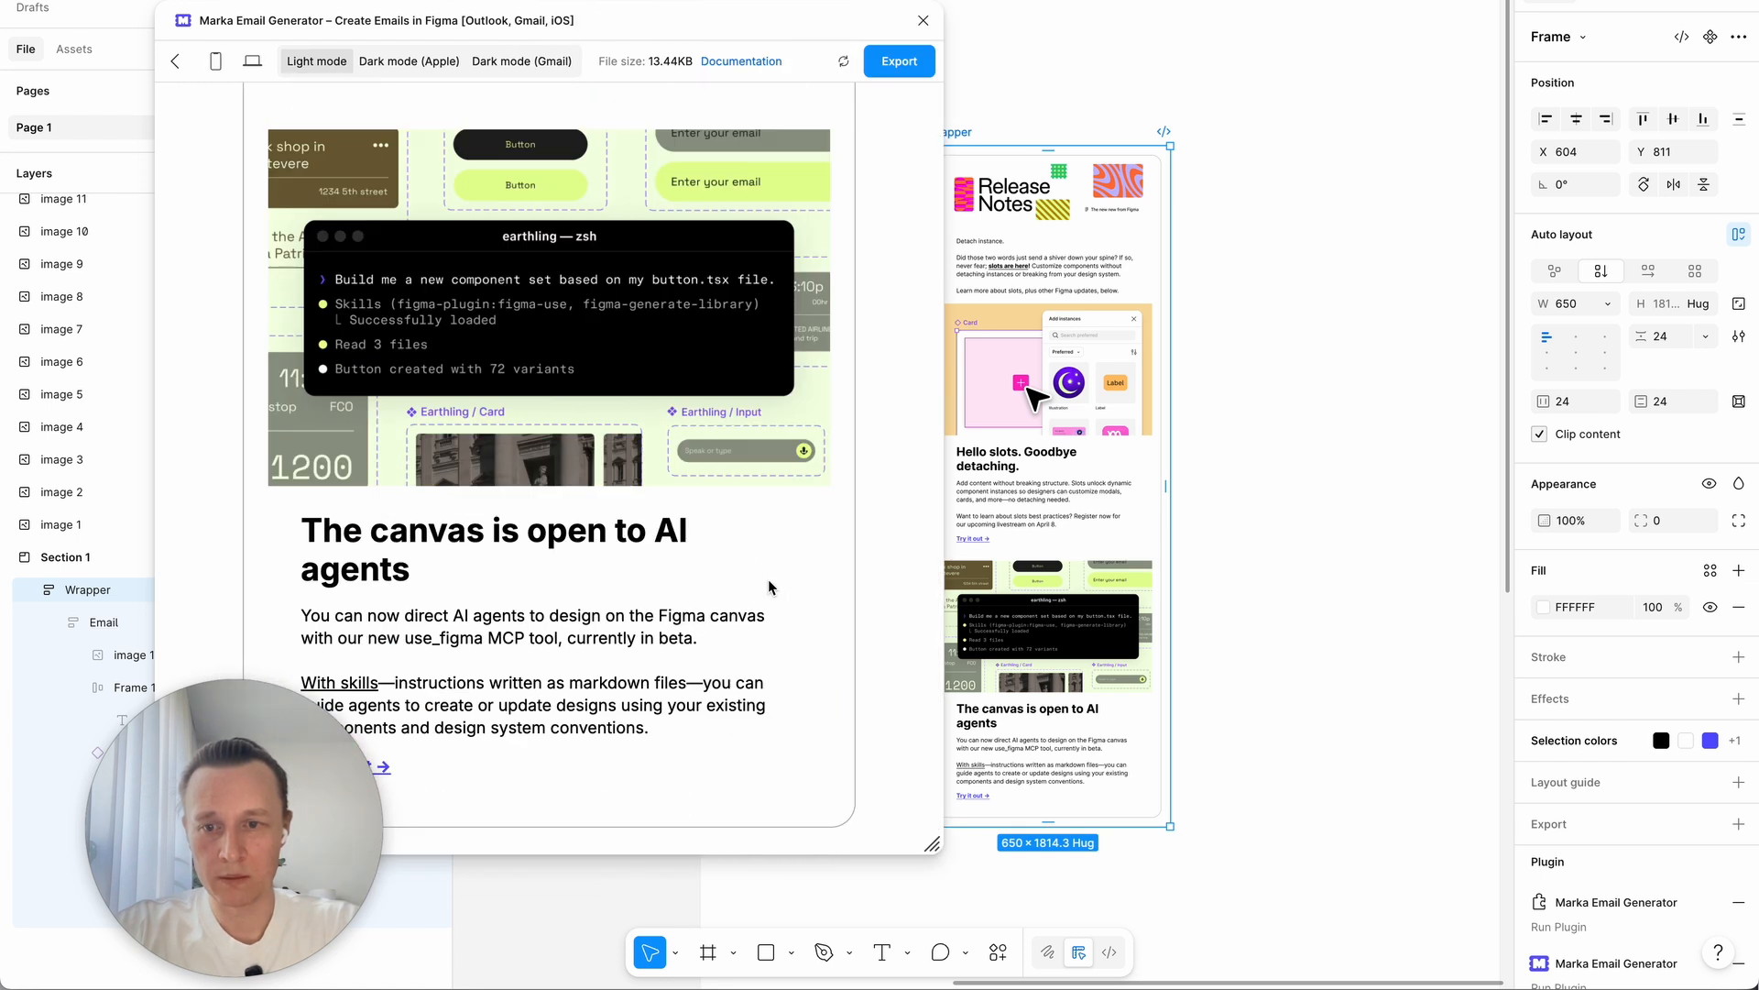
pyautogui.scroll(10, 770, 588)
pyautogui.scroll(-6, 769, 587)
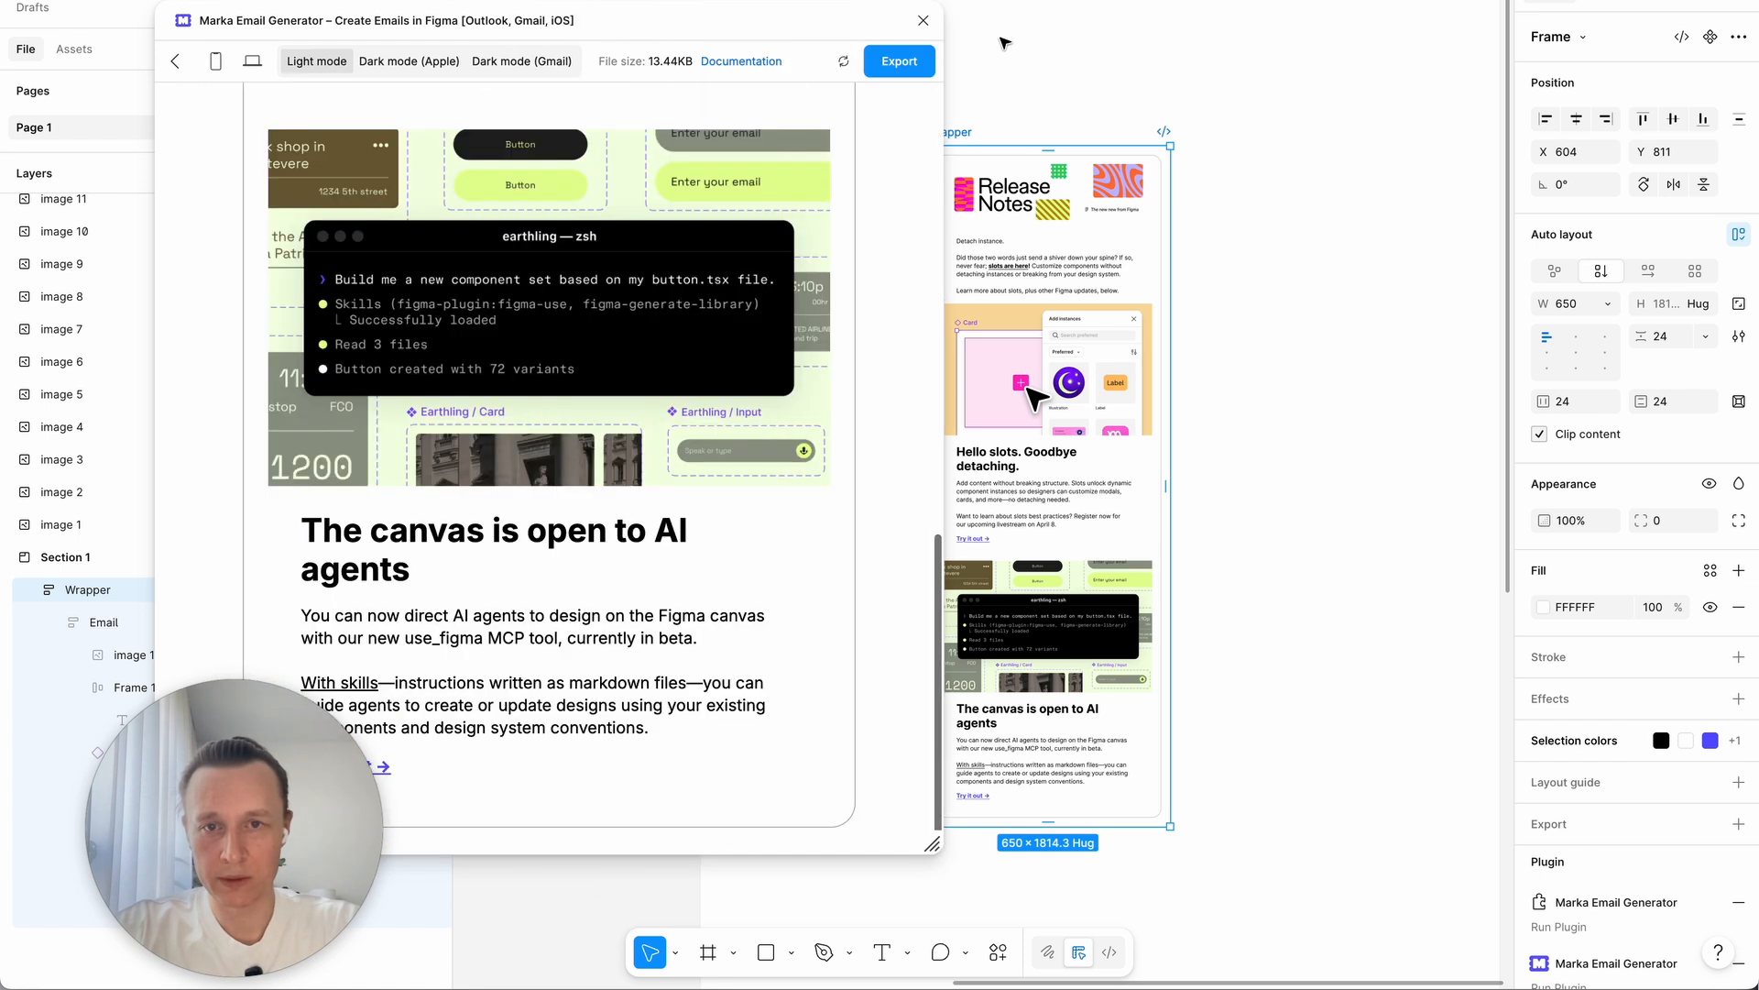
pyautogui.click(924, 20)
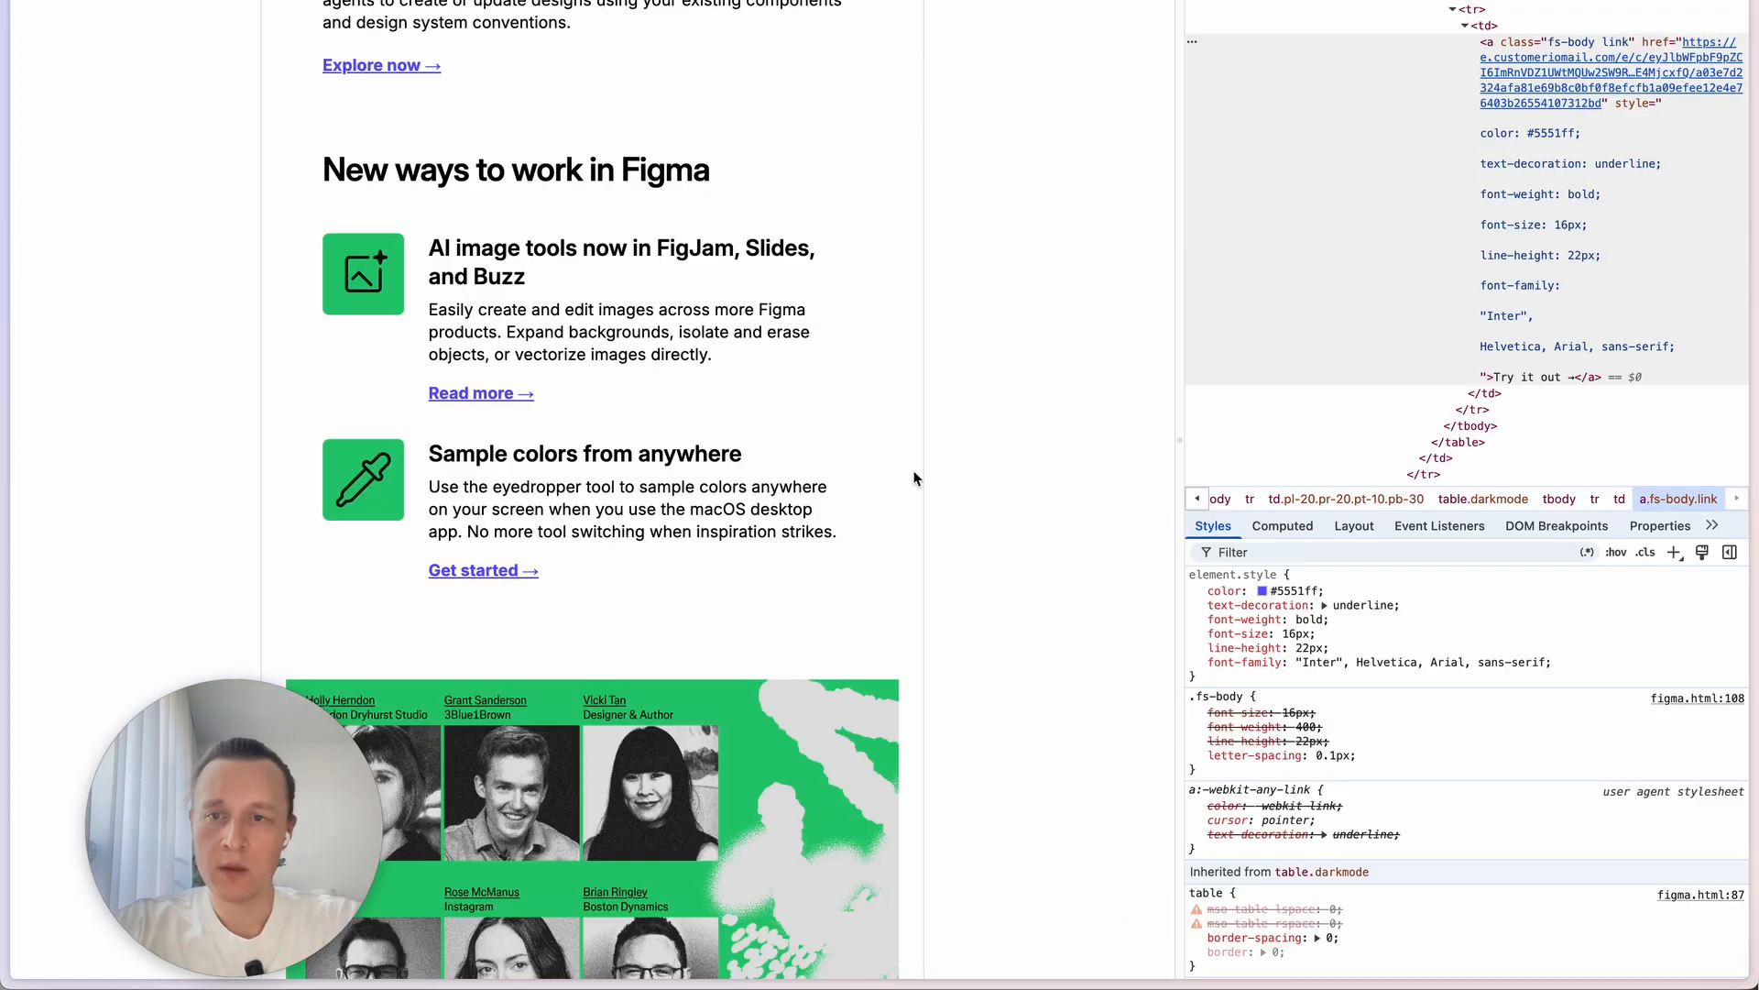
# Step: Switch to the browser and examine the "New ways to work in Figma" section of the newsletter
pyautogui.scroll(1, 913, 478)
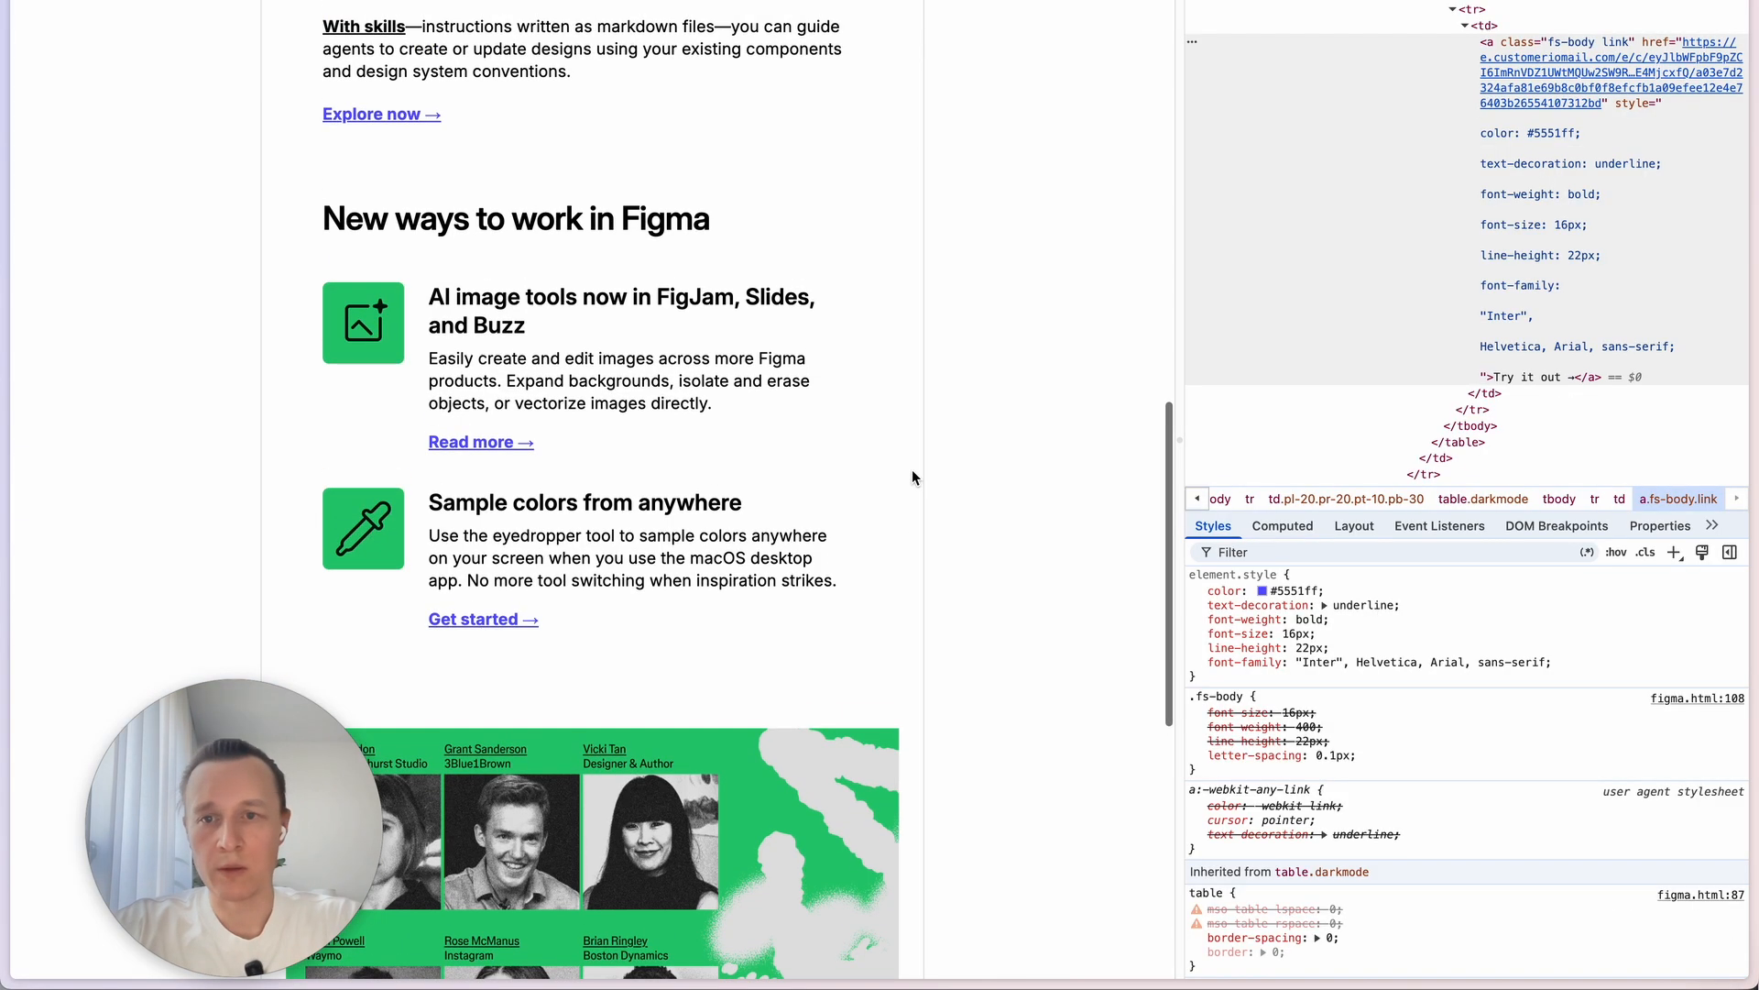
pyautogui.moveTo(324, 225); pyautogui.dragTo(785, 223)
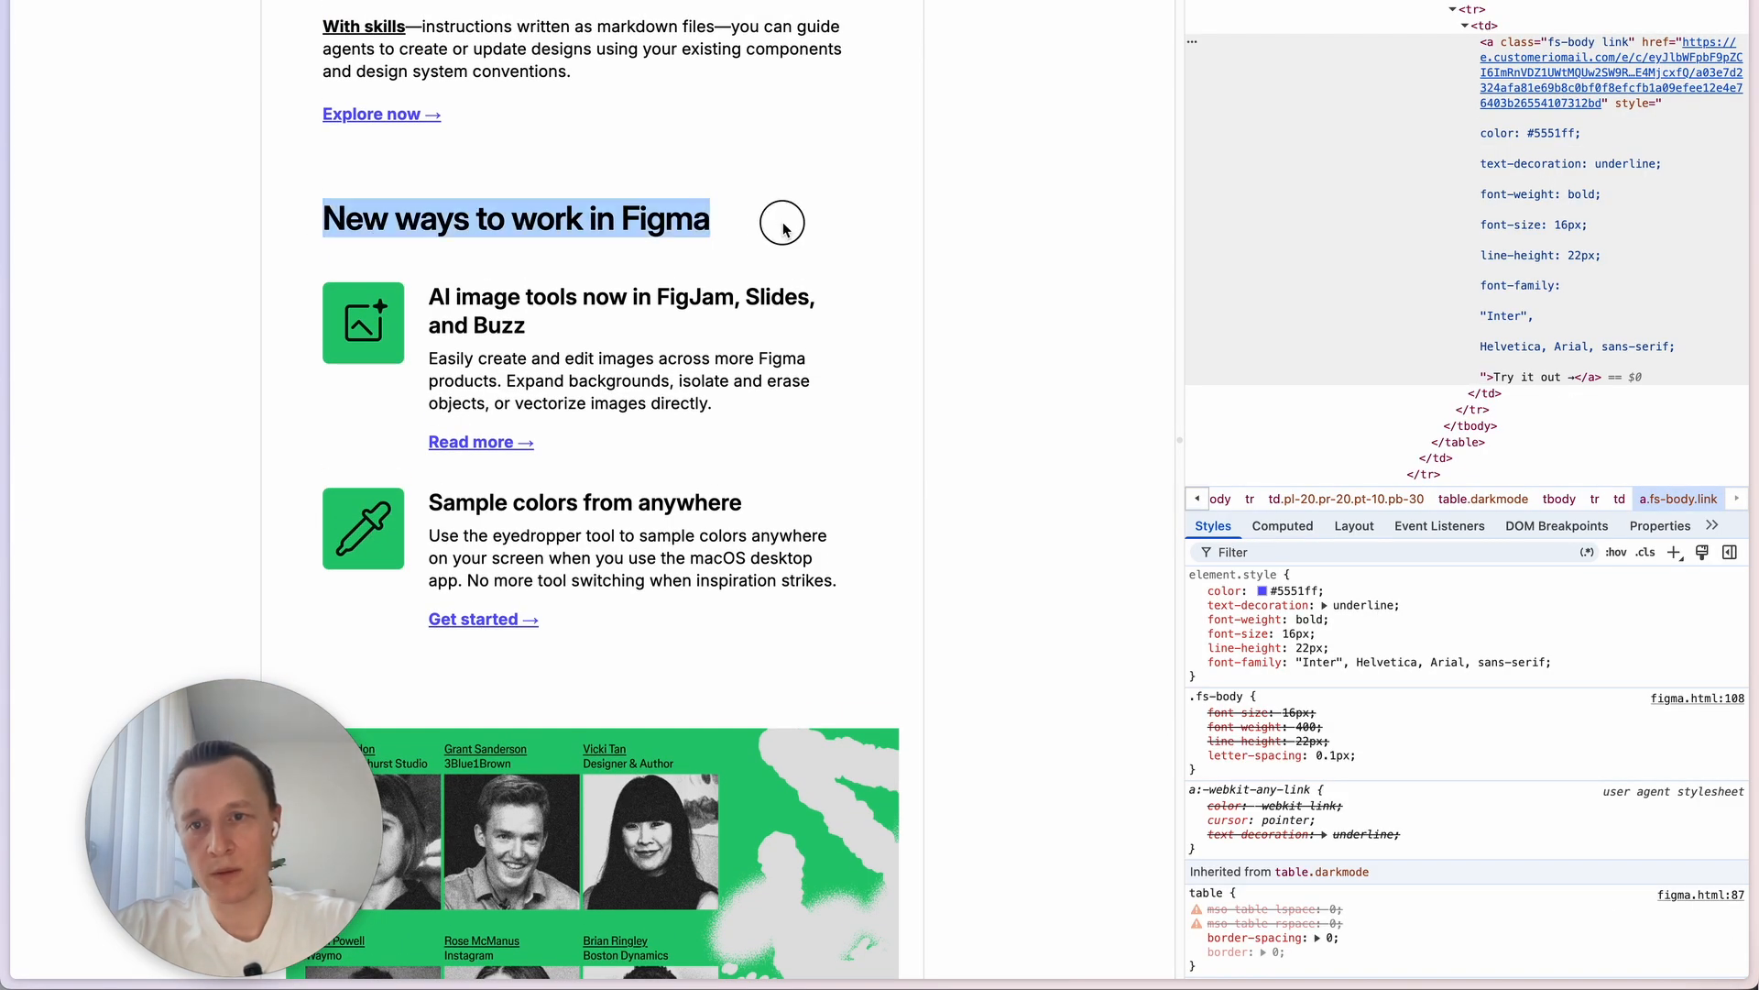
pyautogui.click(655, 231)
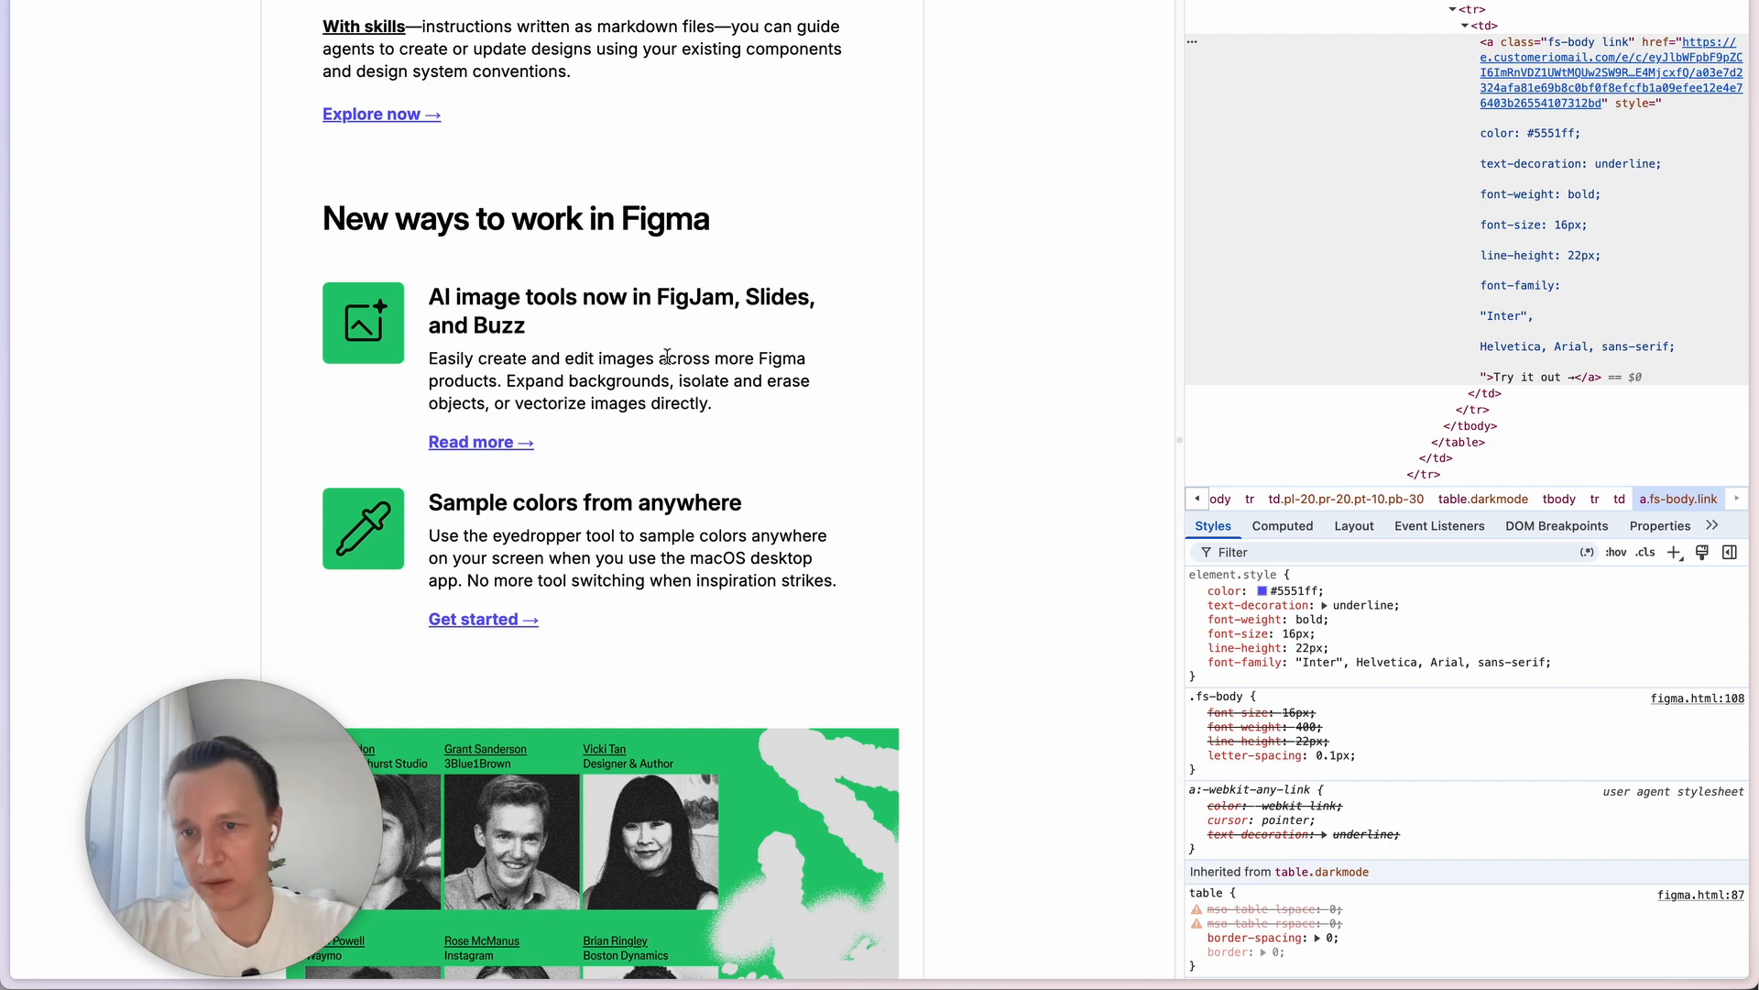
pyautogui.moveTo(328, 220); pyautogui.dragTo(846, 415)
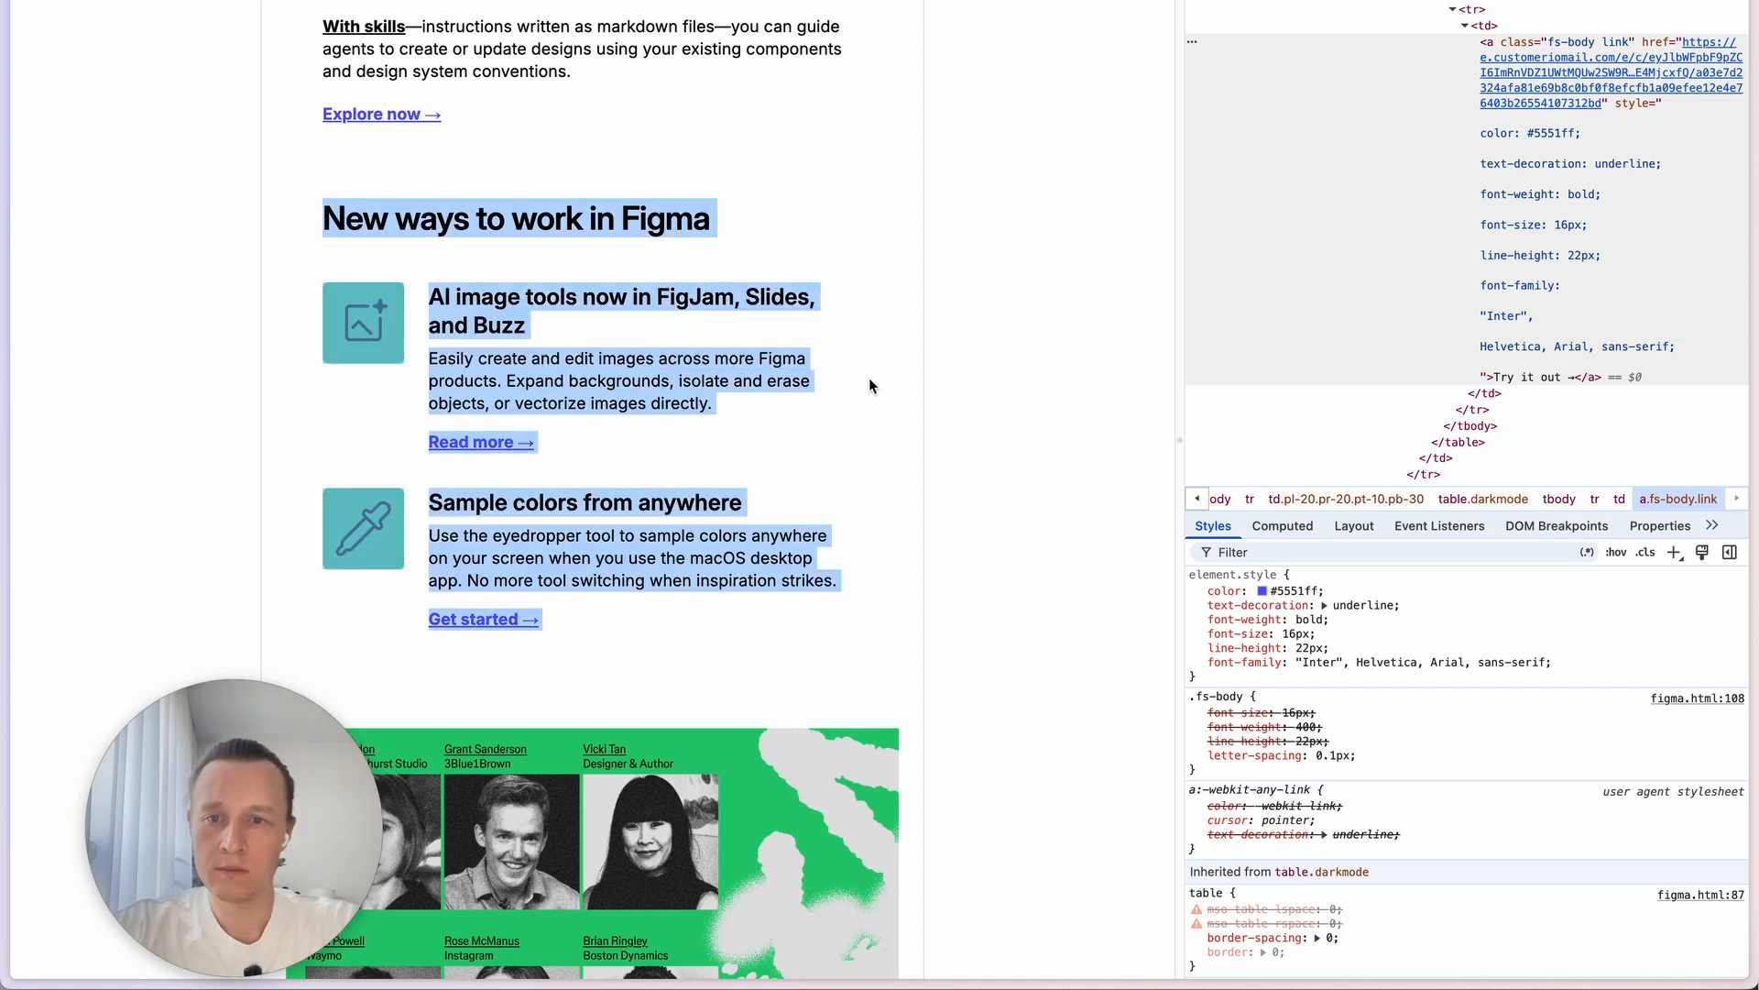
pyautogui.click(924, 360)
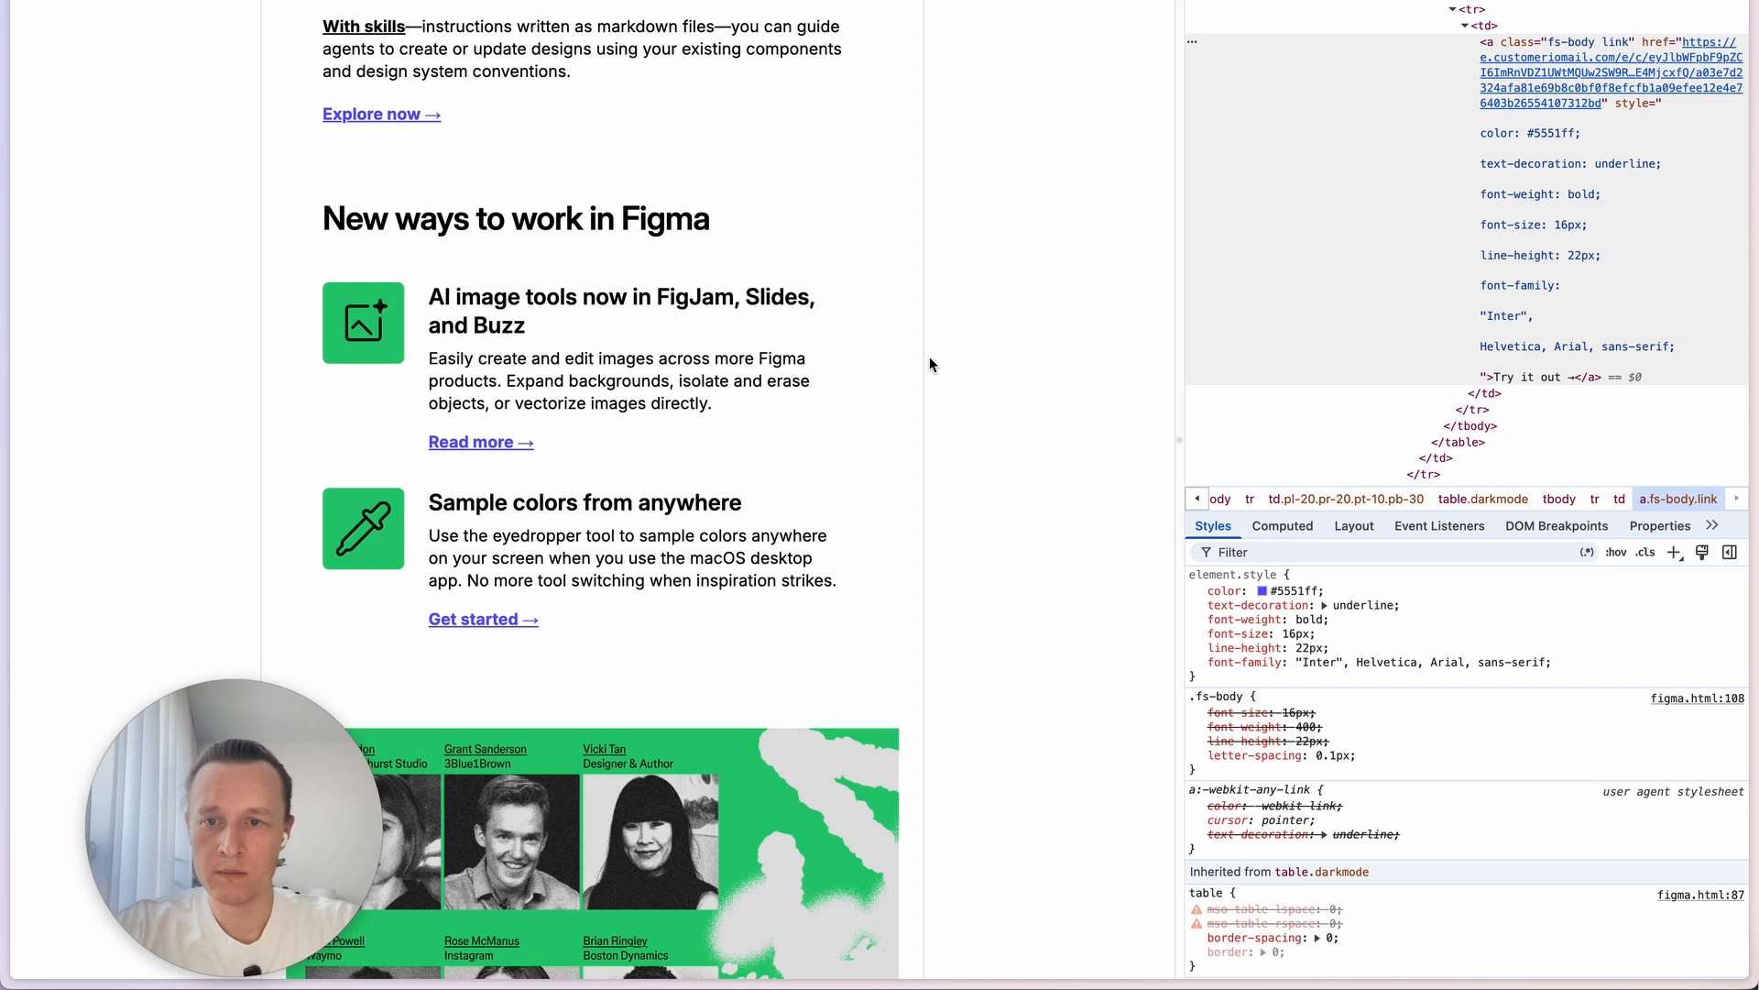
# Step: Switch back to Figma and move the green AI image icon out of the image column to below the Card component
pyautogui.press('super+Tab')
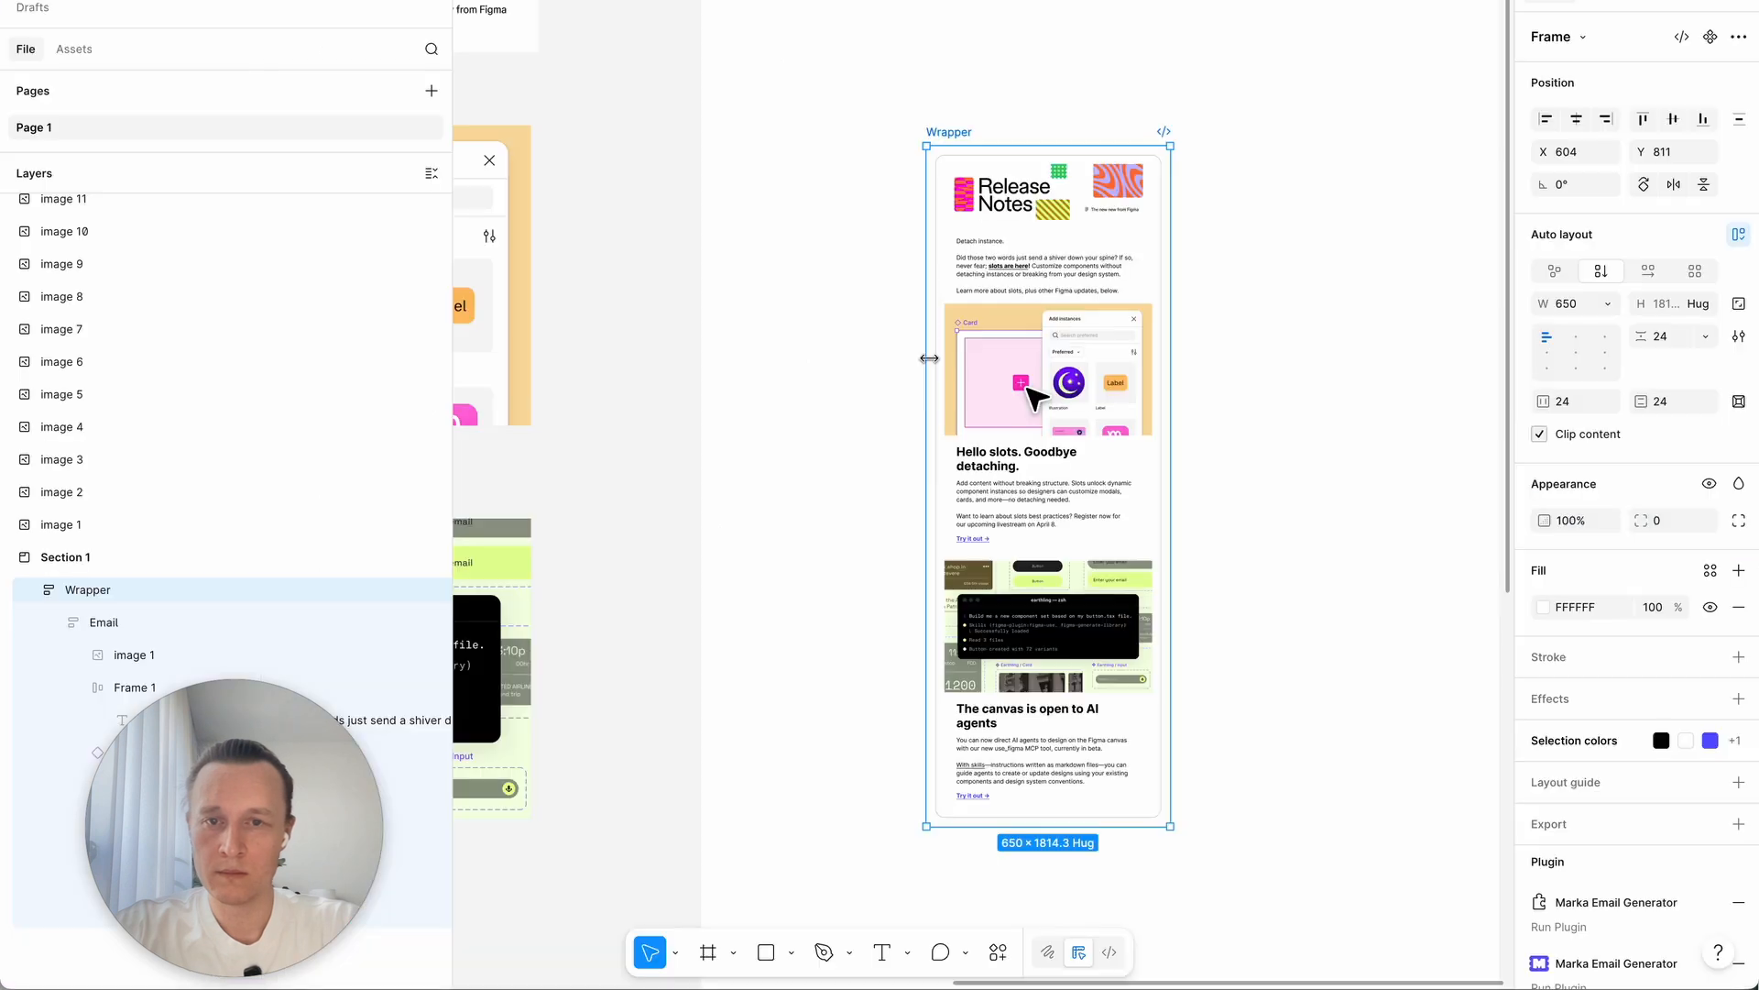
pyautogui.hscroll(-8, 808, 472)
pyautogui.scroll(-2, 808, 472)
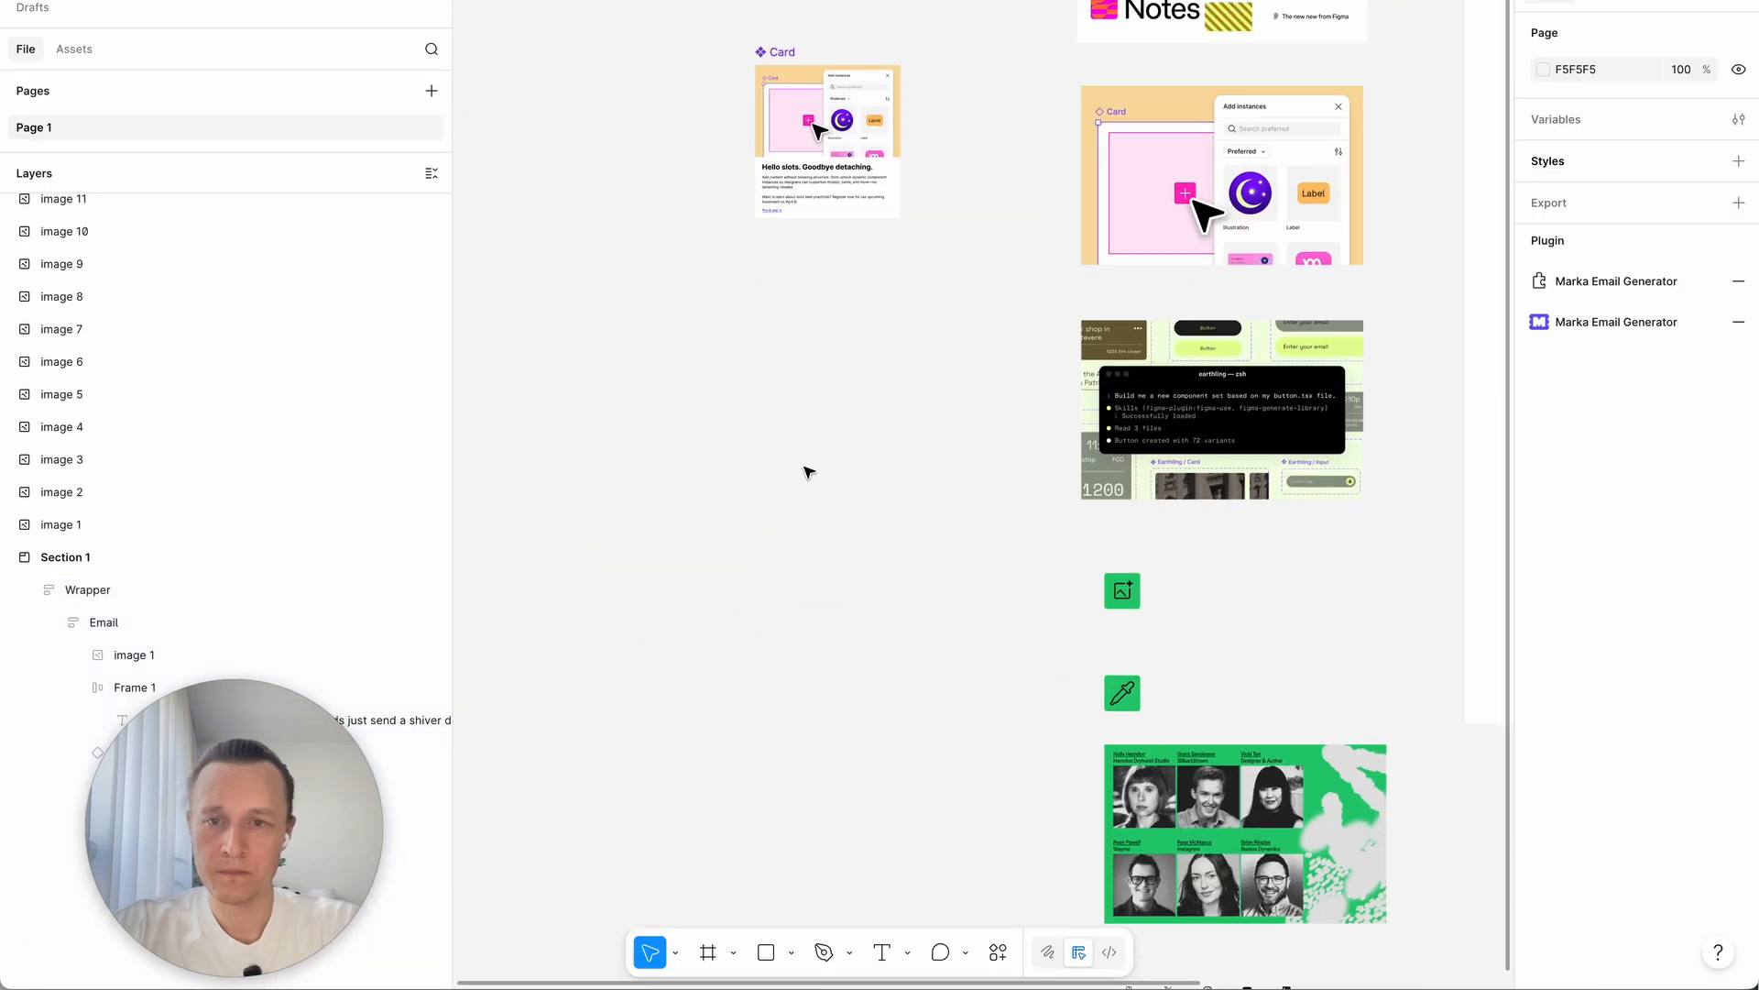
pyautogui.moveTo(1136, 601); pyautogui.dragTo(772, 420)
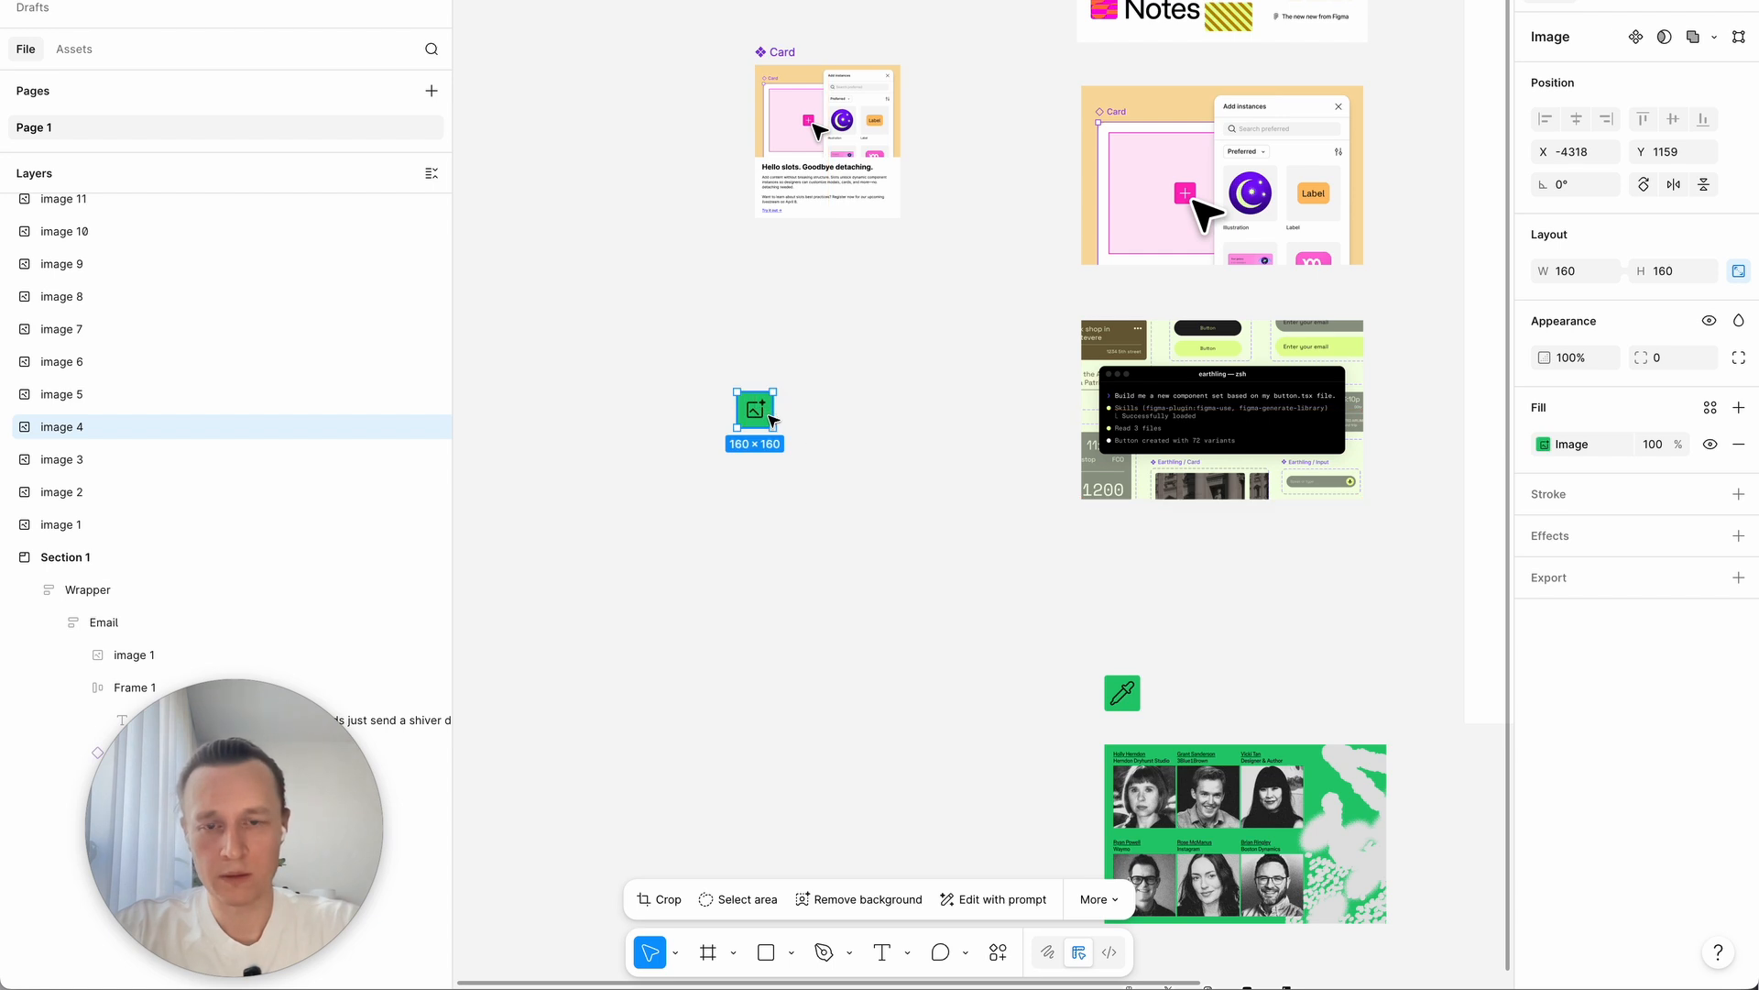
# Step: Inspect the AI image icon in the browser's newsletter and set the width of its copy in Figma to 80
pyautogui.hscroll(2, 773, 421)
pyautogui.scroll(1, 773, 421)
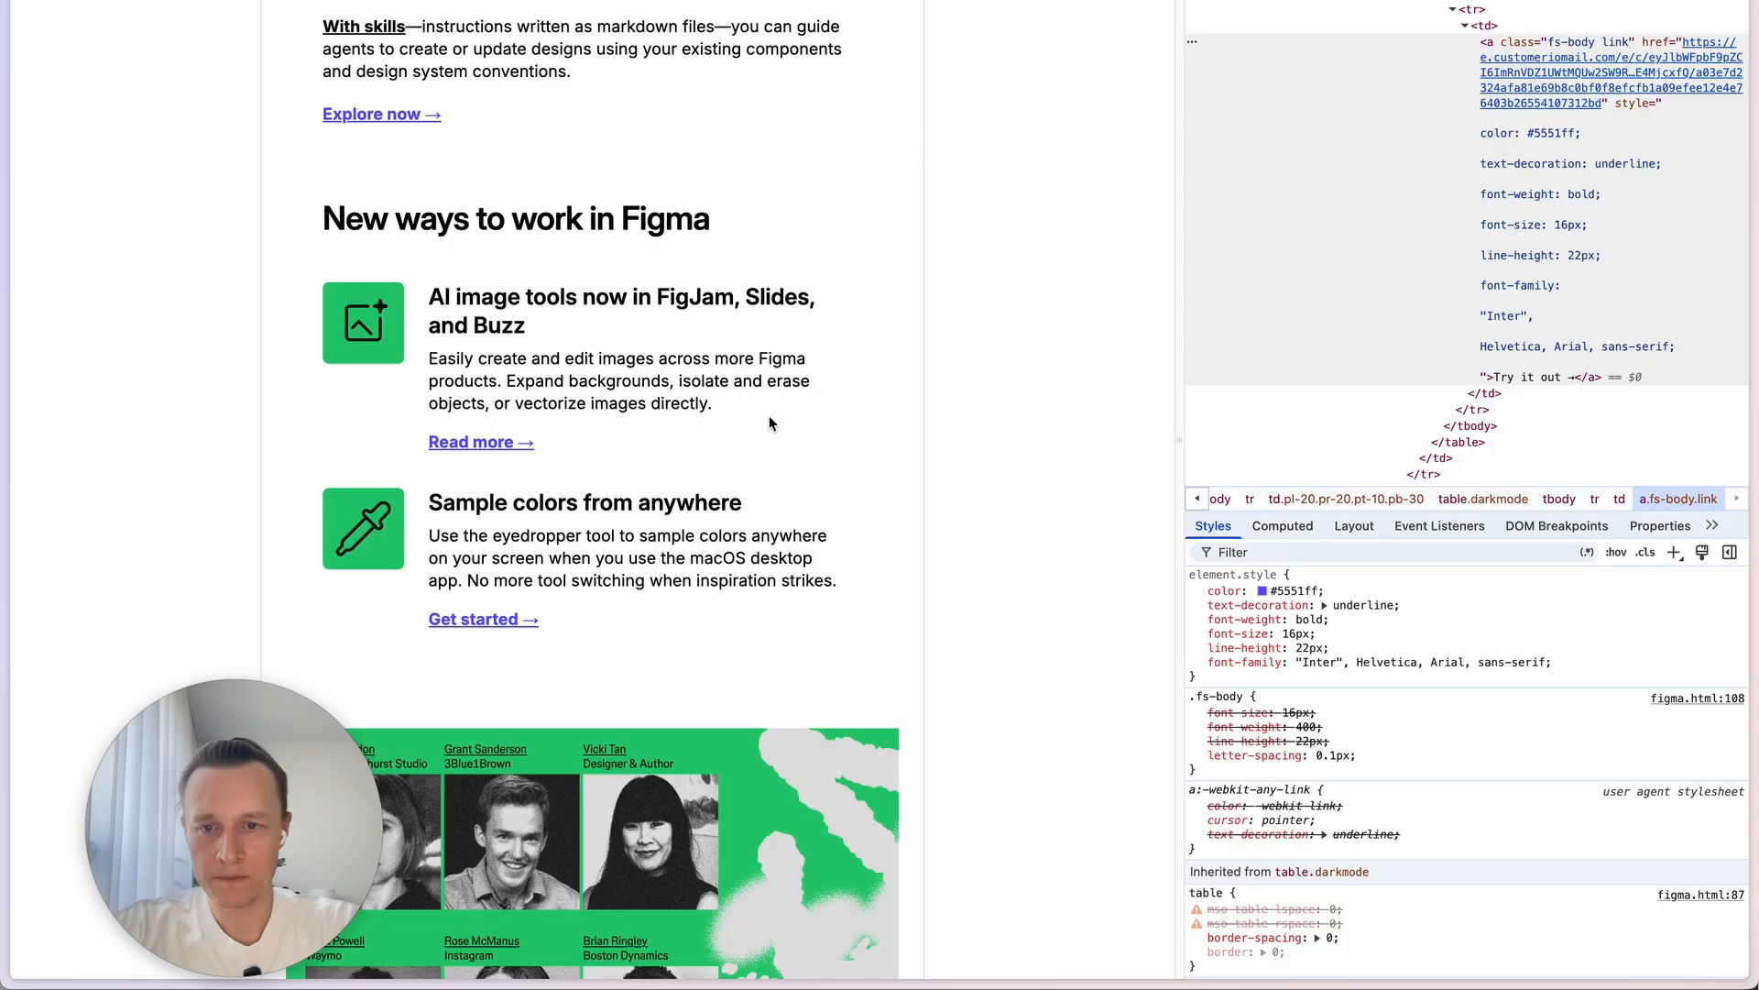
pyautogui.rightClick(375, 353)
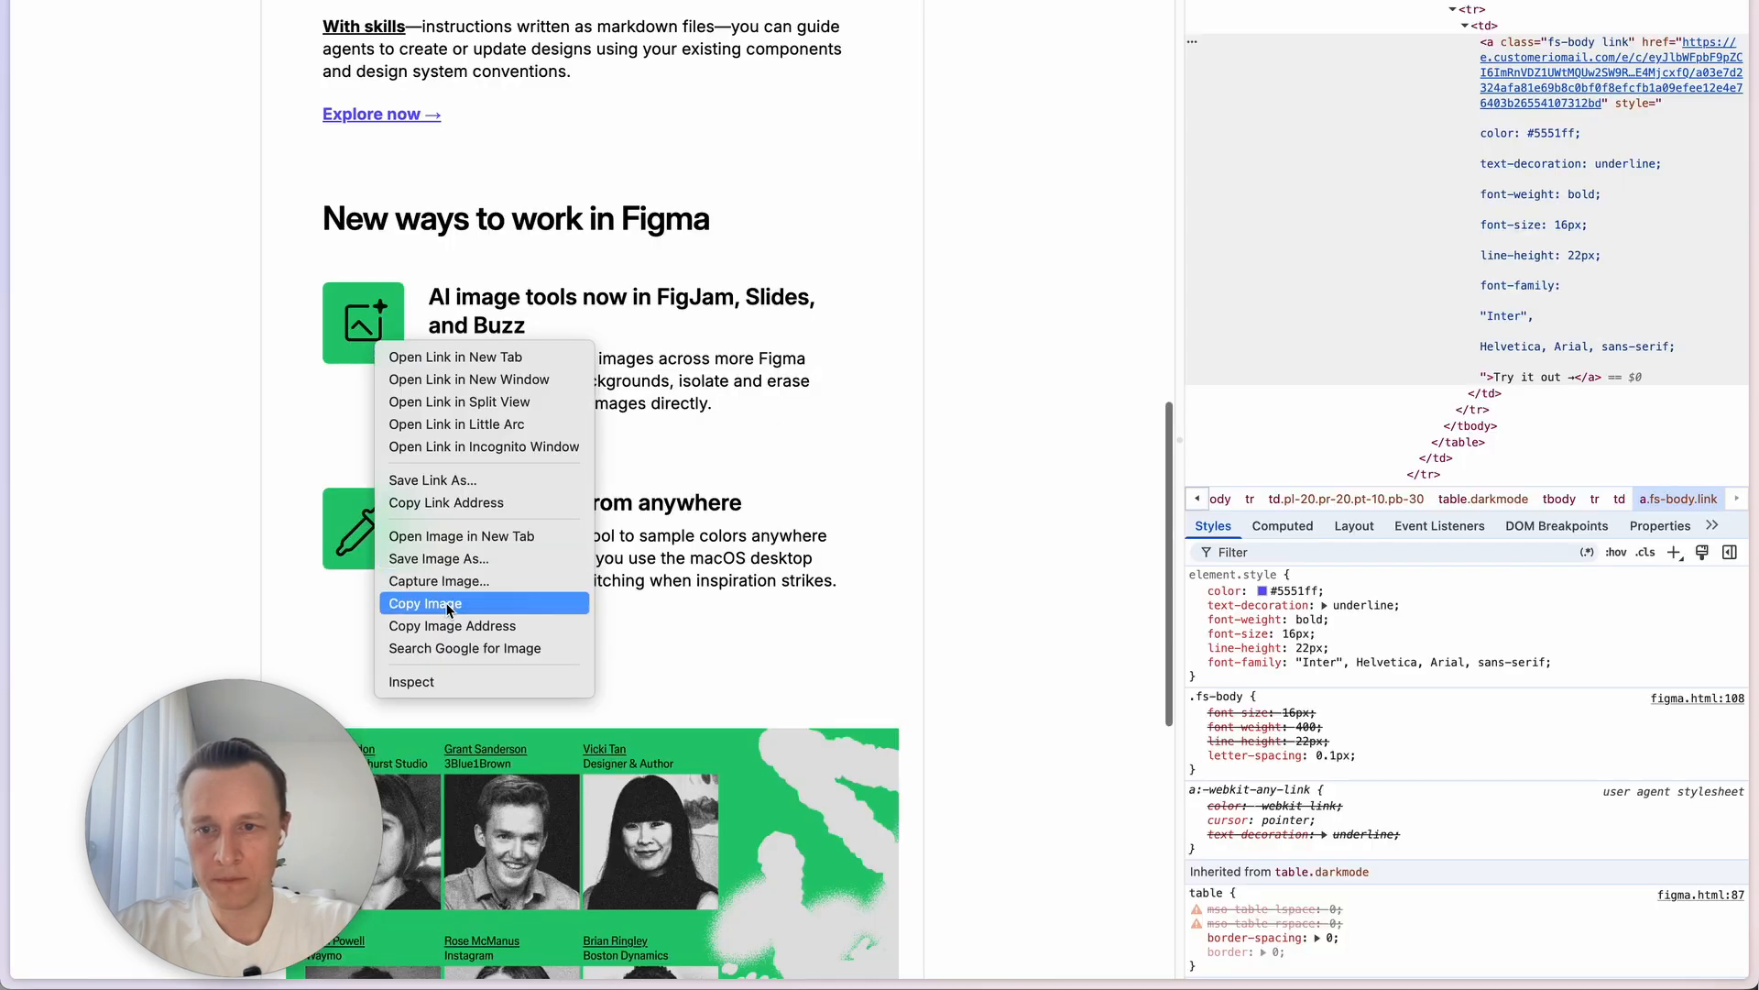
pyautogui.click(1041, 506)
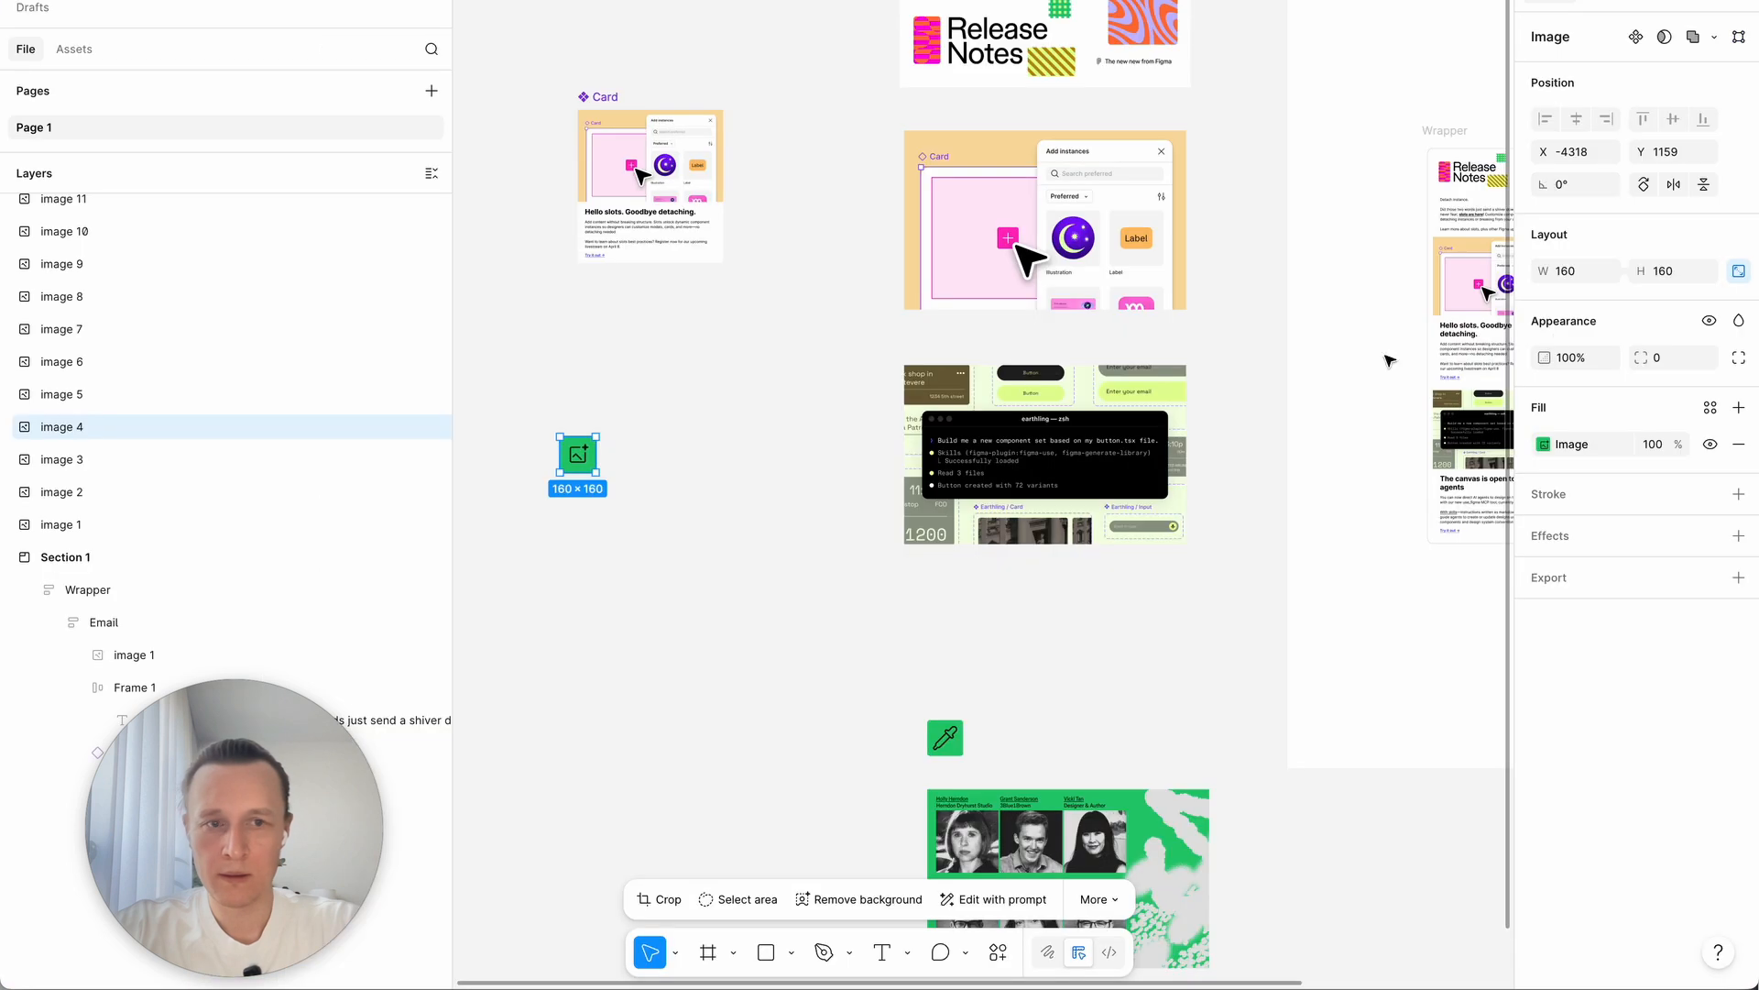
pyautogui.click(1591, 275)
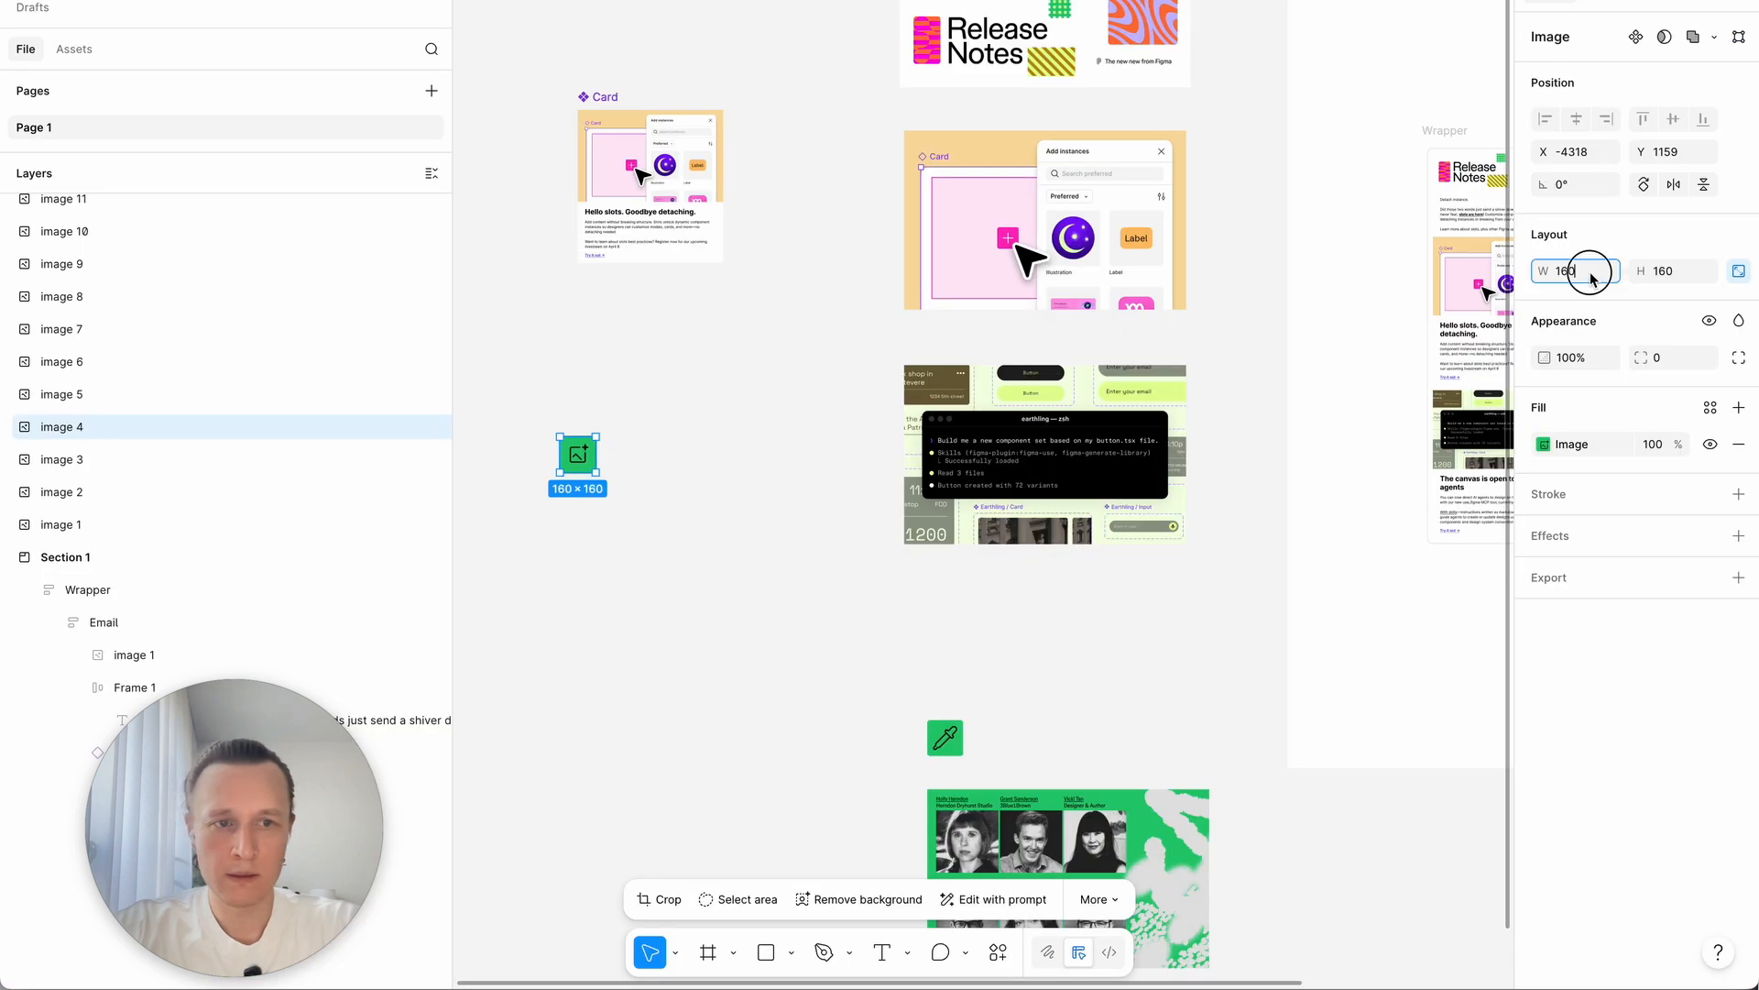
pyautogui.write('80')
pyautogui.press('Tab')
pyautogui.click(623, 564)
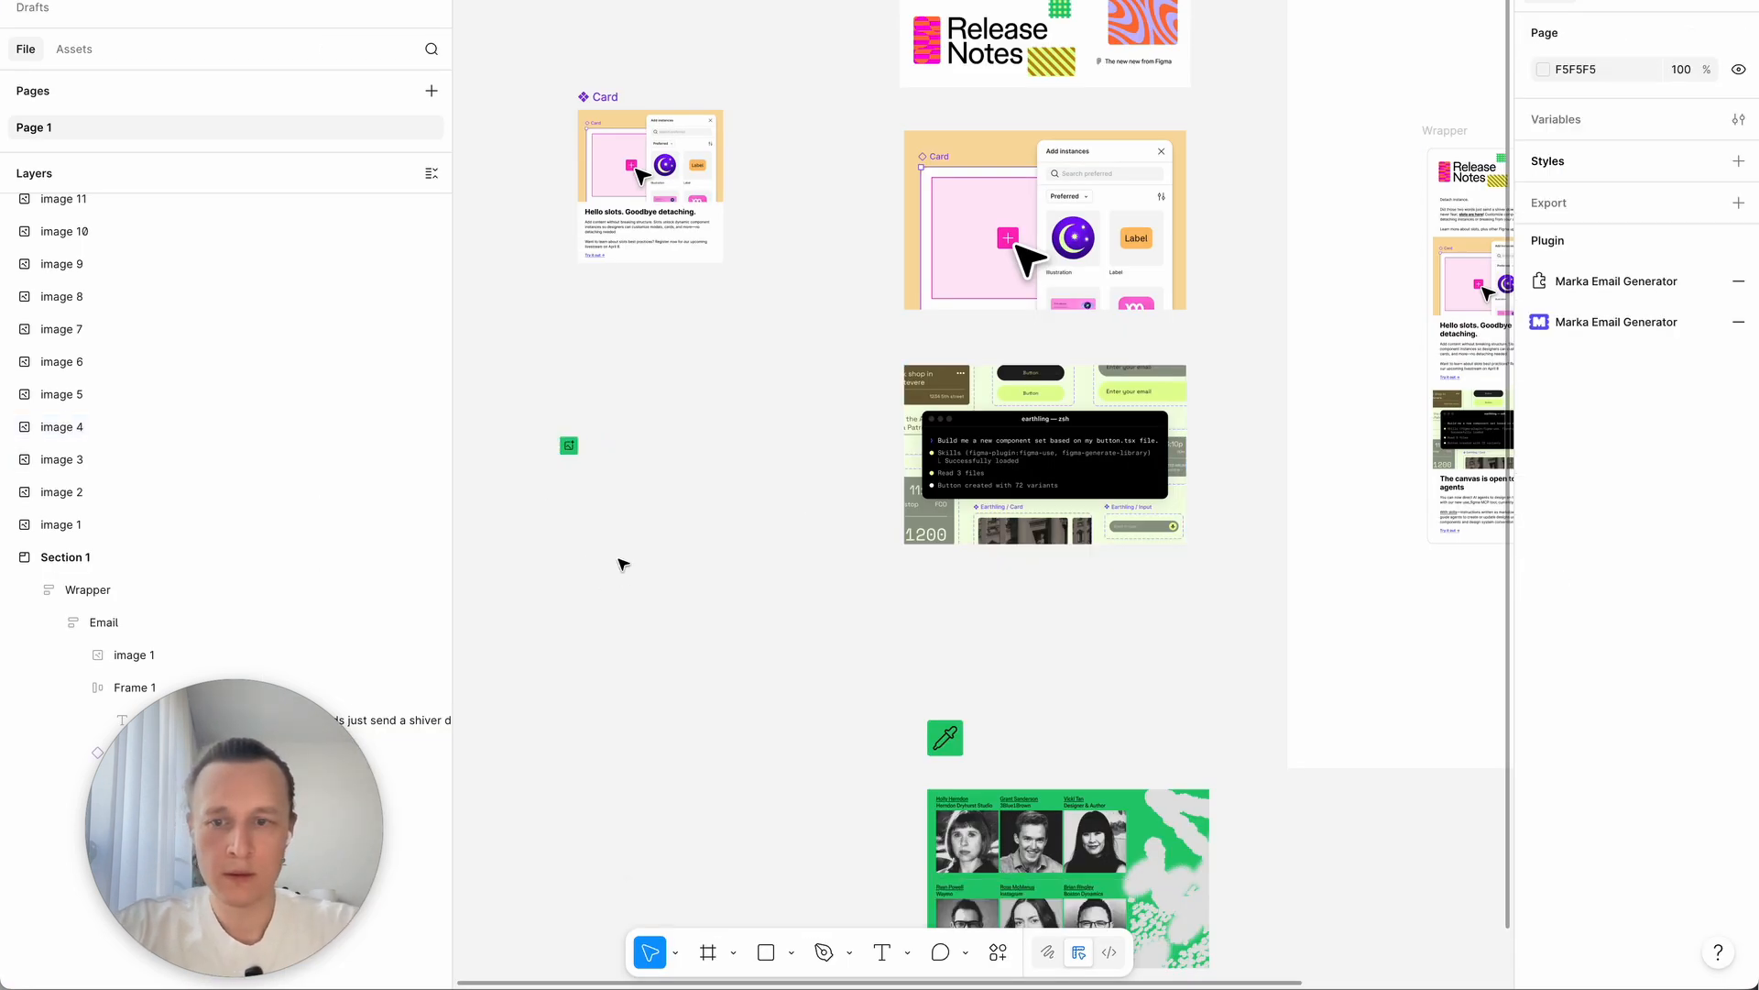
# Step: Copy the heading "AI image tools now in FigJam, Slides, and Buzz" from the browser's newsletter and place it beside the icon in Figma
pyautogui.press('super+Tab')
pyautogui.moveTo(431, 299); pyautogui.dragTo(582, 325)
pyautogui.press('super+c')
pyautogui.press('super+Tab')
pyautogui.press('super+v')
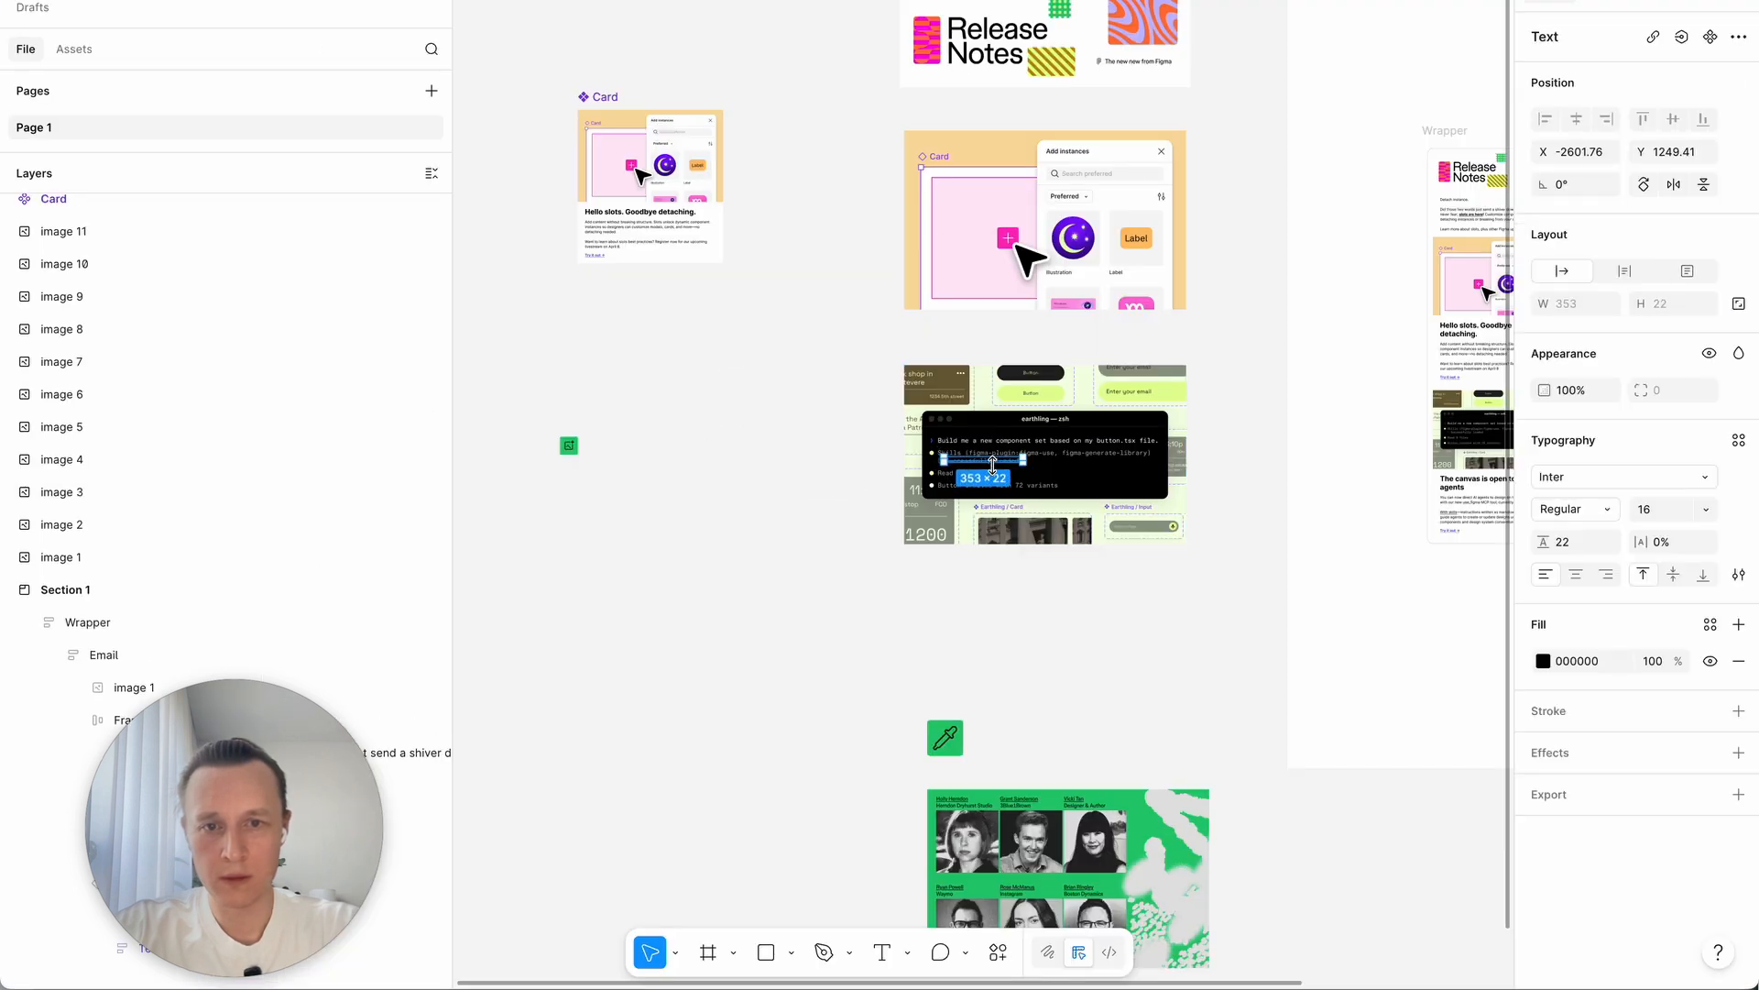
pyautogui.moveTo(996, 465); pyautogui.dragTo(649, 444)
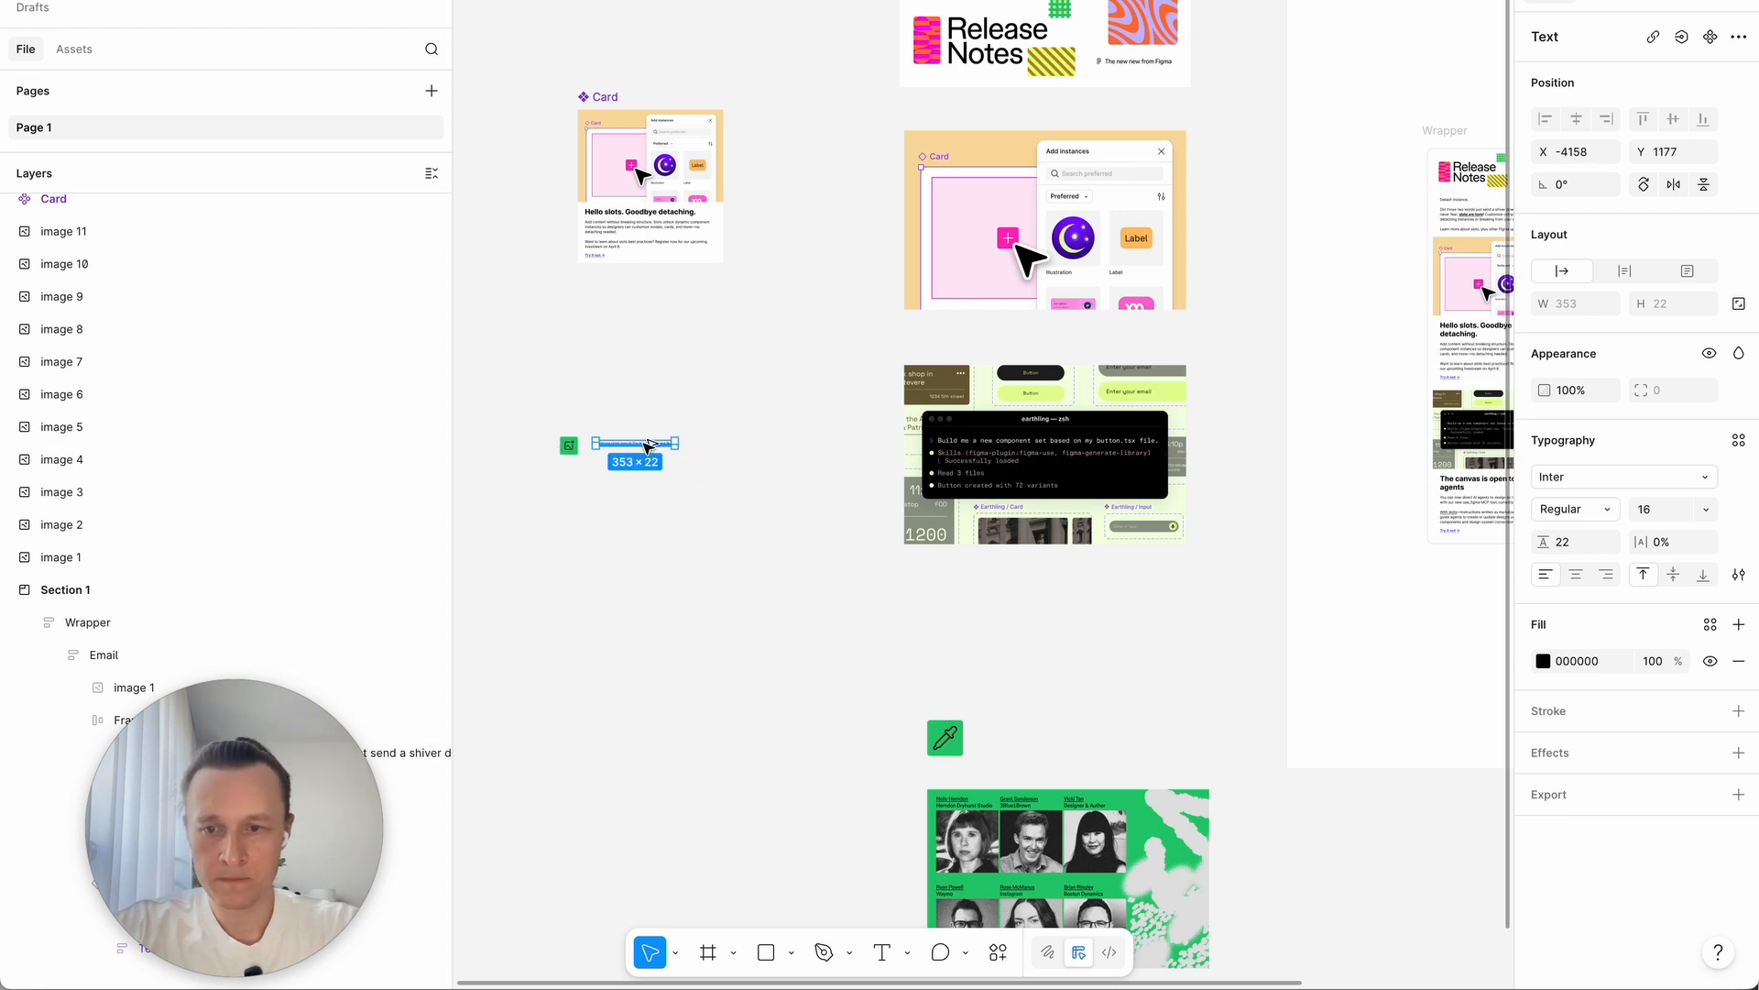
# Step: Duplicate the heading below itself in Figma, replace its text with the newsletter's "Easily create and edit images" paragraph and narrow the text box
pyautogui.press('super+Tab')
pyautogui.click(734, 367)
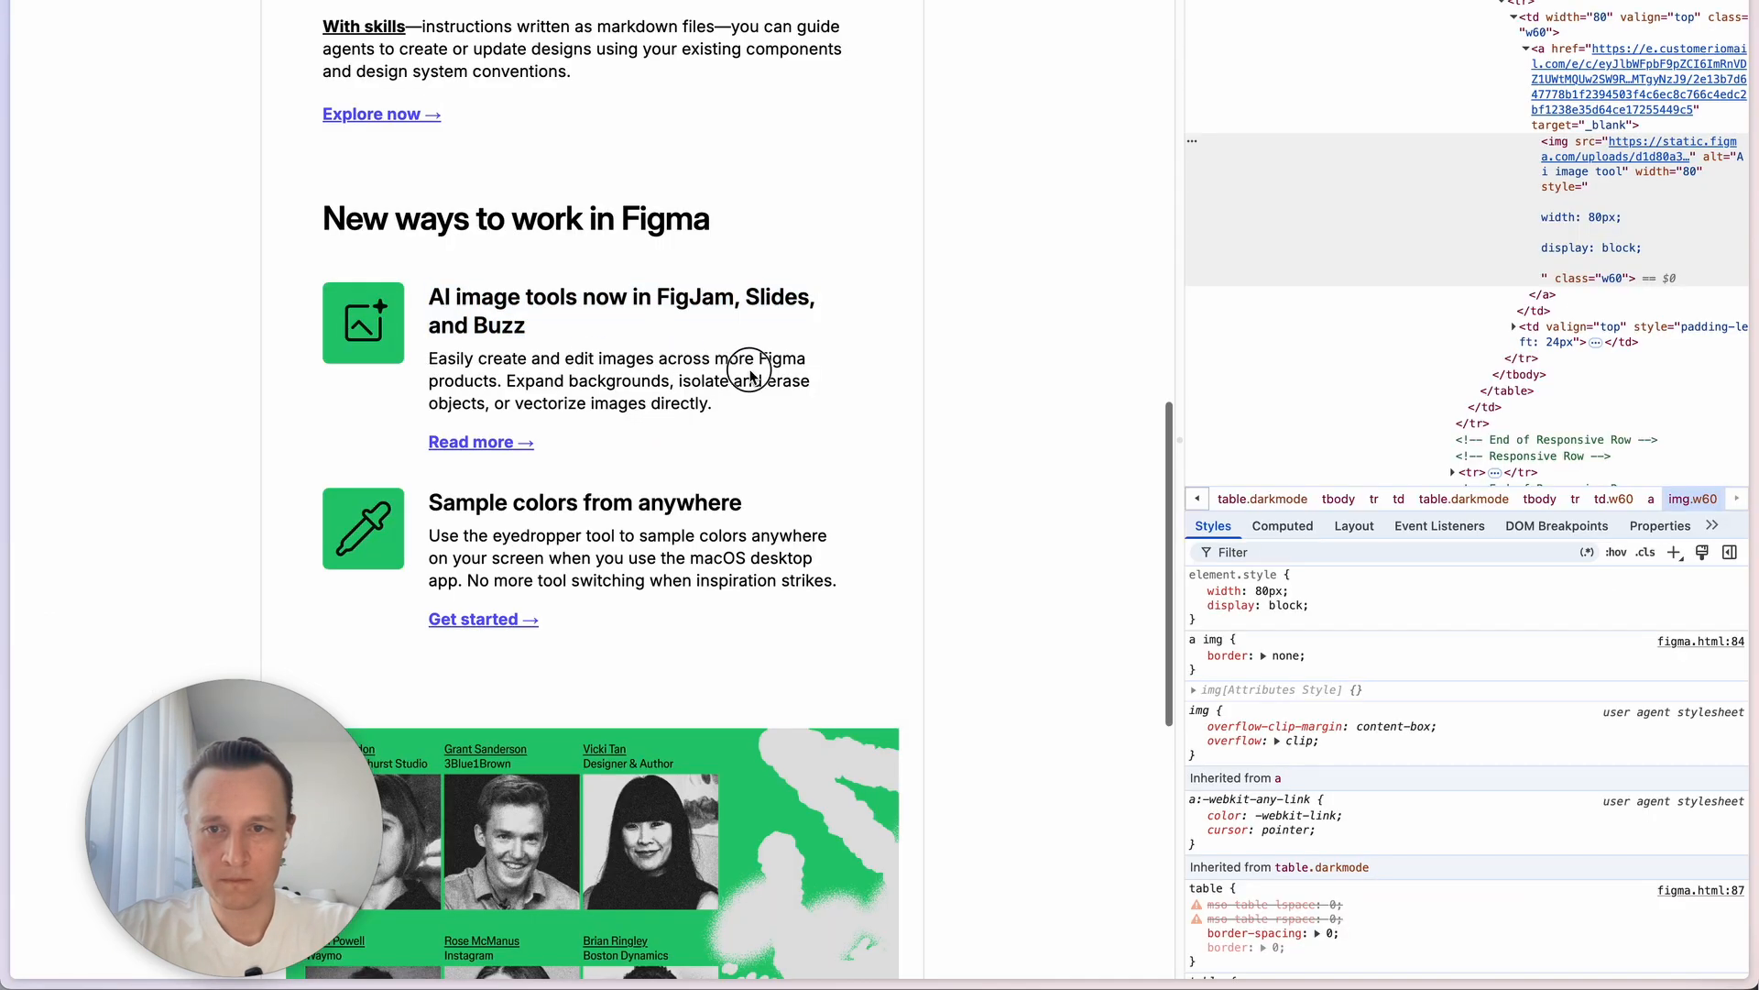
pyautogui.moveTo(739, 409); pyautogui.dragTo(432, 362)
pyautogui.hotkey('ctrl', 'c')
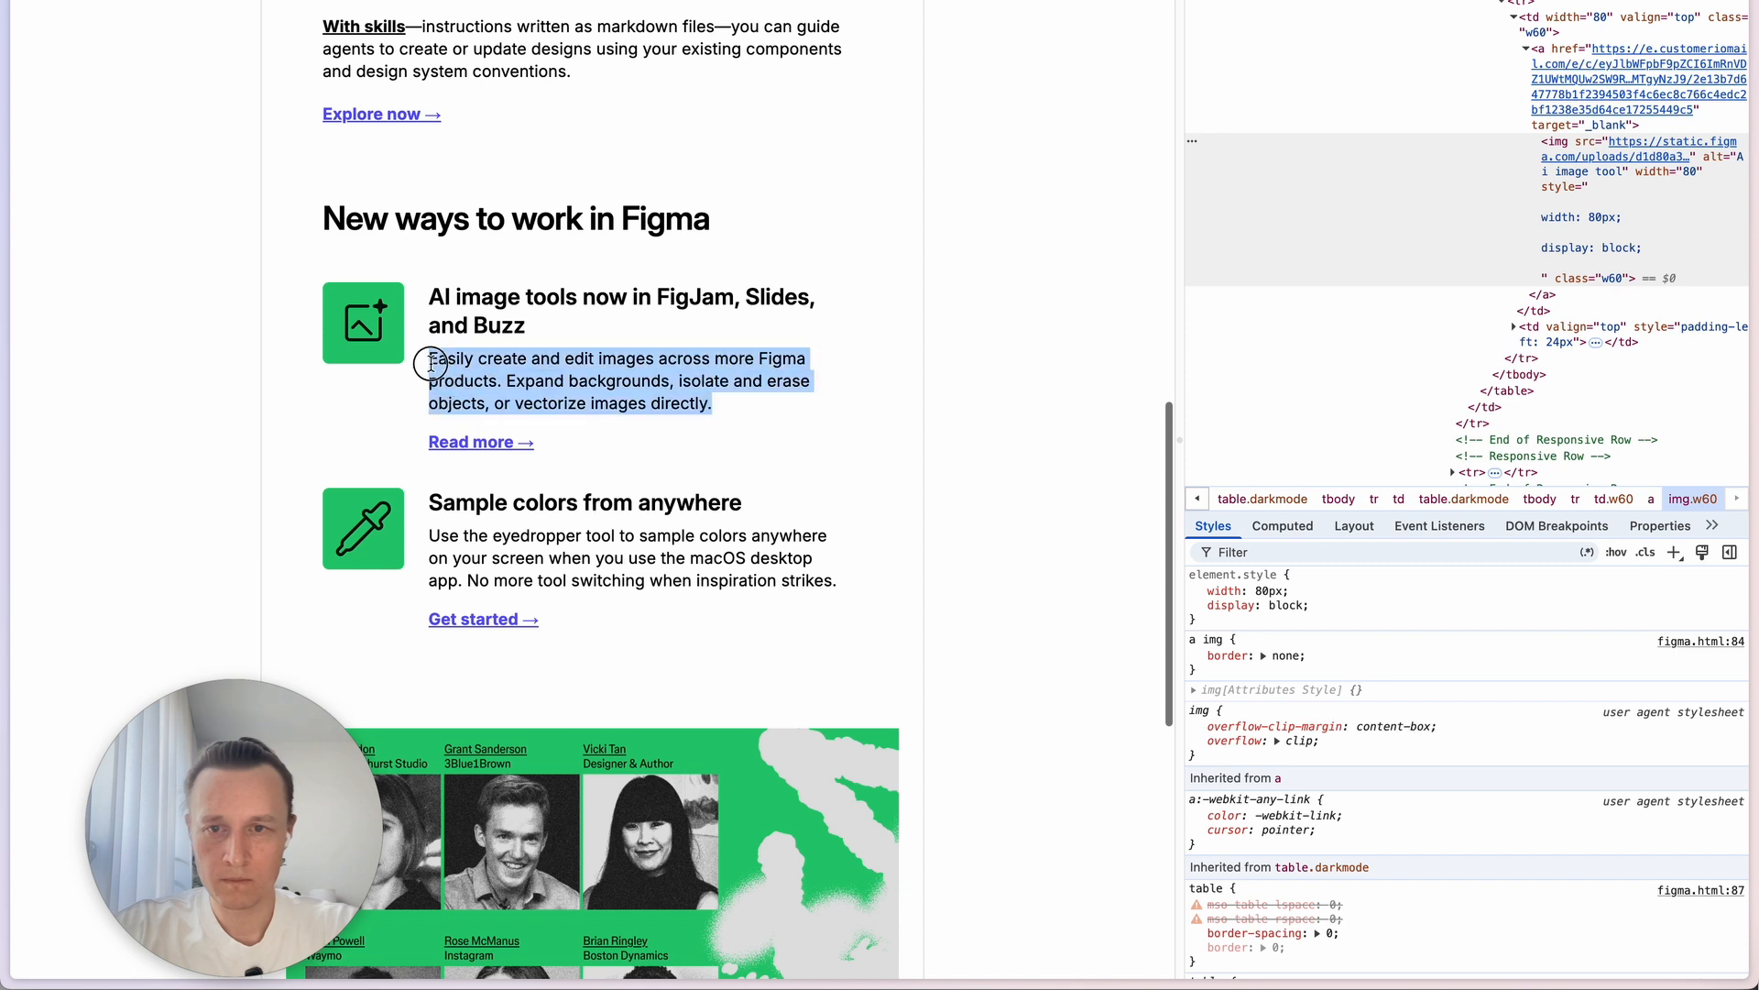
pyautogui.press('super+Tab')
pyautogui.scroll(3, 652, 483)
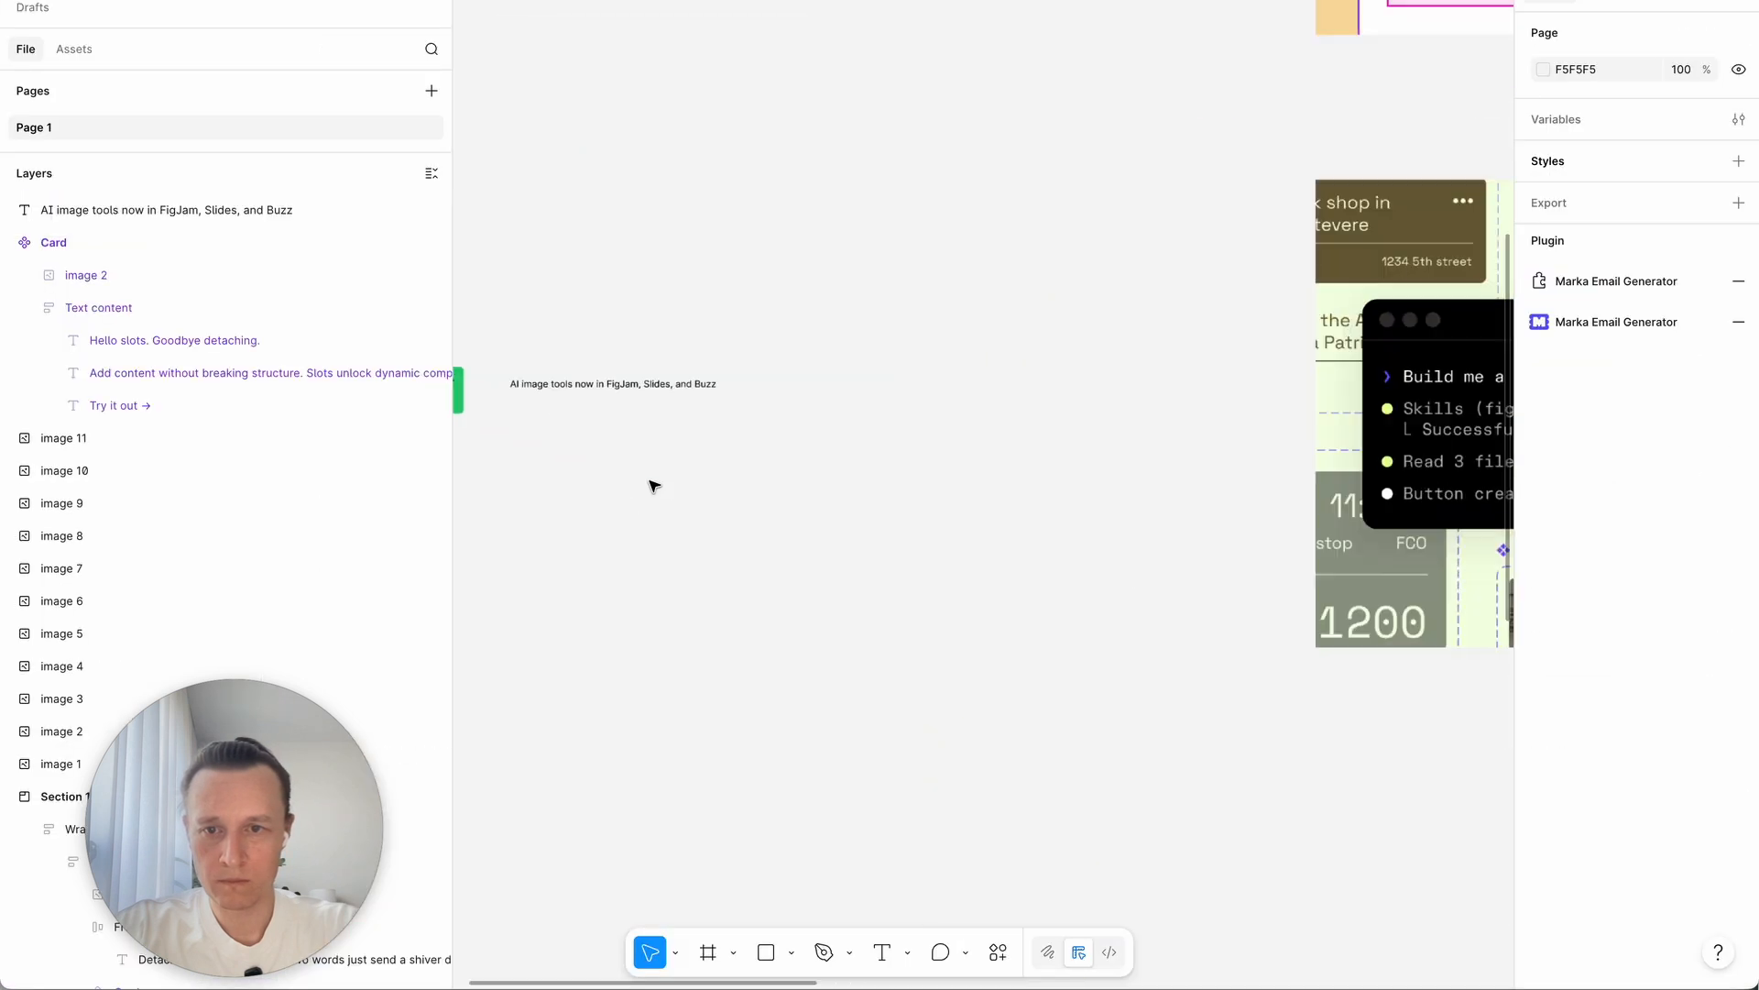
pyautogui.scroll(-2, 766, 393)
pyautogui.click(803, 303)
pyautogui.keyDown('alt'); pyautogui.moveTo(803, 303); pyautogui.dragTo(797, 349); pyautogui.keyUp('alt')
pyautogui.hotkey('ctrl', 'v')
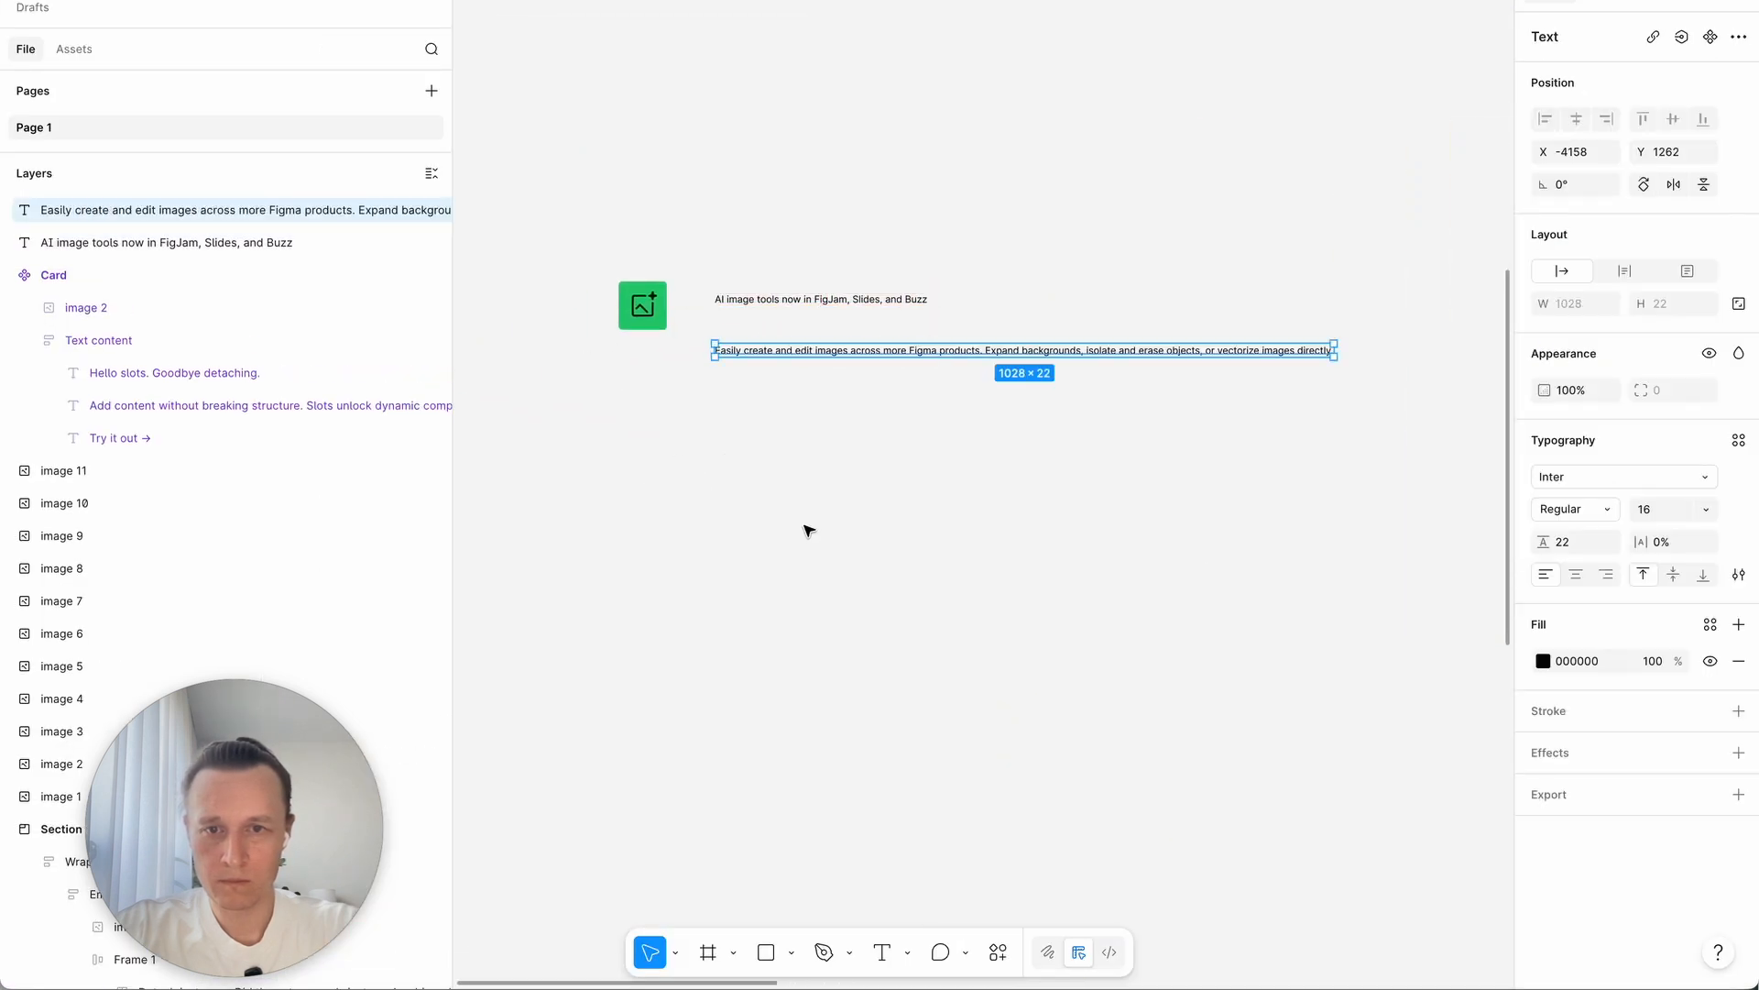
pyautogui.moveTo(1336, 351); pyautogui.dragTo(1007, 350)
# Step: Copy the "Read more →" link text from the newsletter in the browser and add it below the paragraph in Figma
pyautogui.press('super+Tab')
pyautogui.tripleClick(393, 444)
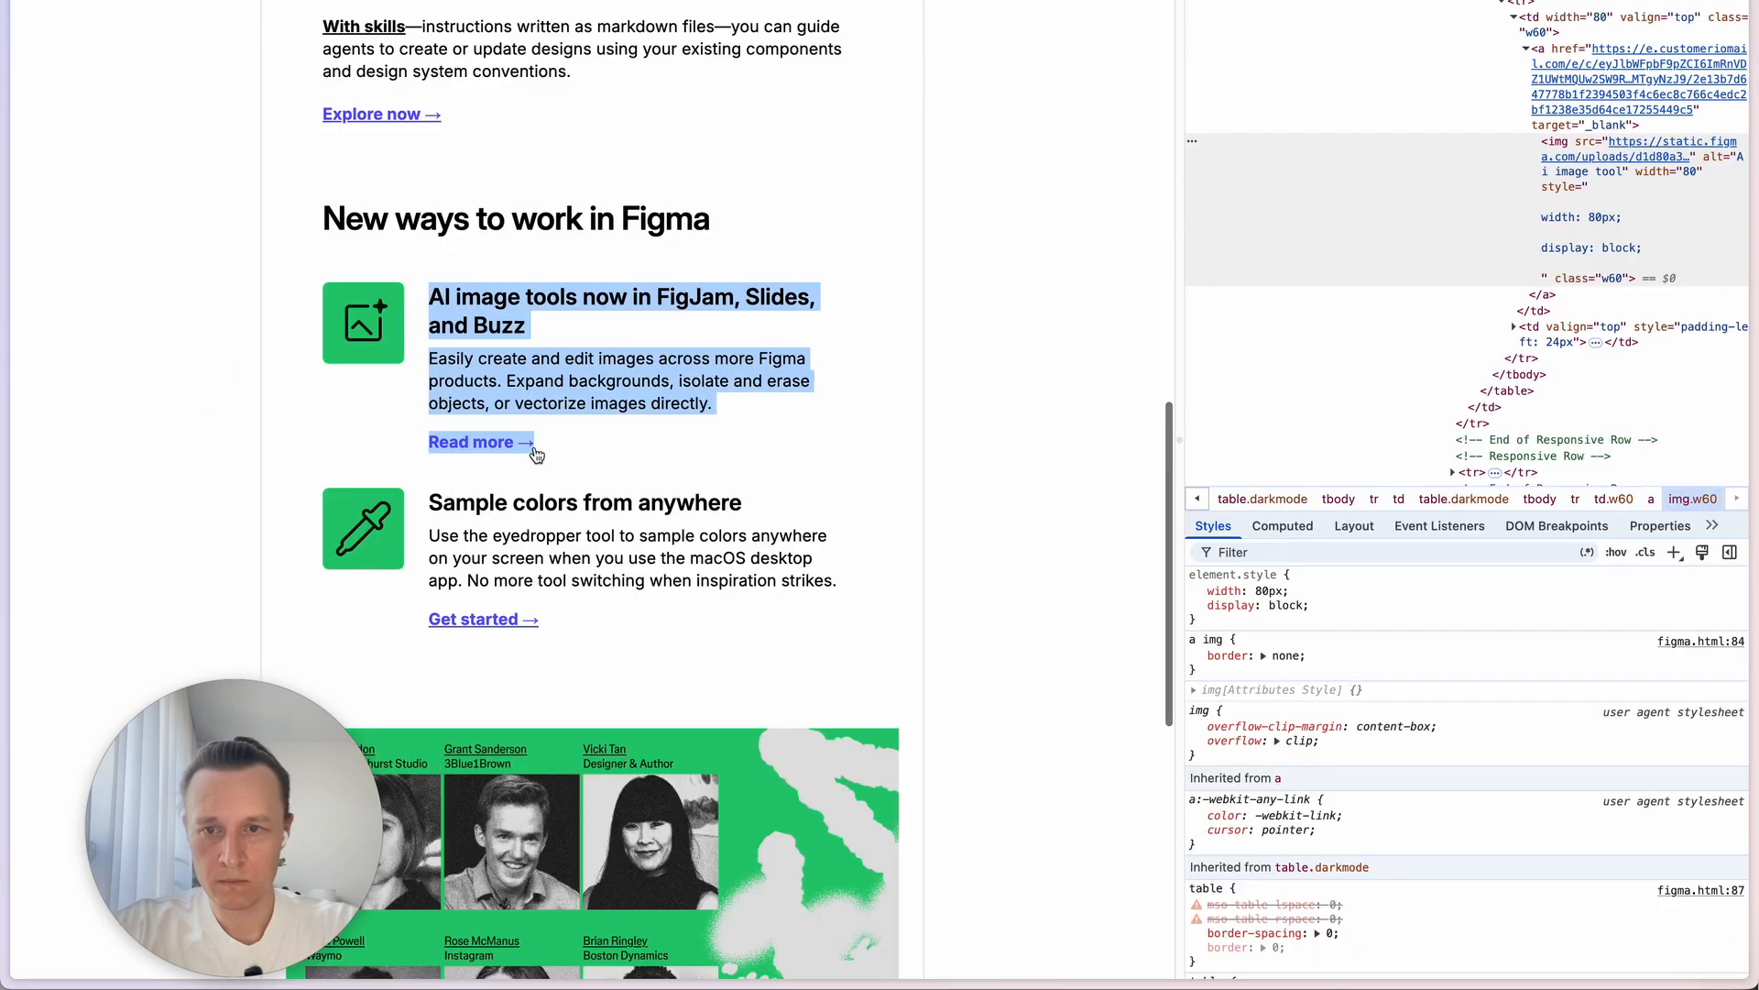
pyautogui.click(597, 444)
pyautogui.tripleClick(464, 442)
pyautogui.press('super+c')
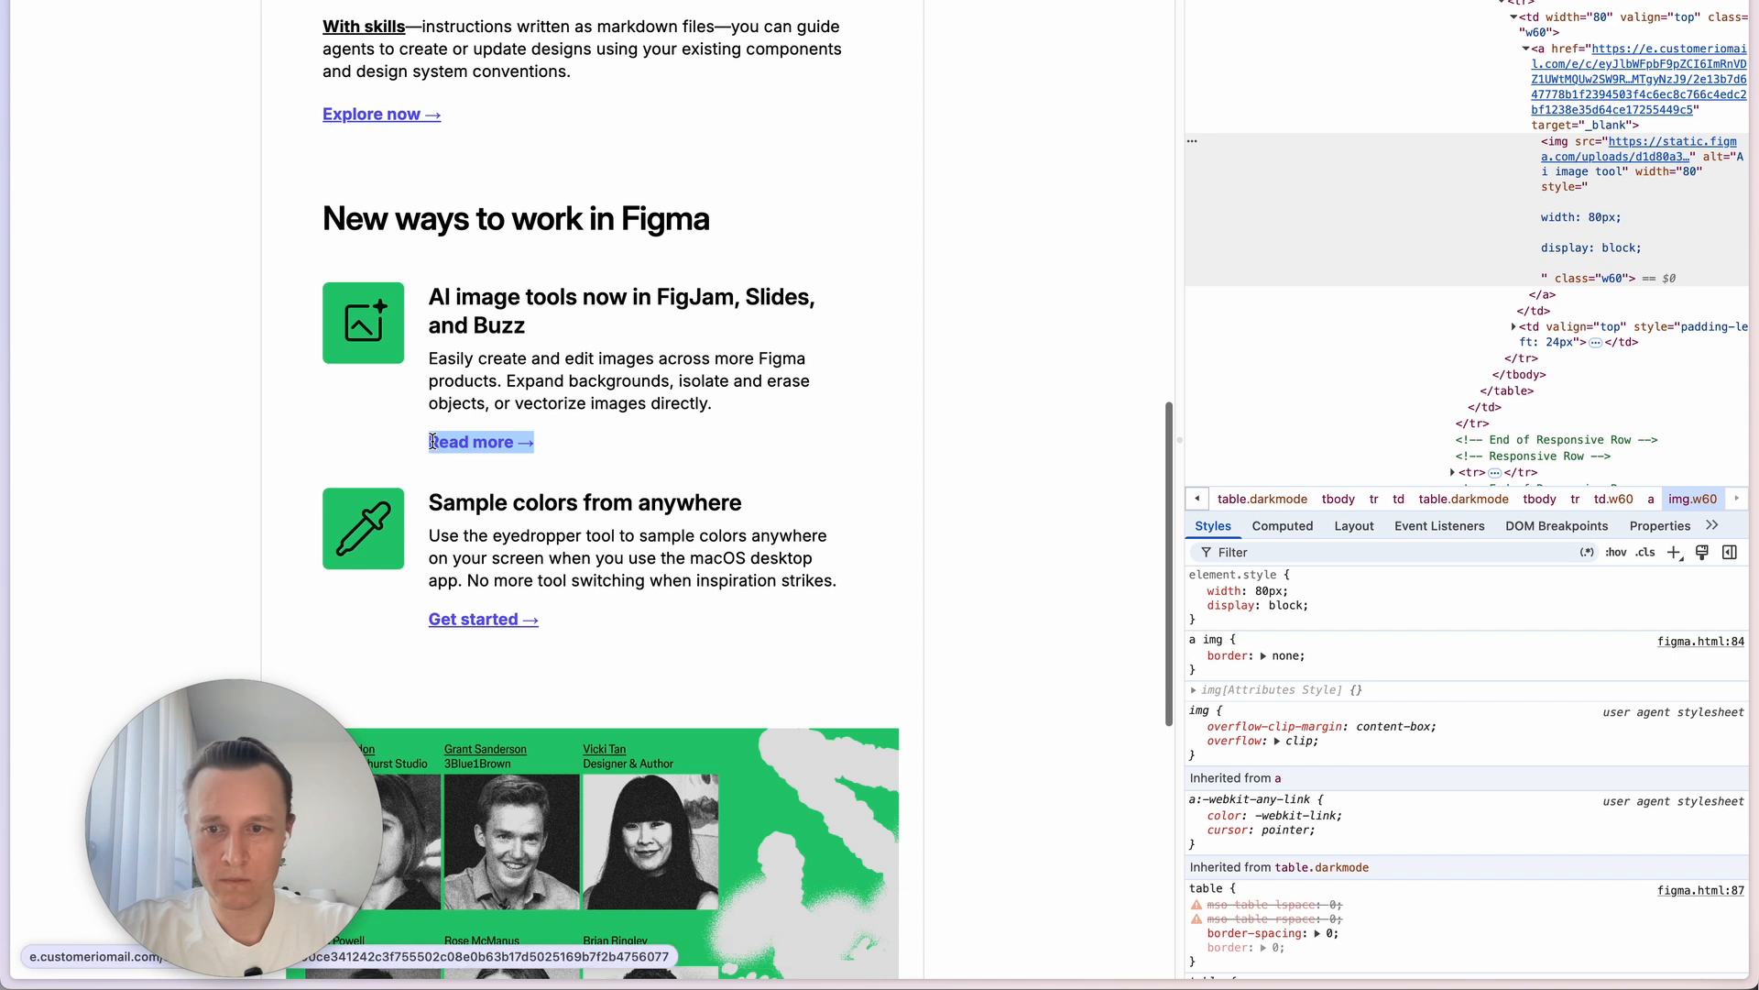
pyautogui.press('super+Tab')
pyautogui.press('super+v')
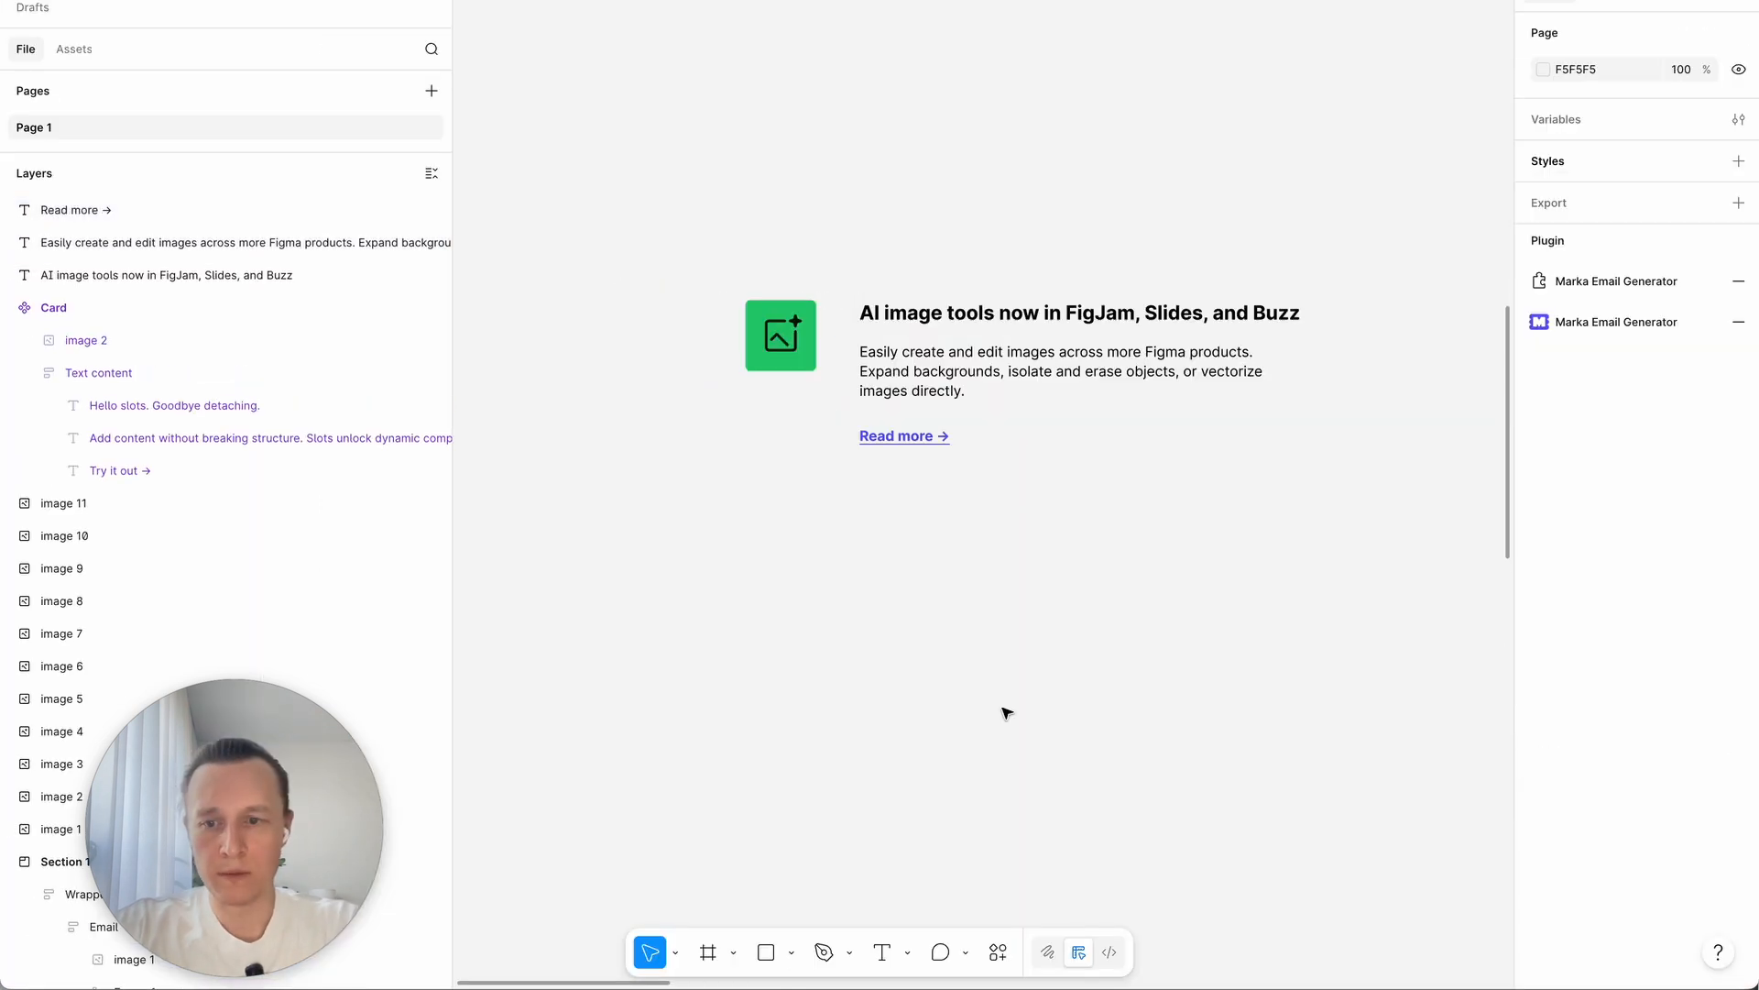
# Step: Wrap the heading, paragraph and "Read more →" link in a vertical auto layout frame and set their widths to Fill container
pyautogui.press('super+Tab')
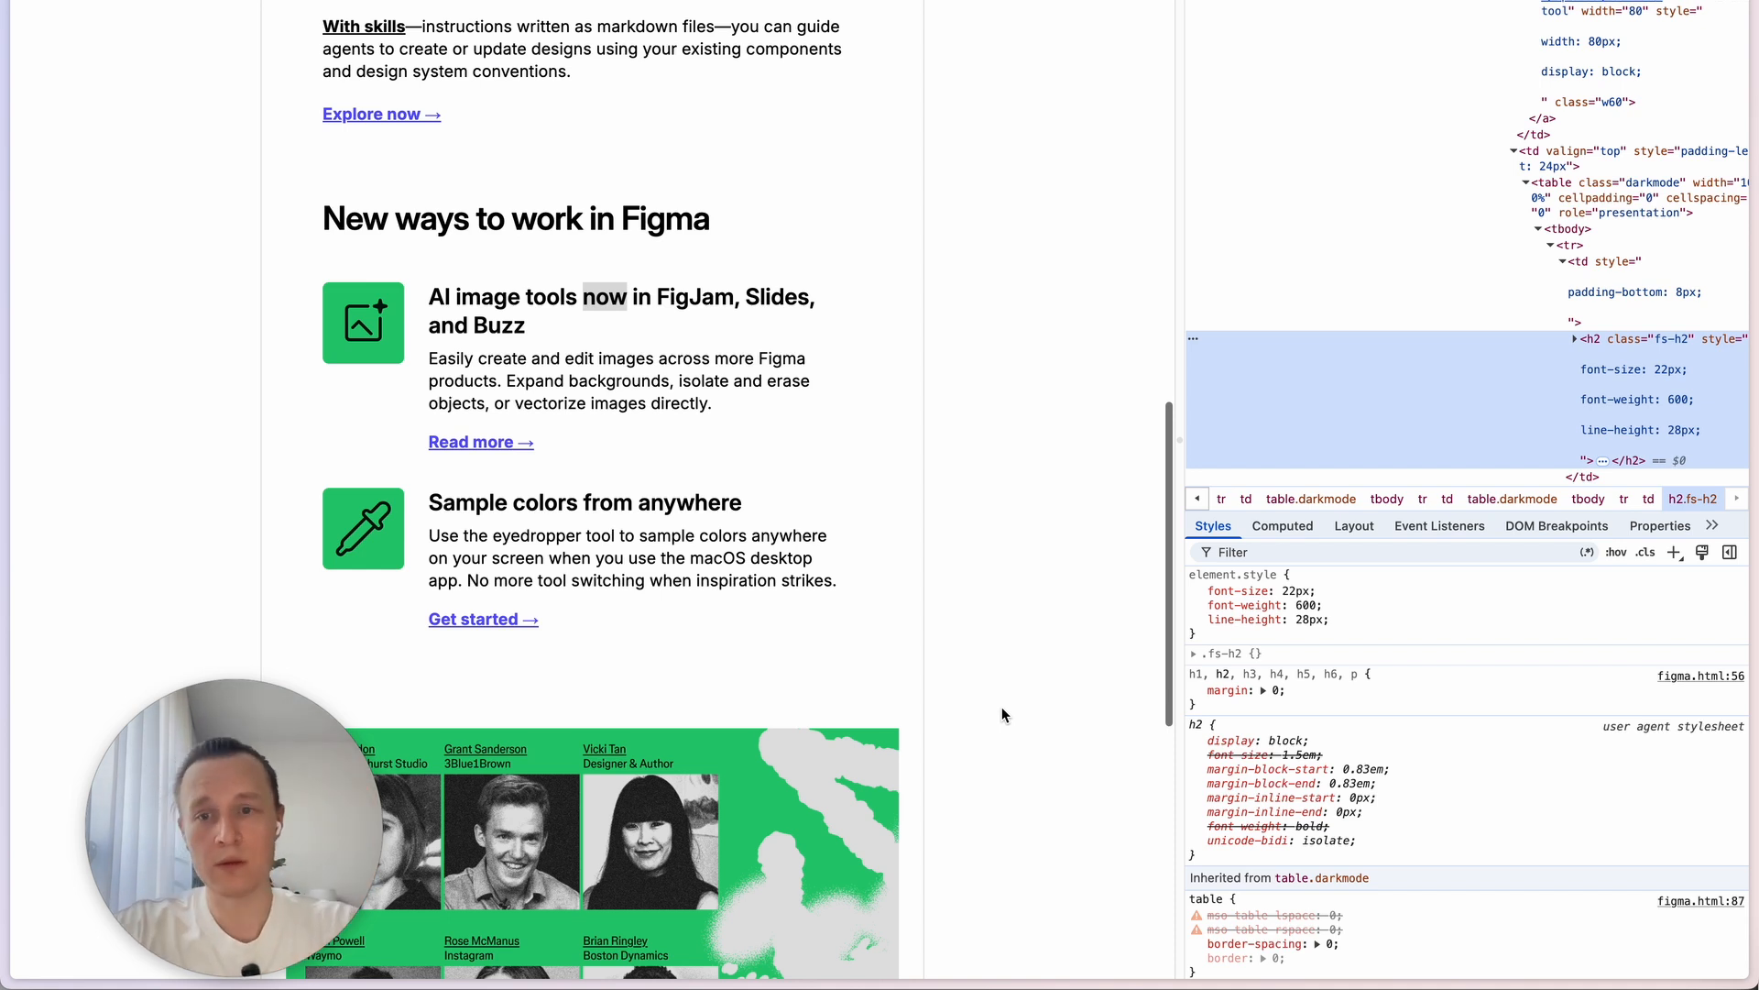
pyautogui.press('super+Tab')
pyautogui.moveTo(944, 608); pyautogui.dragTo(1105, 34)
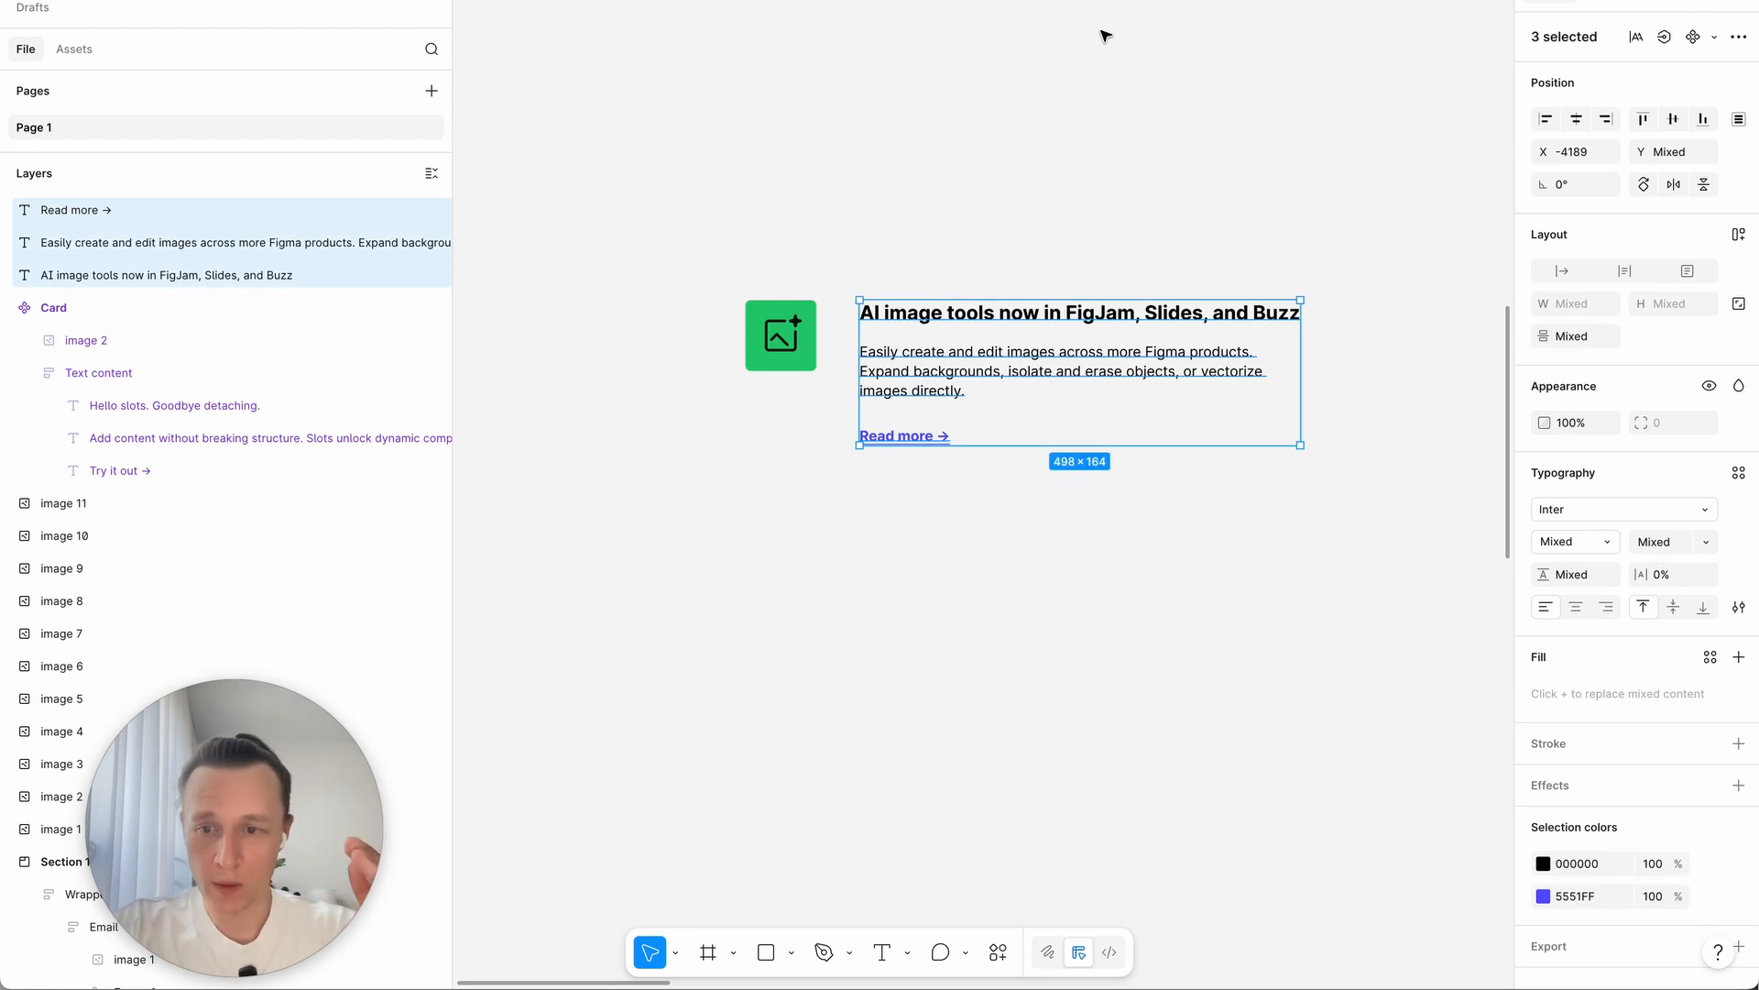
pyautogui.moveTo(930, 189); pyautogui.dragTo(907, 645)
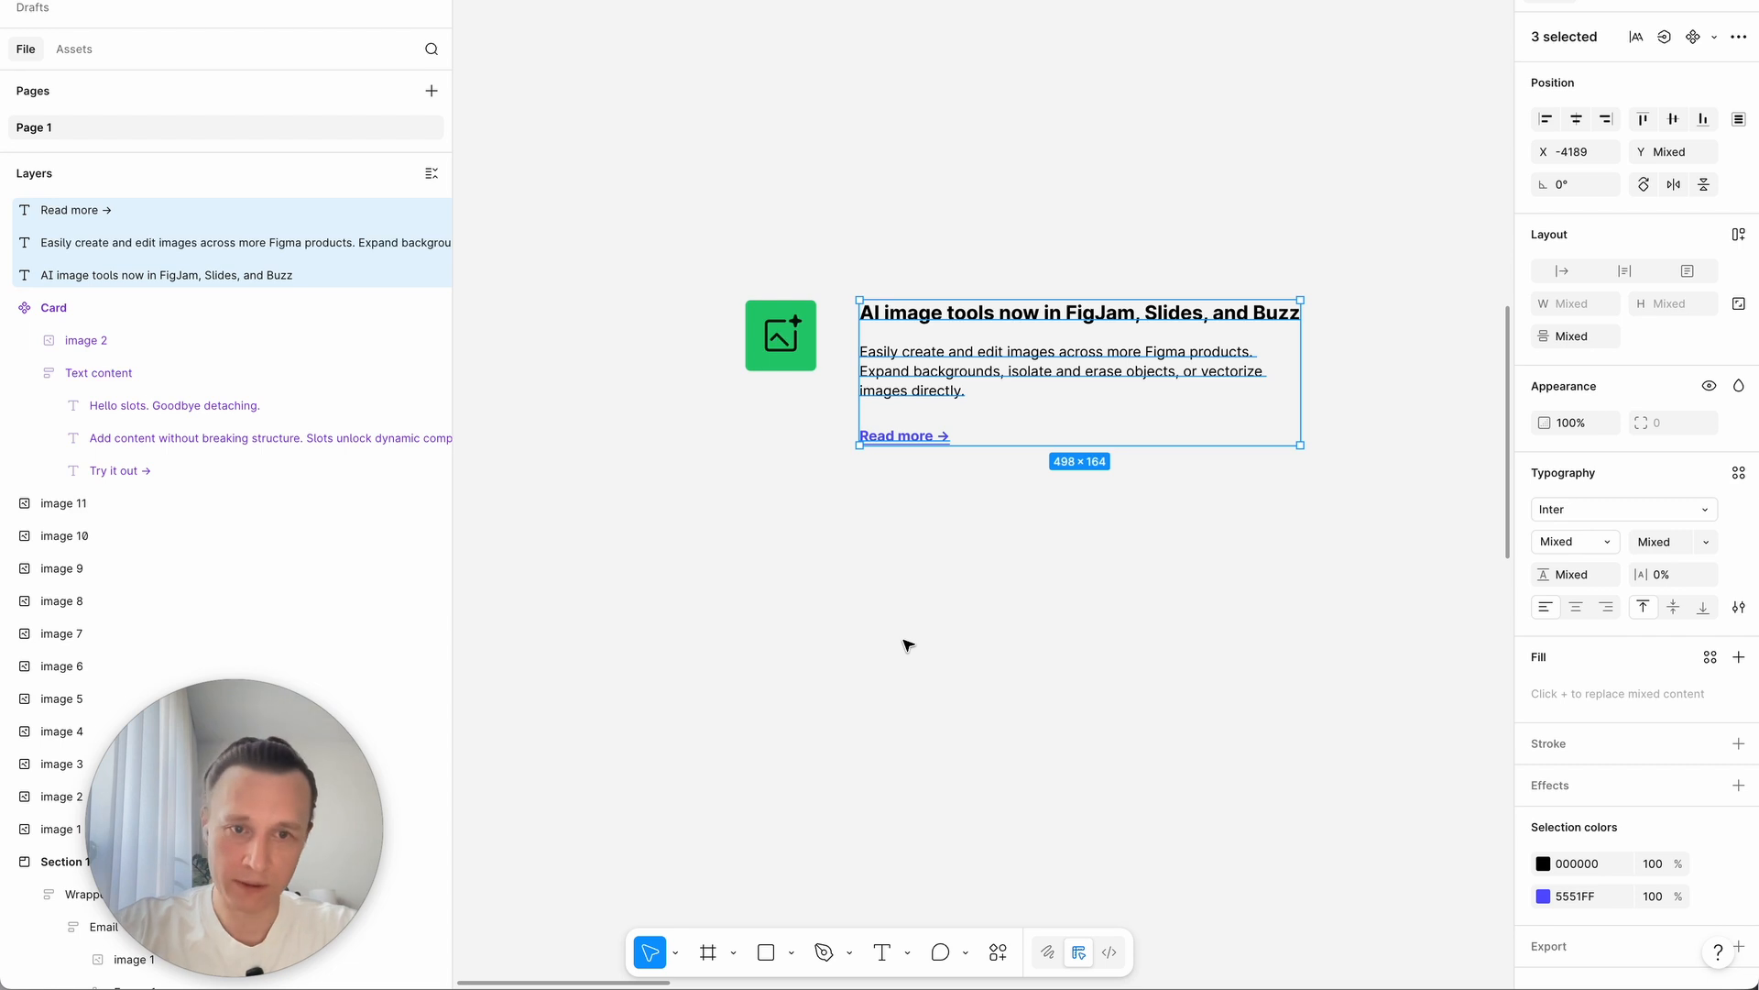
pyautogui.hotkey('shift', 'a')
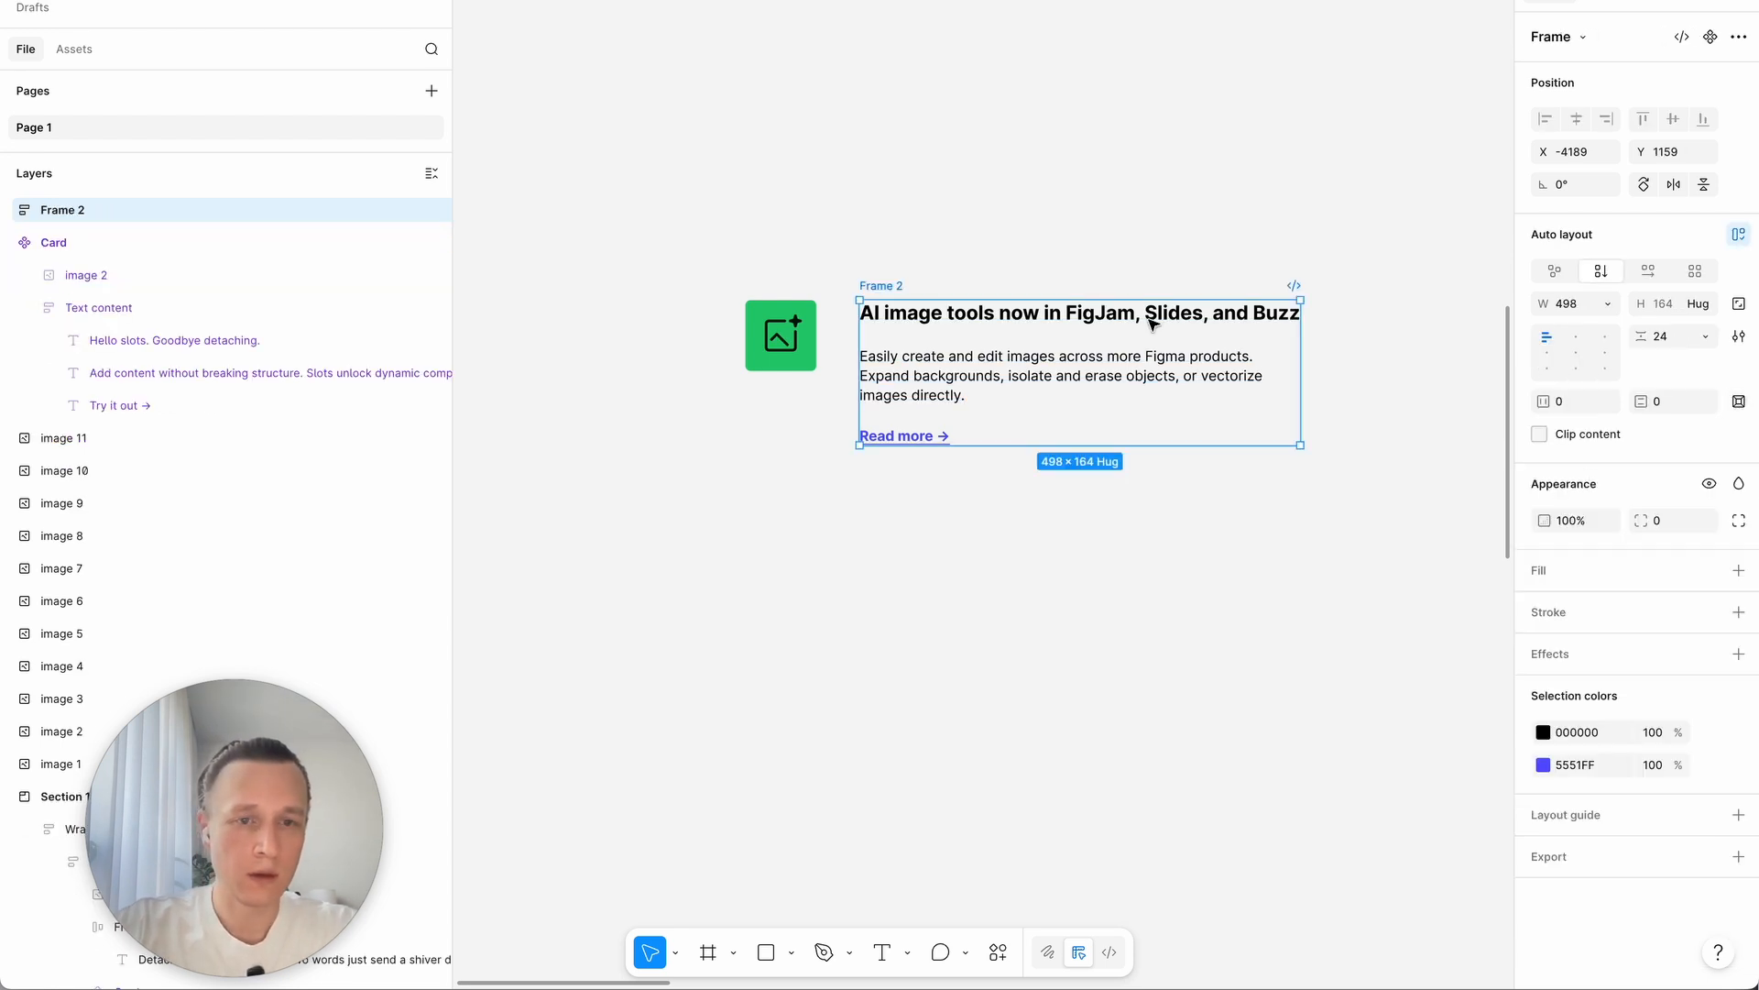
pyautogui.press('Return')
pyautogui.click(1617, 312)
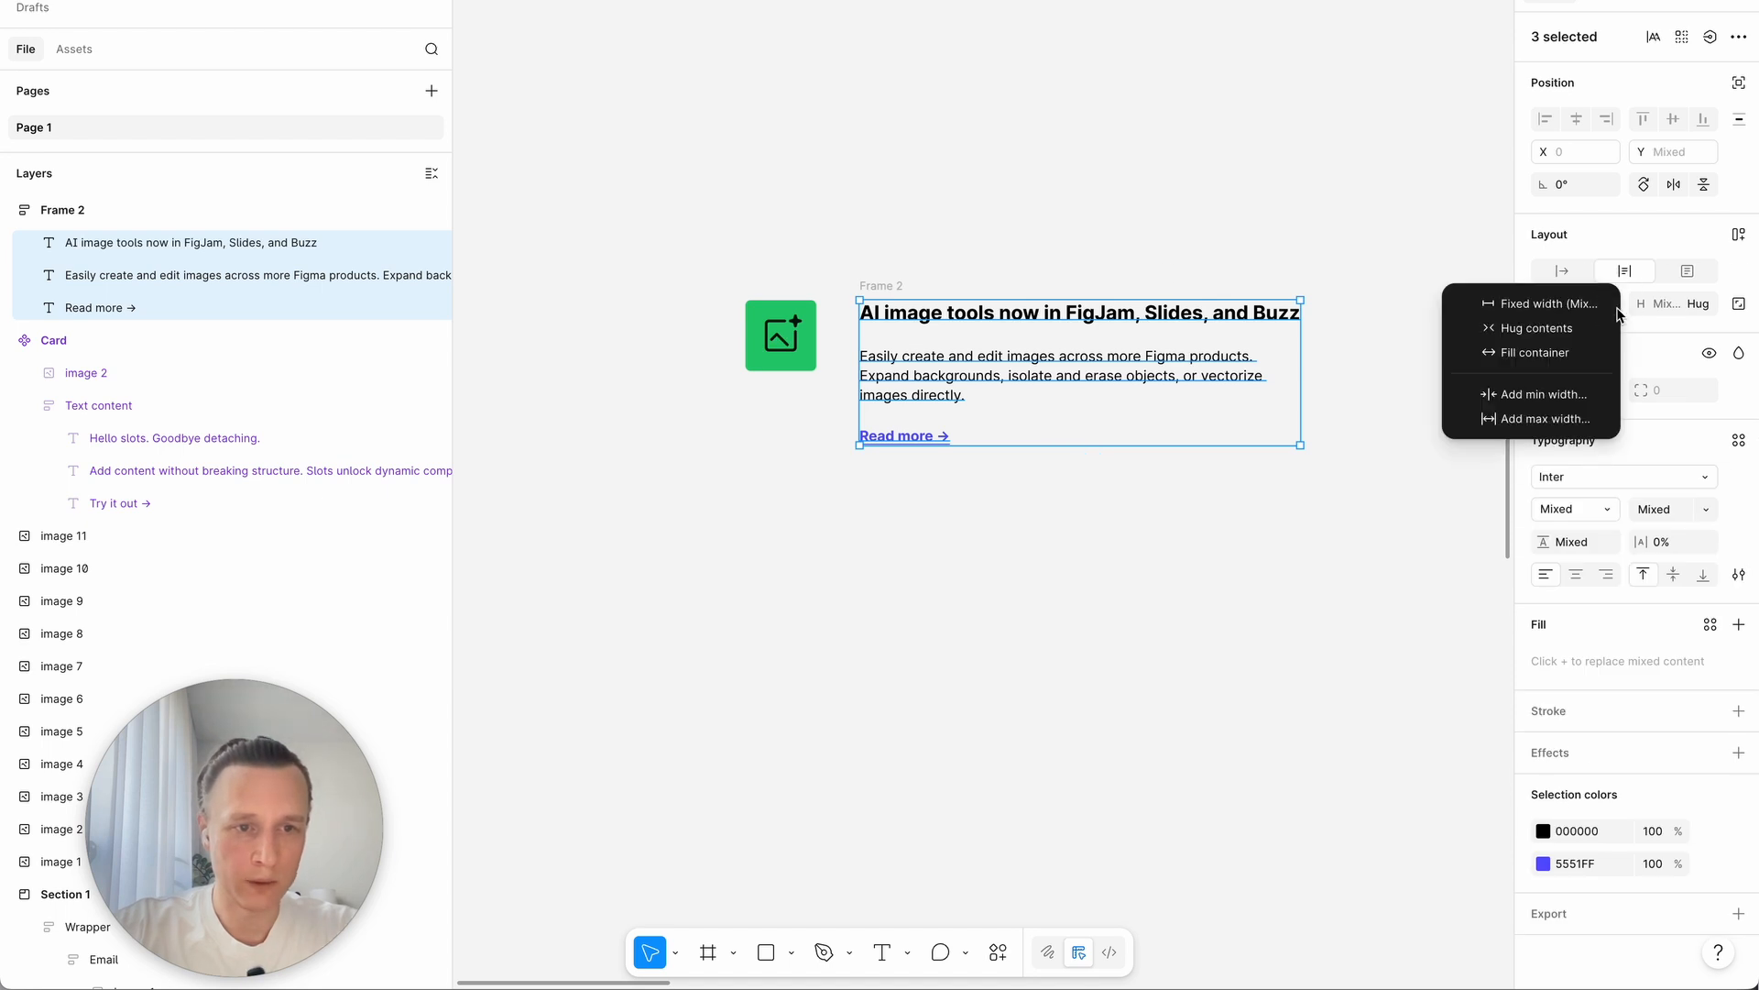
pyautogui.click(1581, 345)
# Step: Move the text frame closer to the green icon and wrap both in a horizontal auto layout frame
pyautogui.click(947, 225)
pyautogui.click(884, 280)
pyautogui.moveTo(883, 280); pyautogui.dragTo(864, 280)
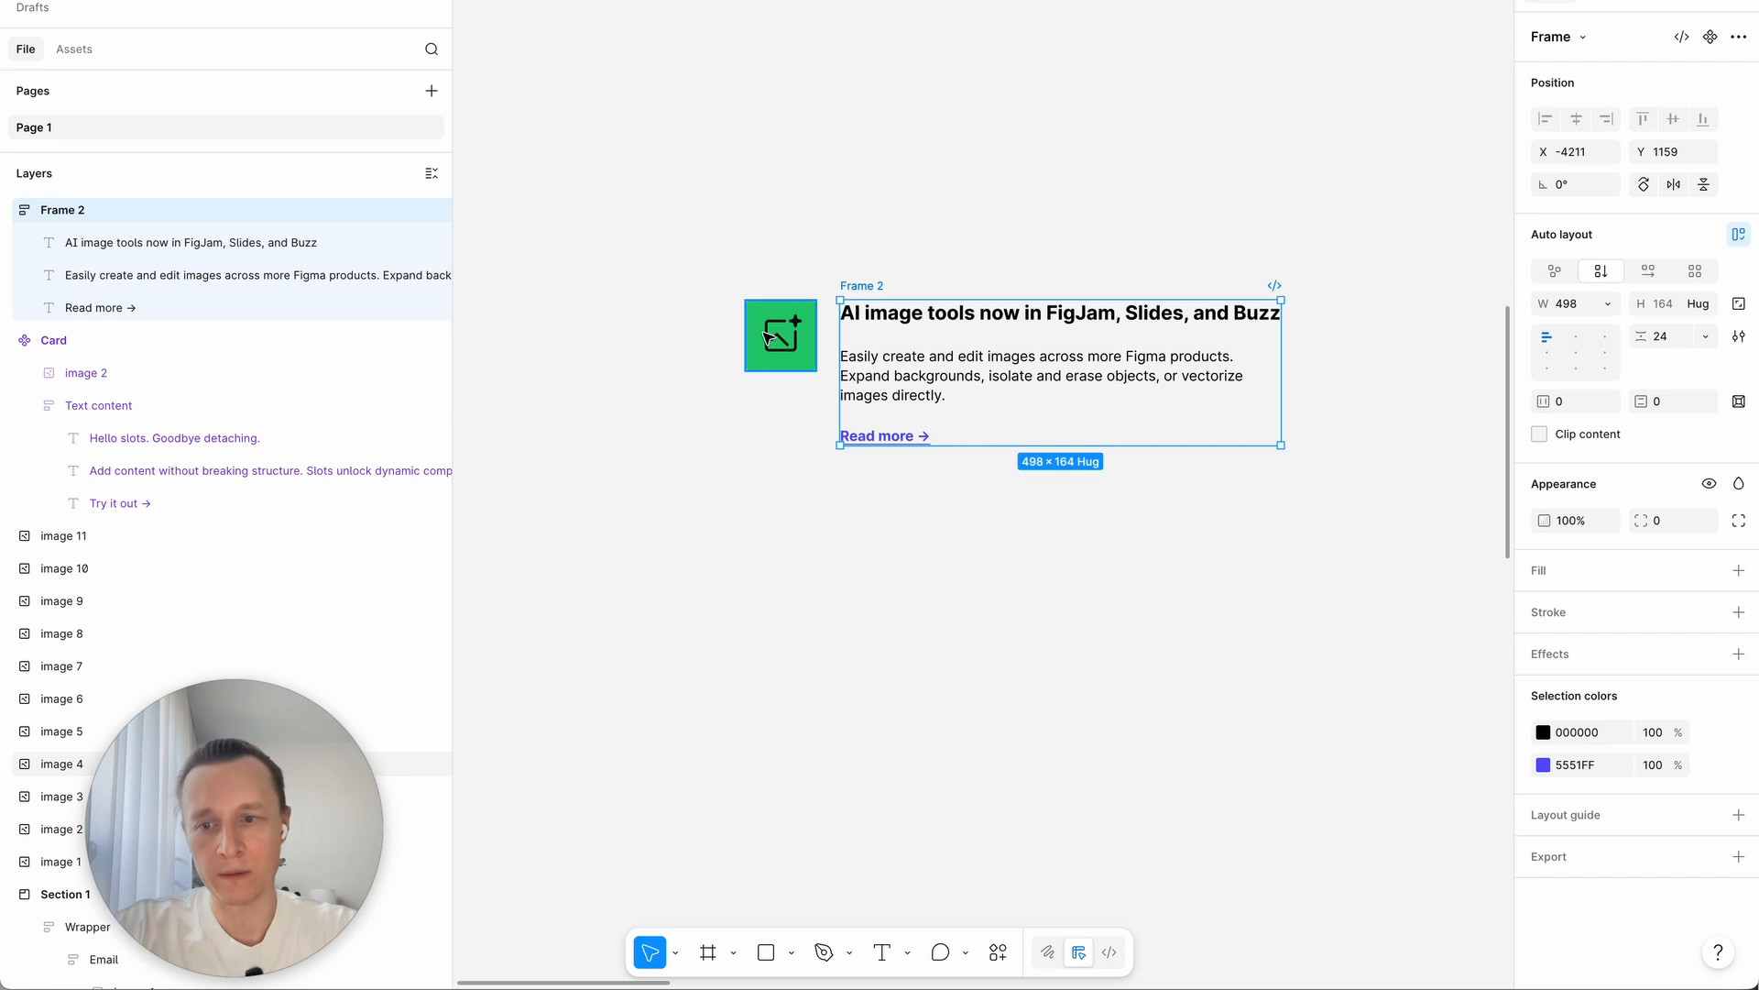
pyautogui.click(768, 338)
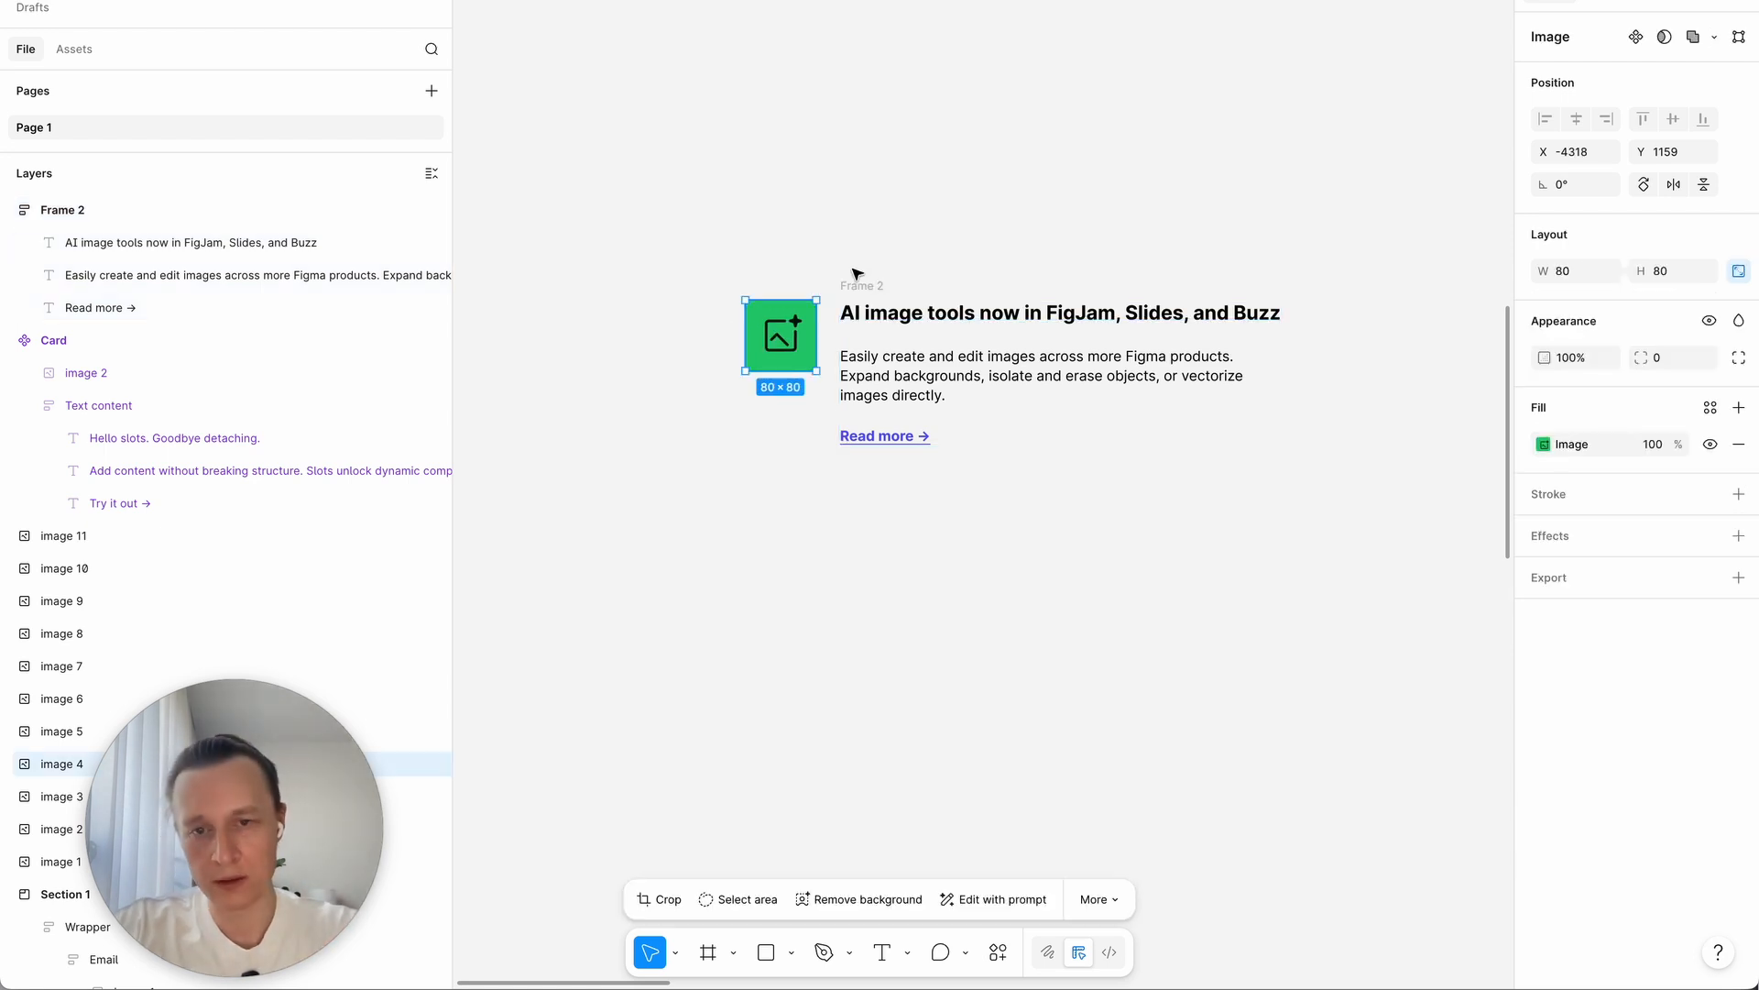
pyautogui.keyDown('shift'); pyautogui.click(852, 282); pyautogui.keyUp('shift')
pyautogui.scroll(5, 801, 452)
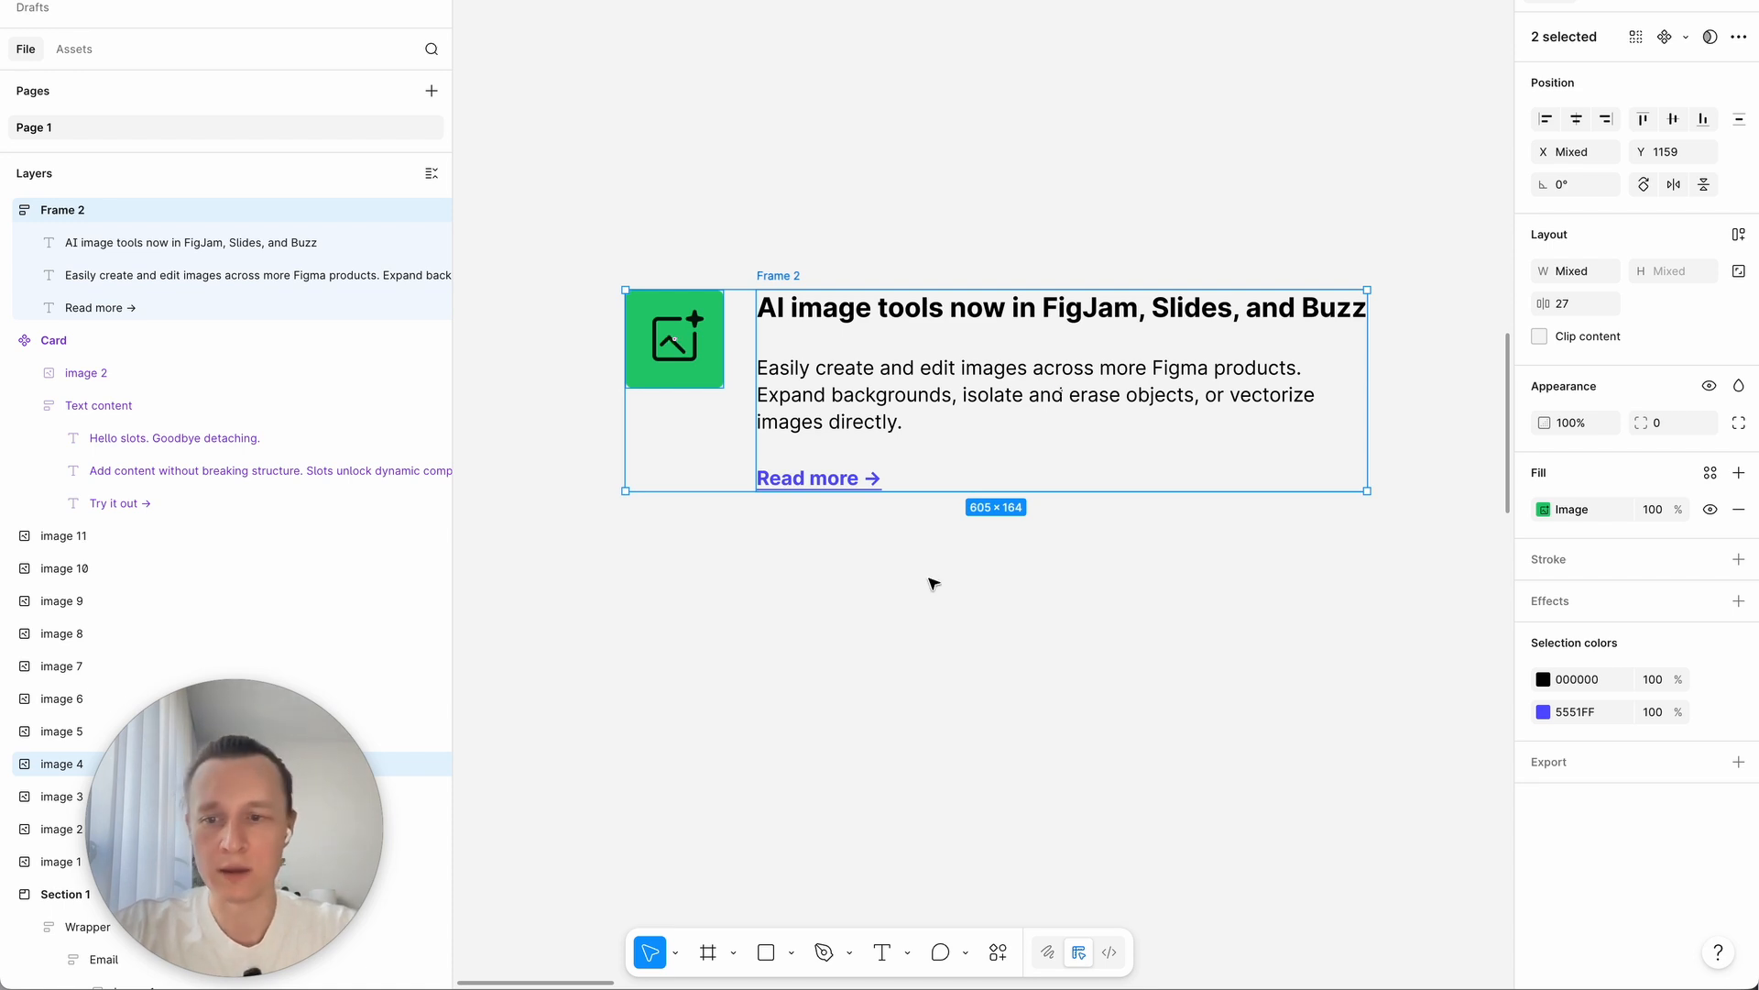
pyautogui.hotkey('shift', 'a')
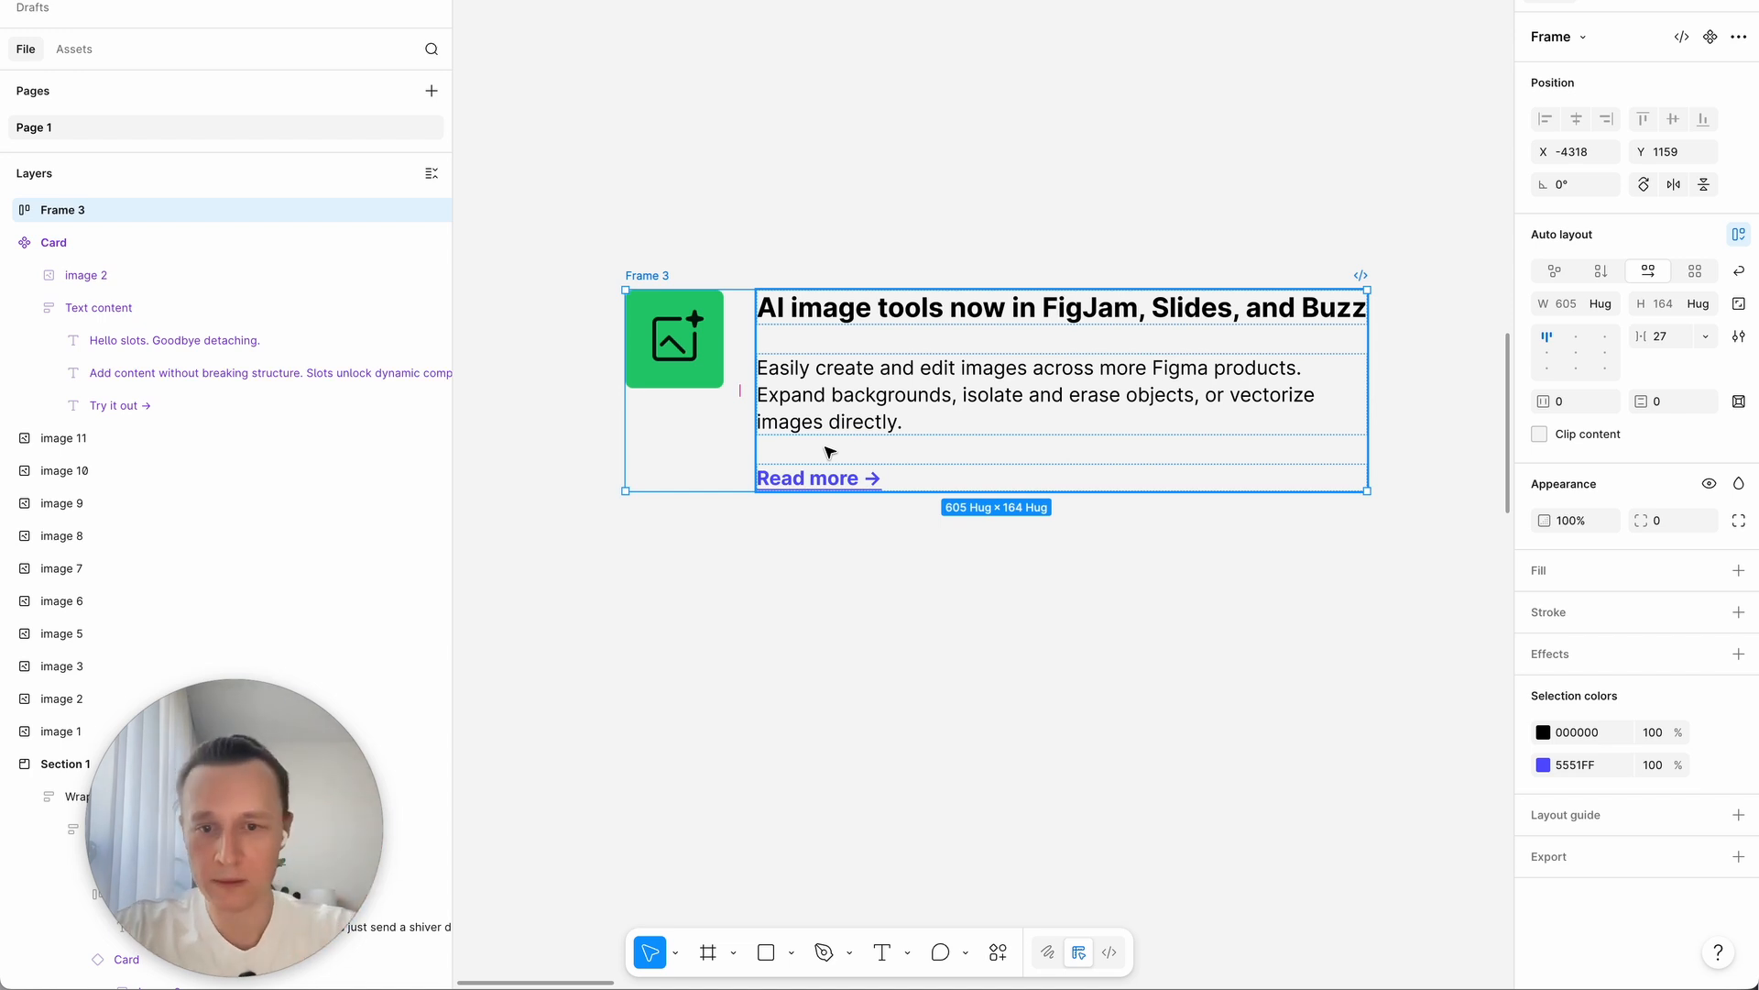
# Step: Set the text frame's width to Fill container inside the horizontal icon-and-text row
pyautogui.press('Return')
pyautogui.click(896, 168)
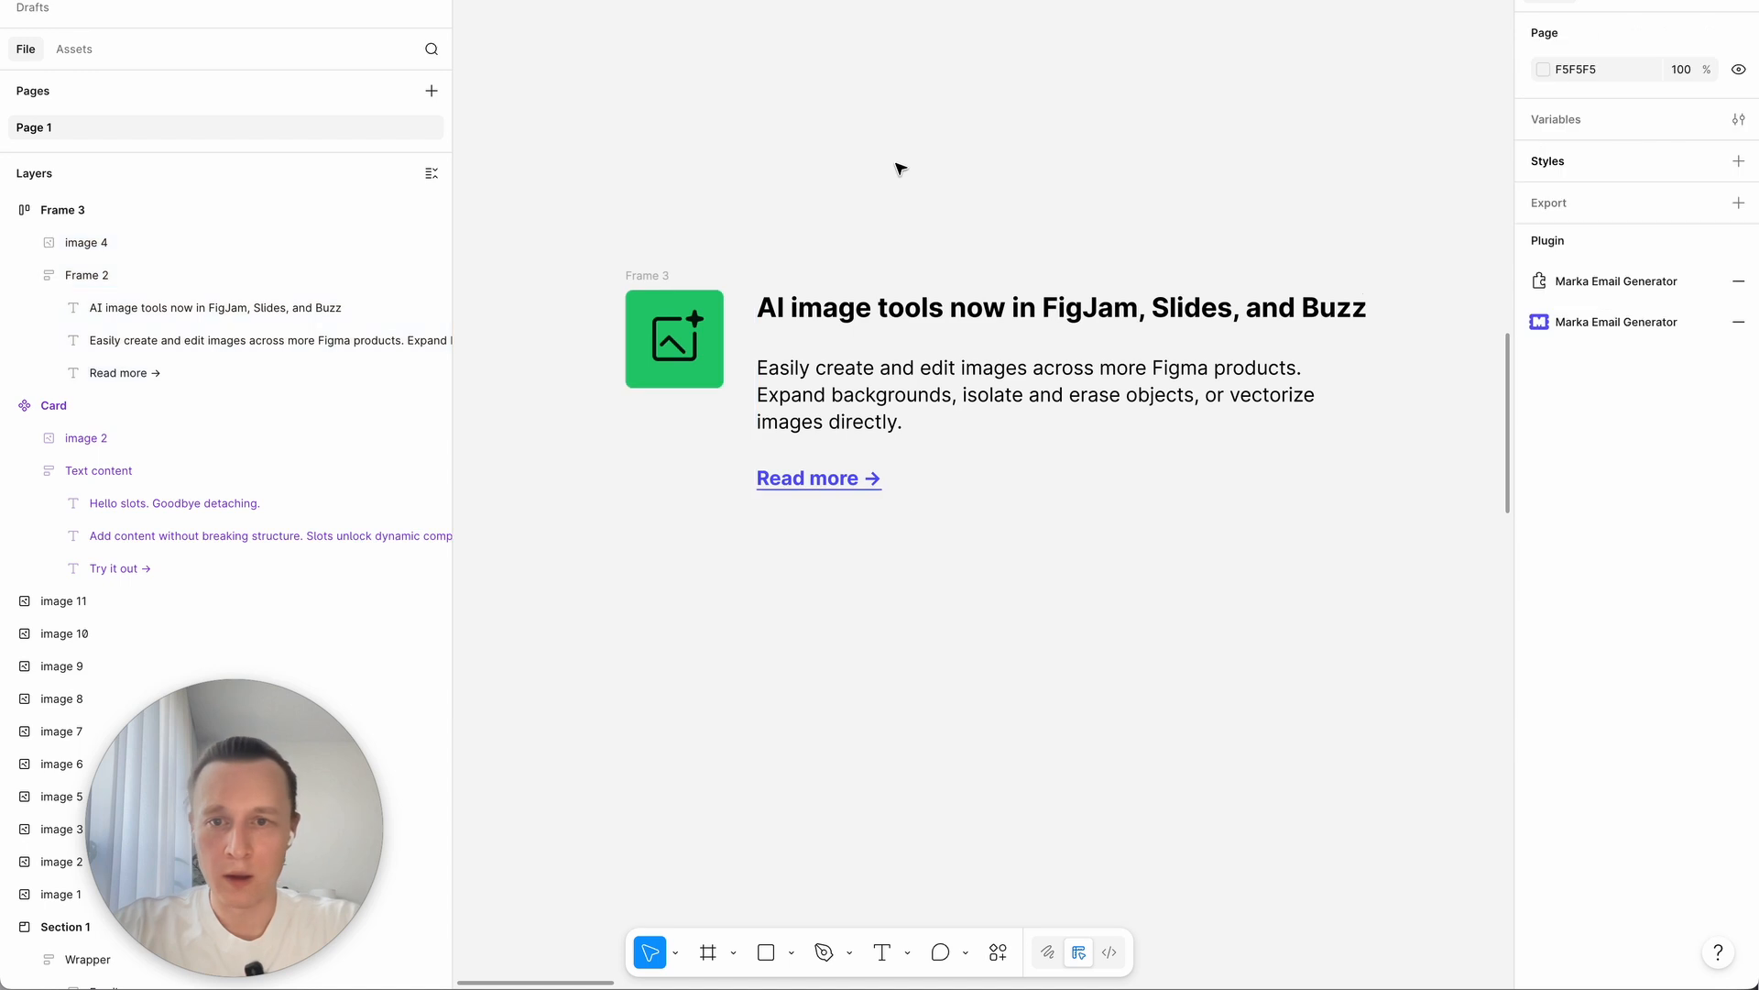
pyautogui.click(877, 385)
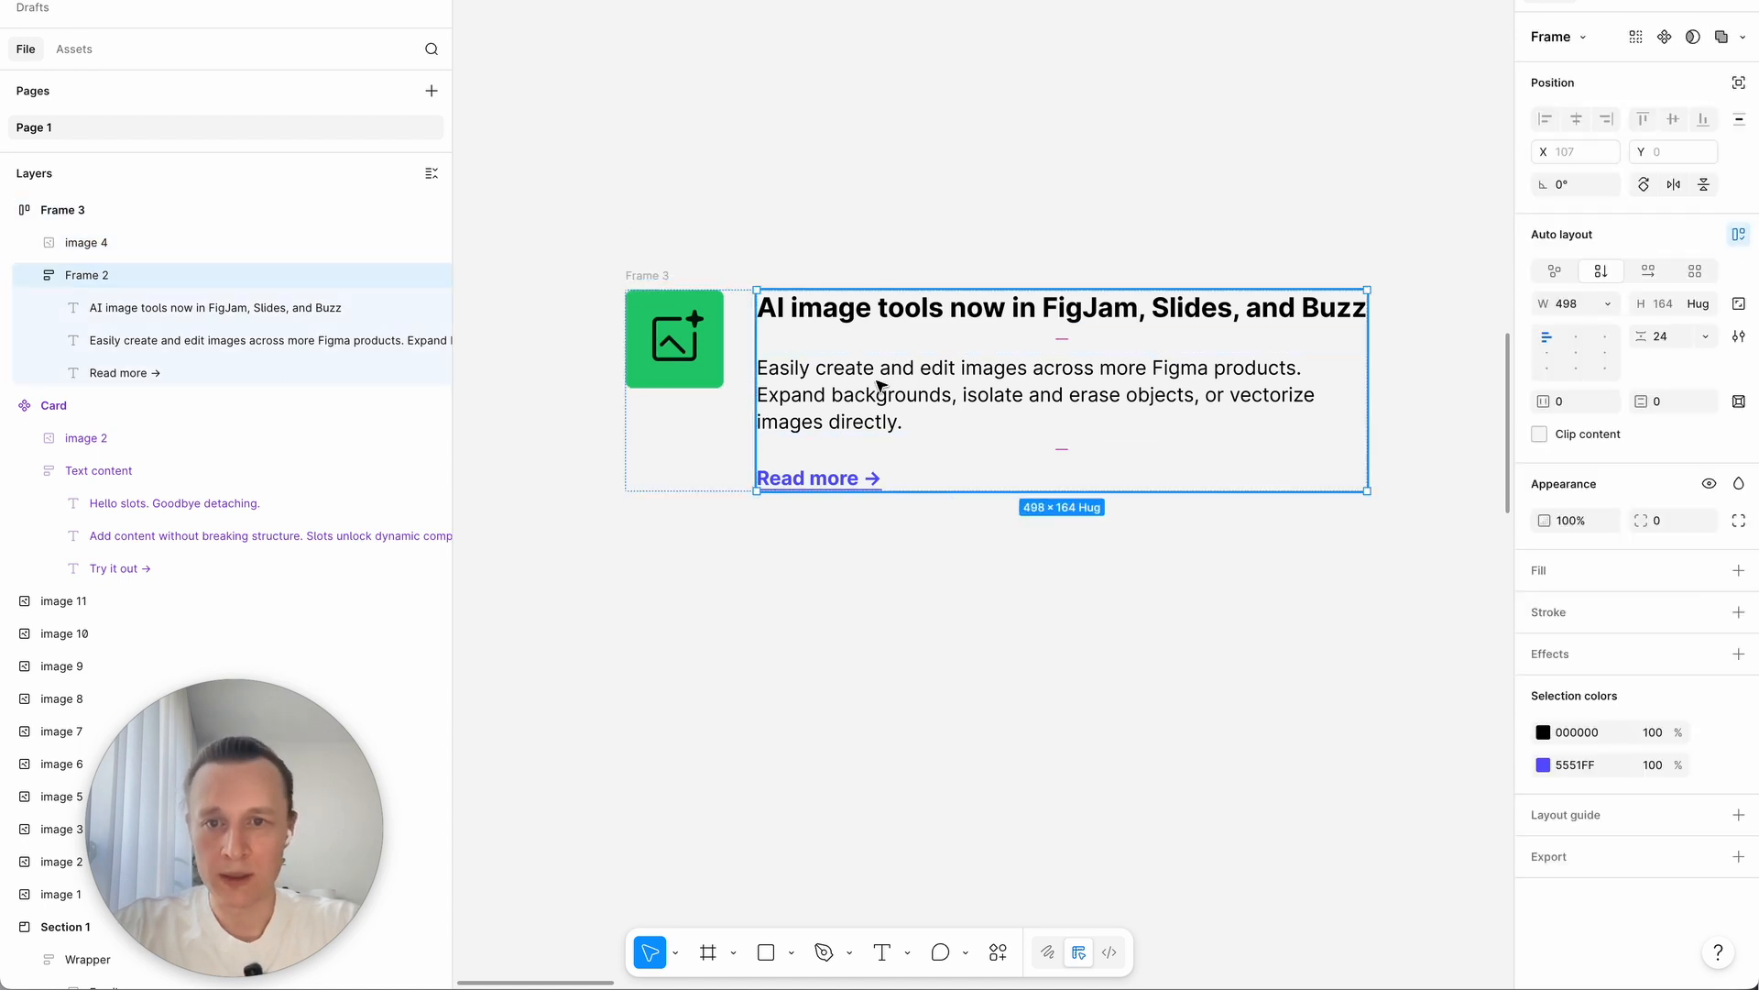
pyautogui.click(1607, 303)
pyautogui.click(1575, 356)
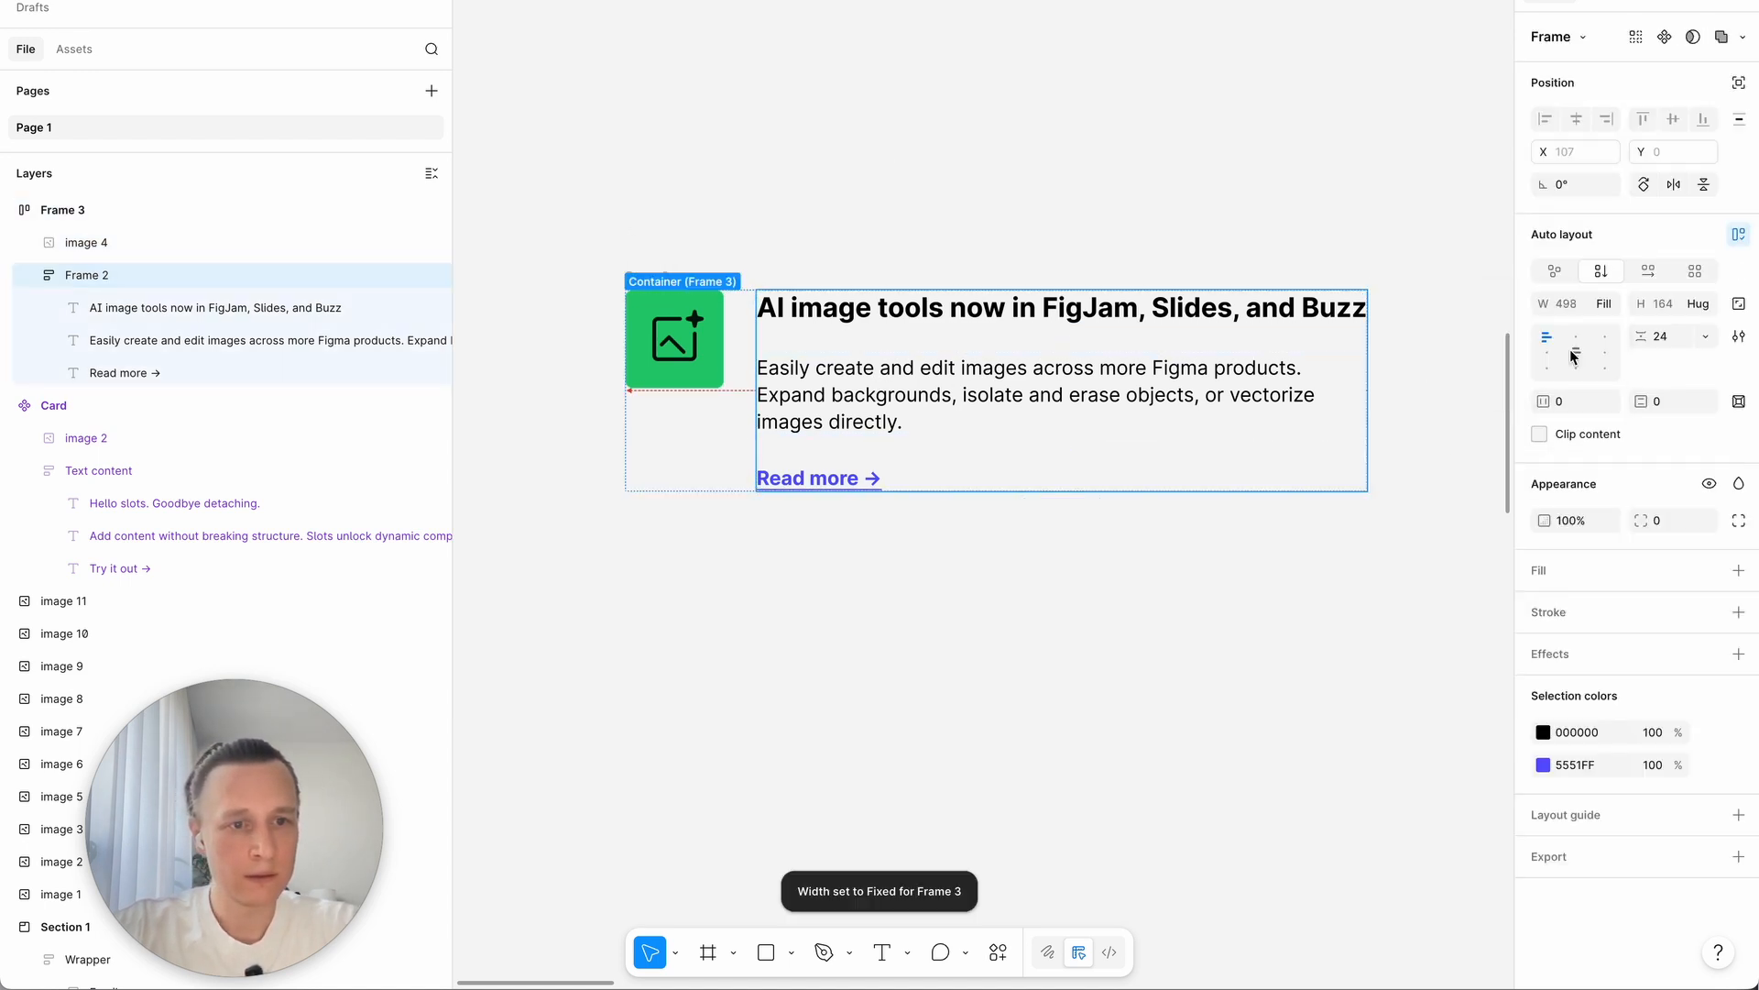
pyautogui.click(718, 236)
pyautogui.click(667, 302)
pyautogui.click(668, 346)
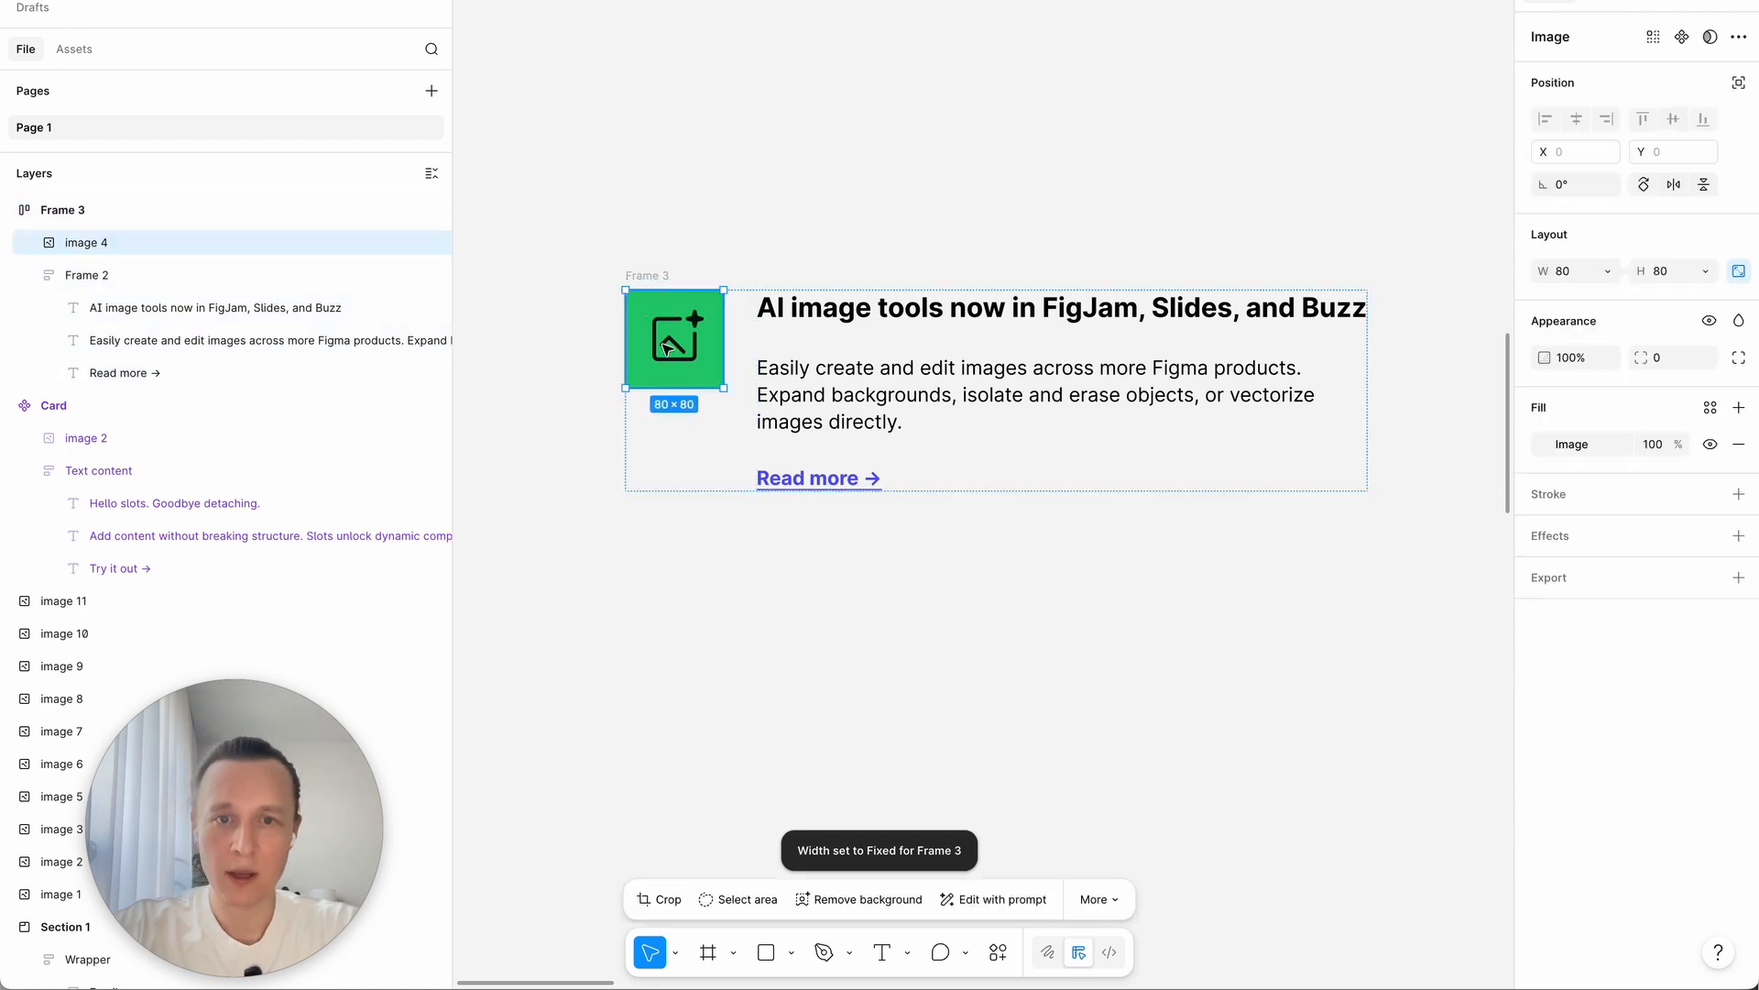
pyautogui.click(876, 244)
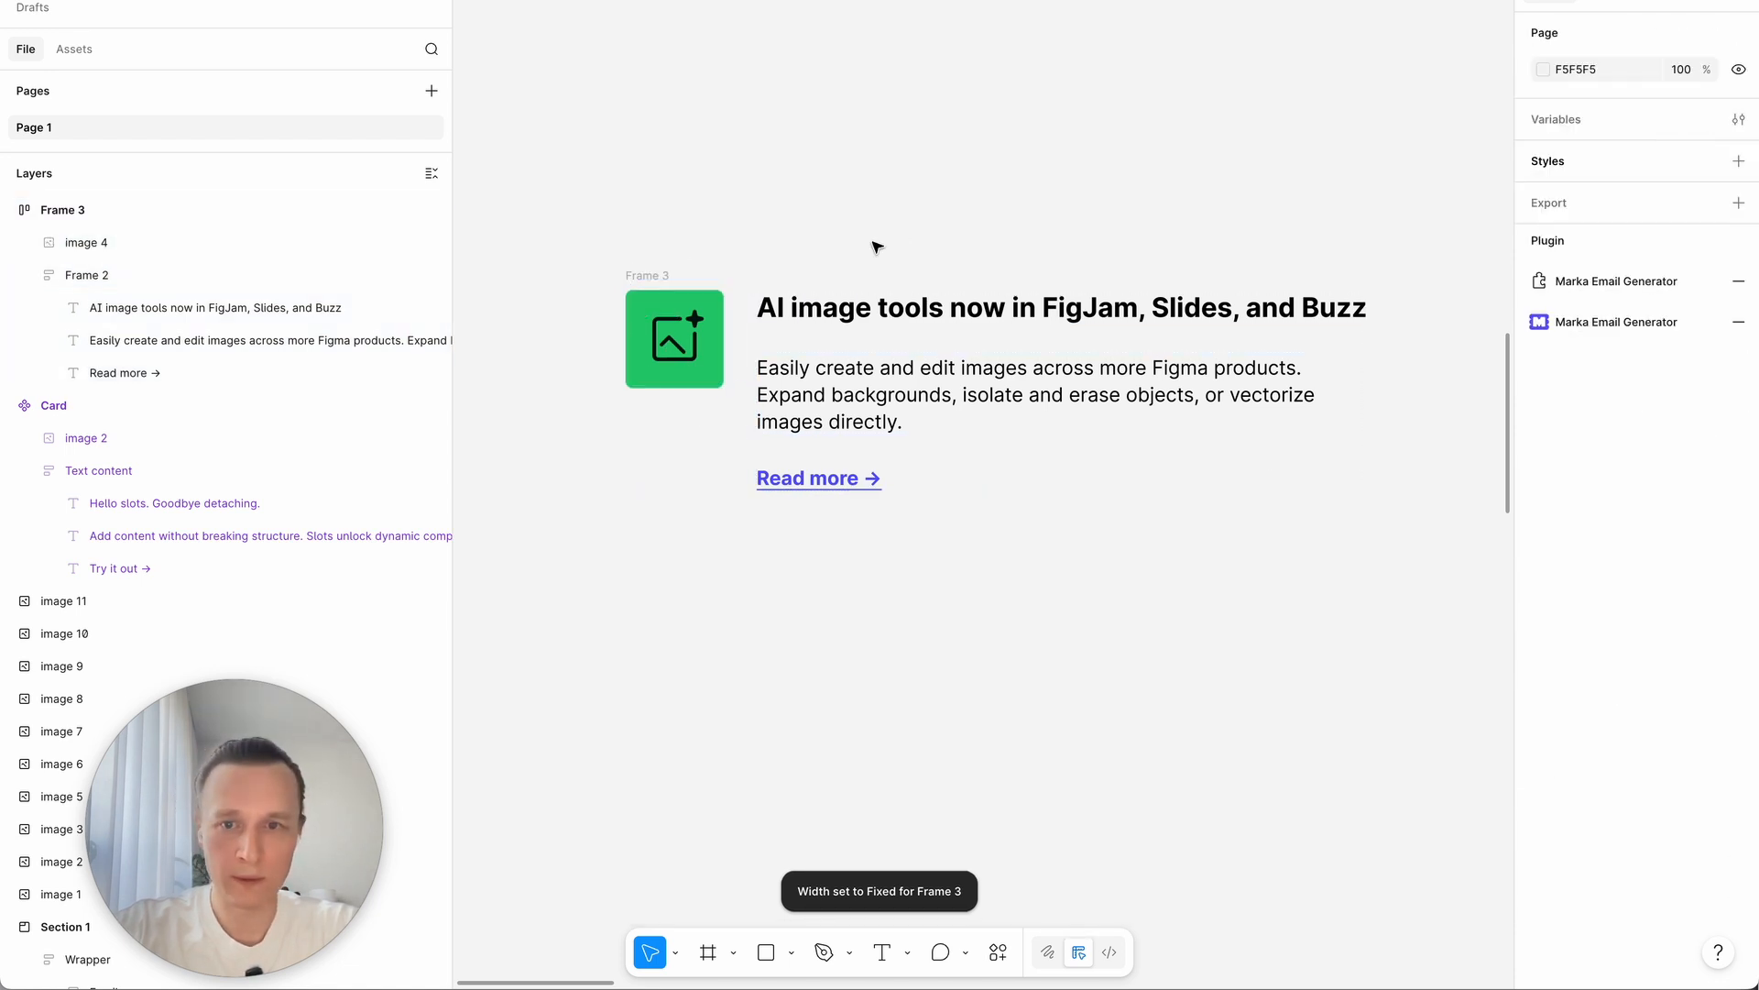
# Step: Narrow the icon-and-text row frame to 417 wide and move it below the Card component, aligned with its left edge
pyautogui.click(642, 274)
pyautogui.moveTo(1371, 394); pyautogui.dragTo(1137, 554)
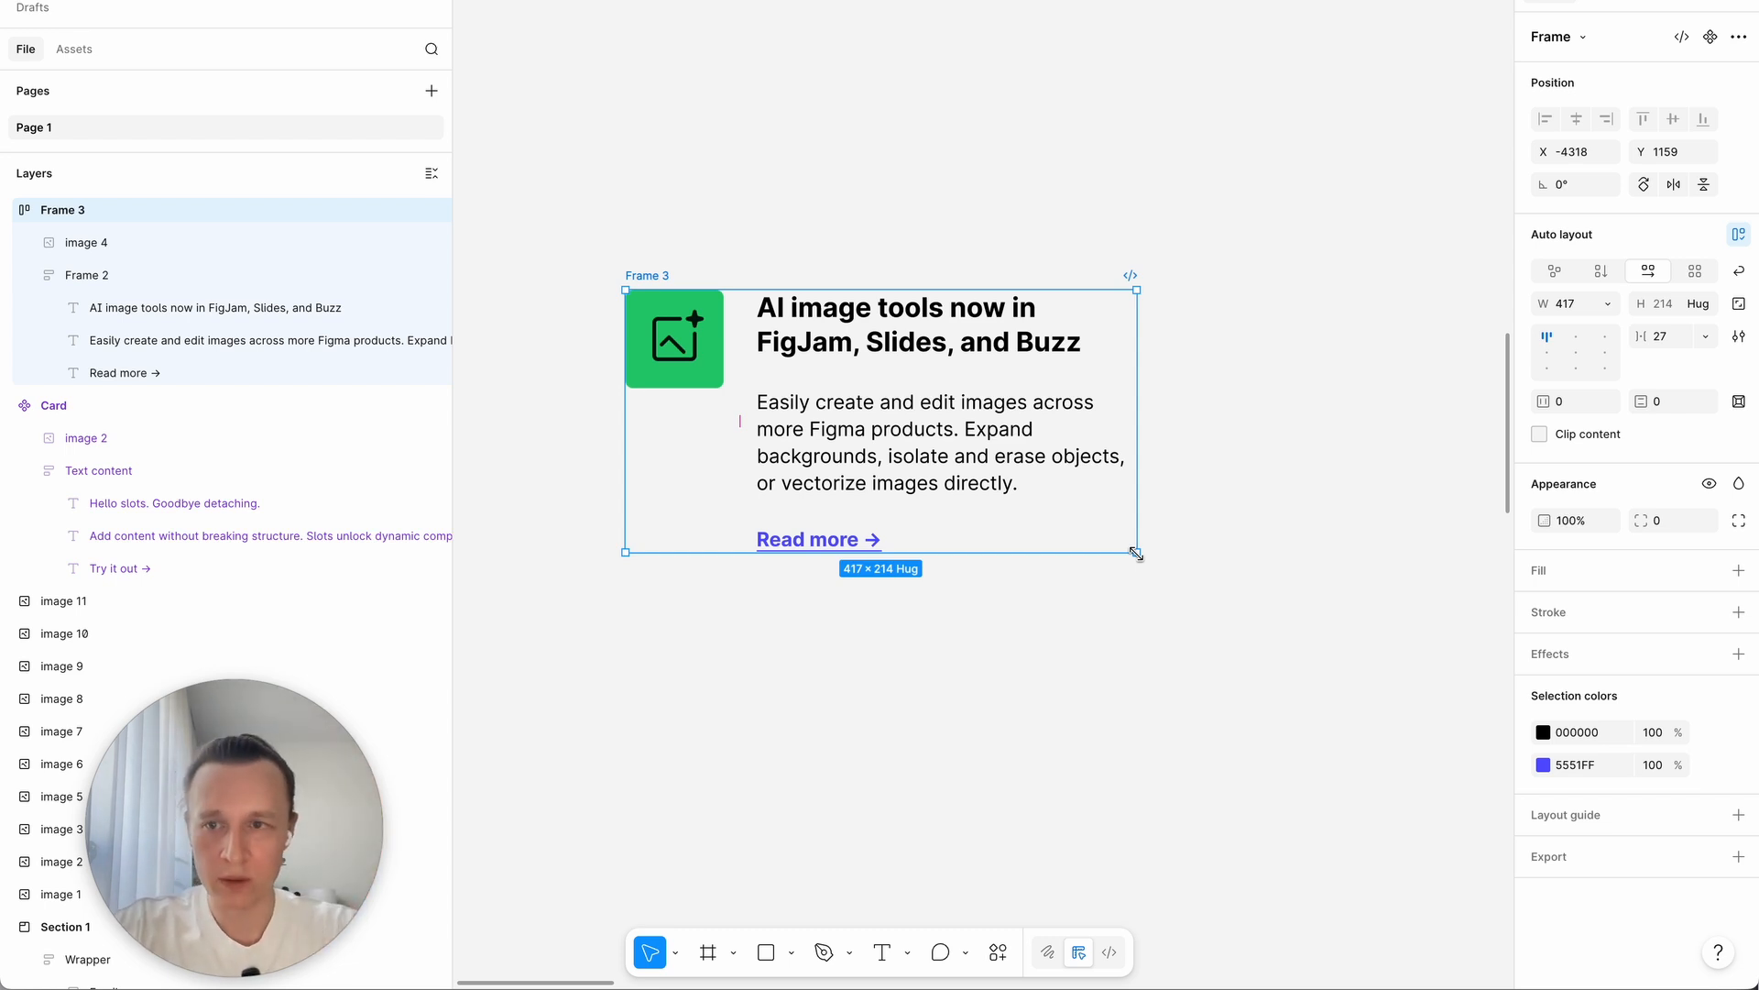
pyautogui.scroll(-3, 1013, 452)
pyautogui.moveTo(1013, 452); pyautogui.dragTo(1020, 245)
pyautogui.scroll(-5, 1017, 244)
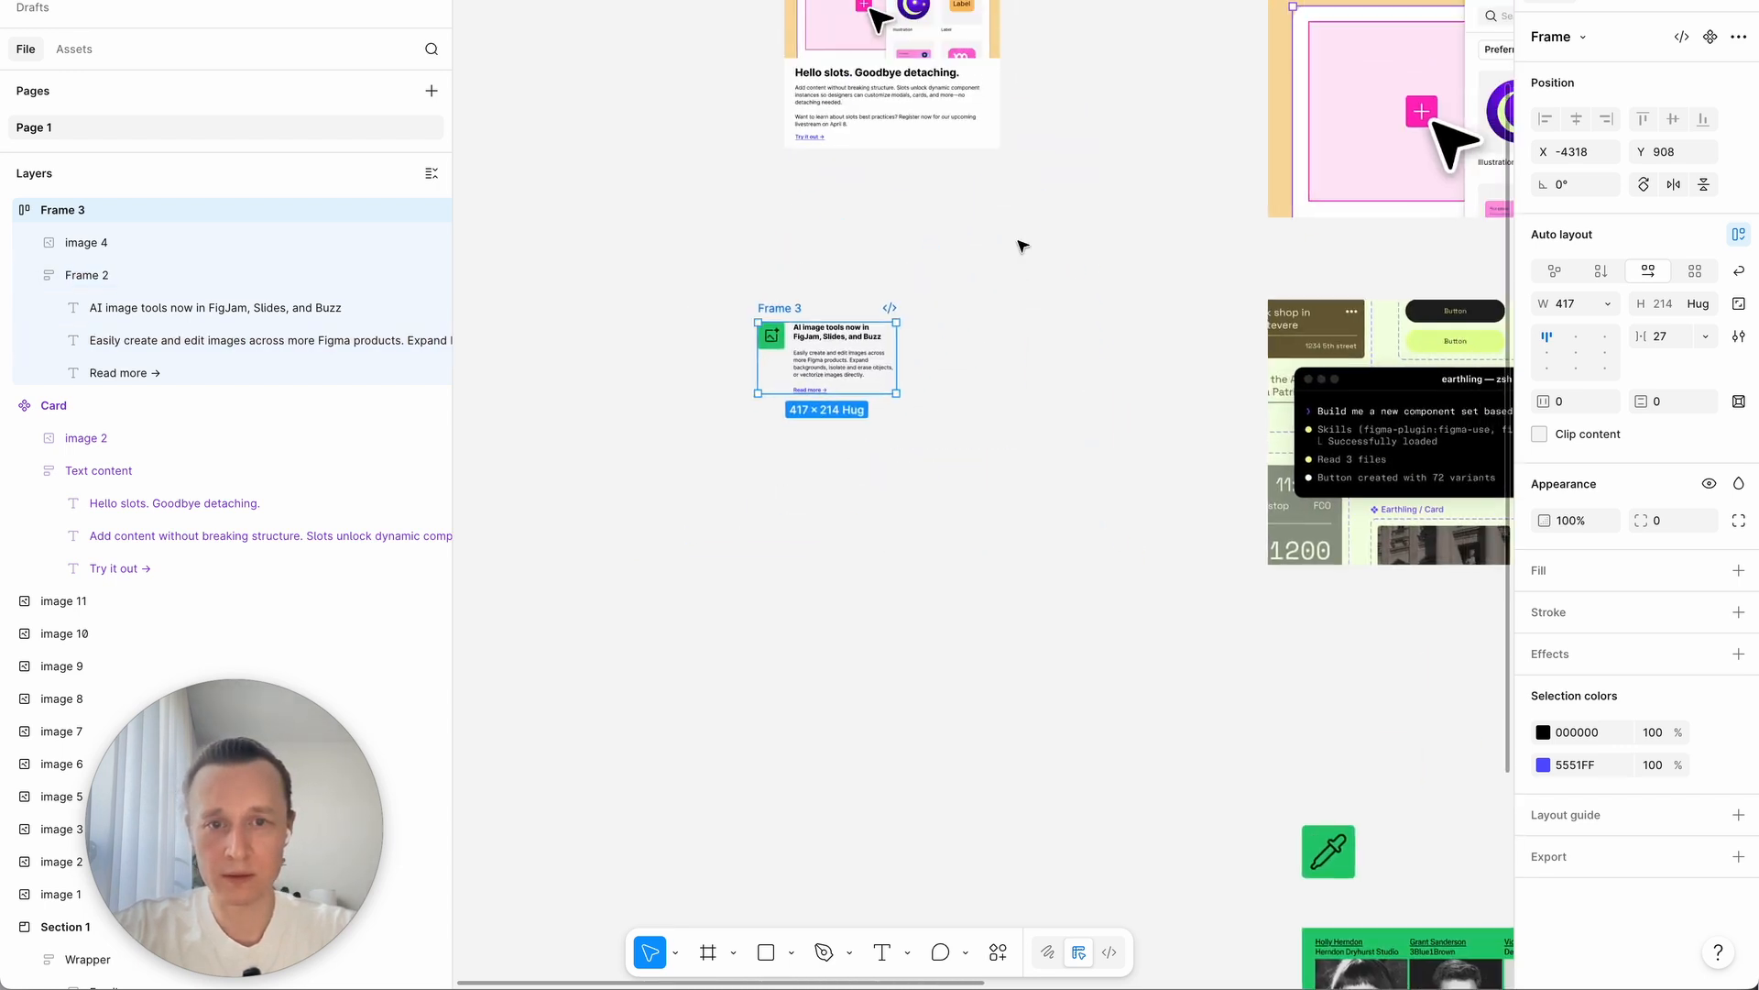
pyautogui.moveTo(812, 381); pyautogui.dragTo(833, 290)
# Step: Rename the row frame "Card 2" and convert it into a component
pyautogui.scroll(2, 836, 290)
pyautogui.hotkey('ctrl', 'r')
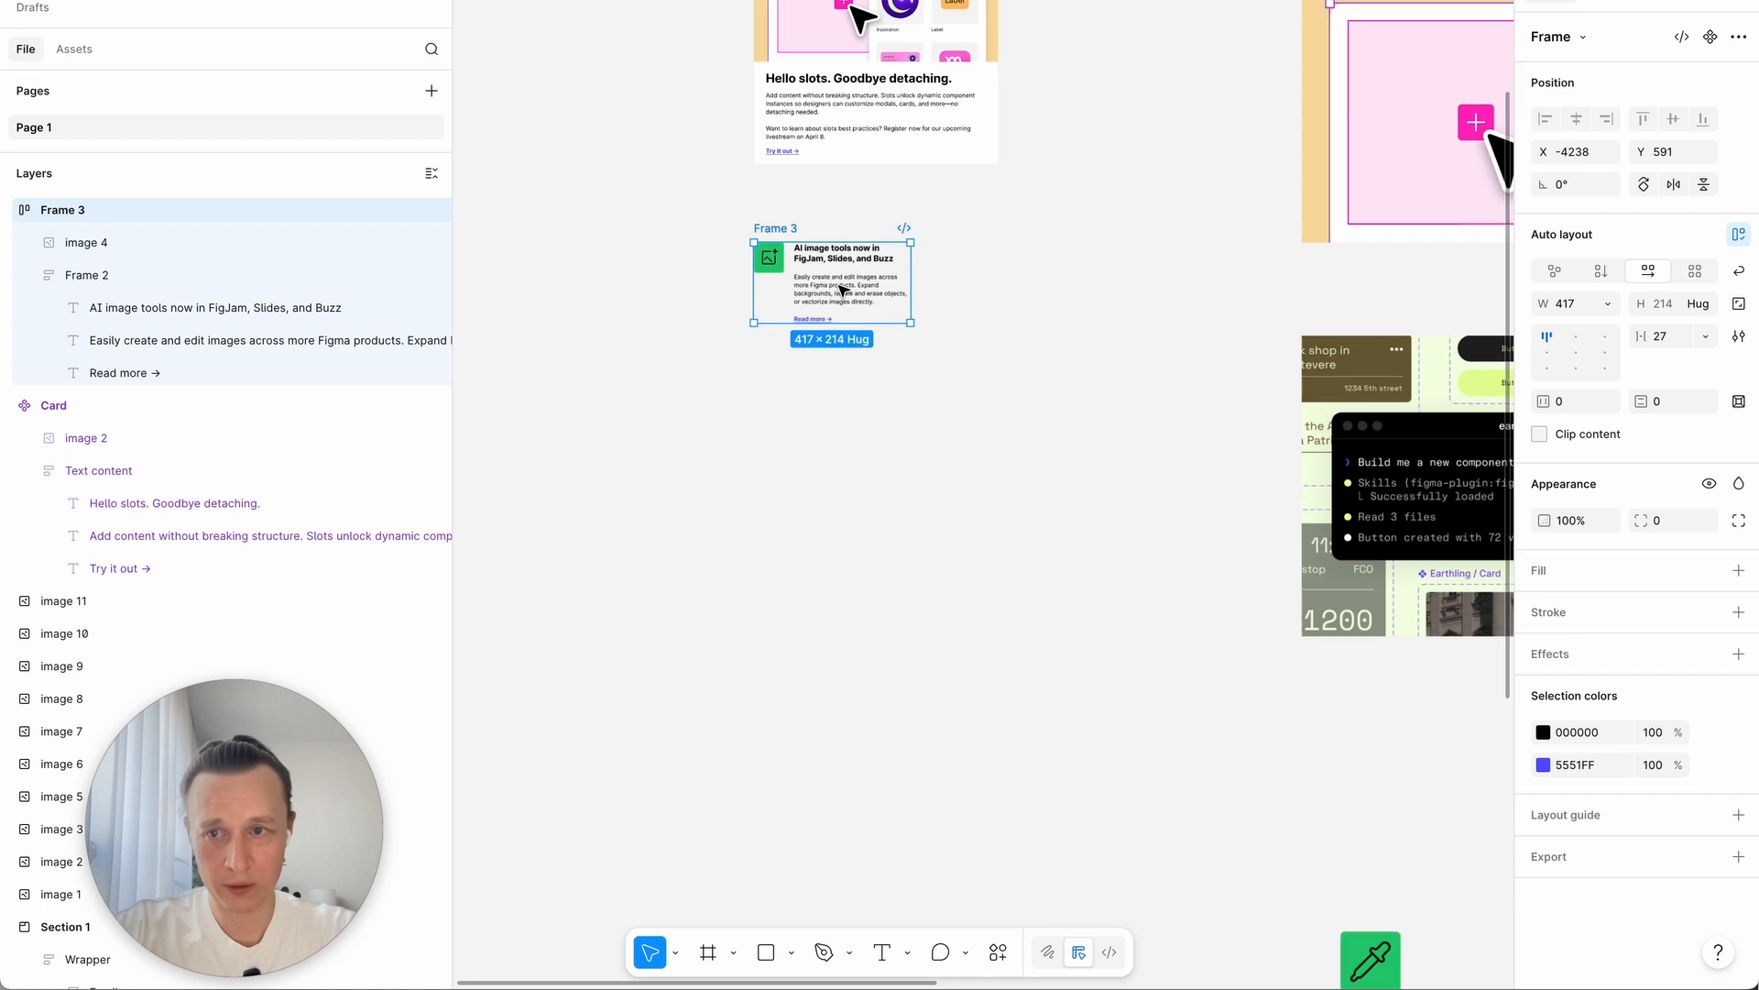
pyautogui.write('Card')
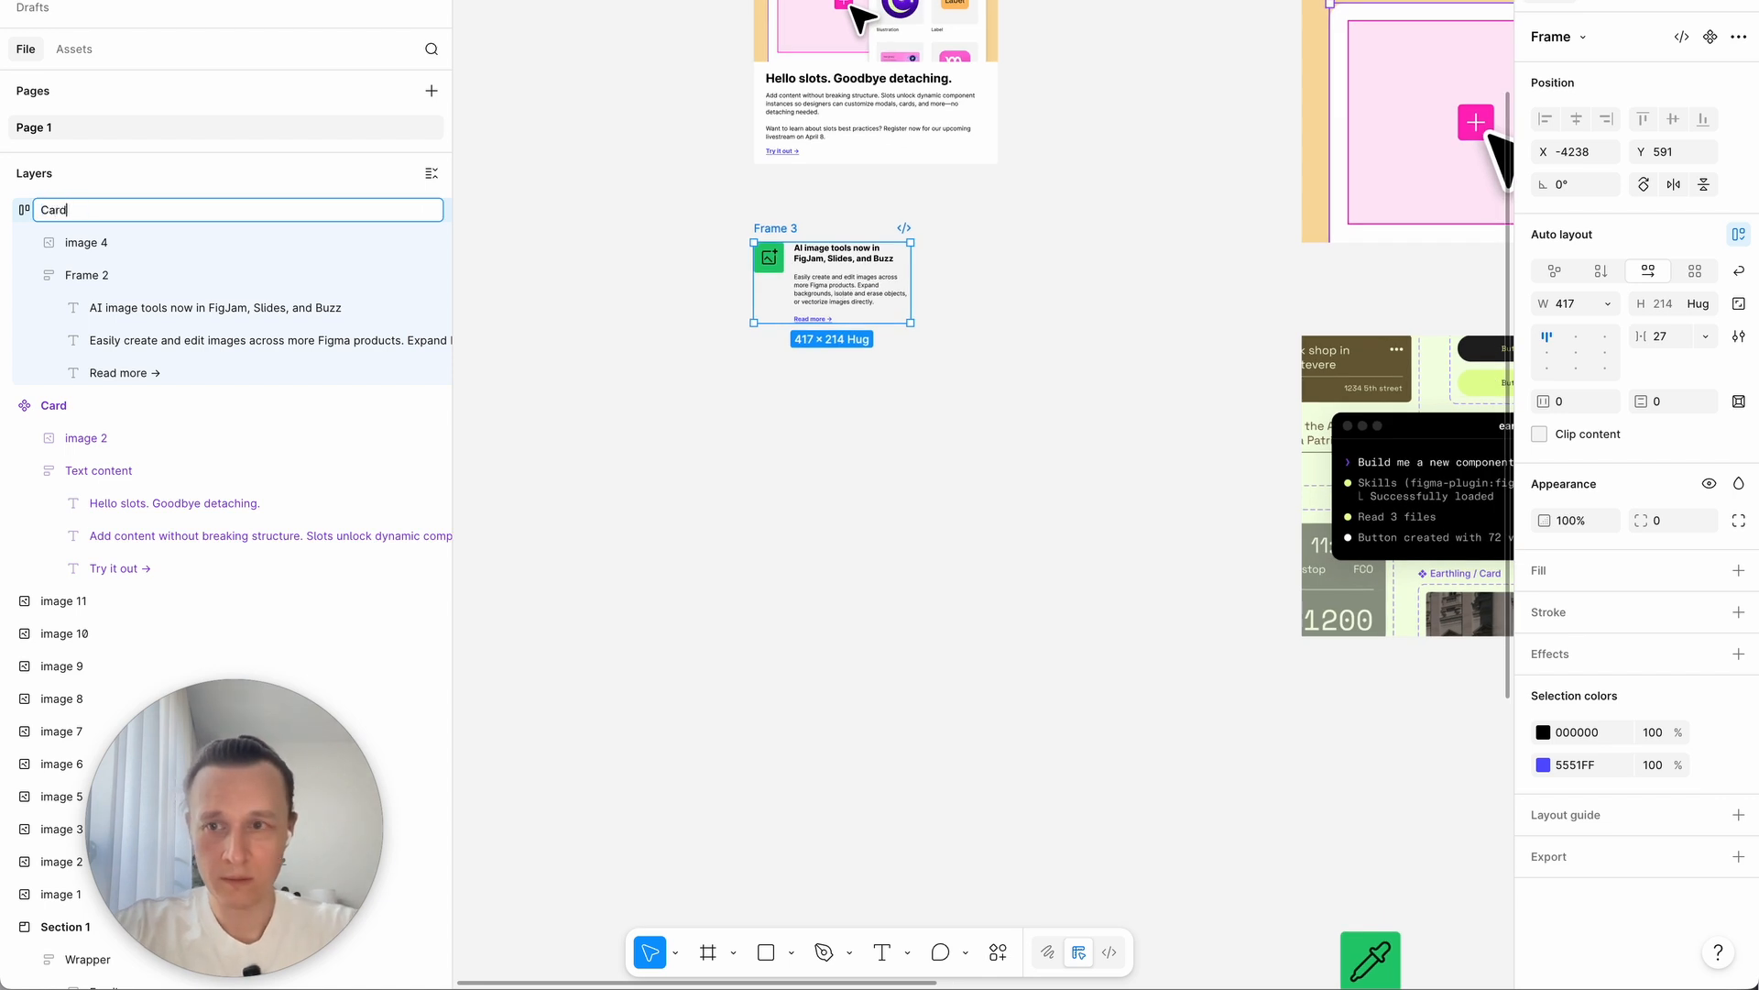
pyautogui.write(' 2')
pyautogui.press('Return')
pyautogui.scroll(3, 822, 337)
pyautogui.press('super+alt+k')
# Step: Create text properties "Title", "Body" and "Button Label" for Card 2's heading, paragraph and "Read more →" link
pyautogui.keyDown('super'); pyautogui.click(850, 225); pyautogui.keyUp('super')
pyautogui.click(1738, 78)
pyautogui.click(1726, 152)
pyautogui.write('Title')
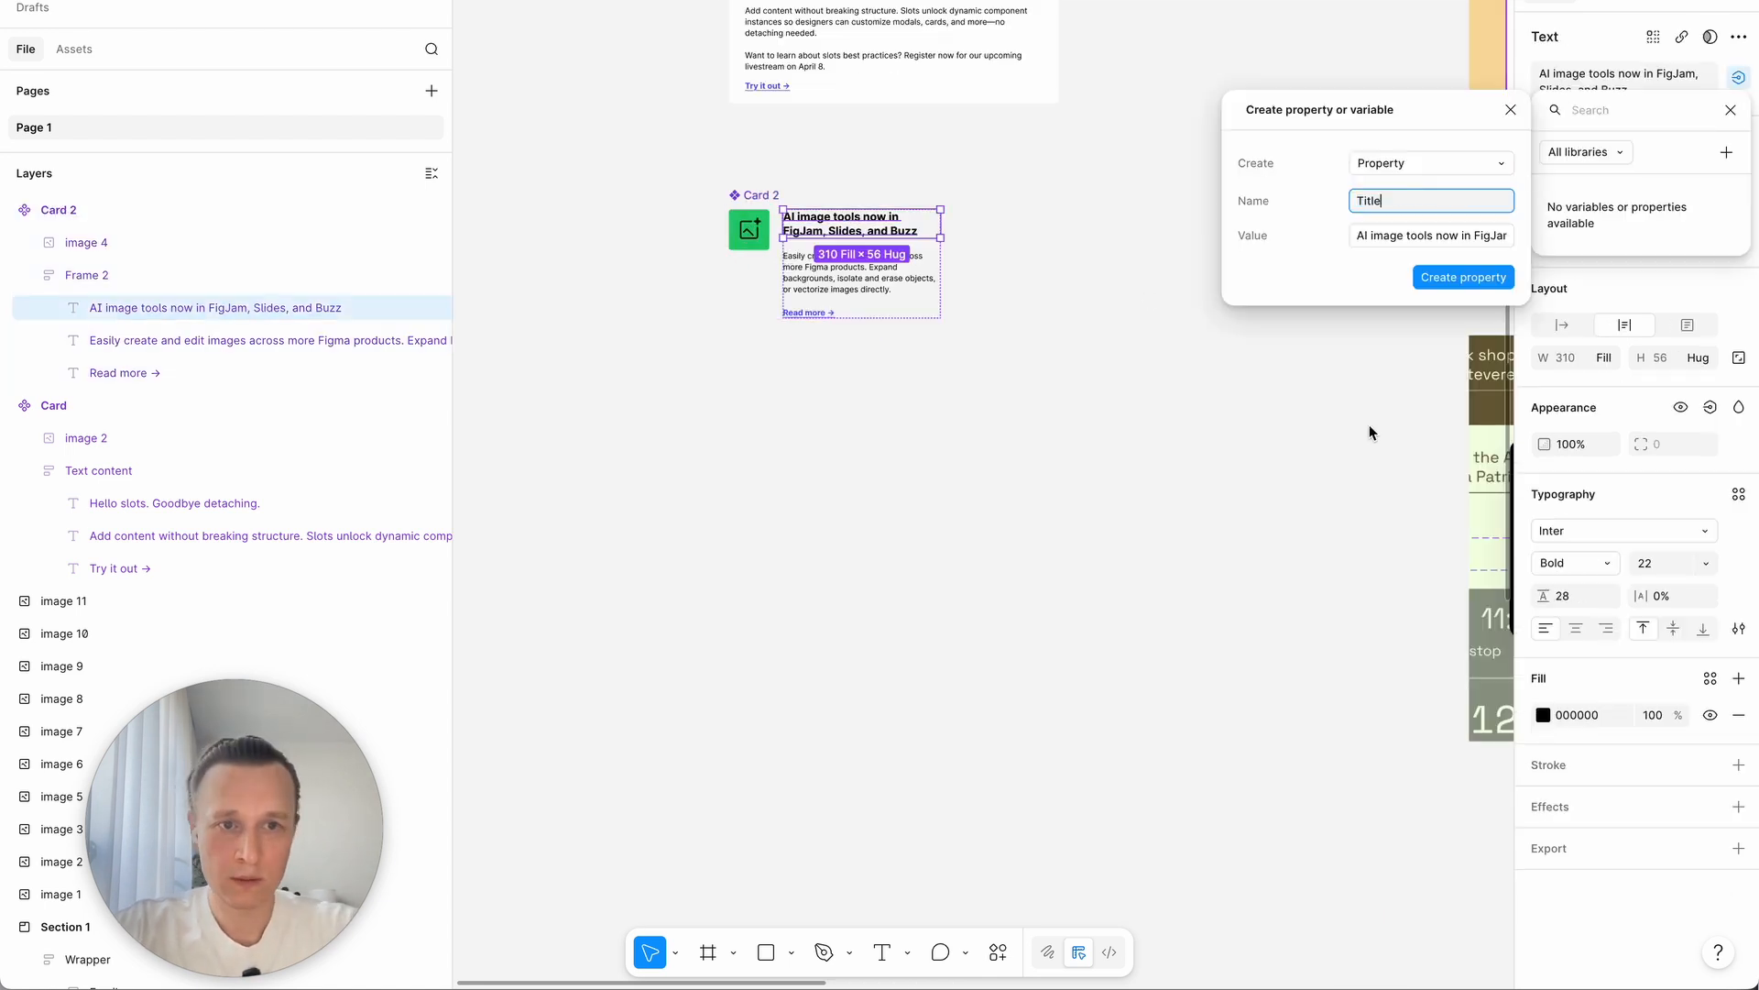
pyautogui.scroll(5, 785, 318)
pyautogui.keyDown('super'); pyautogui.click(962, 267); pyautogui.keyUp('super')
pyautogui.click(1738, 78)
pyautogui.click(1726, 152)
pyautogui.write('Button Label')
pyautogui.press('Return')
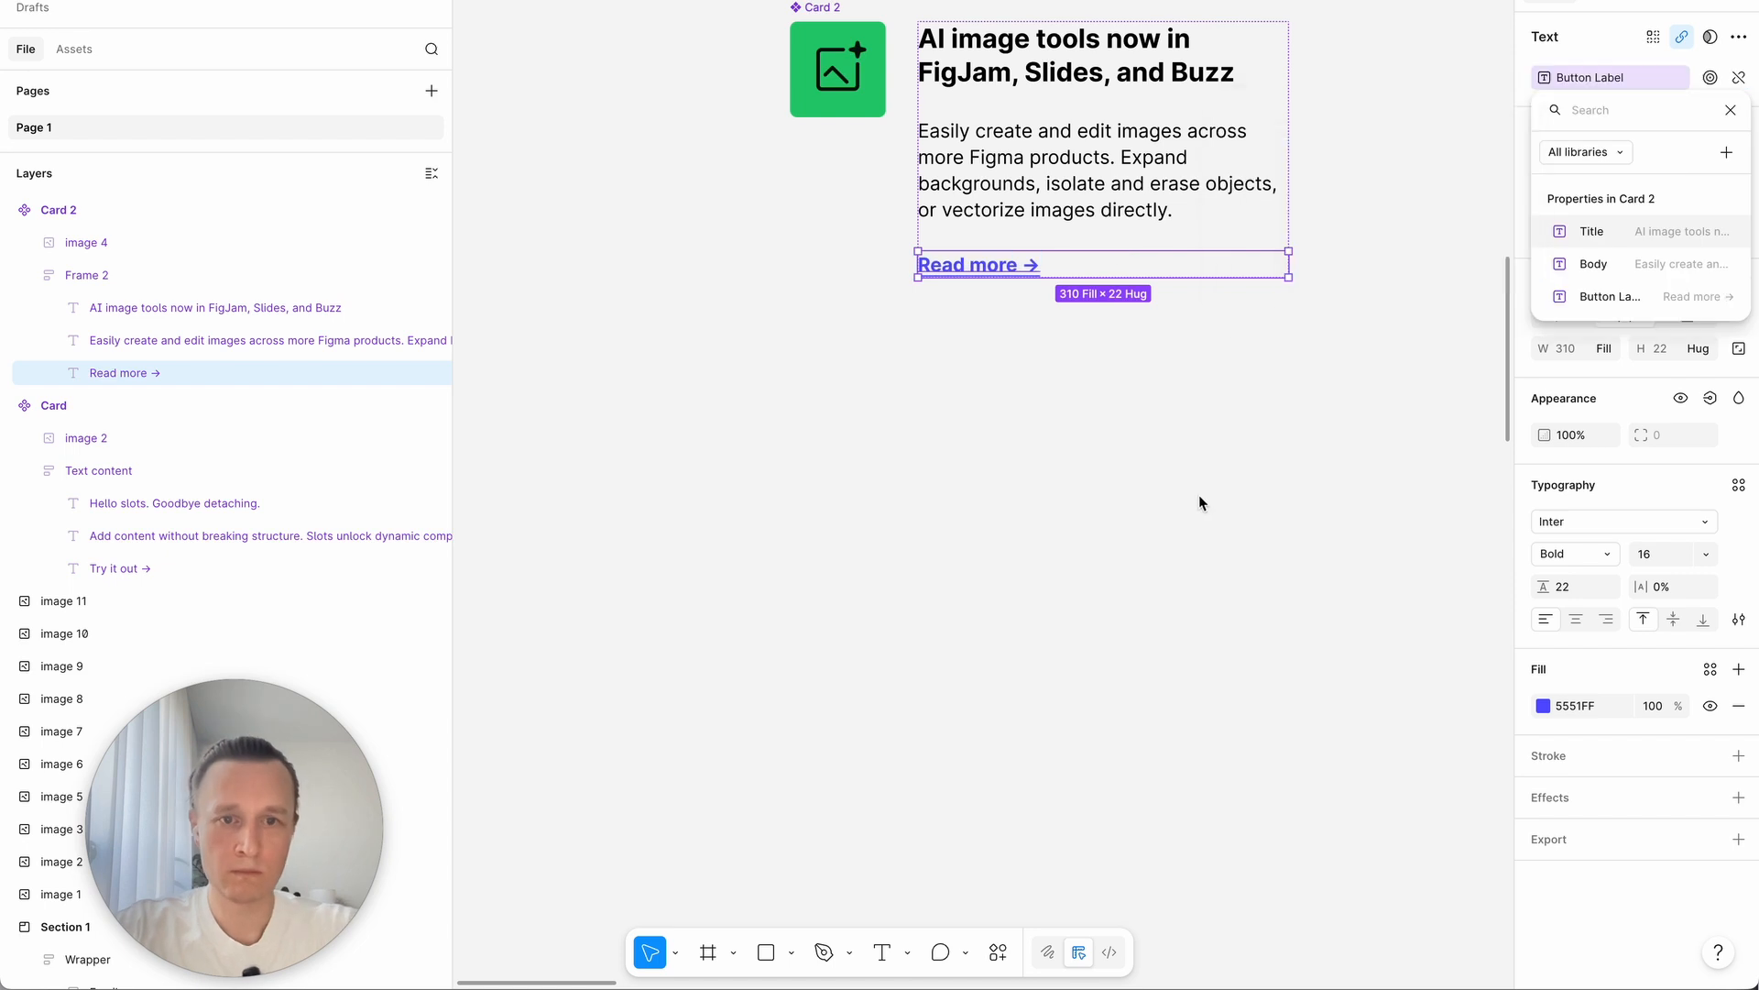
pyautogui.click(1276, 428)
pyautogui.scroll(-5, 1159, 525)
pyautogui.click(837, 287)
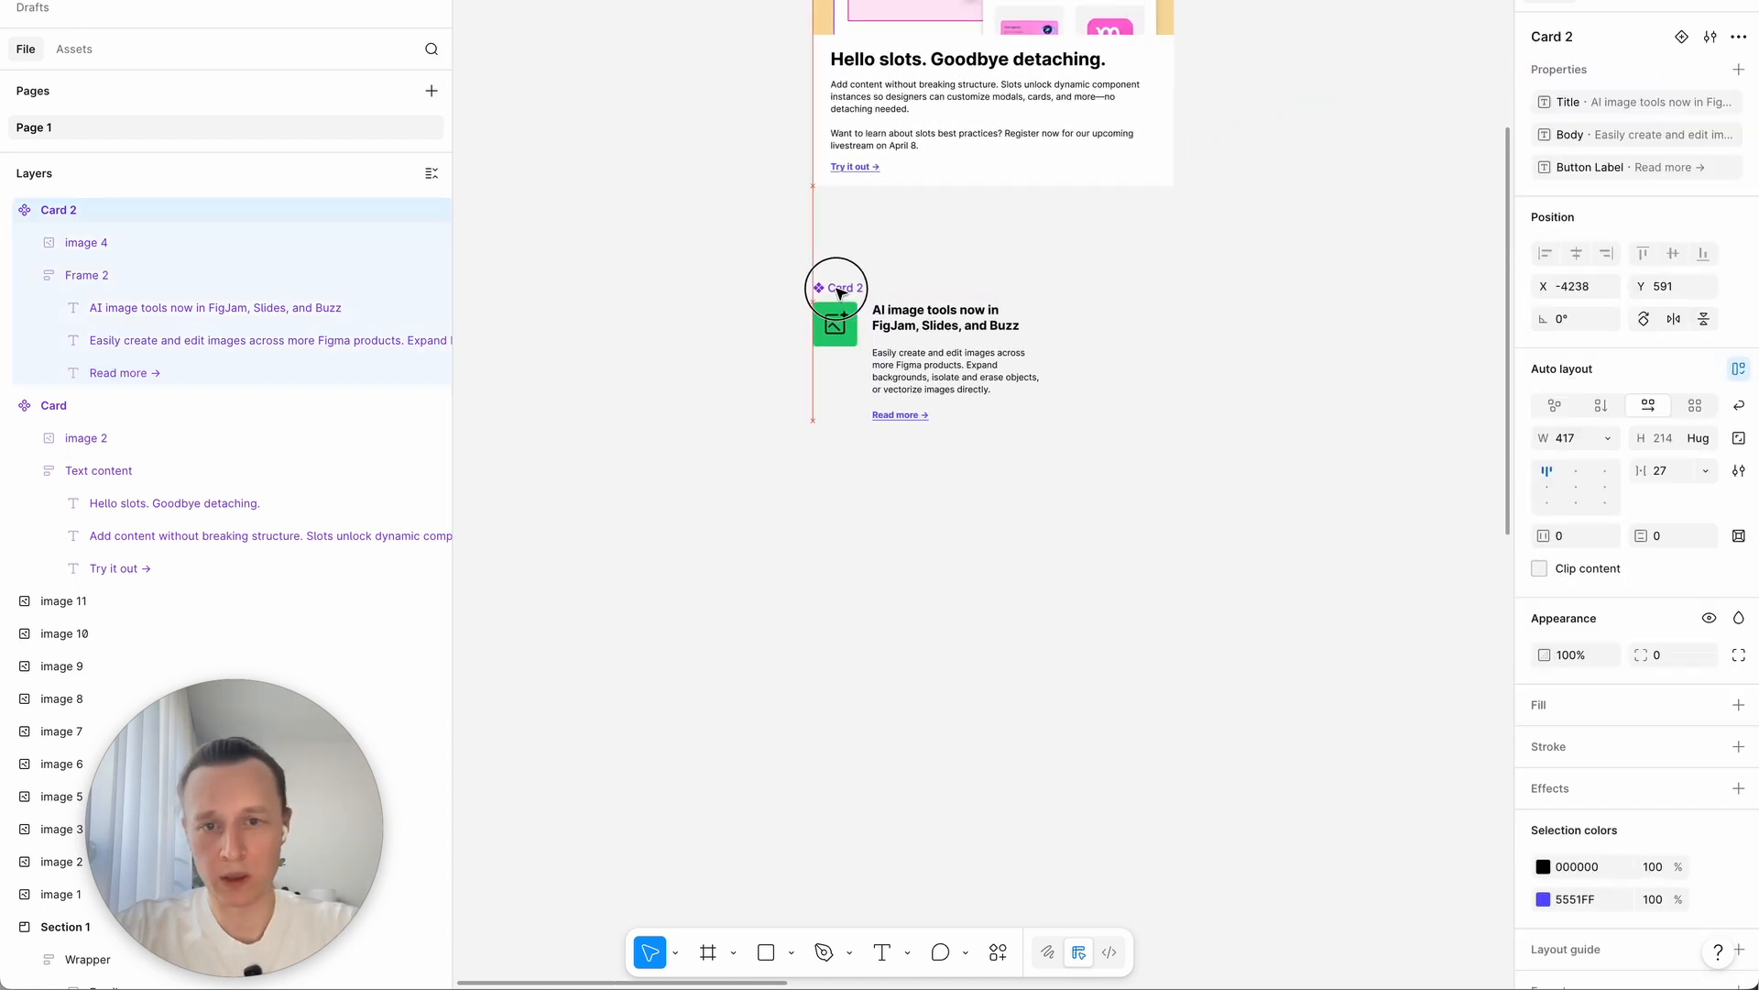
pyautogui.scroll(-2, 974, 353)
pyautogui.moveTo(974, 353); pyautogui.dragTo(974, 355)
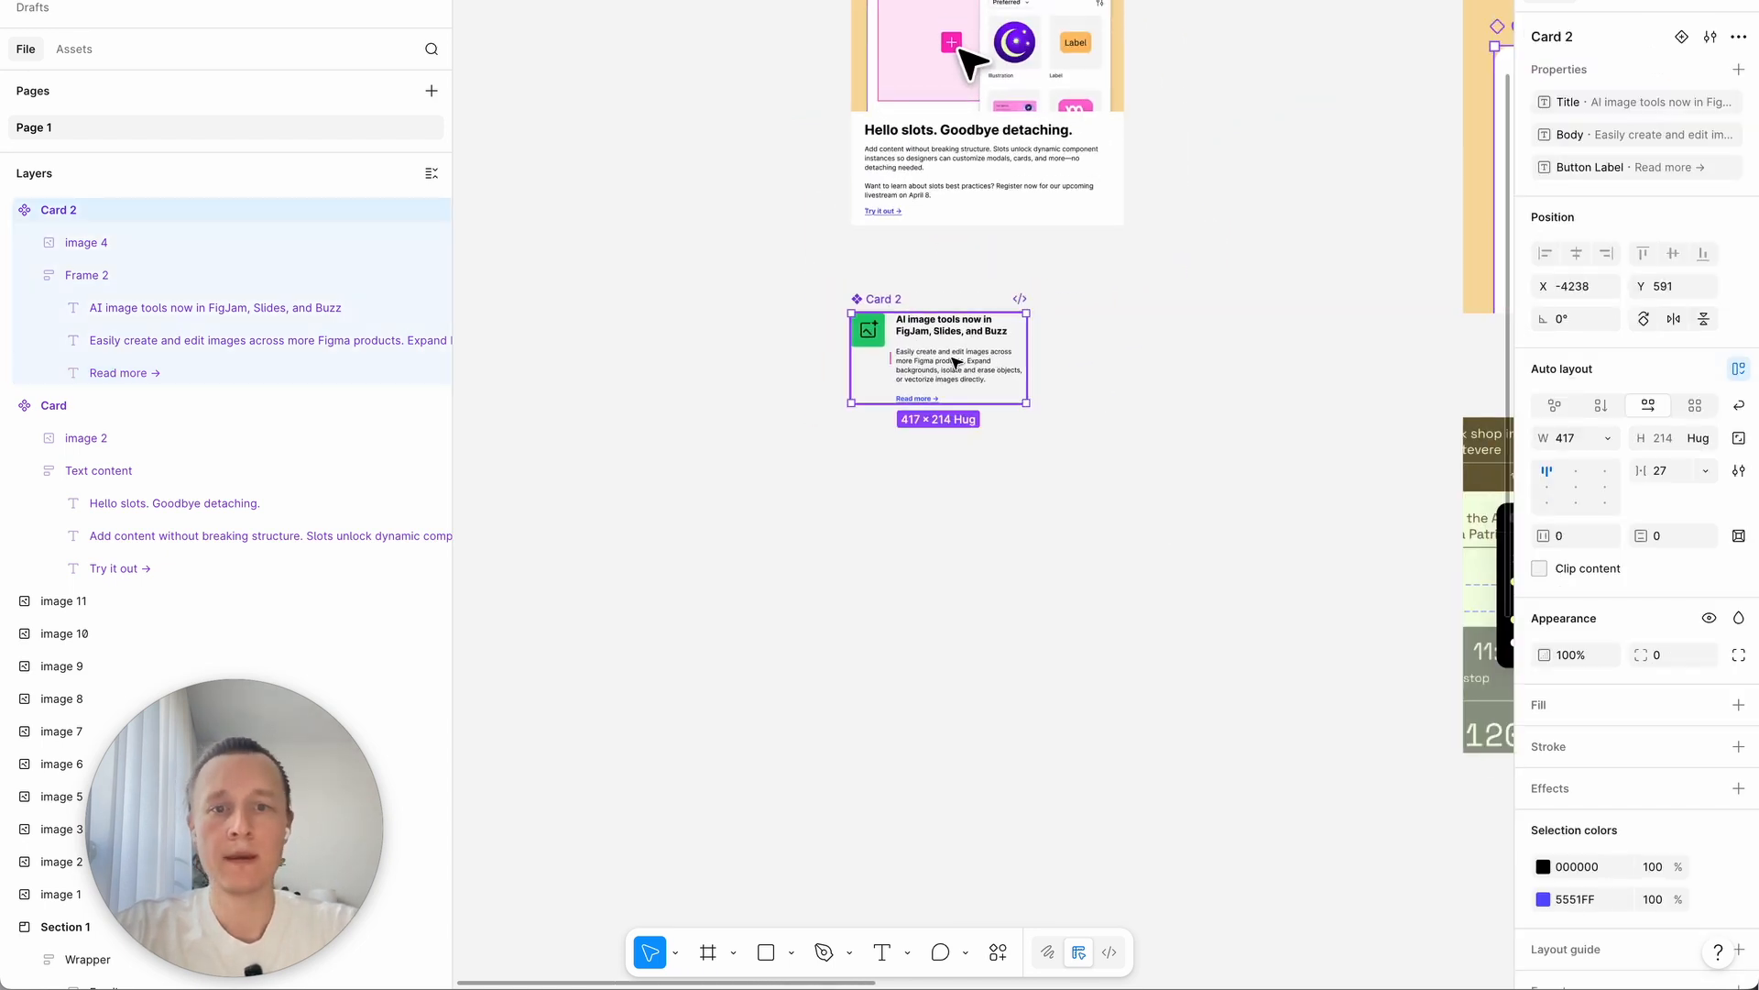
pyautogui.scroll(-2, 974, 396)
pyautogui.hscroll(5, 974, 396)
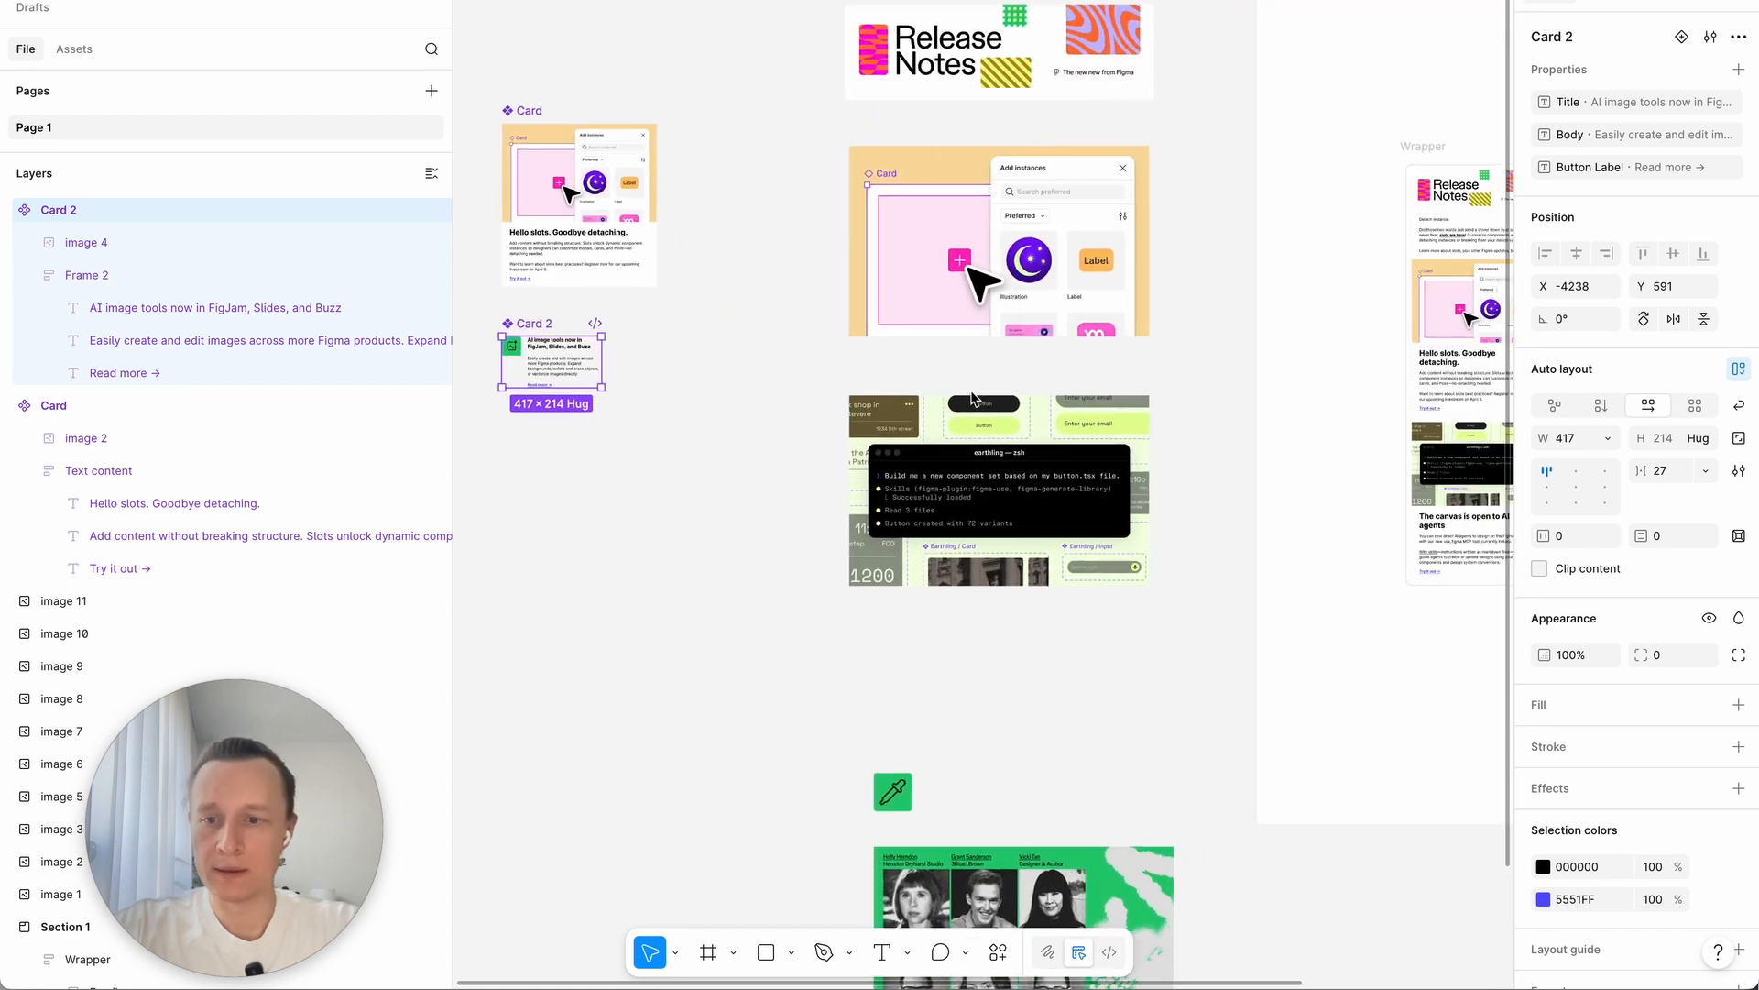
# Step: Switch to the browser, check the newsletter's "New ways to work in Figma" section heading and return to Figma
pyautogui.press('super+Tab')
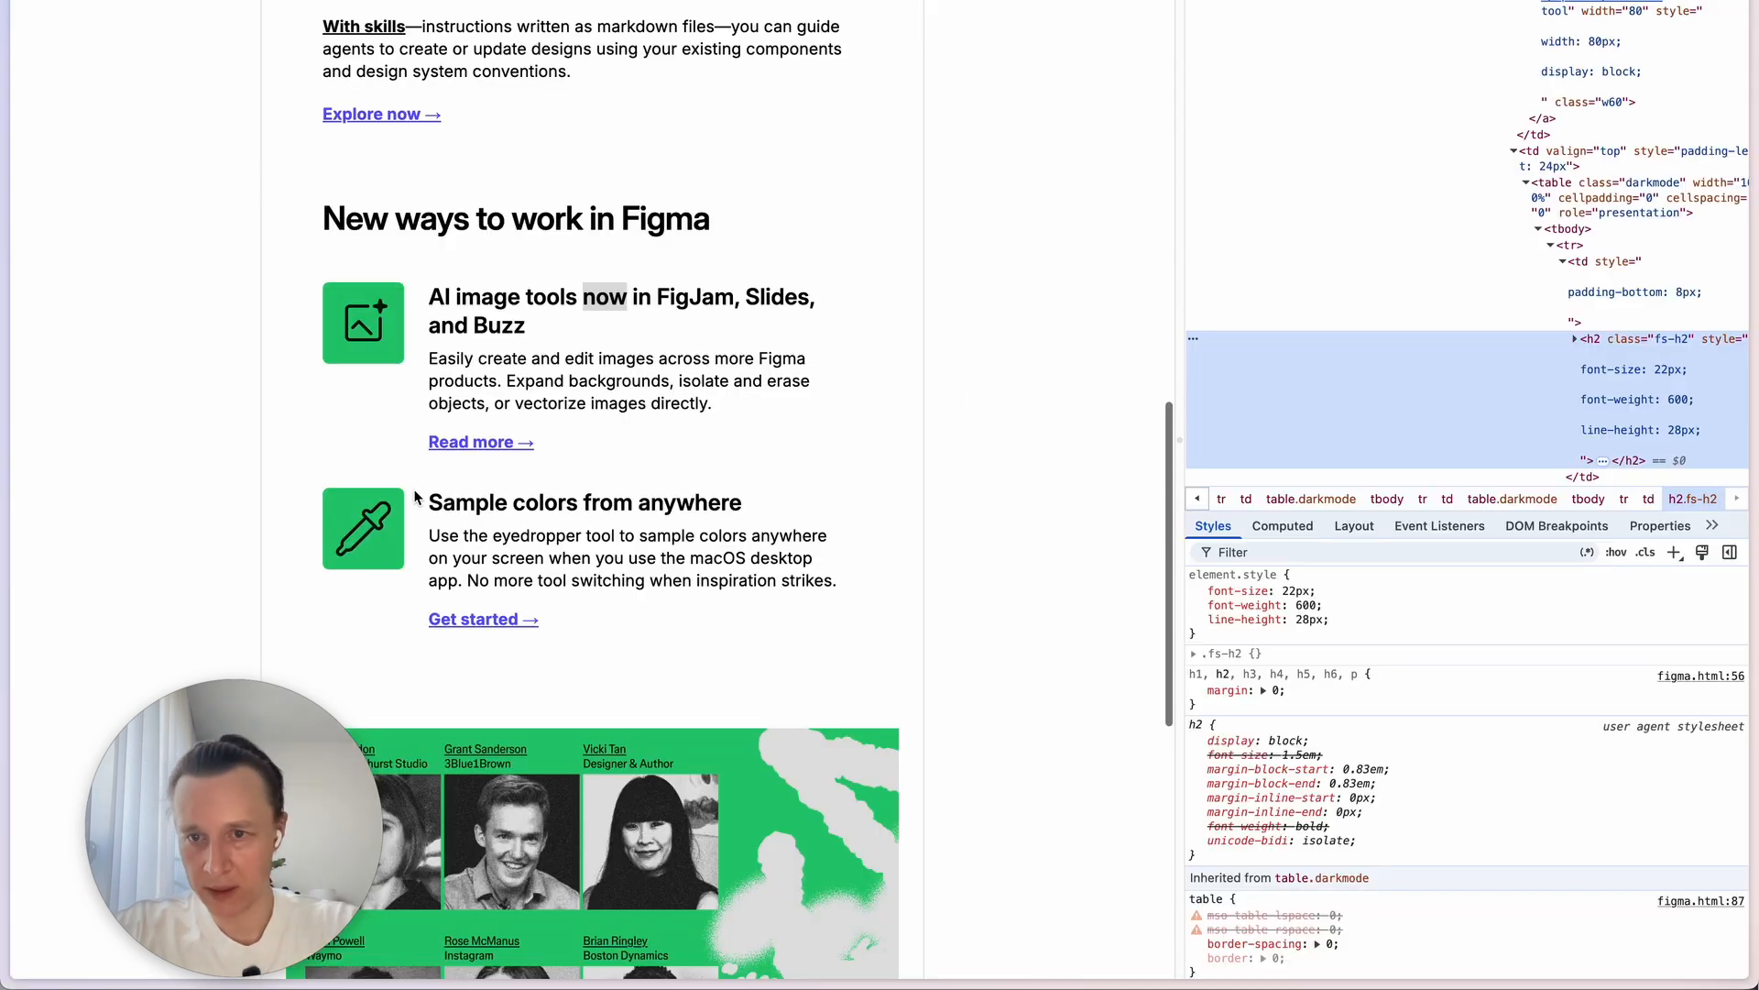
pyautogui.moveTo(321, 218); pyautogui.dragTo(849, 208)
pyautogui.click(786, 209)
pyautogui.press('super+Tab')
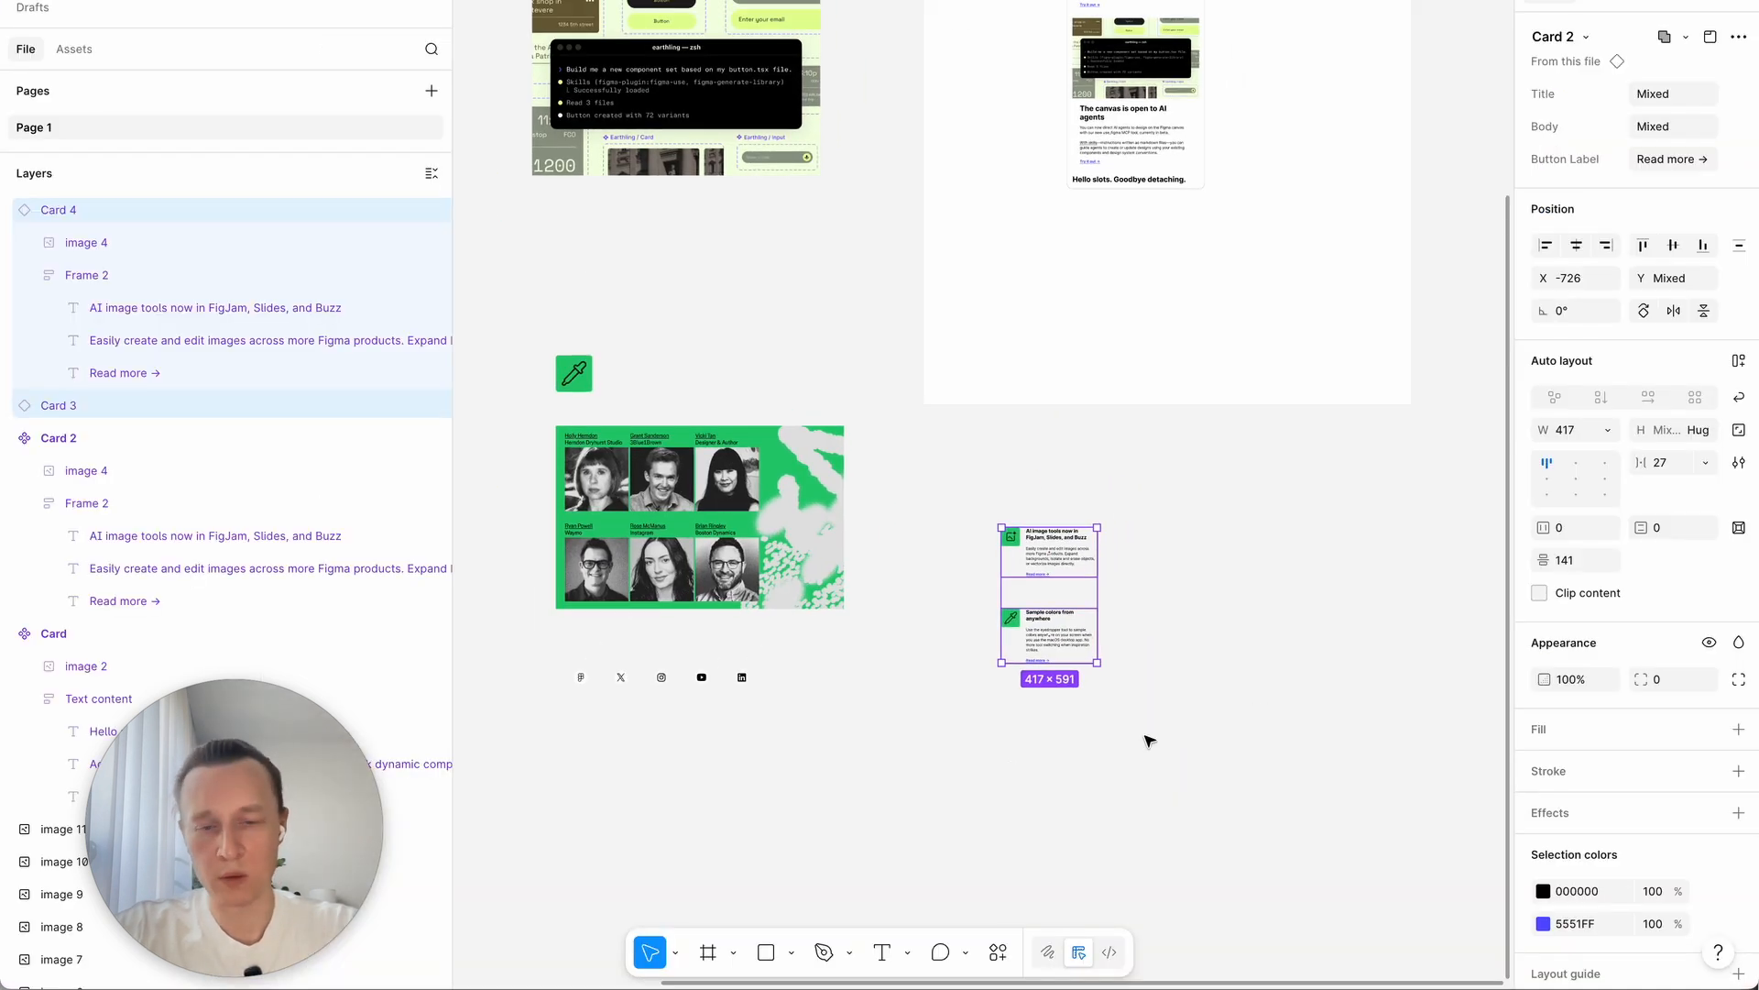
# Step: Cut the two Card 2 instances and paste them into the Email frame below its last heading
pyautogui.scroll(3, 1148, 739)
pyautogui.hscroll(2, 1148, 739)
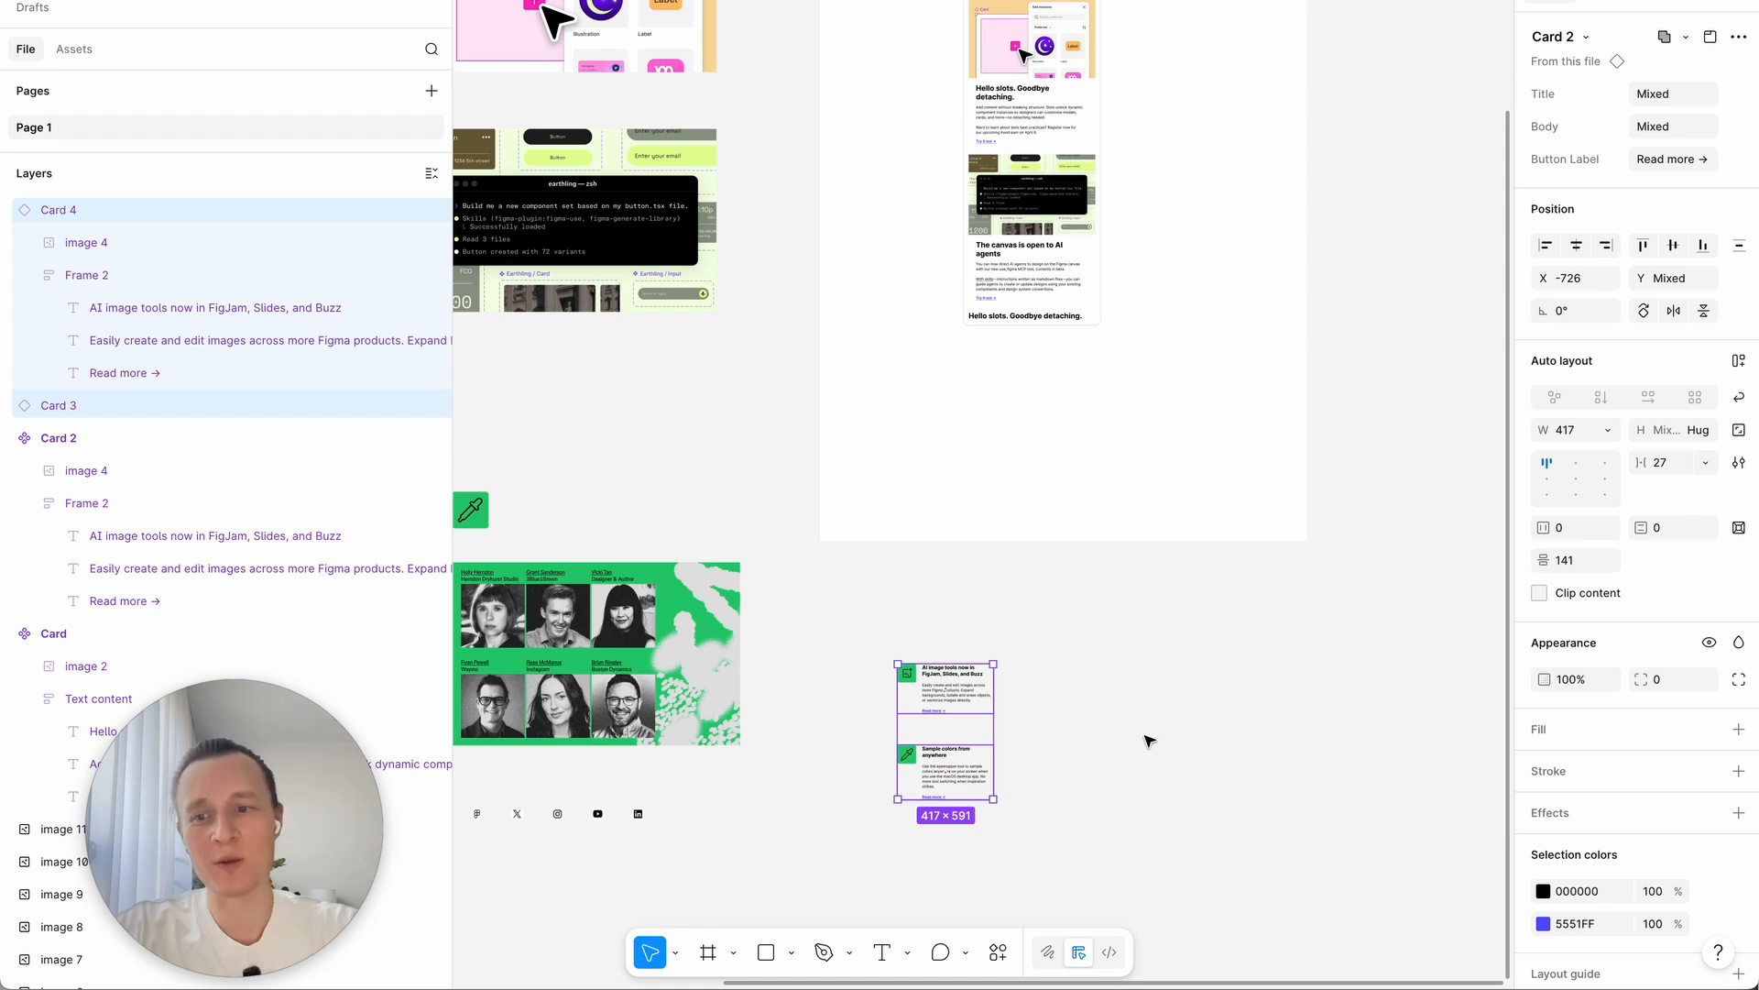
pyautogui.click(1148, 738)
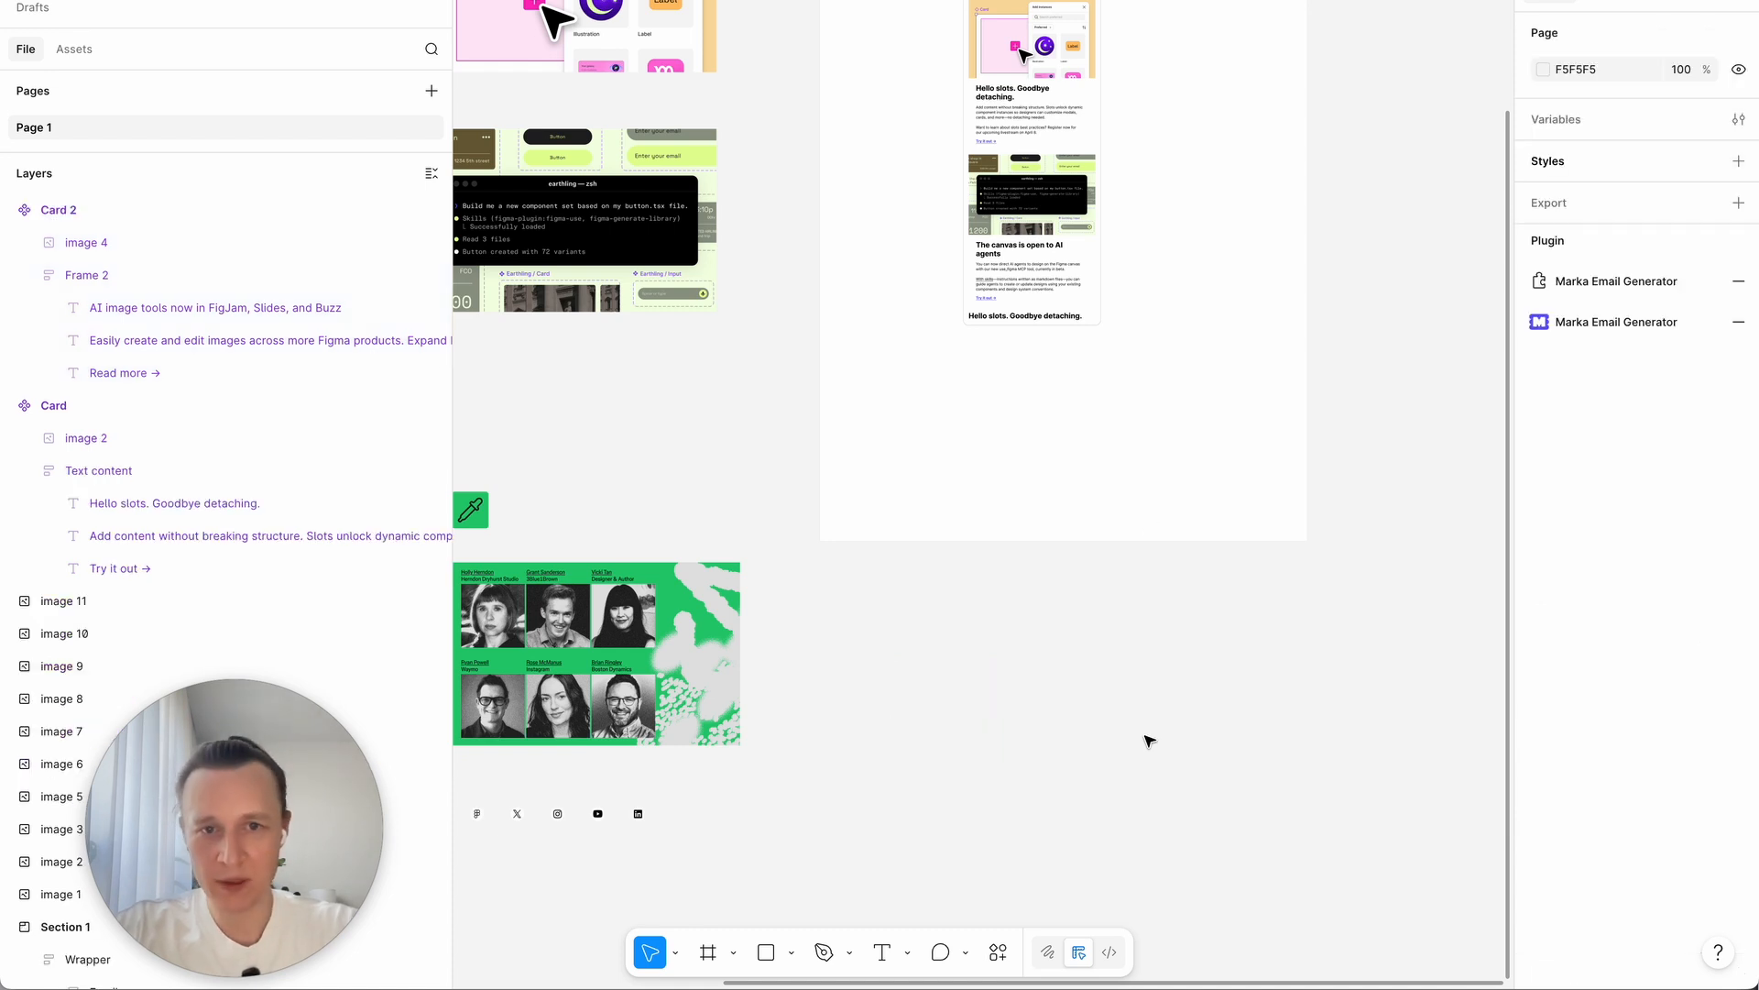
pyautogui.keyDown('super'); pyautogui.click(1033, 320); pyautogui.keyUp('super')
pyautogui.hotkey('shift', 'Return')
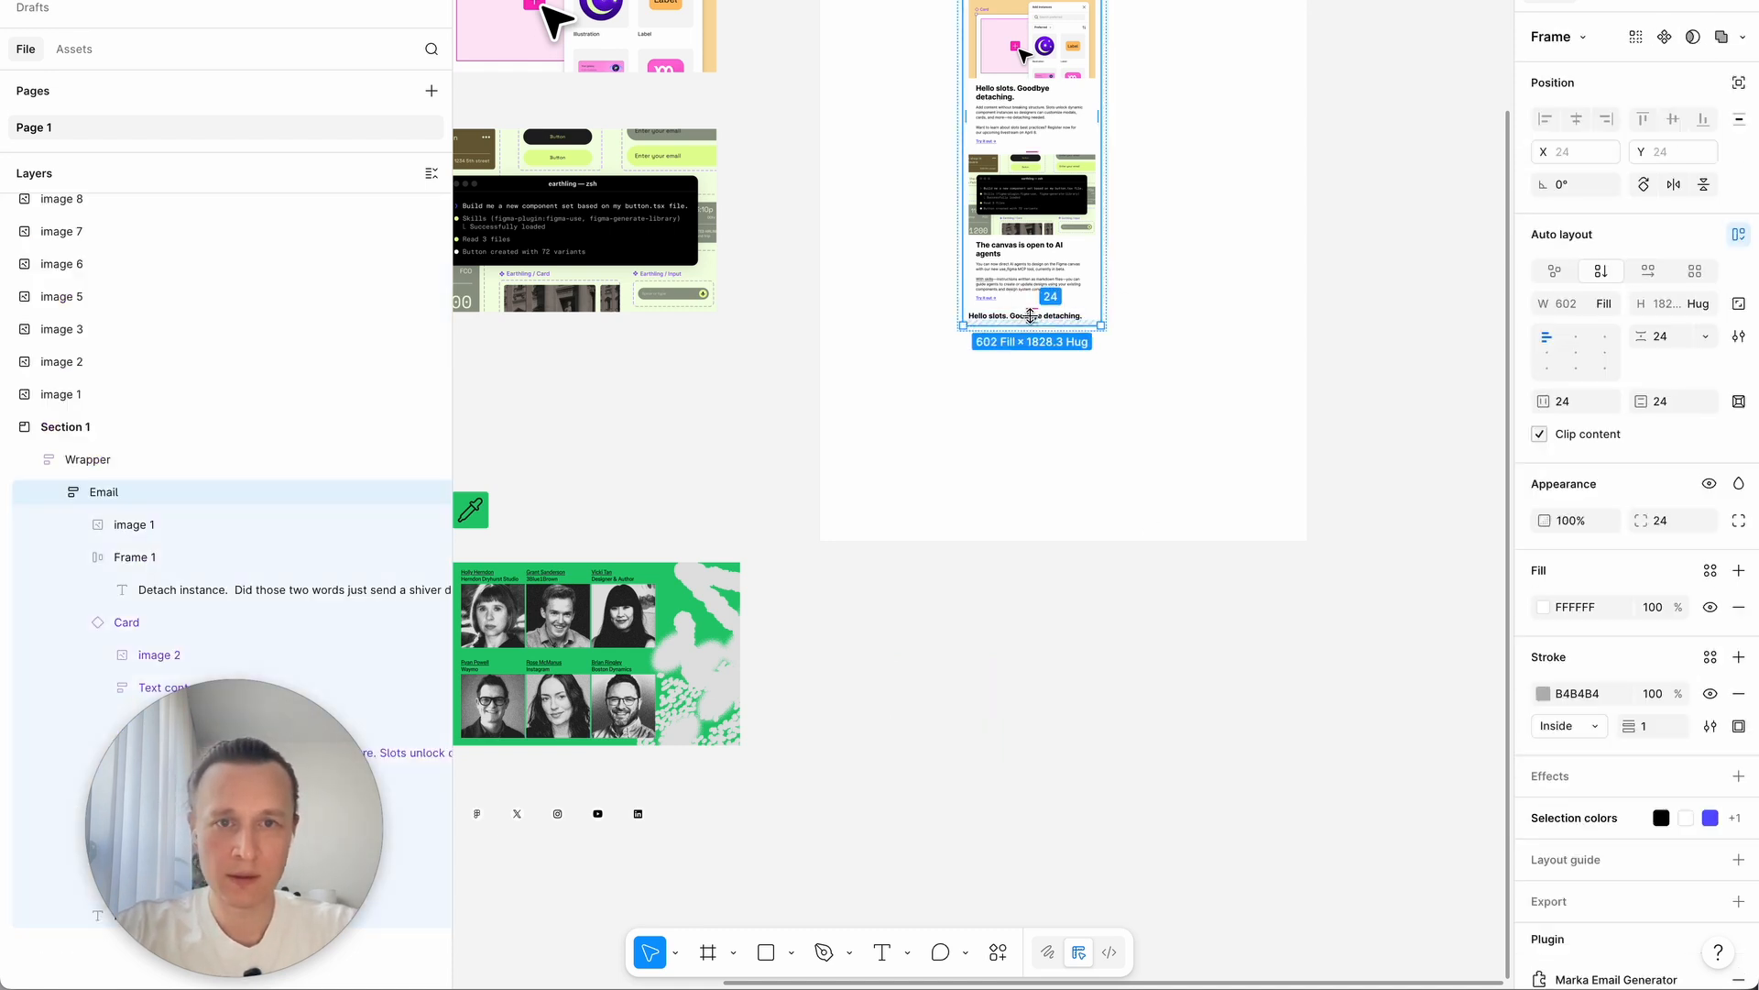
pyautogui.press('super+v')
pyautogui.scroll(4, 1031, 316)
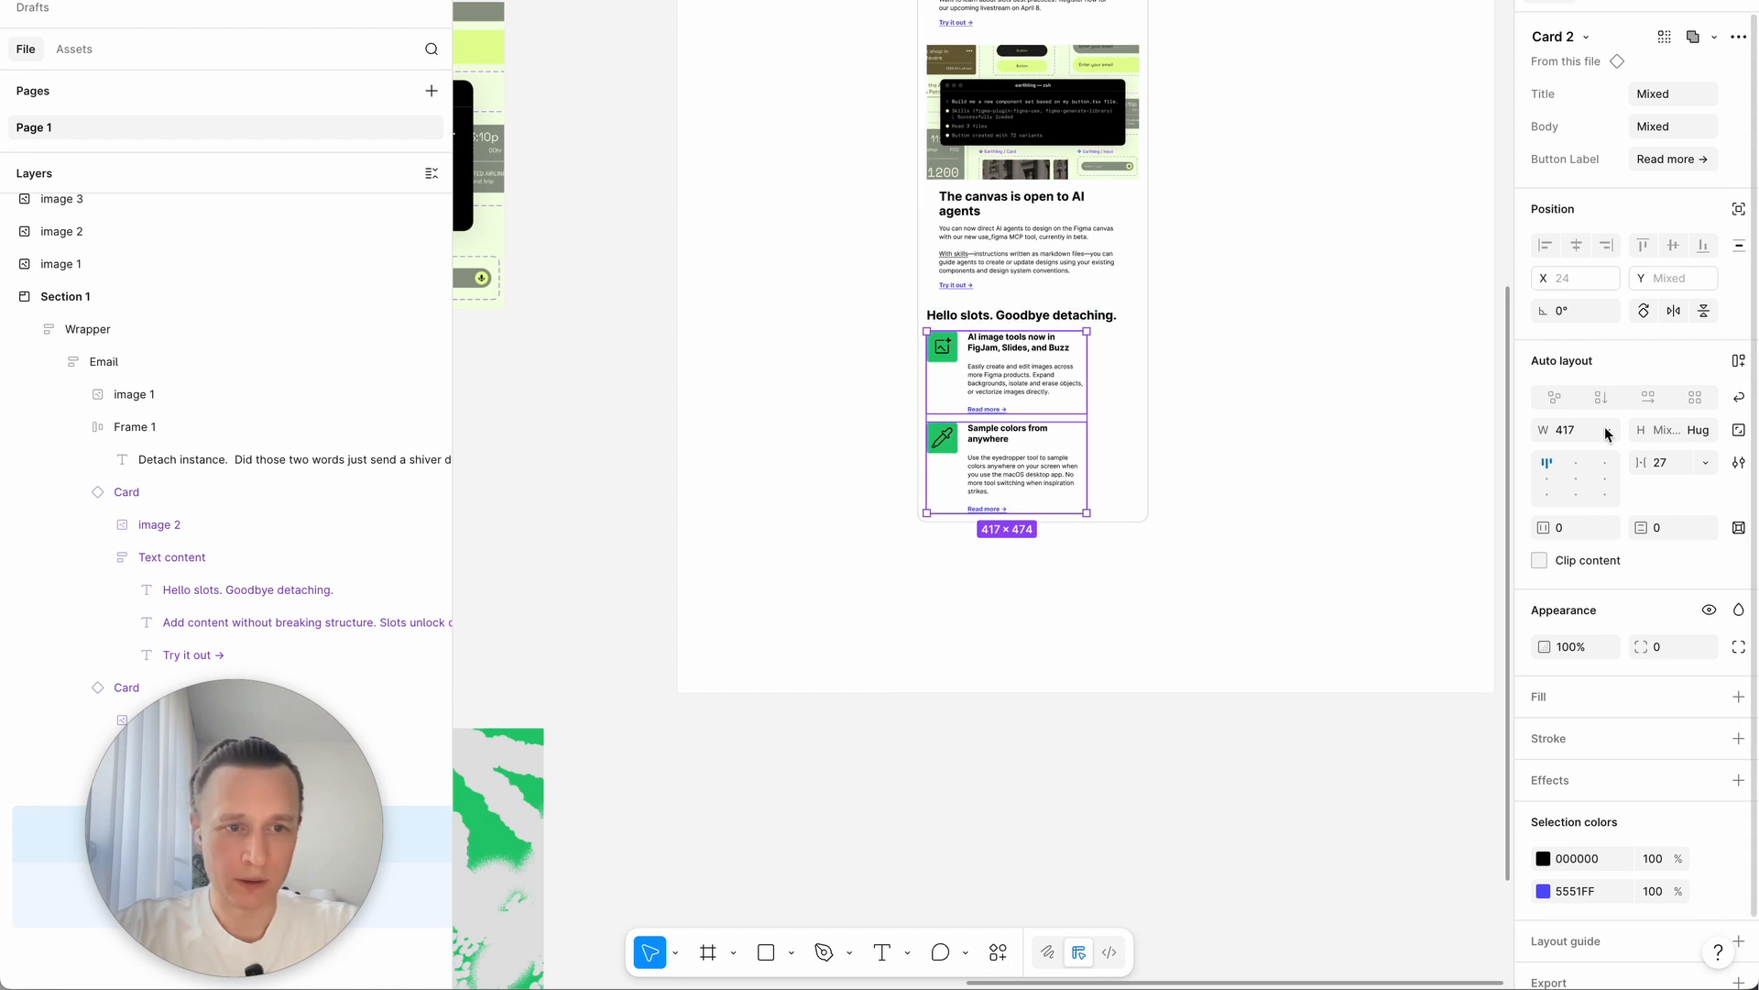
# Step: Set the width of both pasted Card 2 instances to Fill container
pyautogui.click(1604, 430)
pyautogui.click(1578, 480)
pyautogui.scroll(3, 1088, 321)
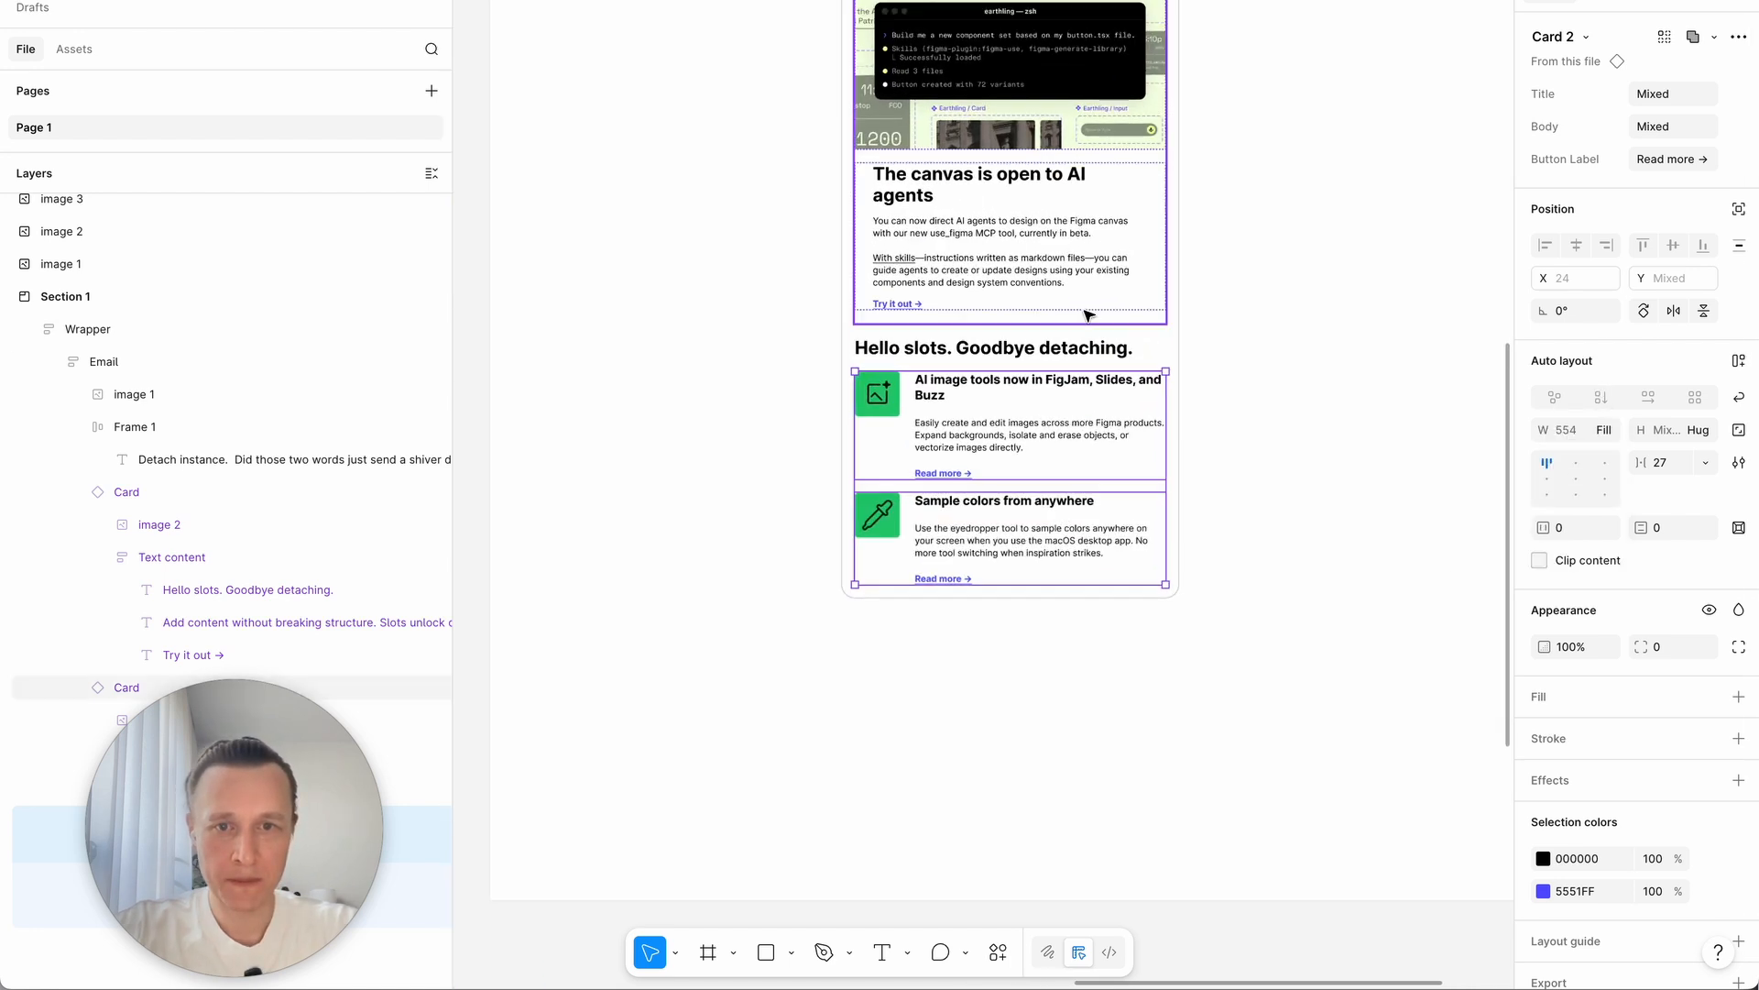
# Step: Wrap the last "Hello slots. Goodbye detaching." heading and both Card 2 instances in a vertical auto layout frame
pyautogui.keyDown('shift'); pyautogui.click(1058, 349); pyautogui.keyUp('shift')
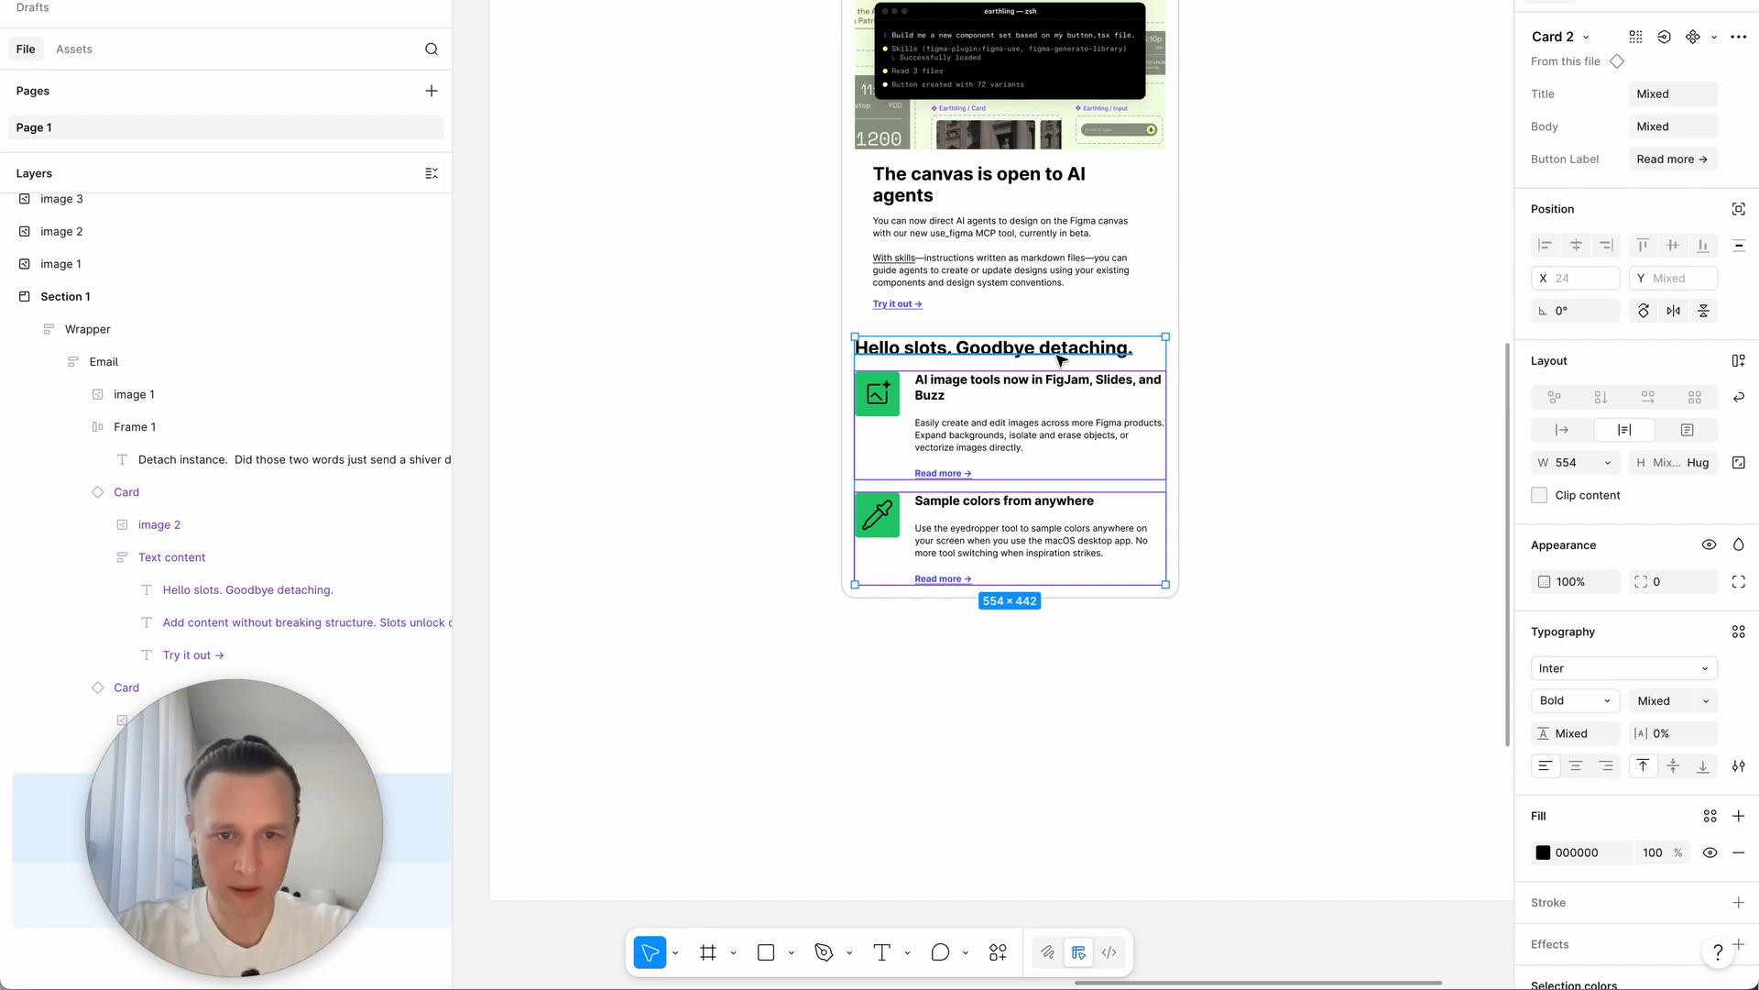
pyautogui.hotkey('shift', 'a')
pyautogui.scroll(3, 1058, 358)
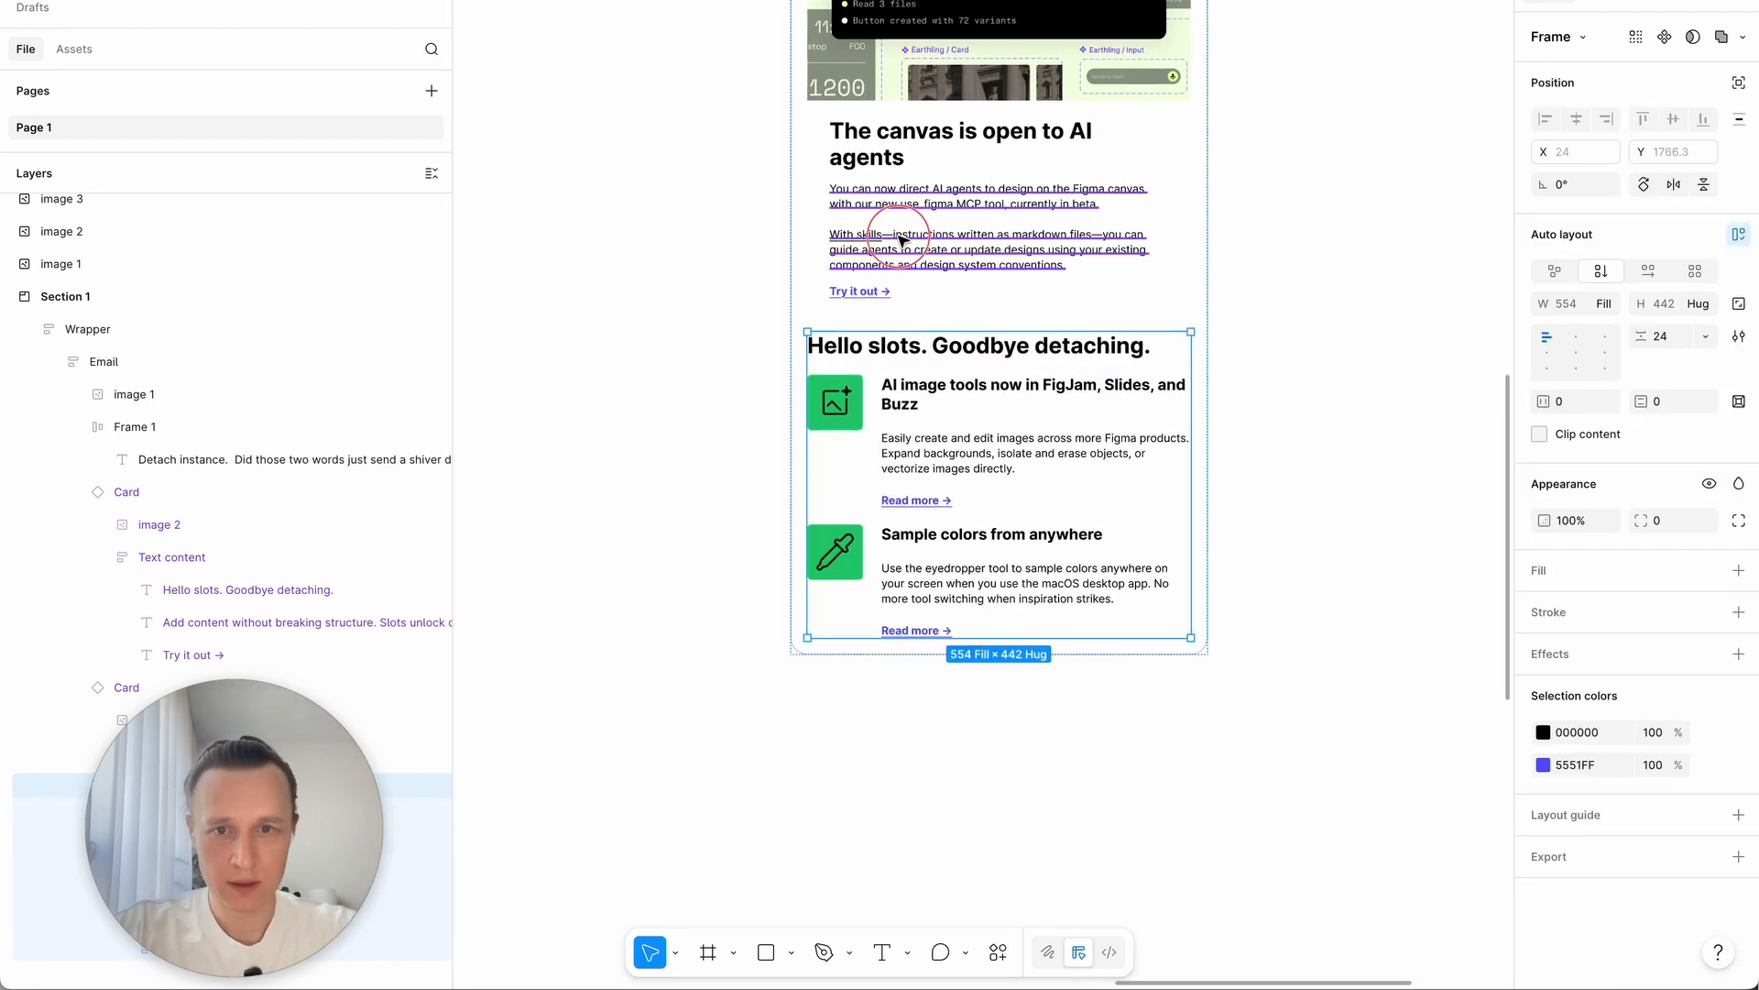
# Step: Set the horizontal padding of the frame around the heading and feature cards to 32
pyautogui.doubleClick(871, 252)
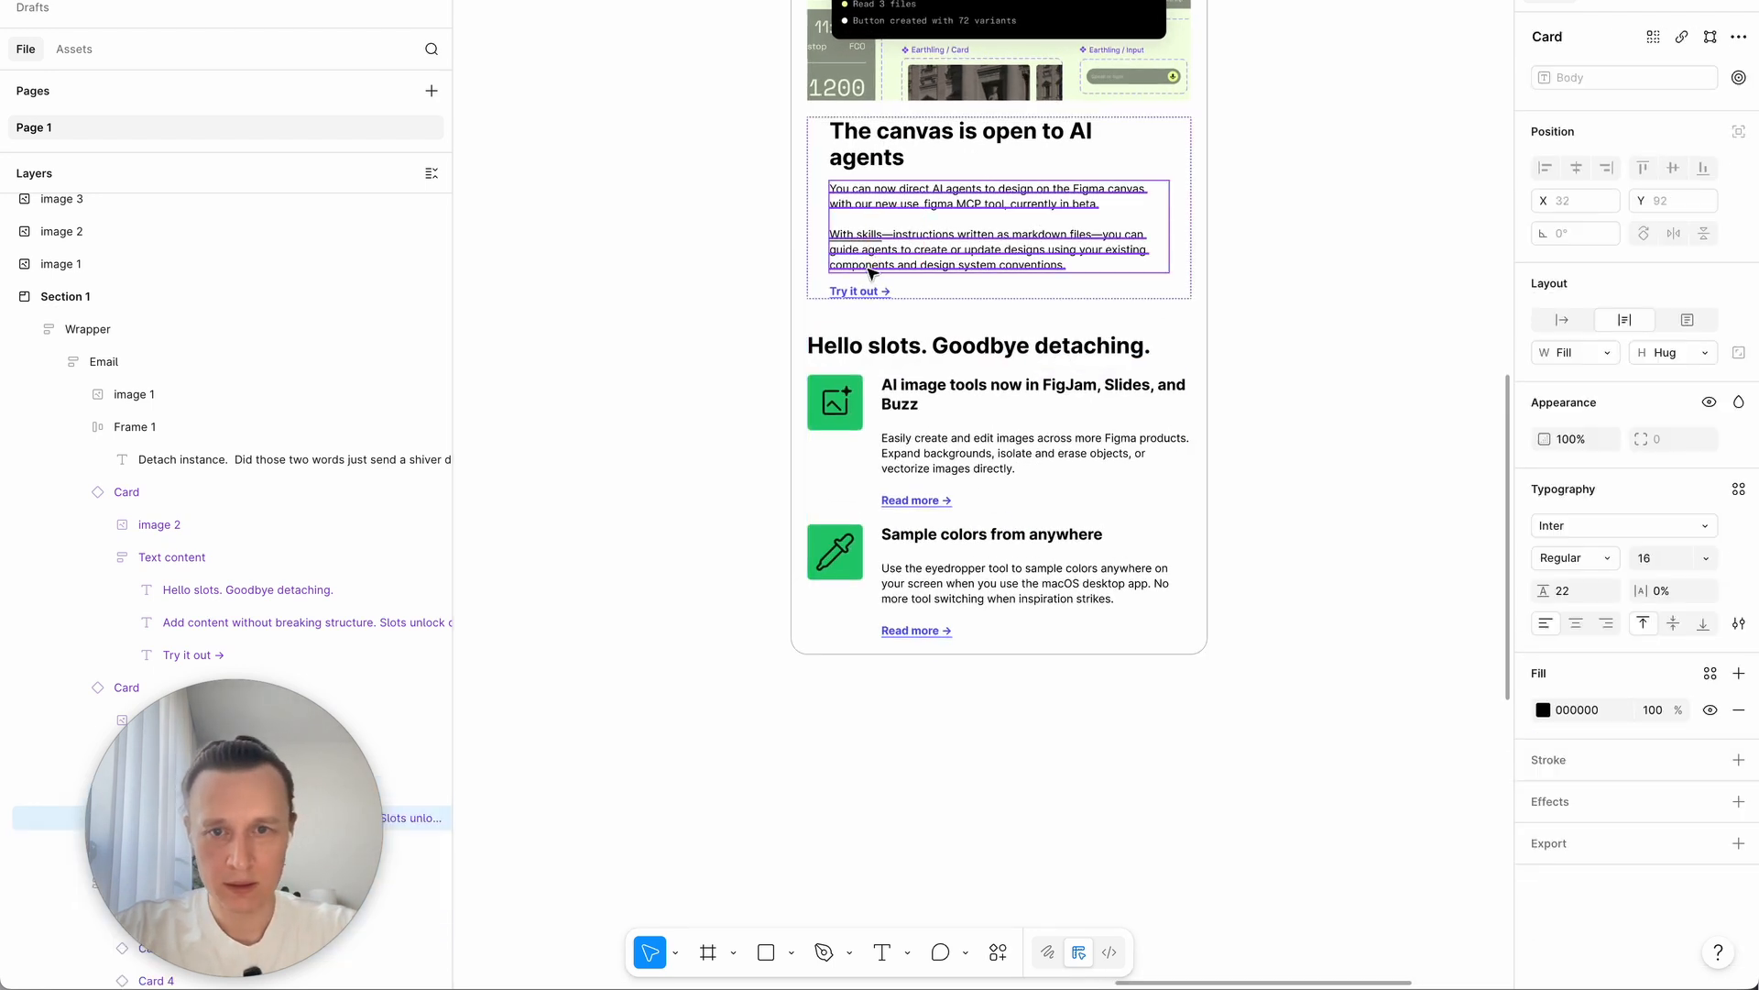
pyautogui.click(971, 401)
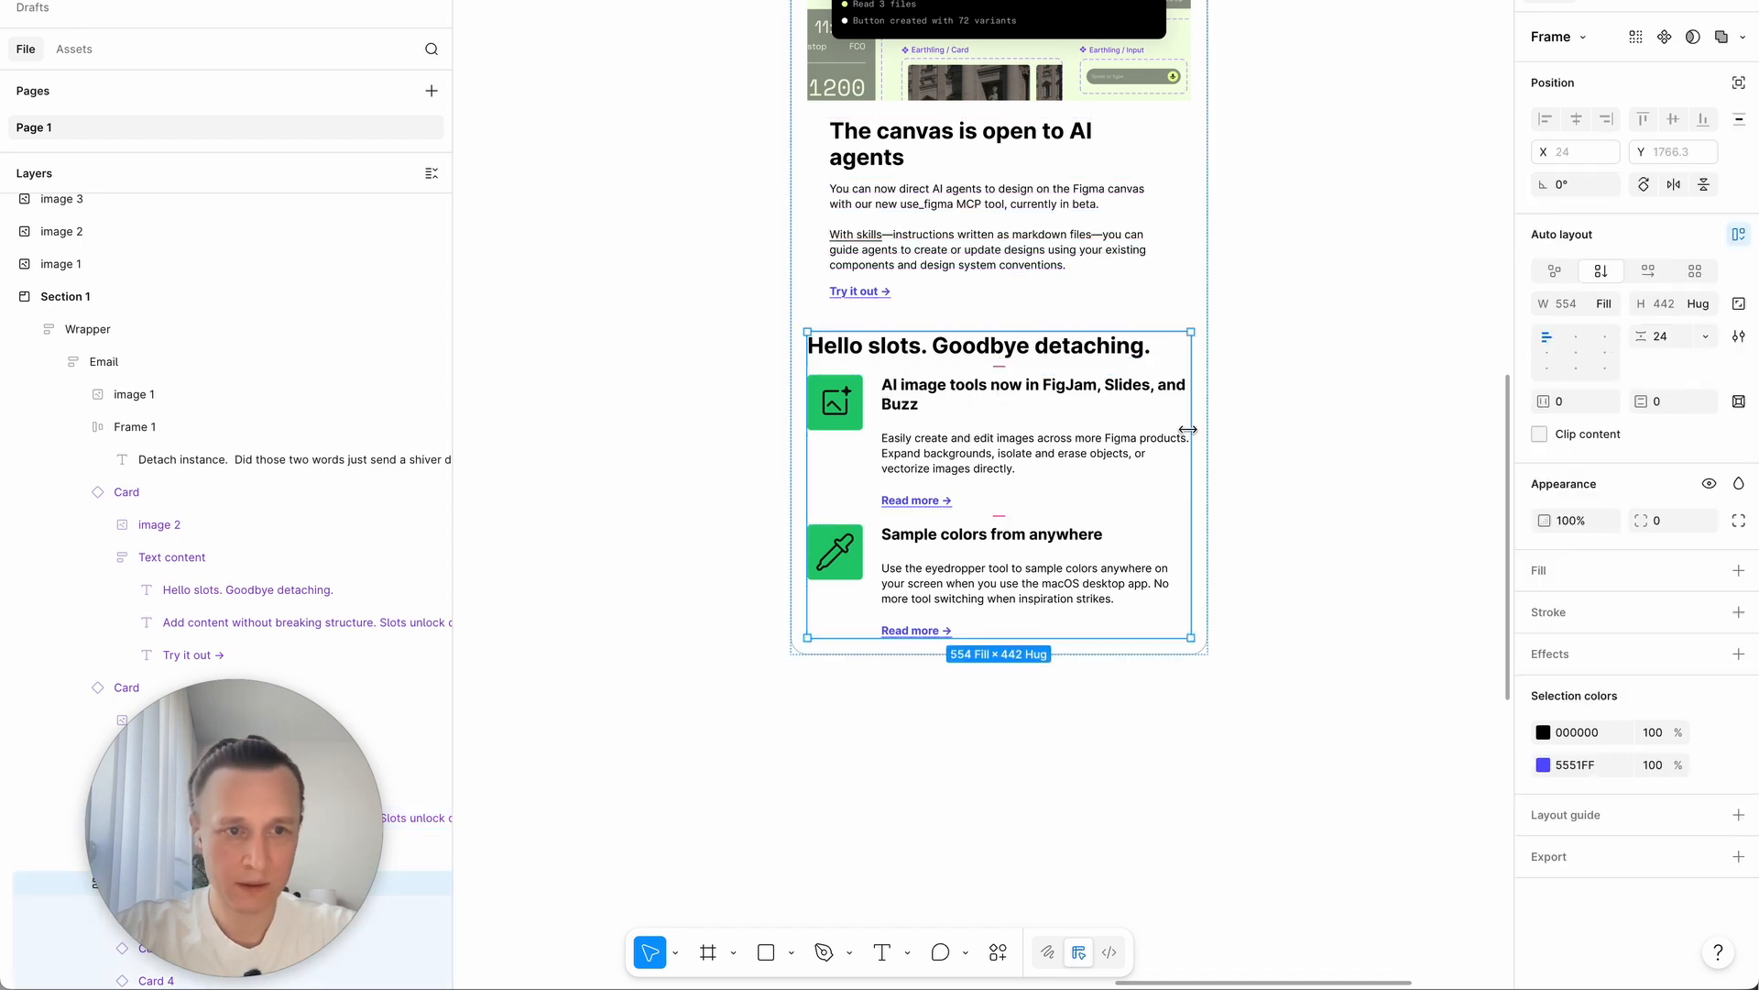
pyautogui.click(1602, 401)
pyautogui.write('4')
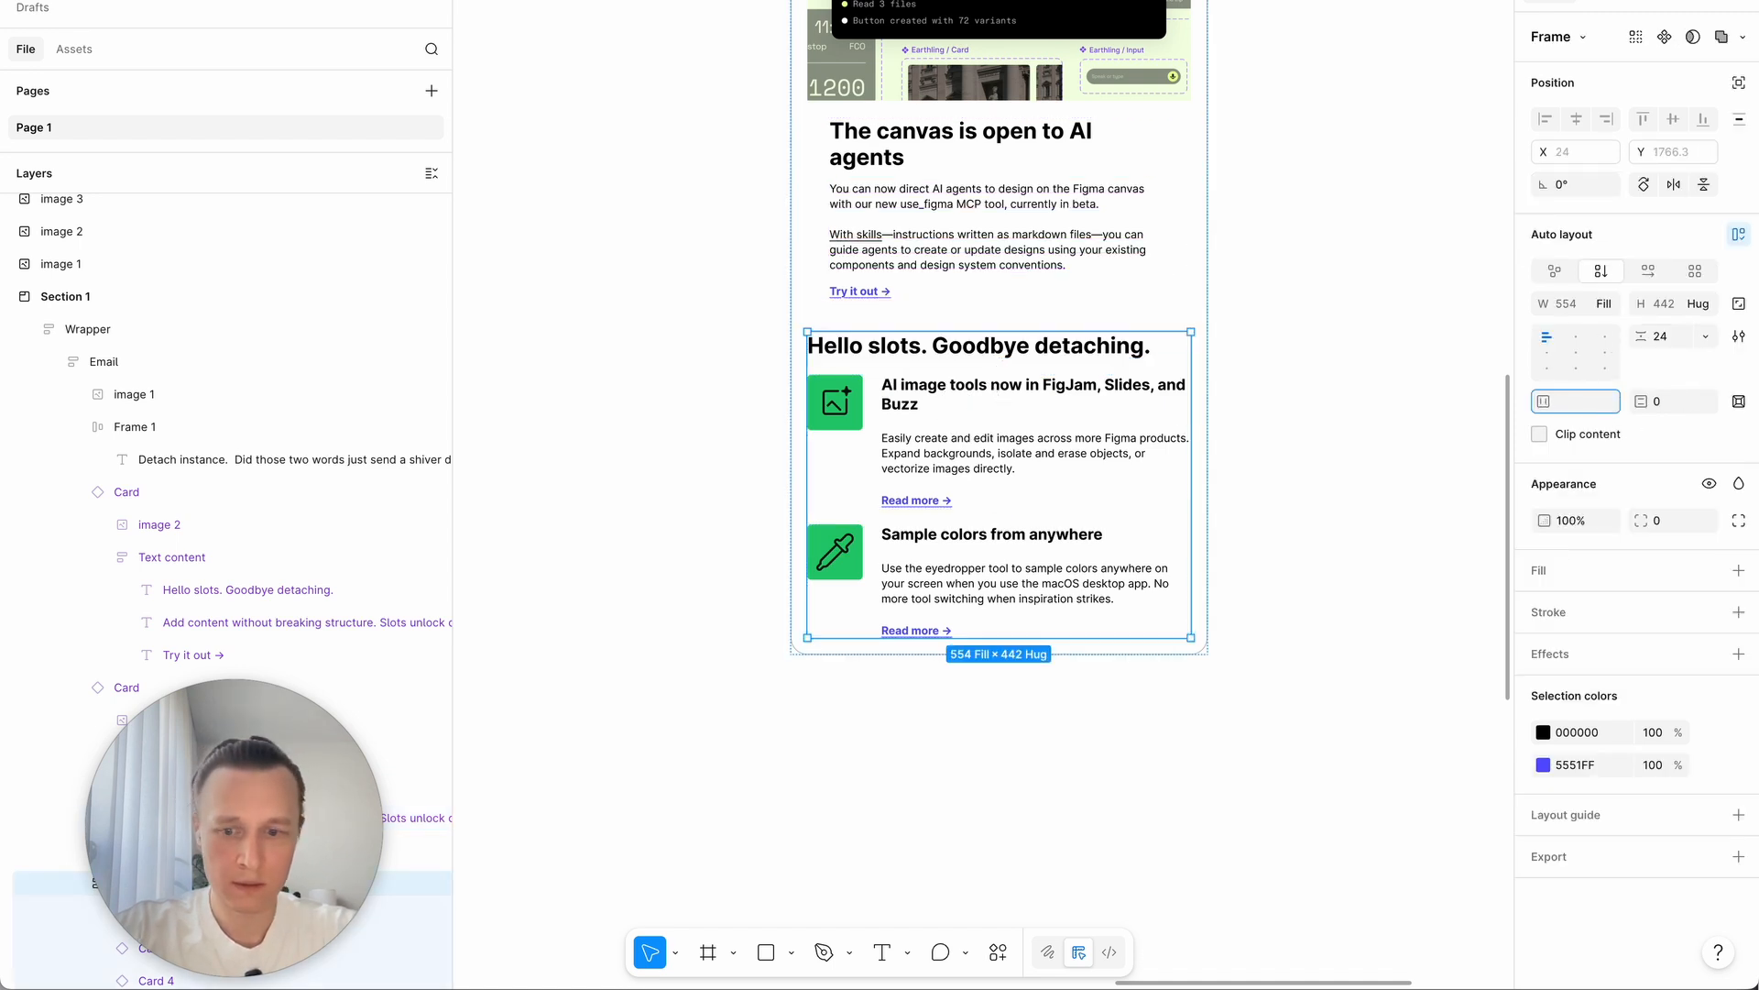
pyautogui.write('2')
pyautogui.press('Return')
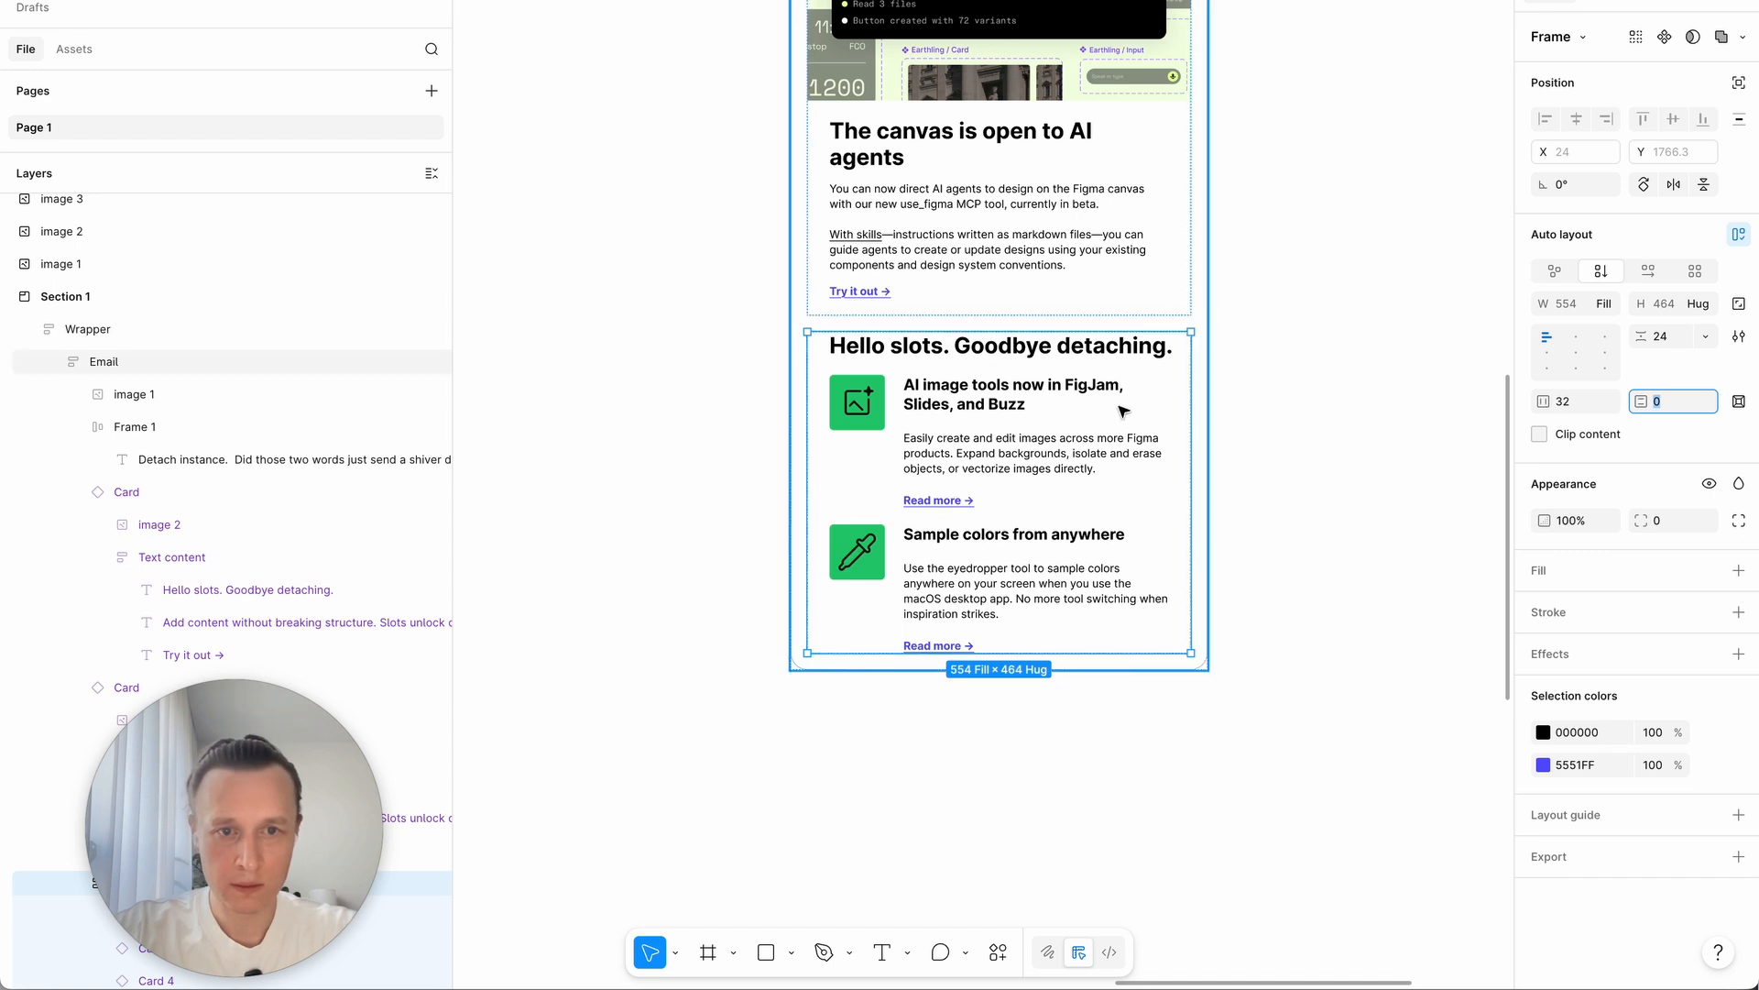
# Step: Set the section heading's width to Fill container within the padded frame
pyautogui.click(1131, 346)
pyautogui.click(1594, 304)
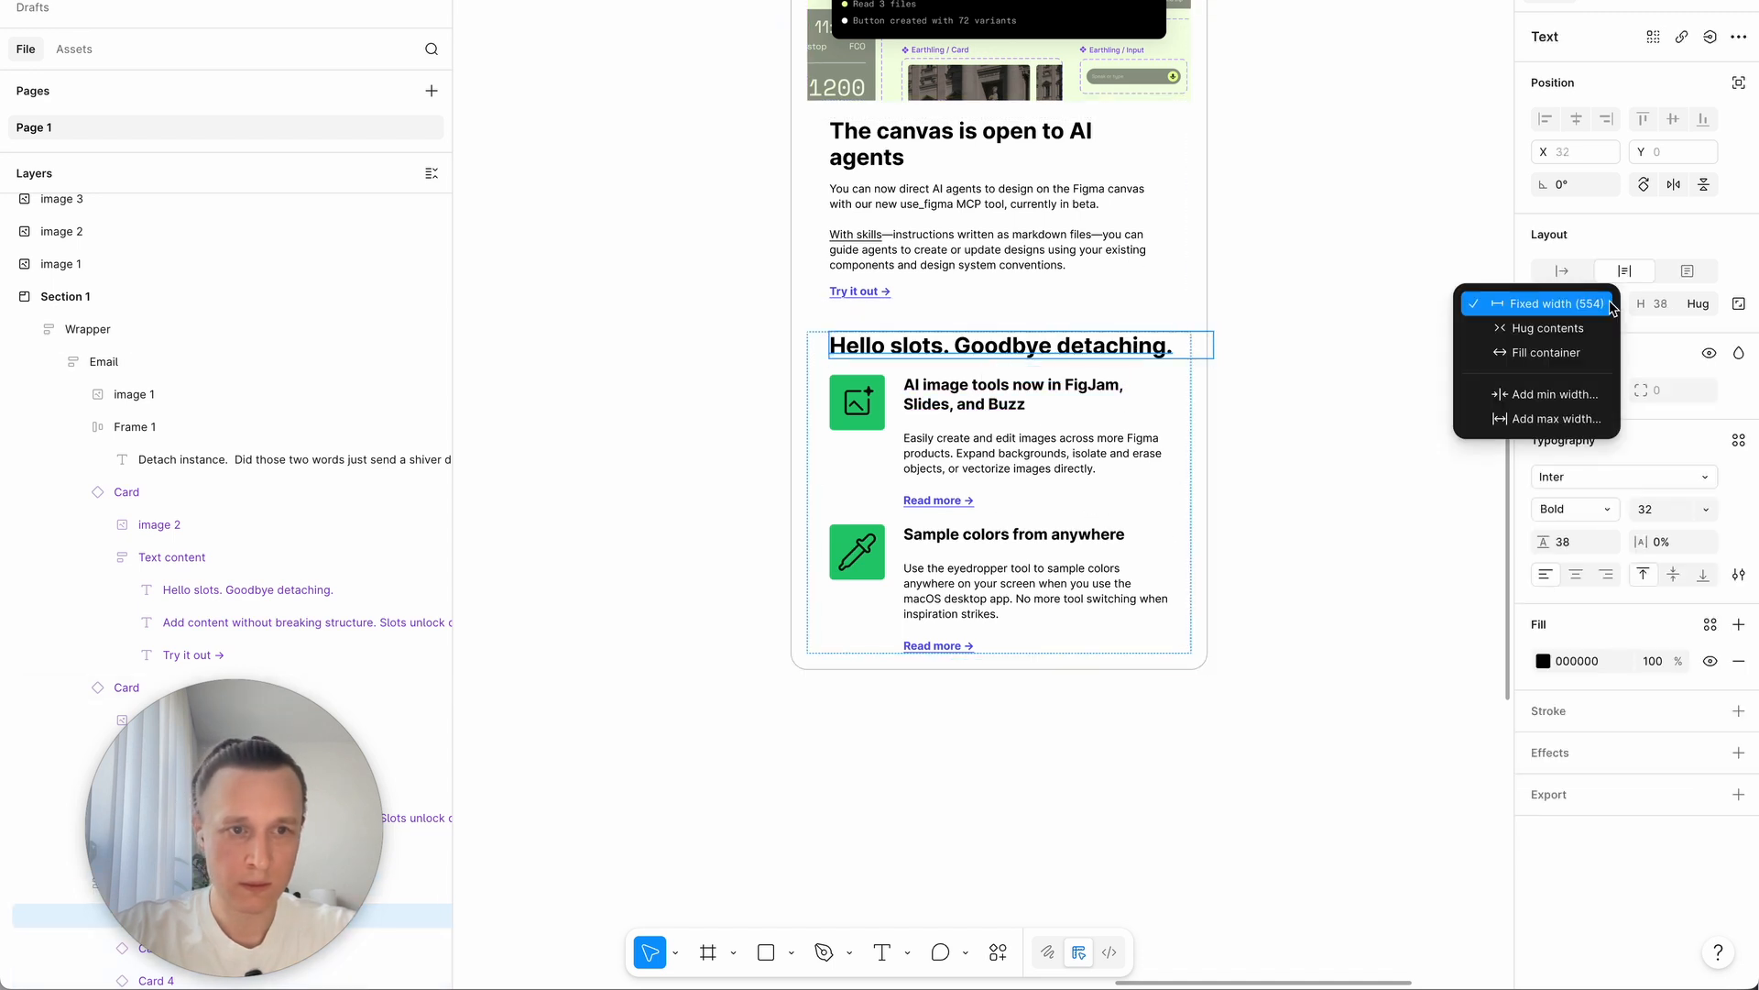
pyautogui.click(1572, 351)
pyautogui.click(1008, 421)
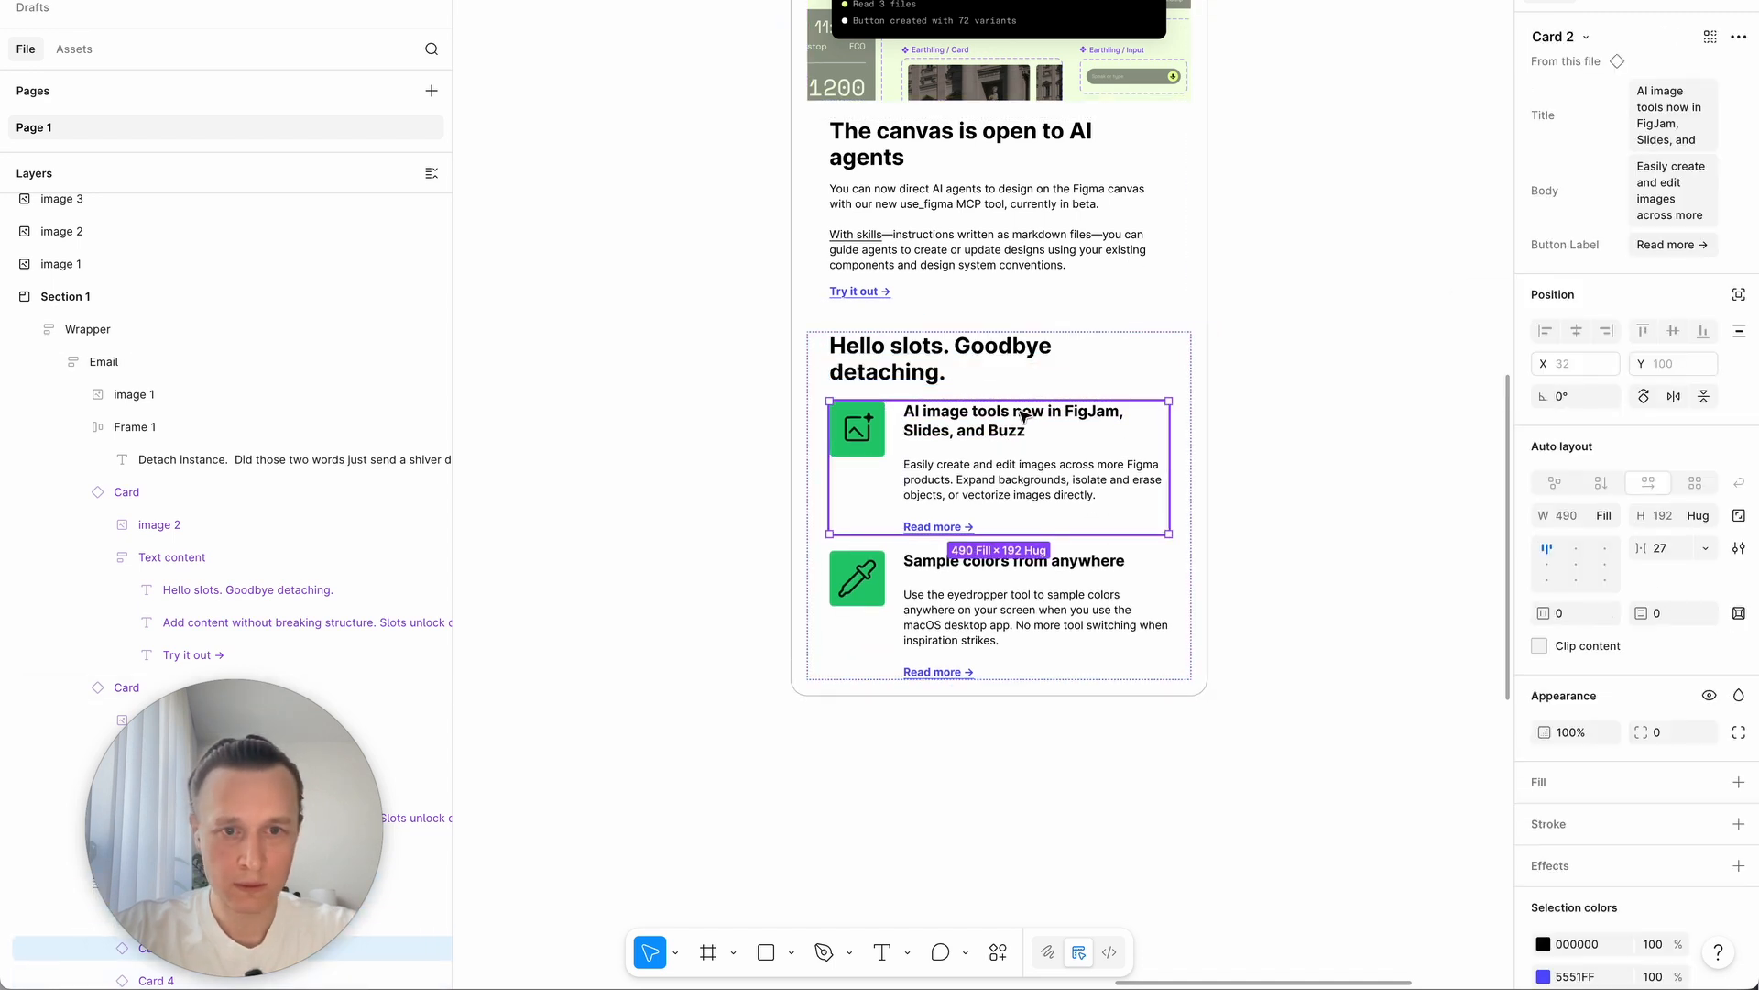
pyautogui.click(1005, 356)
pyautogui.press('Escape')
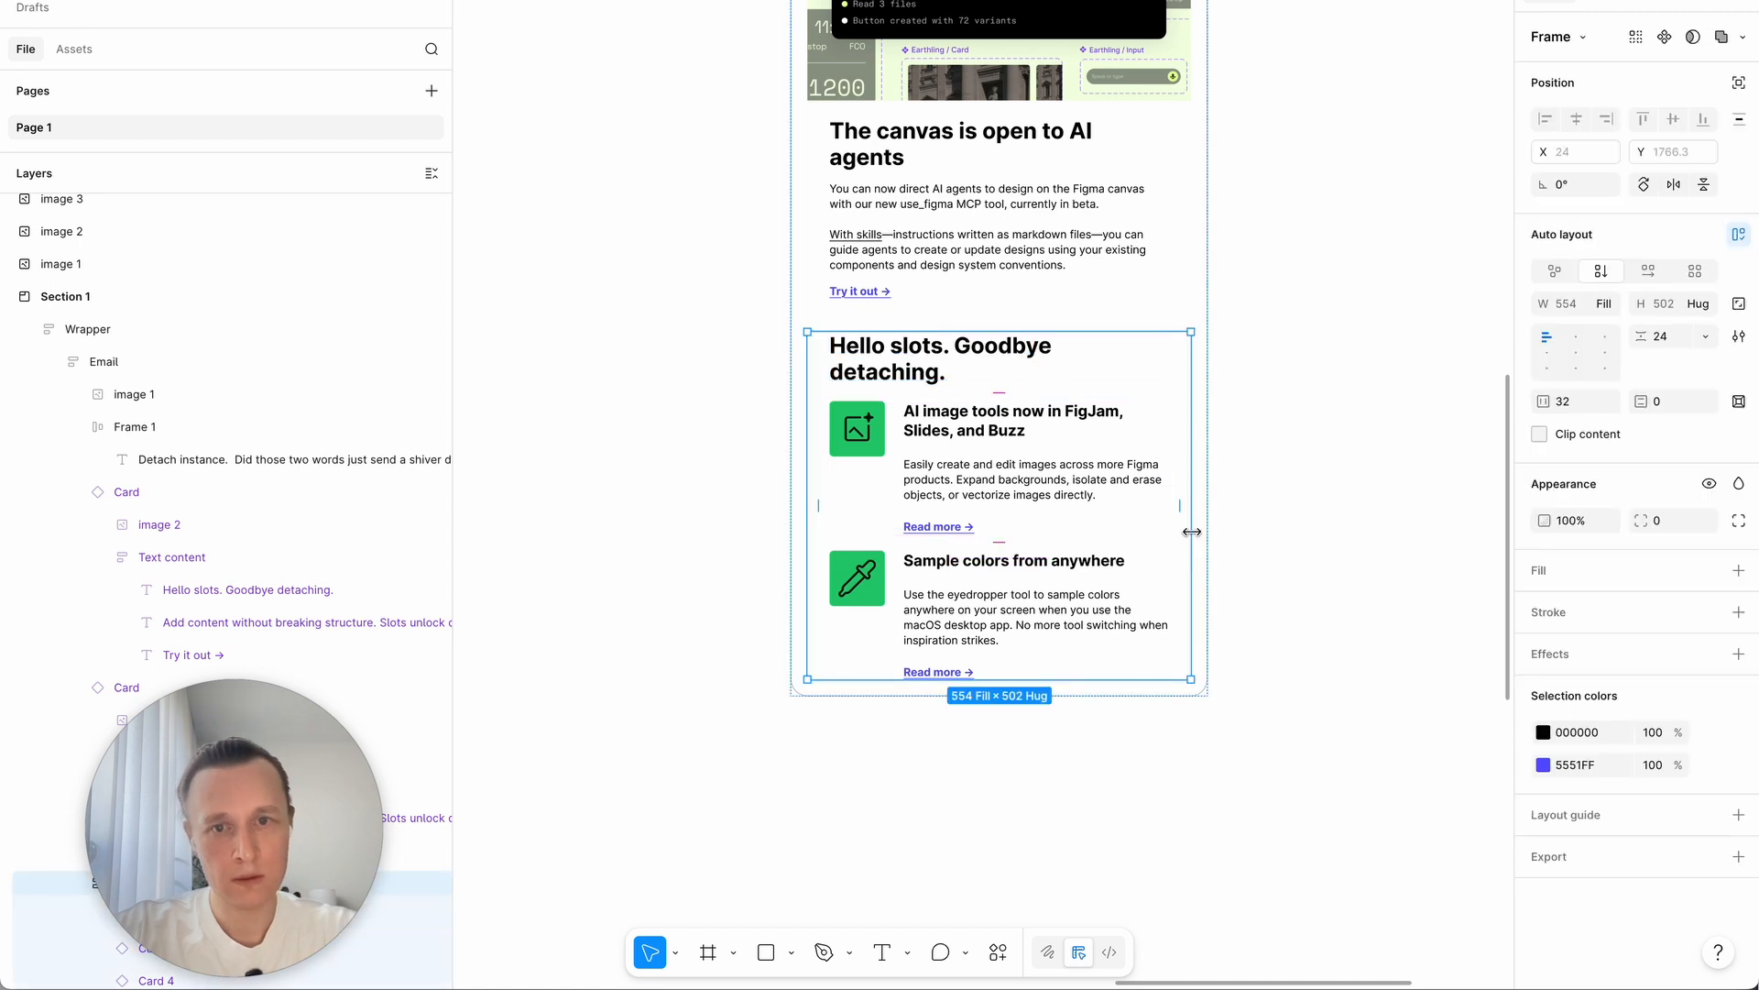
pyautogui.click(1327, 486)
pyautogui.scroll(-2, 1328, 487)
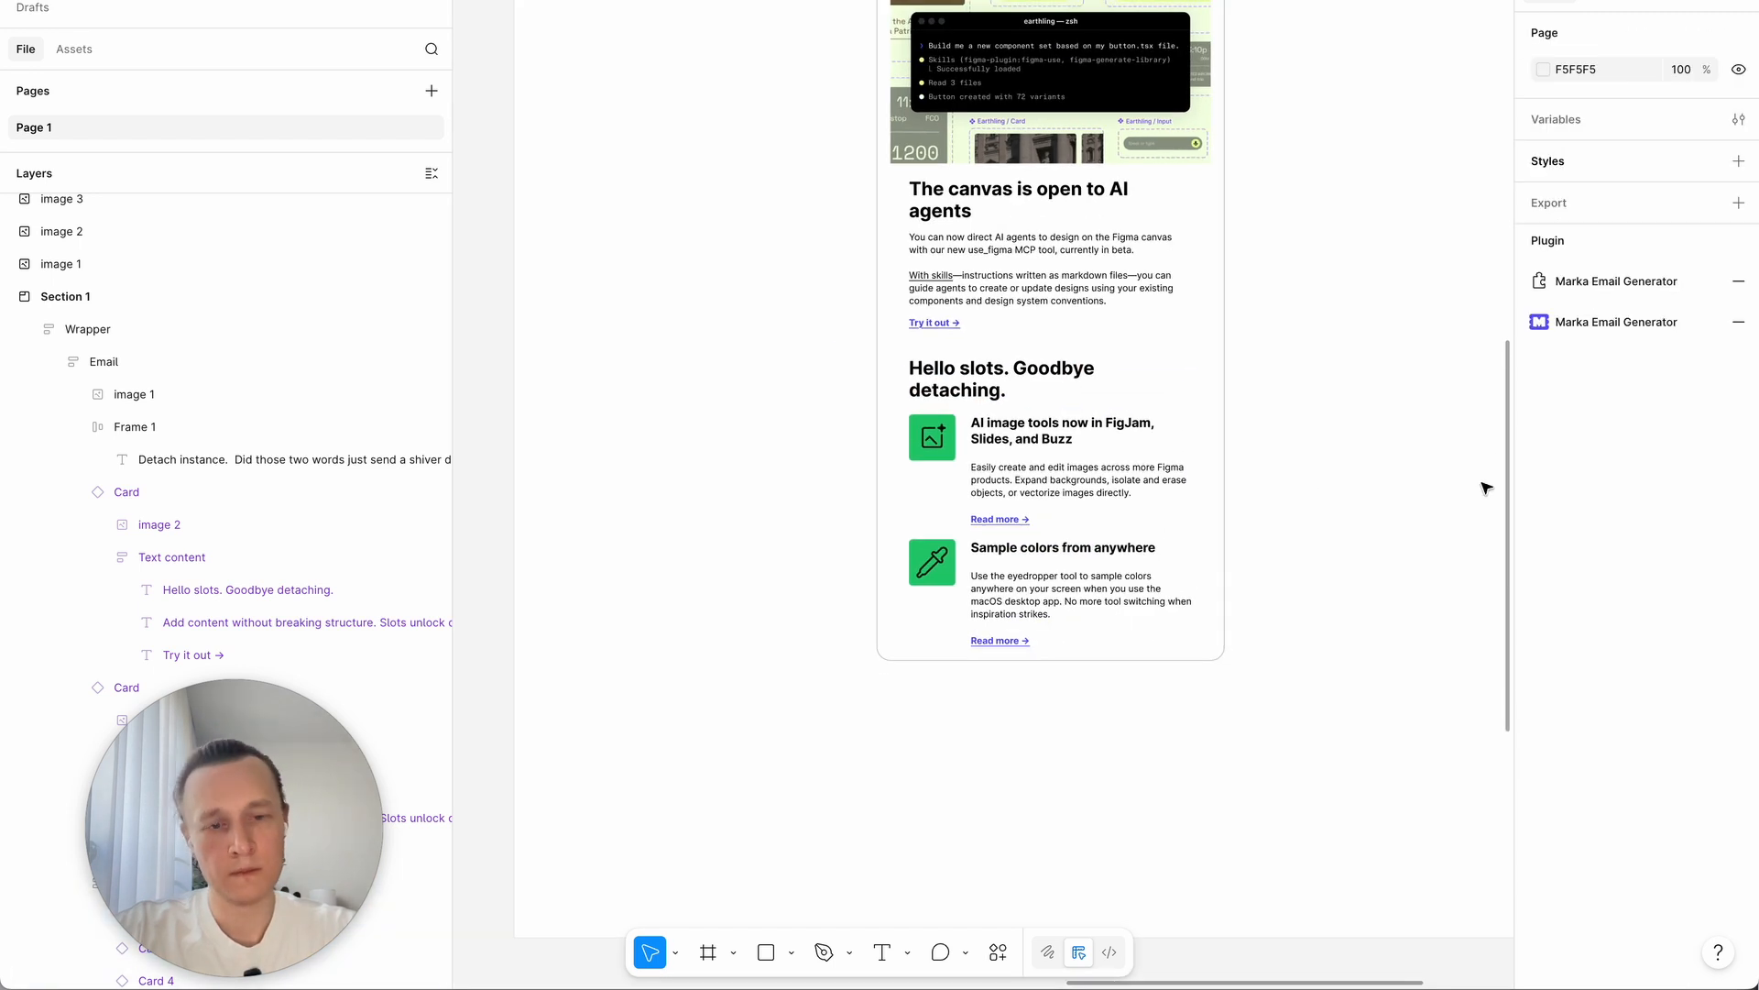
pyautogui.scroll(-2, 1359, 557)
pyautogui.click(1121, 505)
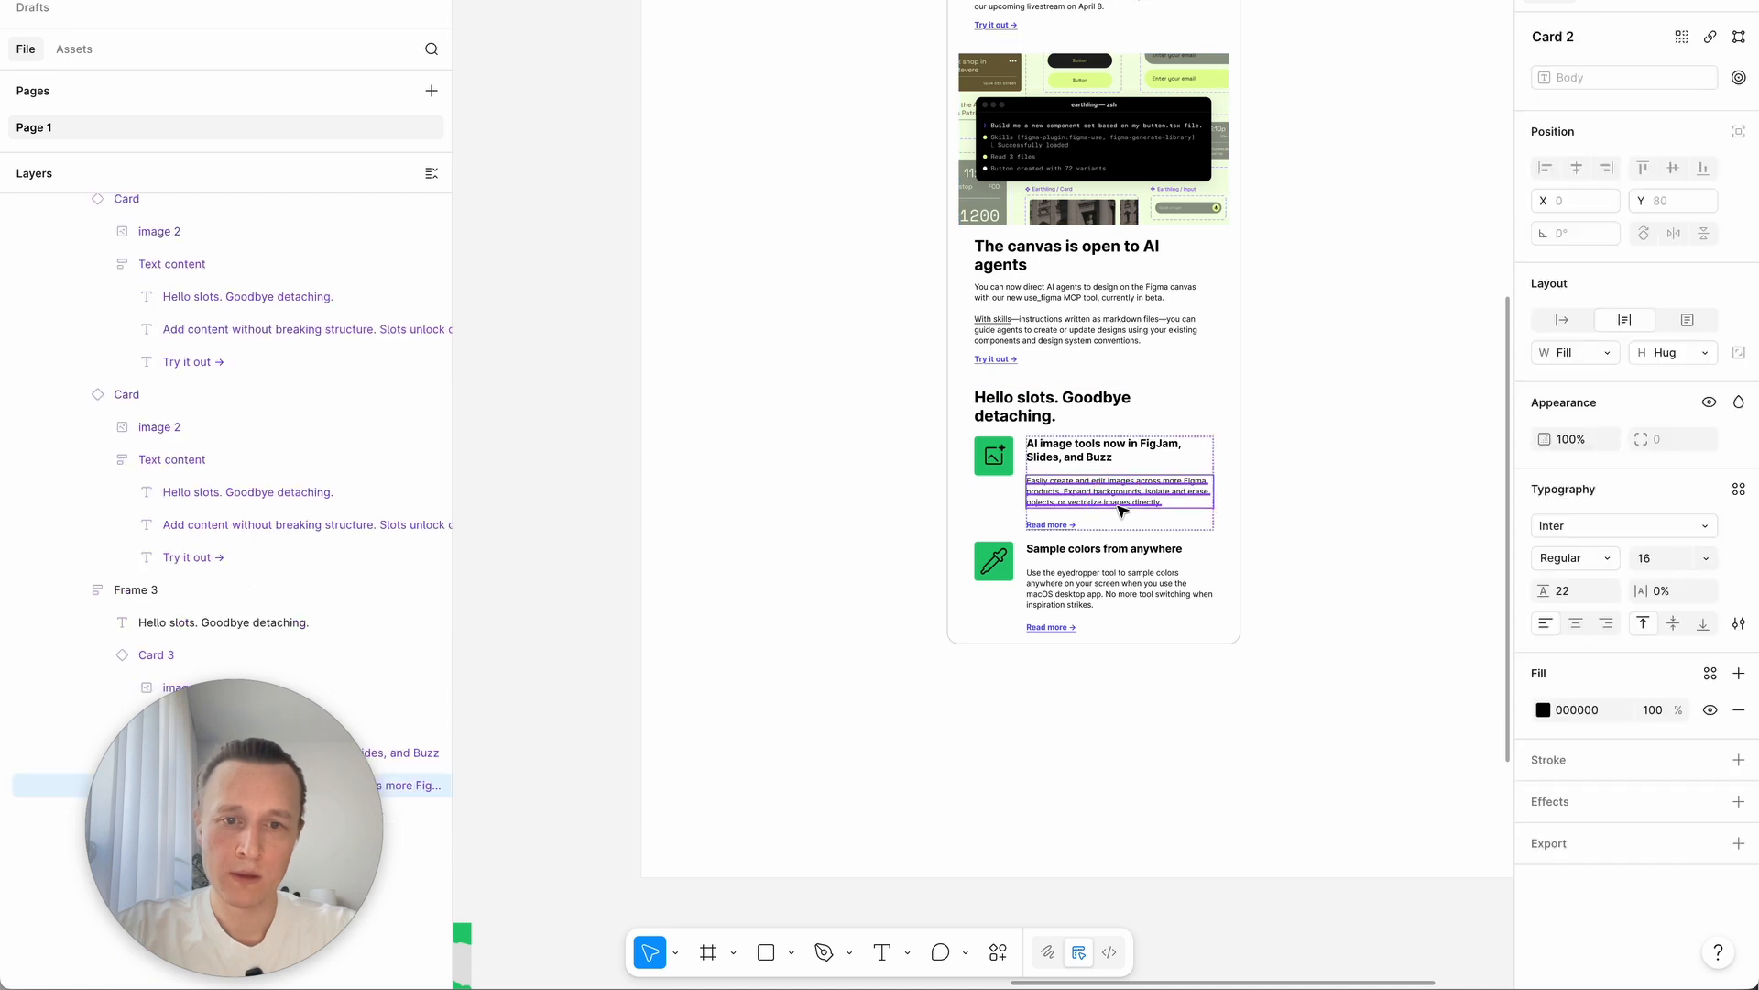
pyautogui.press('Escape')
pyautogui.click(1354, 471)
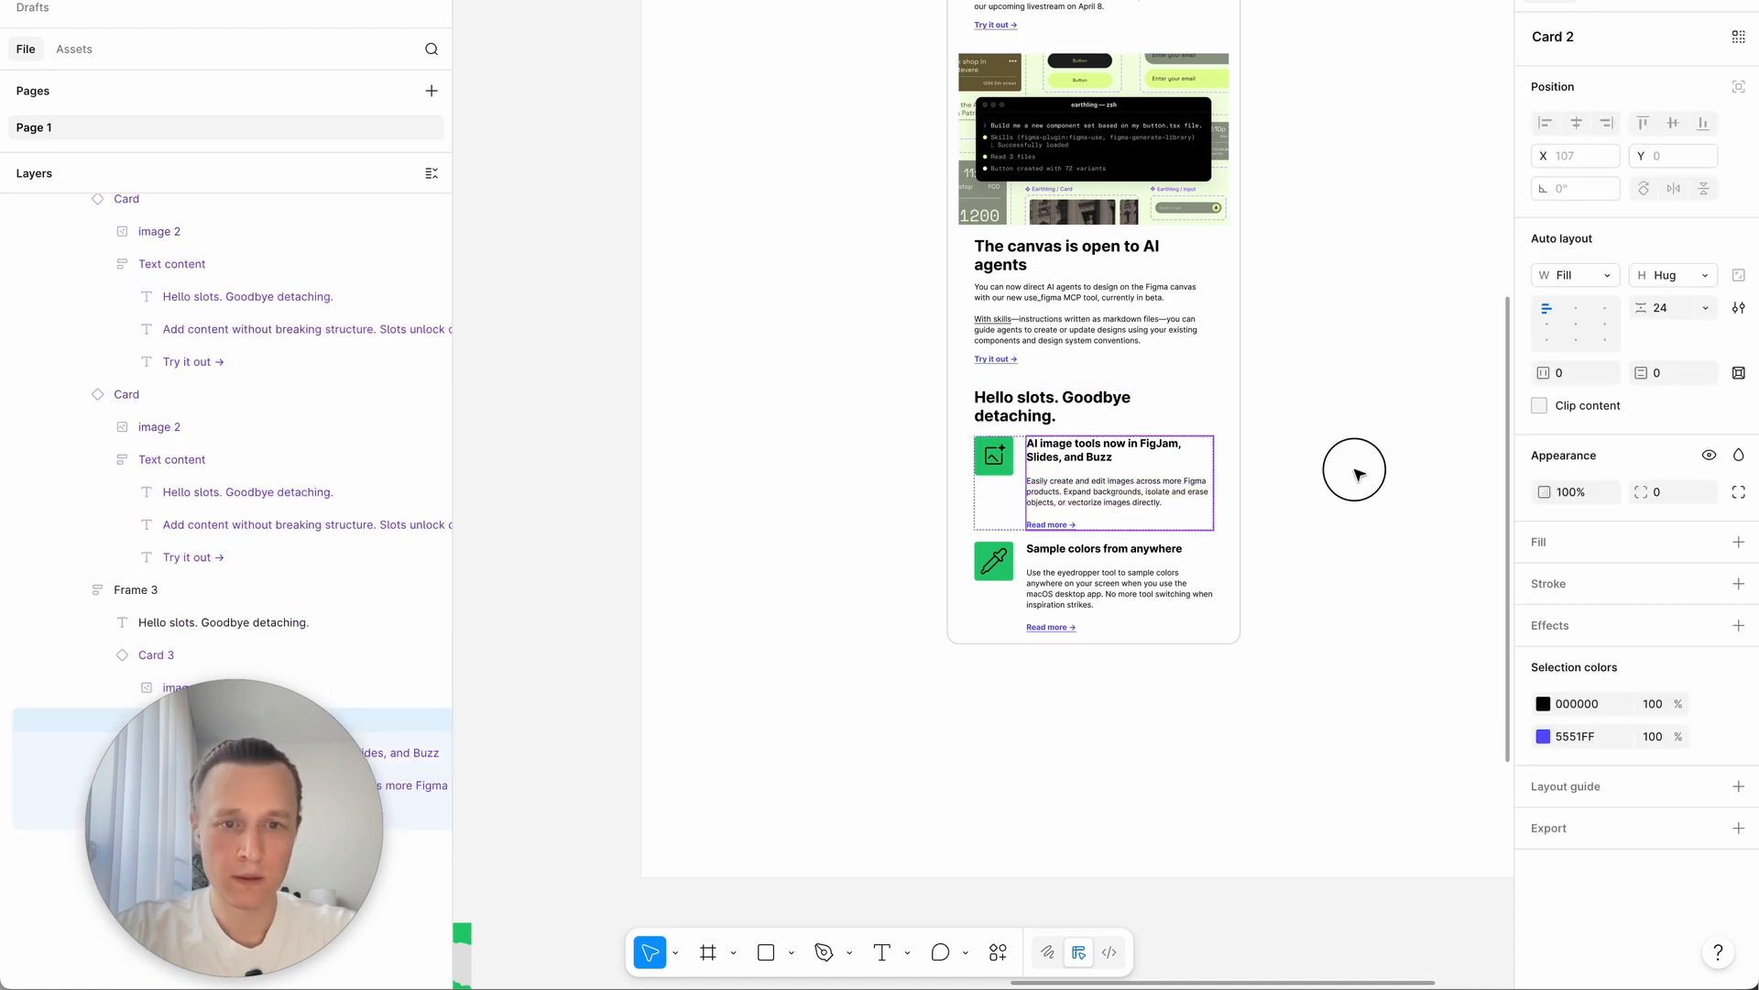
# Step: Switch to the browser and examine the newsletter's Config speakers section and footer
pyautogui.scroll(-3, 1354, 471)
pyautogui.press('super+Tab')
pyautogui.click(1075, 602)
pyautogui.scroll(-5, 1075, 602)
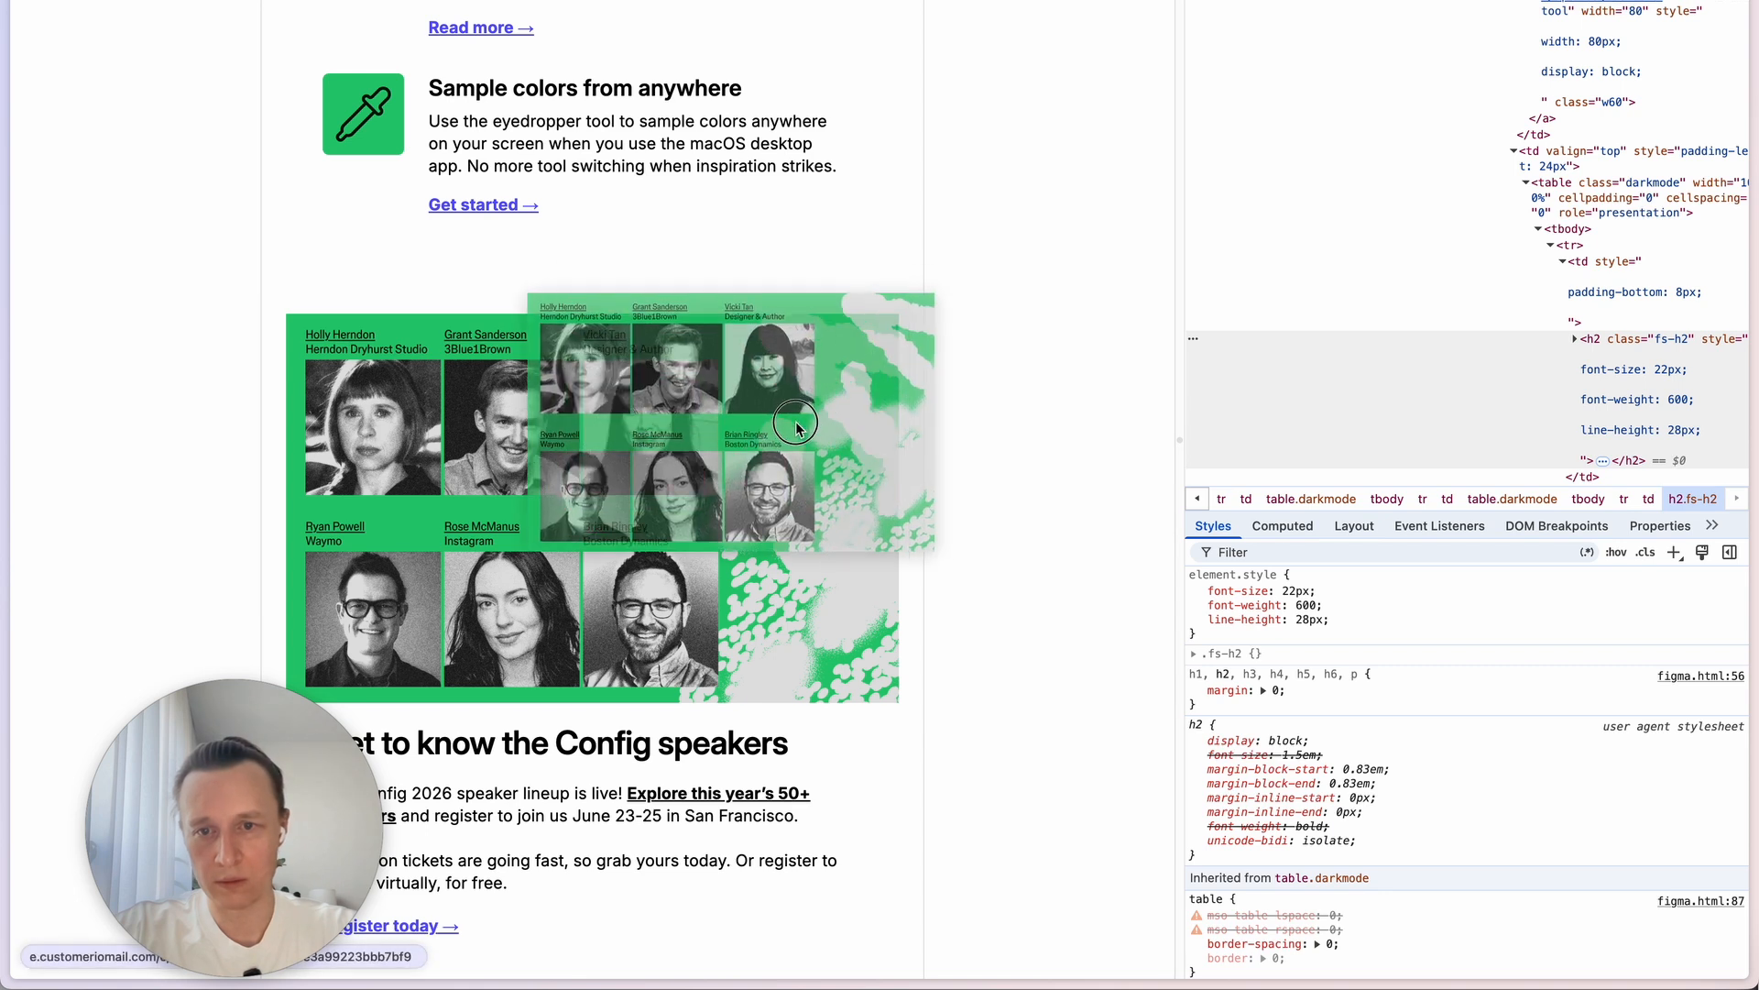
pyautogui.rightClick(796, 421)
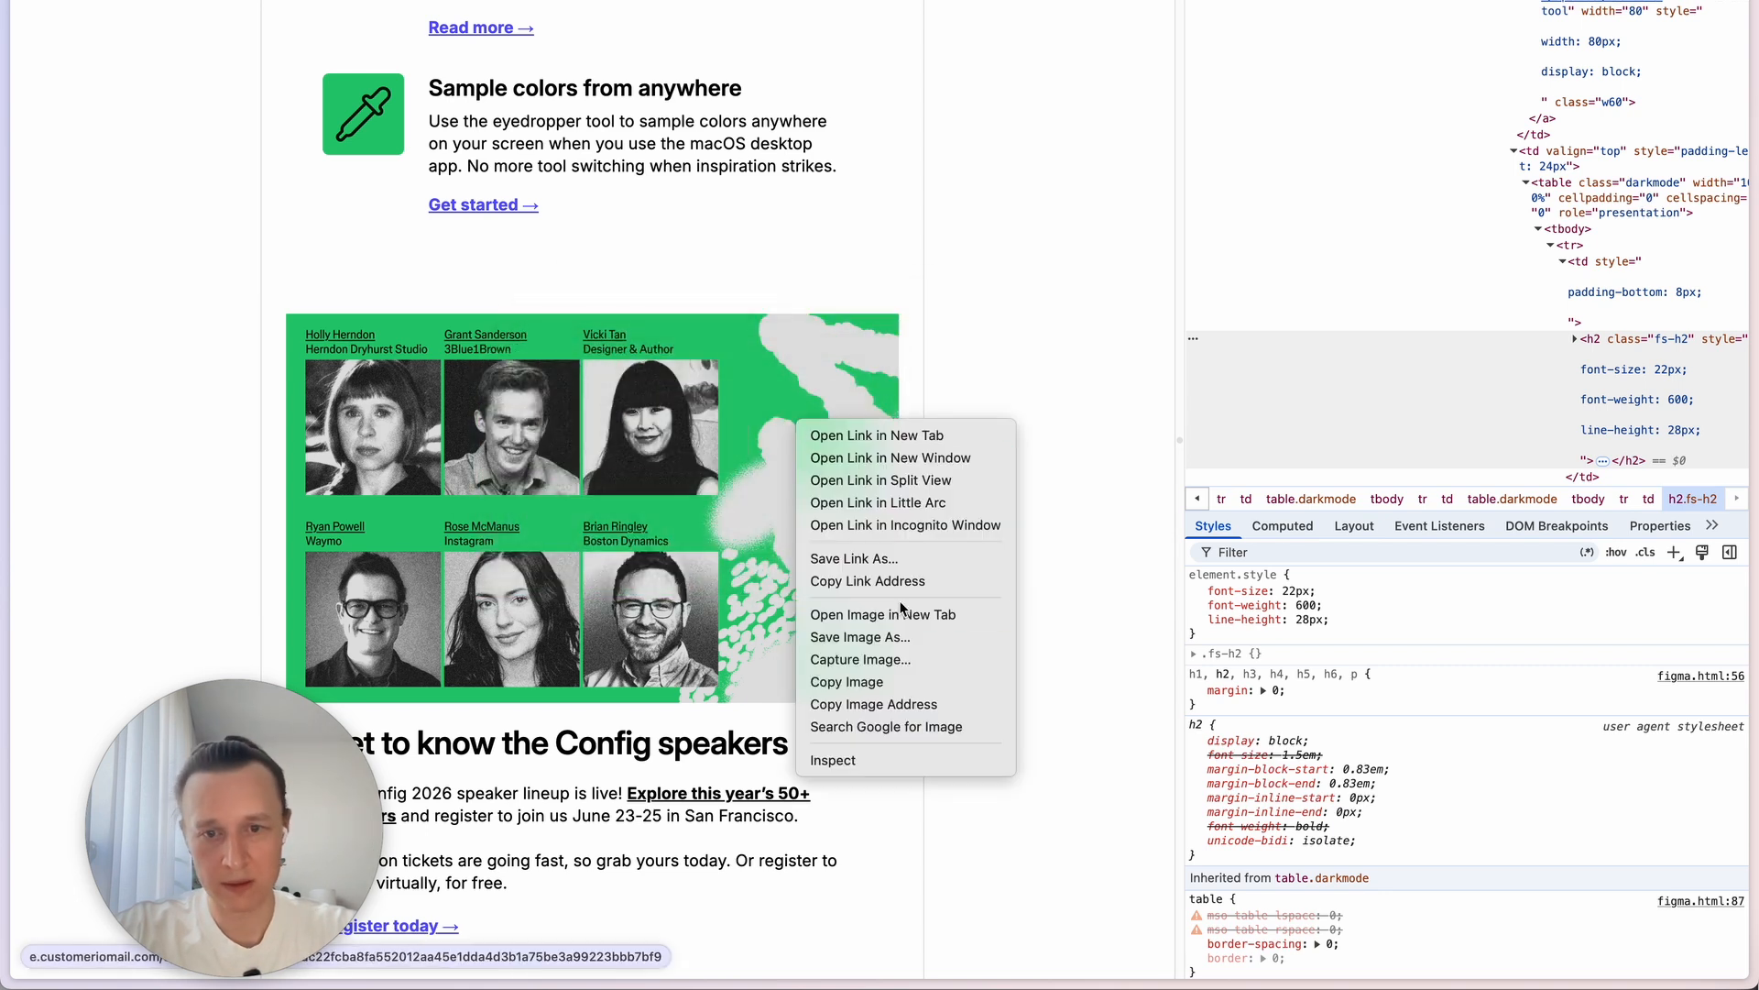
pyautogui.click(1049, 328)
pyautogui.scroll(-5, 1048, 328)
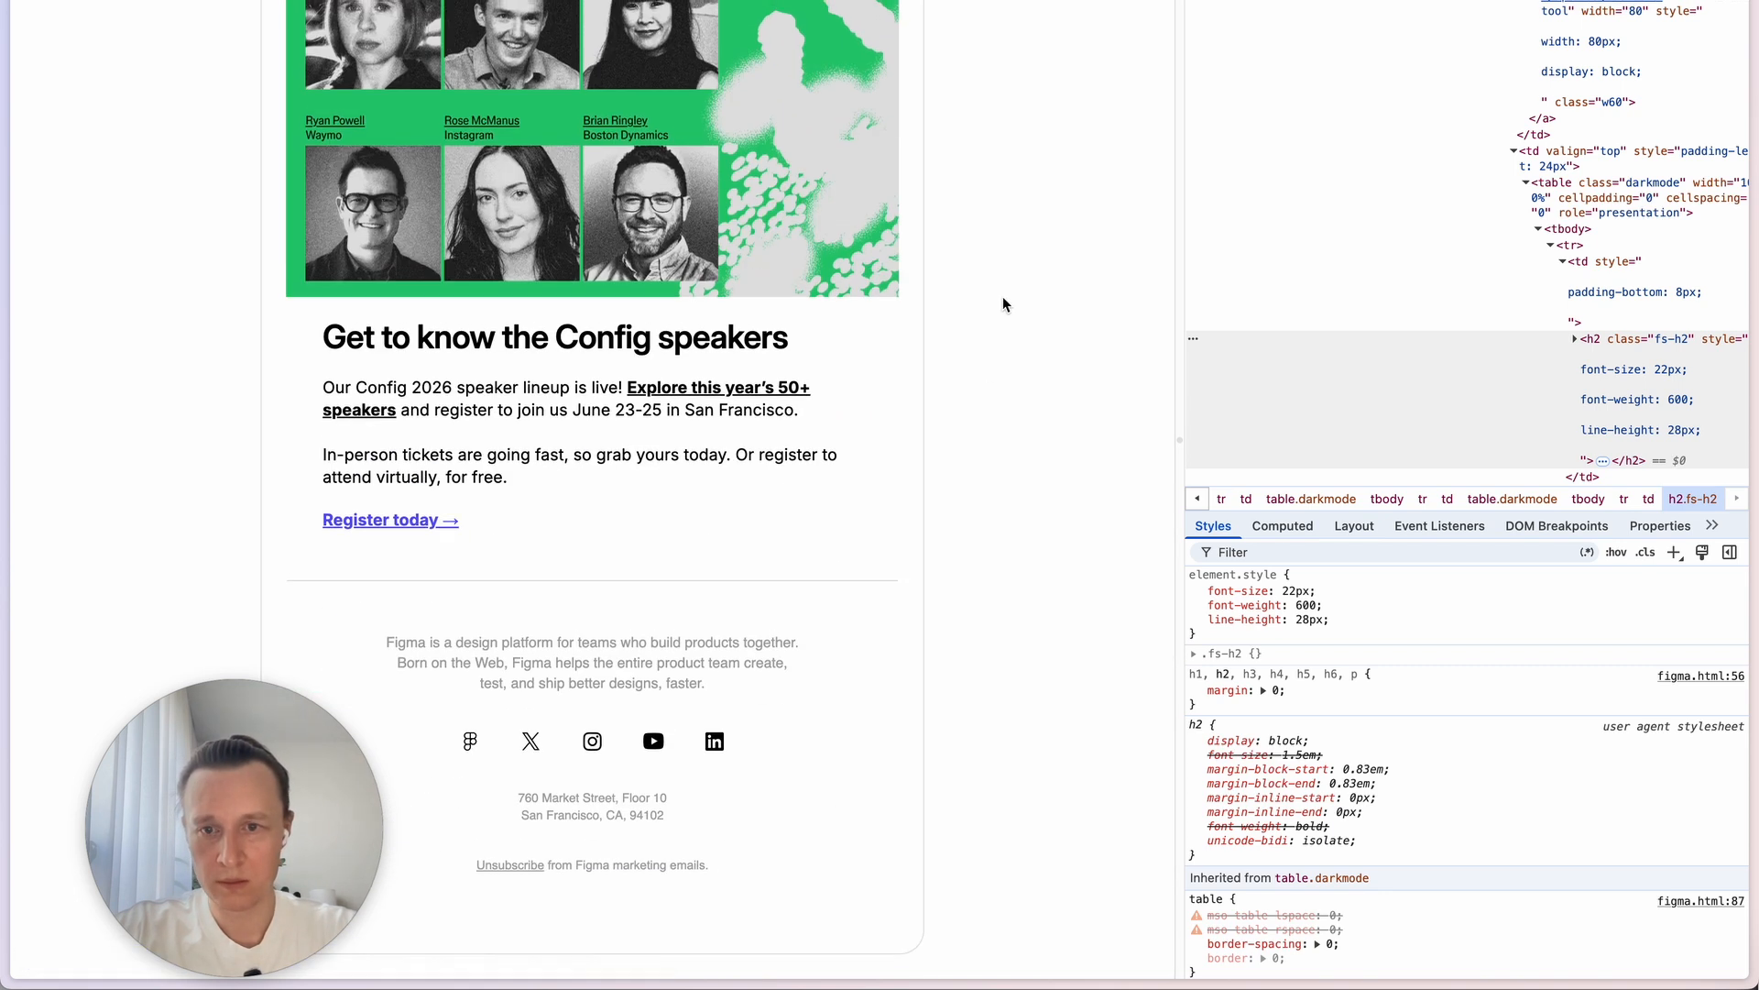
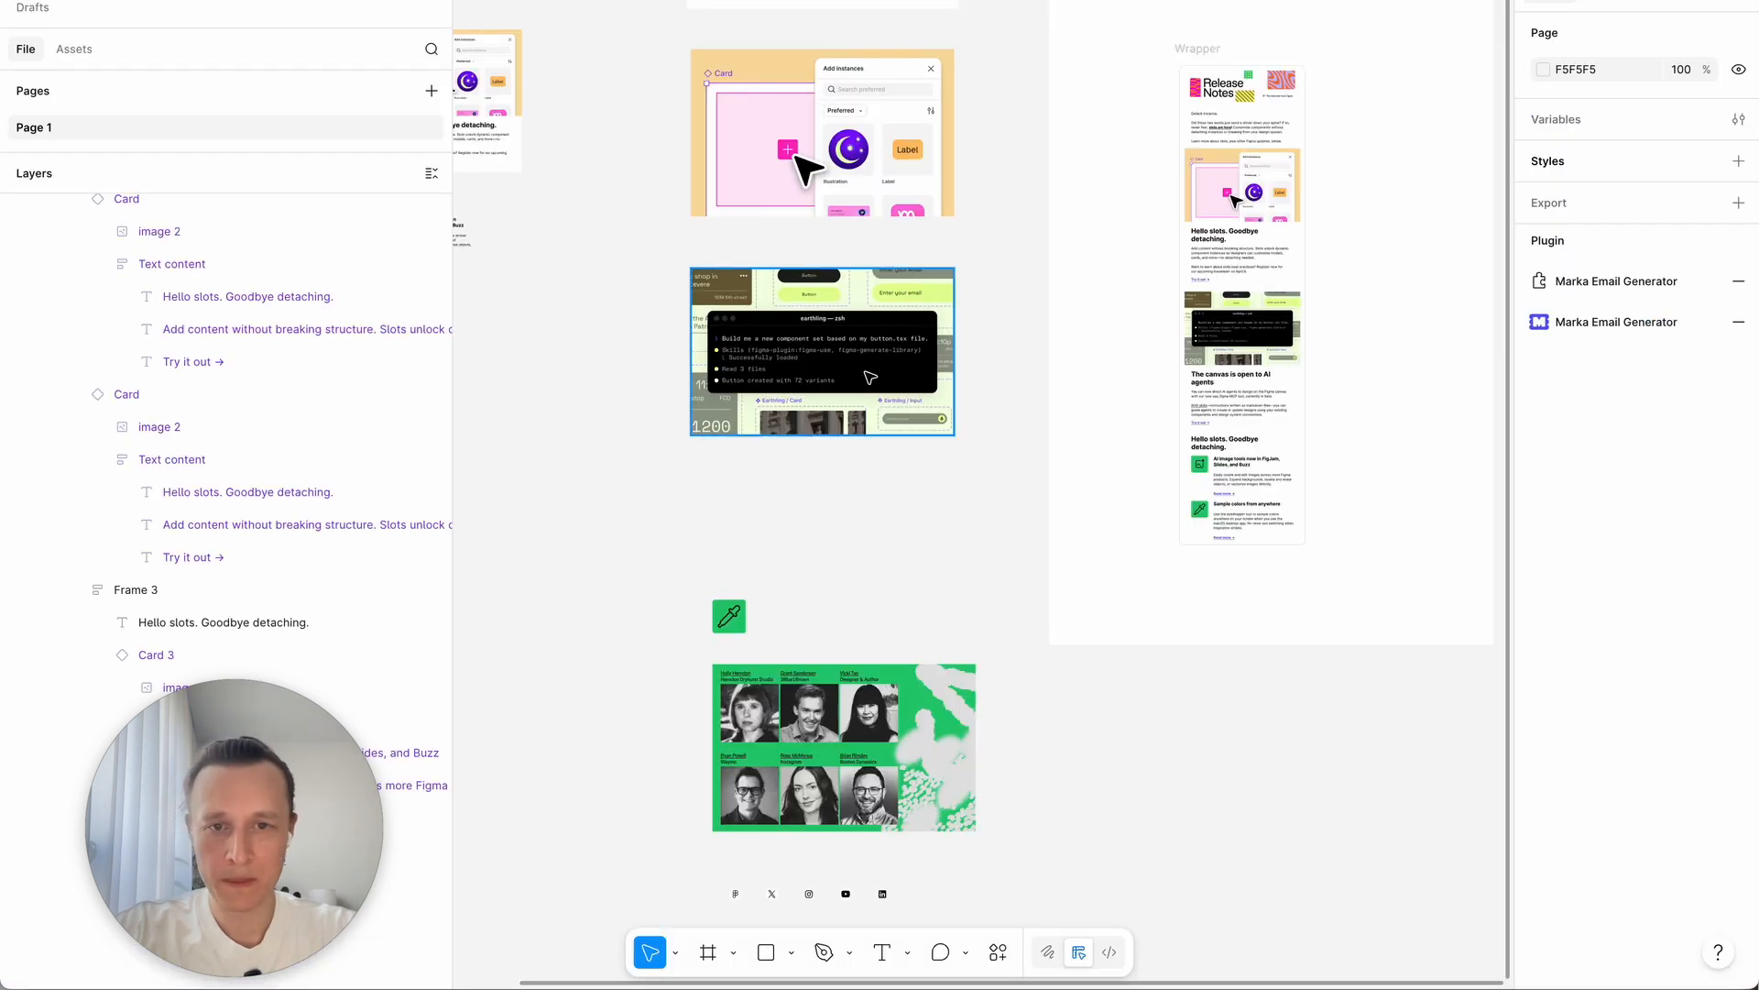
# Step: In Figma, duplicate the "The canvas is open to AI agents" card to the email's end and extend Section 1 downward to enclose it
pyautogui.scroll(-3, 978, 389)
pyautogui.click(1156, 385)
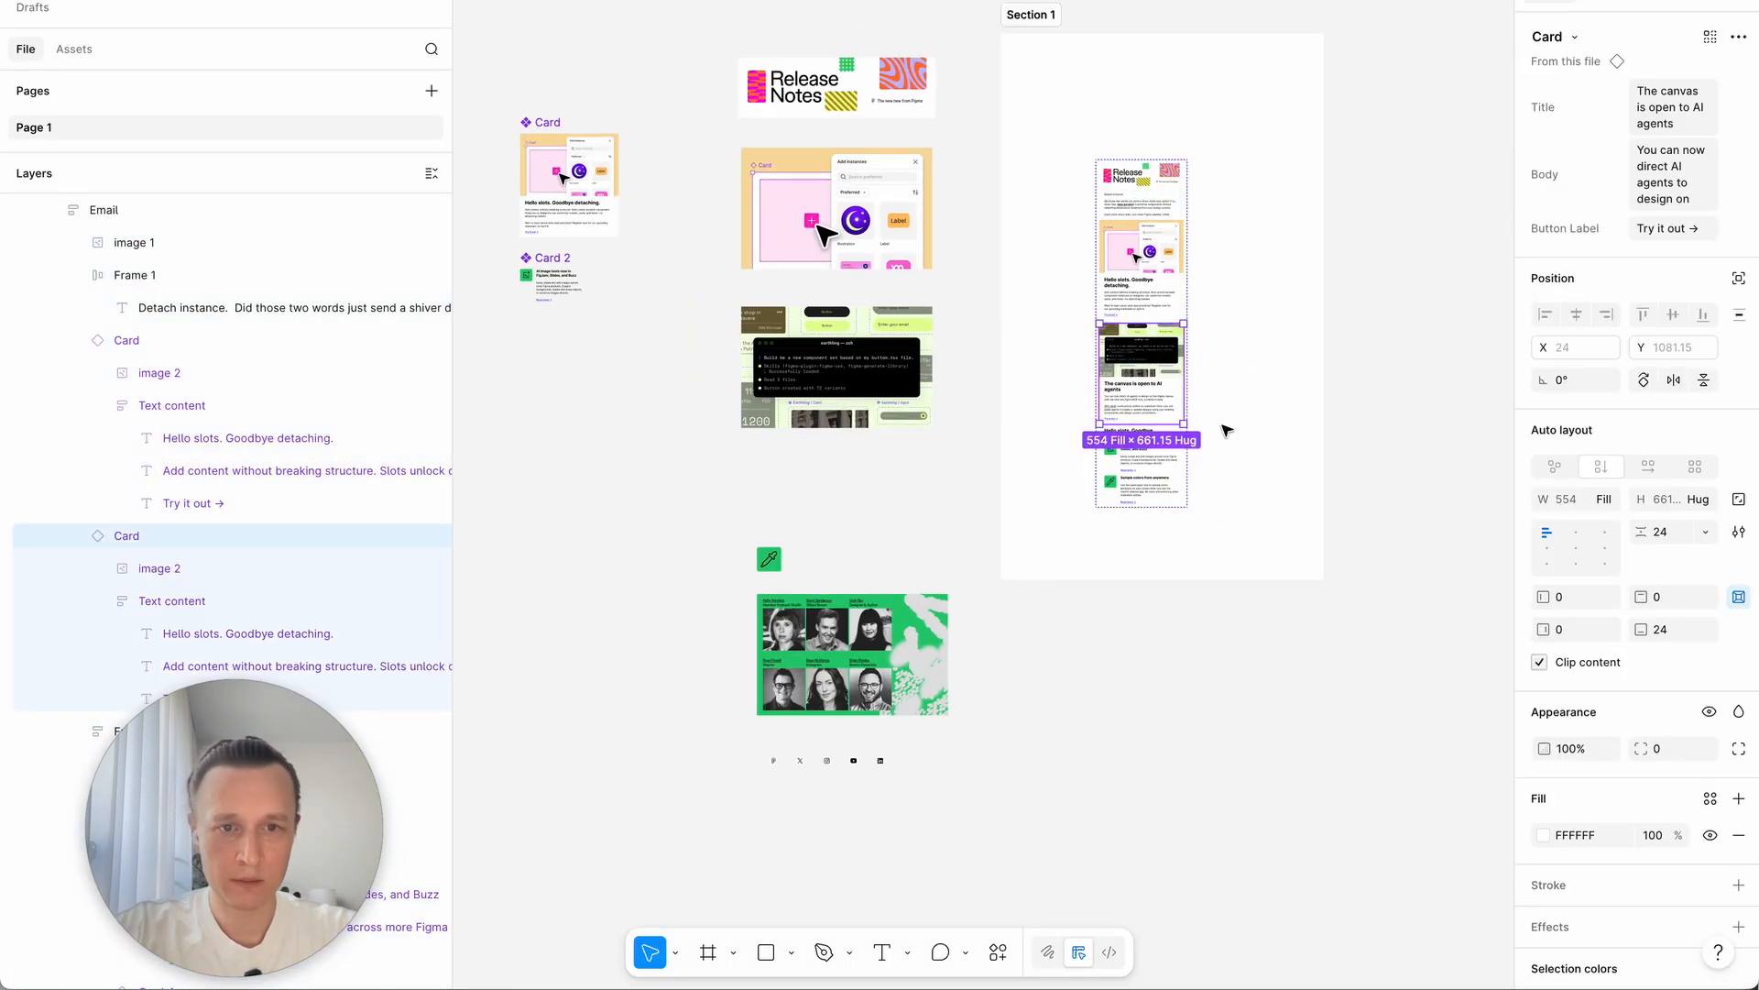
pyautogui.hotkey('ctrl', 'd')
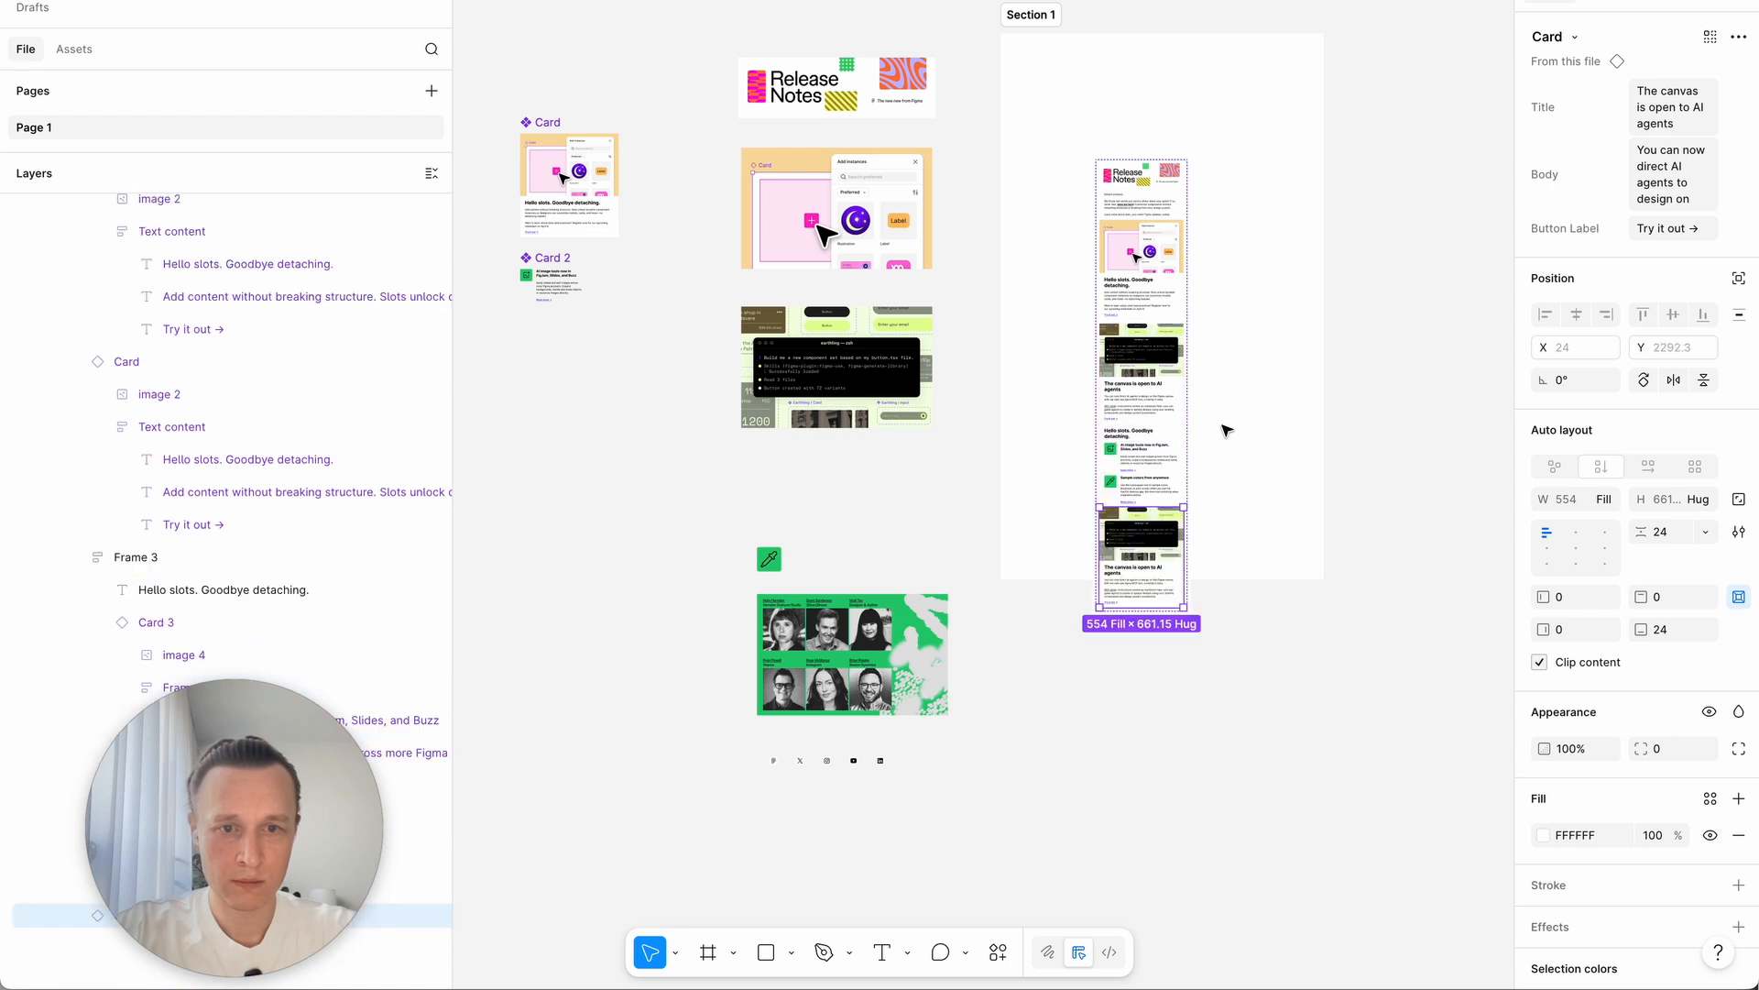
pyautogui.click(1016, 34)
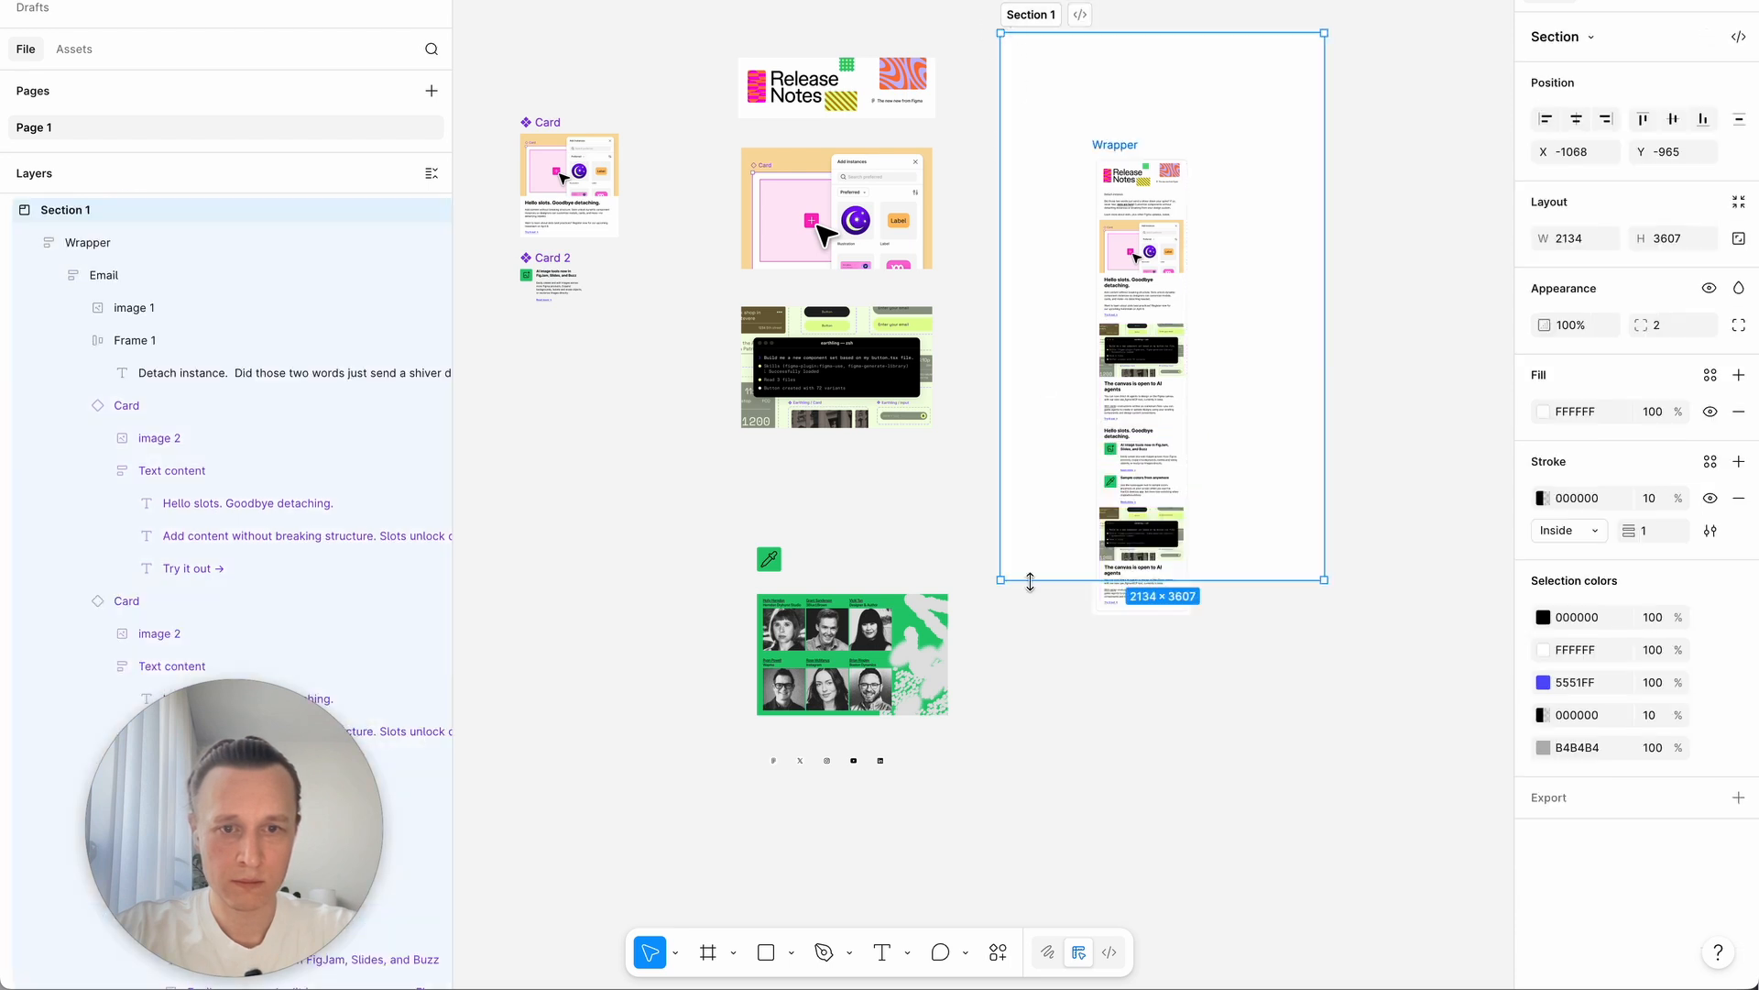
pyautogui.moveTo(1030, 580); pyautogui.dragTo(1030, 743)
# Step: Copy the Config speakers image fill and paste it onto the duplicated card's image
pyautogui.click(852, 652)
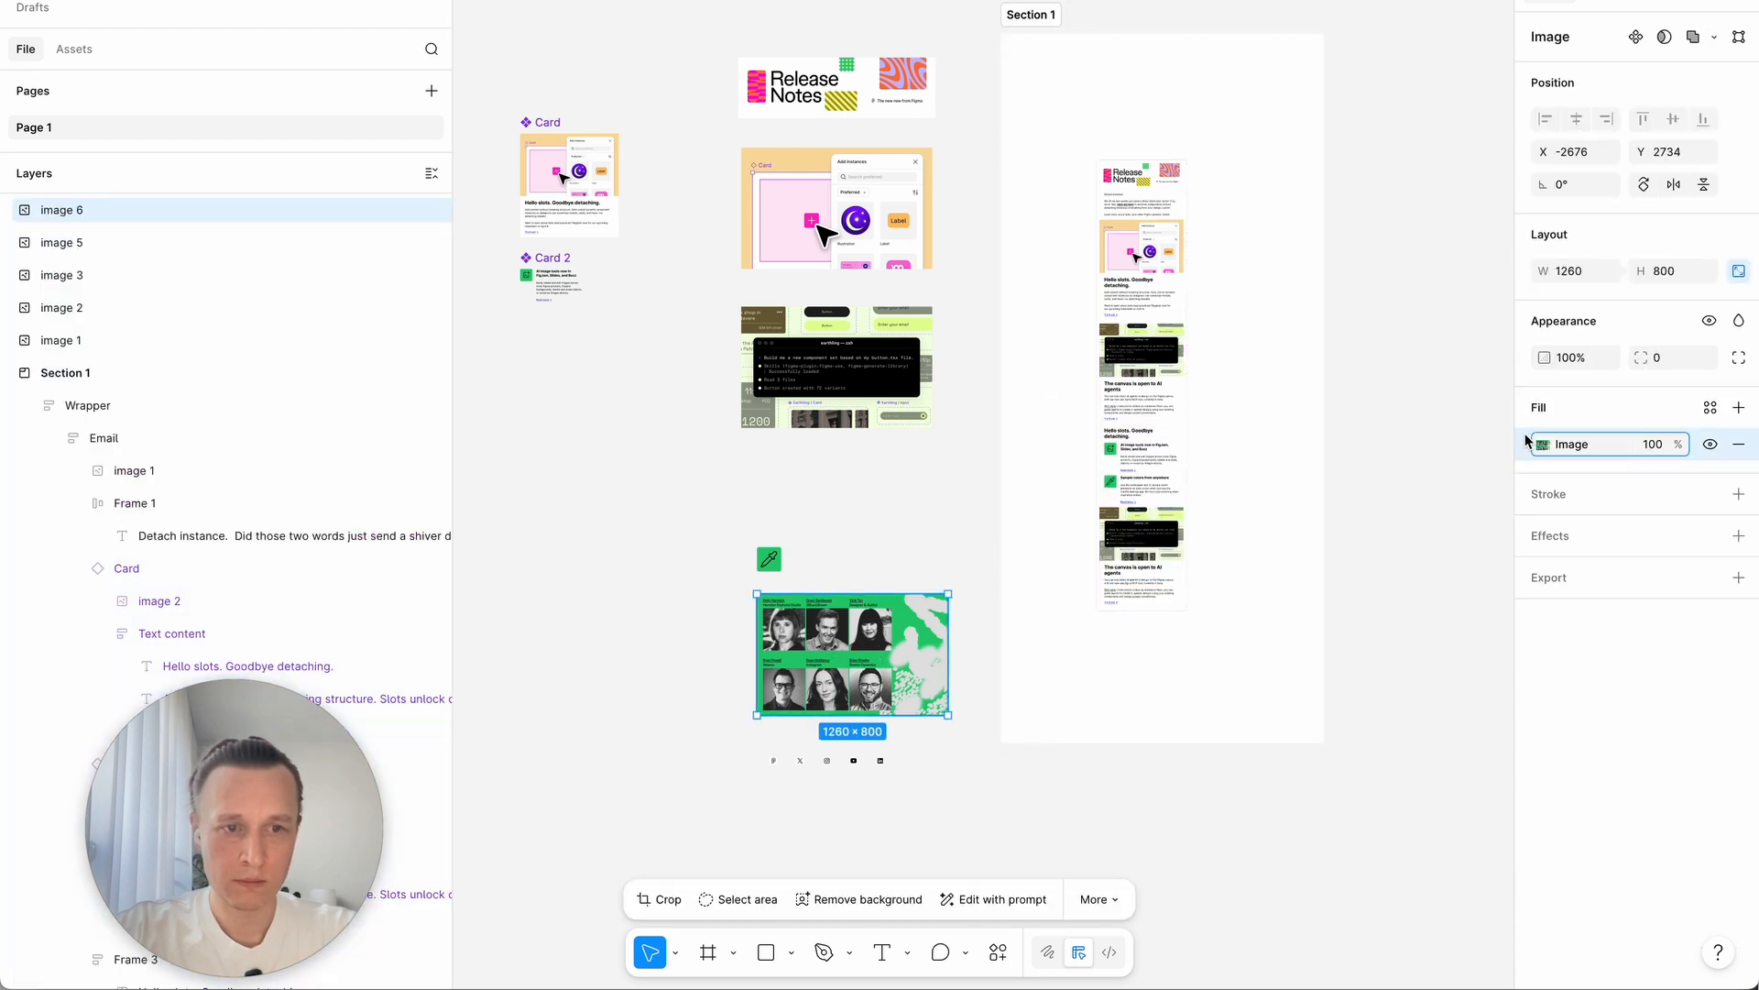
pyautogui.doubleClick(1139, 535)
pyautogui.doubleClick(1139, 535)
pyautogui.hotkey('ctrl', 'v')
pyautogui.scroll(5, 1139, 535)
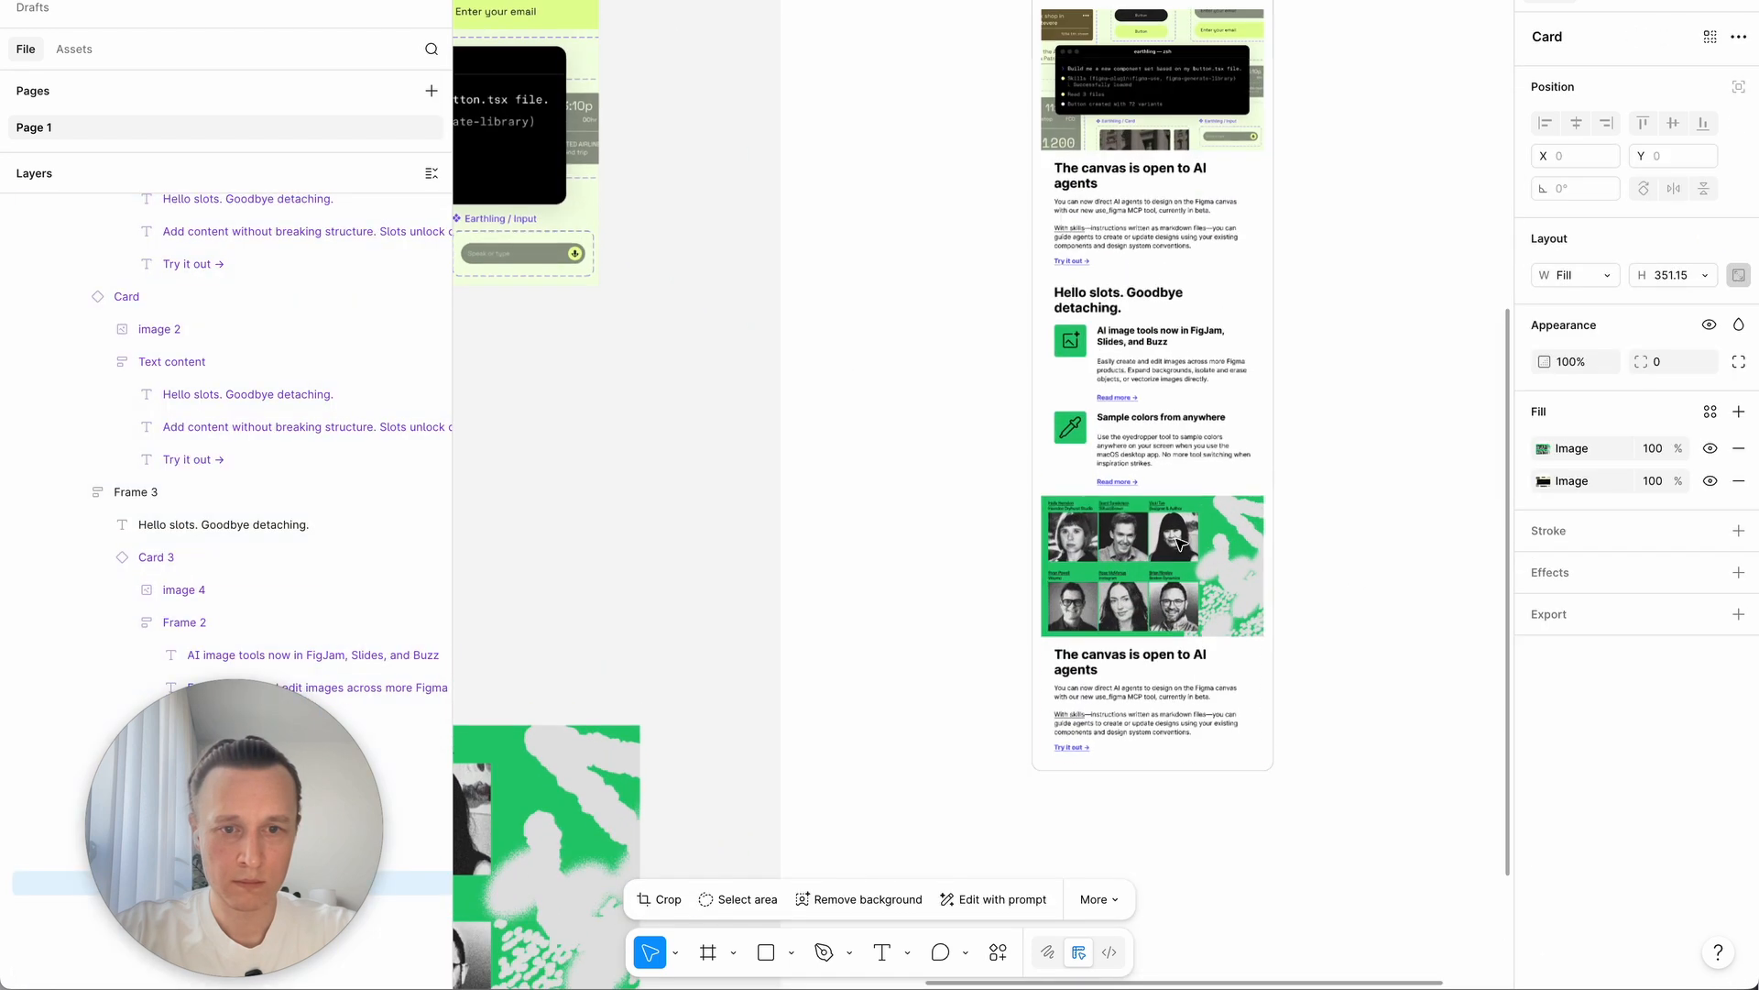
pyautogui.click(1354, 581)
pyautogui.hscroll(2, 1357, 583)
pyautogui.scroll(-1, 1357, 583)
pyautogui.scroll(-2, 1357, 583)
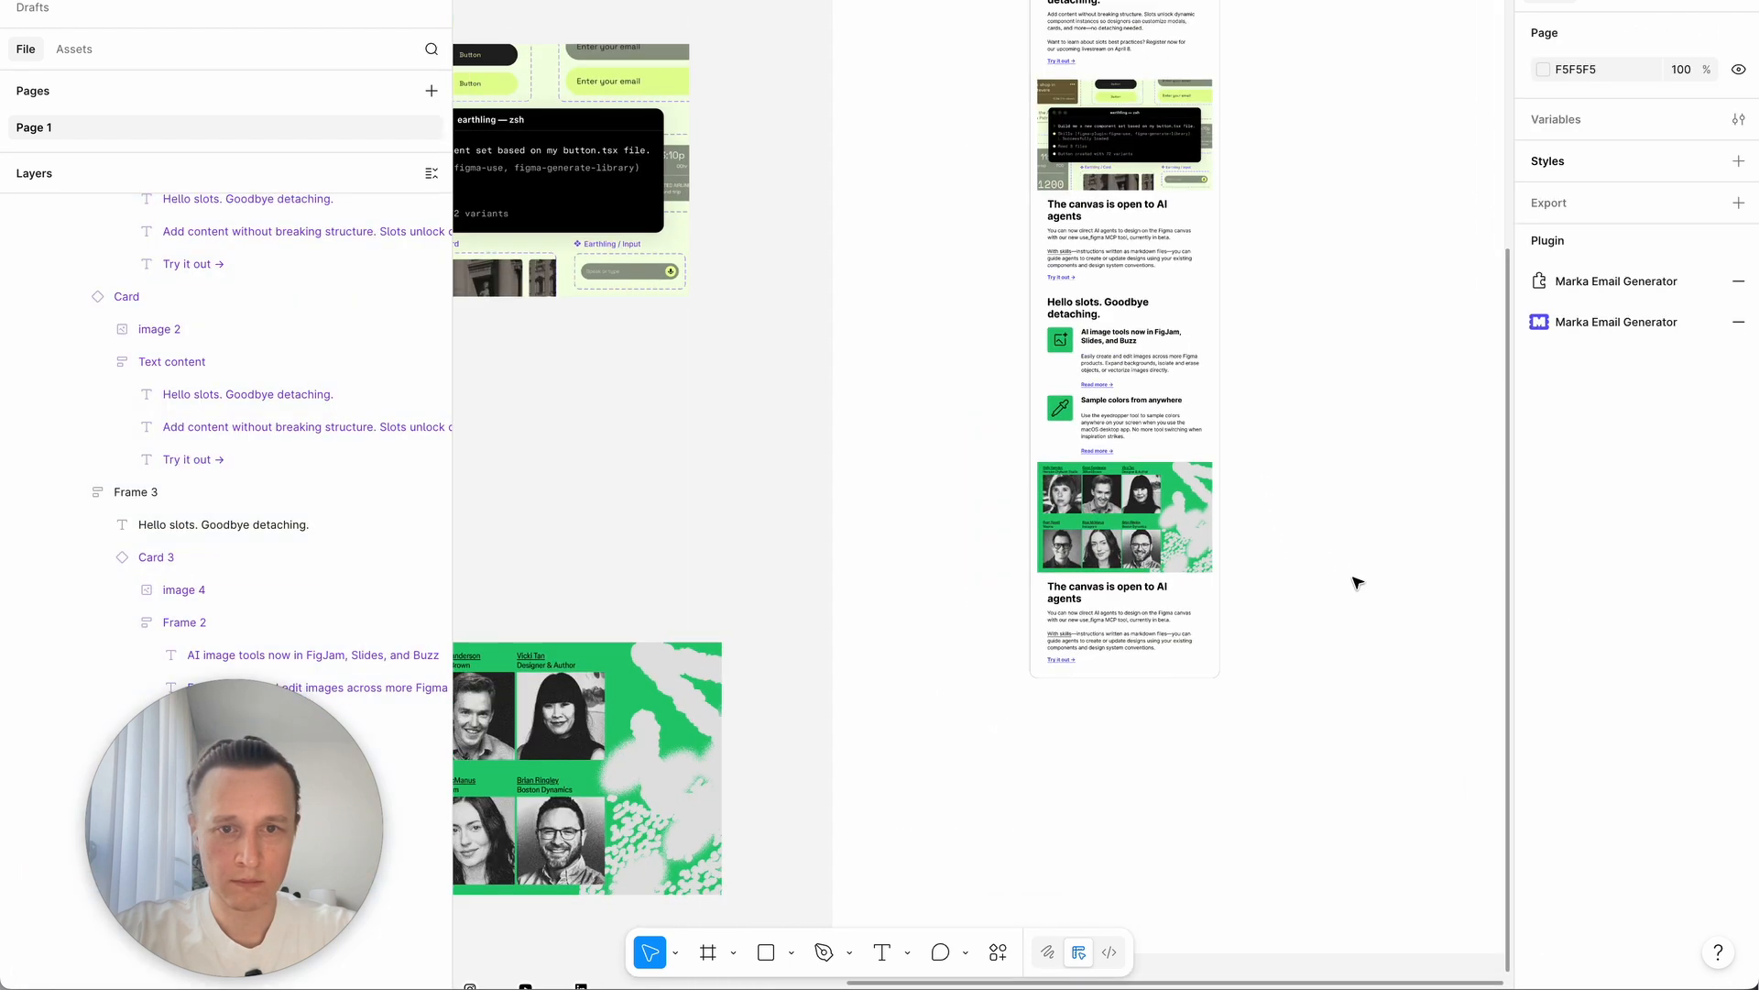
# Step: Insert a Divider Block from the Marka Email Generator's Builder assets at the end of the email and close the plugin
pyautogui.scroll(-5, 1234, 535)
pyautogui.hscroll(-4, 1233, 534)
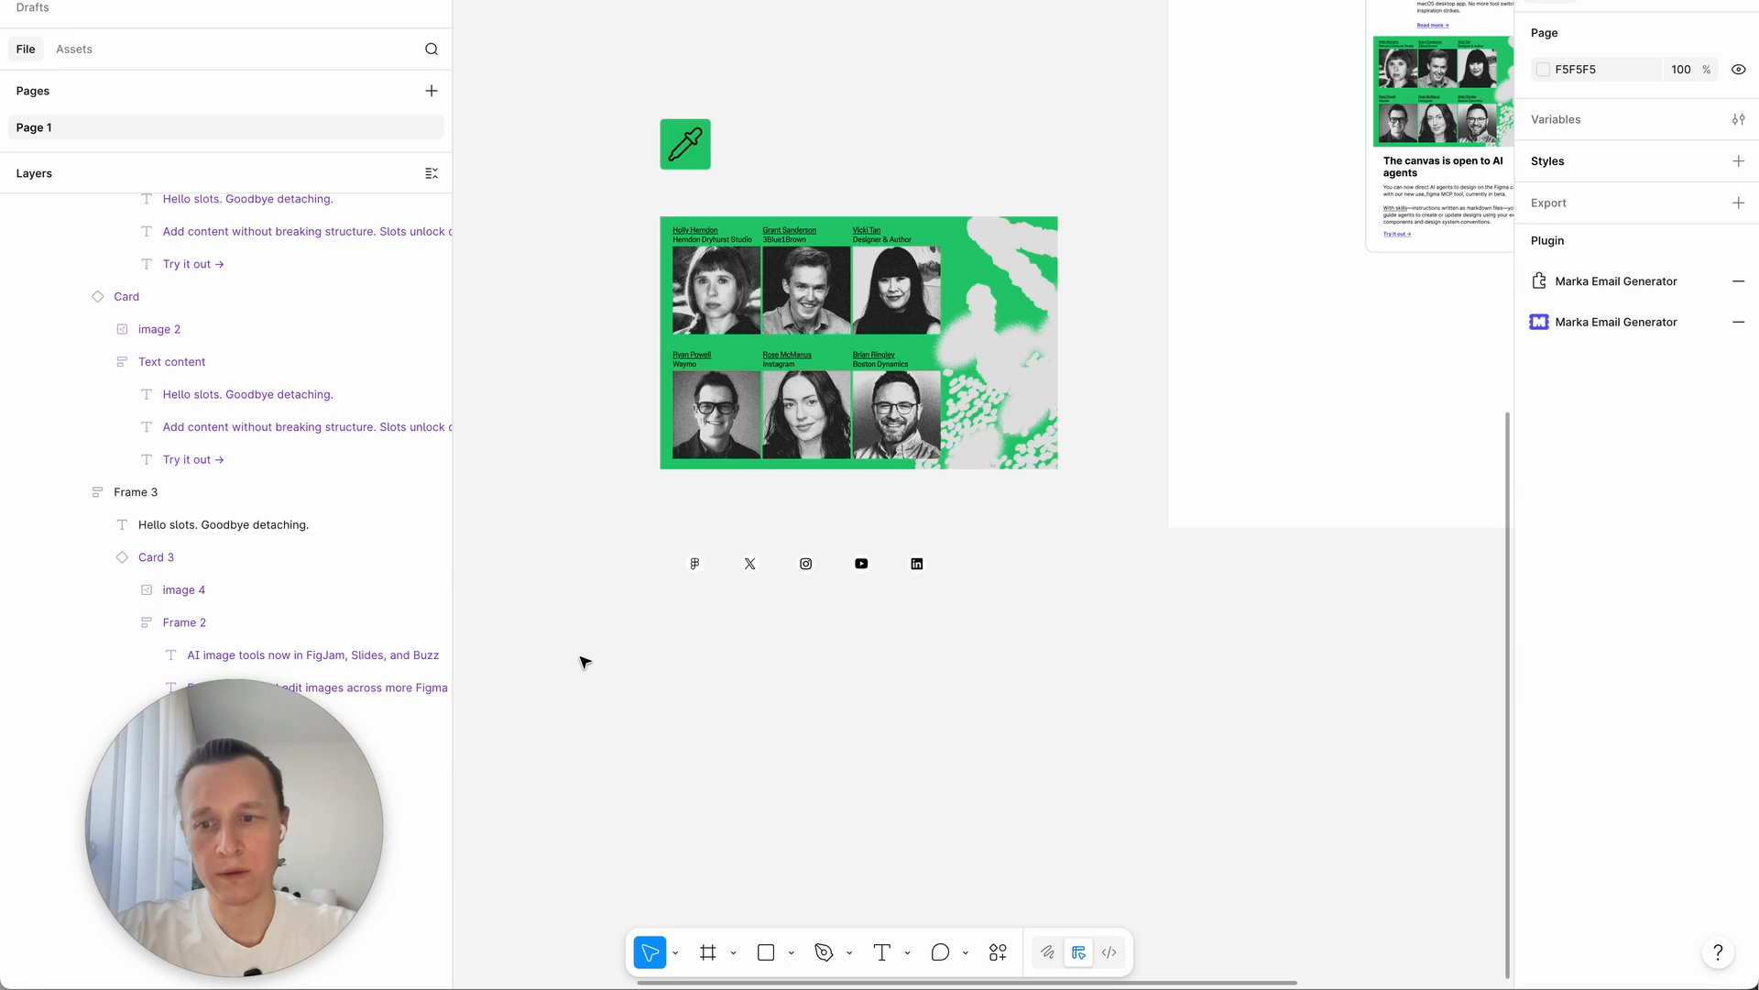
pyautogui.hscroll(5, 1020, 743)
pyautogui.scroll(1, 1020, 742)
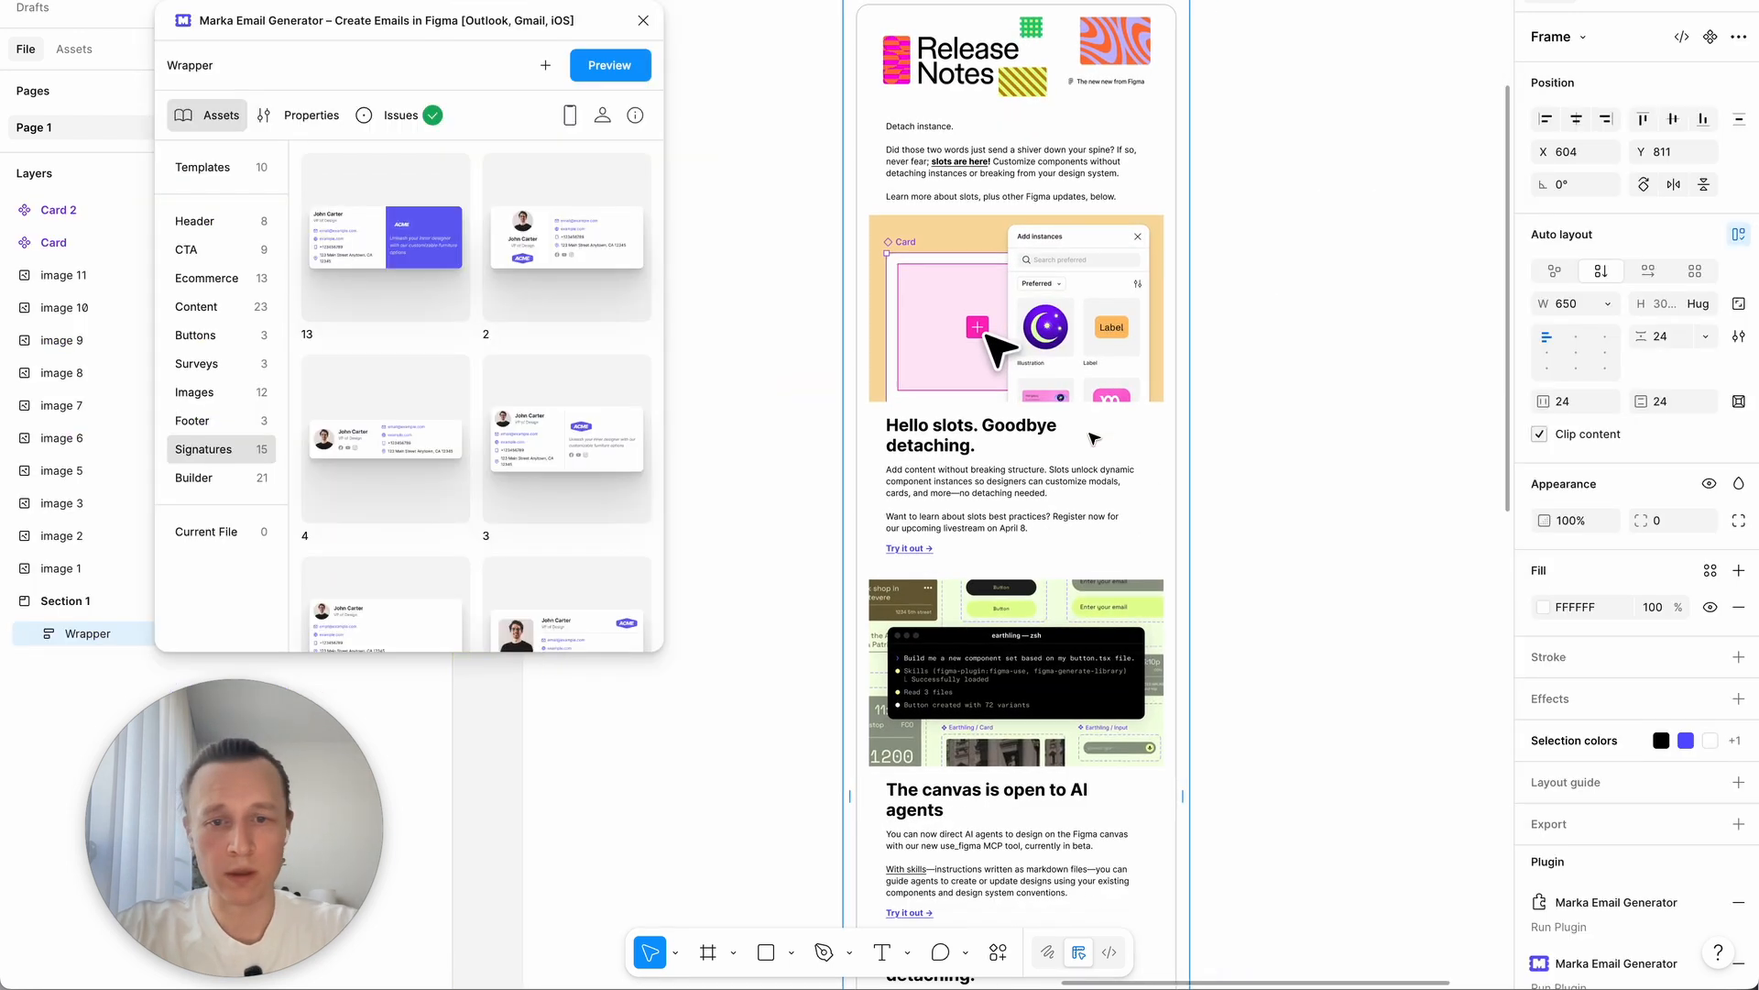
pyautogui.scroll(-3, 1088, 432)
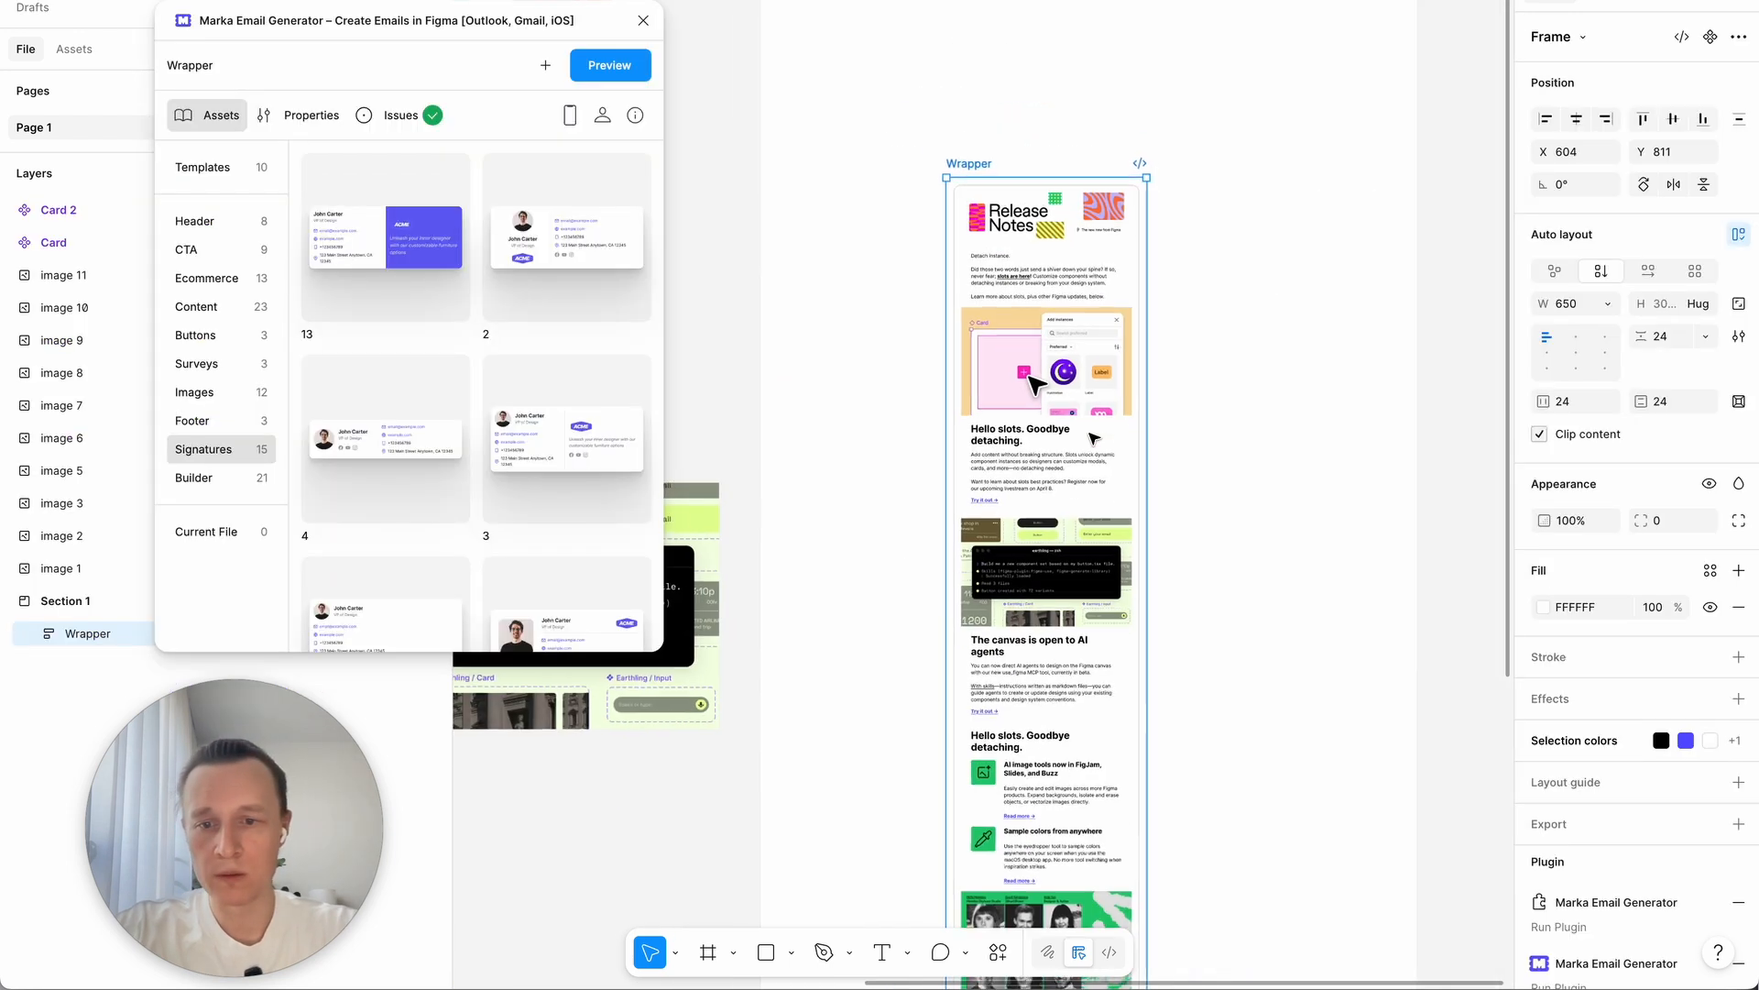
pyautogui.scroll(-2, 1090, 429)
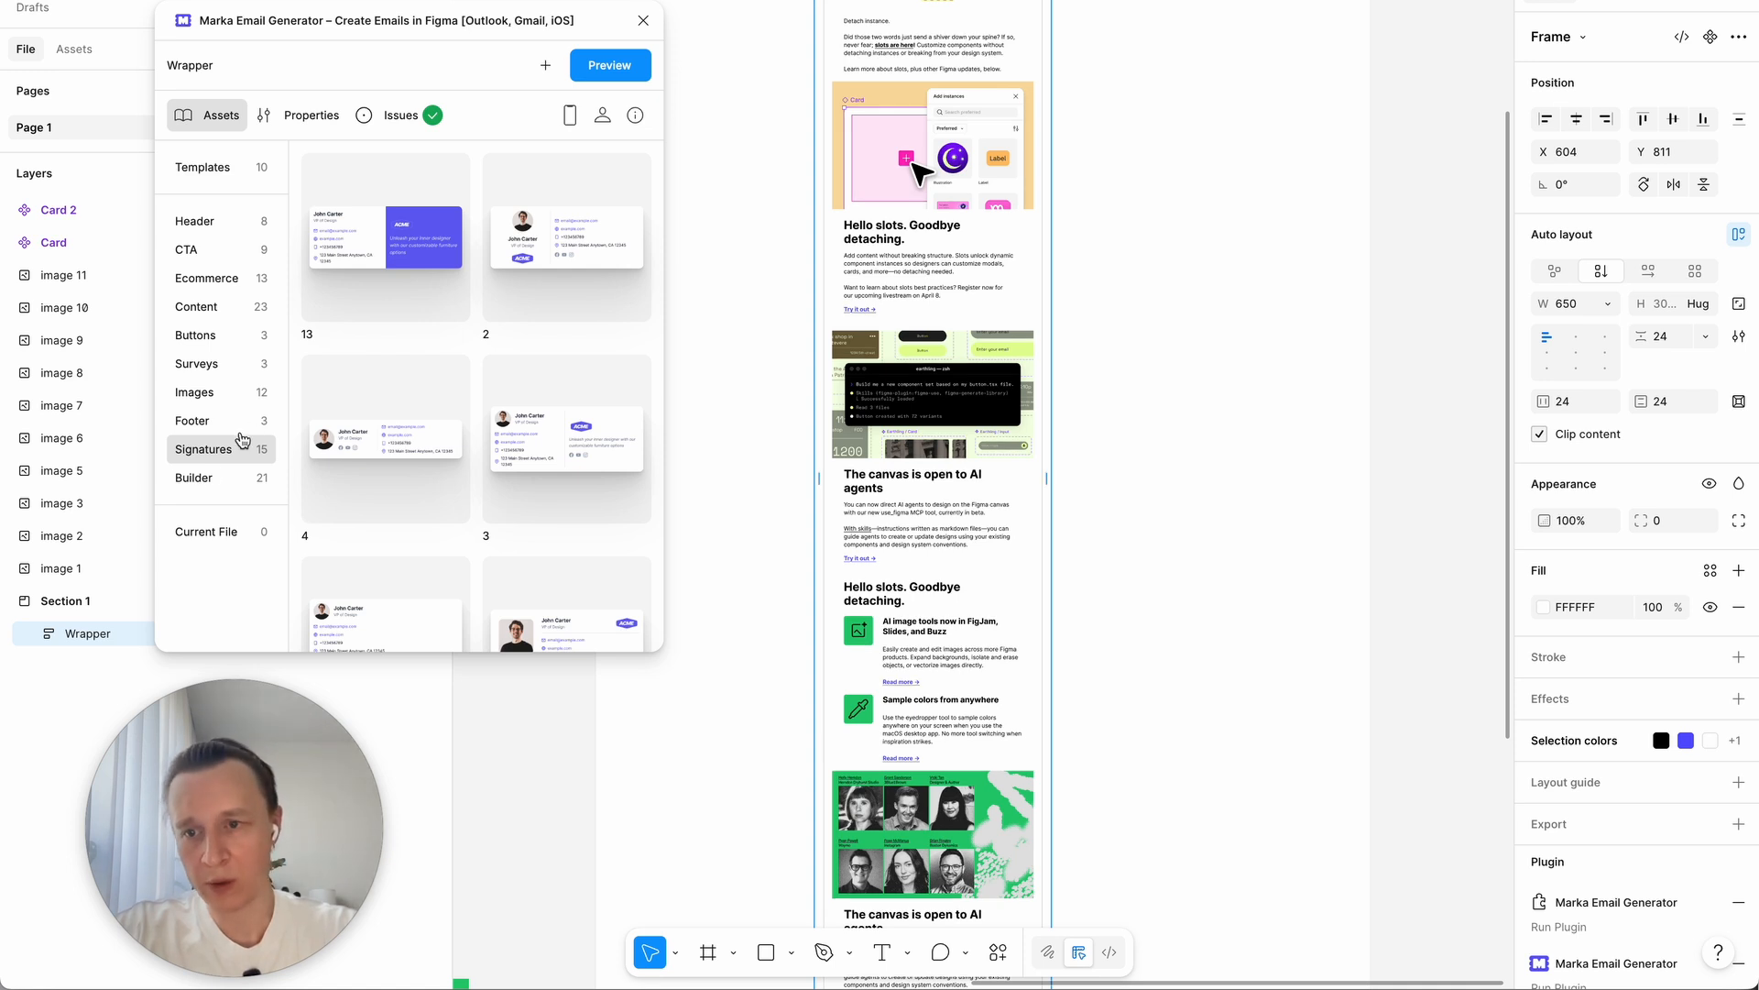
pyautogui.click(204, 477)
pyautogui.scroll(-4, 431, 403)
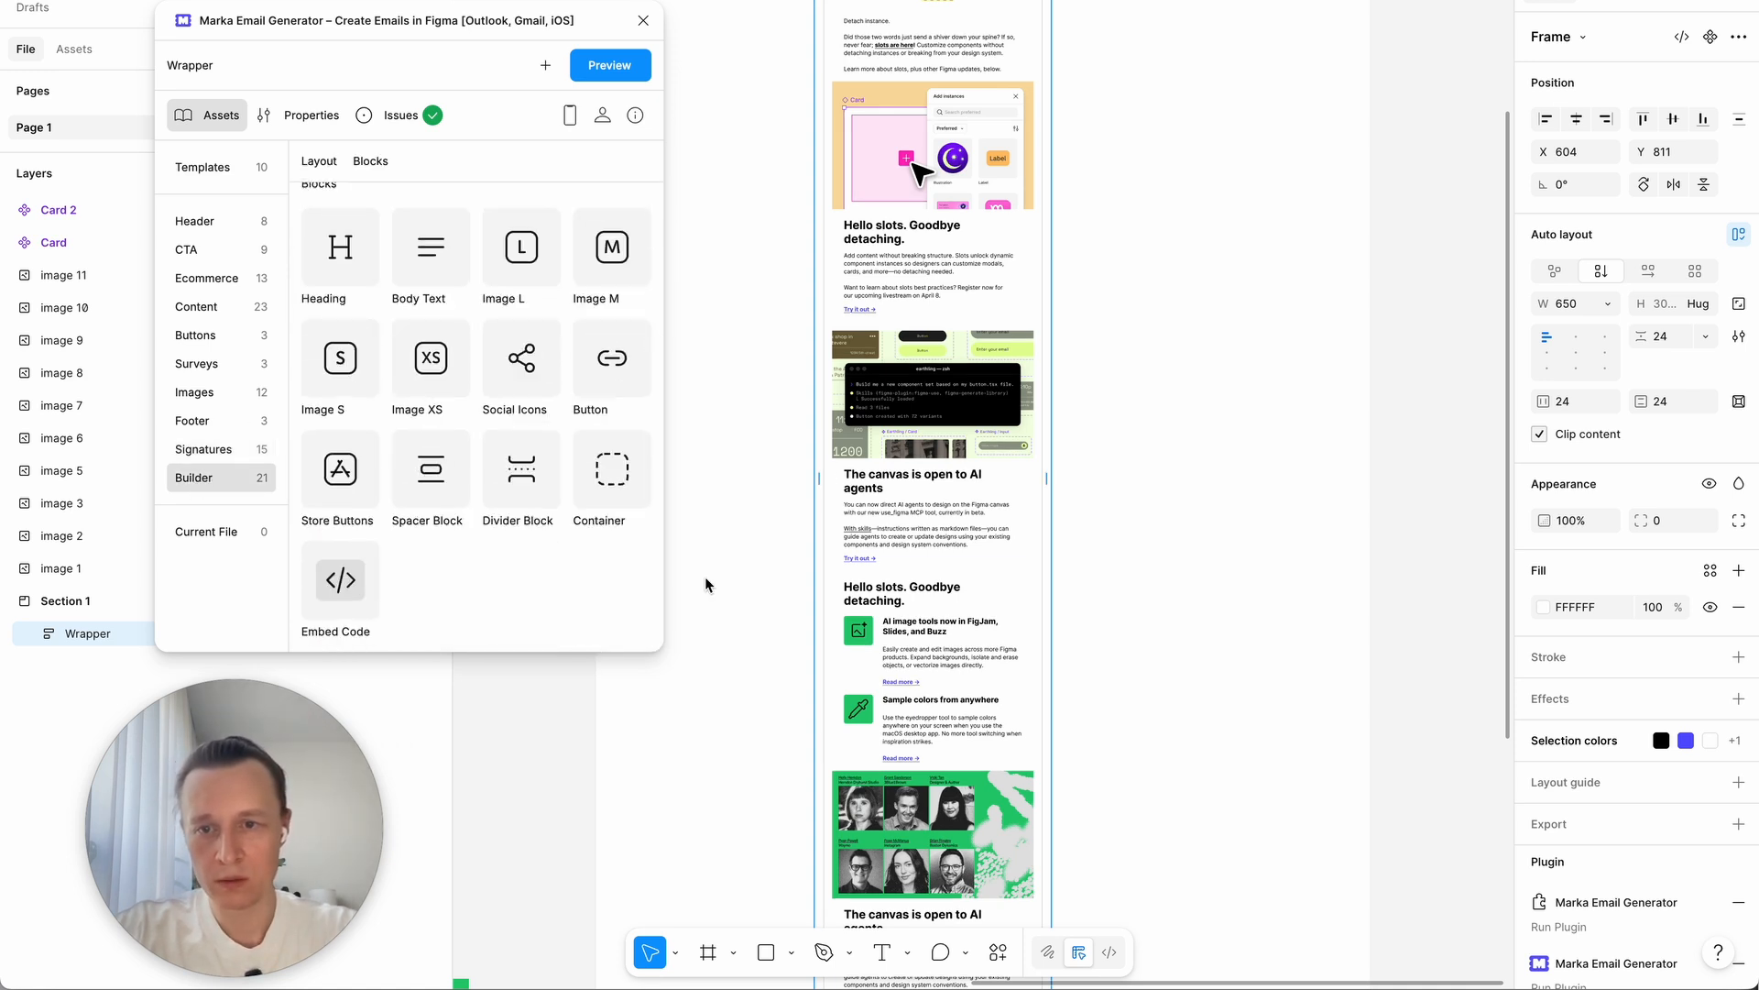
pyautogui.scroll(2, 511, 461)
pyautogui.scroll(-2, 504, 464)
pyautogui.moveTo(511, 463); pyautogui.dragTo(797, 587)
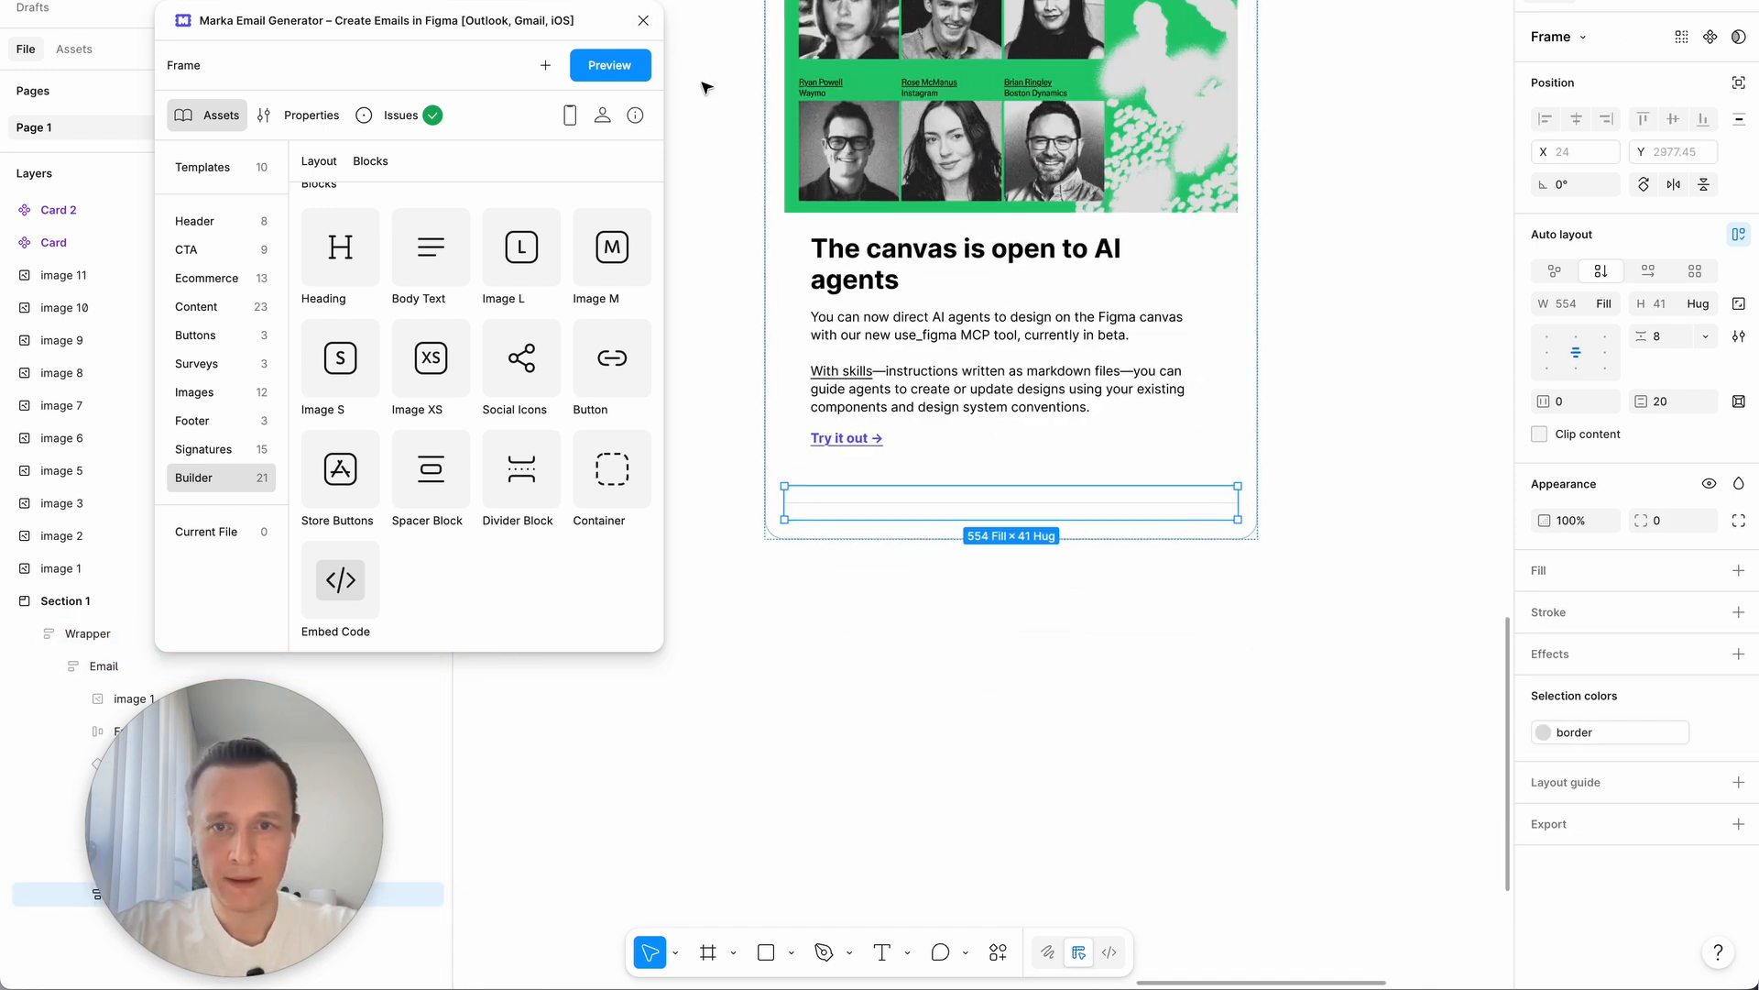
pyautogui.click(920, 629)
pyautogui.click(641, 21)
# Step: Paste the "Figma is a design platform" footer text below the social icons and center-align it
pyautogui.scroll(-5, 836, 706)
pyautogui.hotkey('ctrl', 'v')
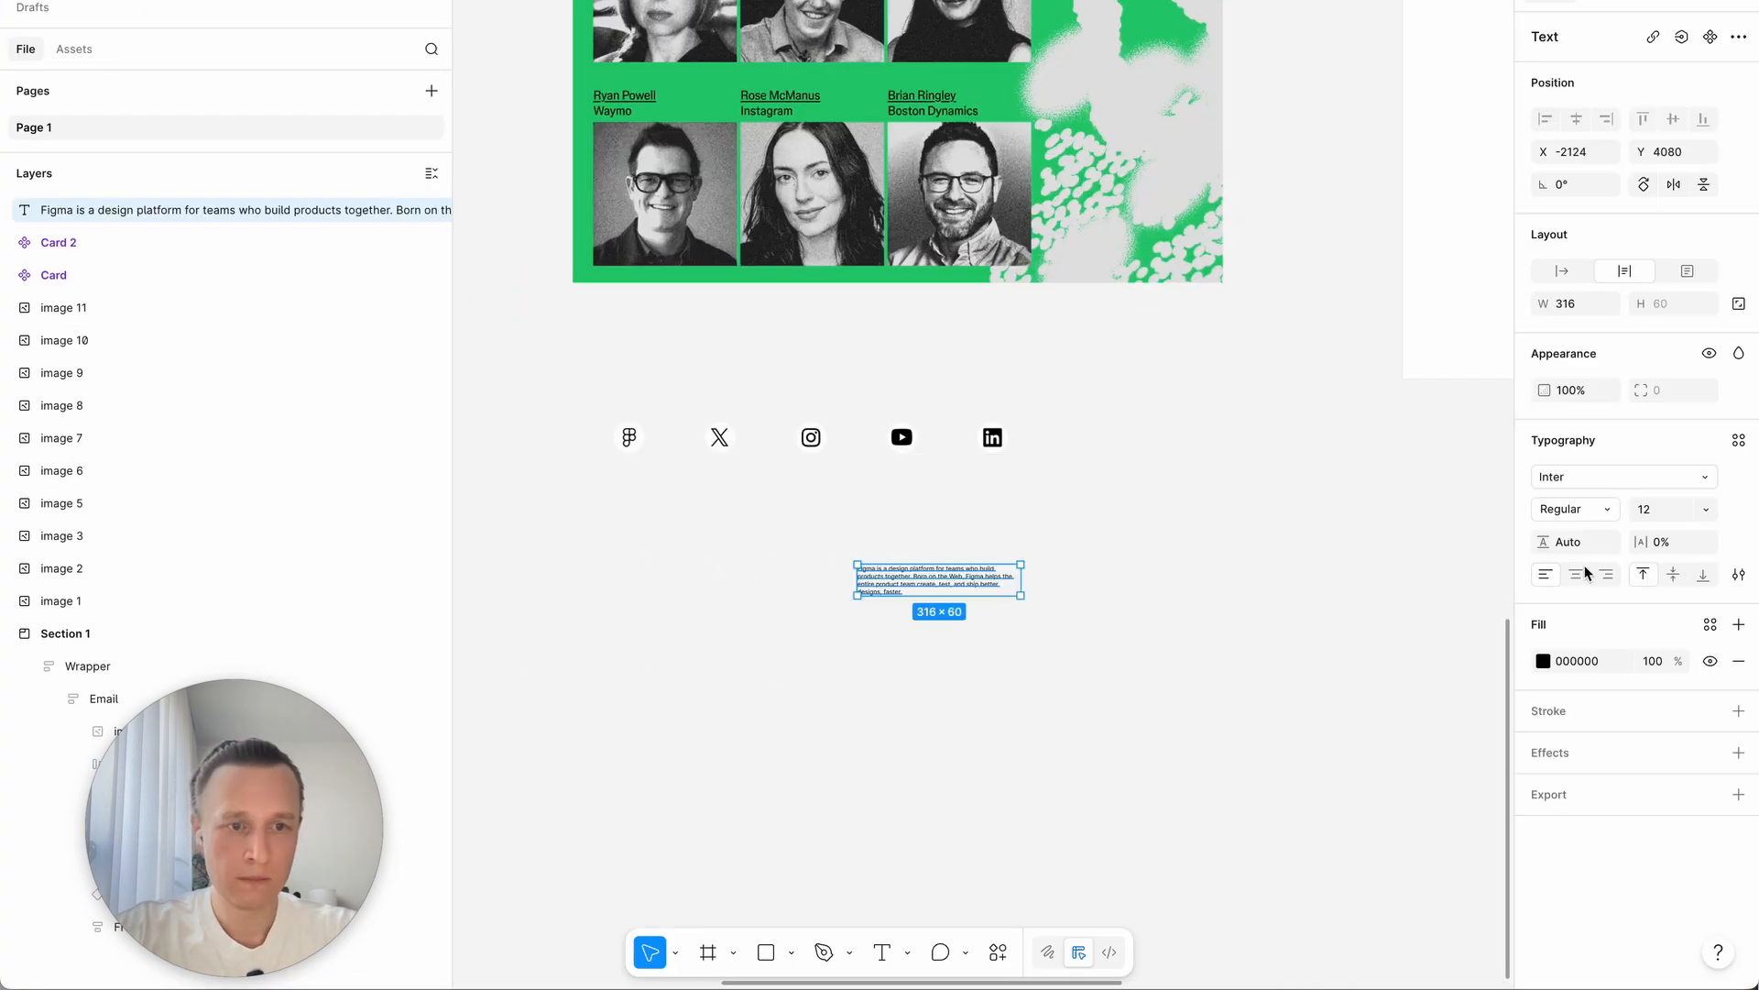
pyautogui.click(1584, 573)
pyautogui.click(941, 534)
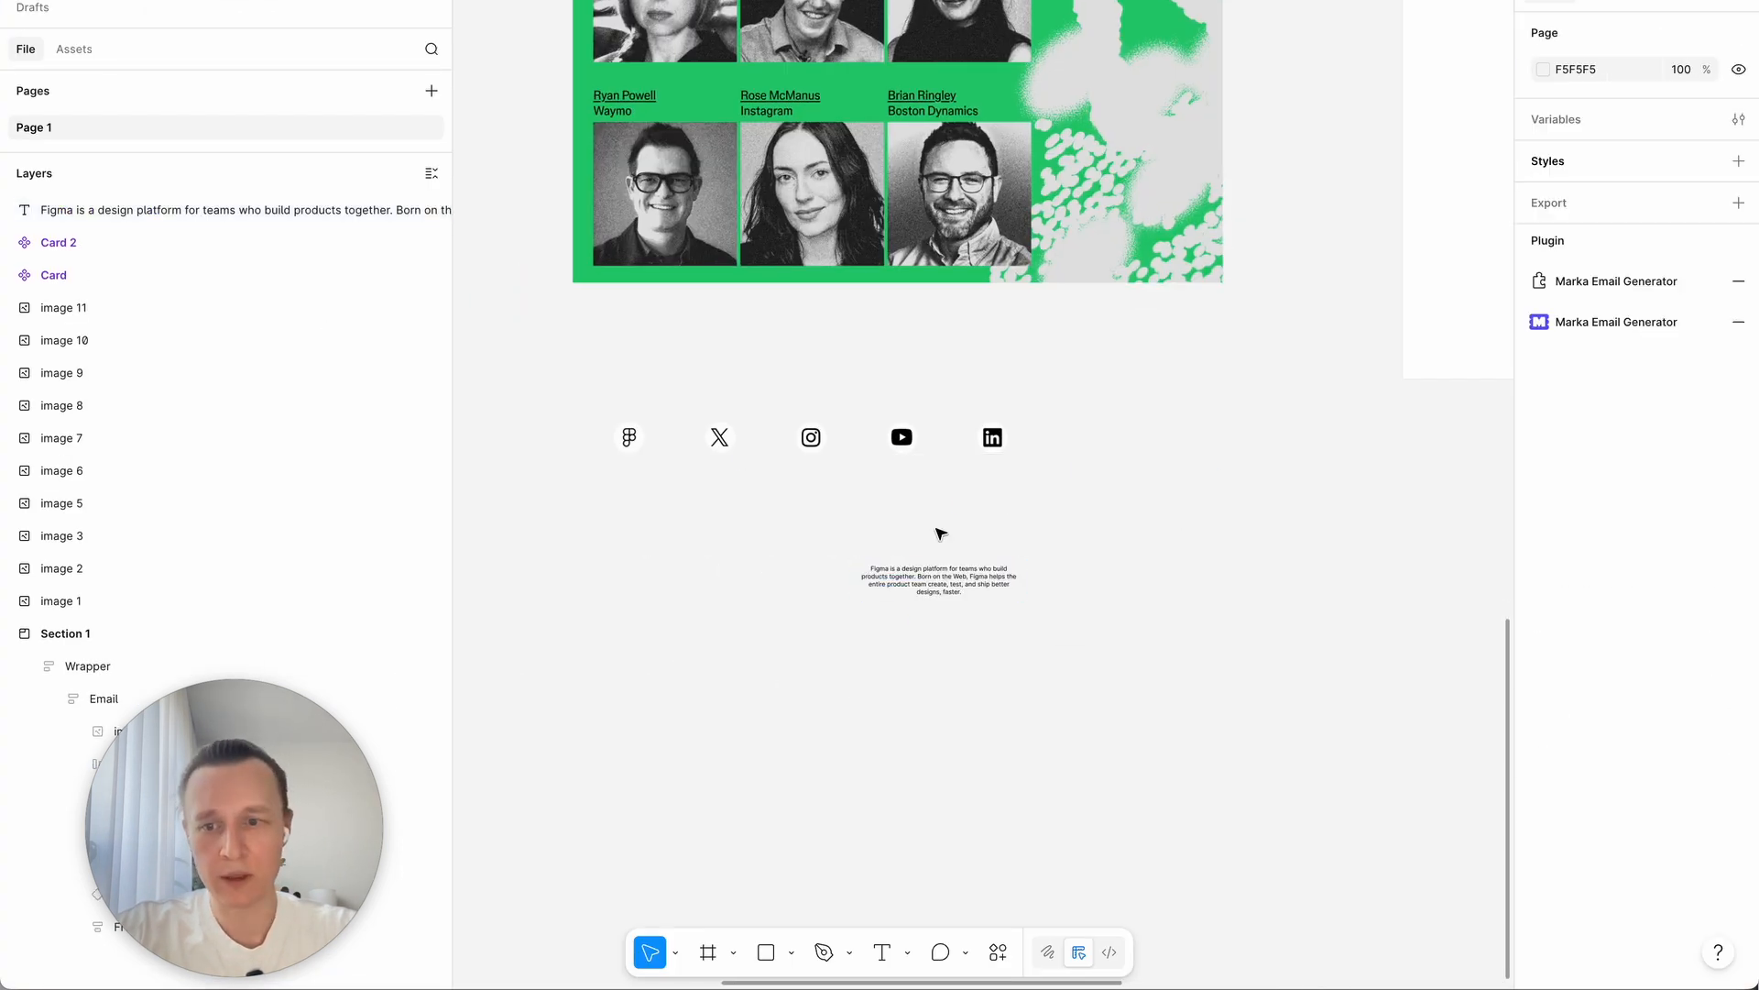
# Step: Inspect the LinkedIn icon's size in the browser newsletter and set the width of all five social icons in Figma to 30
pyautogui.moveTo(547, 492); pyautogui.dragTo(1133, 434)
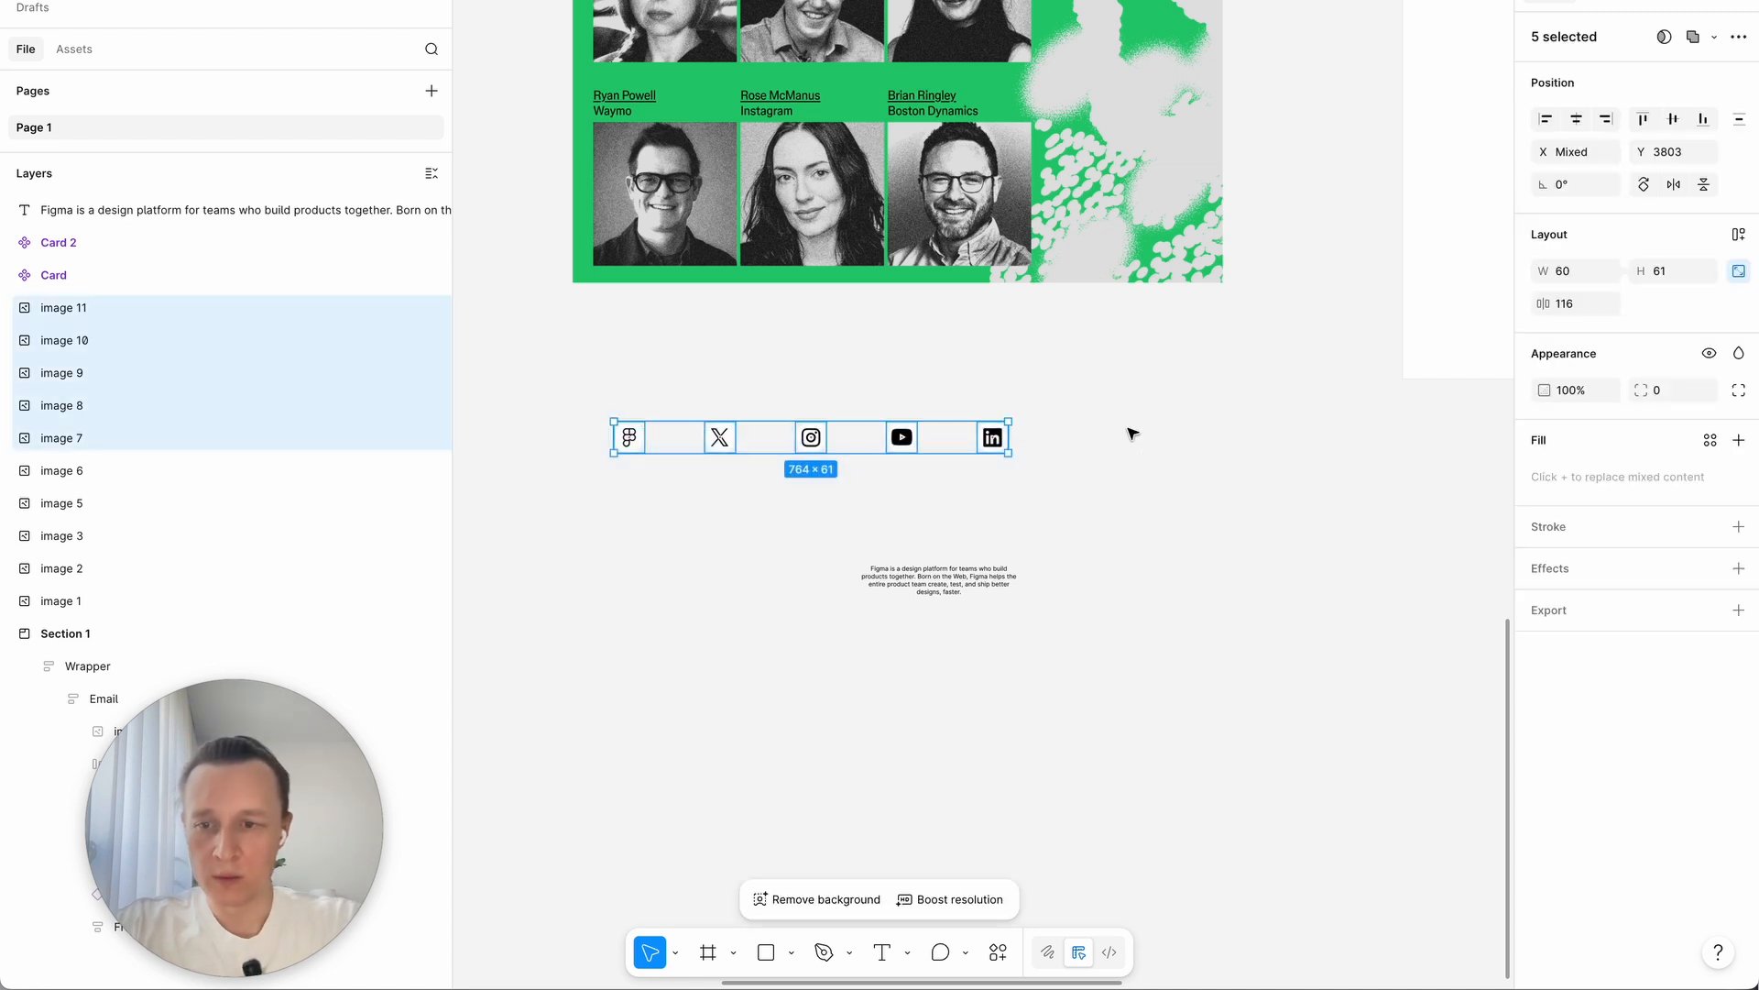
pyautogui.press('super+Tab')
pyautogui.click(739, 806)
pyautogui.rightClick(722, 751)
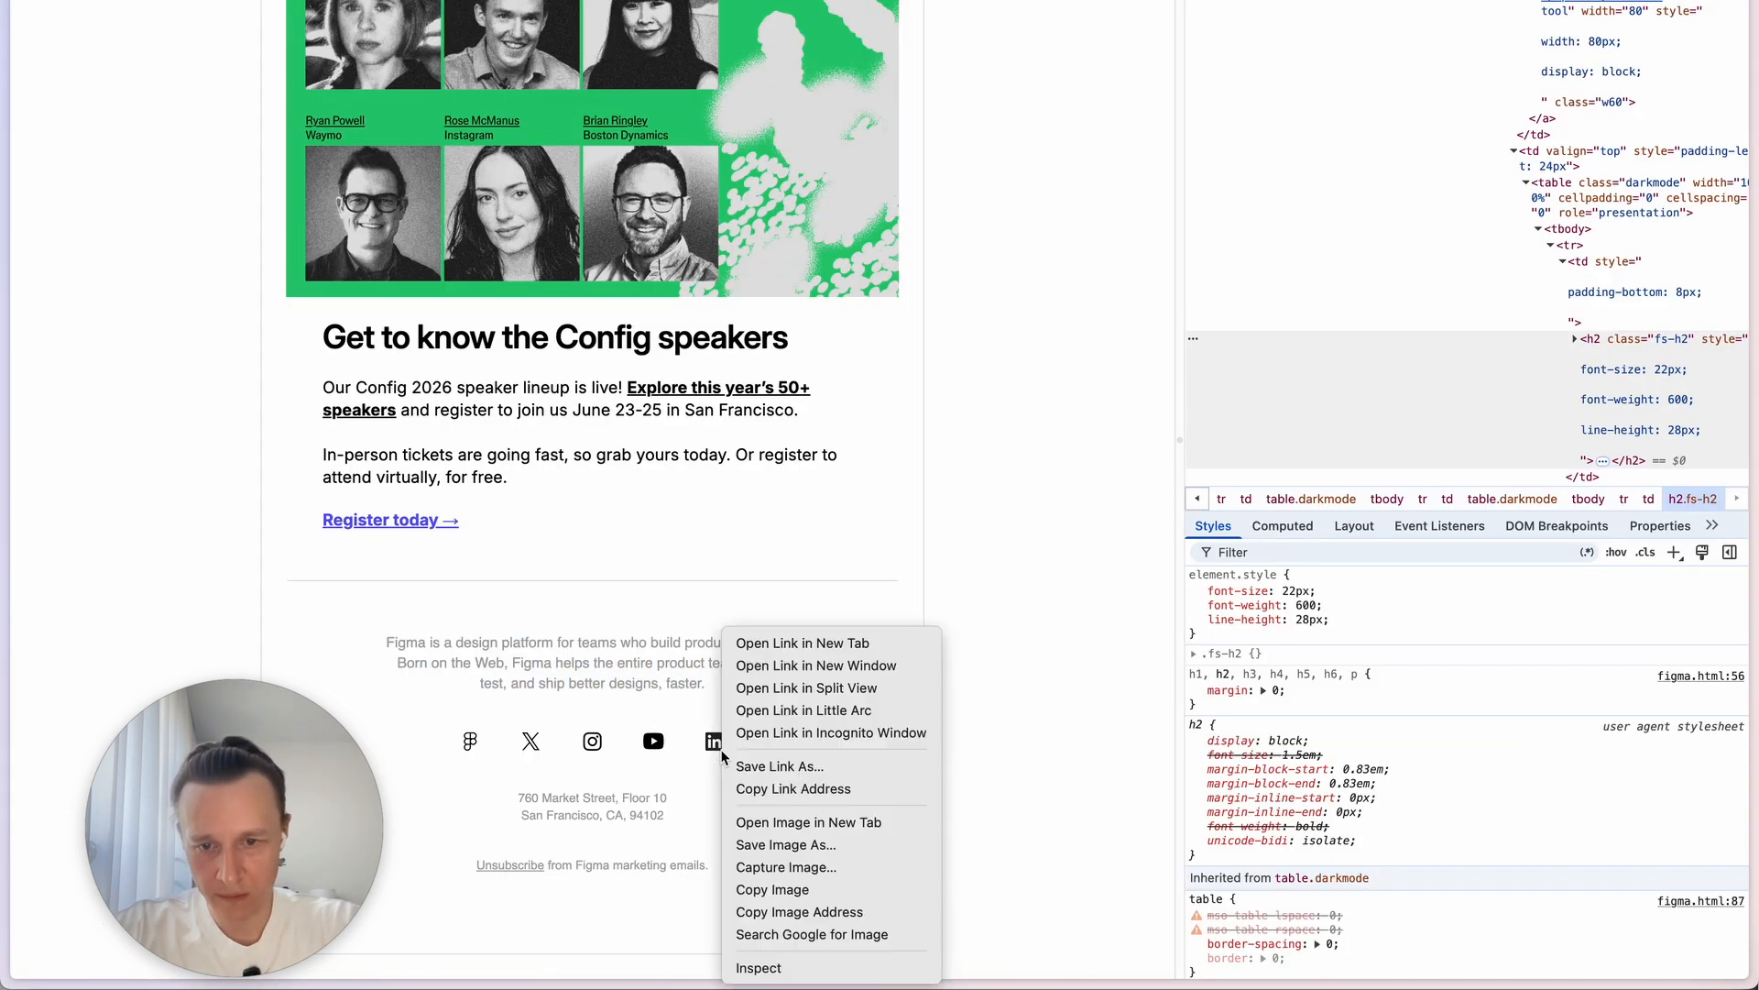
pyautogui.click(797, 967)
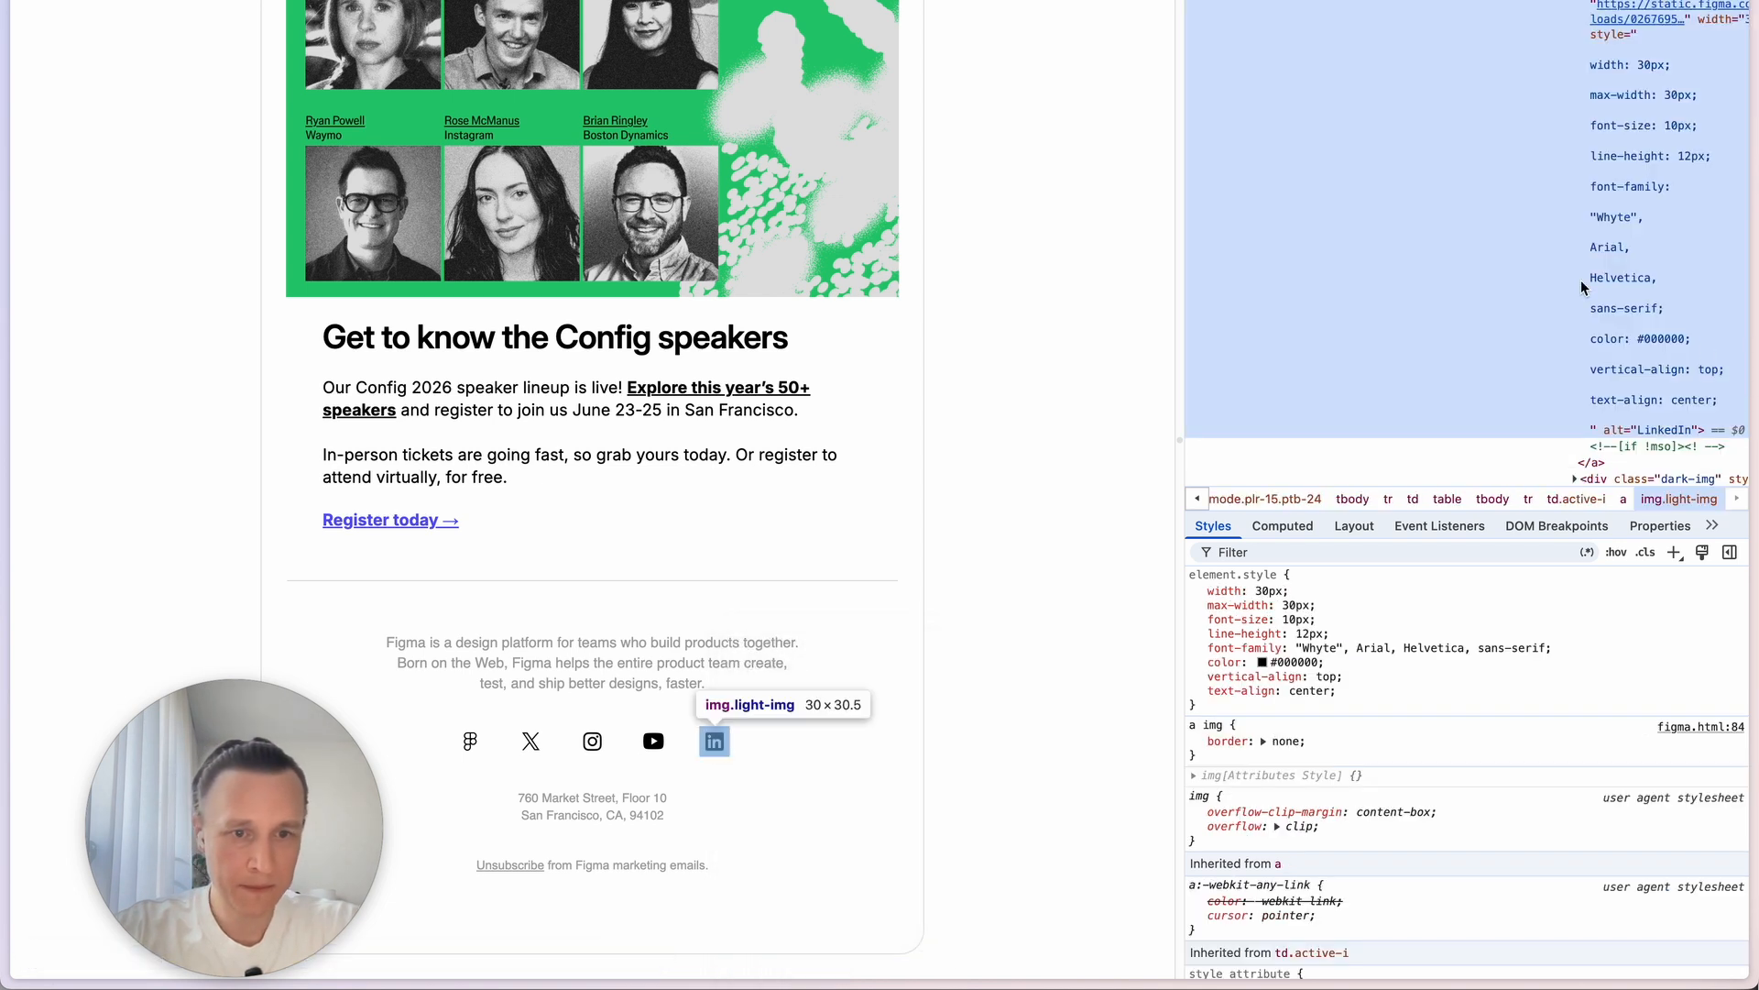
pyautogui.press('super+Tab')
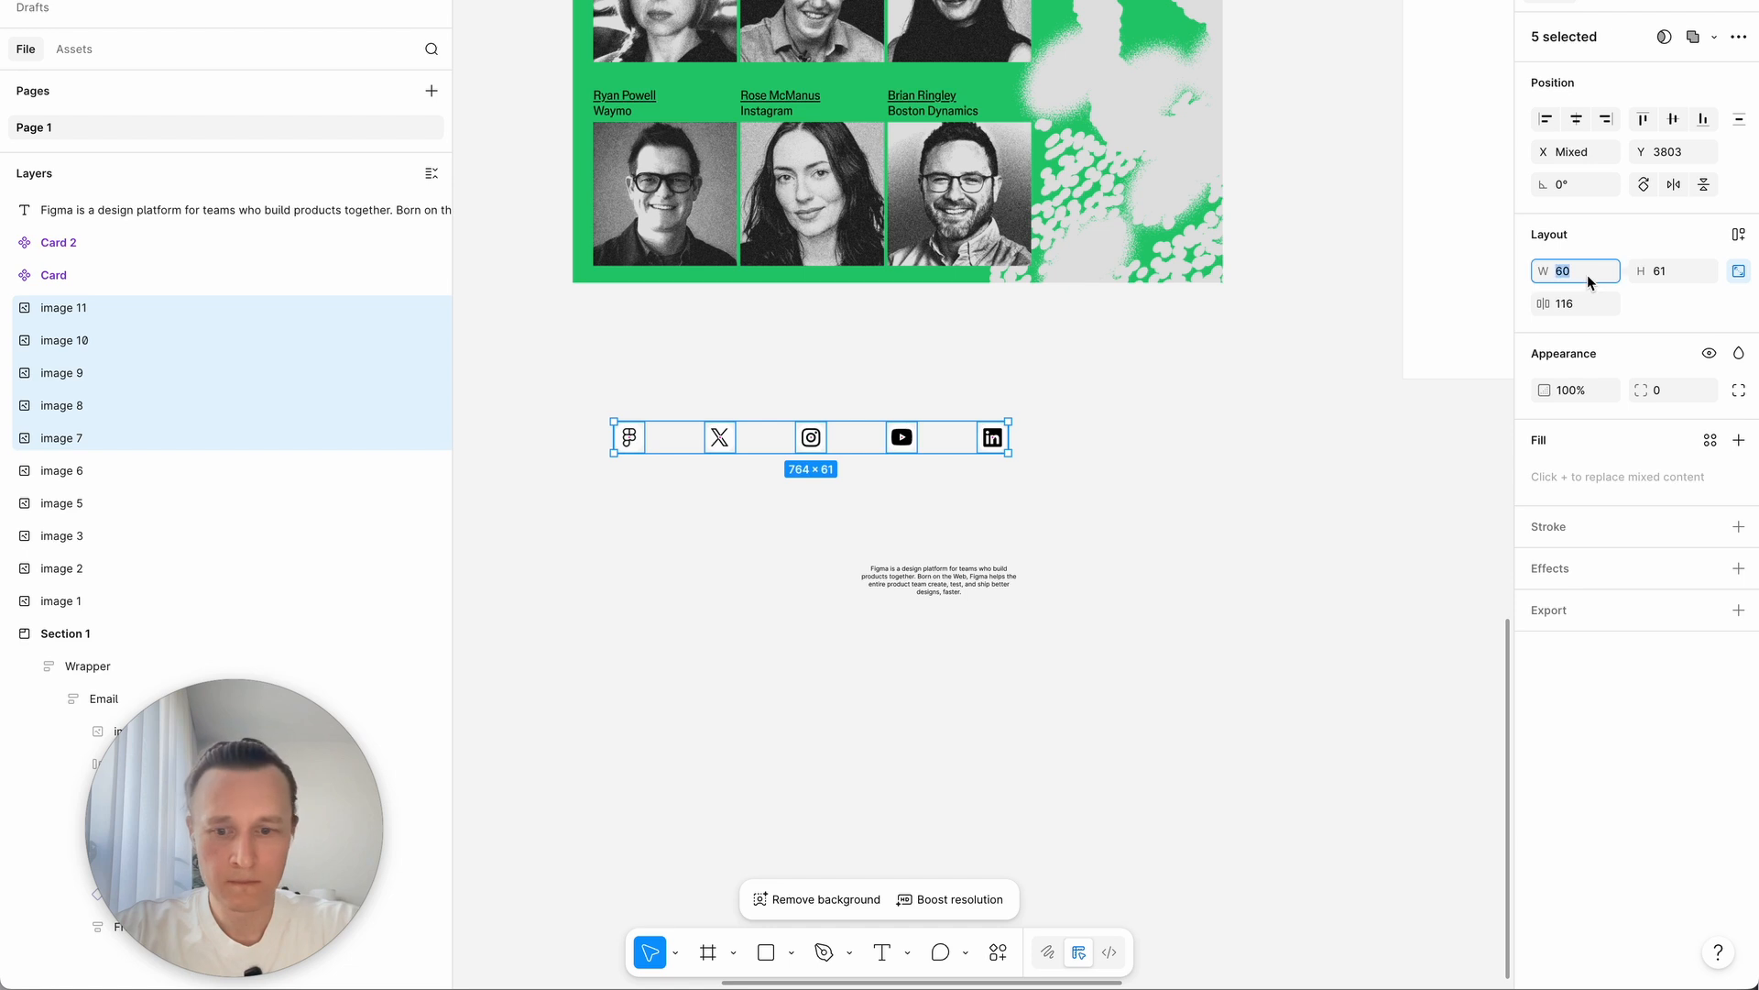
pyautogui.write('24')
pyautogui.press('Return')
pyautogui.click(1052, 488)
# Step: Wrap the five social icons in a horizontal auto layout frame with a gap of 24
pyautogui.moveTo(598, 491); pyautogui.dragTo(1029, 358)
pyautogui.press('f')
pyautogui.press('Escape')
pyautogui.press('Escape')
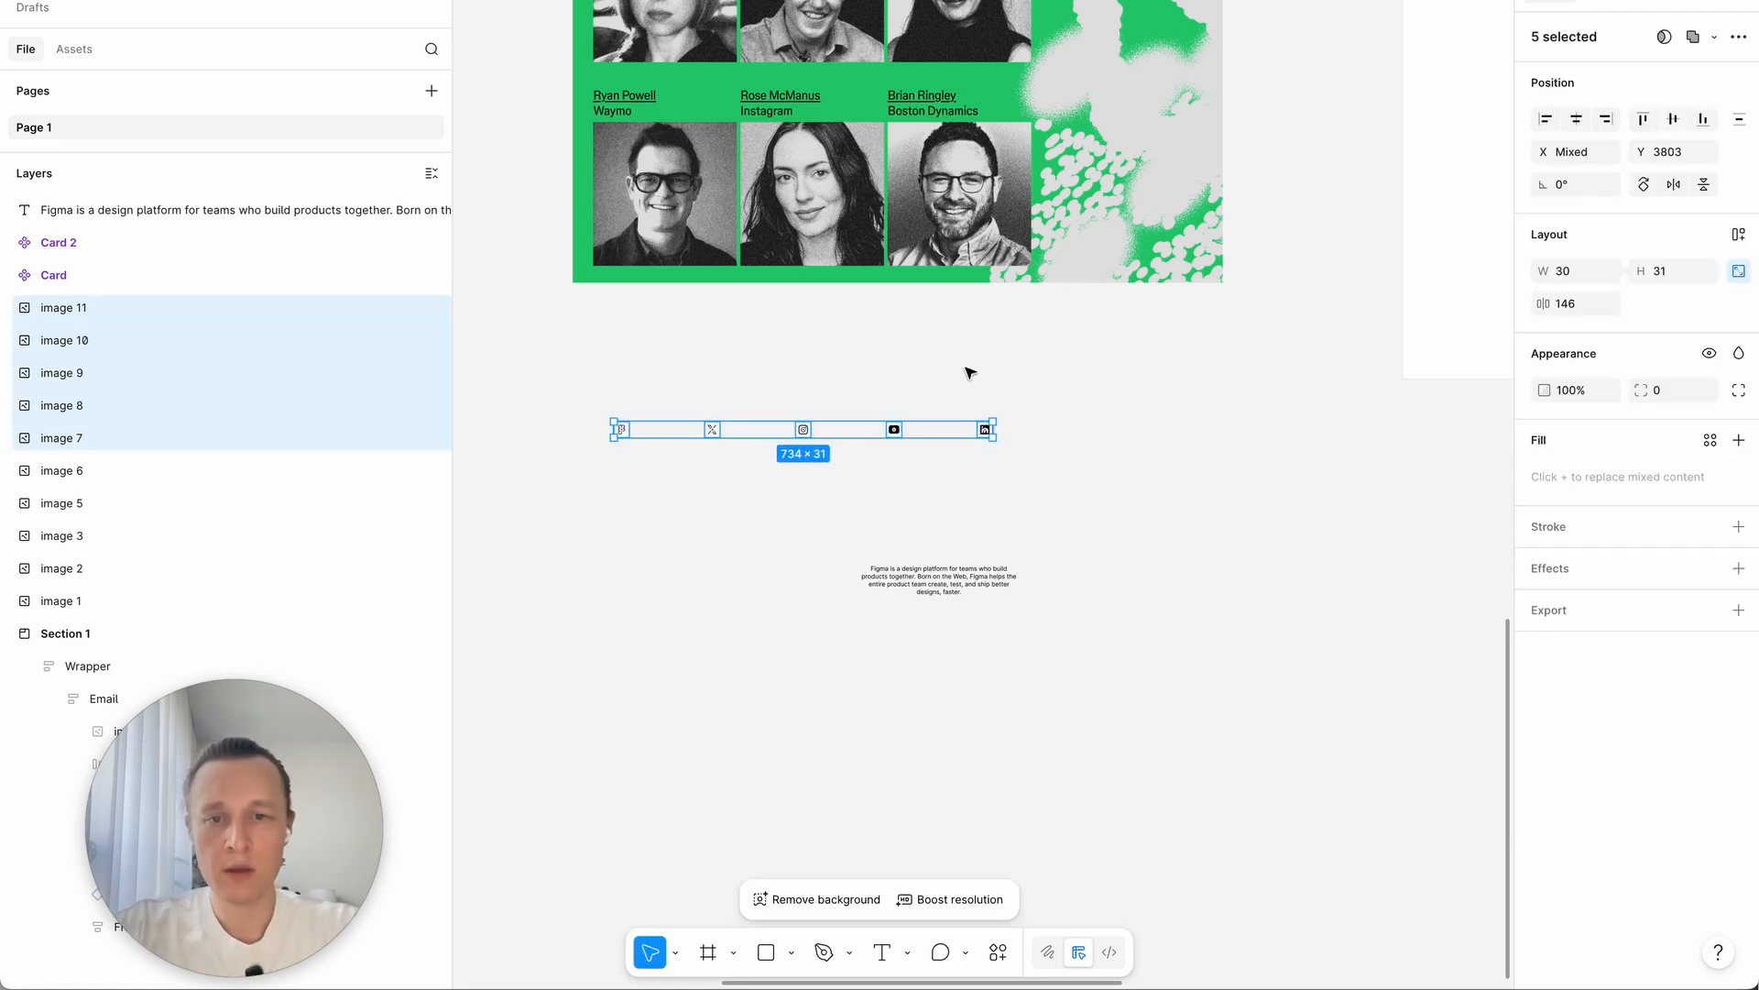
pyautogui.moveTo(543, 390); pyautogui.dragTo(1084, 476)
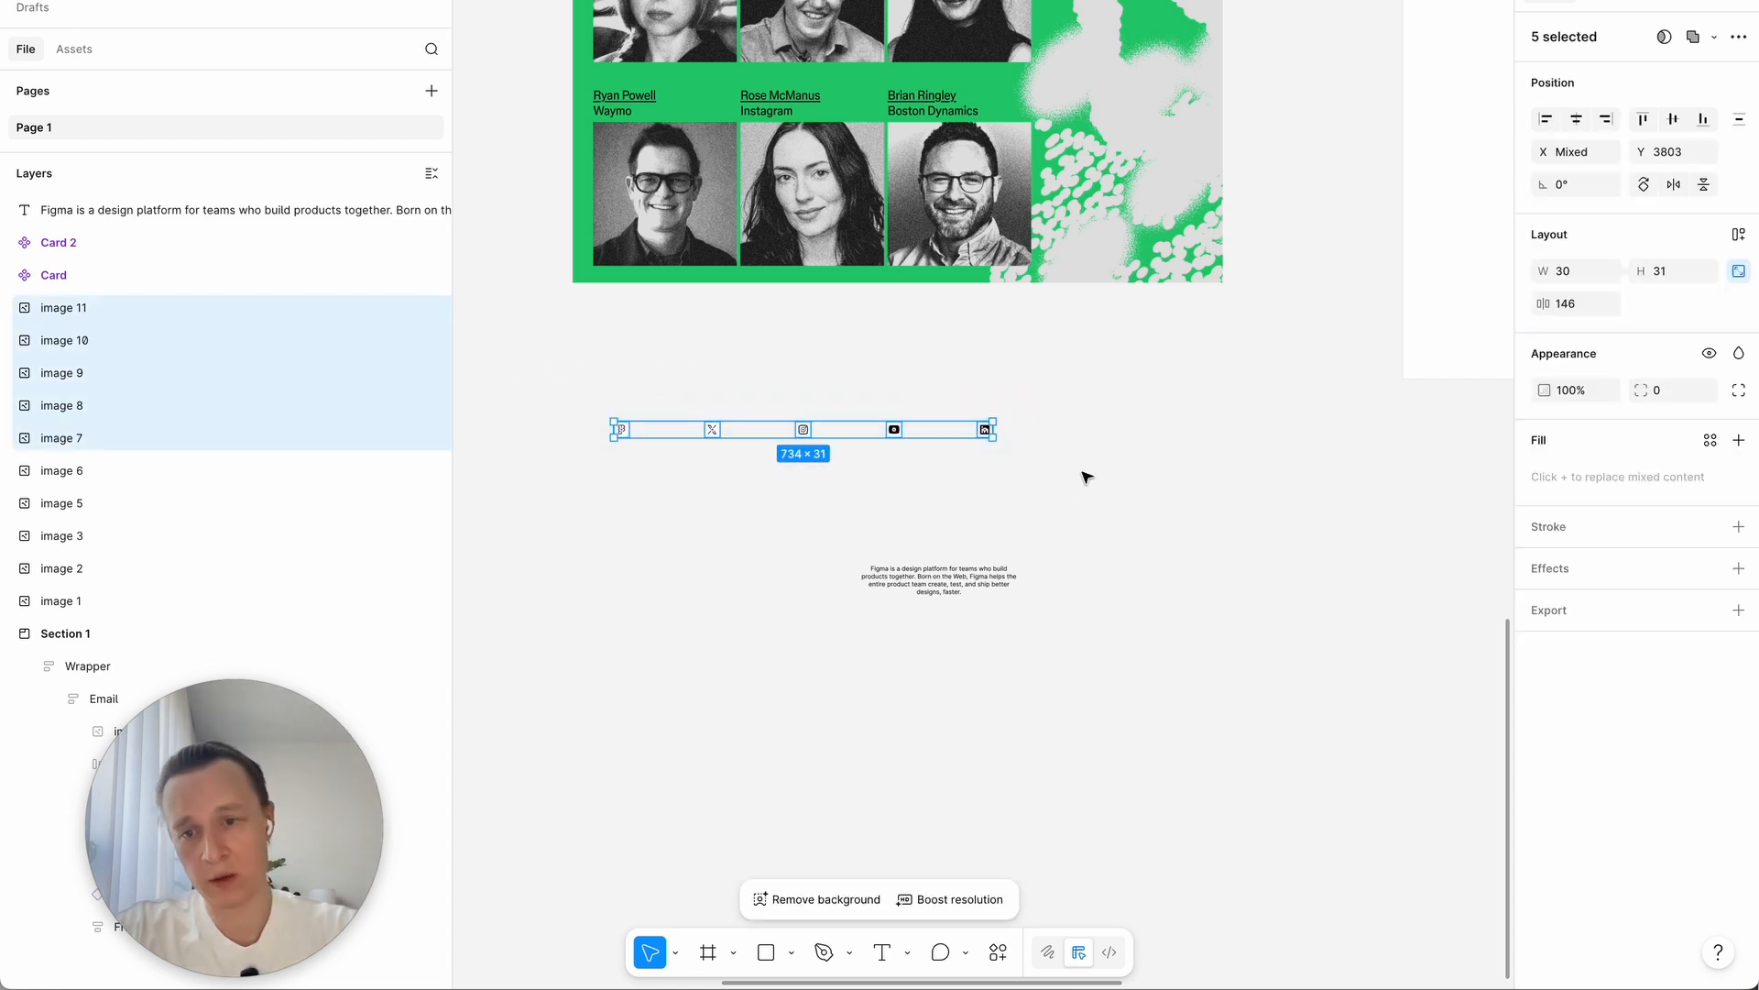
pyautogui.moveTo(577, 381); pyautogui.dragTo(1192, 492)
pyautogui.hotkey('shift', 'a')
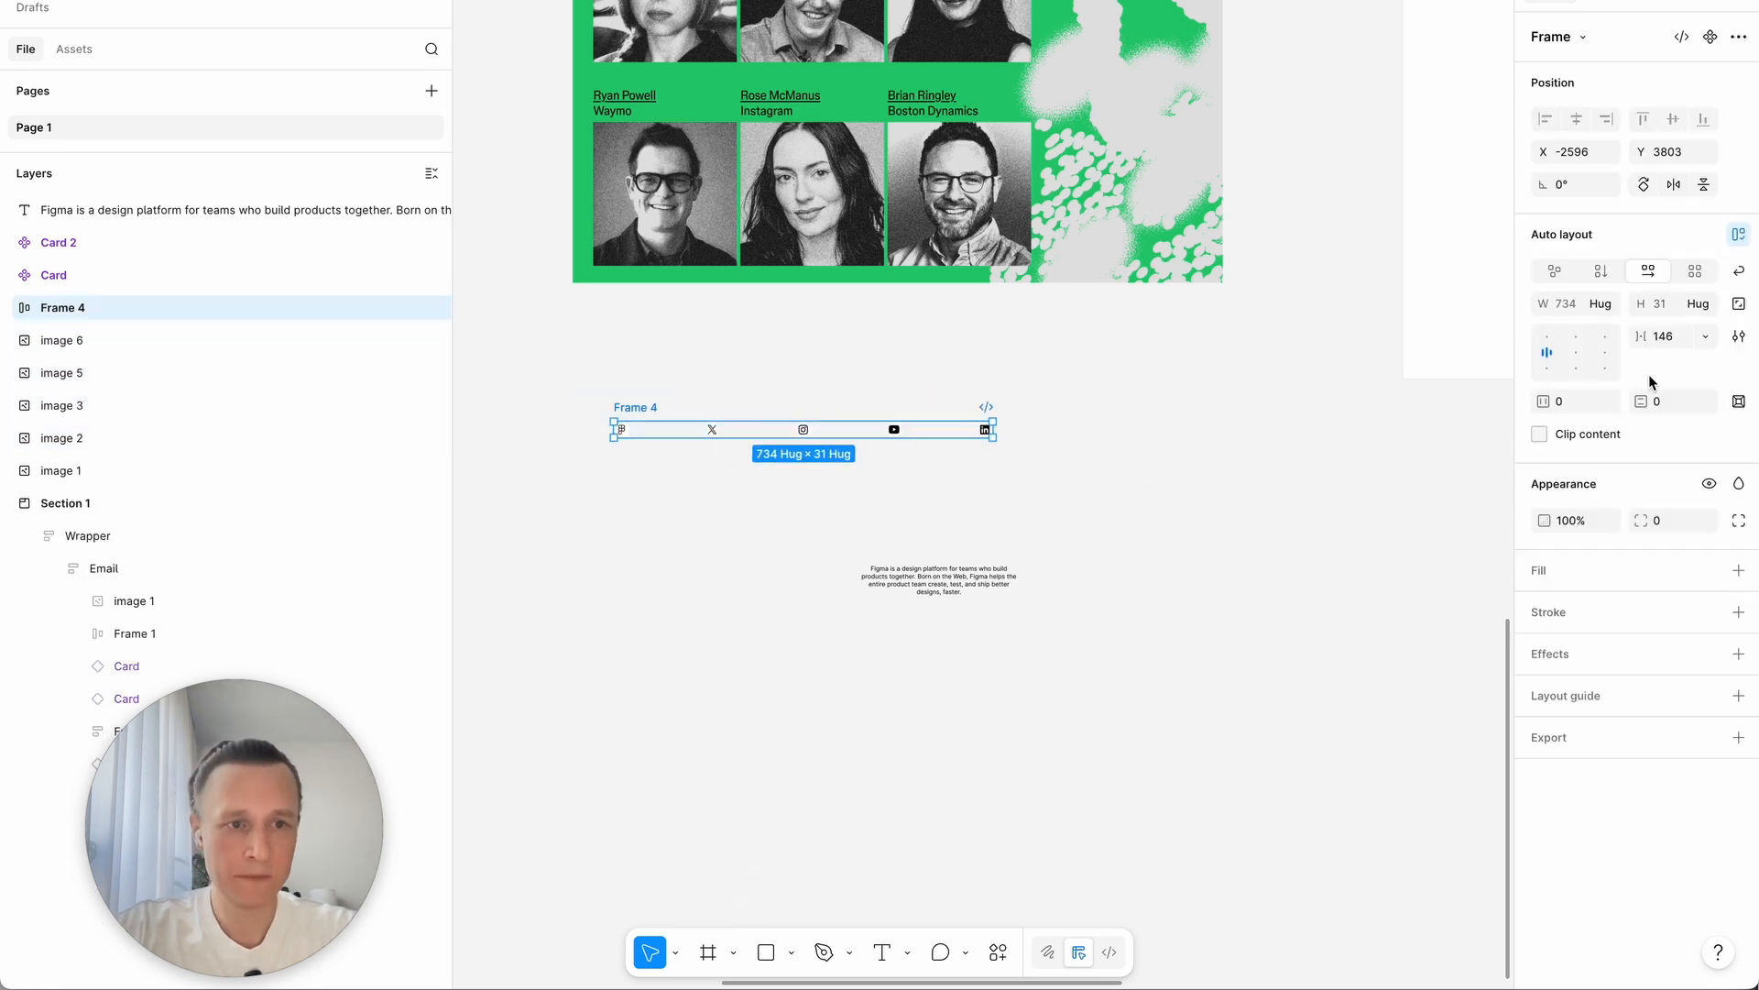
pyautogui.click(1682, 336)
pyautogui.write('24')
pyautogui.press('Return')
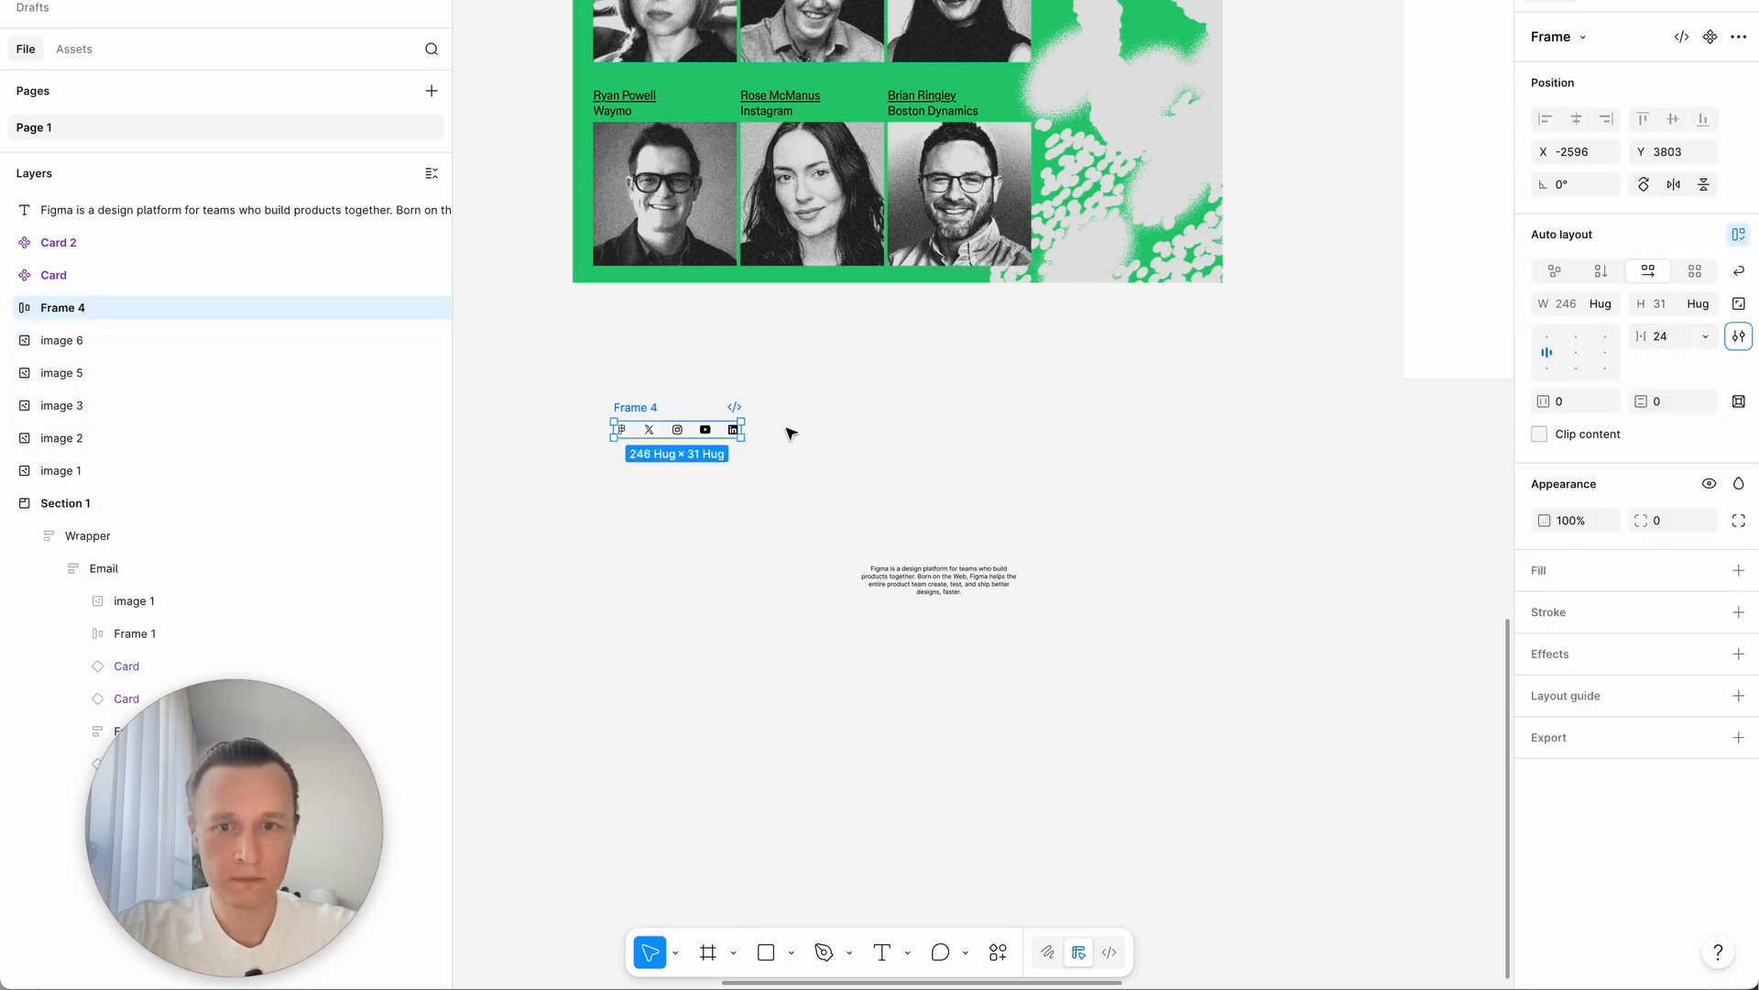
# Step: Place the icon row below the footer text, wrap both in a vertical auto layout frame and rename it Footer
pyautogui.moveTo(635, 407); pyautogui.dragTo(895, 608)
pyautogui.moveTo(813, 774); pyautogui.dragTo(1249, 287)
pyautogui.hotkey('shift', 'a')
pyautogui.scroll(-3, 999, 614)
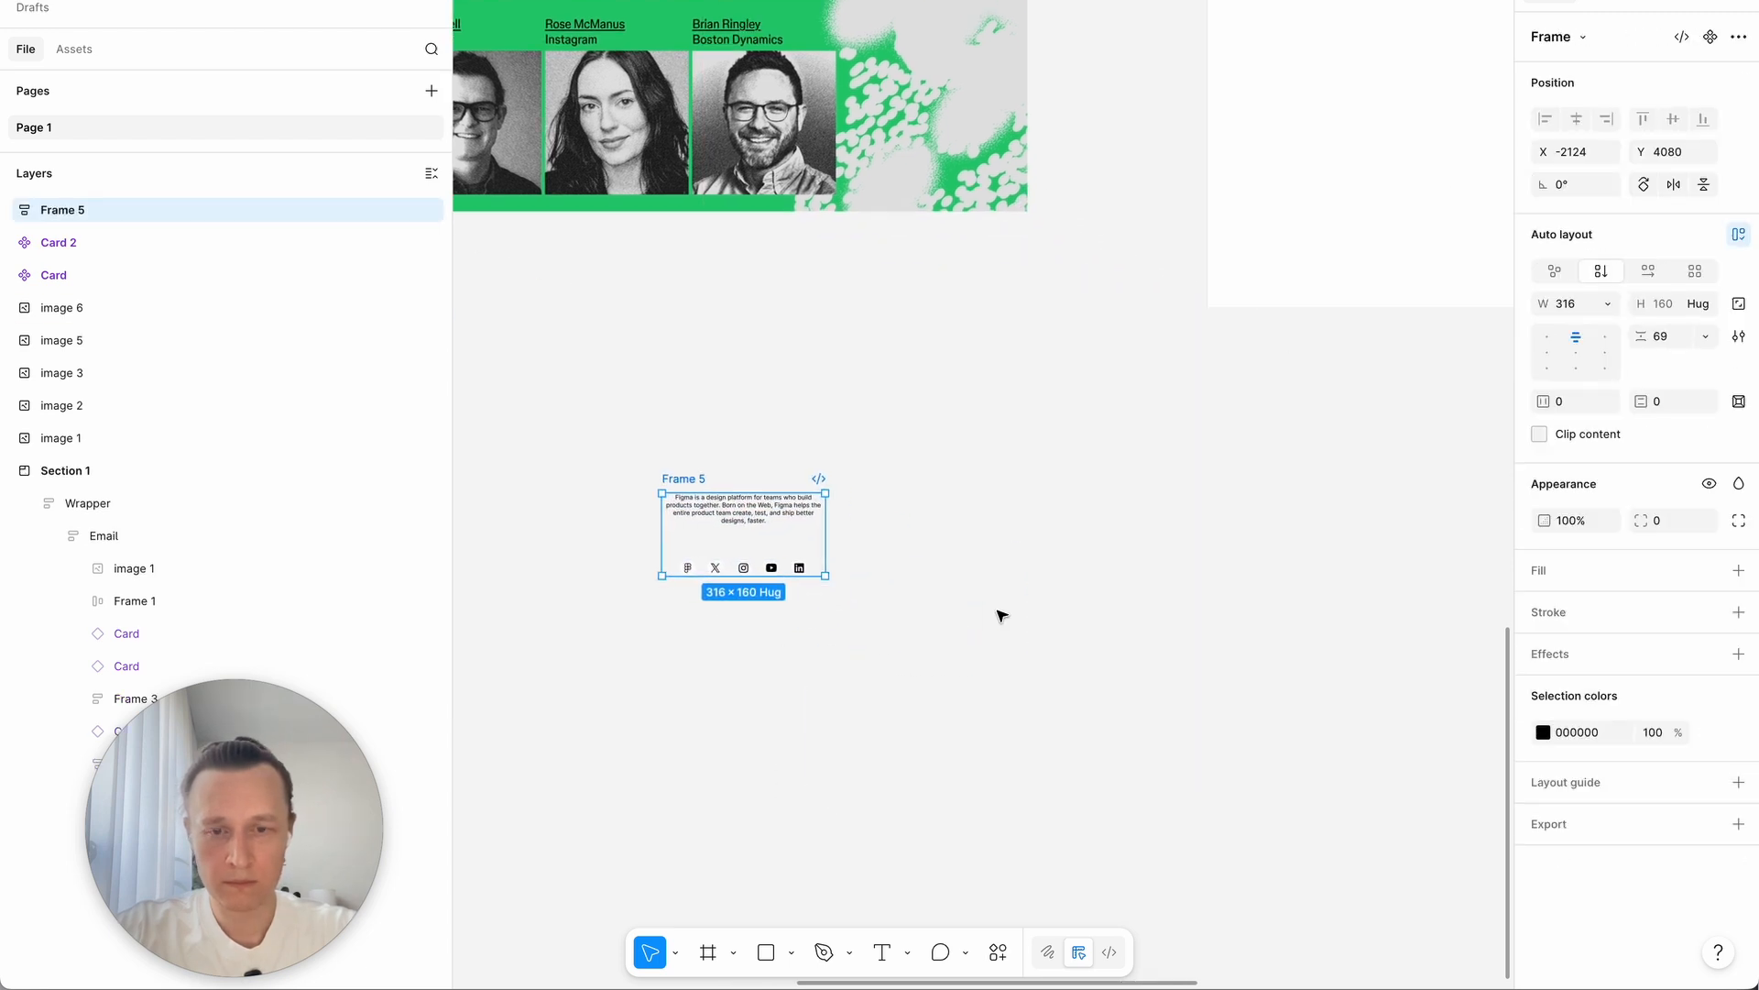
pyautogui.hotkey('ctrl', 'r')
pyautogui.write('Footer')
pyautogui.press('Return')
# Step: Move the footer frame into the Email frame below the divider and set its width to Fill container
pyautogui.press('Delete')
pyautogui.scroll(-3, 1100, 394)
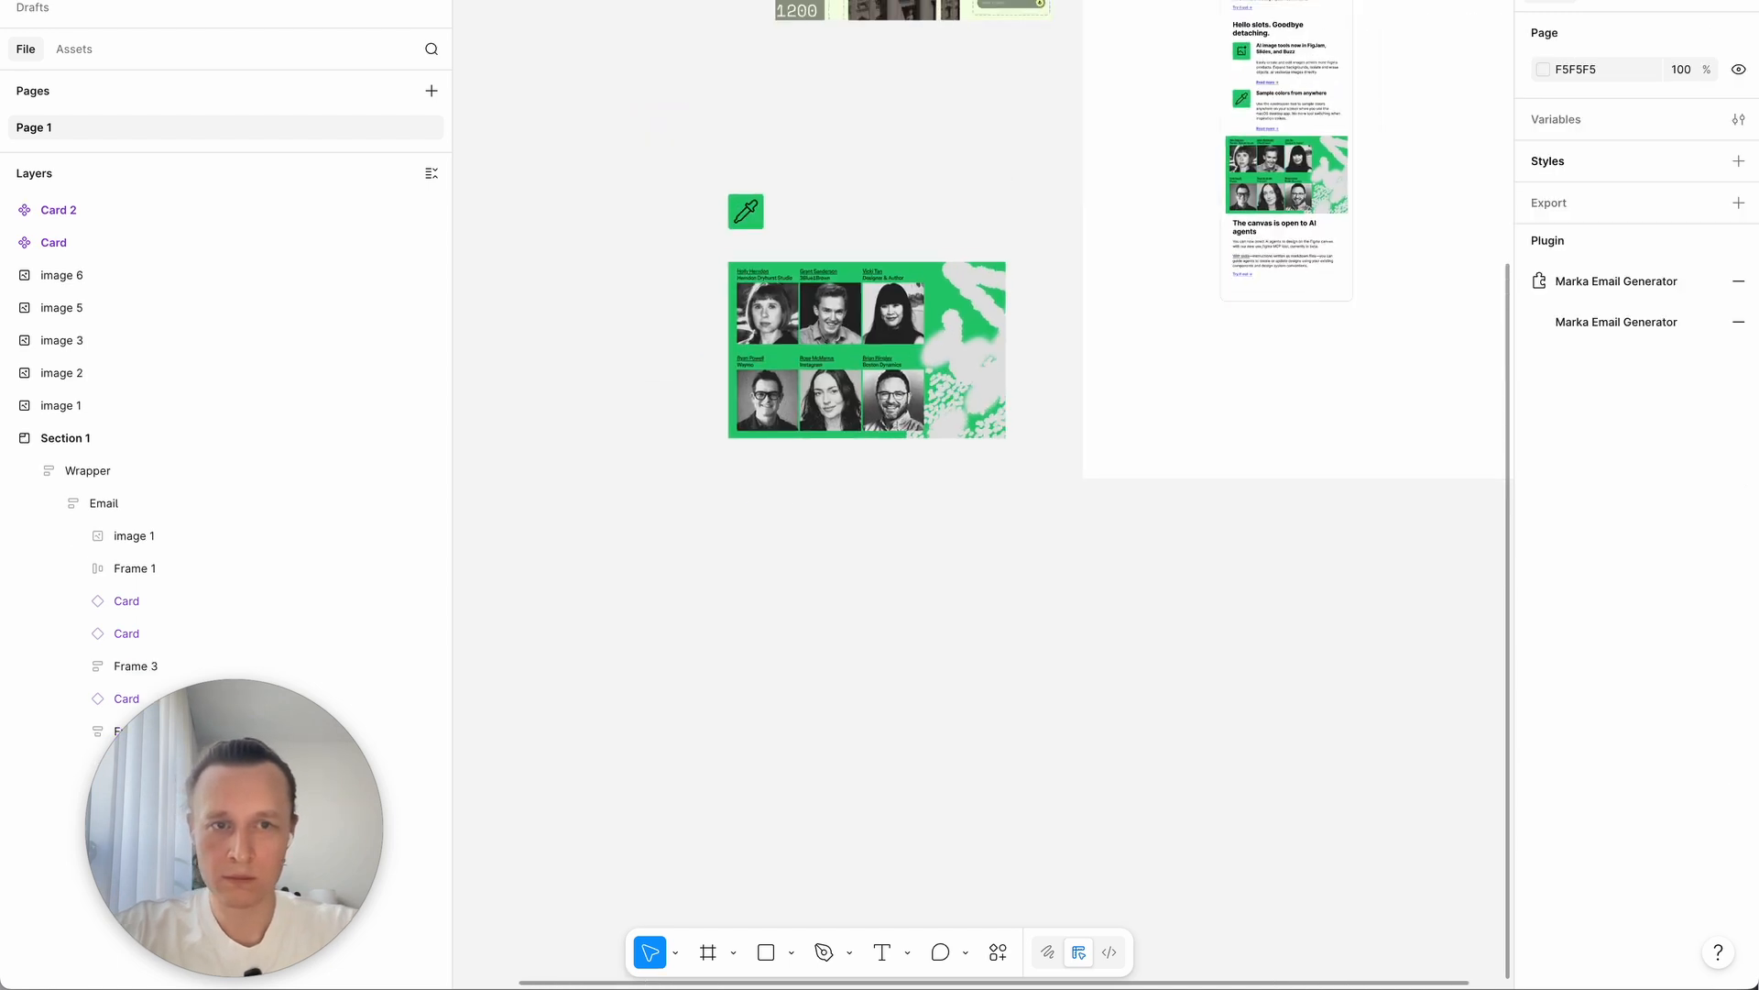
pyautogui.scroll(2, 1100, 394)
pyautogui.click(1195, 338)
pyautogui.scroll(4, 1196, 338)
pyautogui.press('Escape')
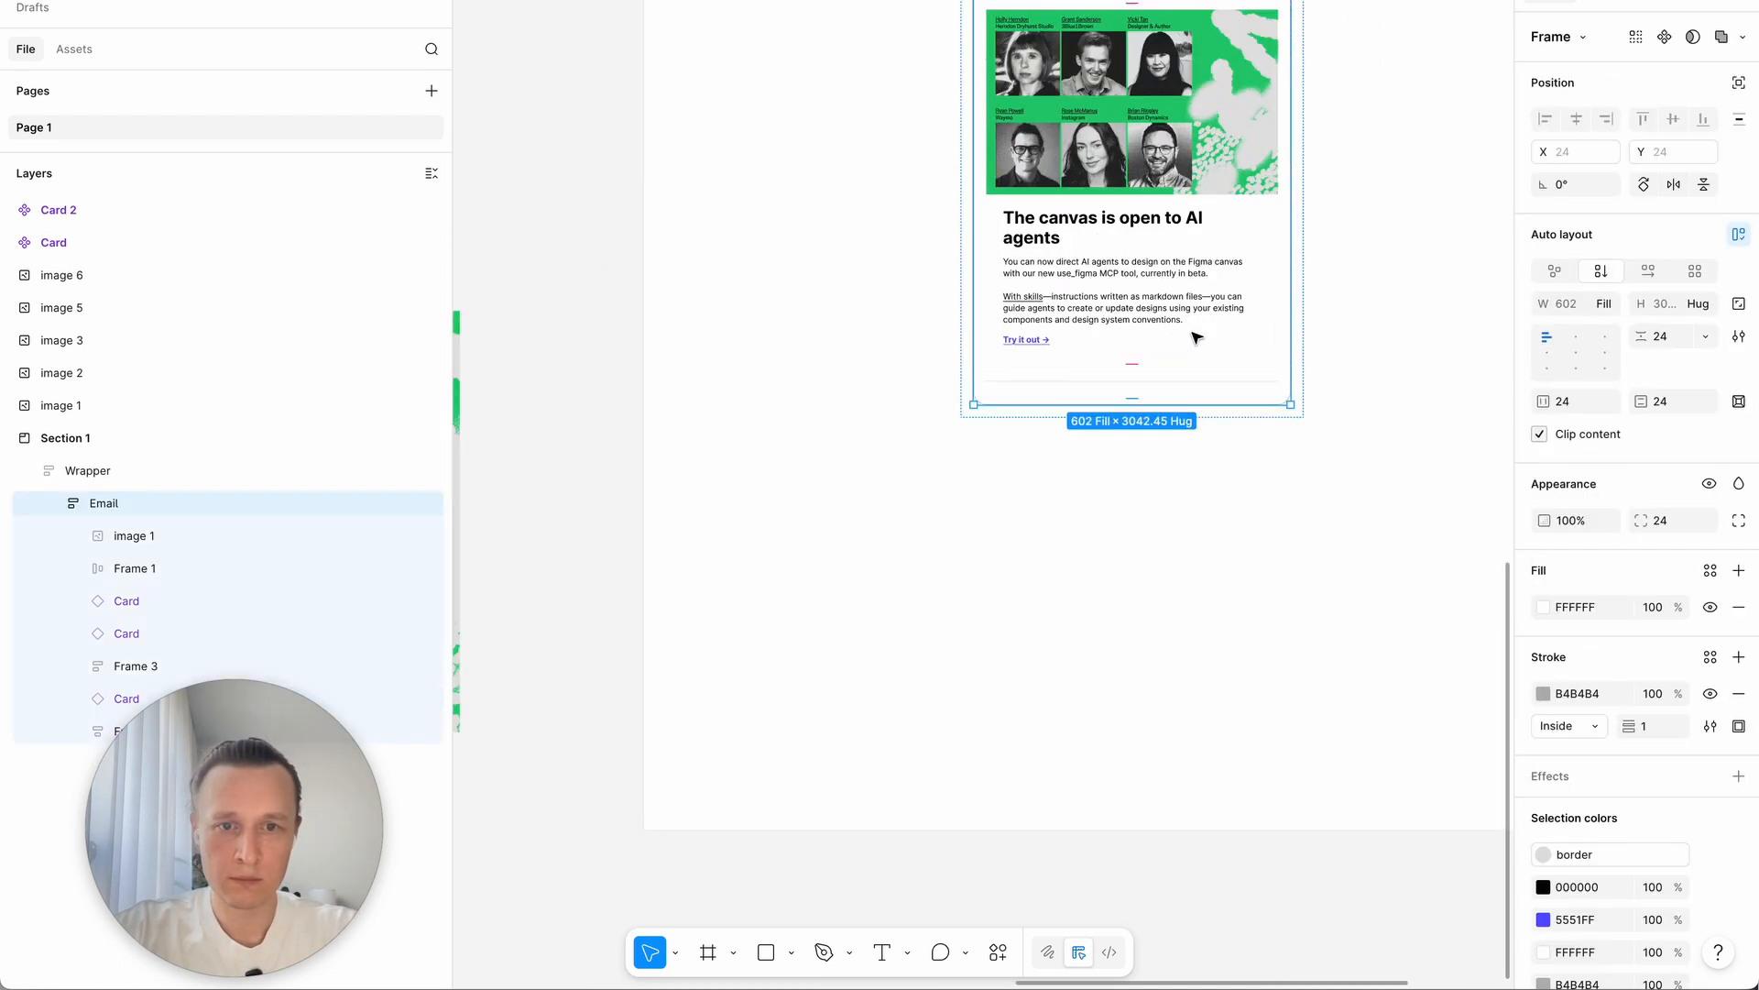
pyautogui.hotkey('ctrl', 'v')
pyautogui.click(1607, 303)
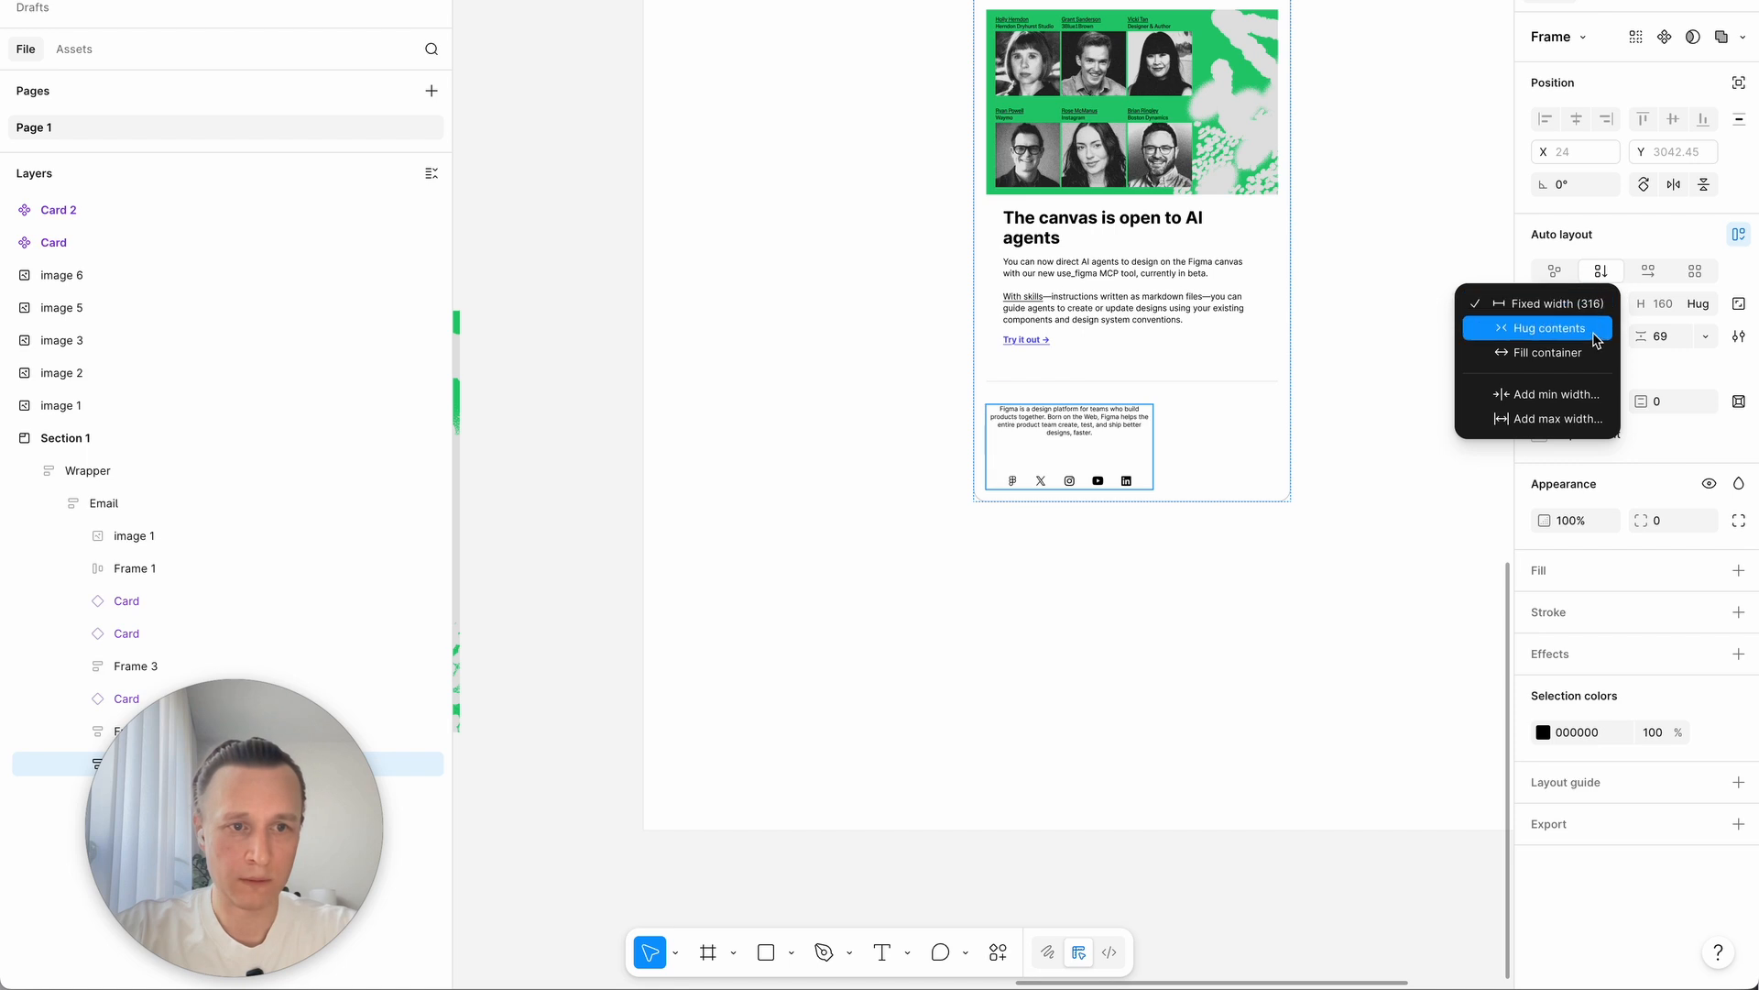
pyautogui.click(1557, 347)
pyautogui.scroll(2, 1072, 552)
pyautogui.scroll(2, 1072, 551)
# Step: Color the footer description text grey 888888 and narrow its text box so it wraps onto three lines
pyautogui.click(1162, 314)
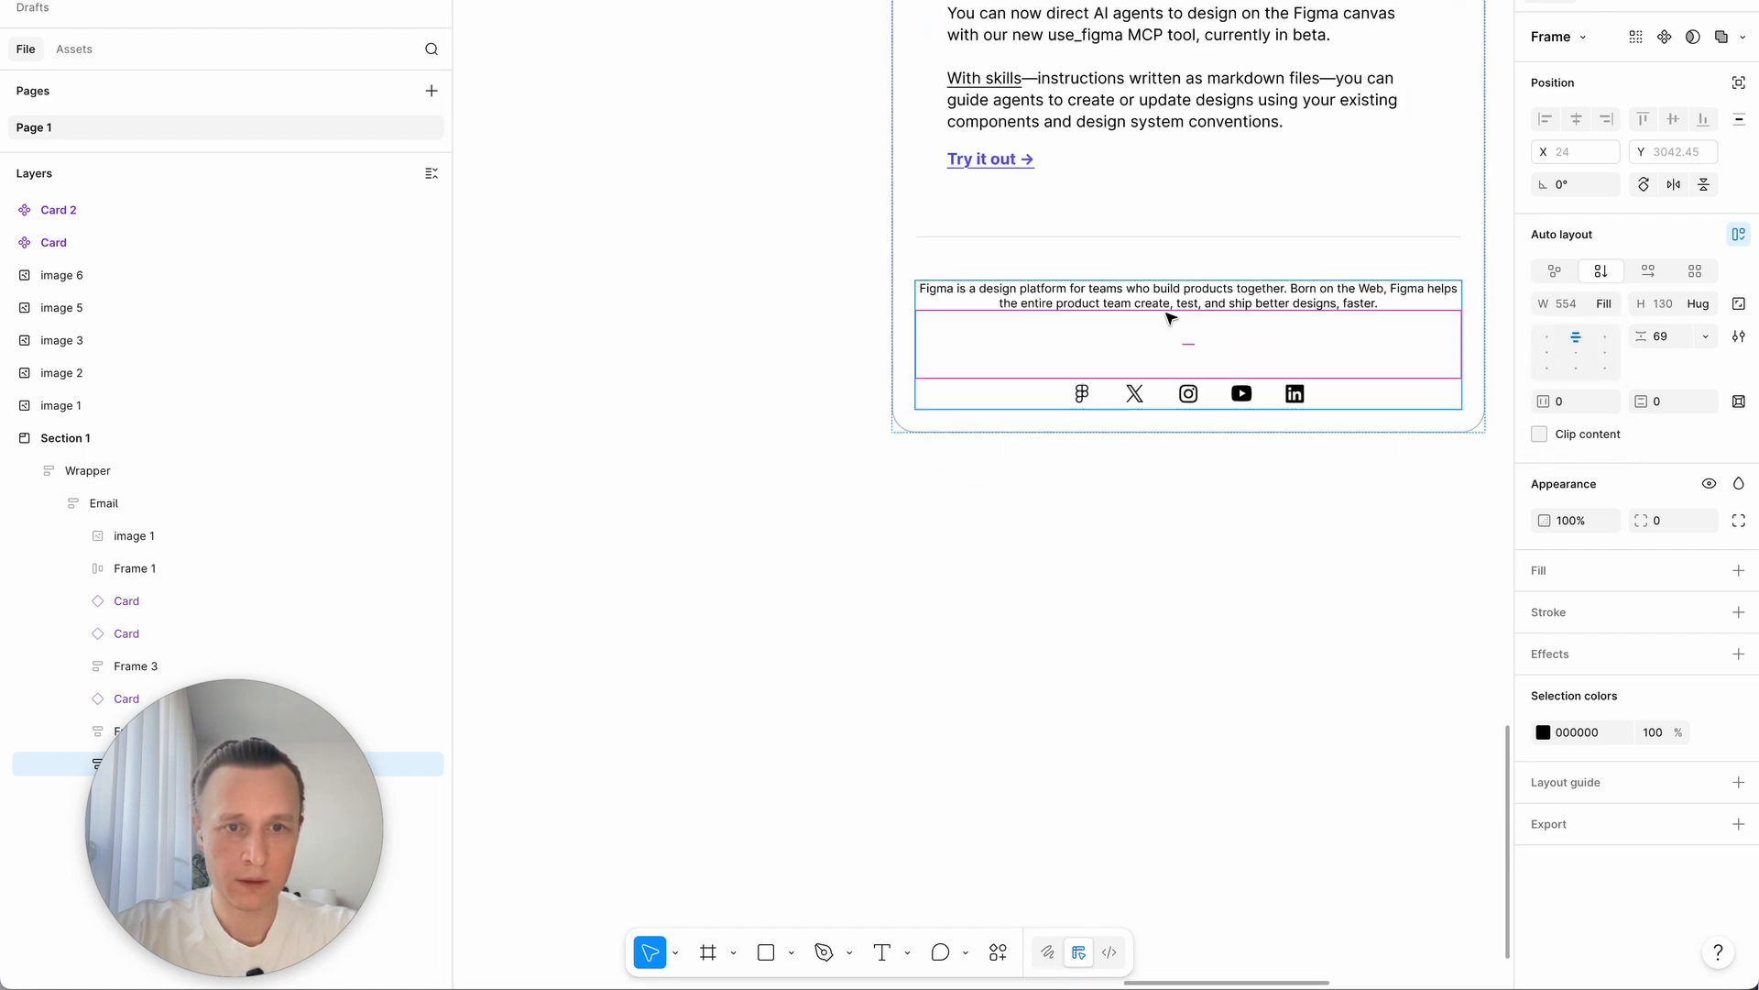
pyautogui.click(1543, 660)
pyautogui.moveTo(1360, 684); pyautogui.dragTo(1224, 679)
pyautogui.moveTo(1462, 295); pyautogui.dragTo(1316, 308)
pyautogui.click(1049, 652)
pyautogui.hscroll(5, 1051, 504)
pyautogui.click(1053, 354)
pyautogui.moveTo(1084, 386); pyautogui.dragTo(1111, 381)
pyautogui.press('Escape')
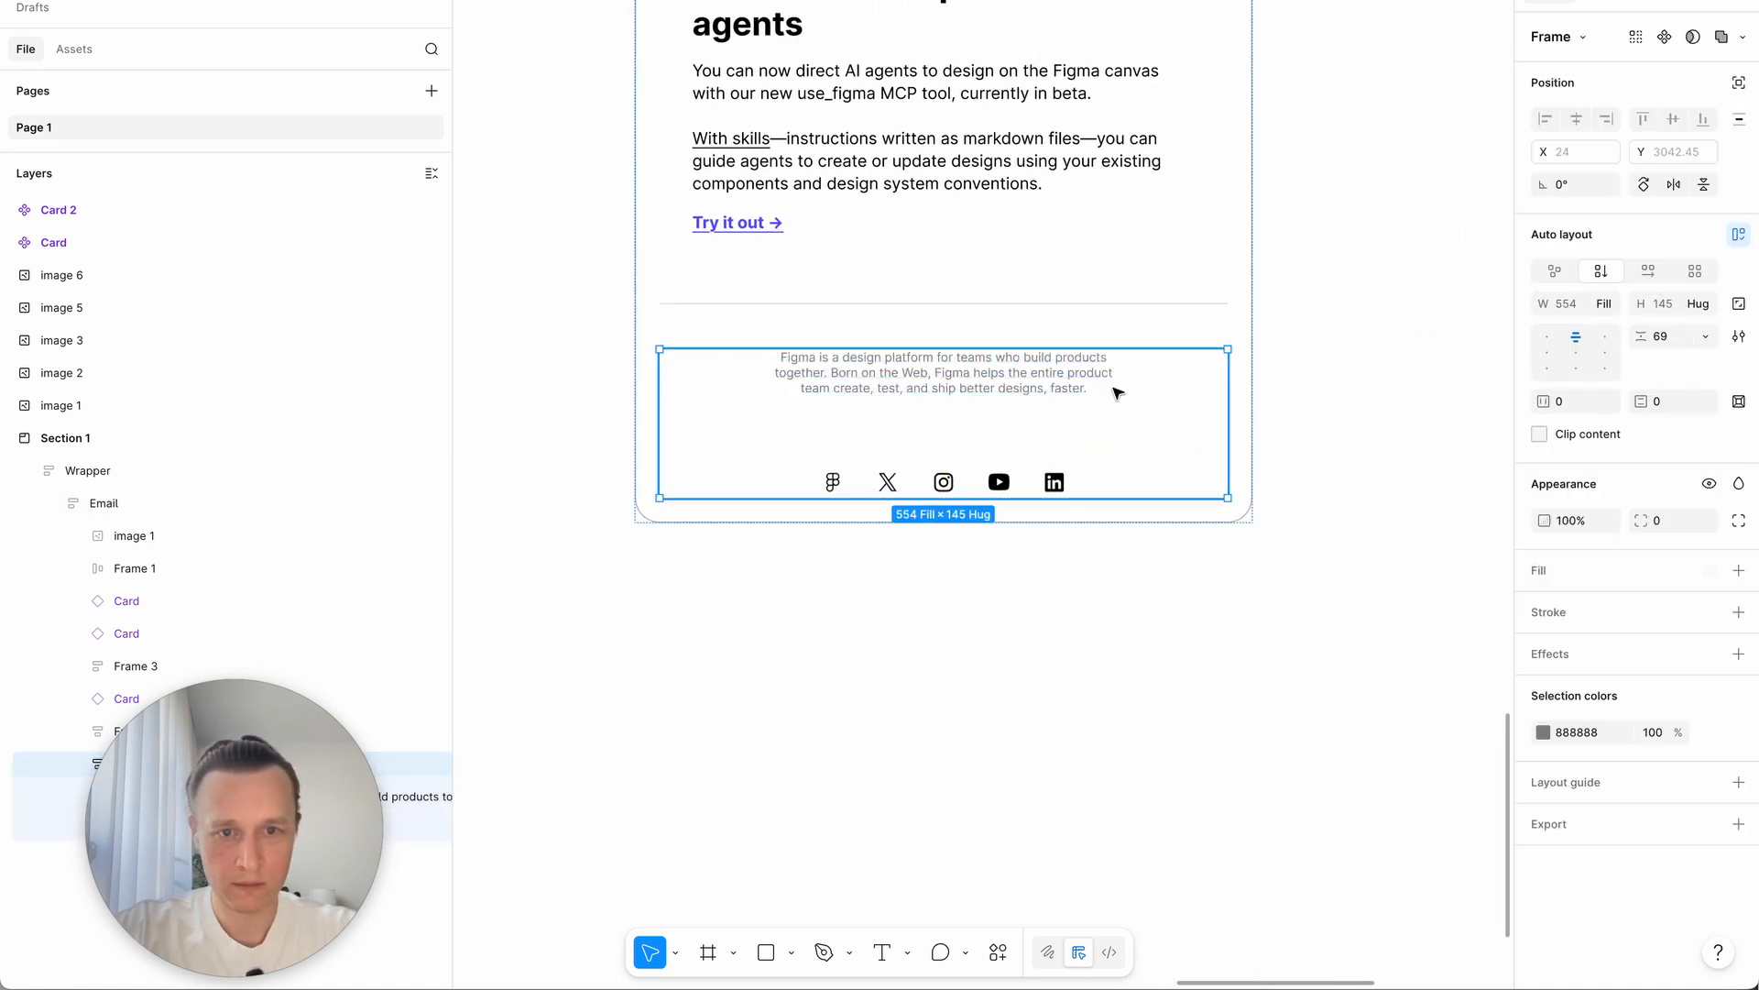
# Step: Set the gap between the footer's description text and social icons to 29
pyautogui.click(1669, 338)
pyautogui.press('Down')
pyautogui.press('Down')
pyautogui.press('Down')
pyautogui.press('Down')
pyautogui.press('Down')
pyautogui.press('Down')
pyautogui.press('Down')
pyautogui.press('Down')
pyautogui.press('Down')
pyautogui.press('Down')
pyautogui.press('Down')
pyautogui.press('Down')
pyautogui.press('Down')
pyautogui.press('Down')
pyautogui.press('Down')
pyautogui.press('Down')
pyautogui.press('Down')
pyautogui.press('Down')
pyautogui.press('Down')
pyautogui.press('Down')
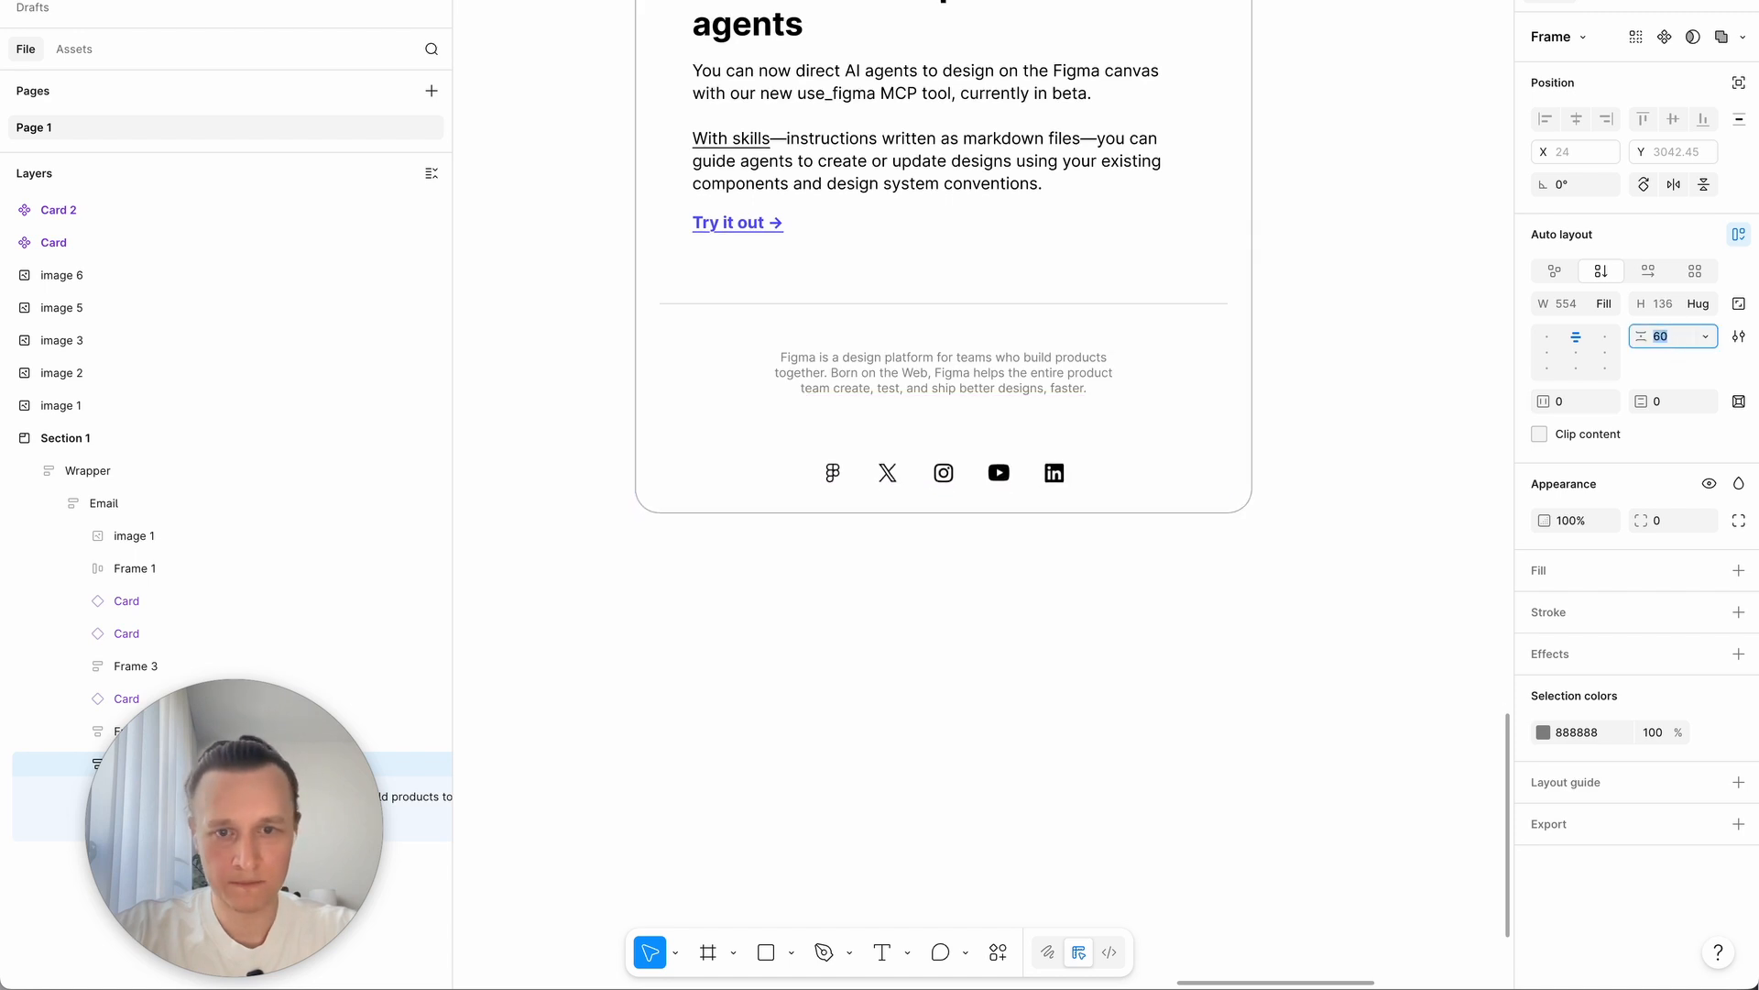
pyautogui.press('Down')
pyautogui.press('Down')
pyautogui.press('Down')
pyautogui.press('Down')
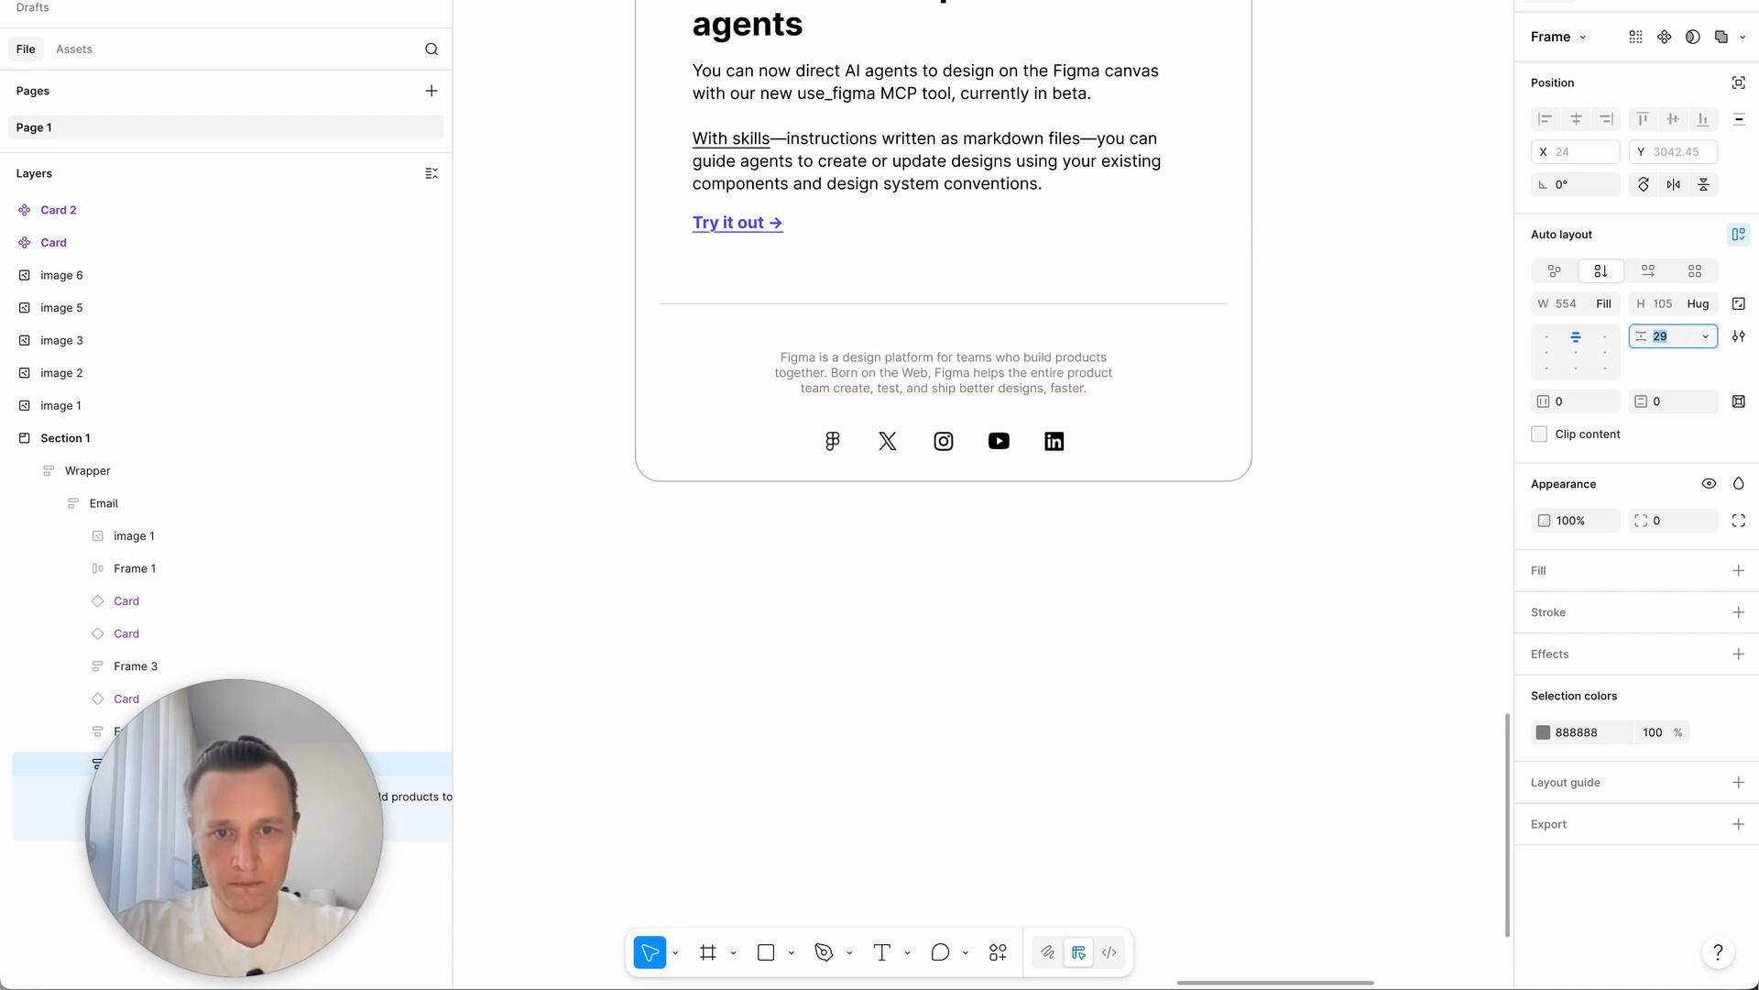
pyautogui.click(1284, 557)
pyautogui.scroll(-5, 1285, 559)
pyautogui.scroll(-10, 1287, 560)
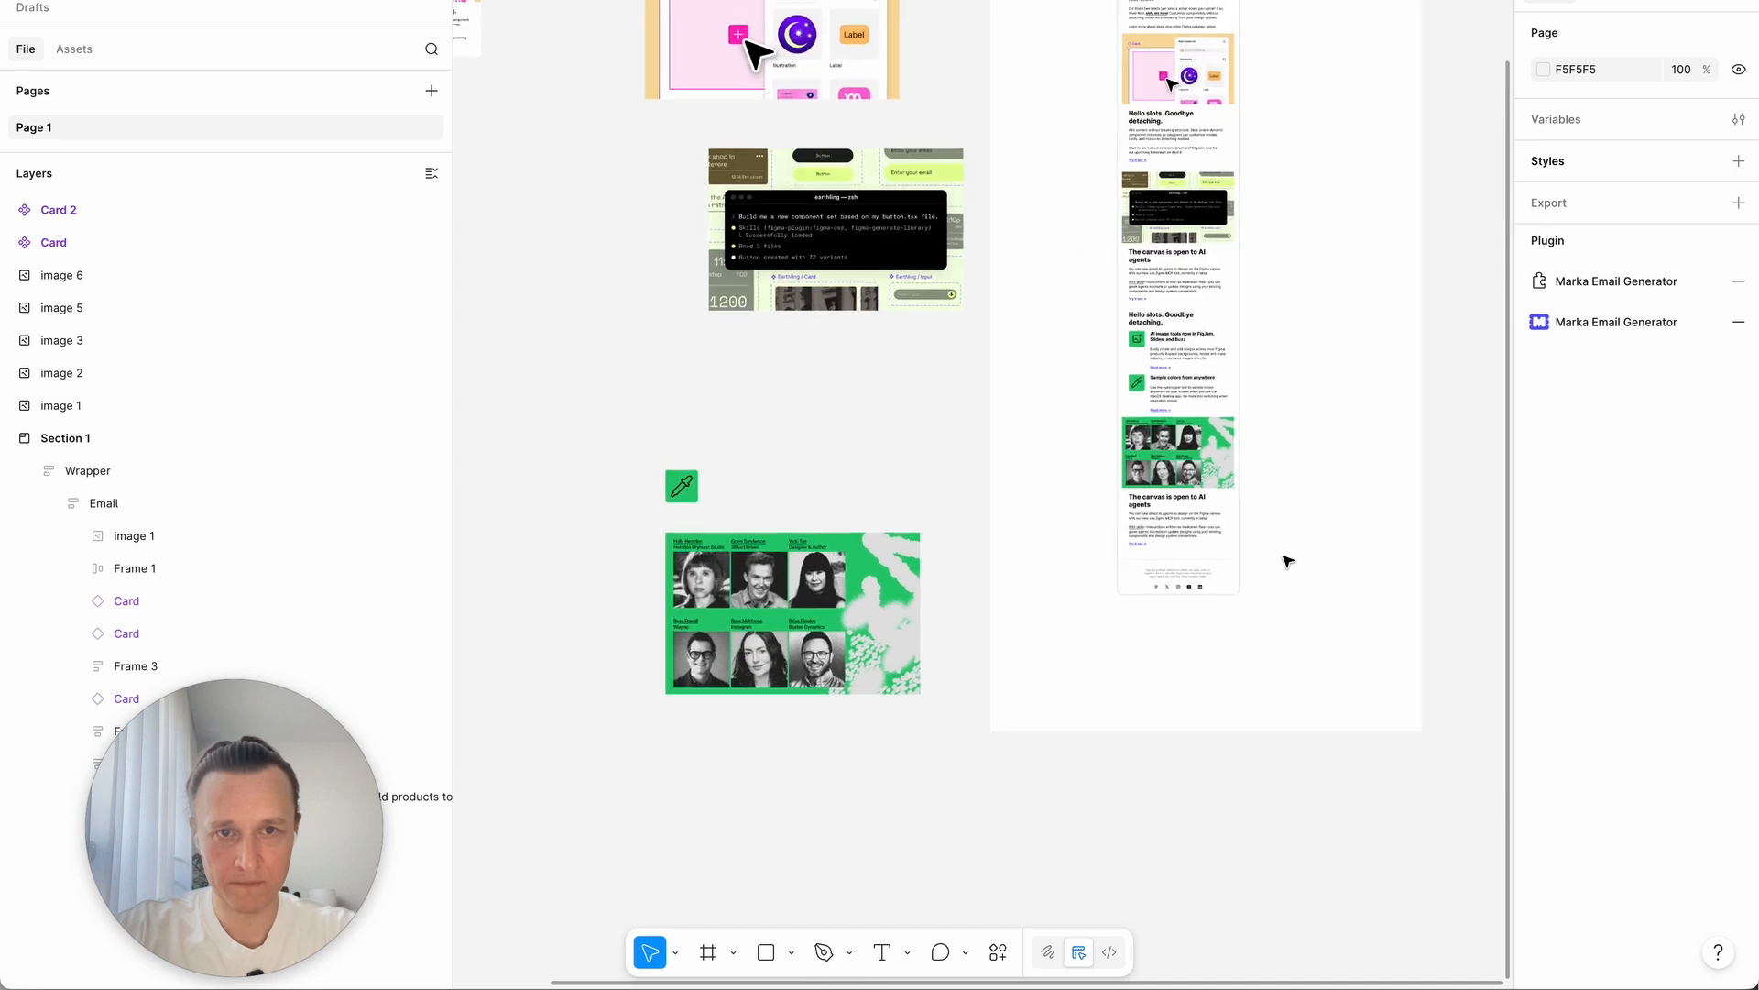
# Step: Examine the finished email layout on the canvas, from the Release Notes header to the footer, beside the source images
pyautogui.click(1053, 92)
pyautogui.scroll(3, 1276, 561)
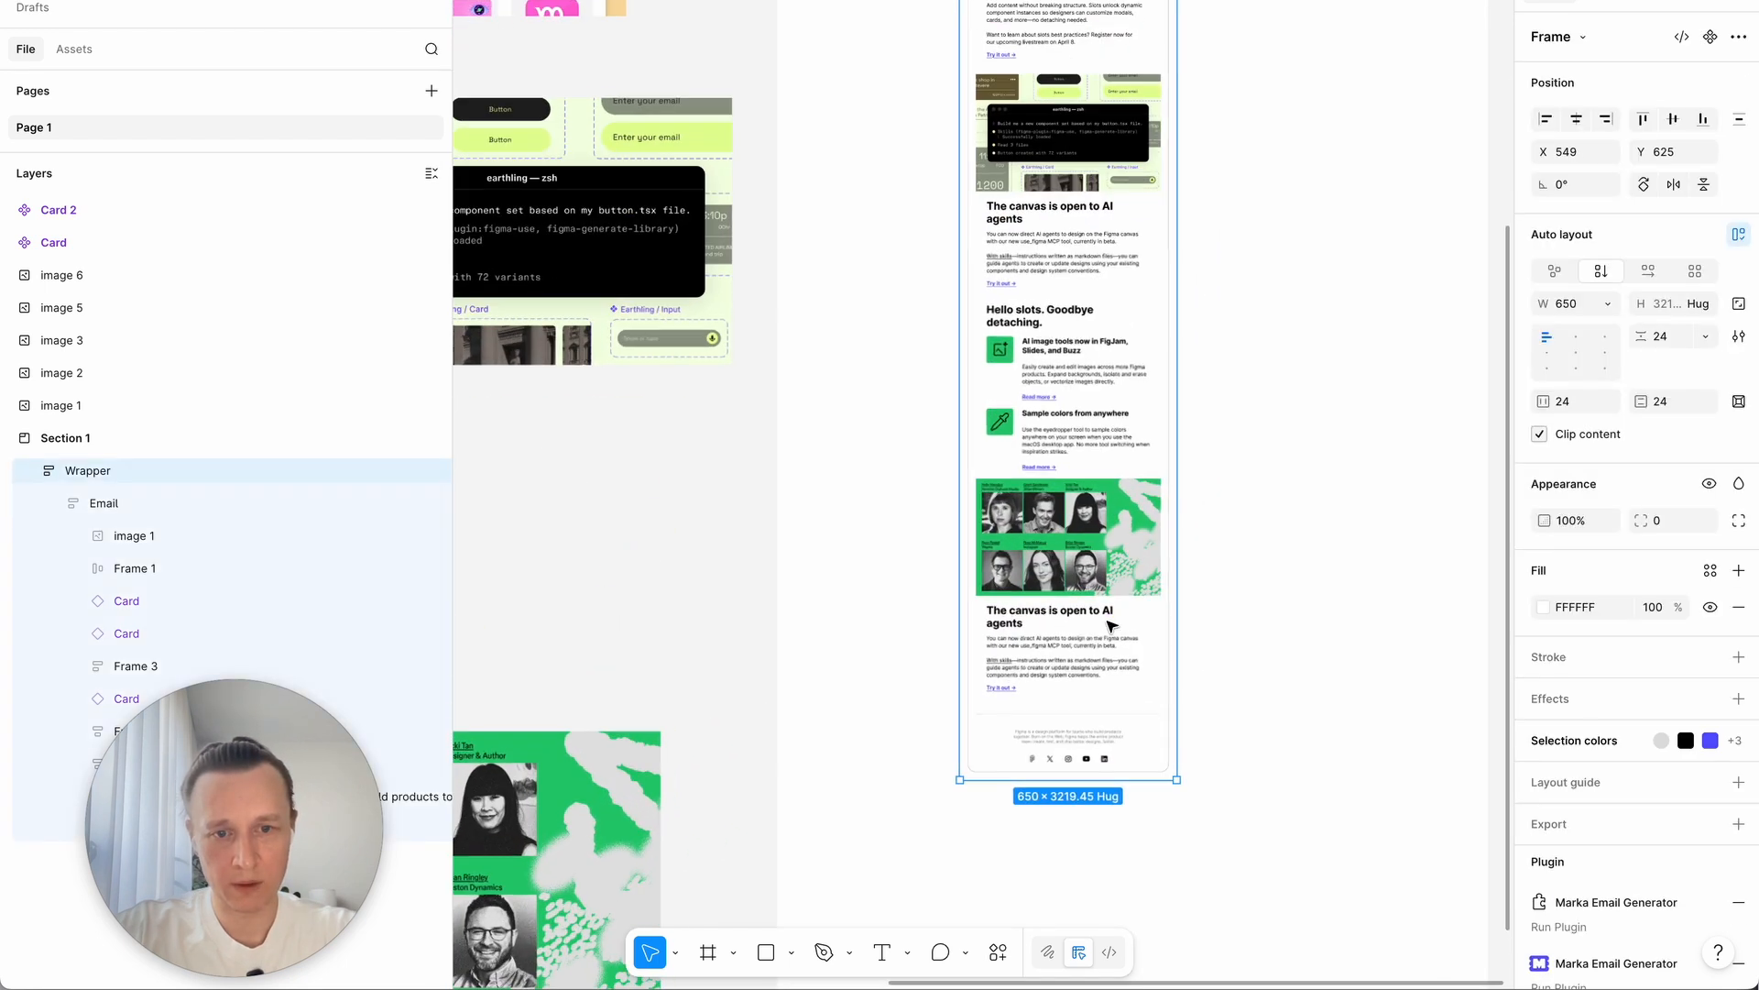
pyautogui.click(1276, 560)
pyautogui.hscroll(-5, 1174, 470)
pyautogui.scroll(-2, 824, 293)
pyautogui.click(623, 156)
pyautogui.click(789, 381)
pyautogui.hscroll(5, 789, 381)
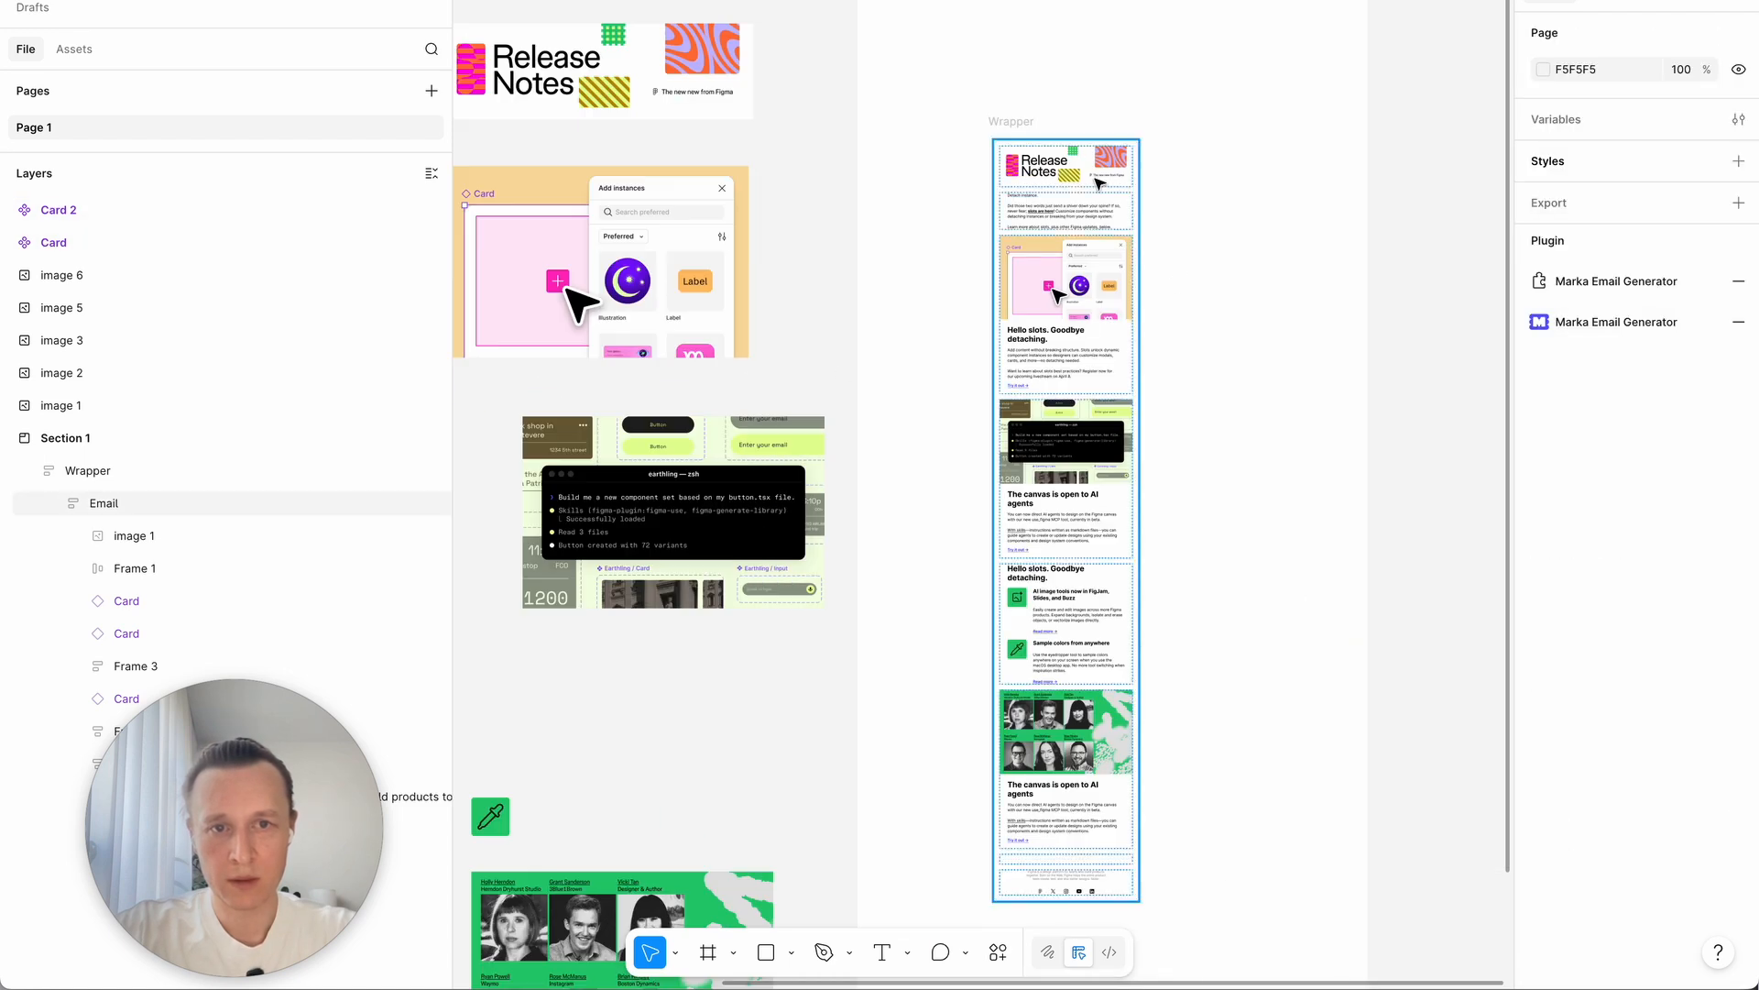
pyautogui.click(1019, 137)
pyautogui.click(1463, 495)
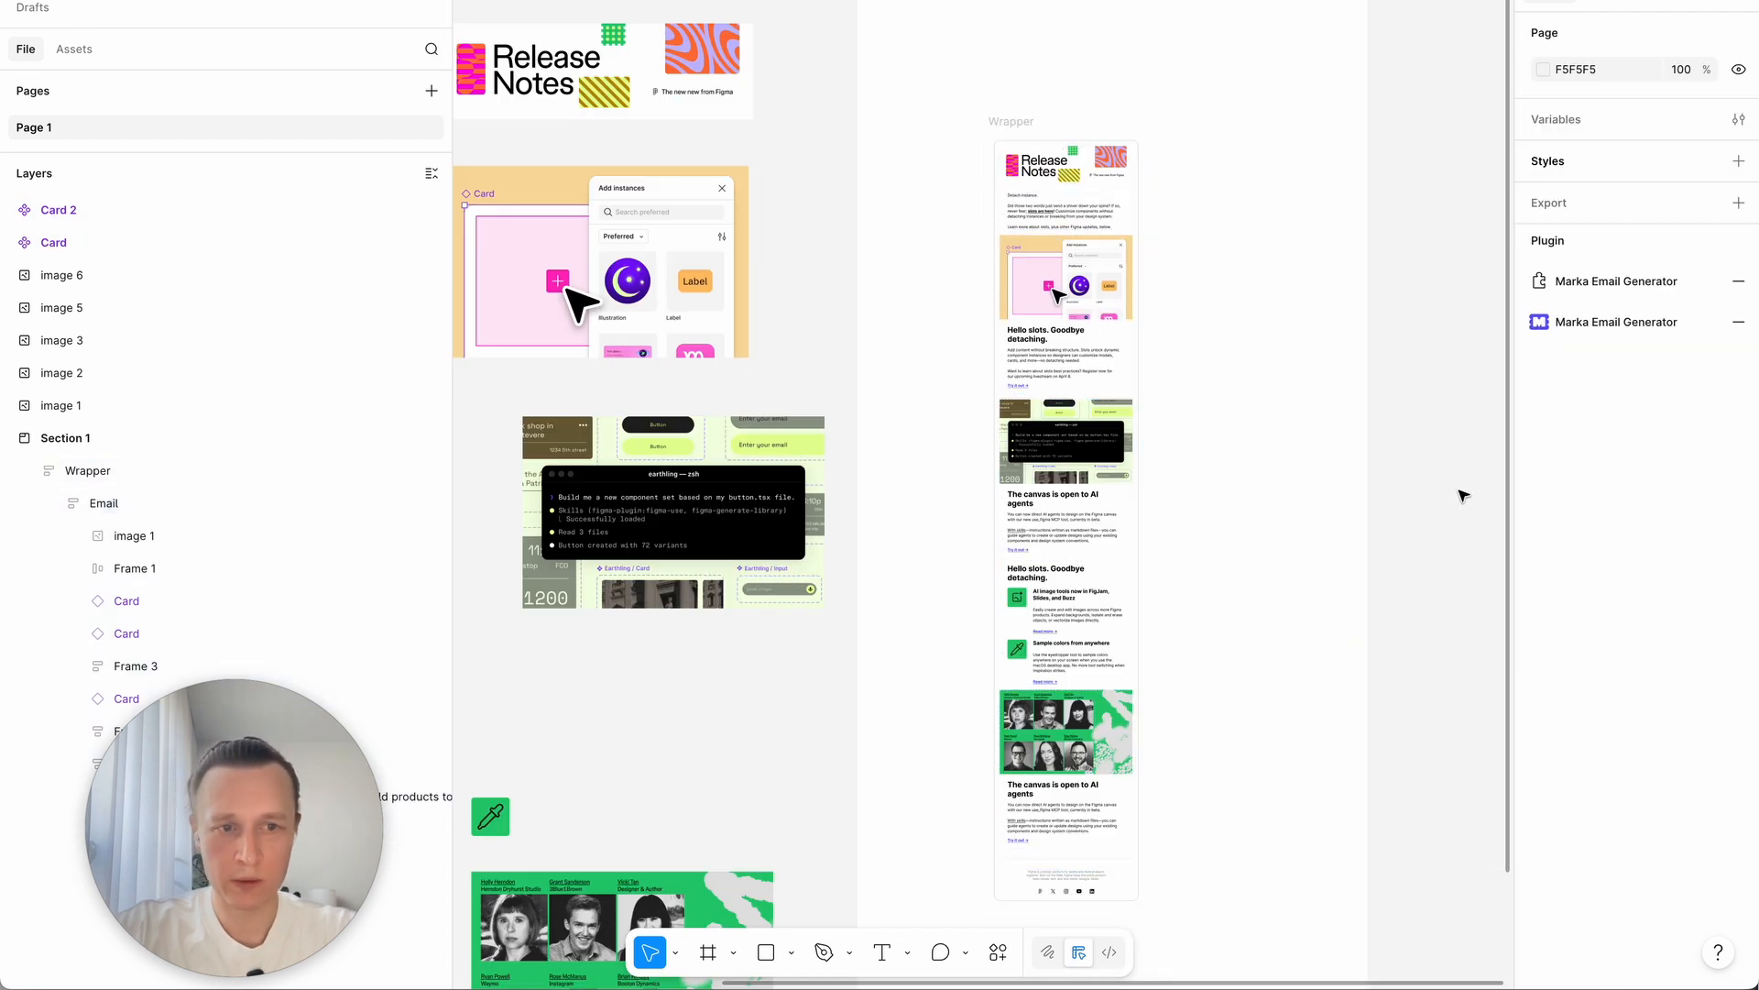
# Step: Run the Marka Email Generator plugin on the Wrapper frame and preview the email down to its footer
pyautogui.click(1627, 326)
pyautogui.click(1008, 122)
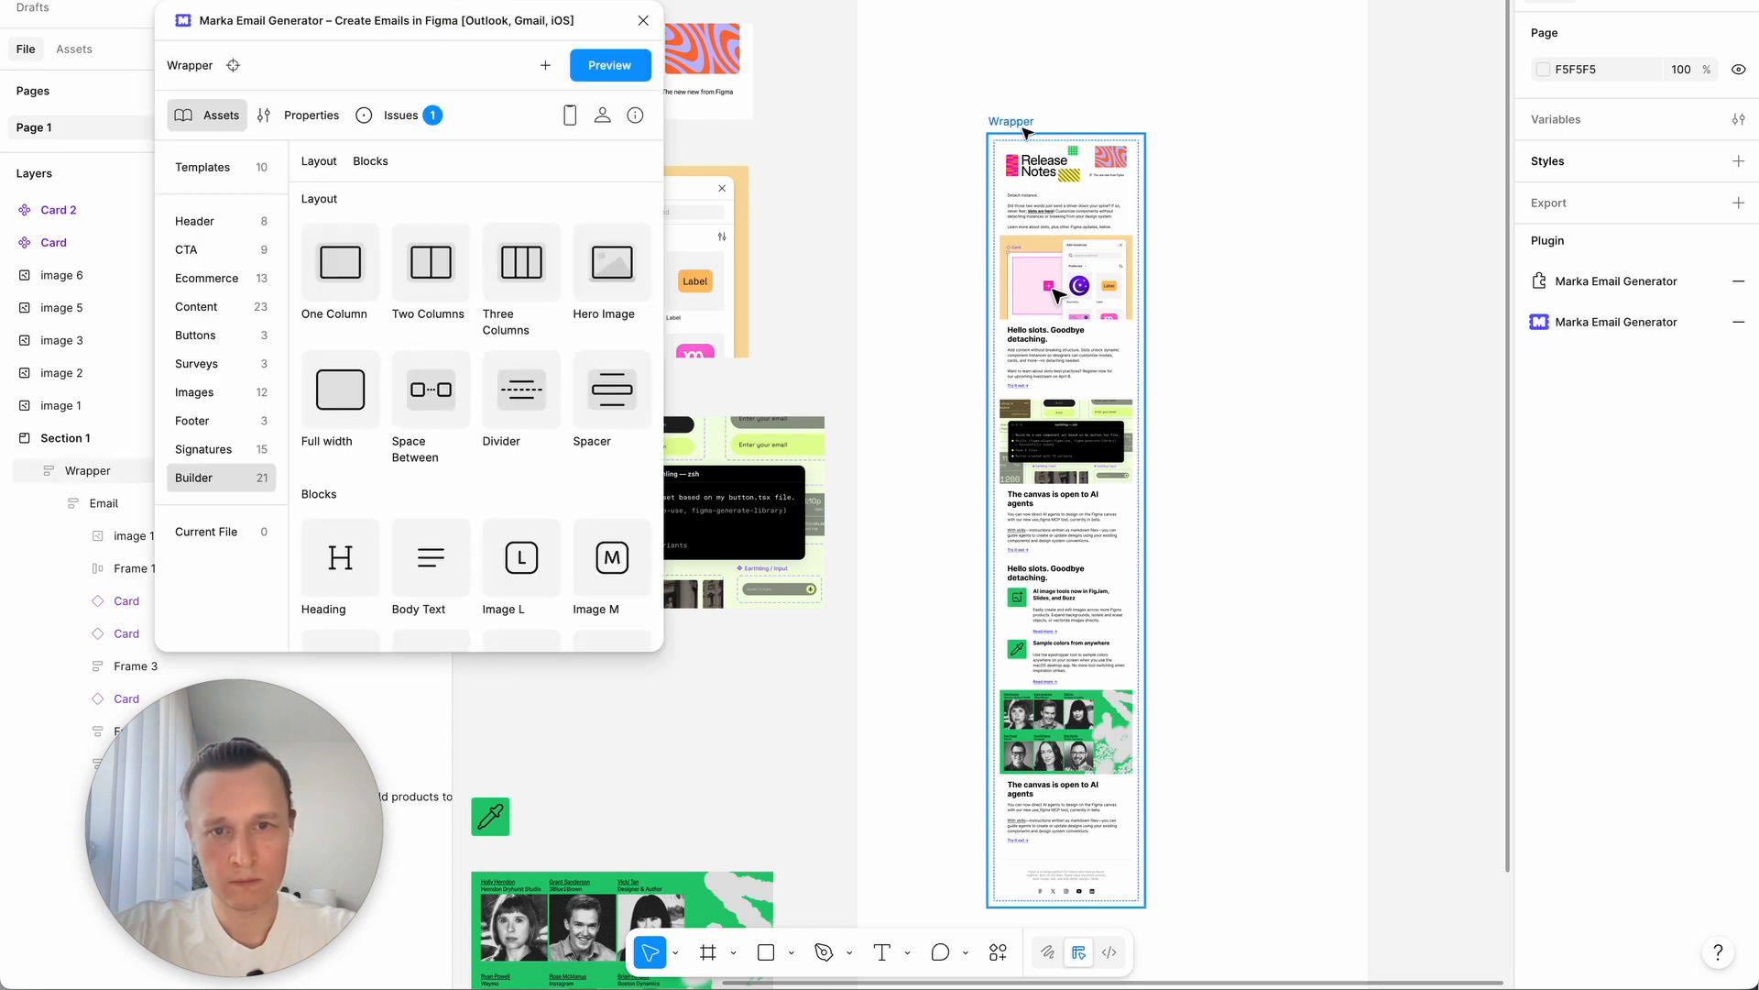
pyautogui.click(632, 72)
pyautogui.scroll(-20, 794, 504)
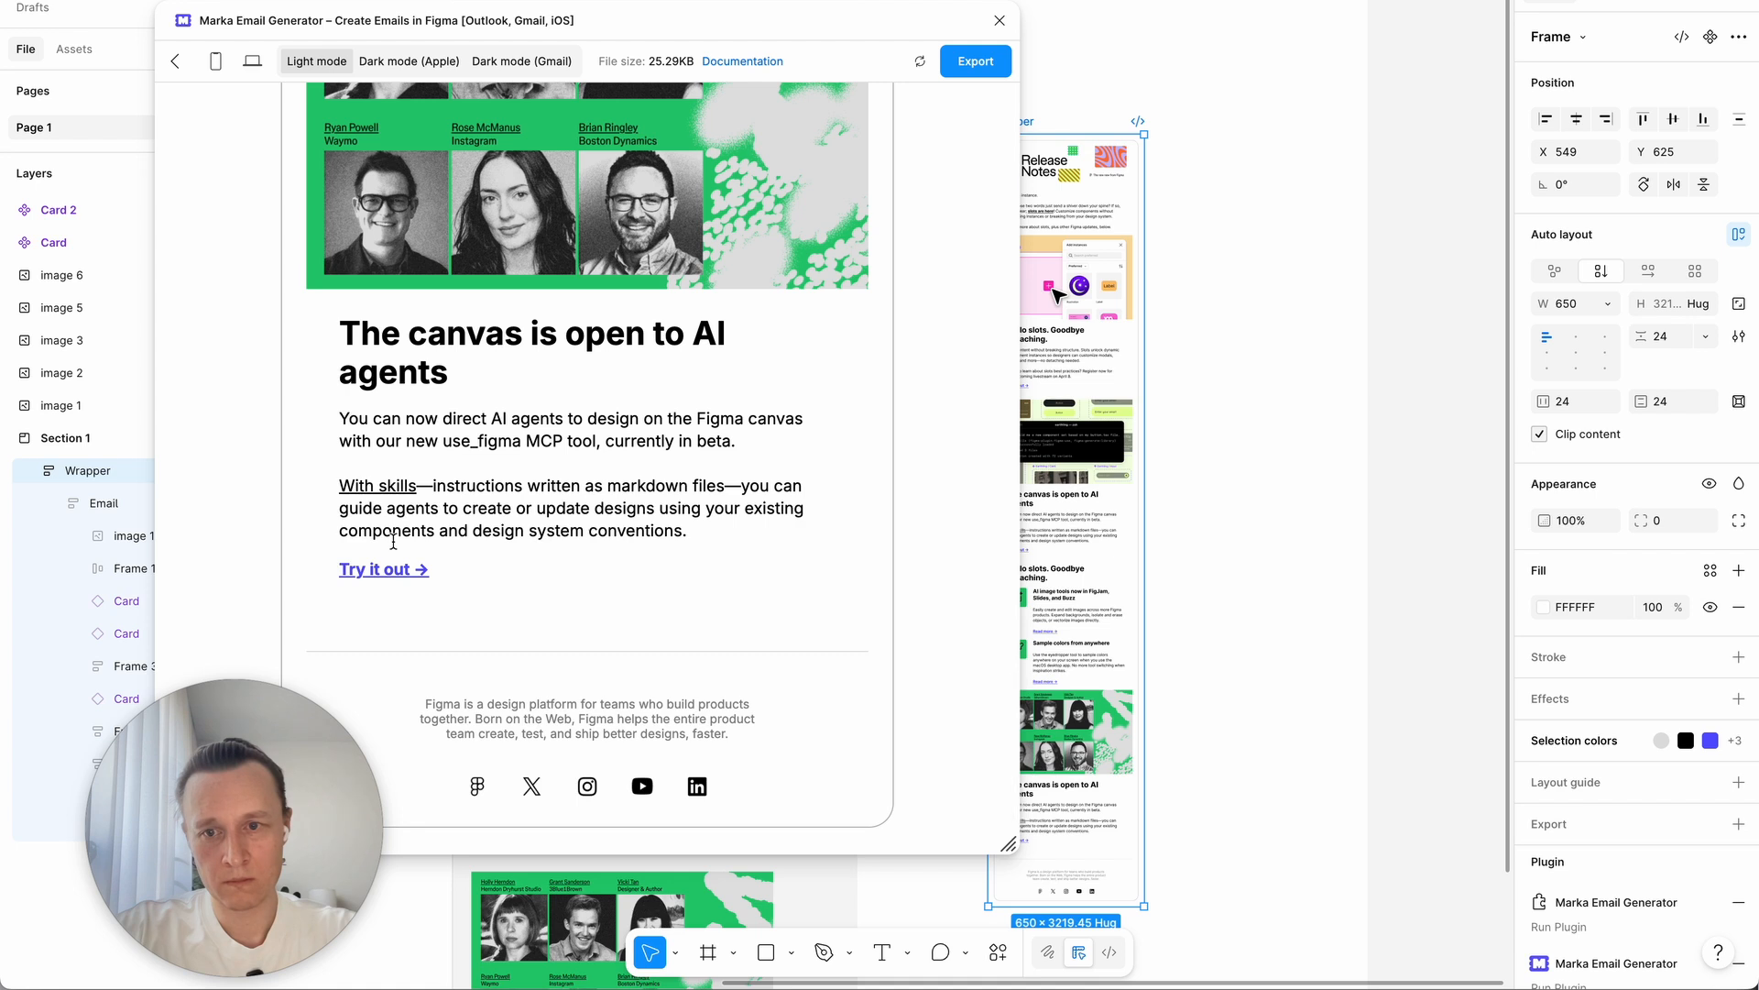
# Step: Narrow the email preview to about phone width and check how the header, cards and footer adapt
pyautogui.moveTo(1009, 844); pyautogui.dragTo(553, 838)
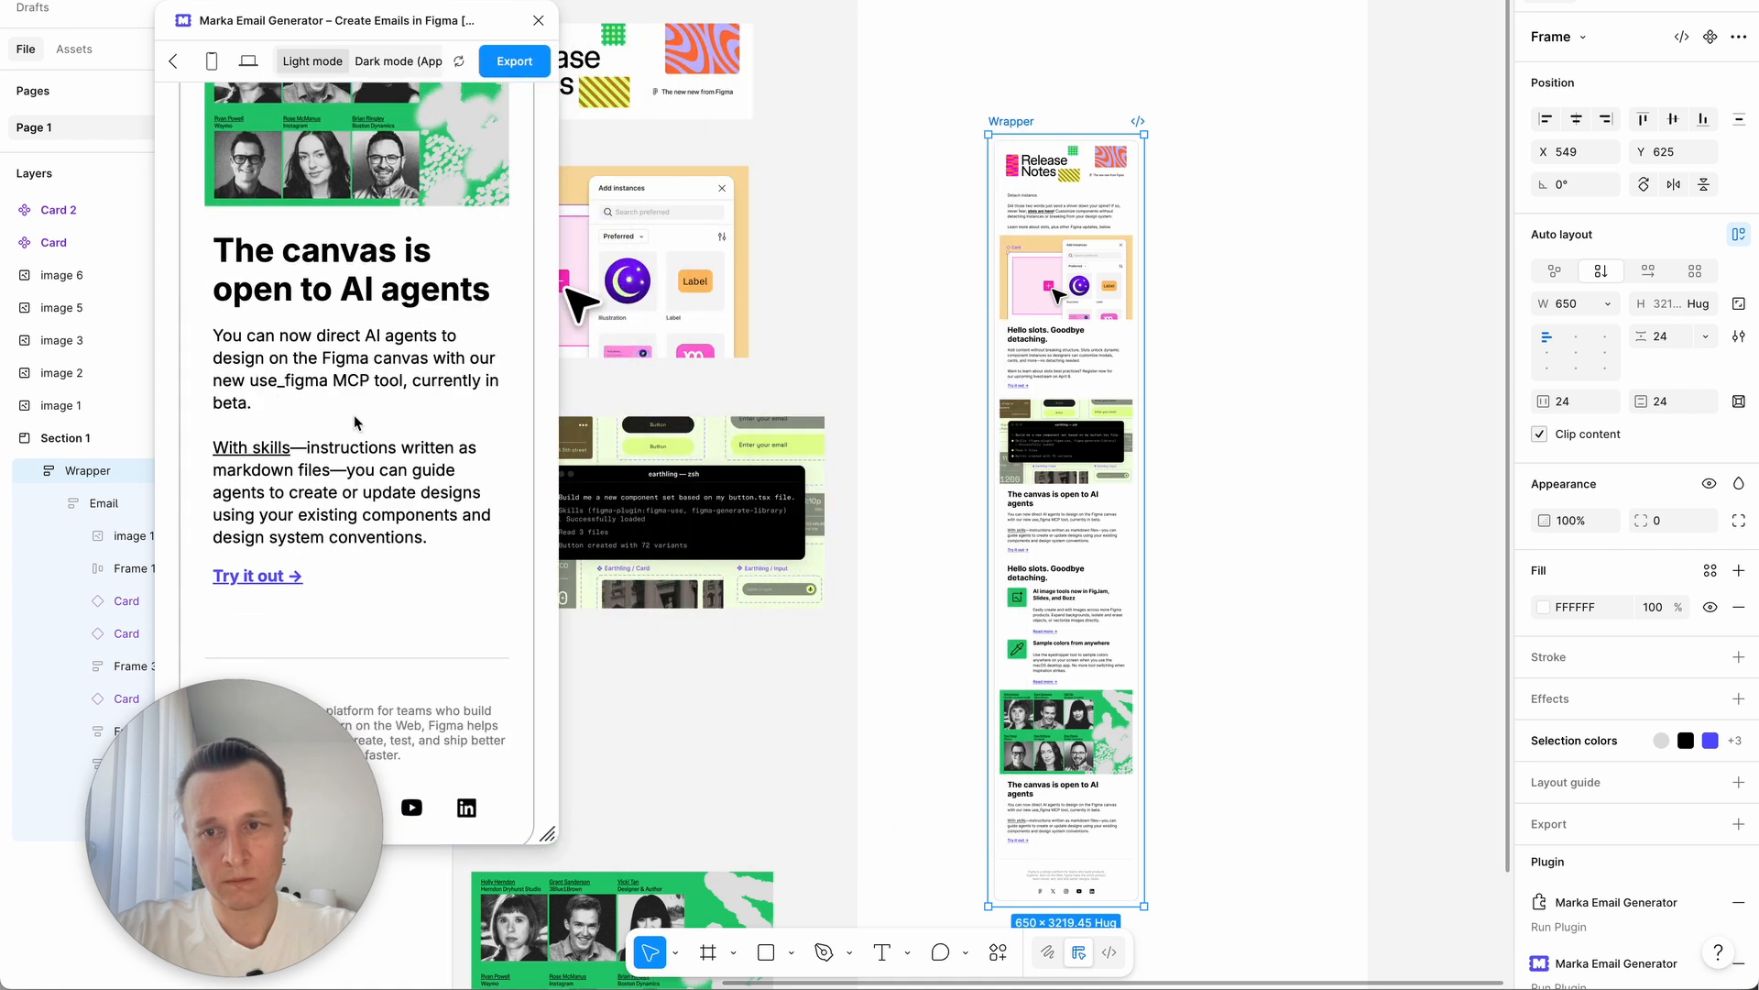
pyautogui.scroll(18, 355, 424)
pyautogui.scroll(-5, 356, 423)
pyautogui.scroll(-7, 355, 424)
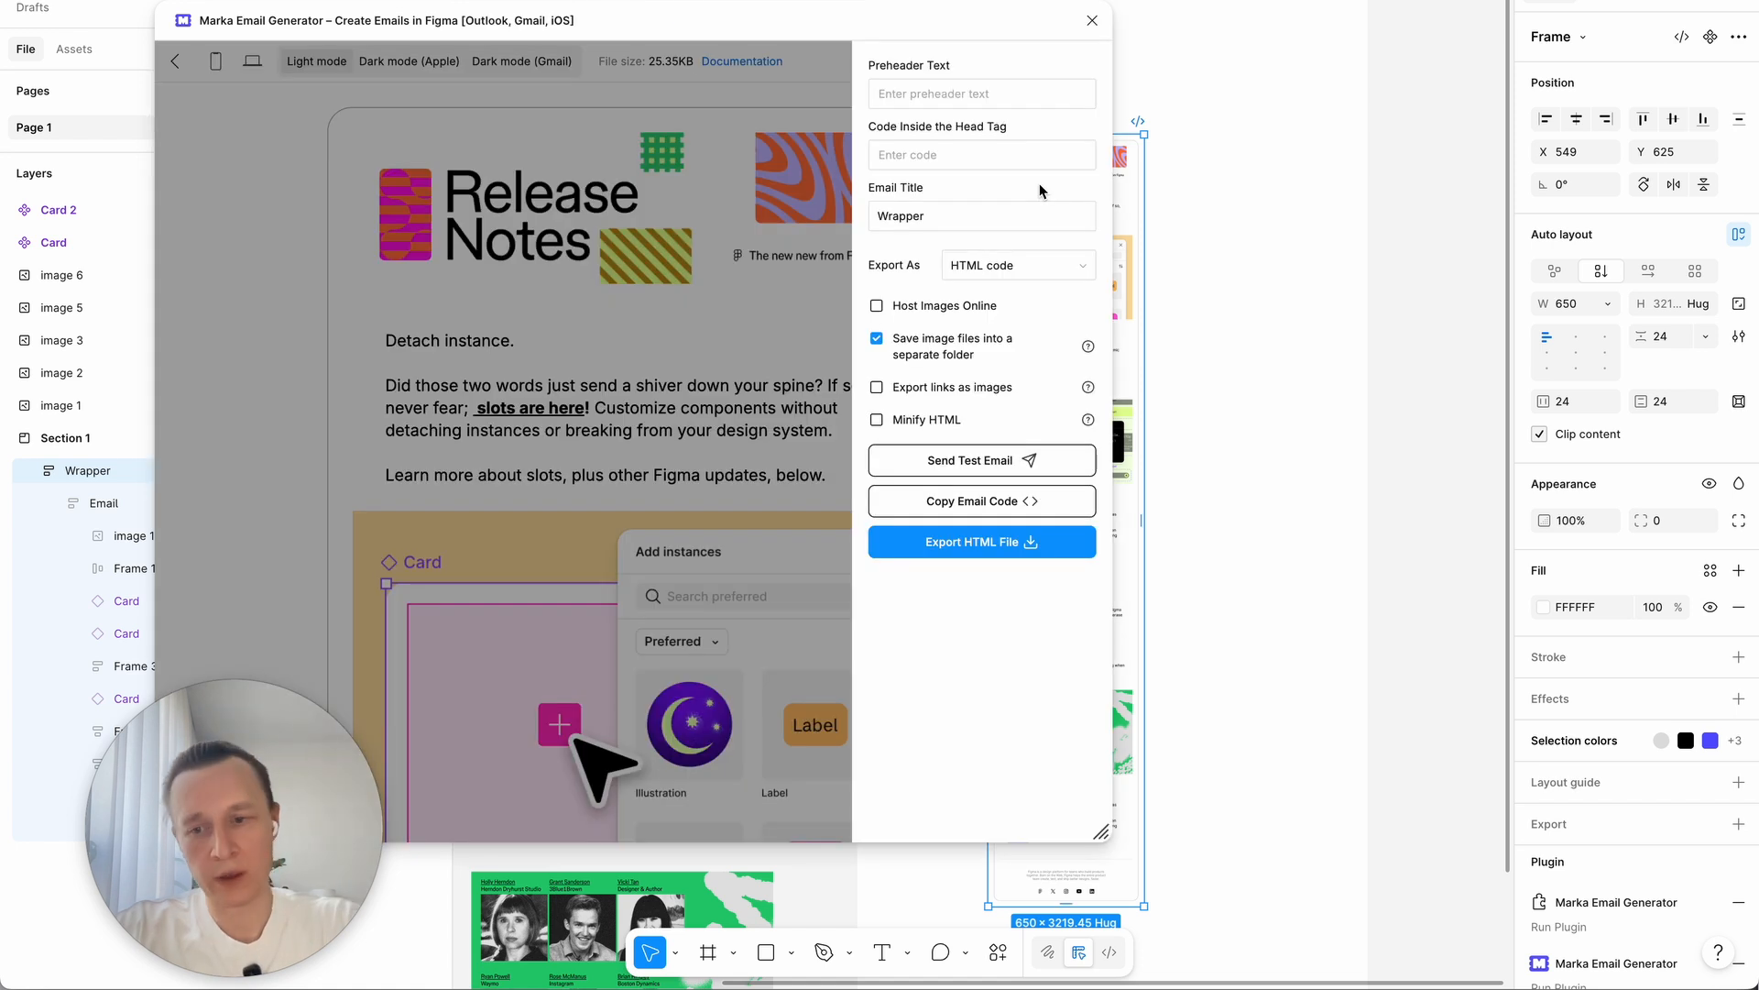
# Step: Set the email's preheader text to "I am preheader text" in the export settings
pyautogui.click(989, 92)
pyautogui.write('I am preheader text')
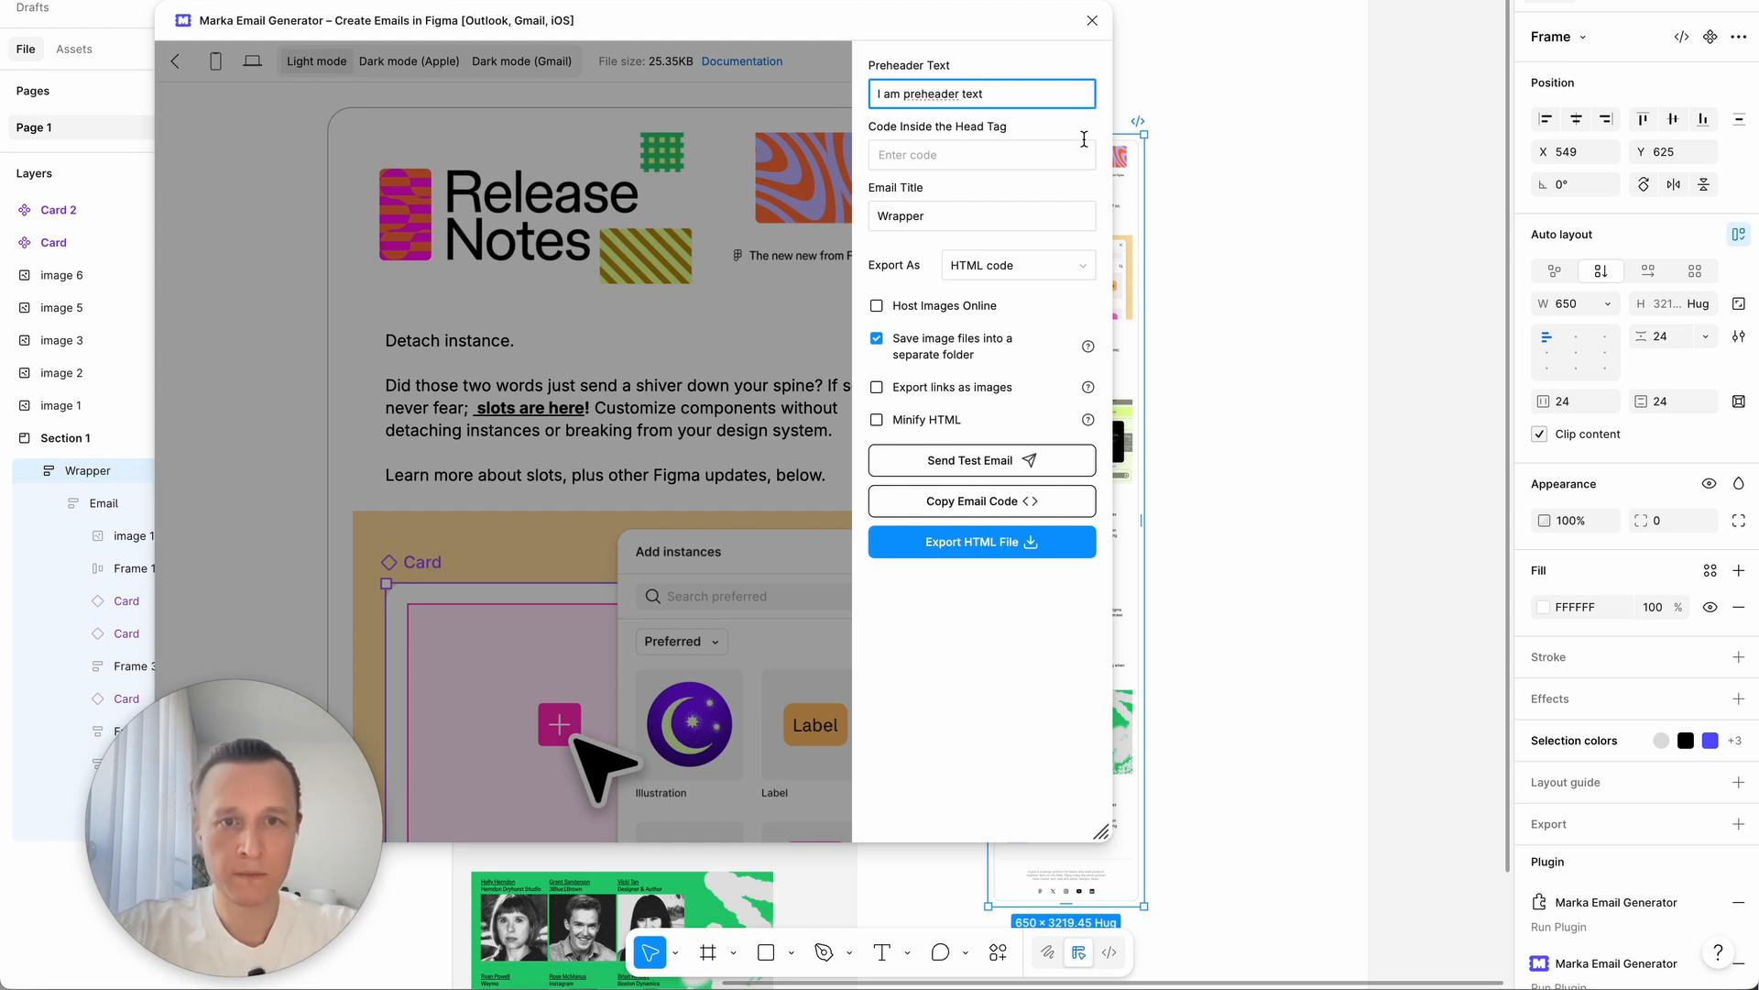
pyautogui.click(1078, 140)
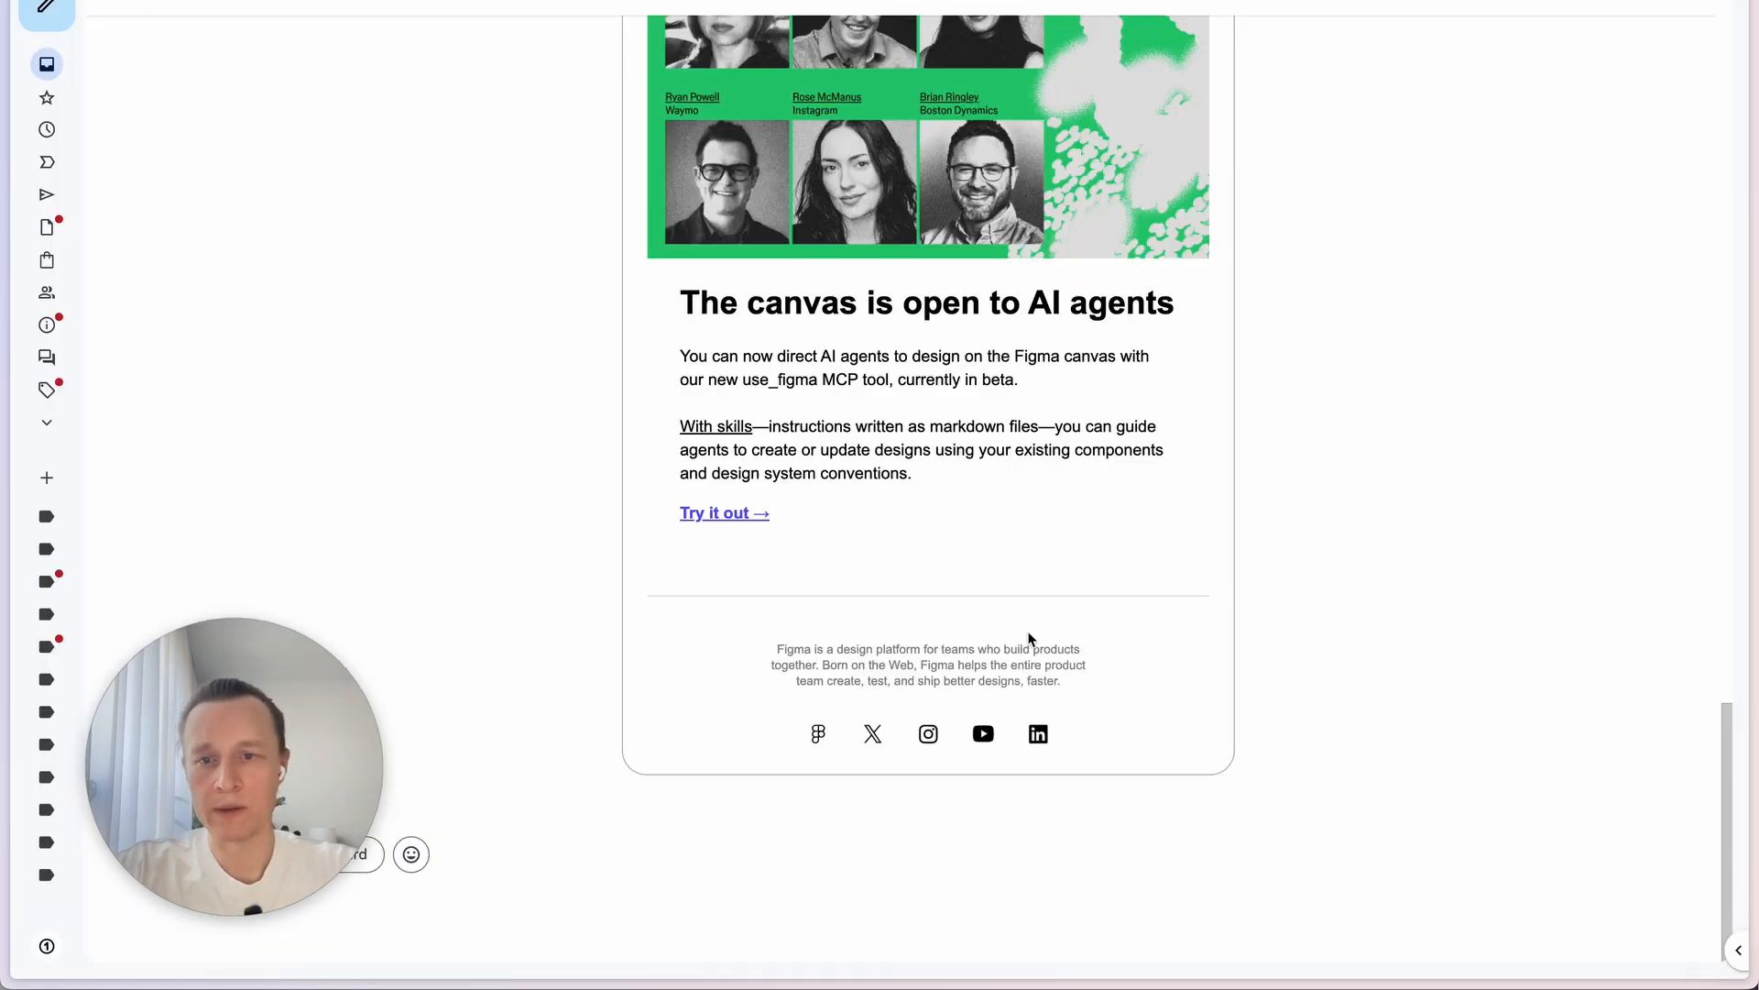
# Step: Review the received test email in Gmail, checking its header, card images, text, links and footer
pyautogui.scroll(6, 1028, 636)
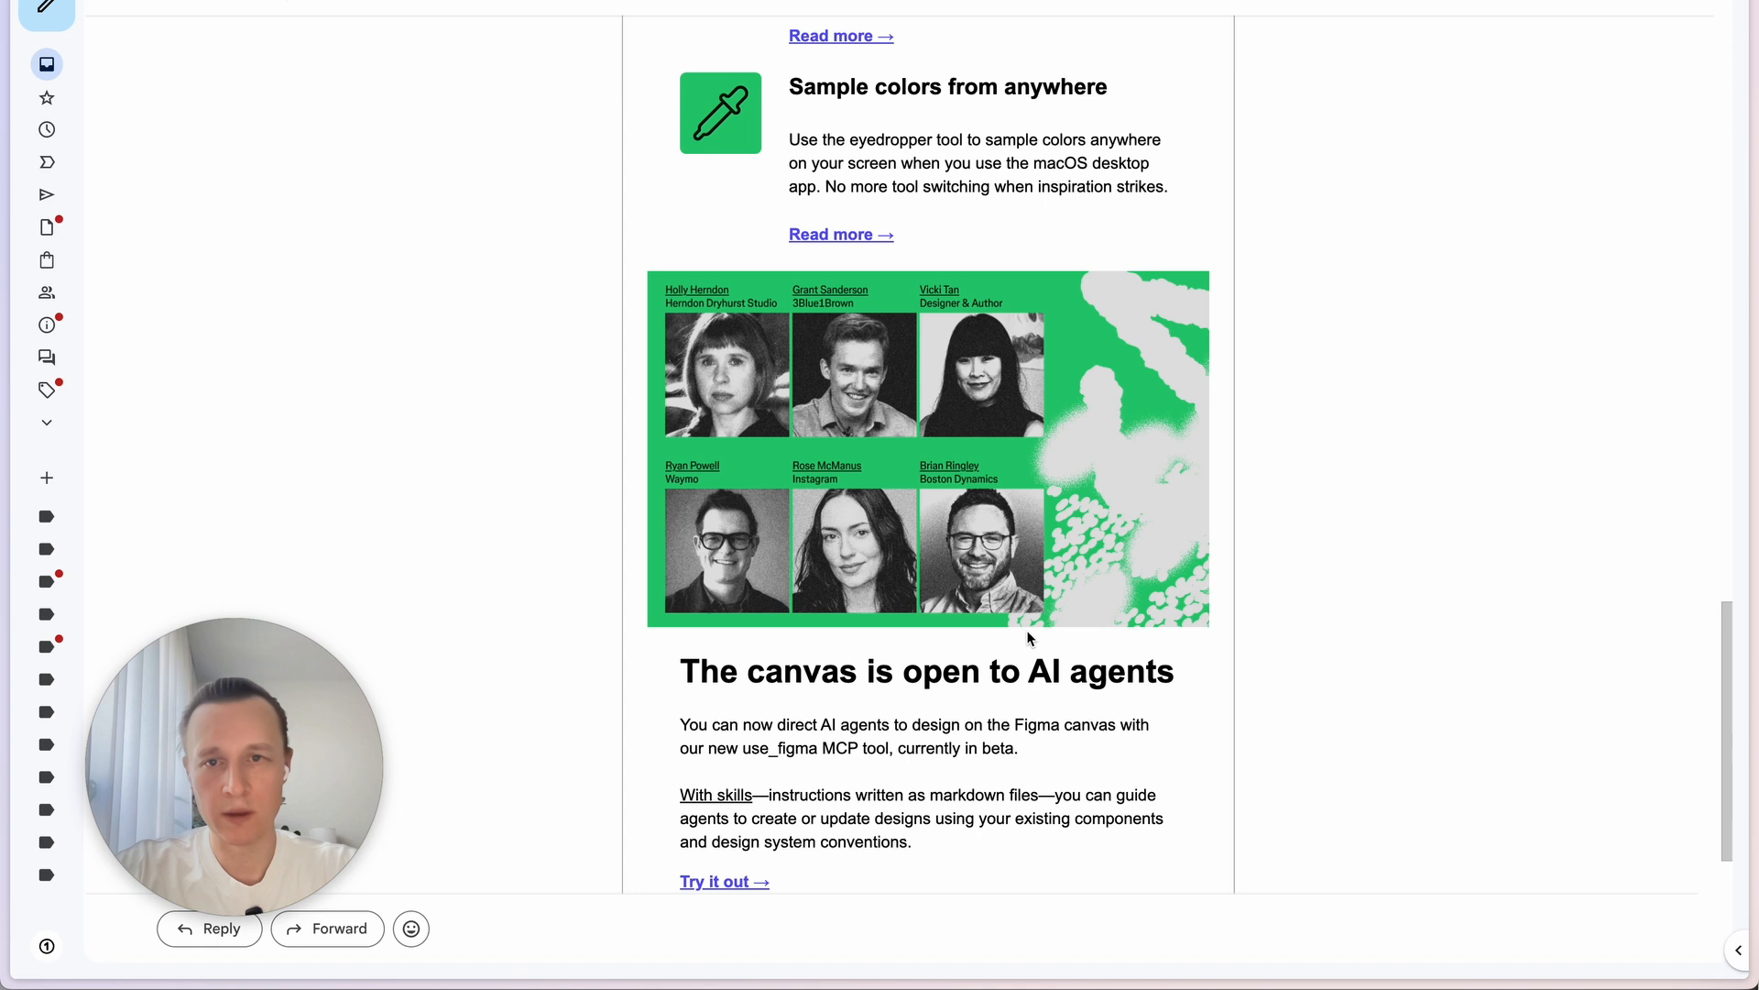
pyautogui.scroll(8, 1028, 637)
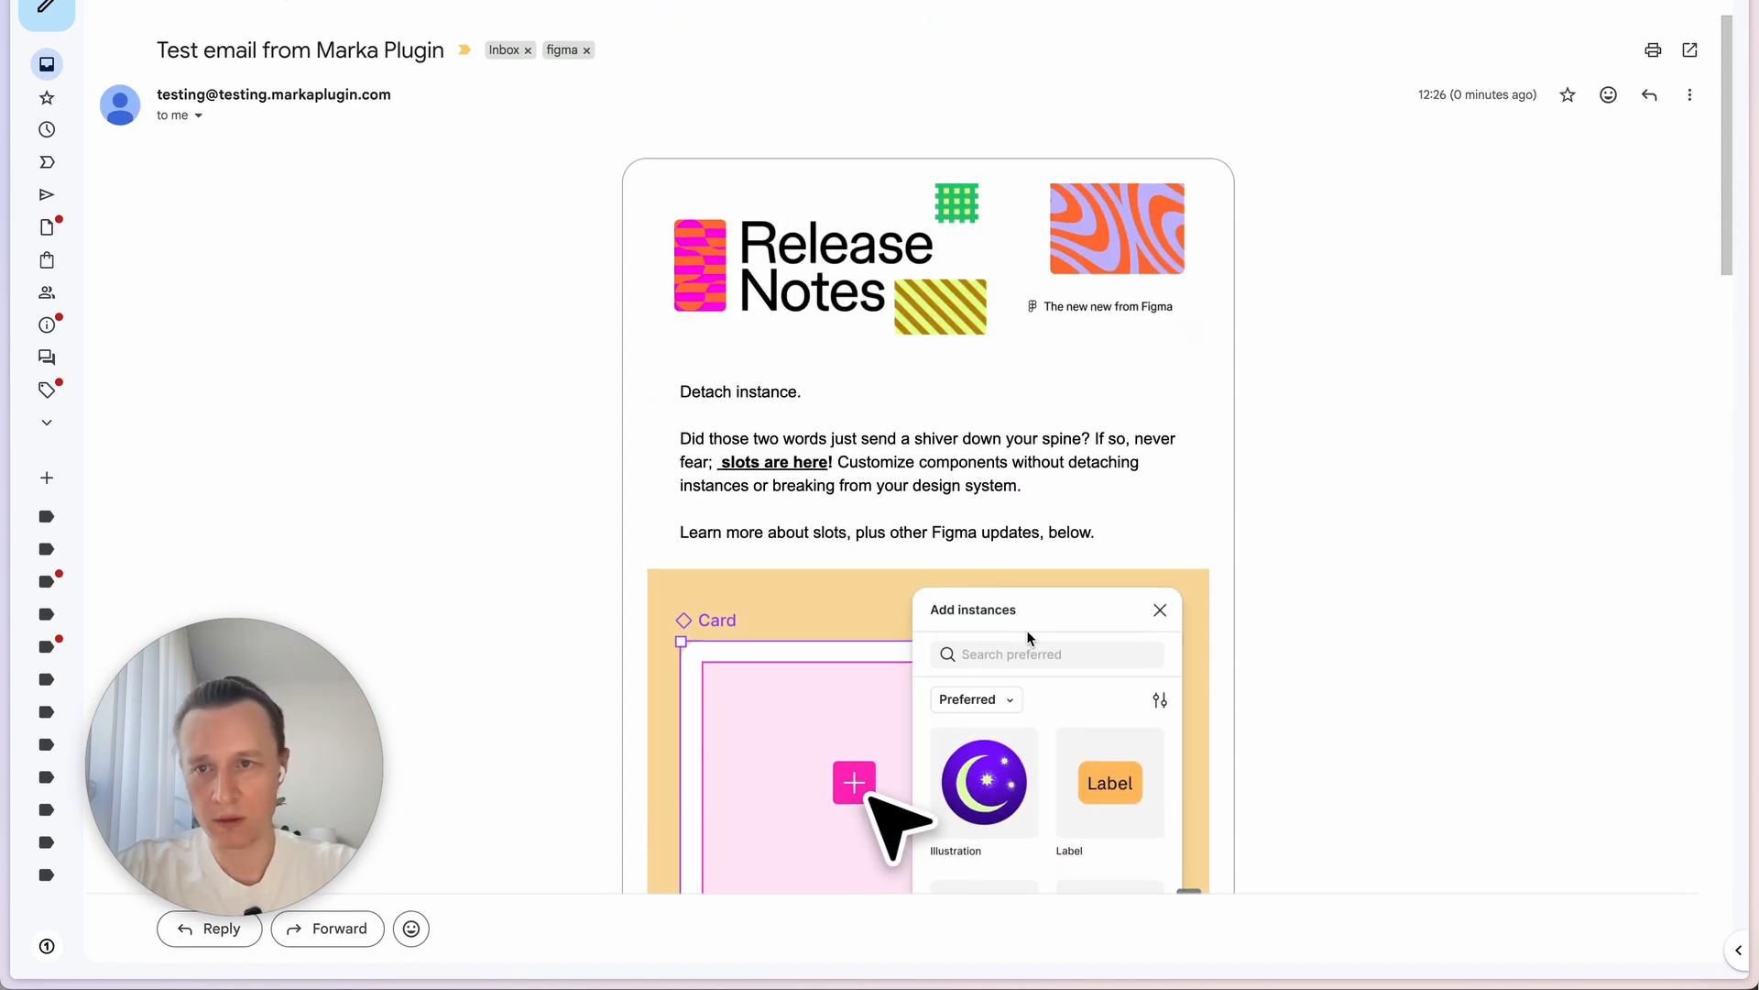
pyautogui.scroll(-6, 1027, 637)
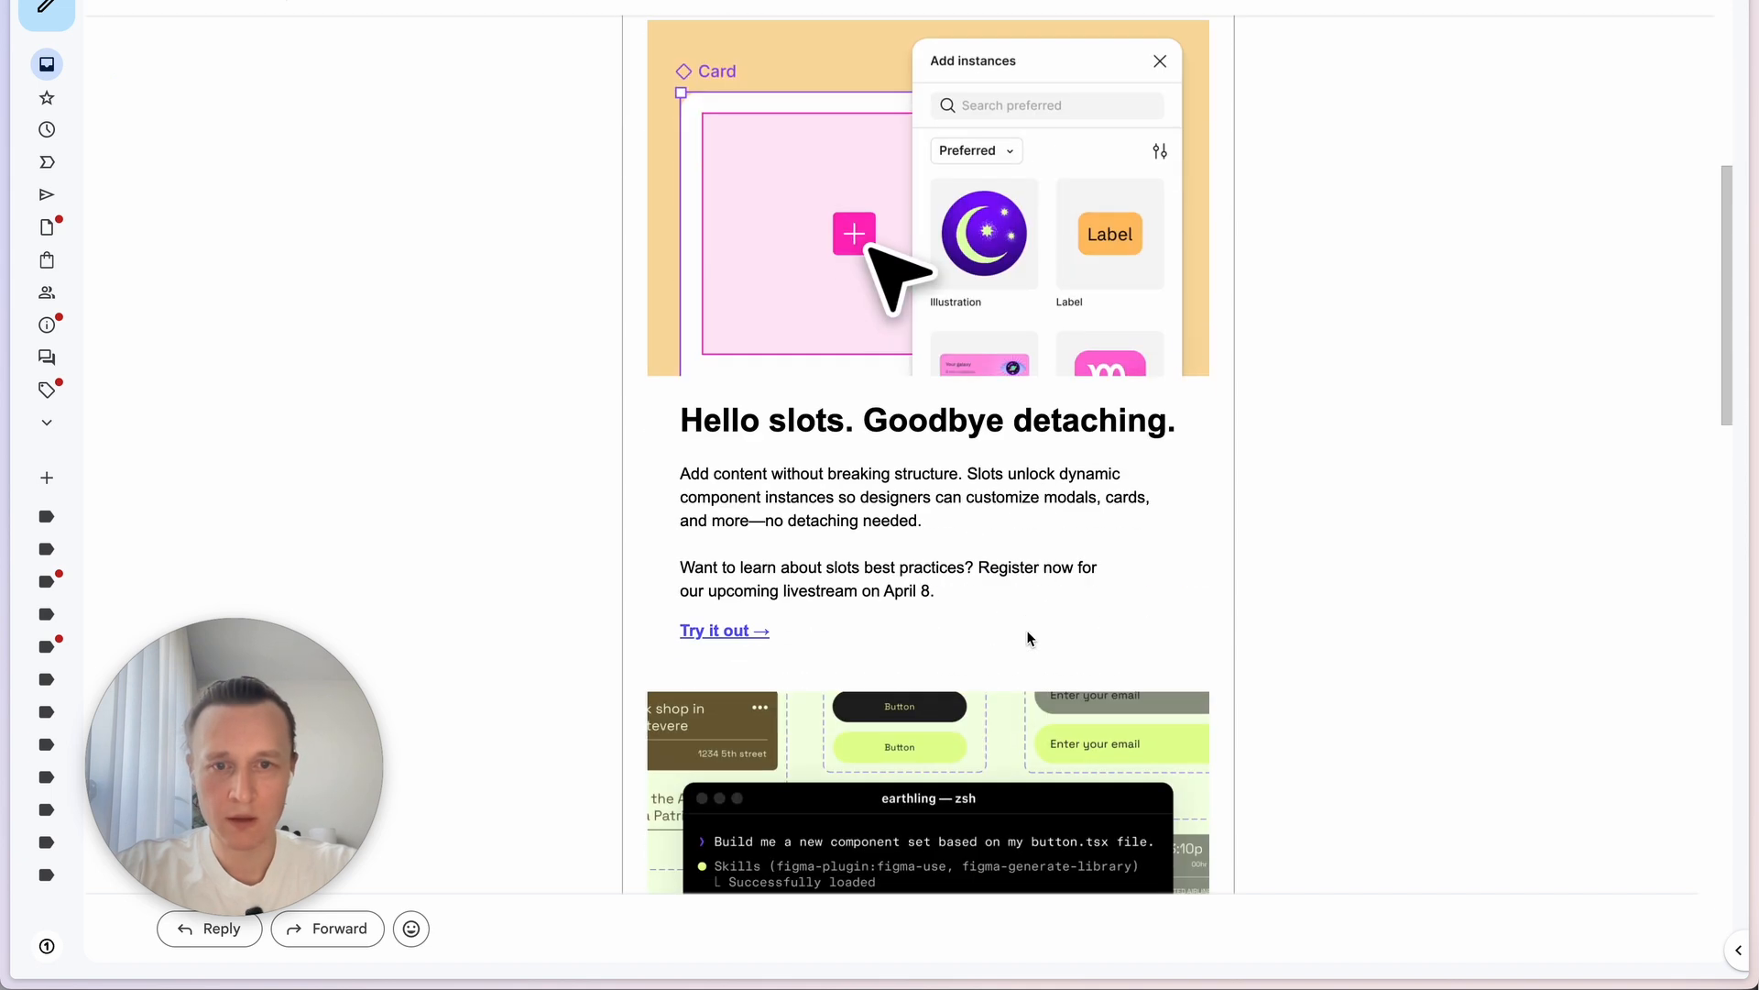
pyautogui.scroll(-5, 1028, 638)
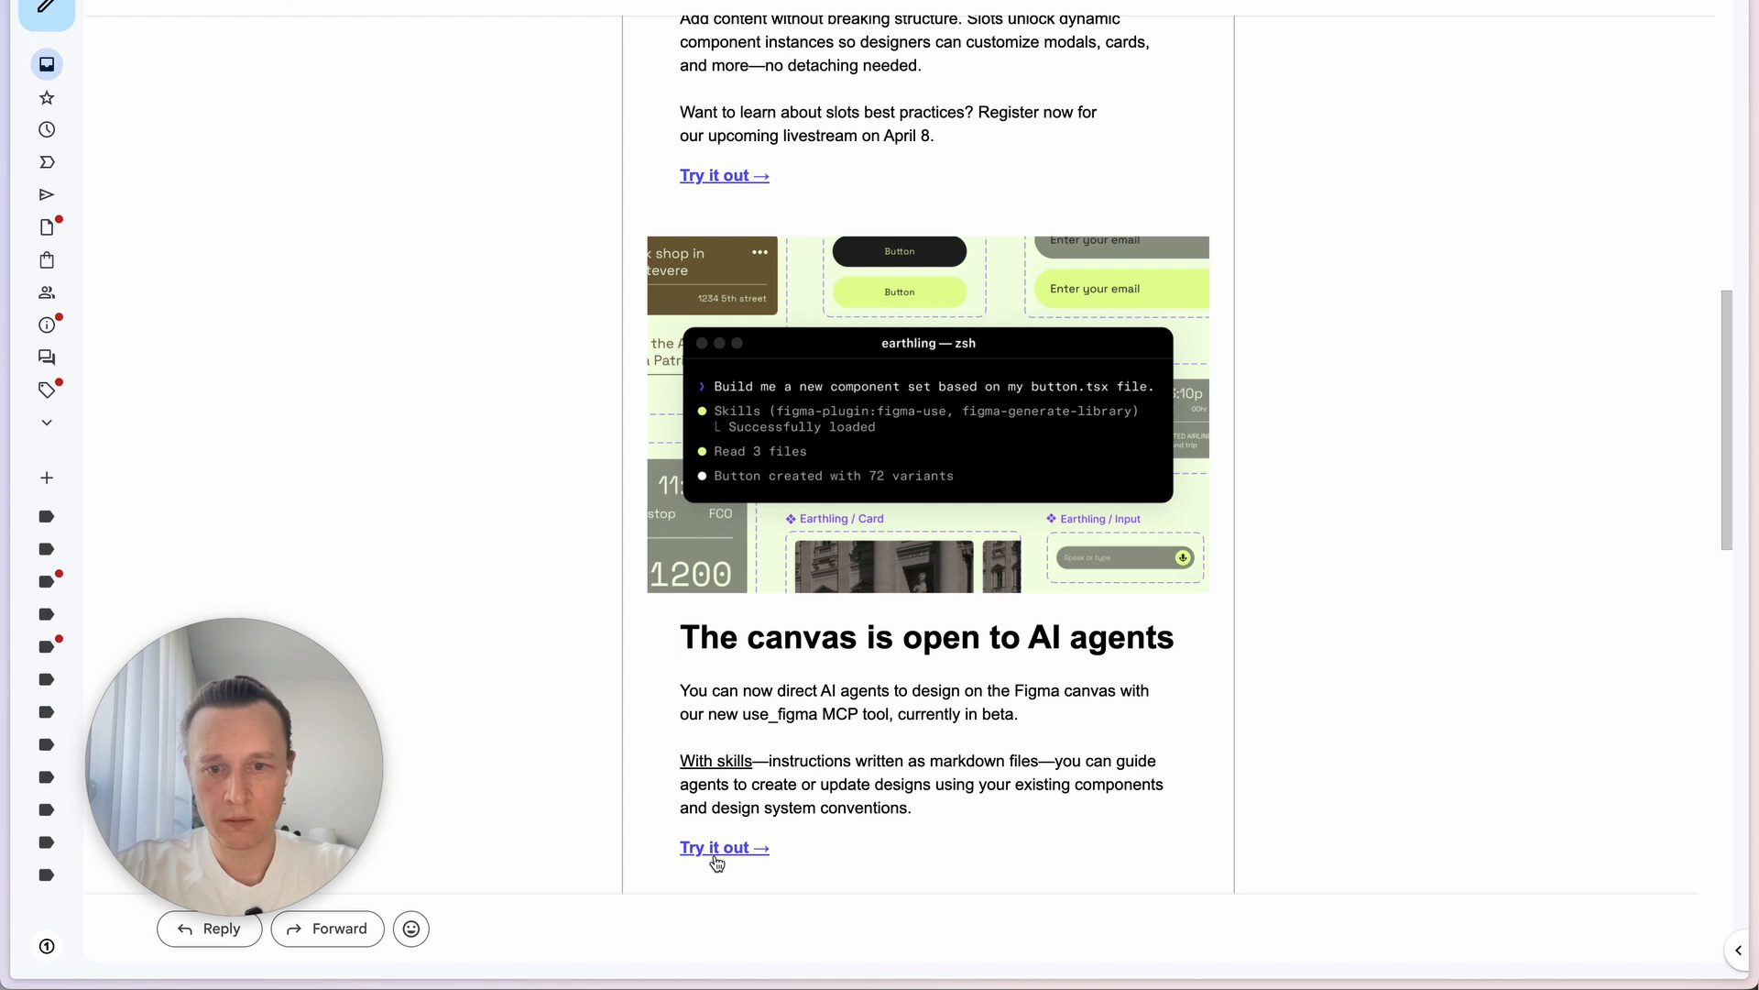
pyautogui.scroll(-2, 1457, 687)
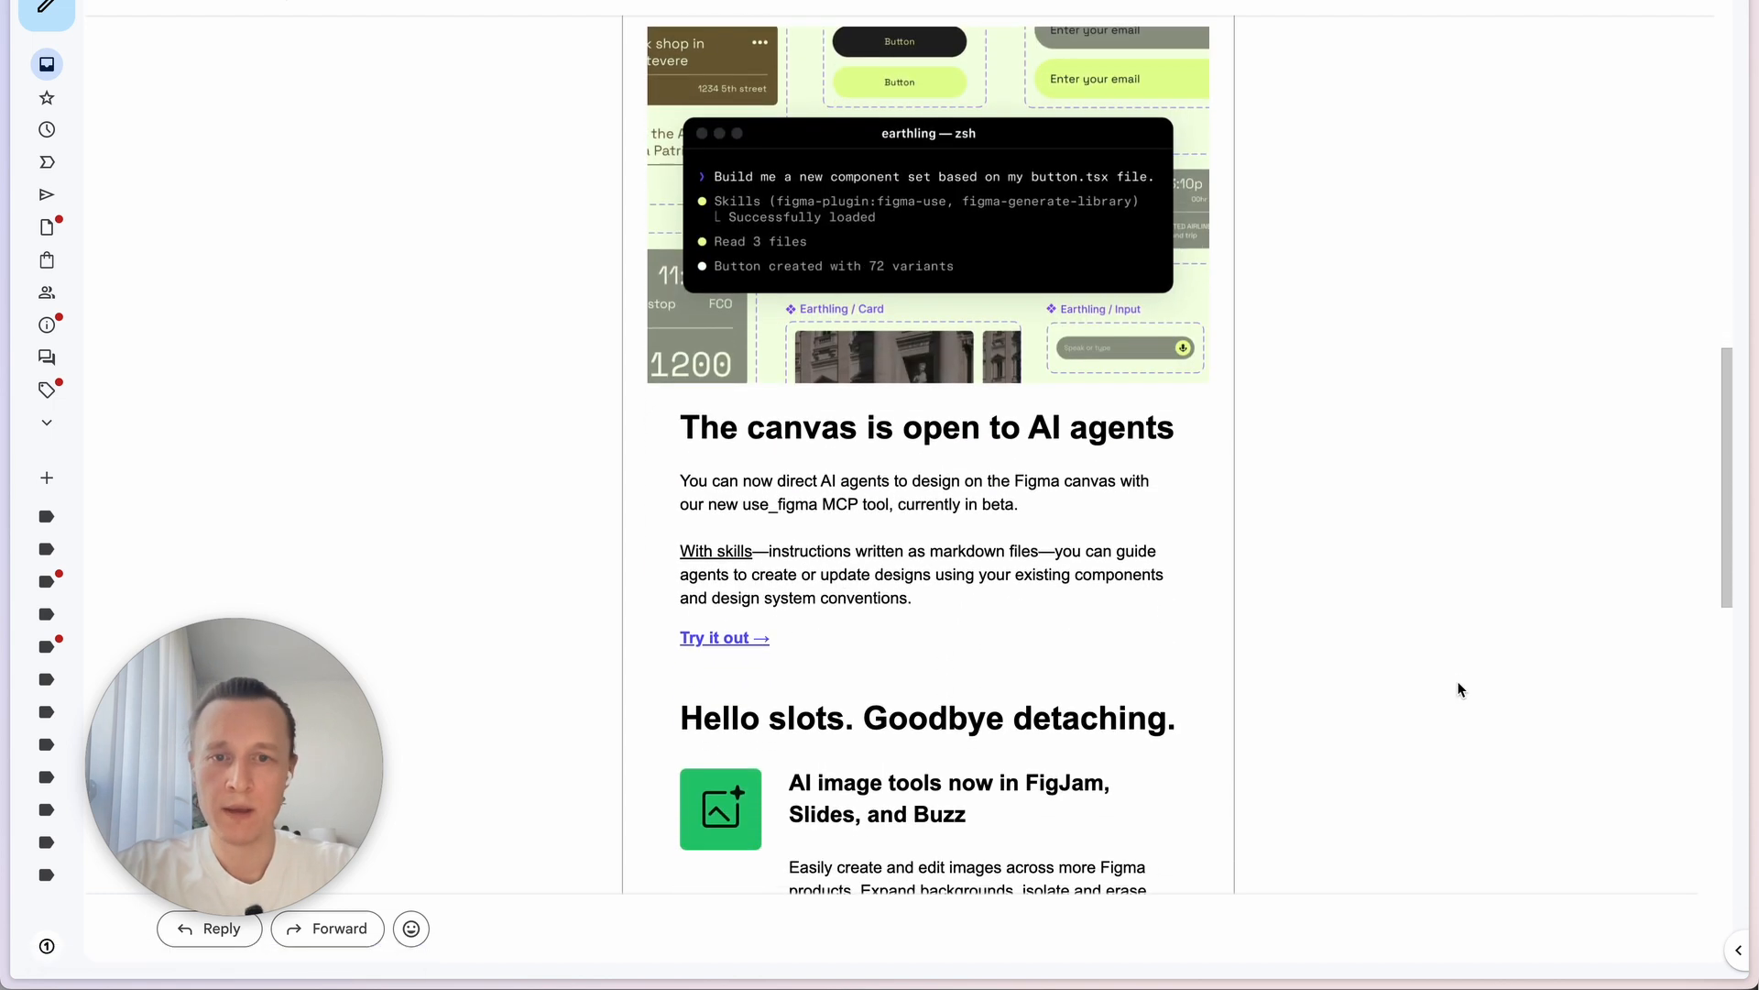